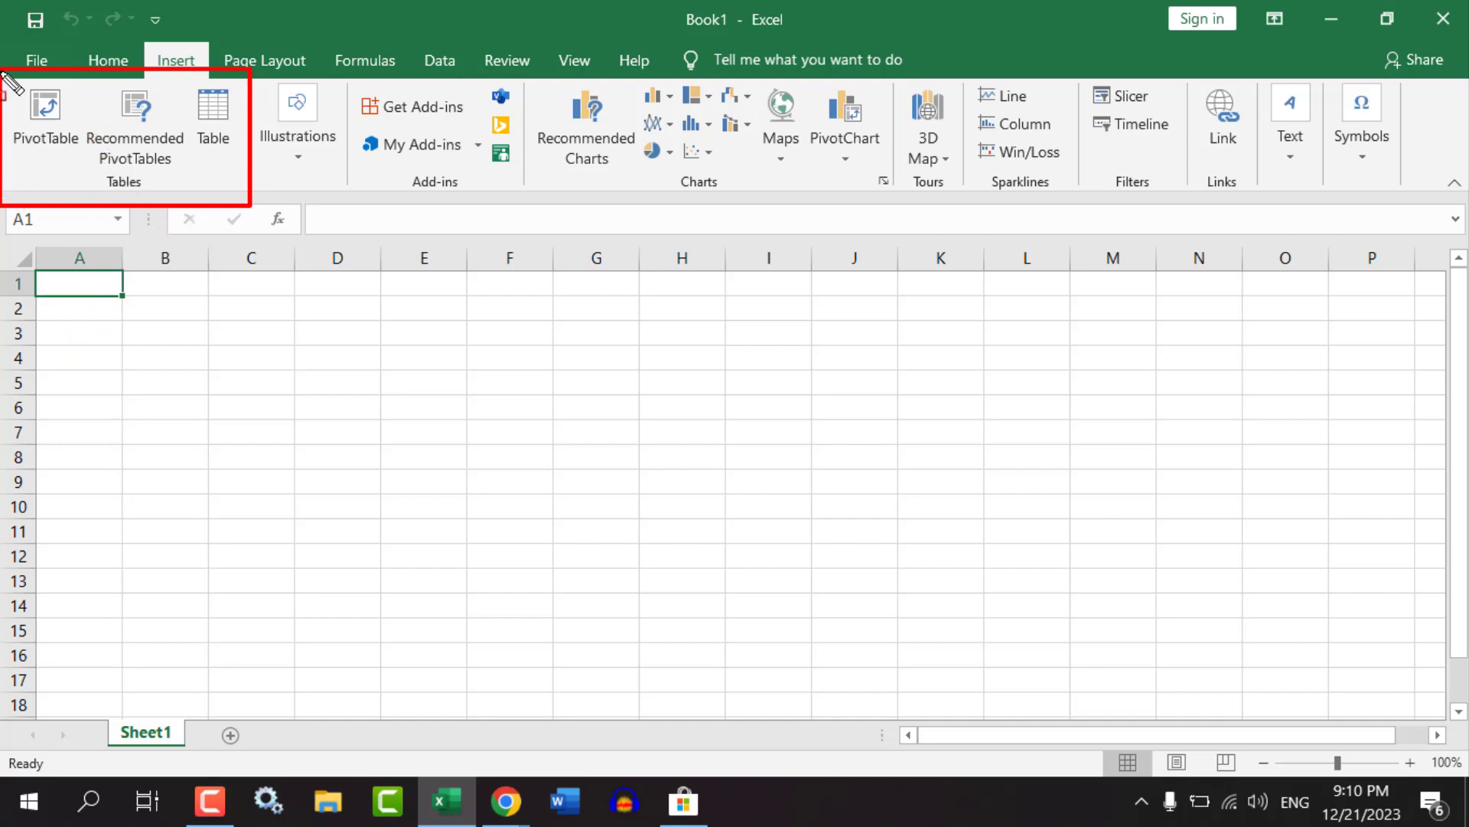
mouse_move(2, 75)
mouse_down()
mouse_move(32, 153)
mouse_move(78, 195)
mouse_up()
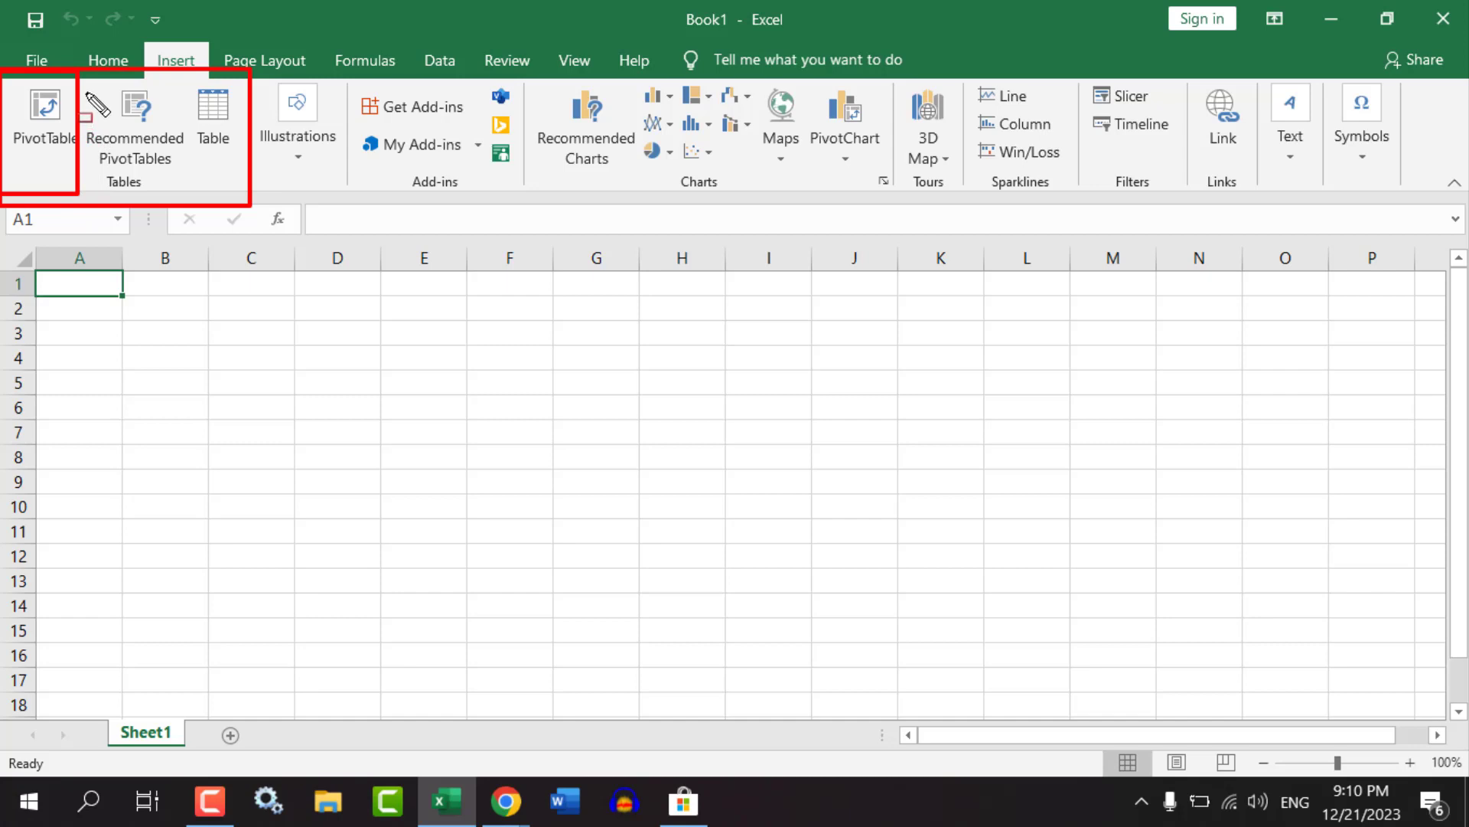
drag(85, 92, 182, 183)
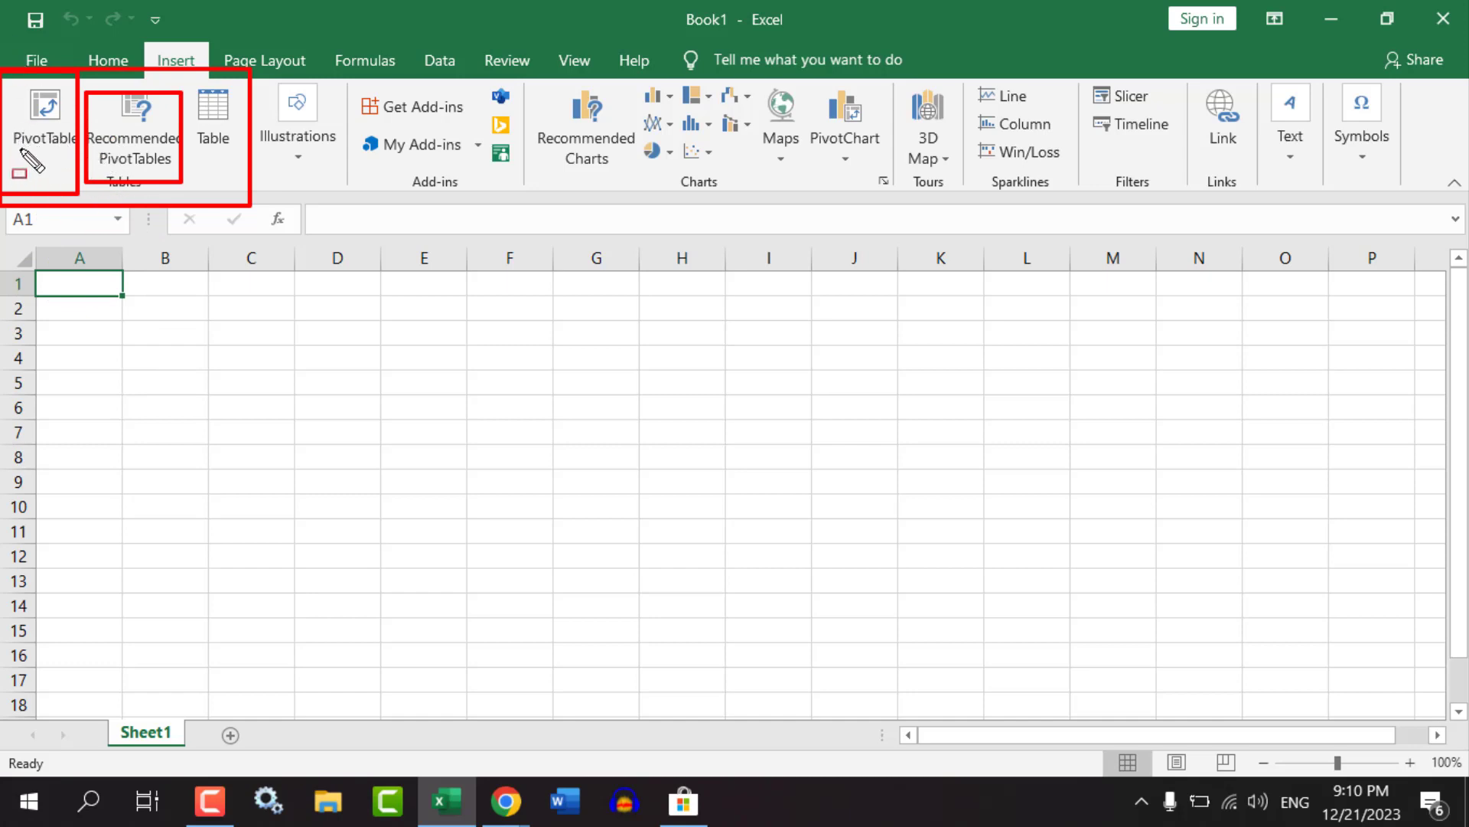
drag(19, 149, 113, 164)
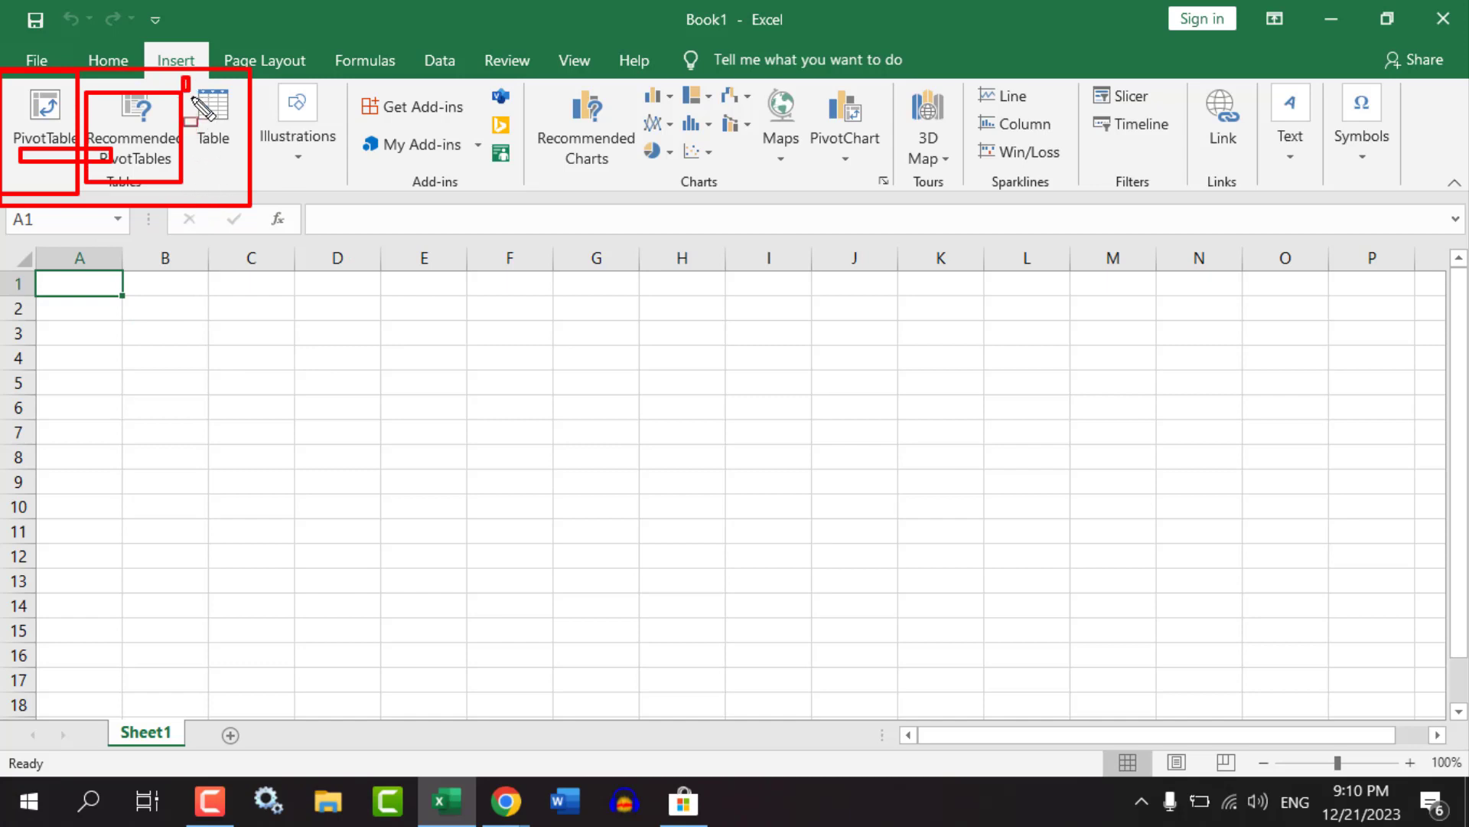
drag(182, 78, 233, 161)
drag(284, 346, 763, 582)
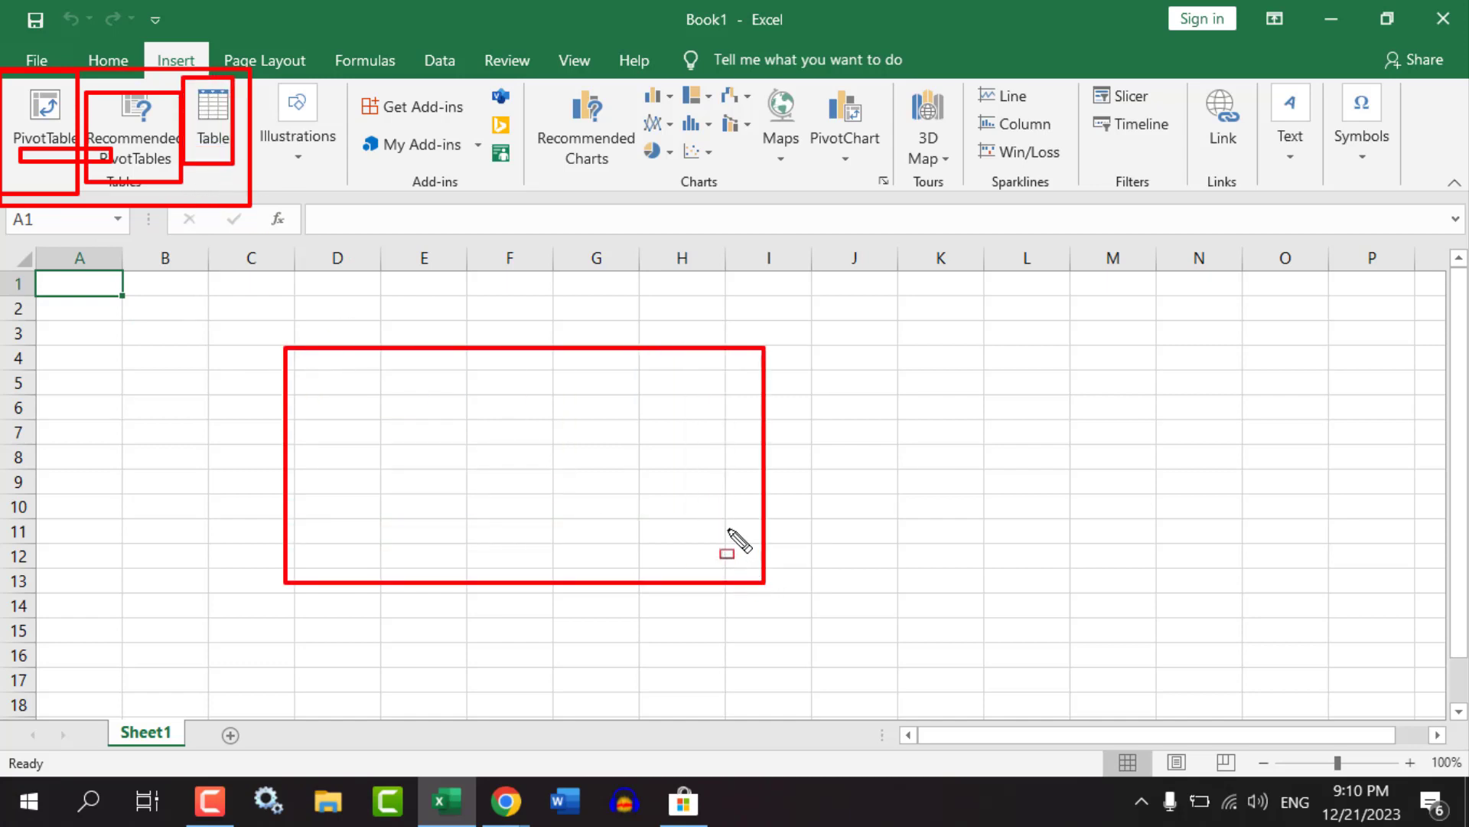
Create a table from cell A1 without marking existing headers.
click(218, 155)
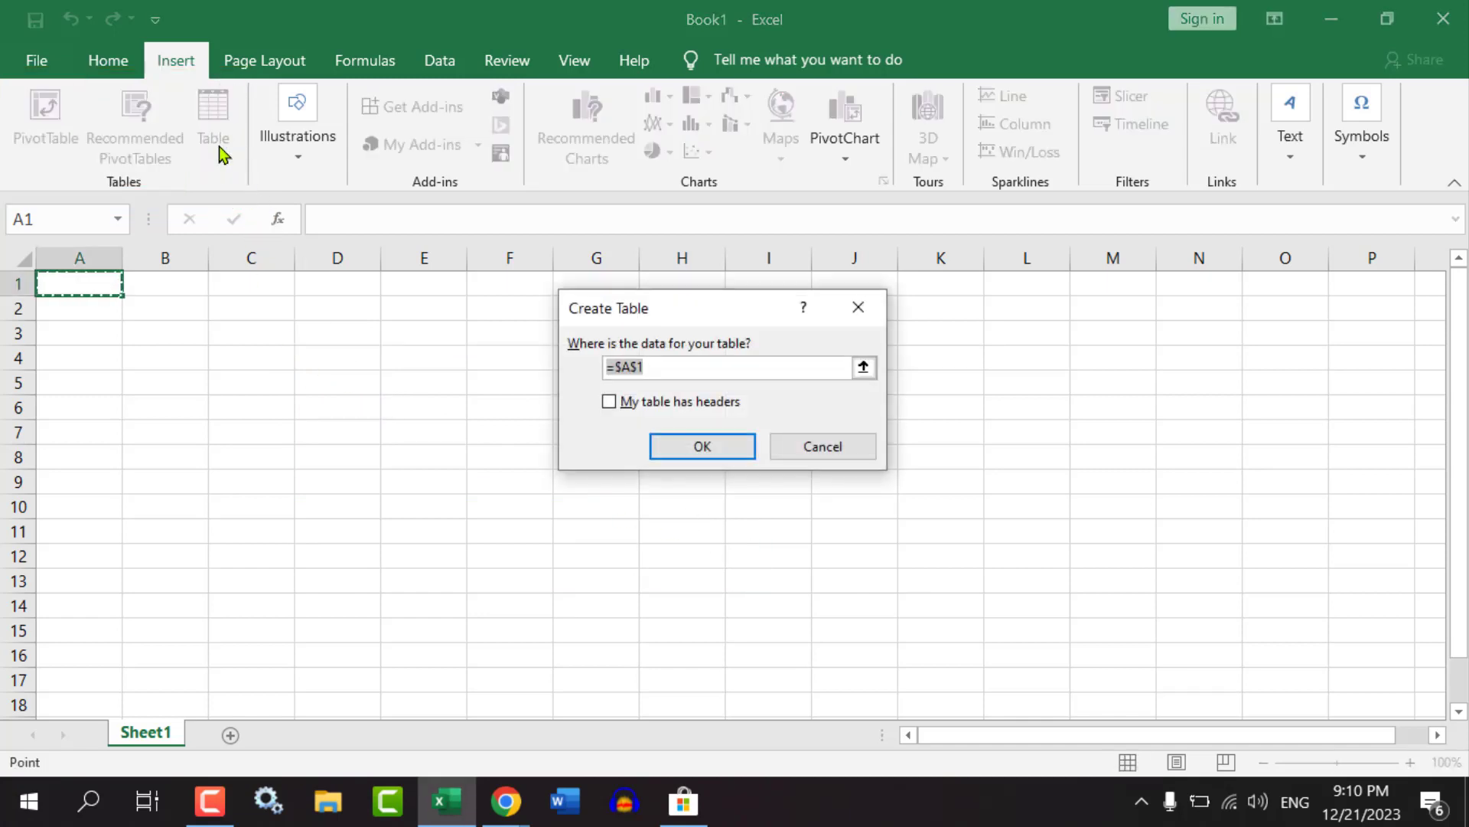
click(858, 307)
click(211, 151)
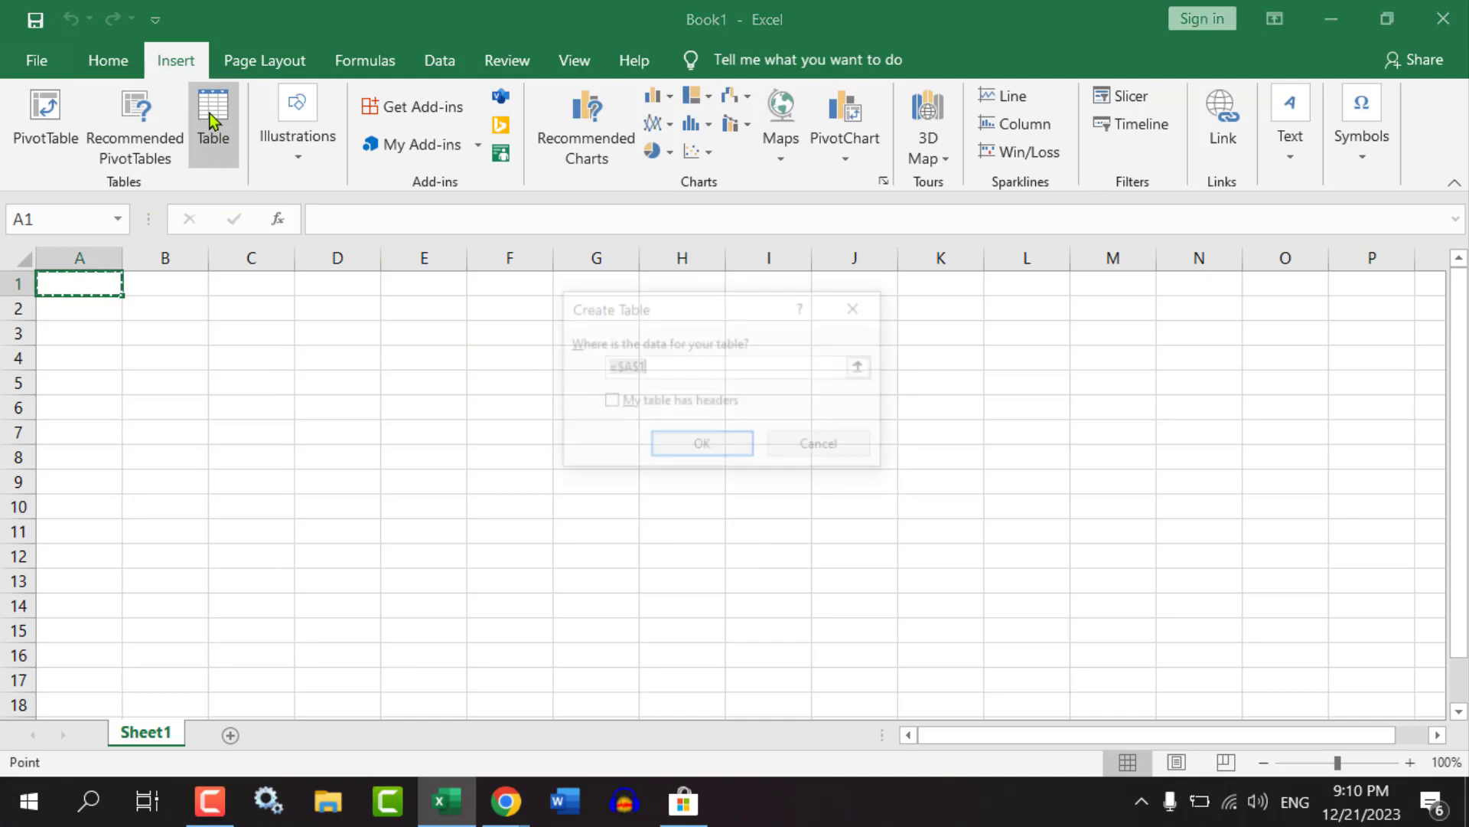
click(678, 449)
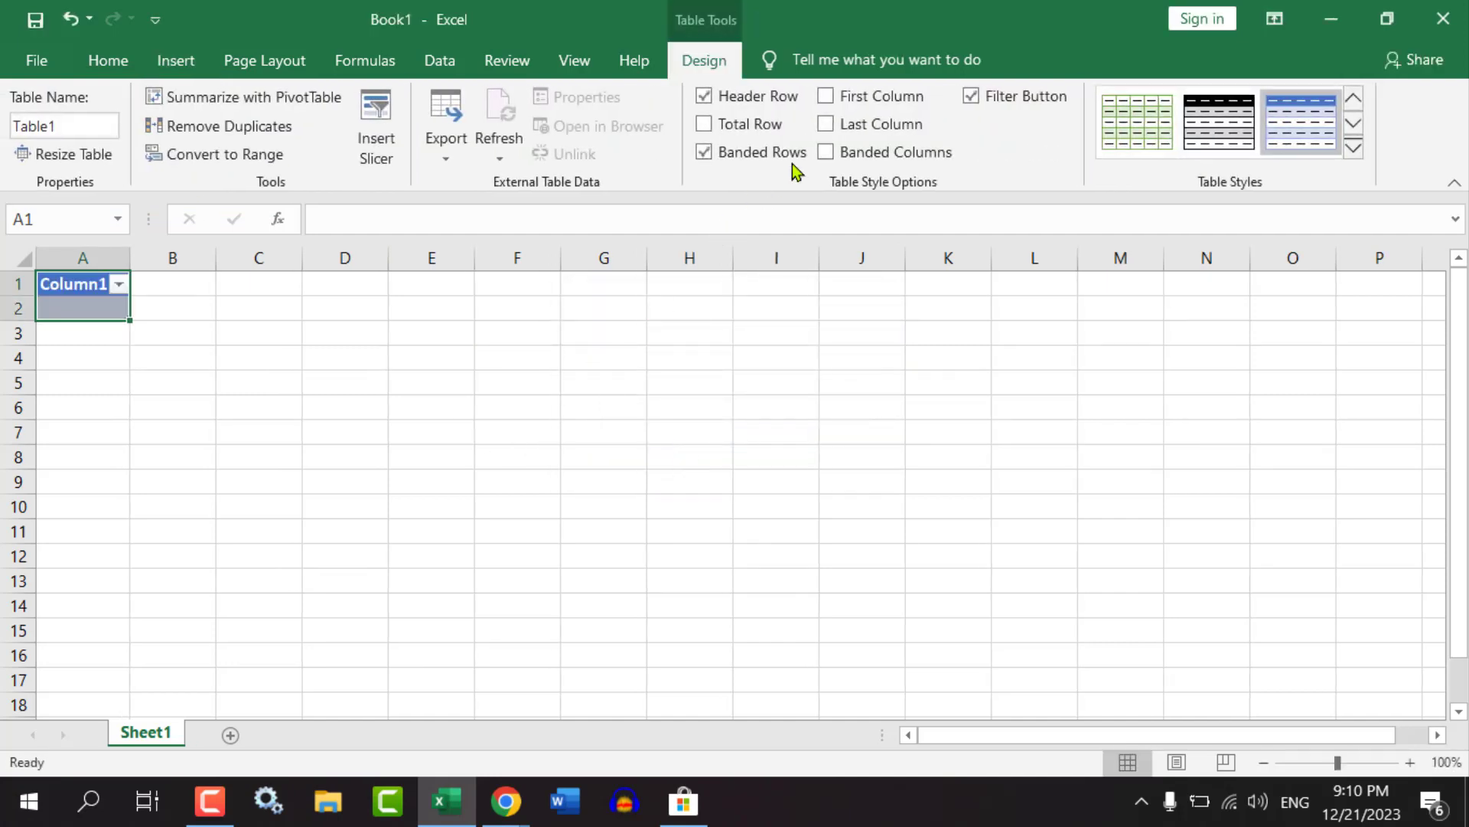
Look through the light and medium table styles available for the new table.
click(1354, 147)
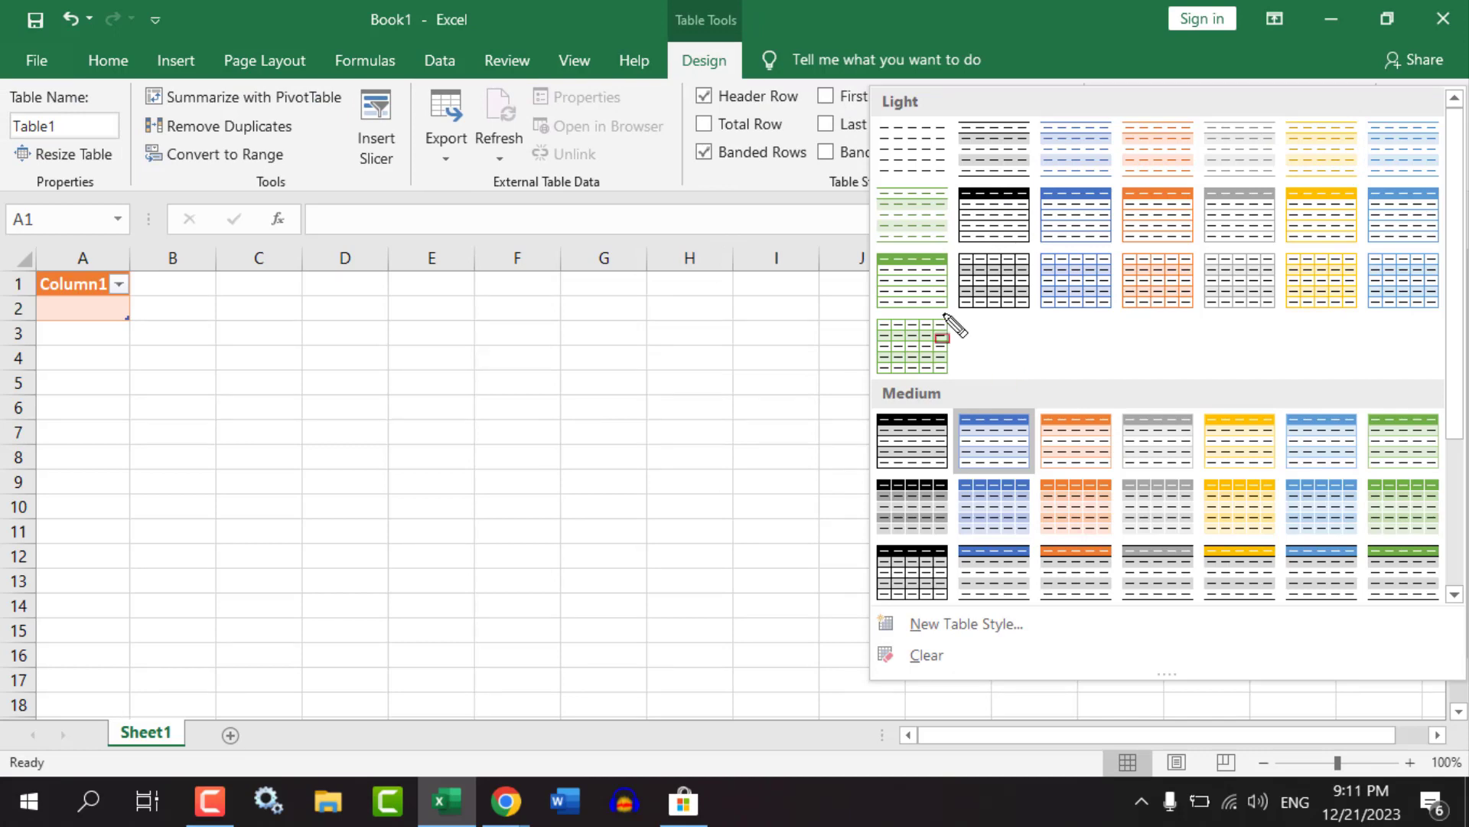
mouse_move(876, 98)
mouse_down()
mouse_move(1053, 352)
mouse_move(1340, 550)
mouse_move(1456, 602)
mouse_move(1460, 631)
mouse_up()
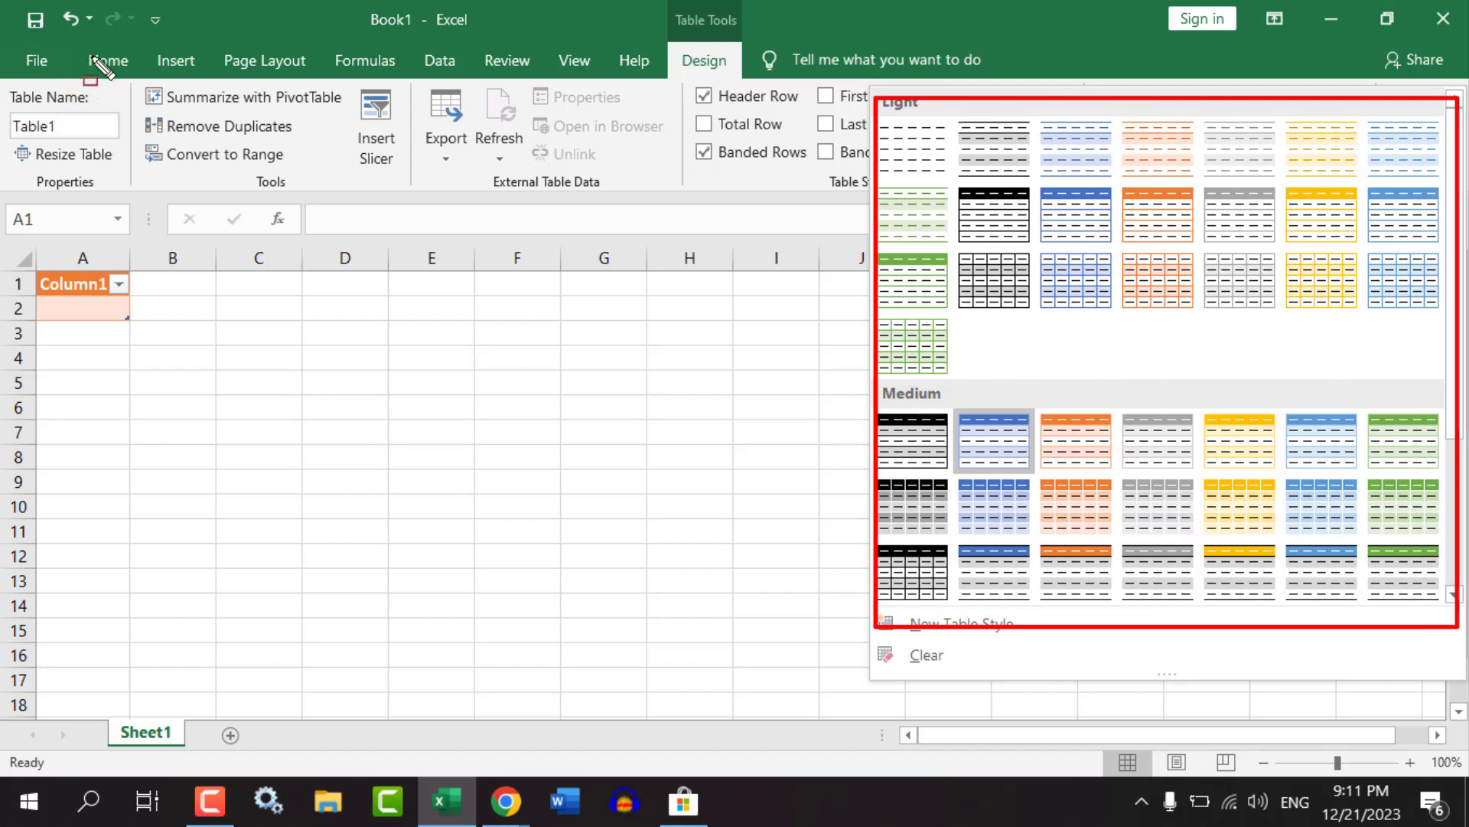
key(Escape)
click(169, 68)
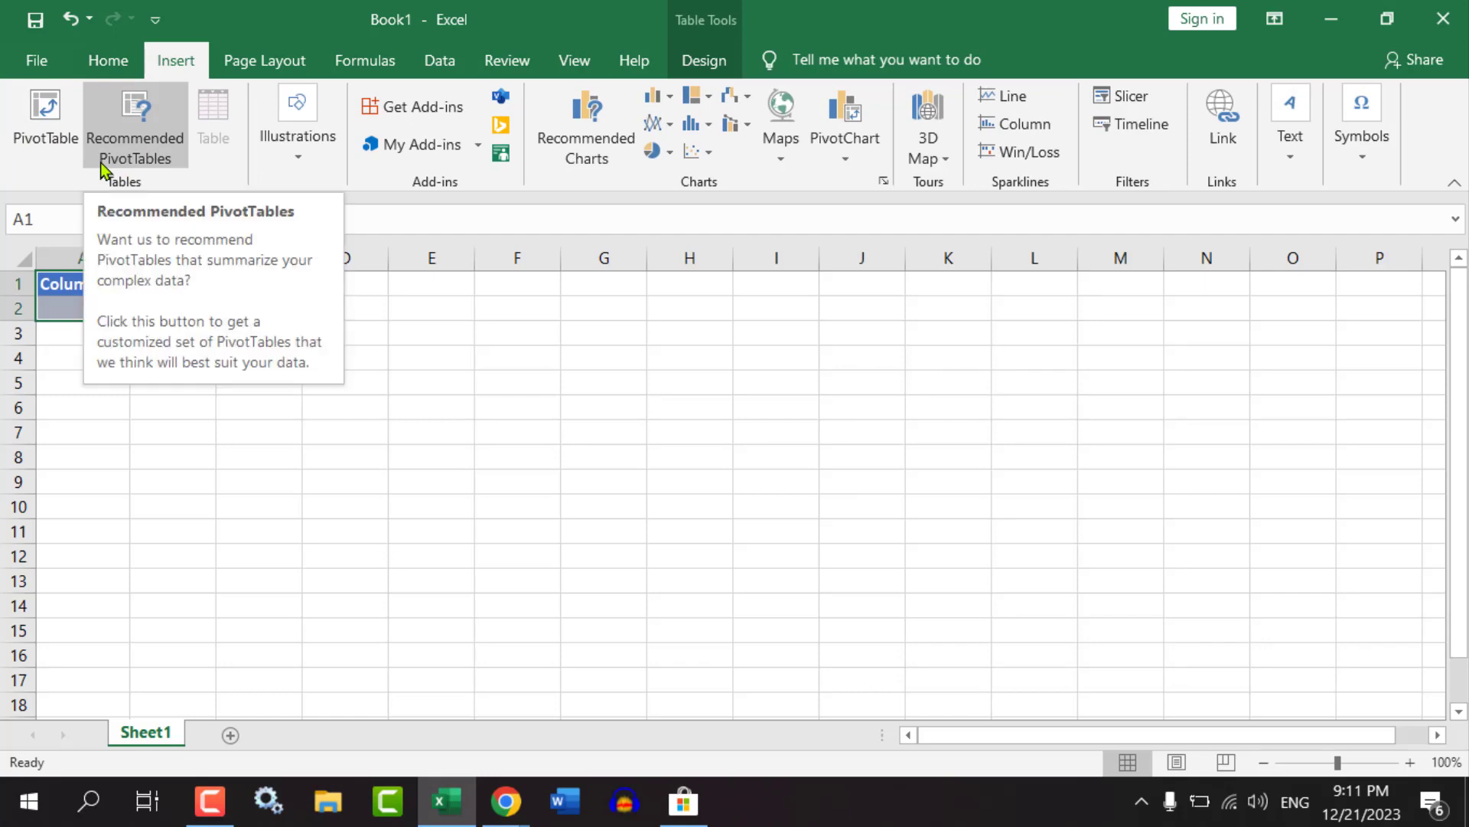
click(195, 493)
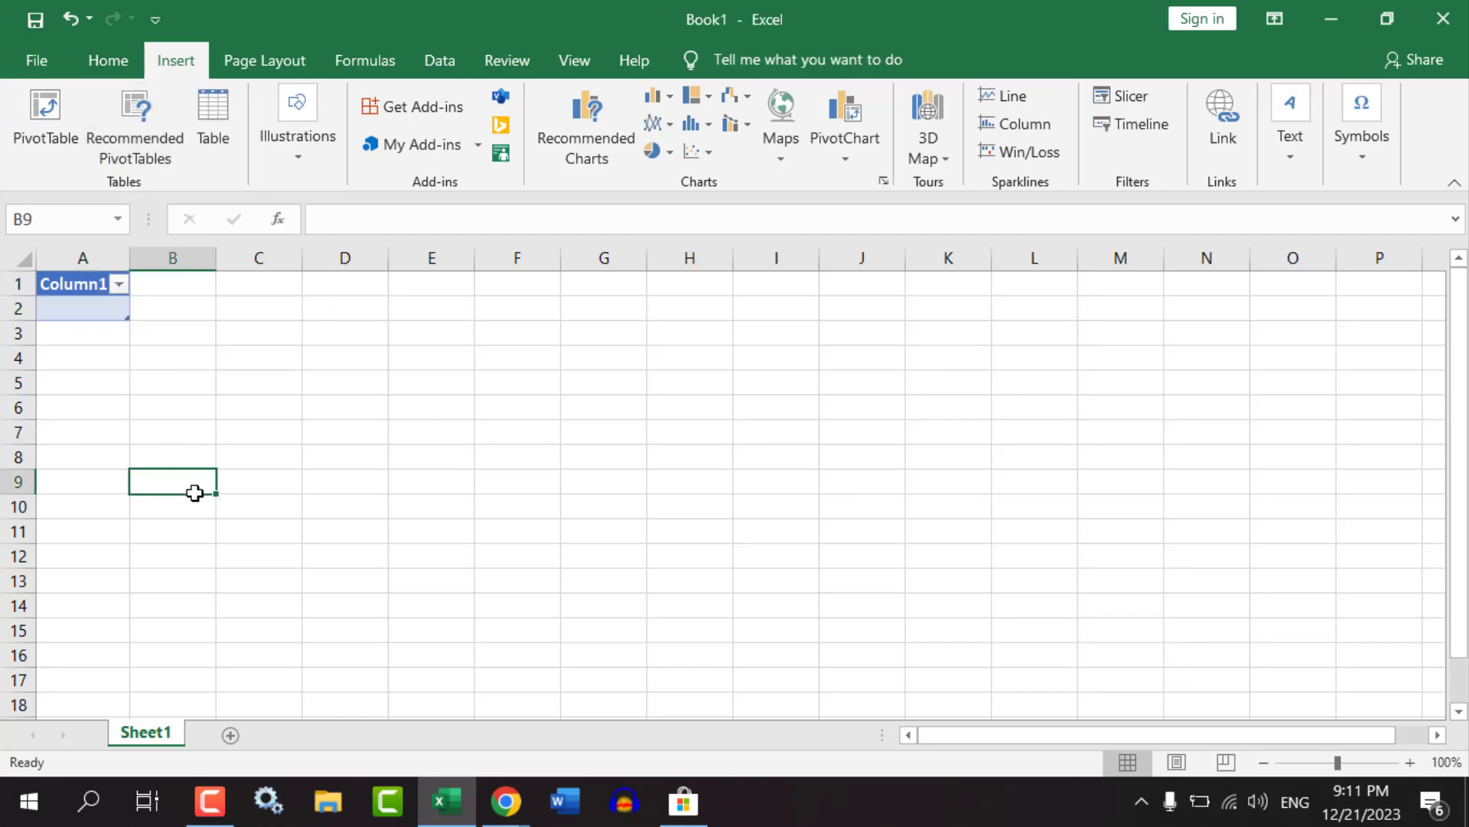
click(348, 421)
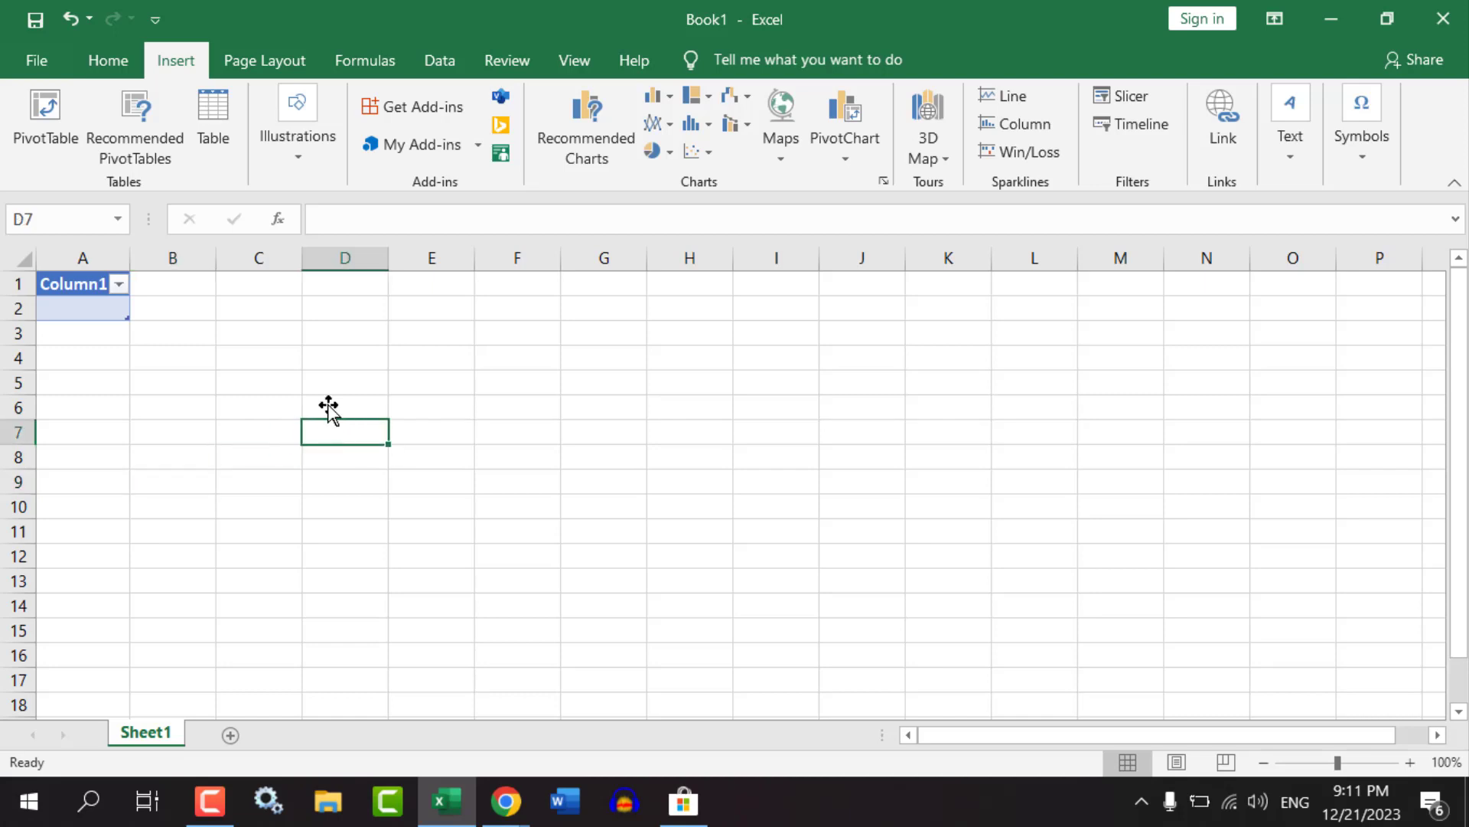
click(232, 356)
click(82, 378)
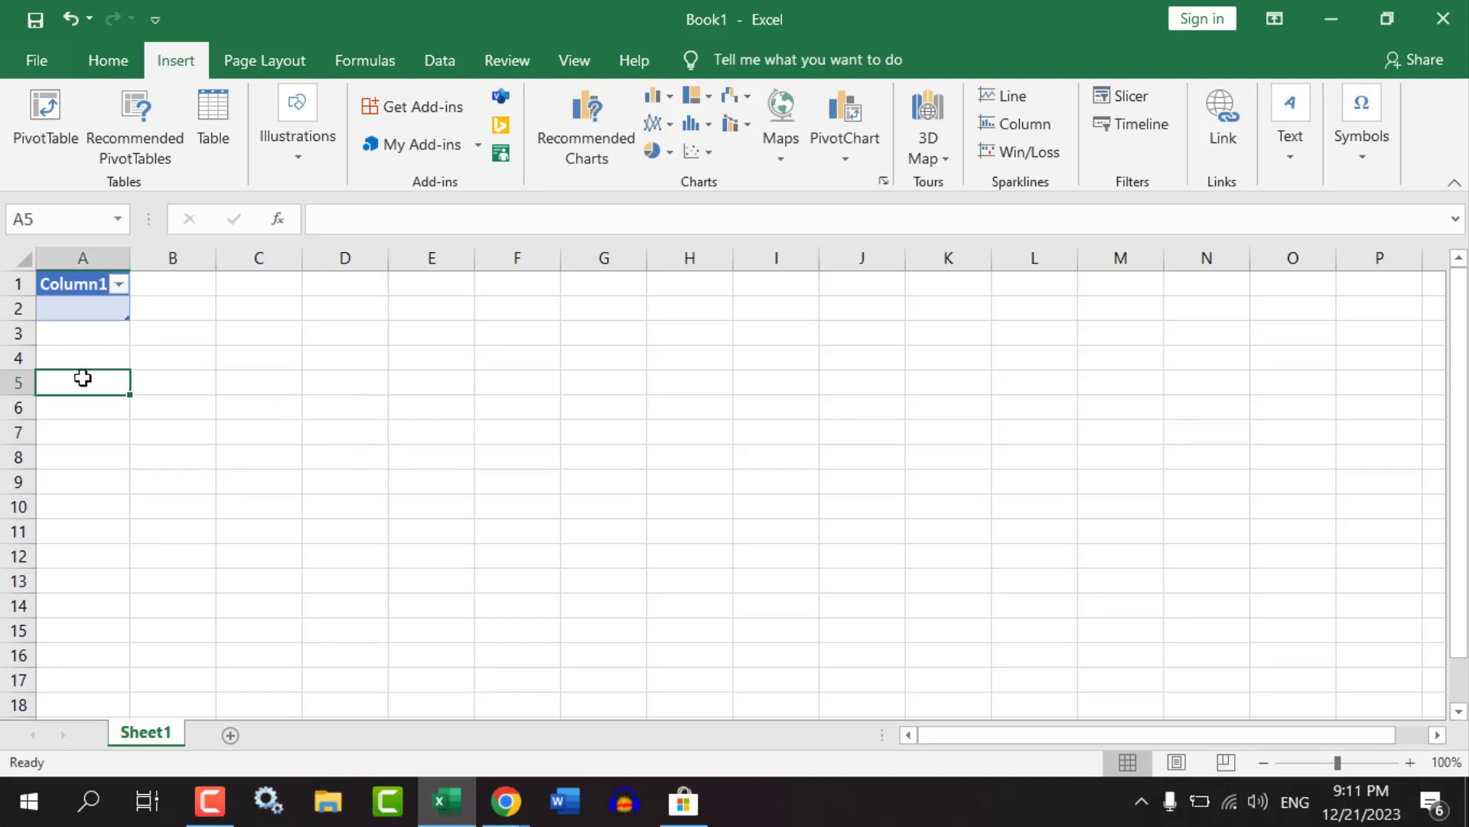
click(248, 59)
click(593, 387)
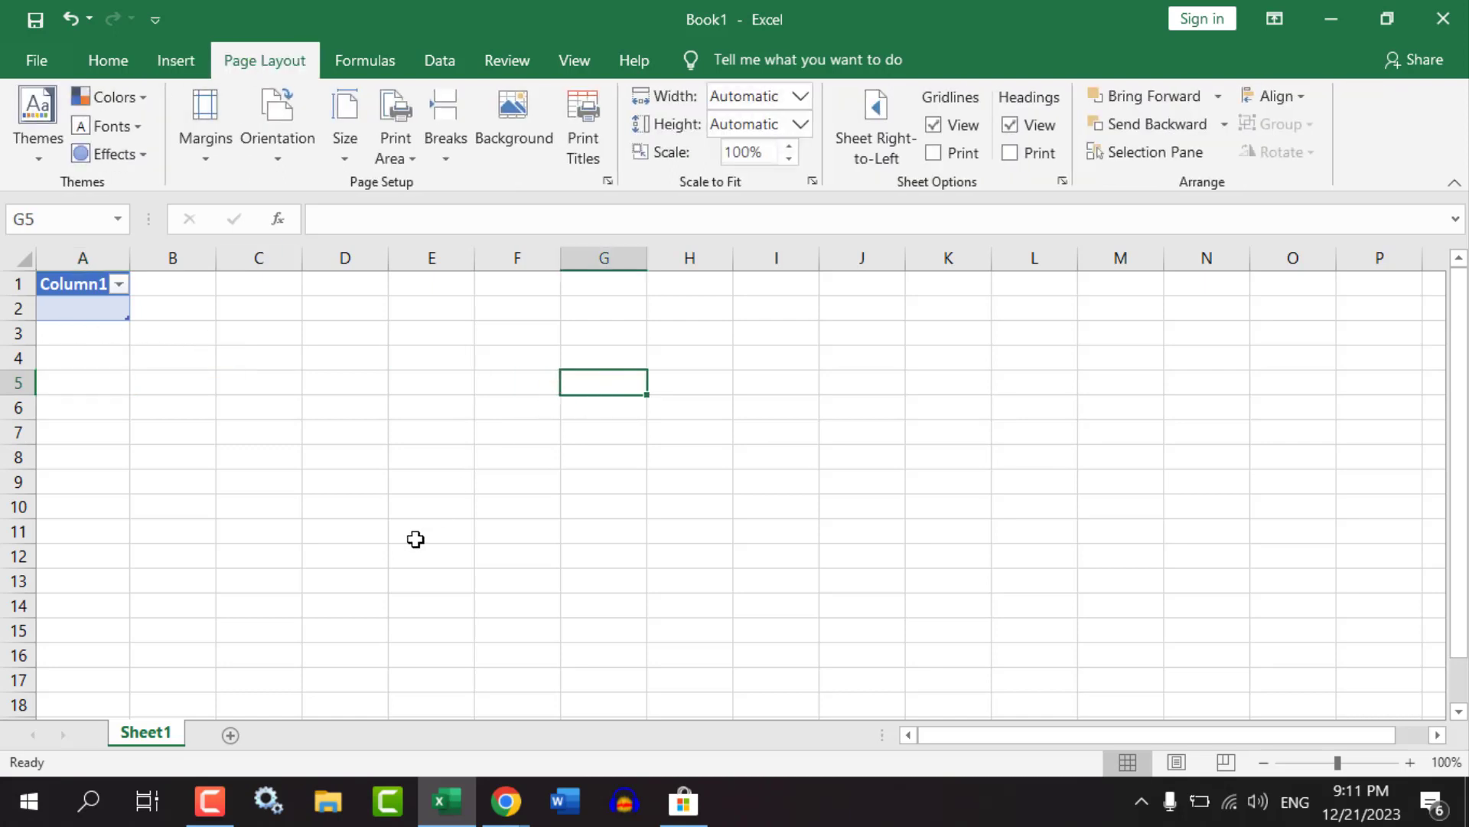
click(432, 555)
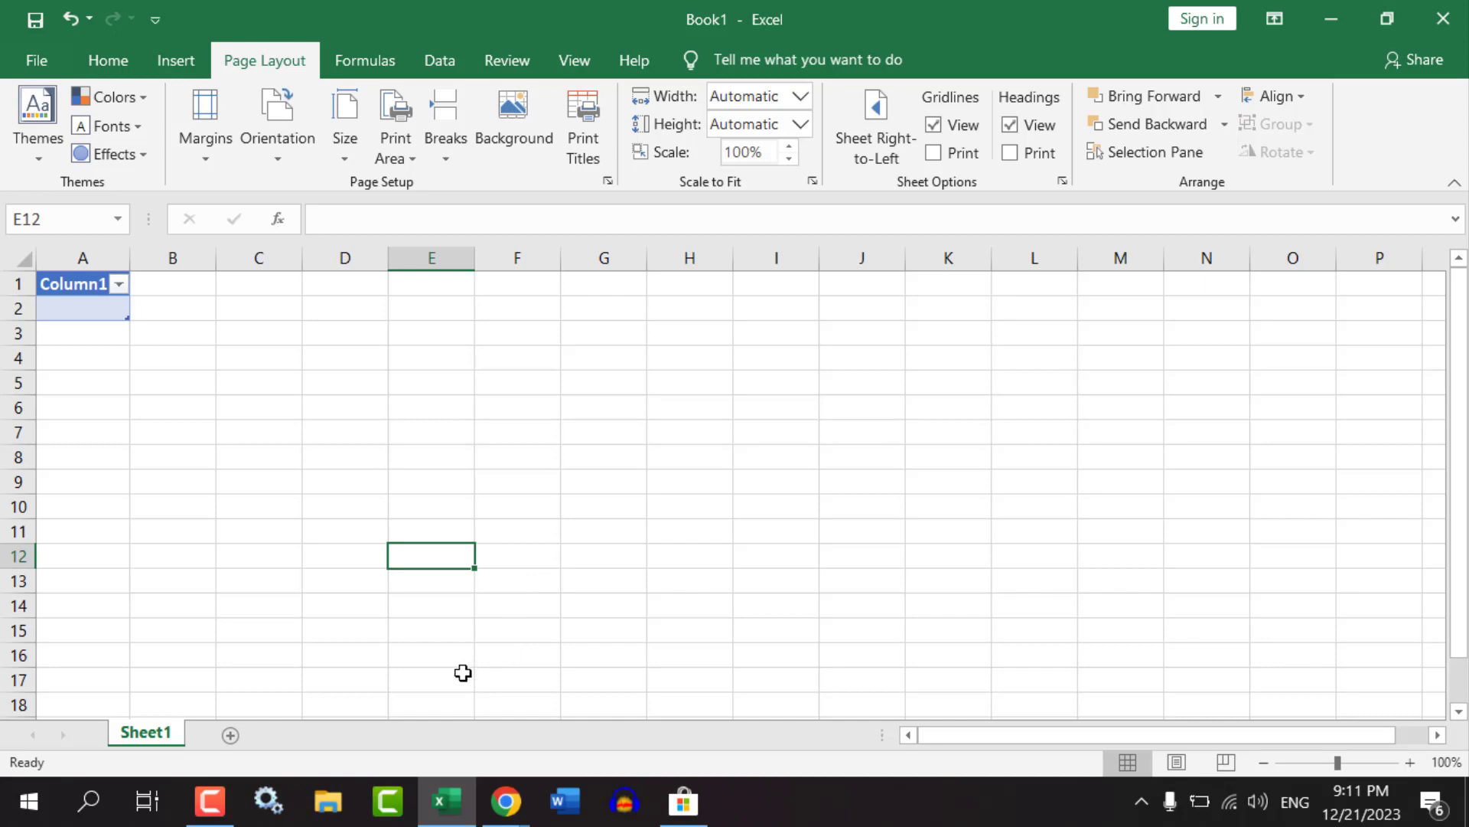
click(77, 408)
click(89, 354)
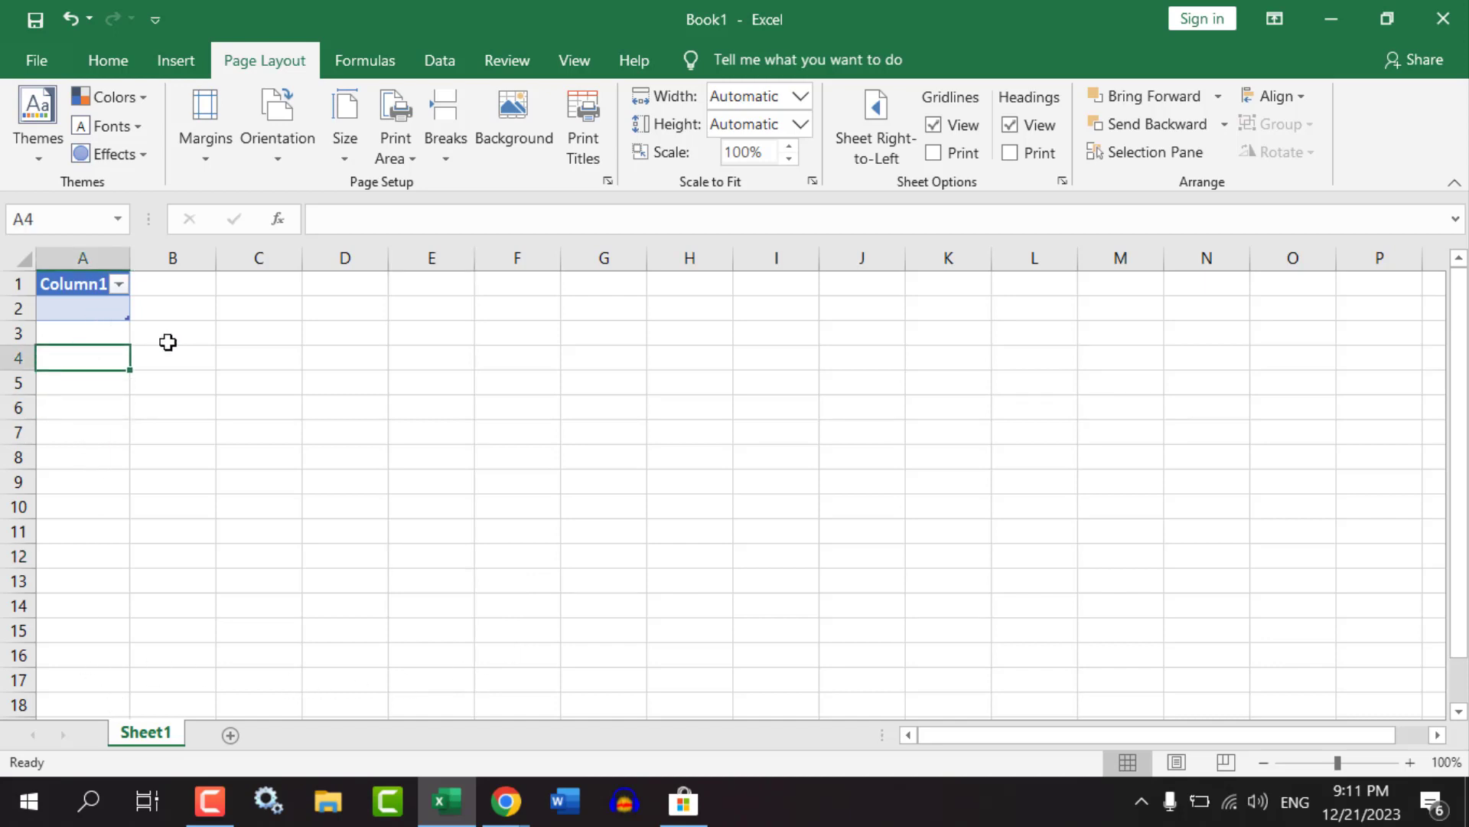
Undo the creation of the table in A1:A2.
drag(188, 309, 86, 291)
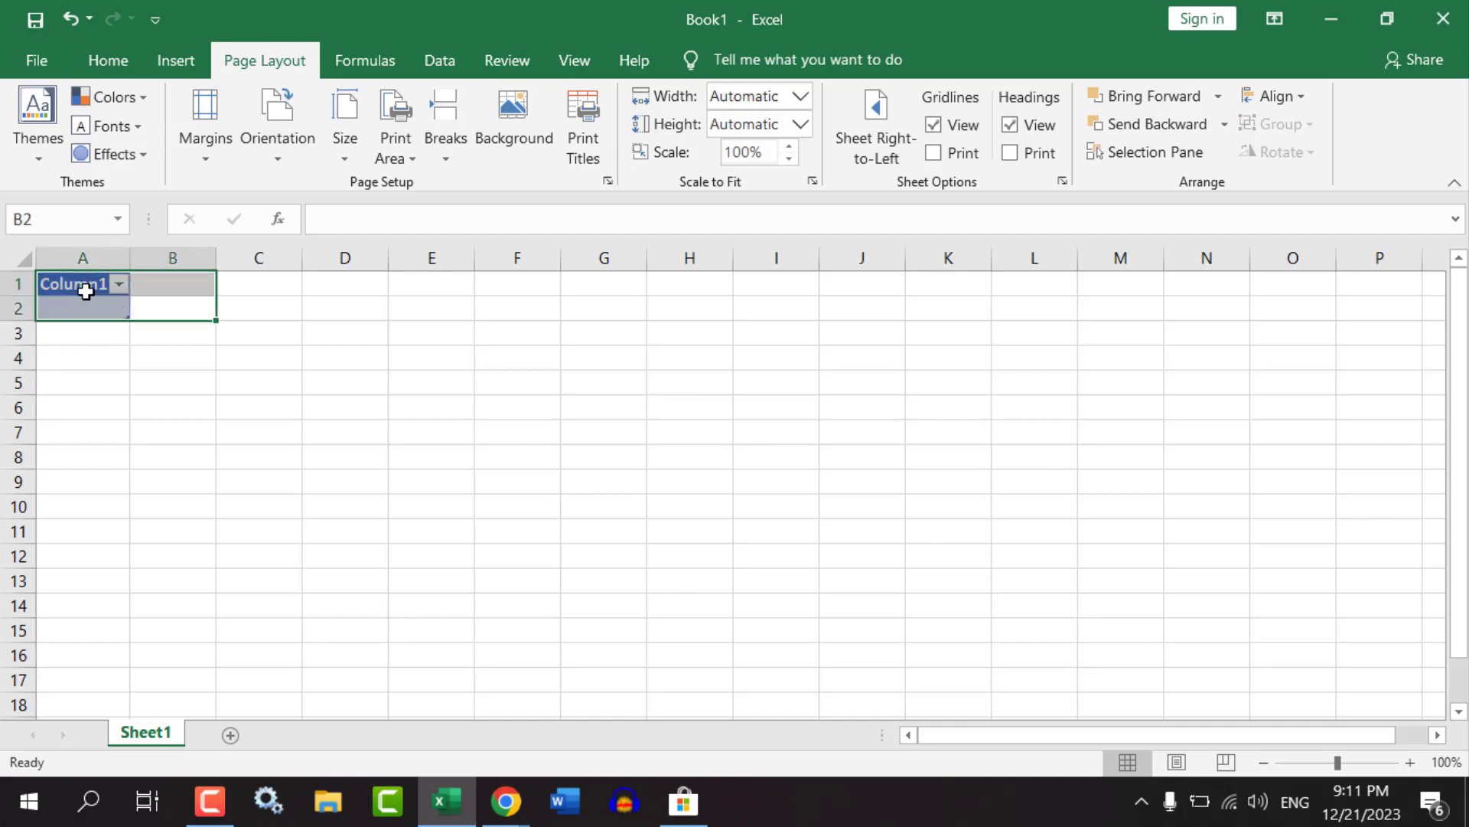
key(ctrl+z)
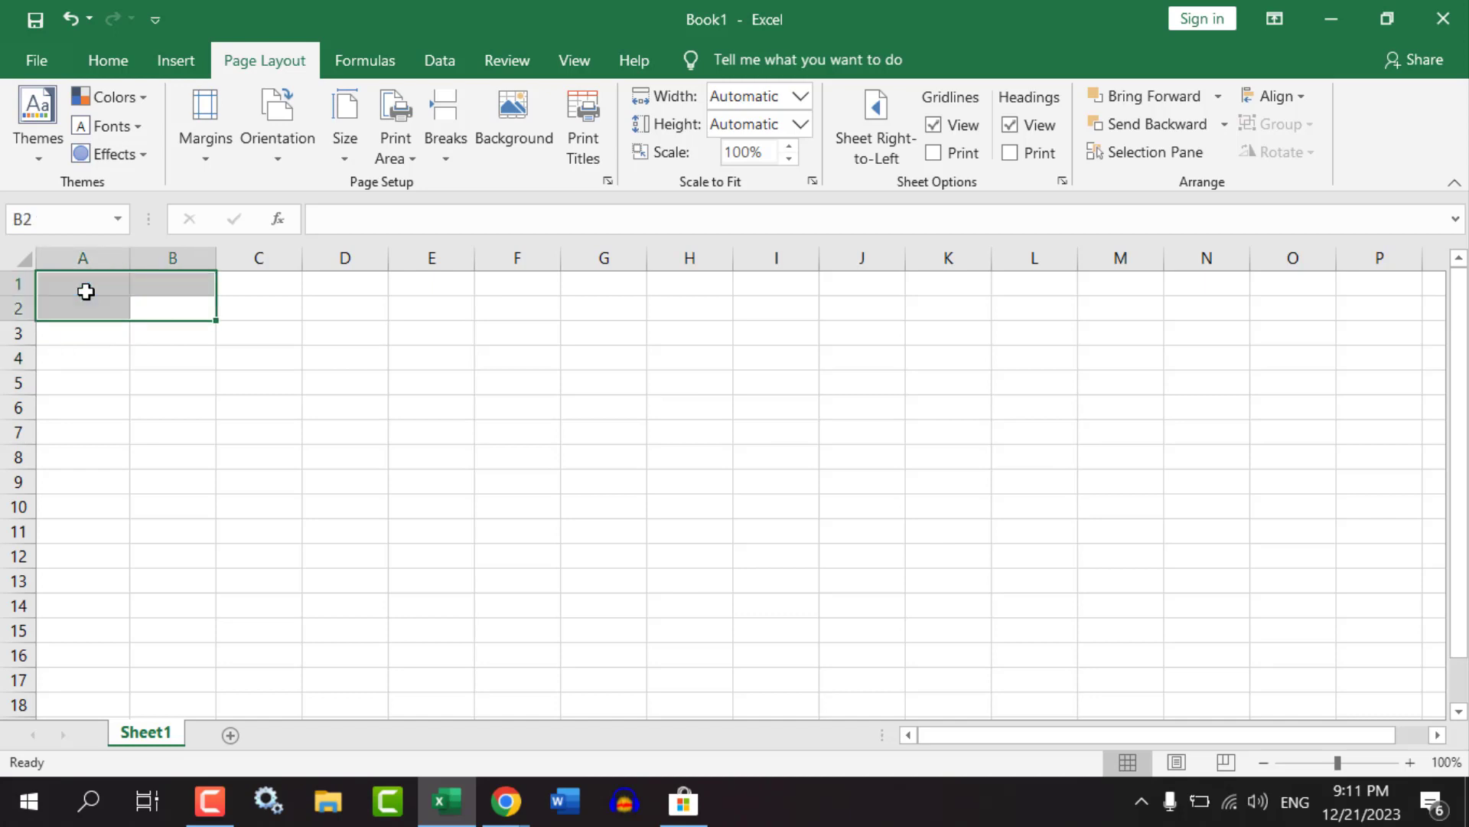
click(170, 406)
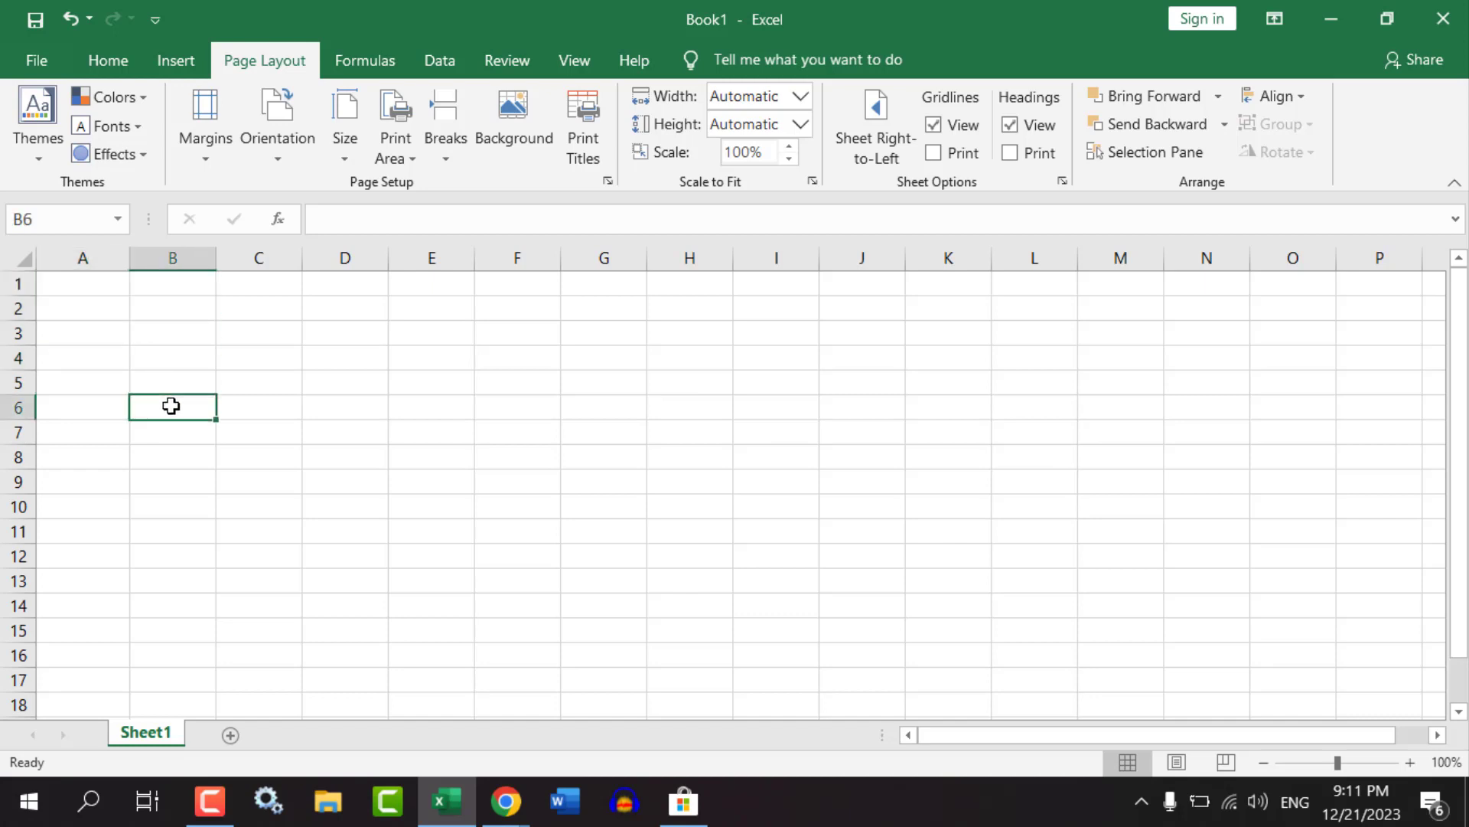
click(105, 305)
click(172, 314)
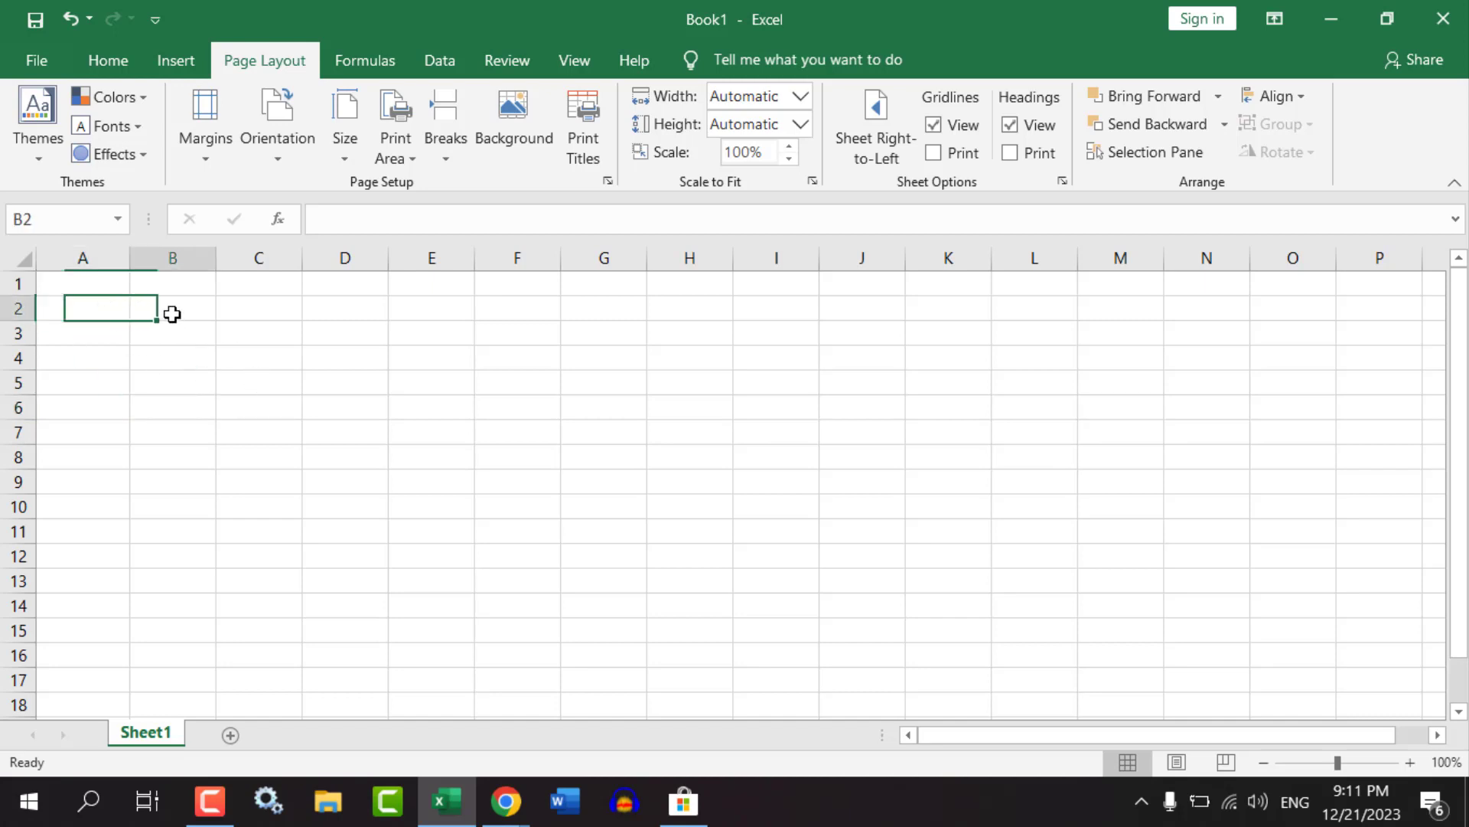
click(49, 282)
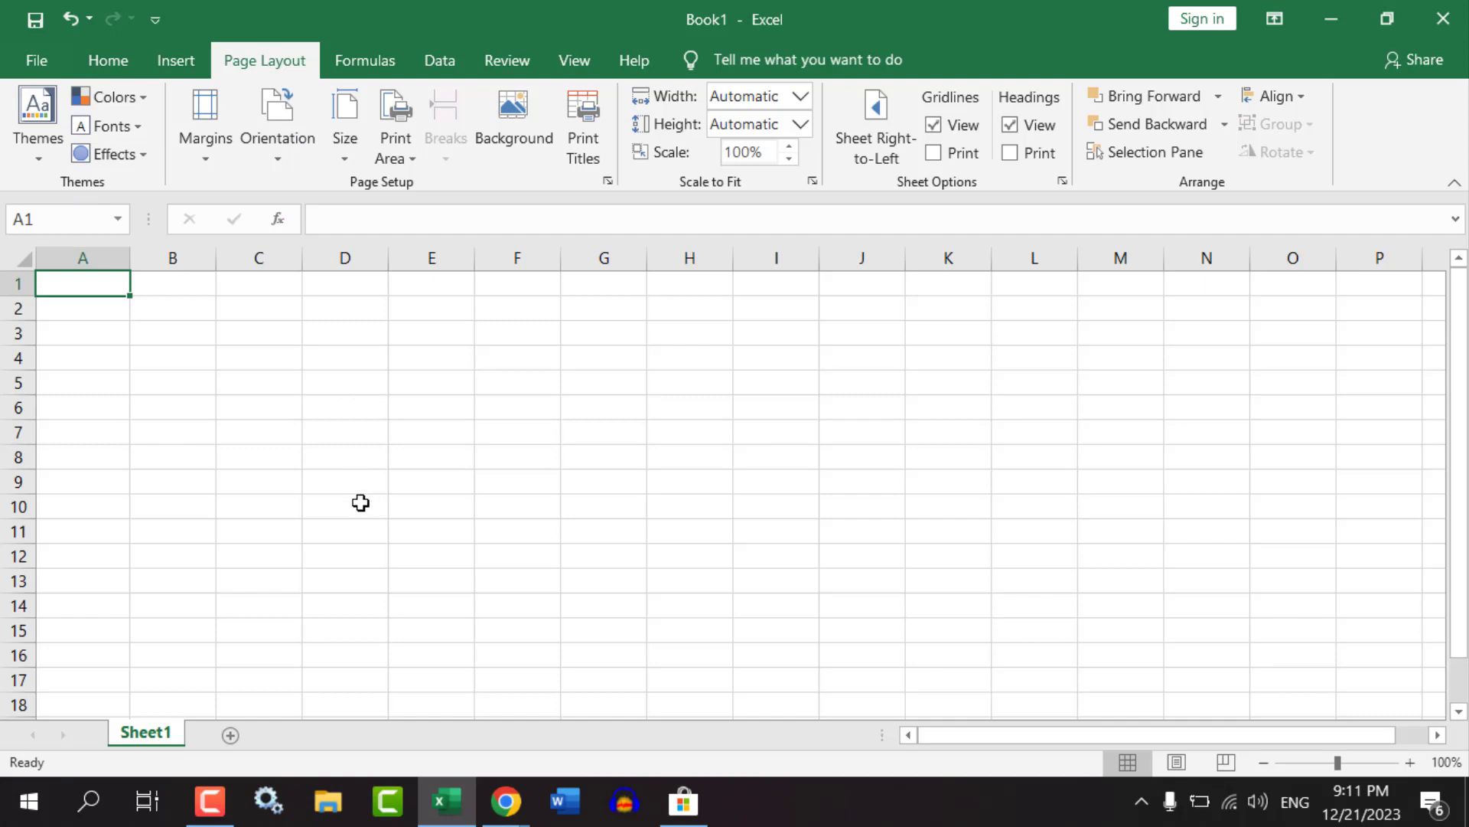
Look at the functions offered by AutoSum, without inserting any.
scroll(322, 544, up, 5)
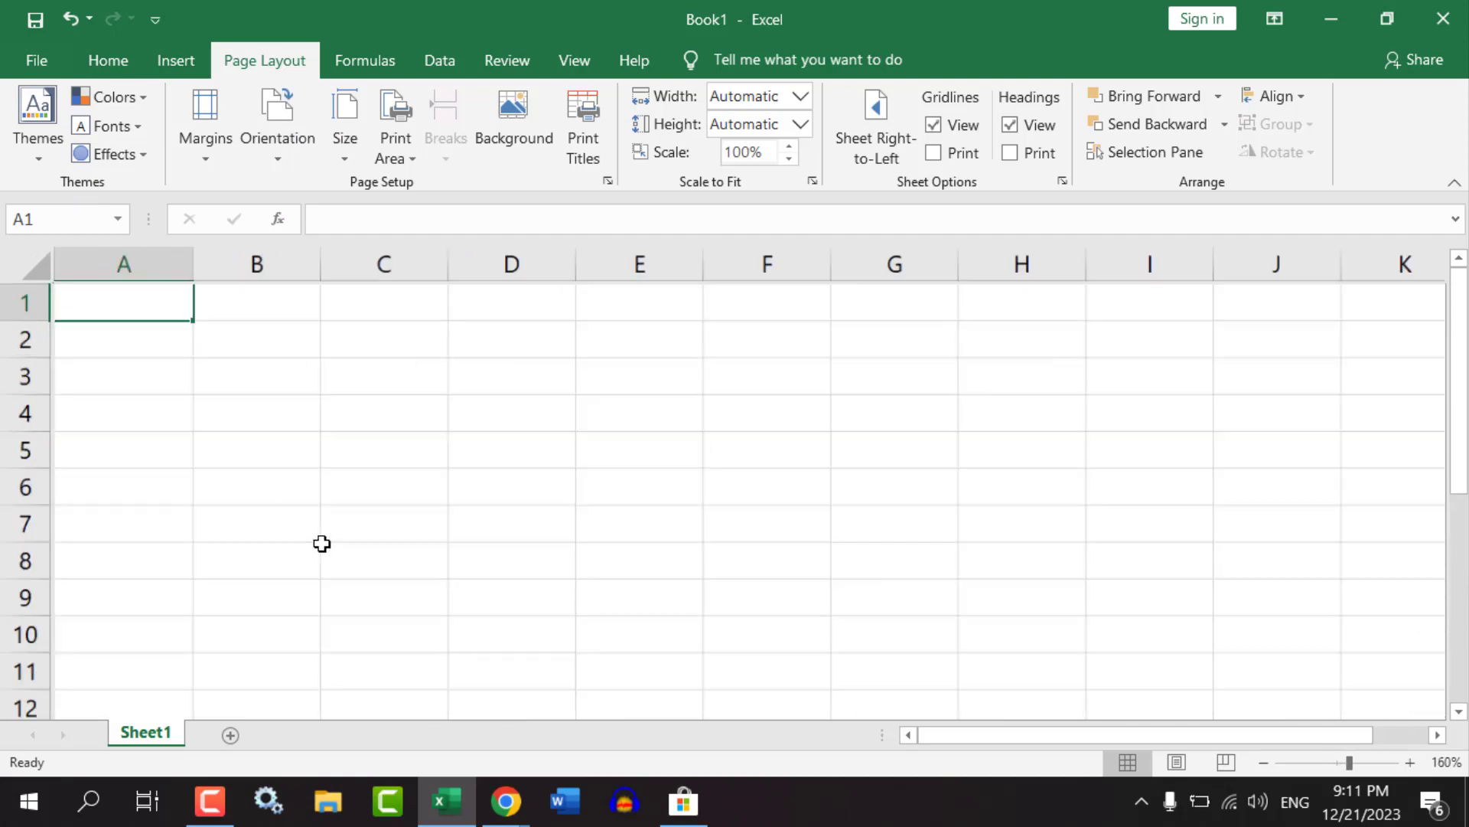
click(108, 60)
click(1197, 97)
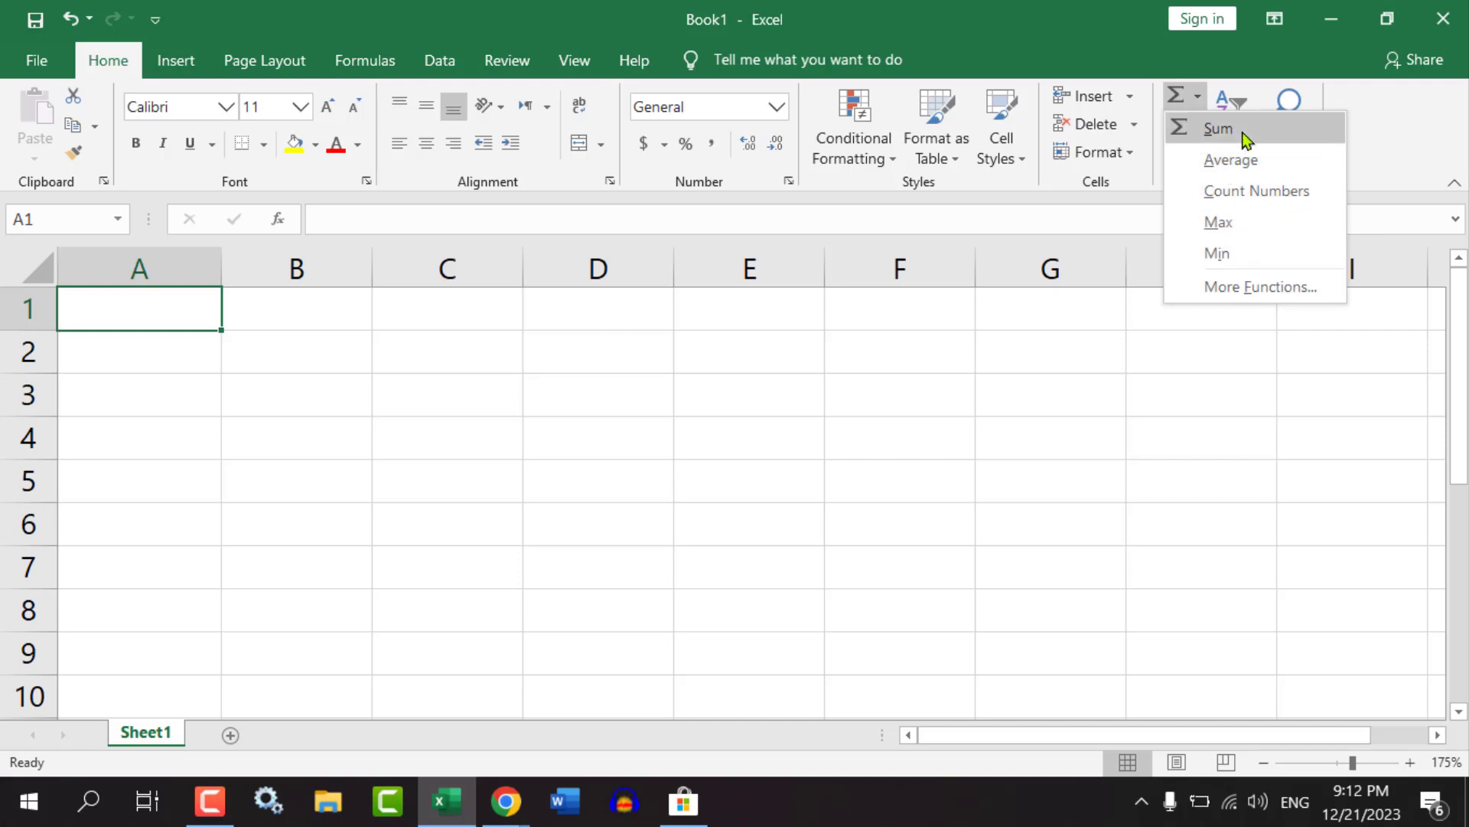
click(1017, 456)
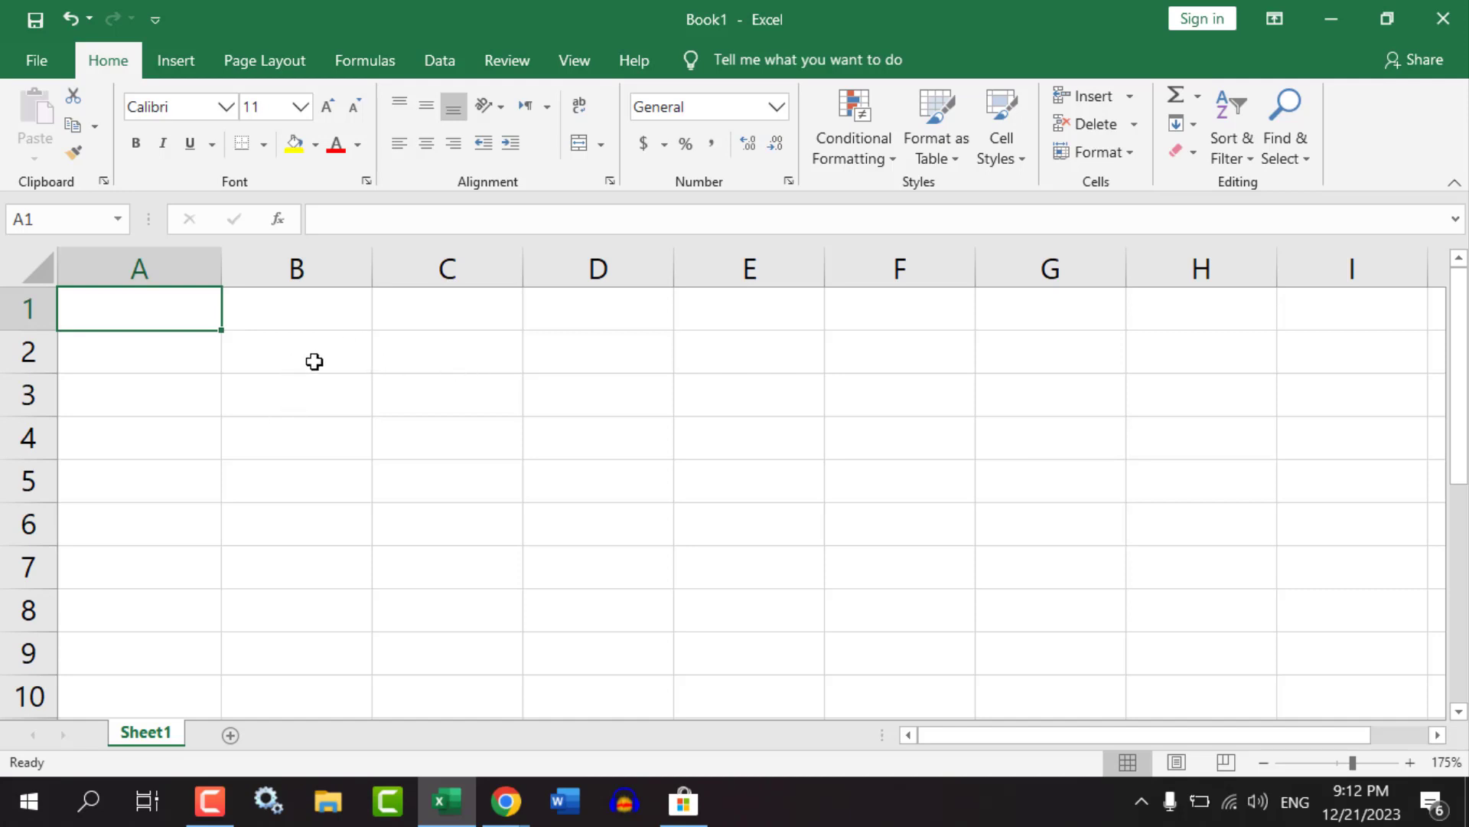
Bring up the function library commands and review the available function categories.
mouse_move(184, 311)
mouse_down()
mouse_move(392, 163)
mouse_move(360, 72)
mouse_move(396, 77)
mouse_up()
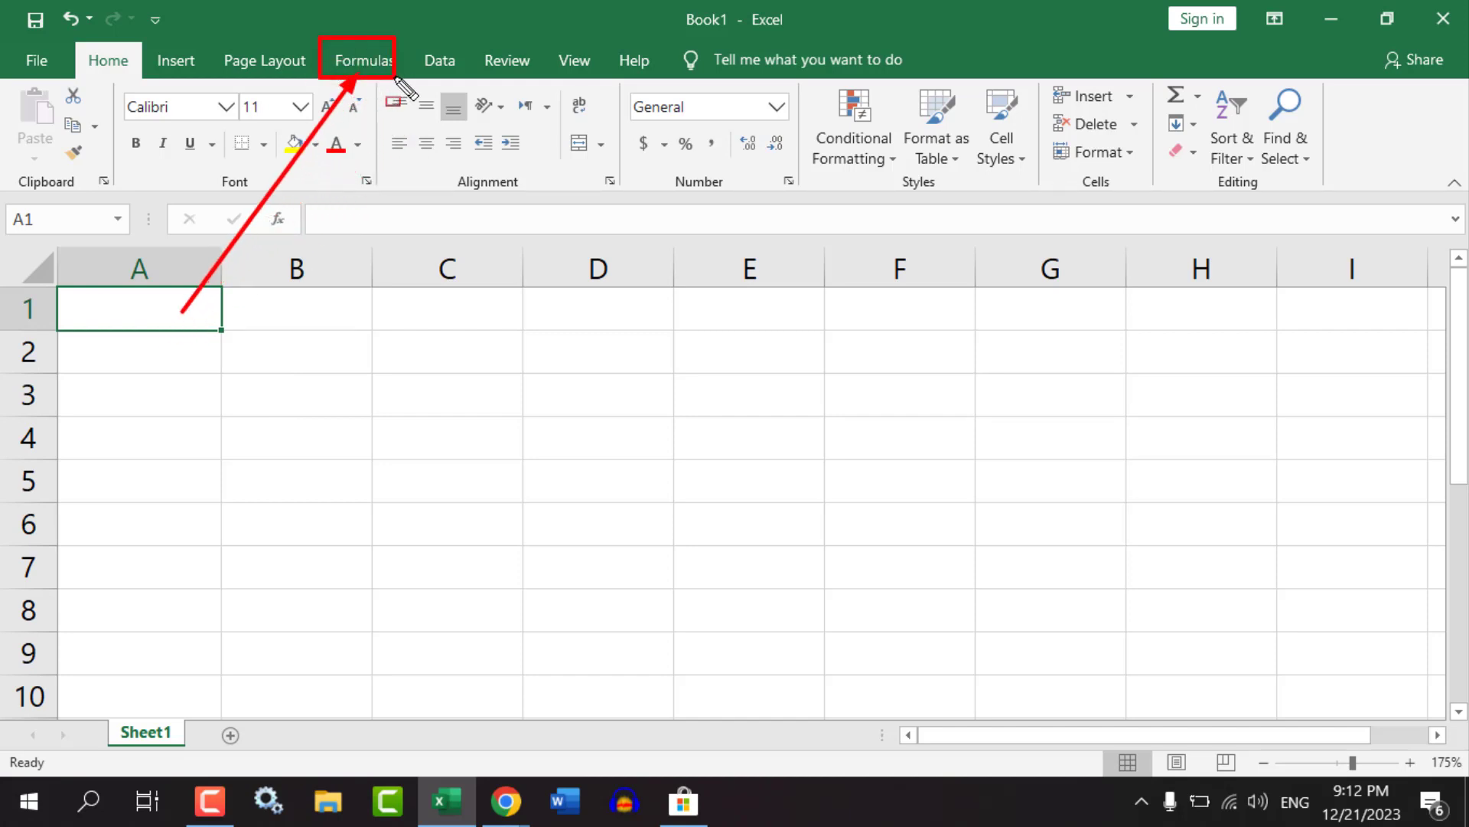
click(359, 65)
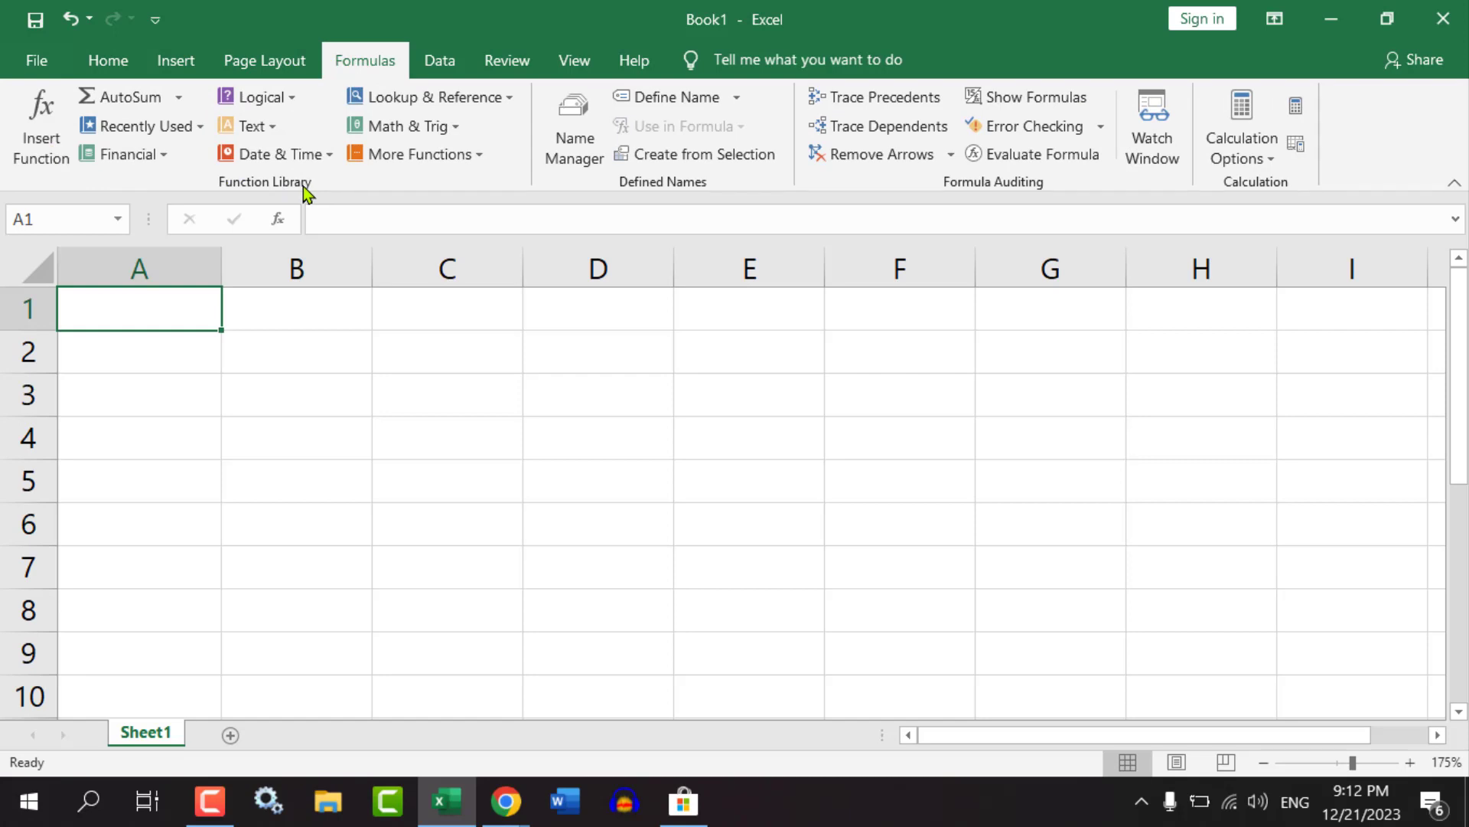
key(ctrl+shift+d)
drag(184, 167, 325, 197)
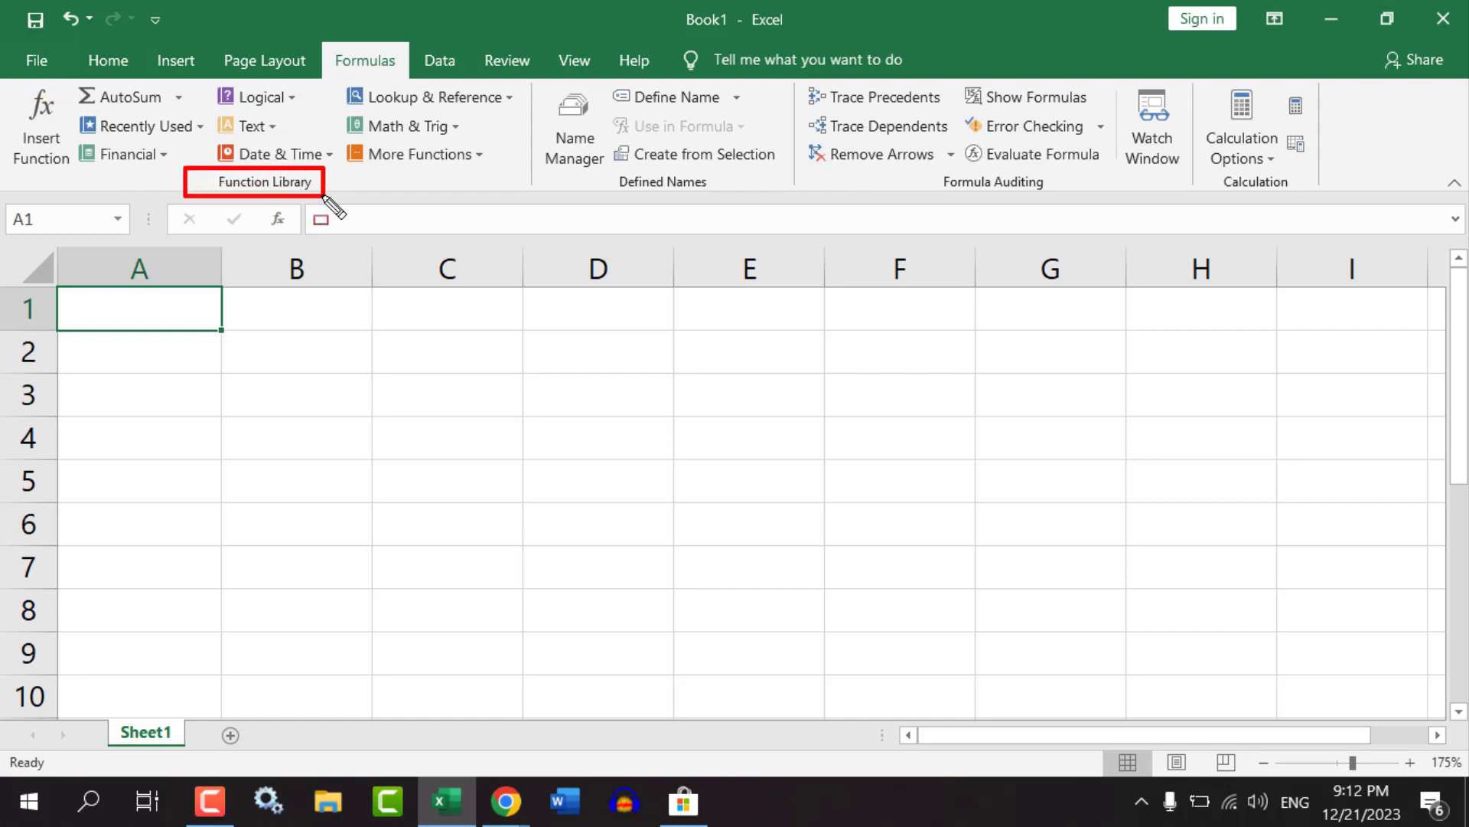
mouse_move(2, 78)
mouse_down()
mouse_move(184, 135)
mouse_move(522, 191)
mouse_up()
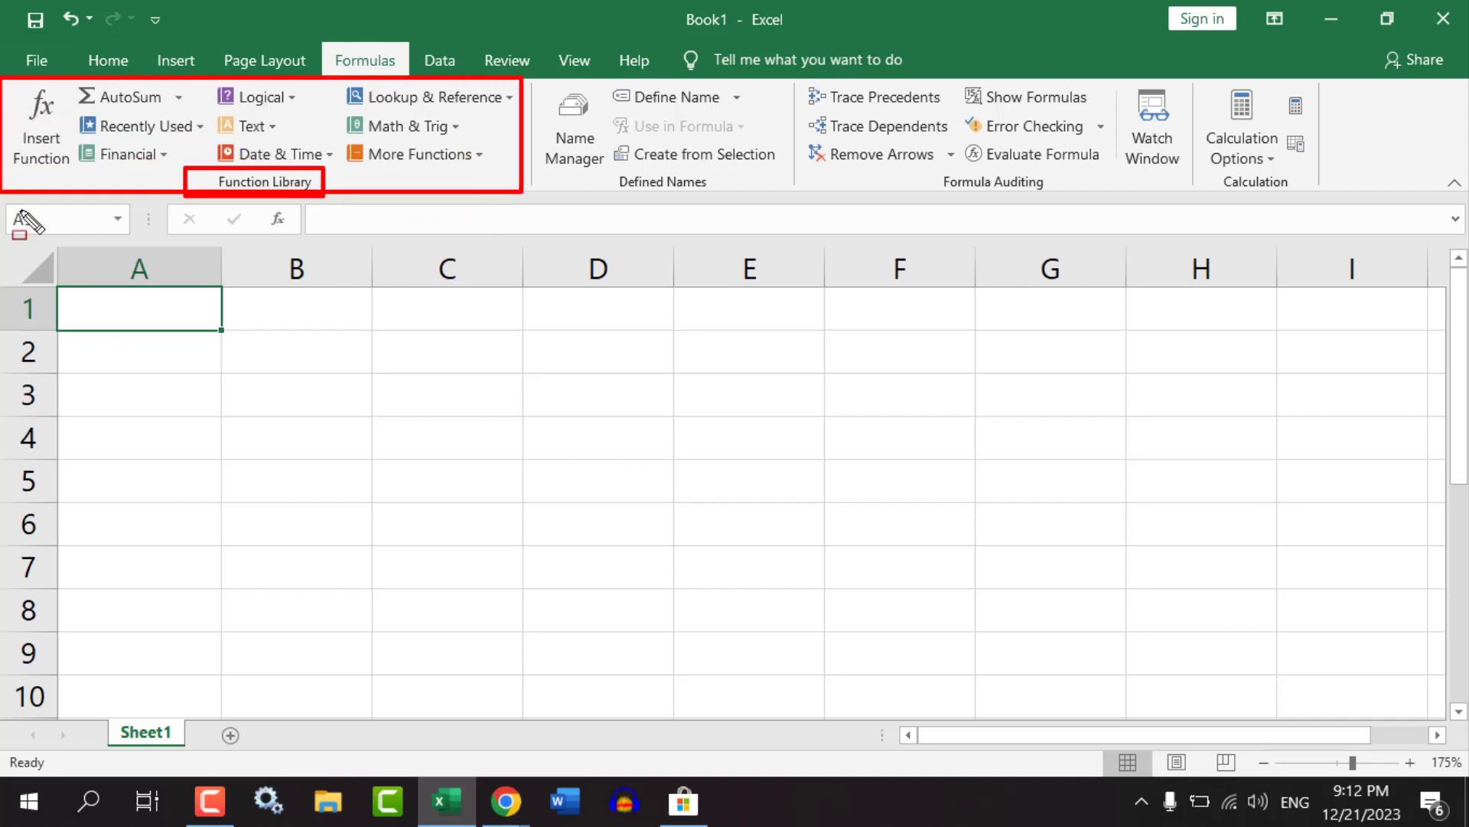
mouse_move(2, 73)
mouse_down()
mouse_move(65, 201)
mouse_move(75, 193)
mouse_up()
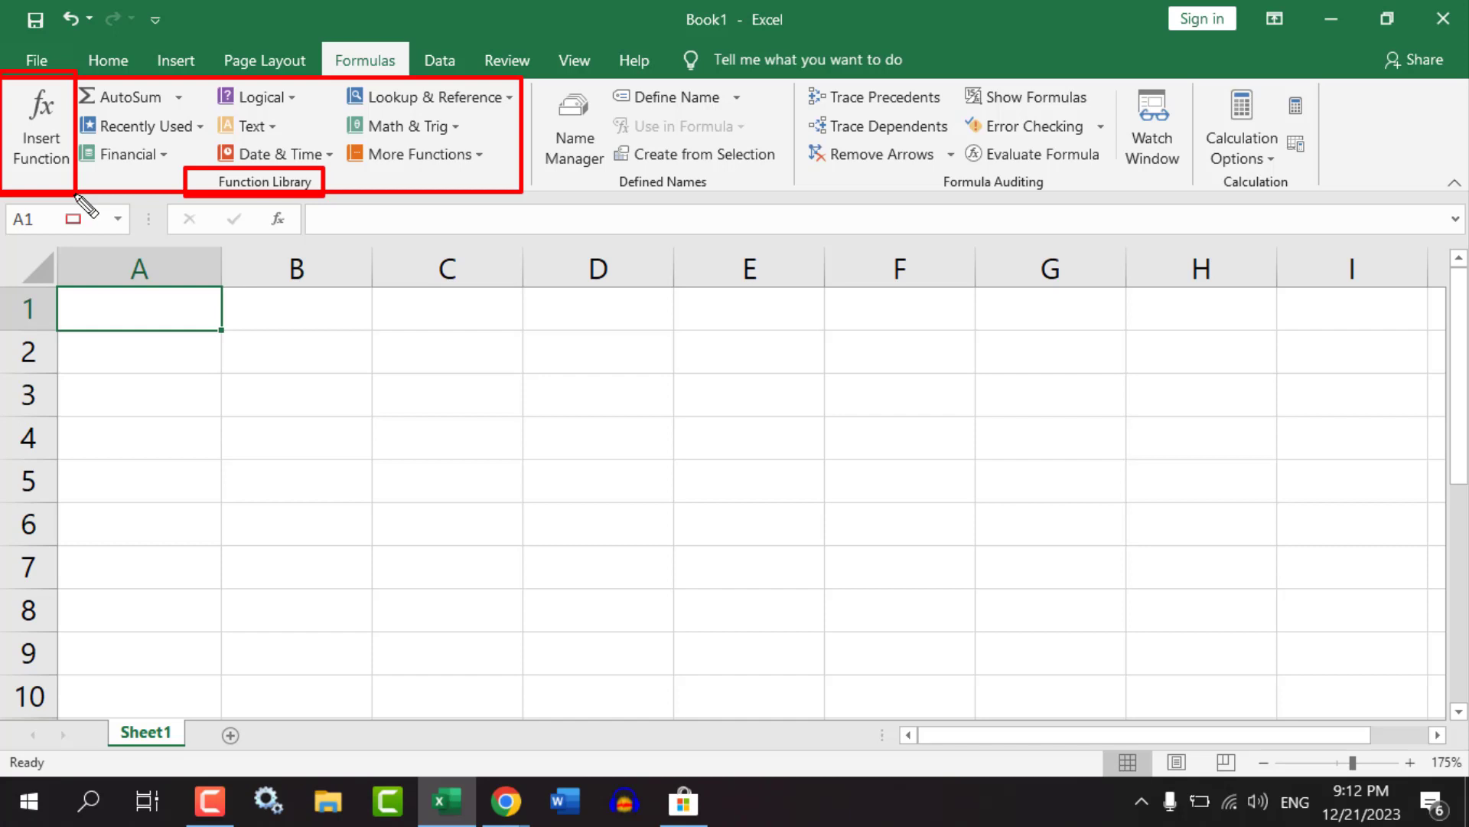
key(Escape)
Start Insert Function for cell A1 and read the descriptions of AVERAGE, HYPERLINK, MAX and COUNT.
click(41, 127)
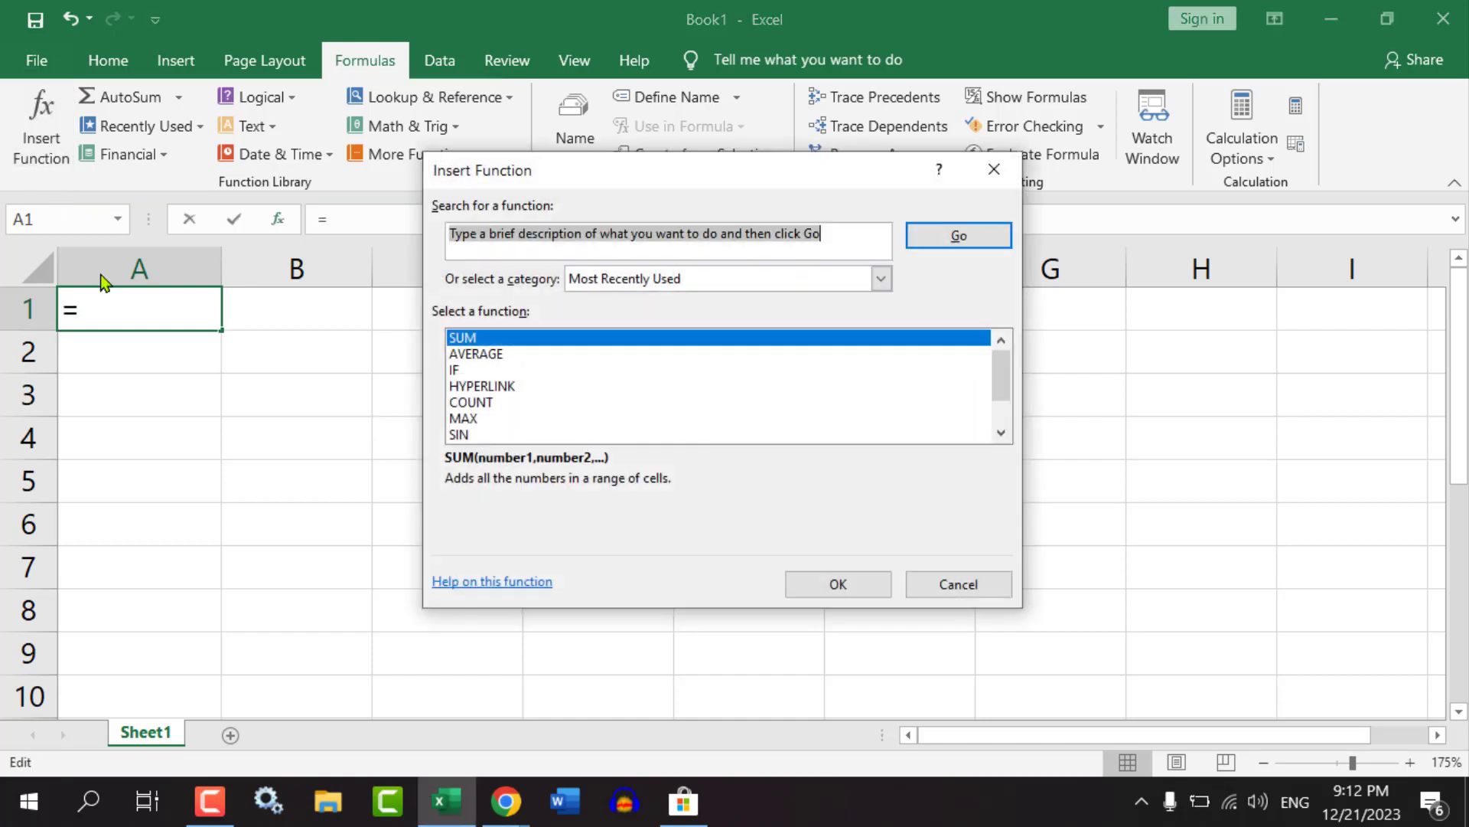
drag(699, 162, 864, 141)
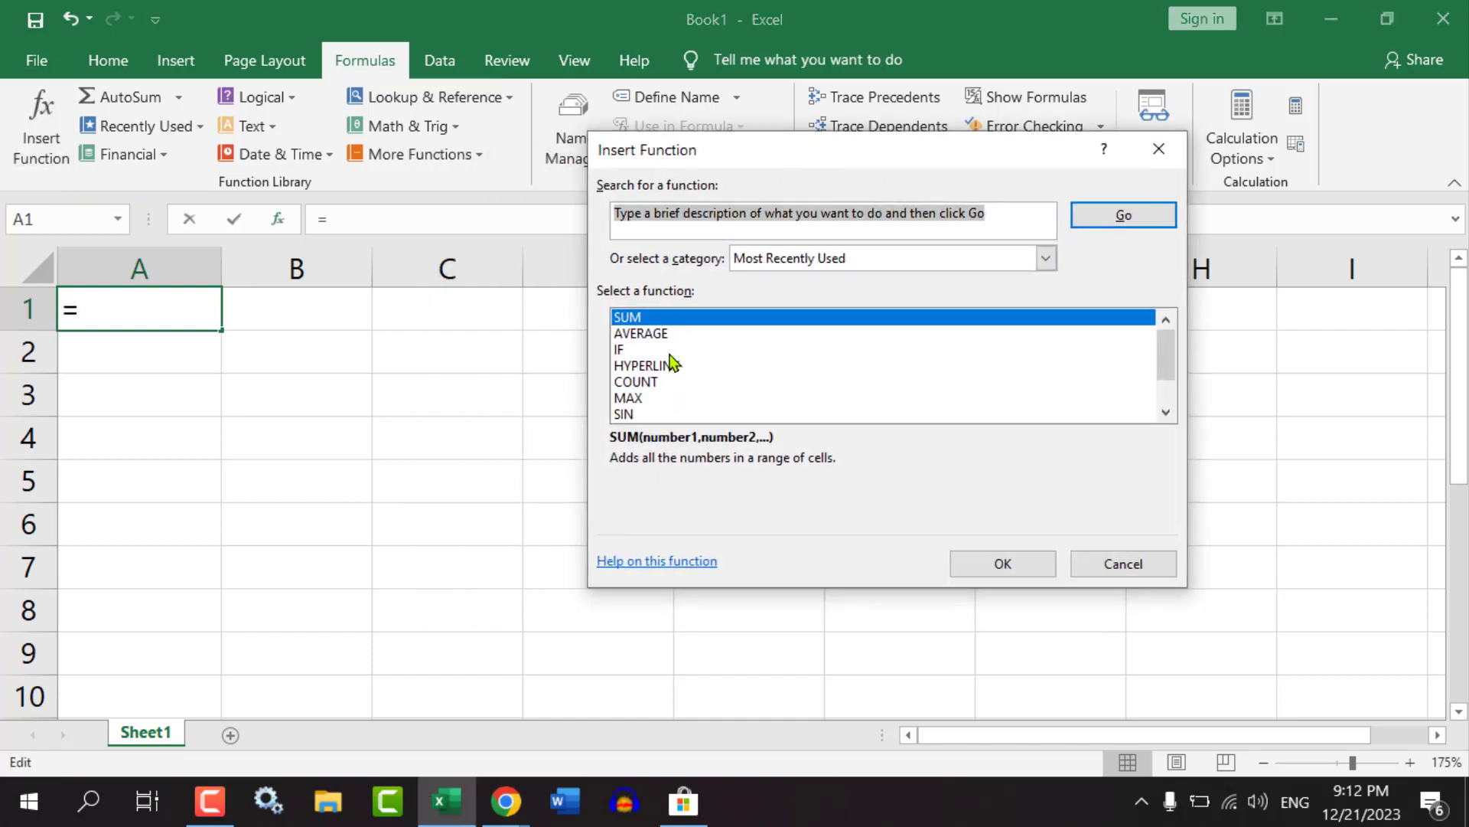
drag(1169, 343, 631, 353)
click(630, 333)
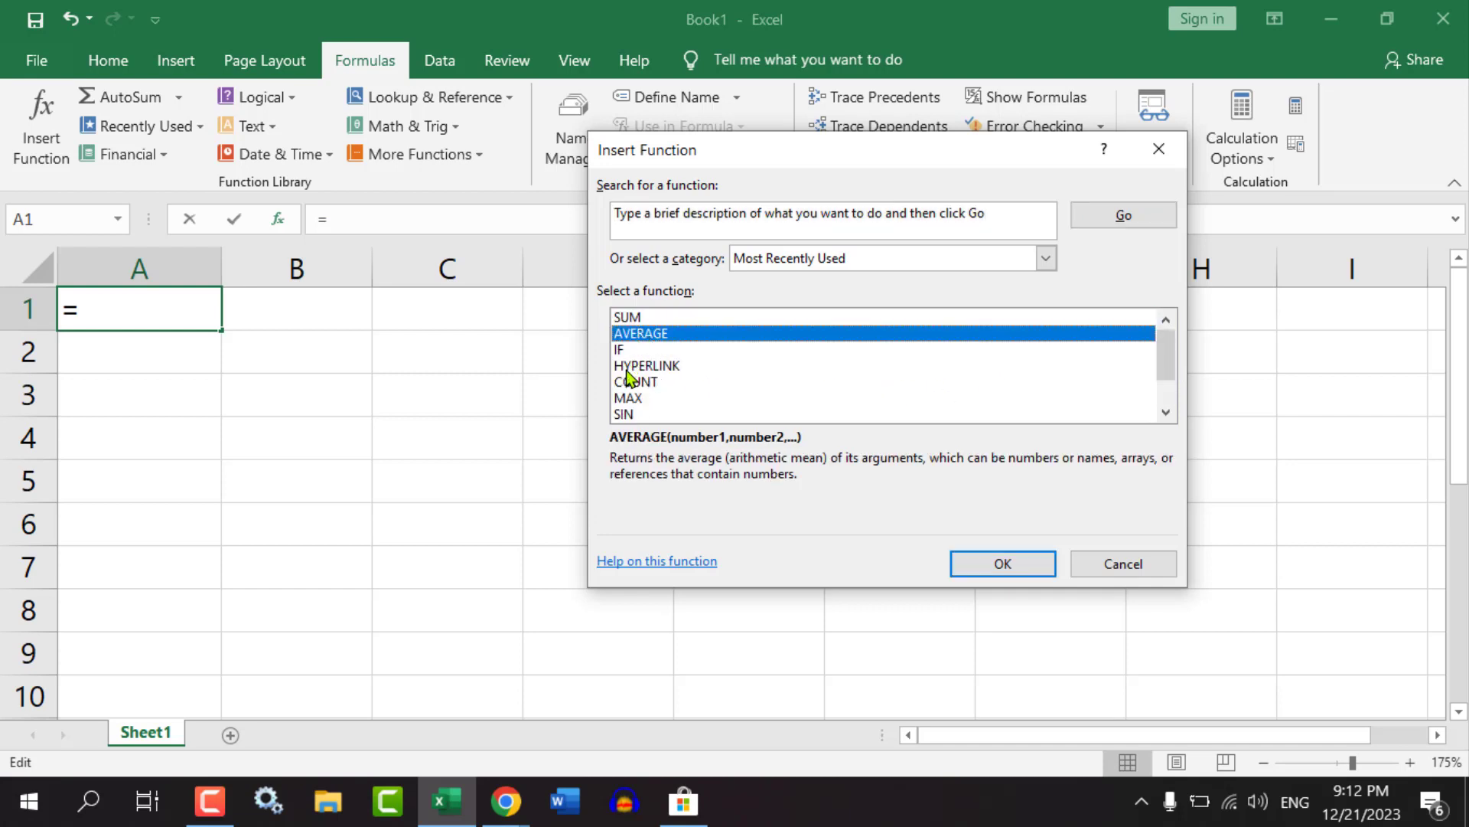
click(626, 367)
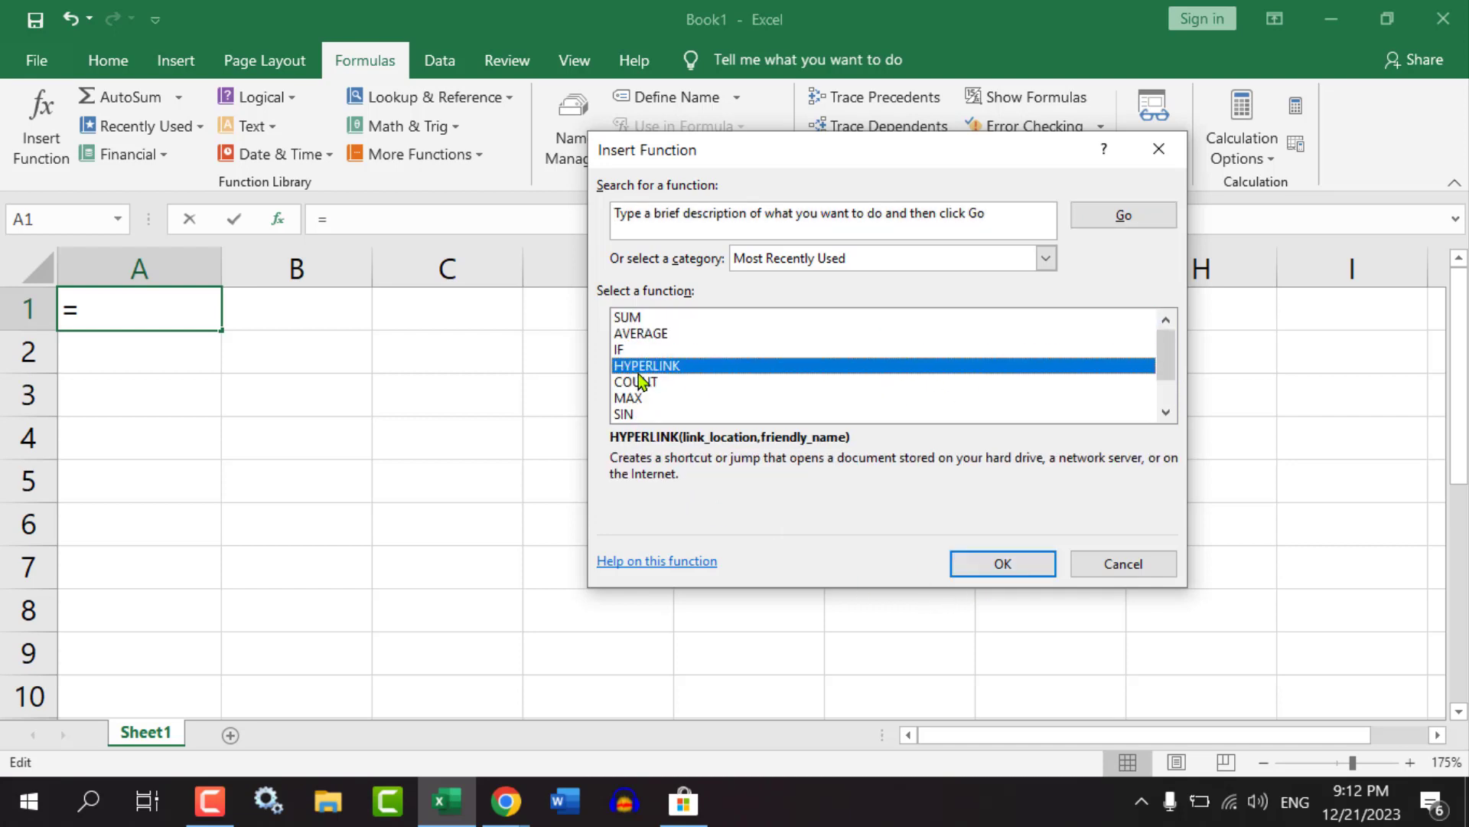
click(633, 398)
click(632, 381)
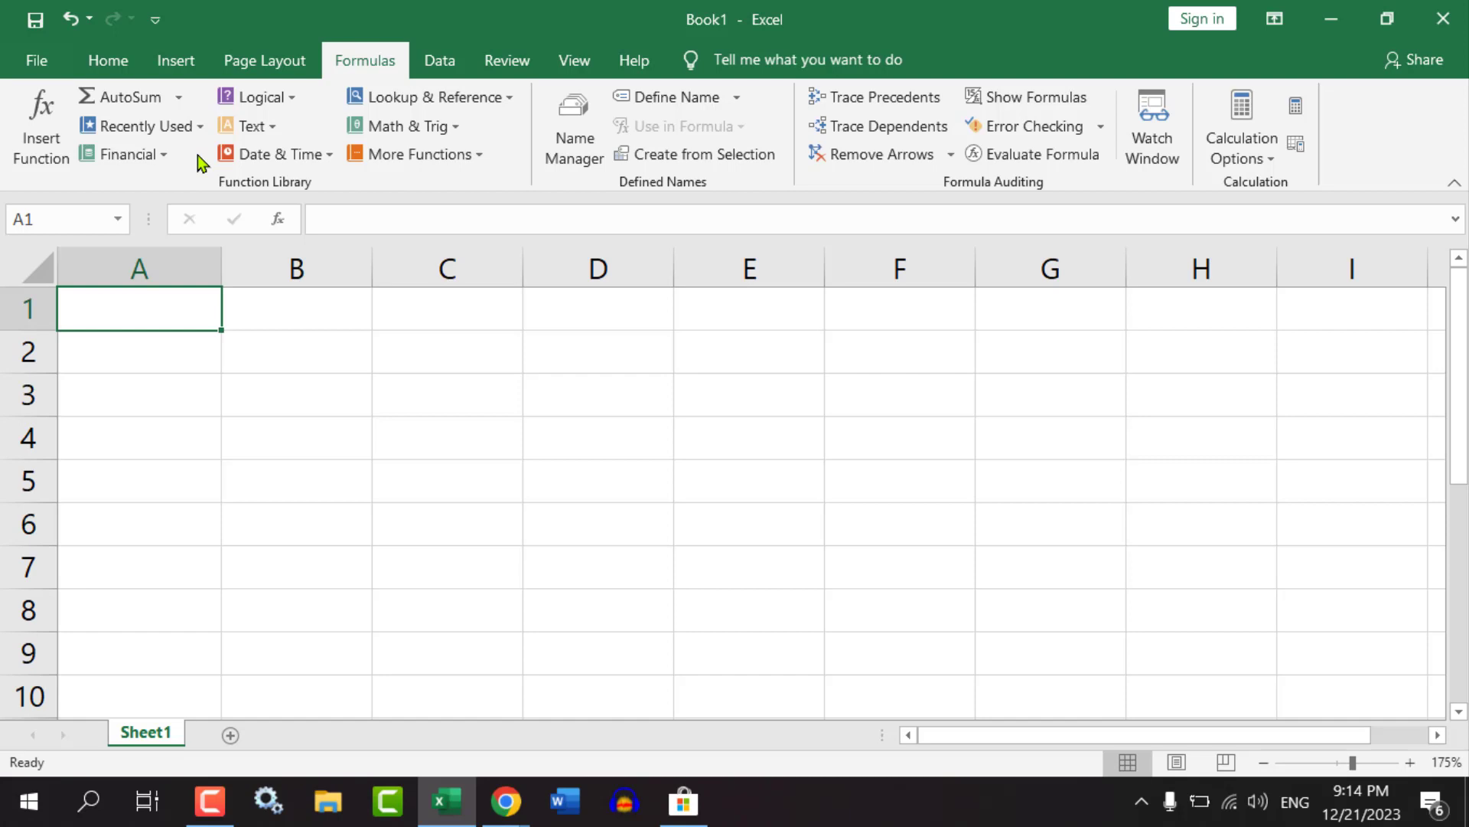
key(ctrl+shift+d)
mouse_move(1, 67)
mouse_down()
mouse_move(52, 106)
mouse_move(183, 153)
mouse_move(521, 207)
mouse_up()
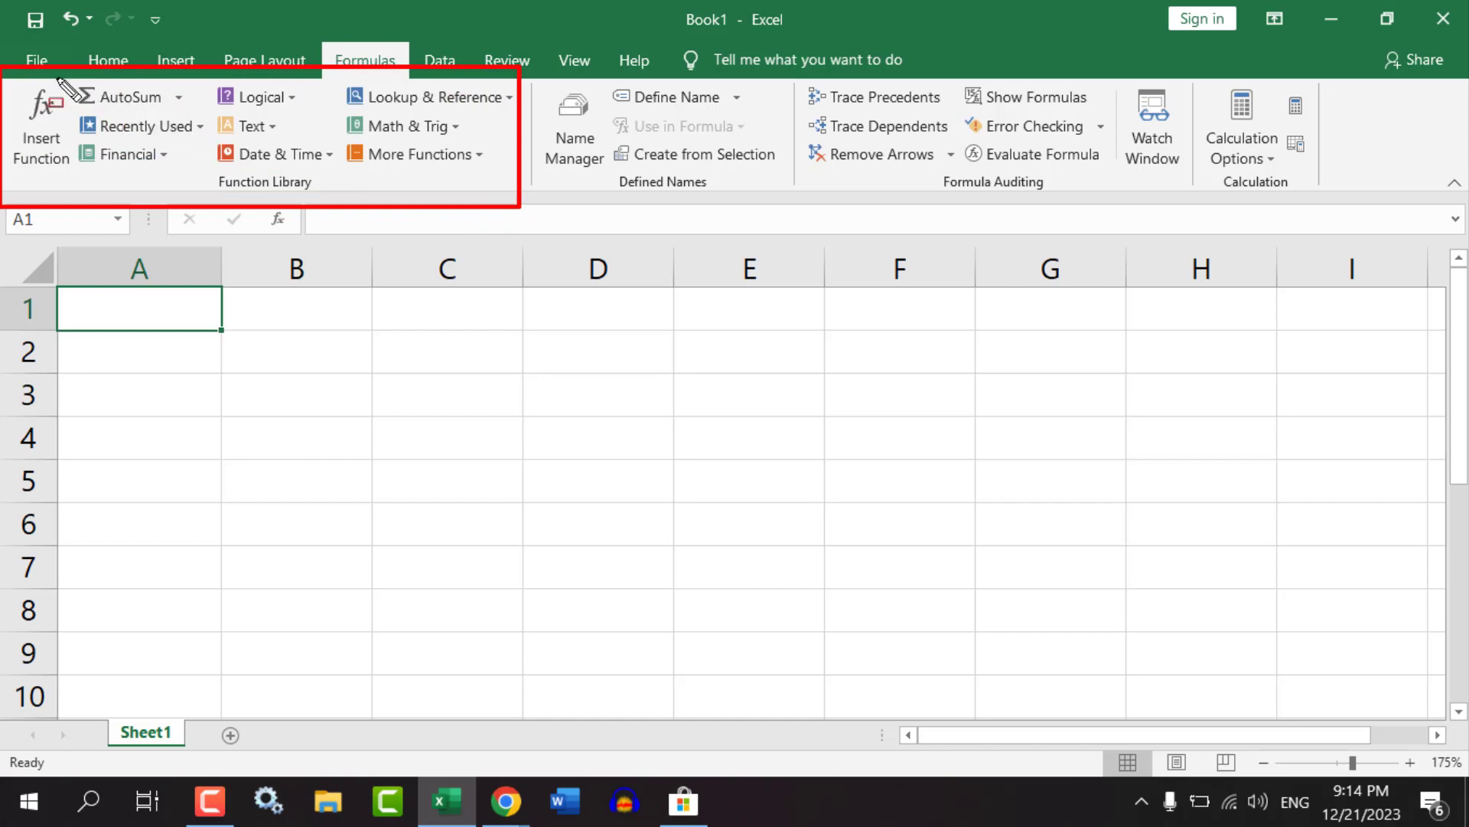
Read the description of the Sum function offered by AutoSum, without inserting it.
drag(60, 74, 203, 115)
key(Escape)
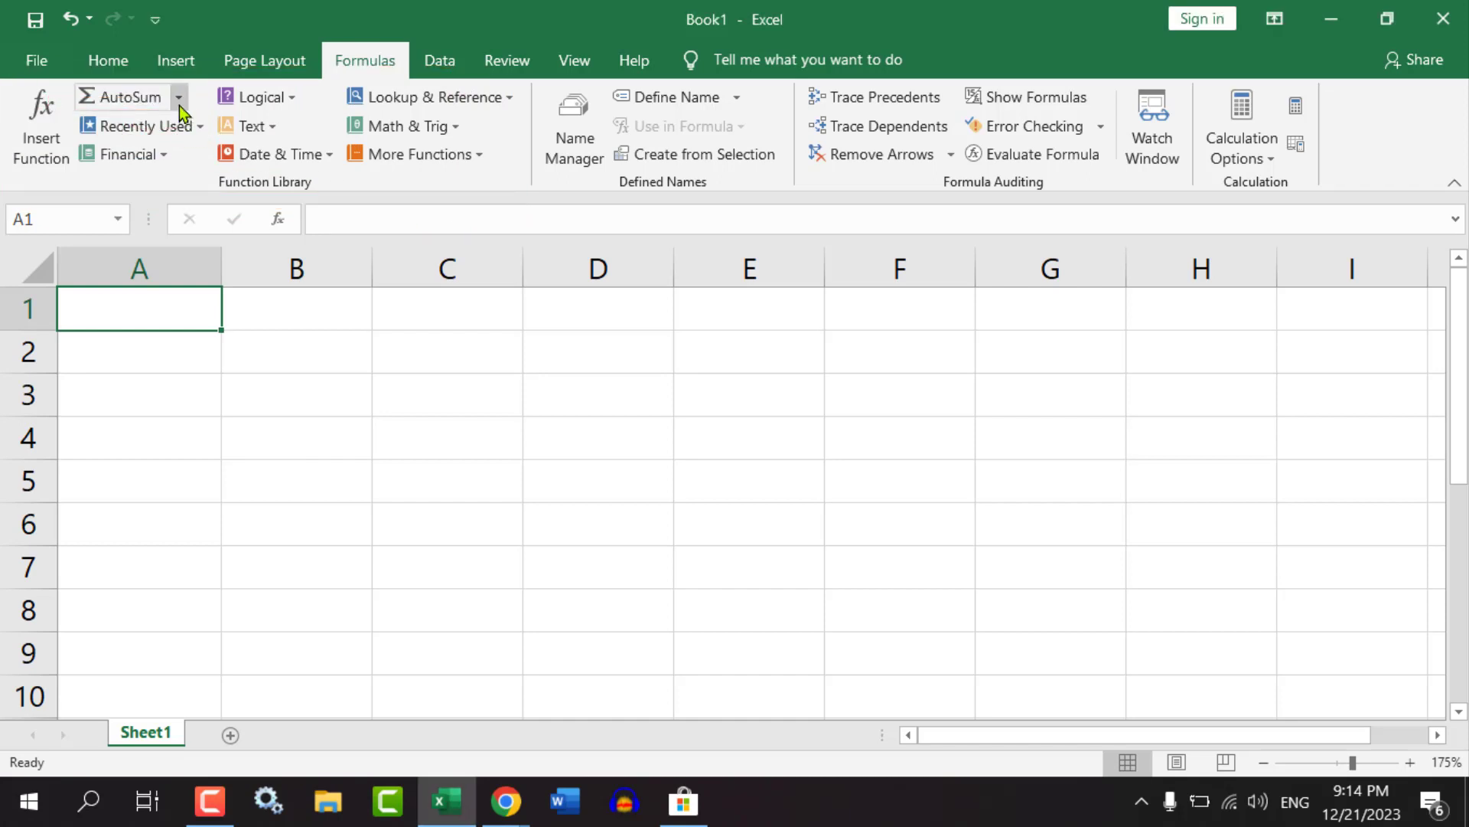
click(179, 98)
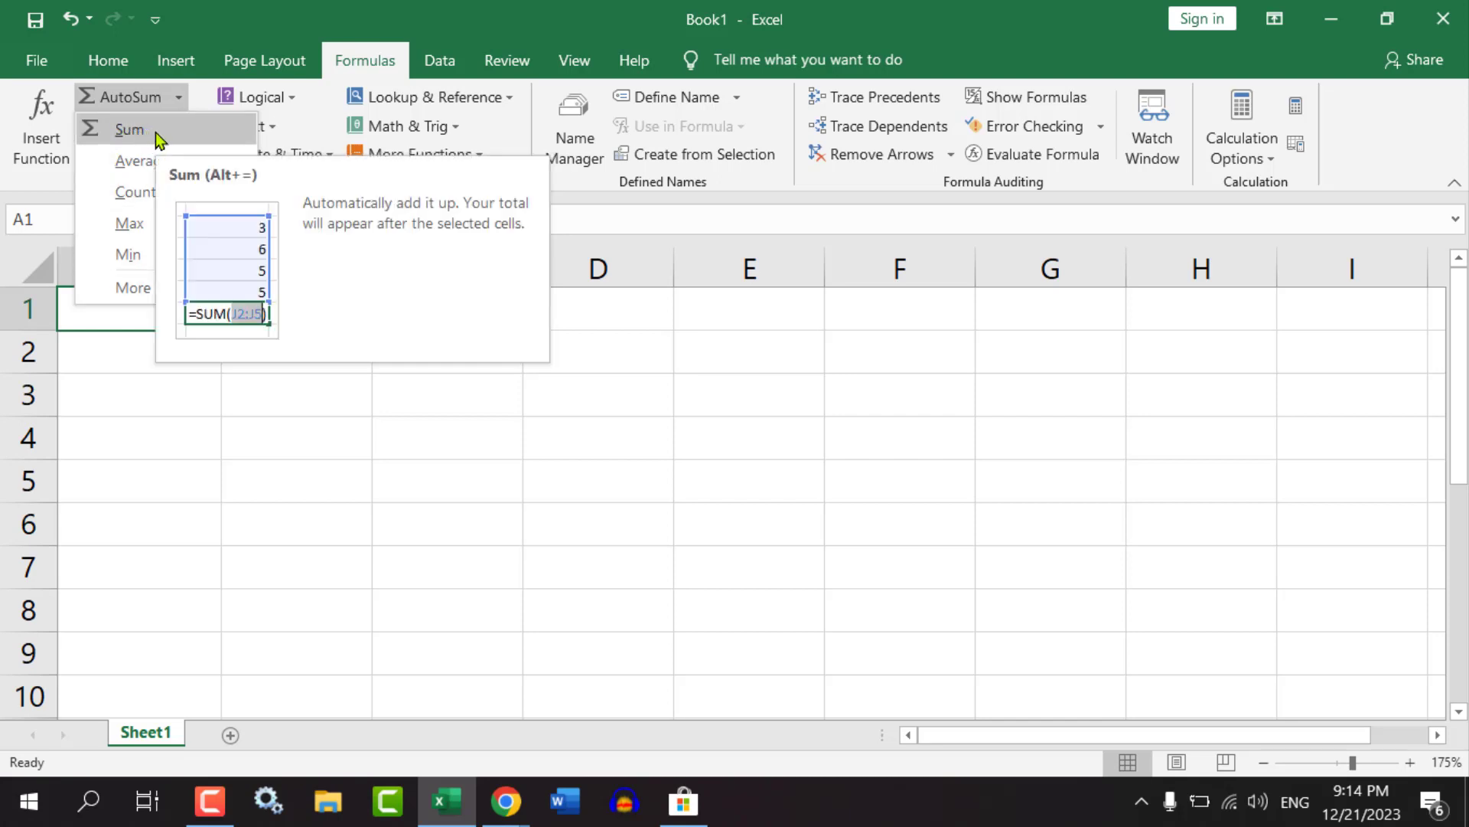
click(372, 459)
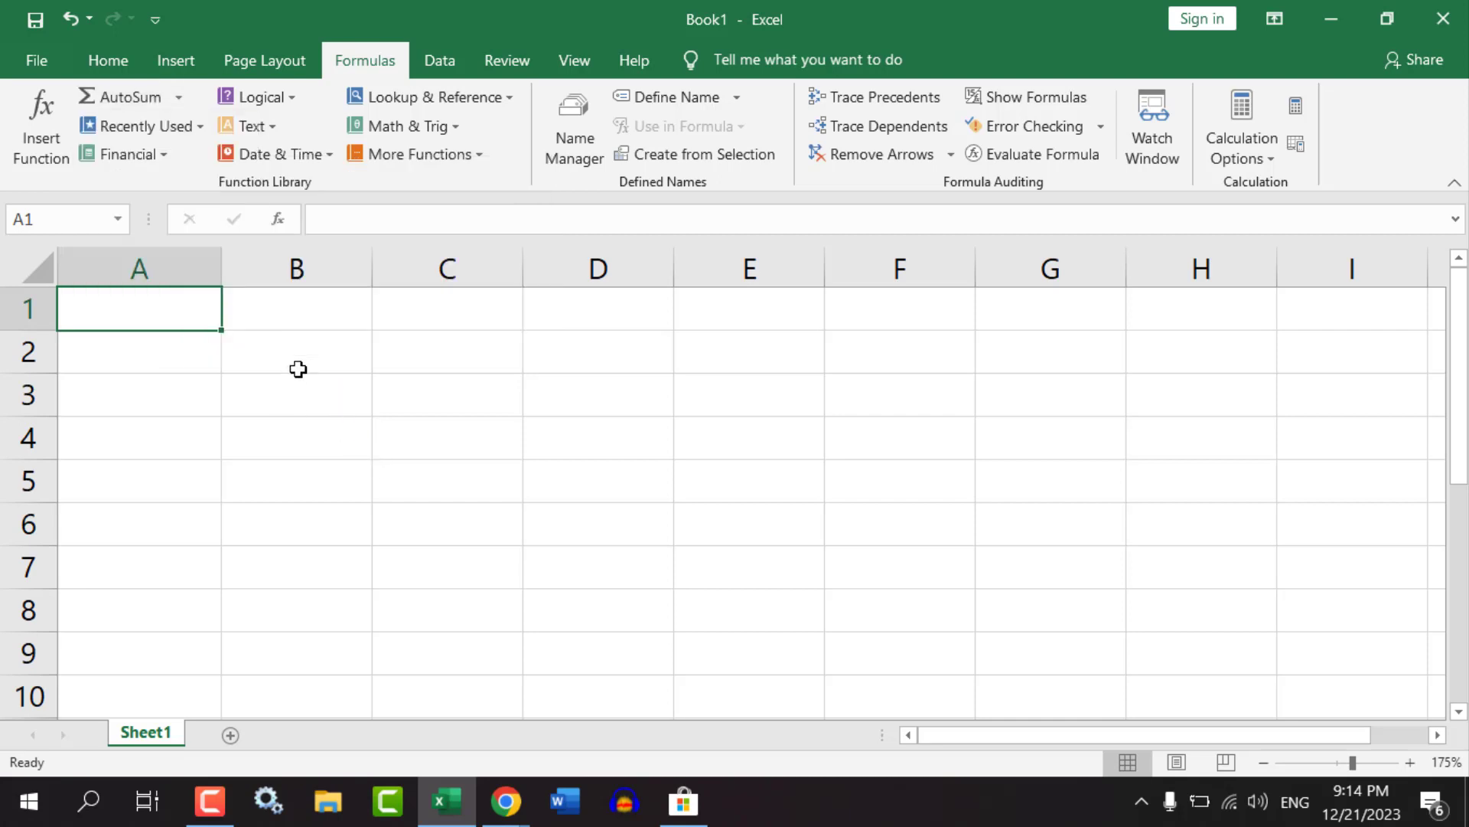
Enter the numbers 58 in C2 and 25 in C3.
click(489, 358)
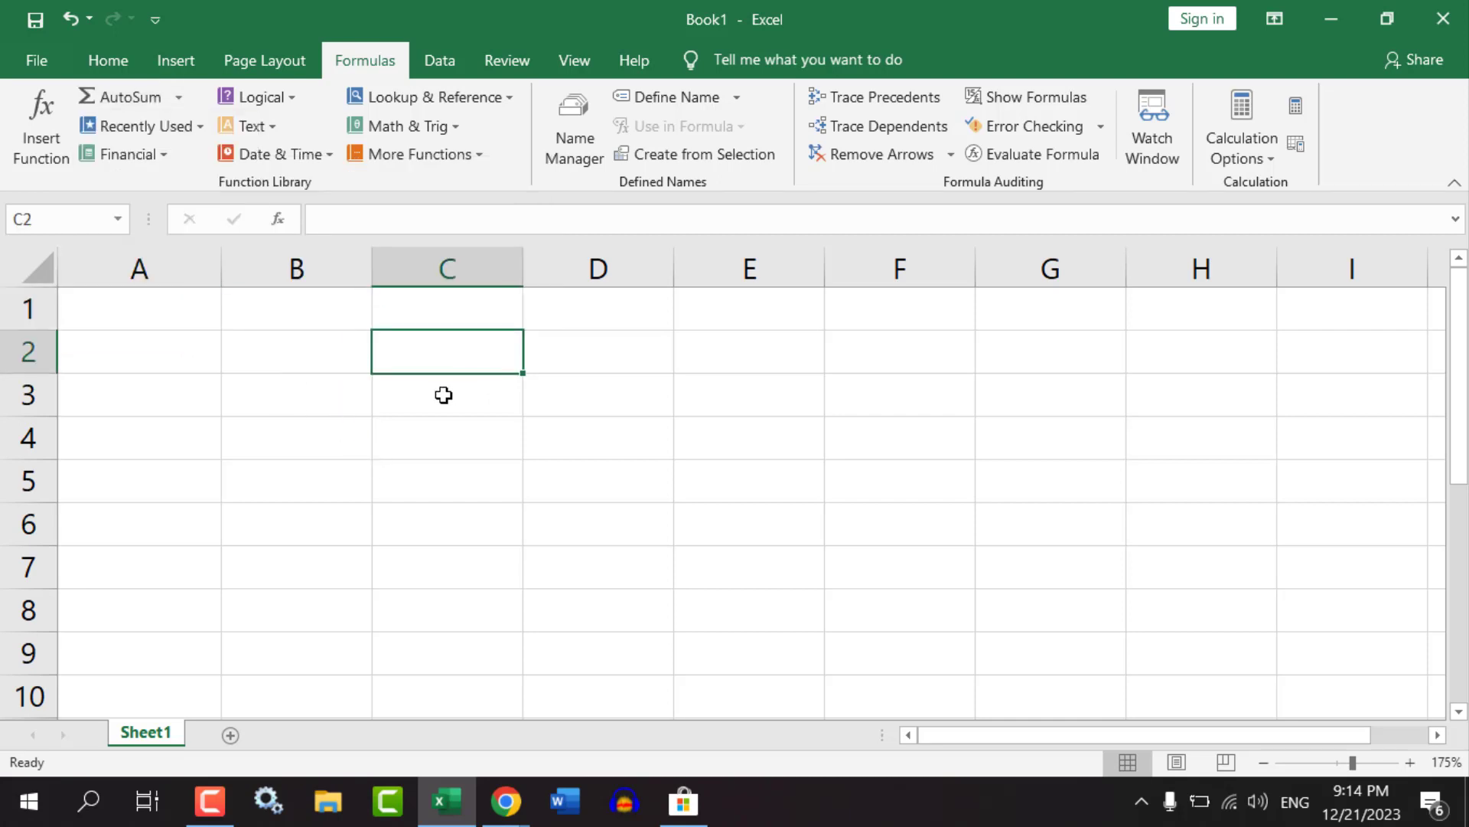
scroll(443, 396, up, 4)
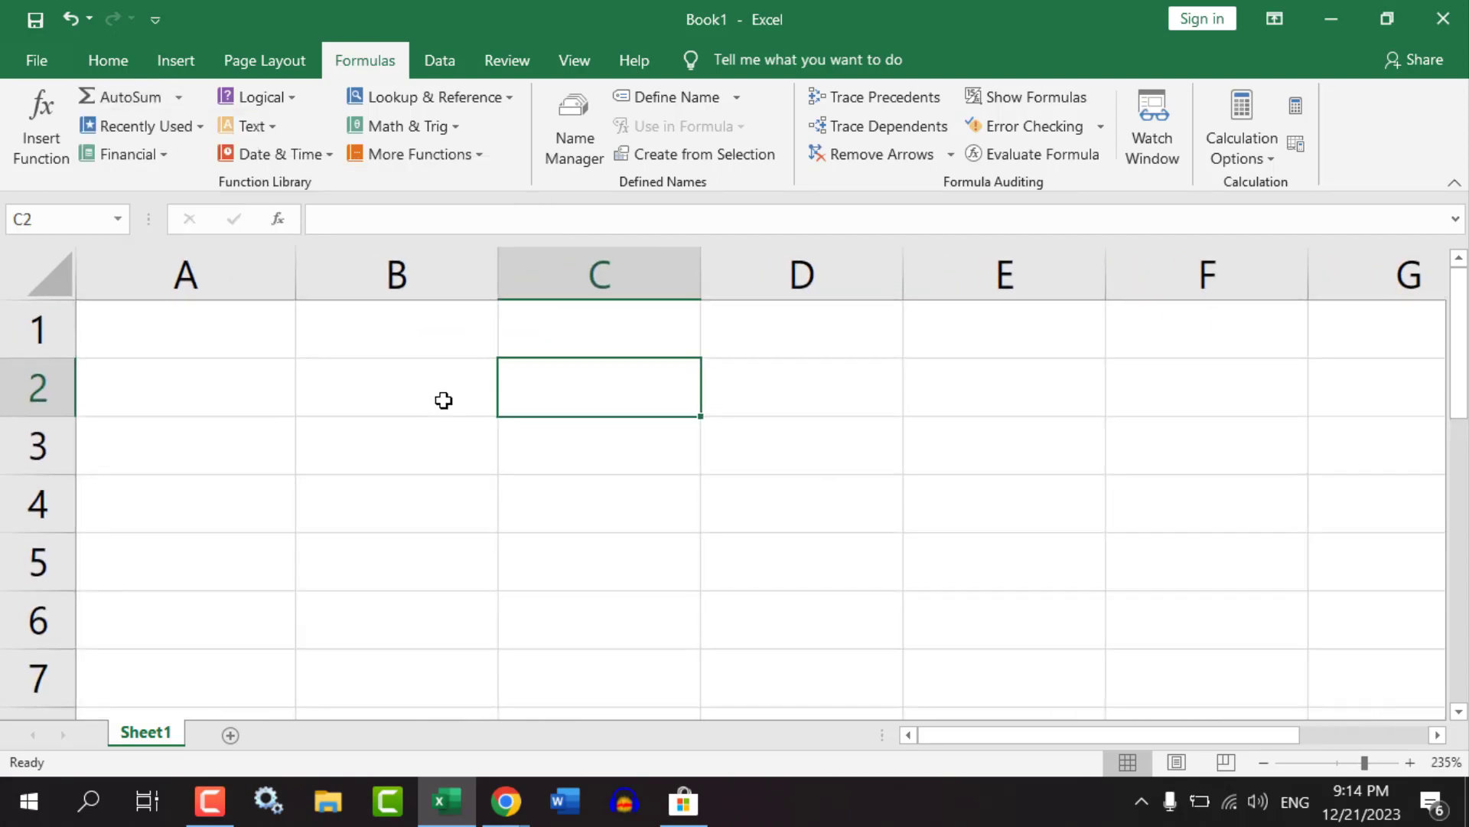
text(58)
key(Return)
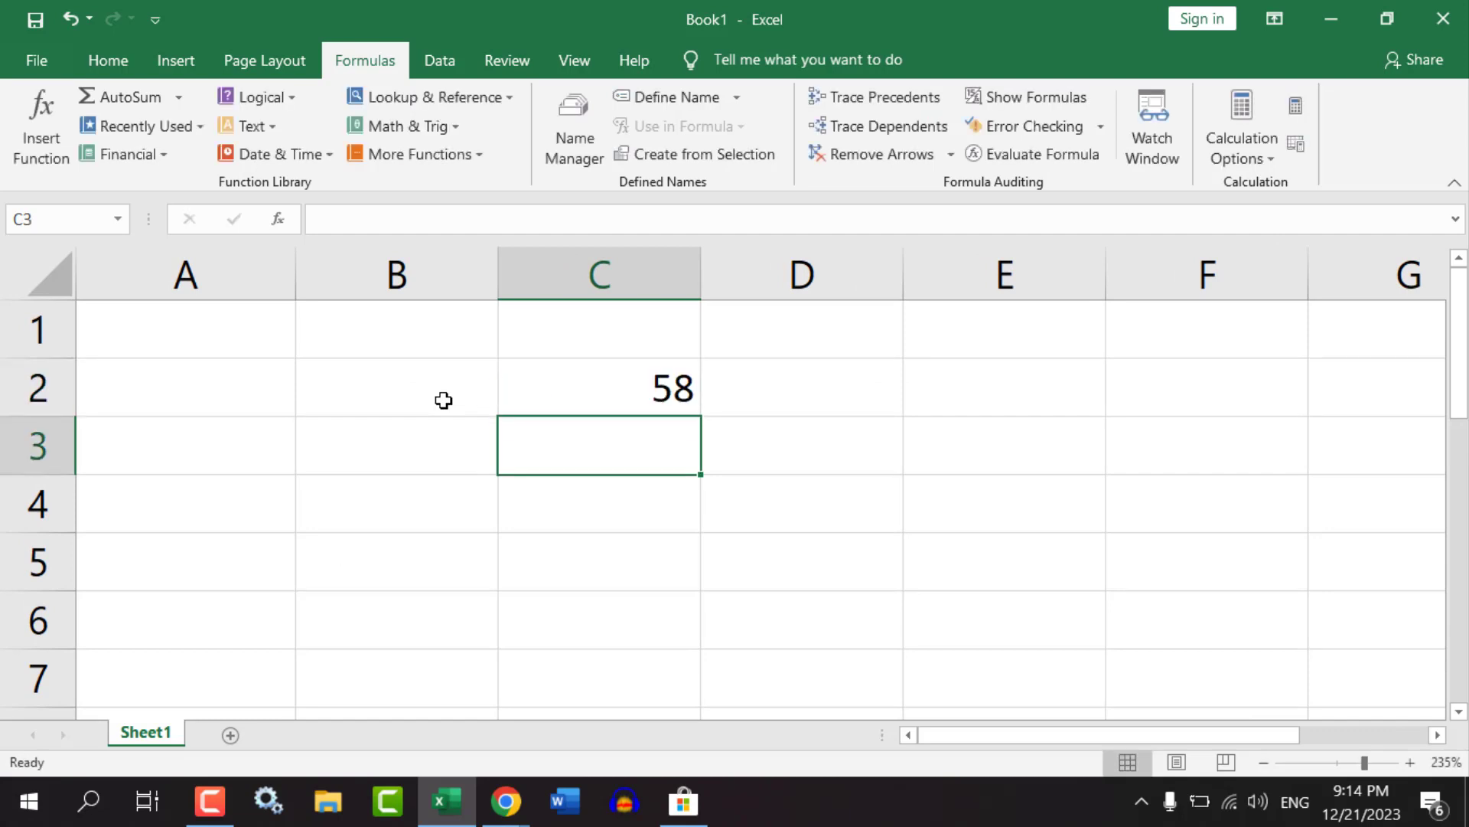
text(25)
key(Return)
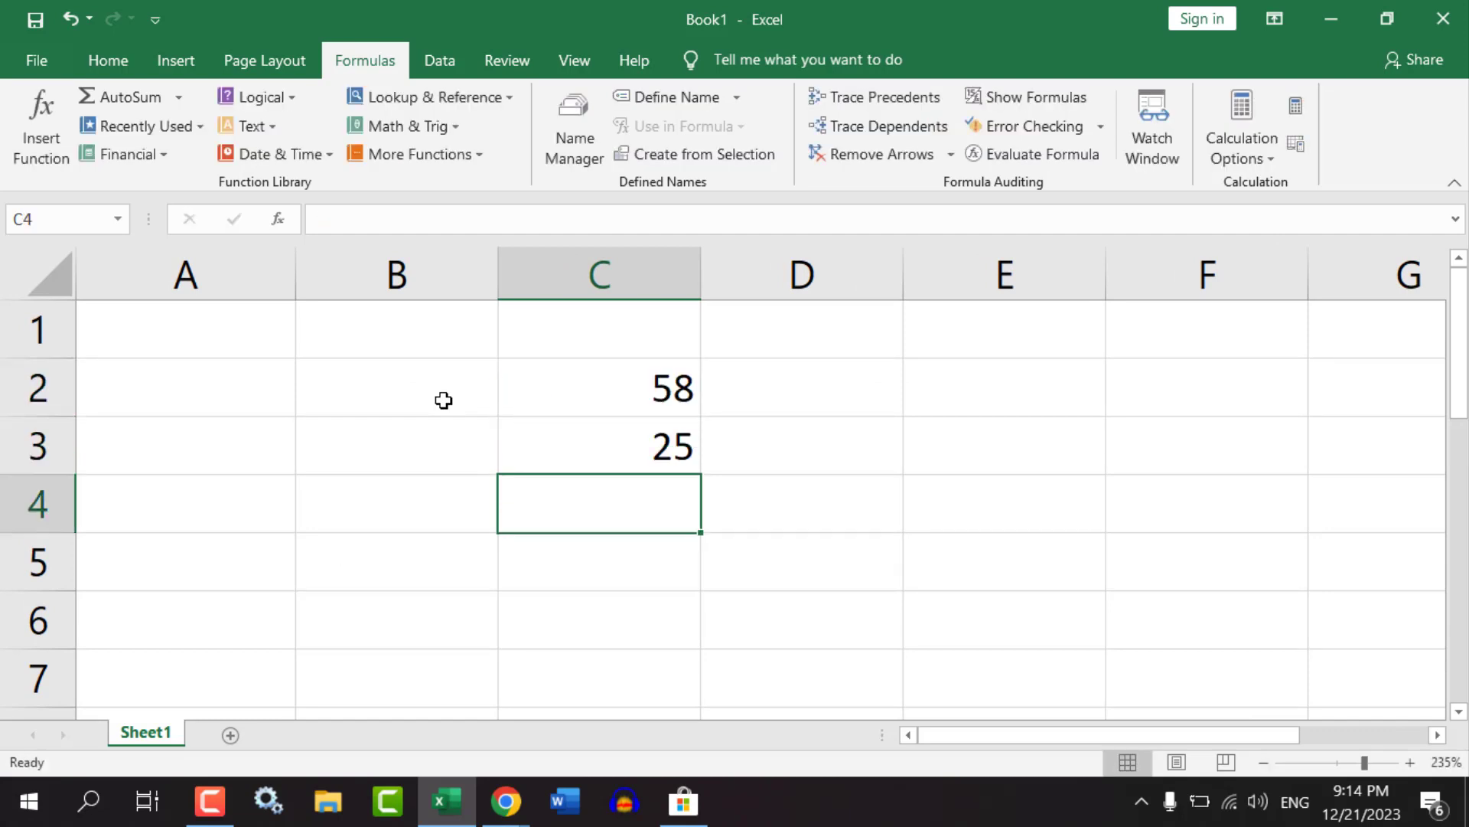
Begin a formula with =sum in C4, directly below the two numbers.
drag(636, 391, 651, 471)
click(636, 515)
text(=)
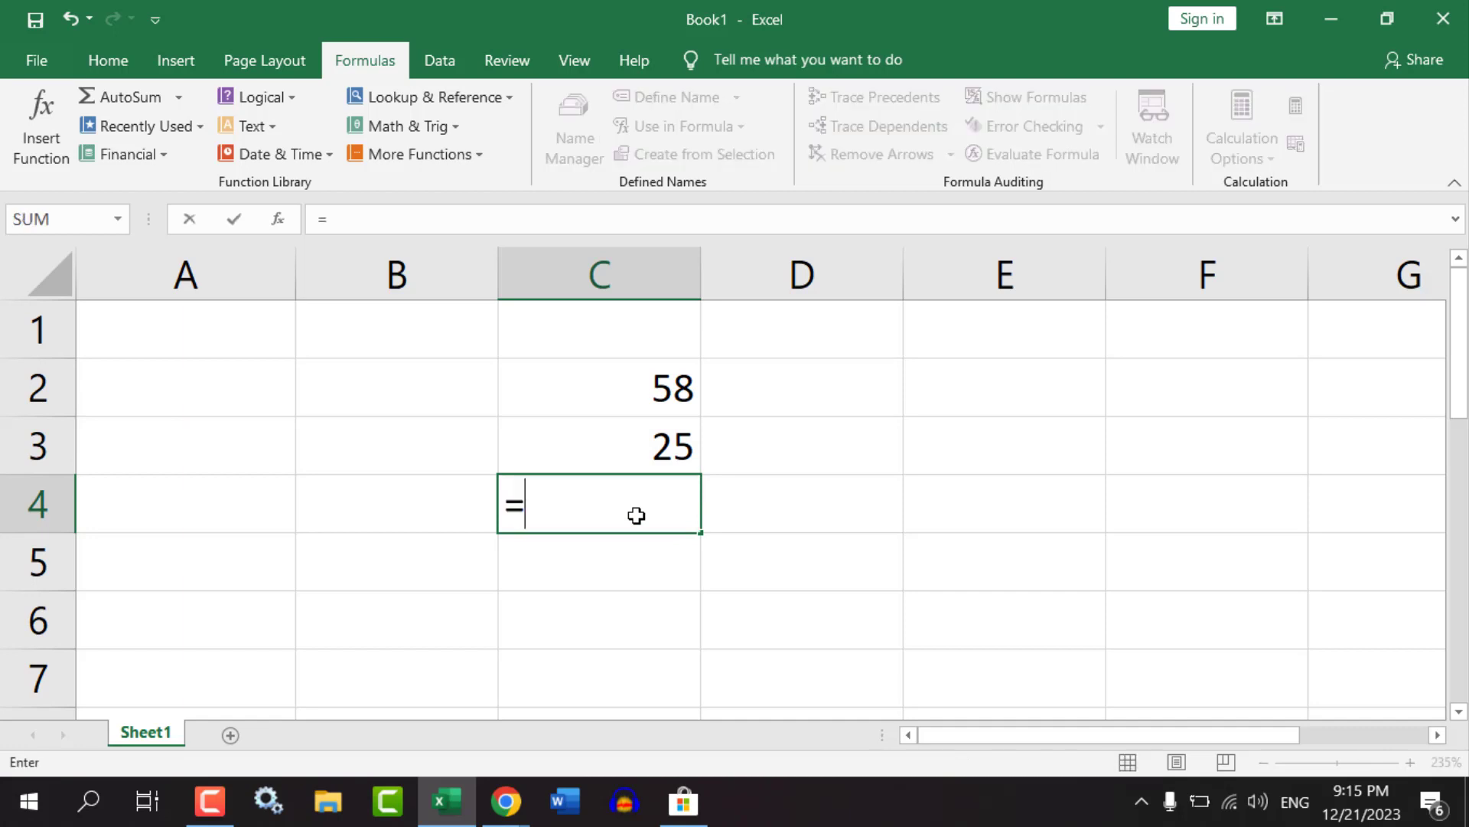
text(sum)
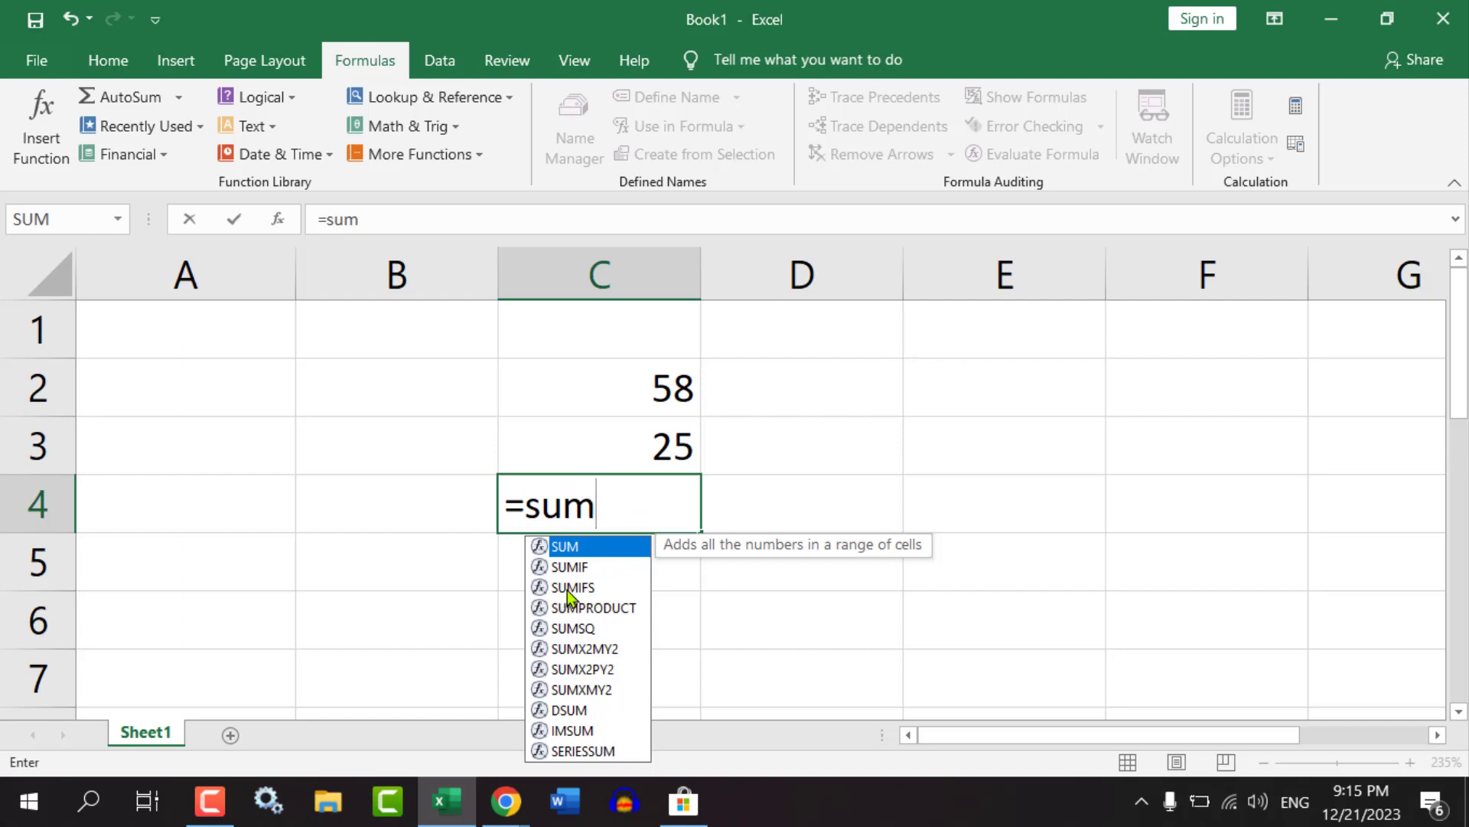
Examine the sum-related functions suggested for the formula in C4, from SUM to SERIESSUM.
key(ctrl+shift+d)
drag(511, 528, 613, 555)
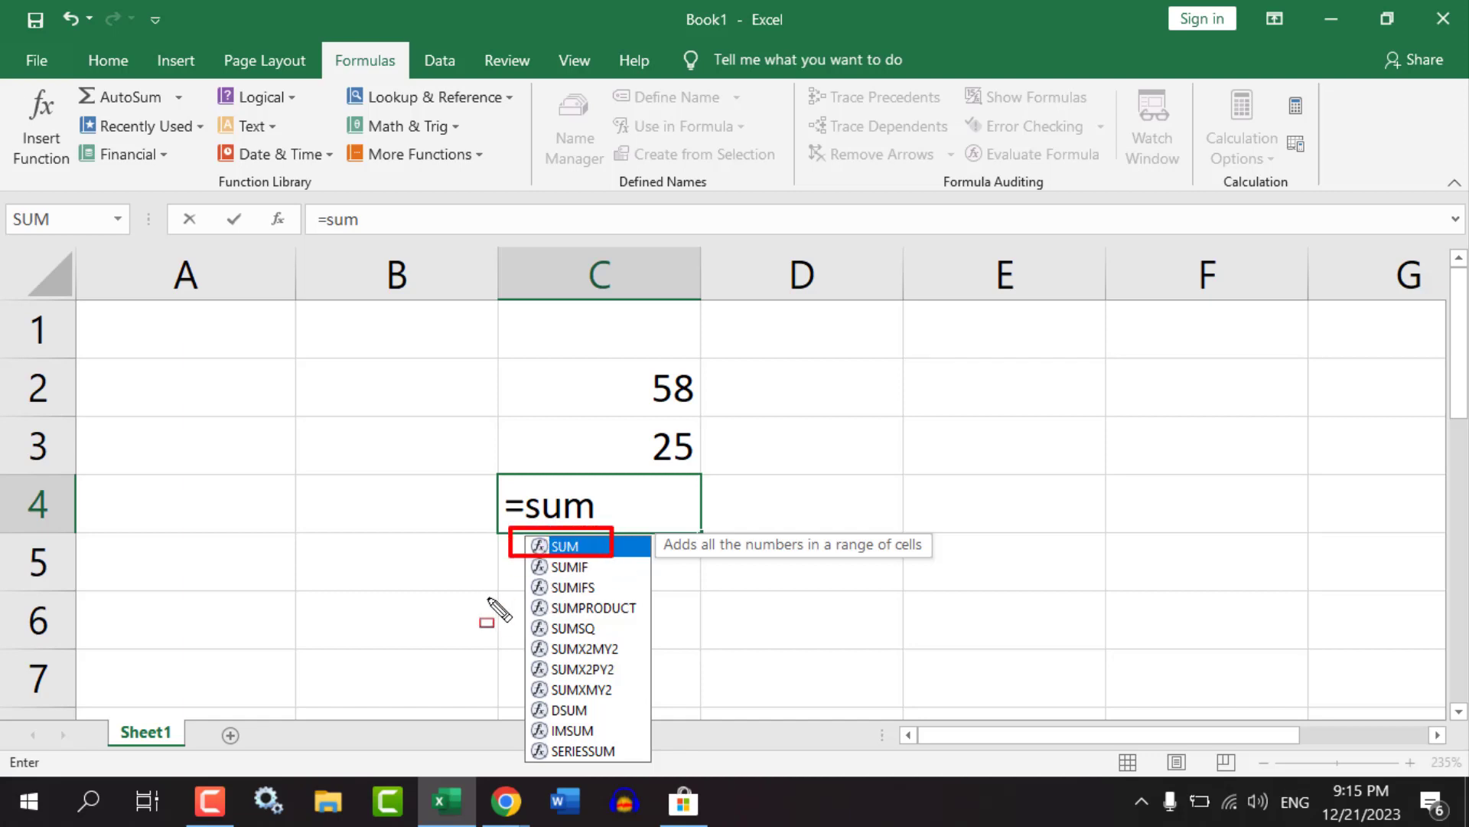
mouse_move(478, 554)
mouse_down()
mouse_move(530, 568)
mouse_move(563, 601)
mouse_move(493, 646)
mouse_move(535, 648)
mouse_move(485, 665)
mouse_move(535, 670)
mouse_move(528, 689)
mouse_up()
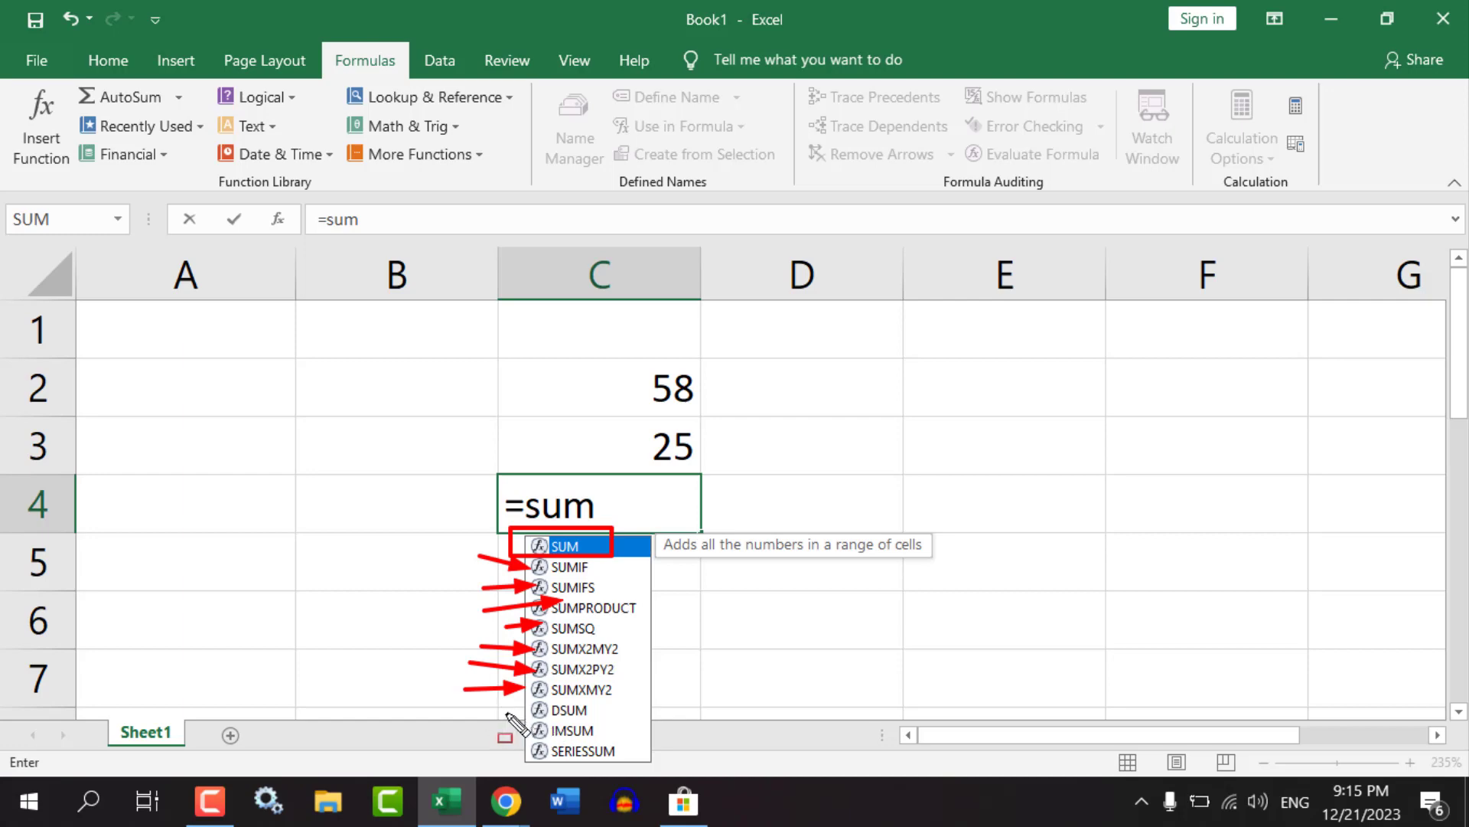
mouse_move(504, 702)
mouse_down()
mouse_move(588, 758)
mouse_move(647, 769)
mouse_up()
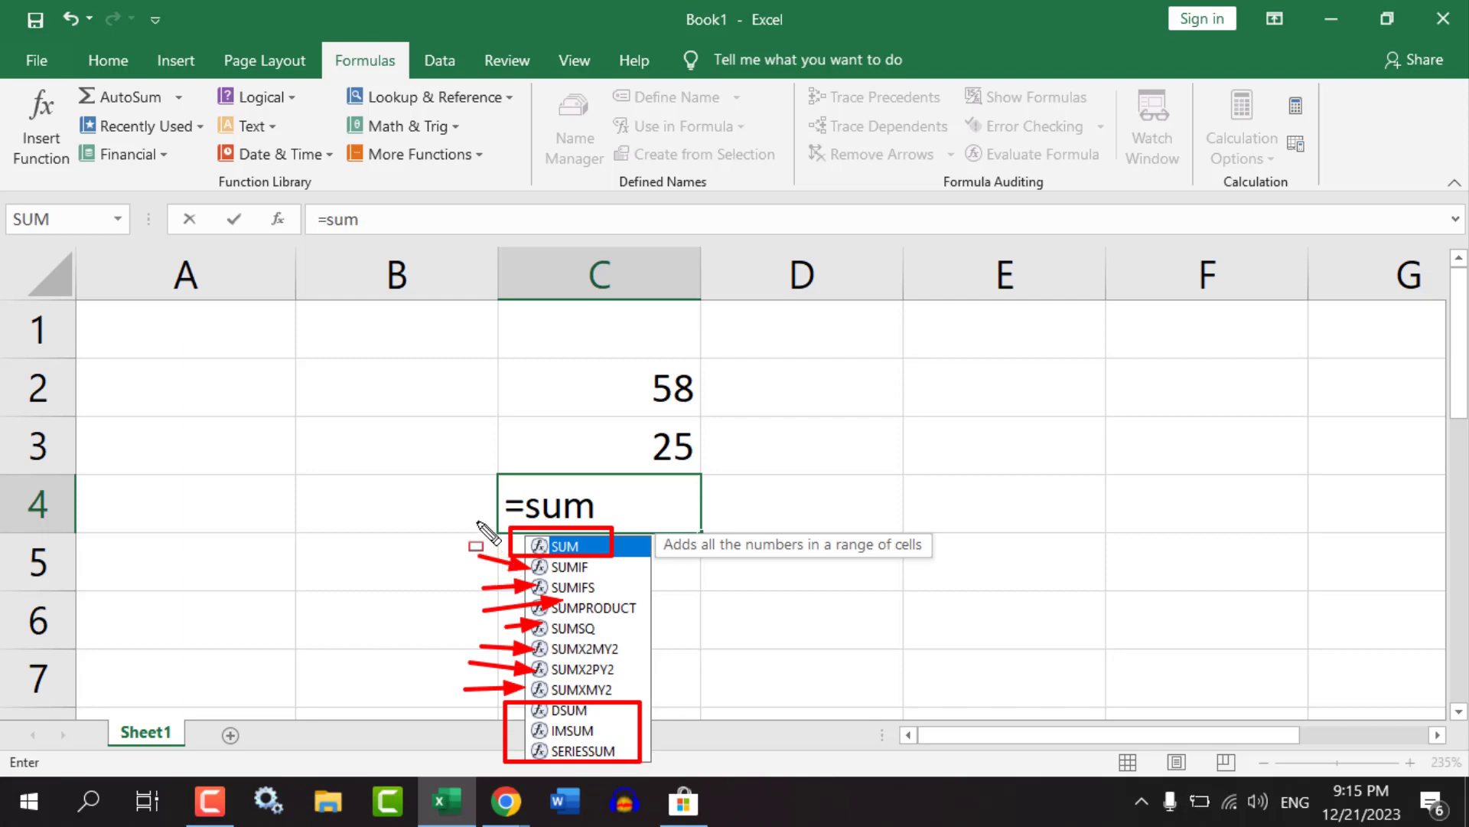
mouse_move(477, 521)
mouse_down()
mouse_move(601, 658)
mouse_move(666, 701)
mouse_up()
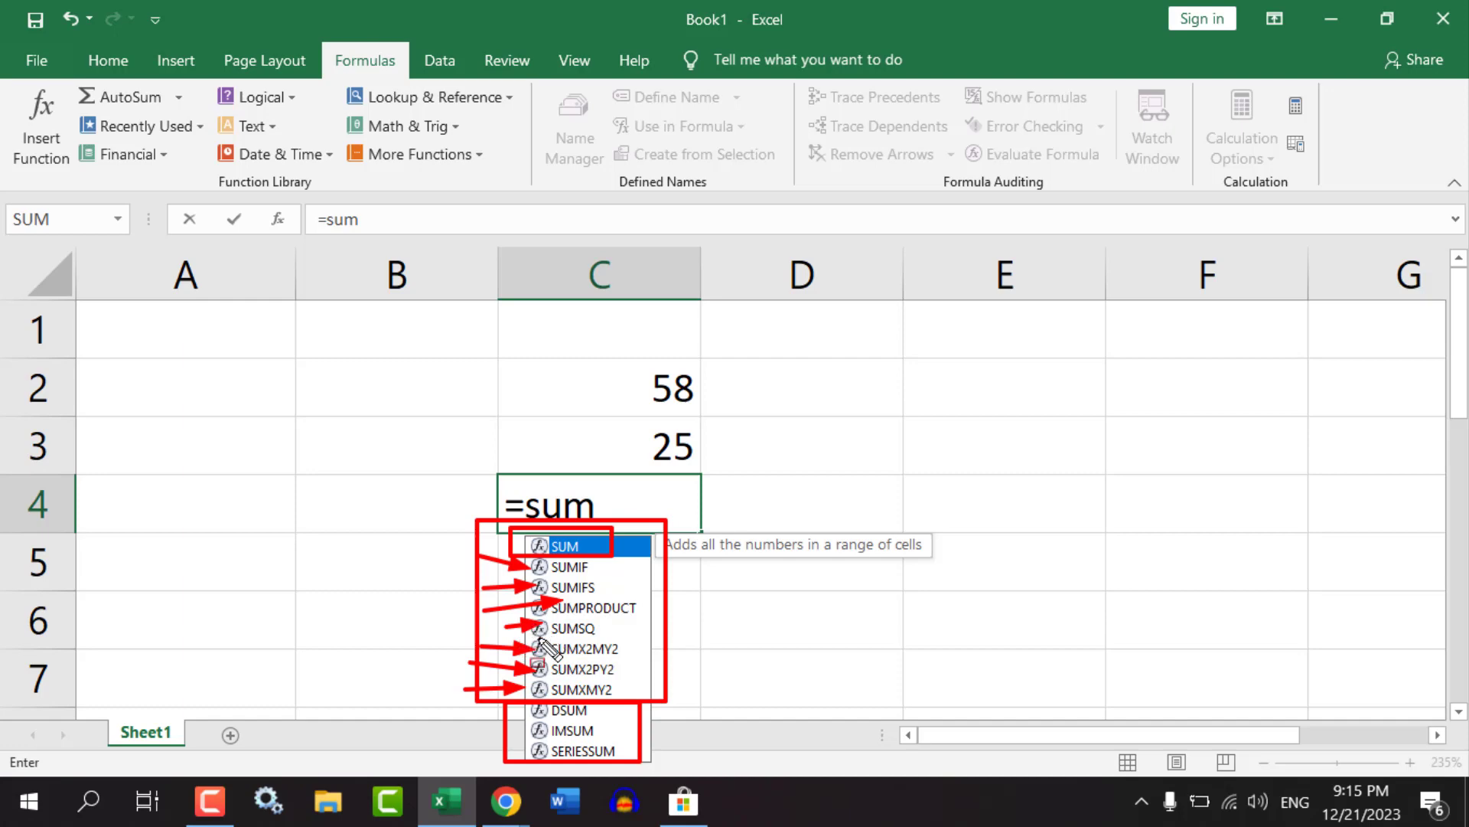
drag(522, 612, 626, 701)
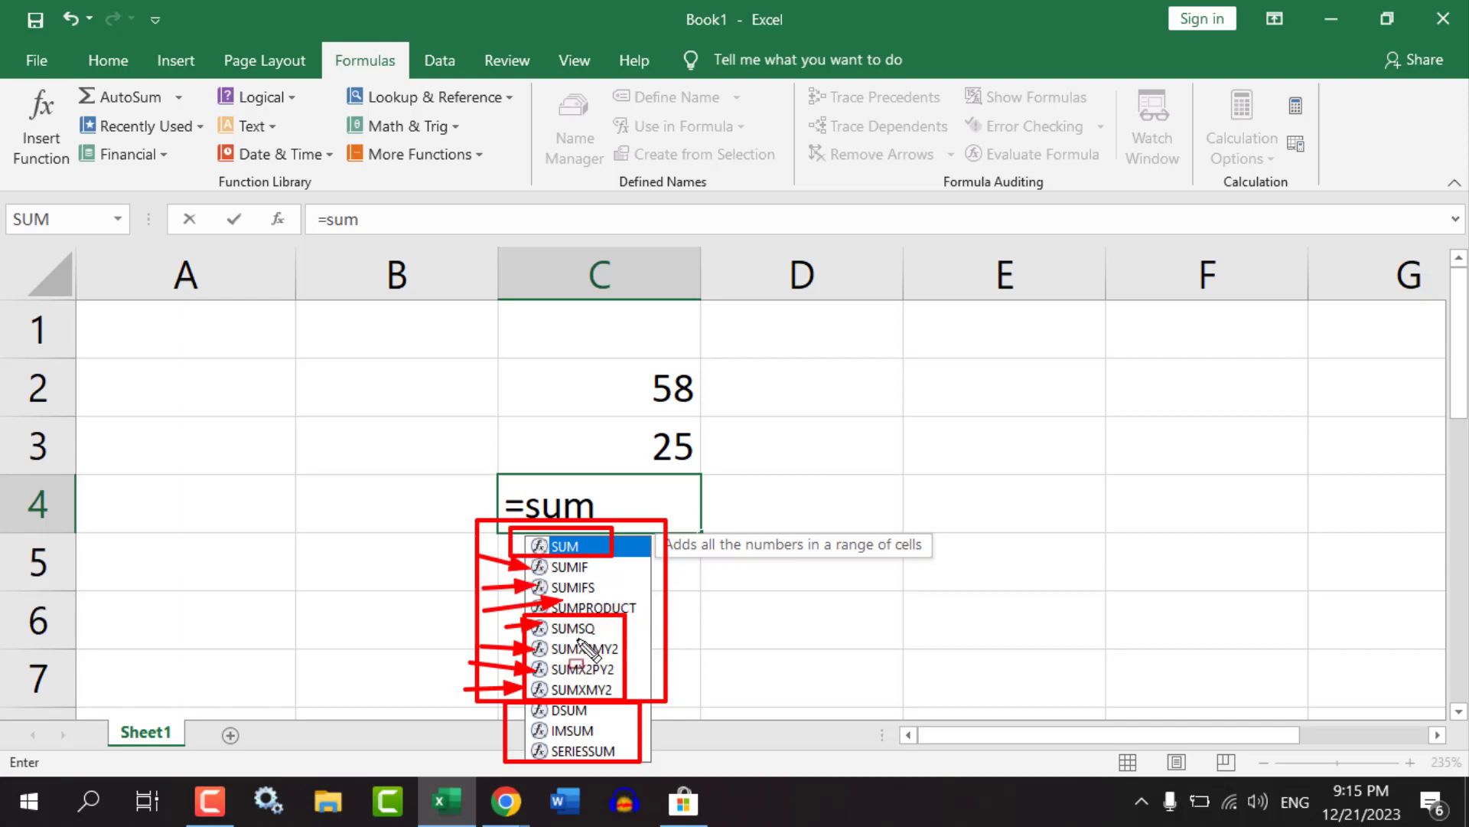
mouse_move(496, 524)
mouse_down()
mouse_move(606, 611)
mouse_move(651, 620)
mouse_up()
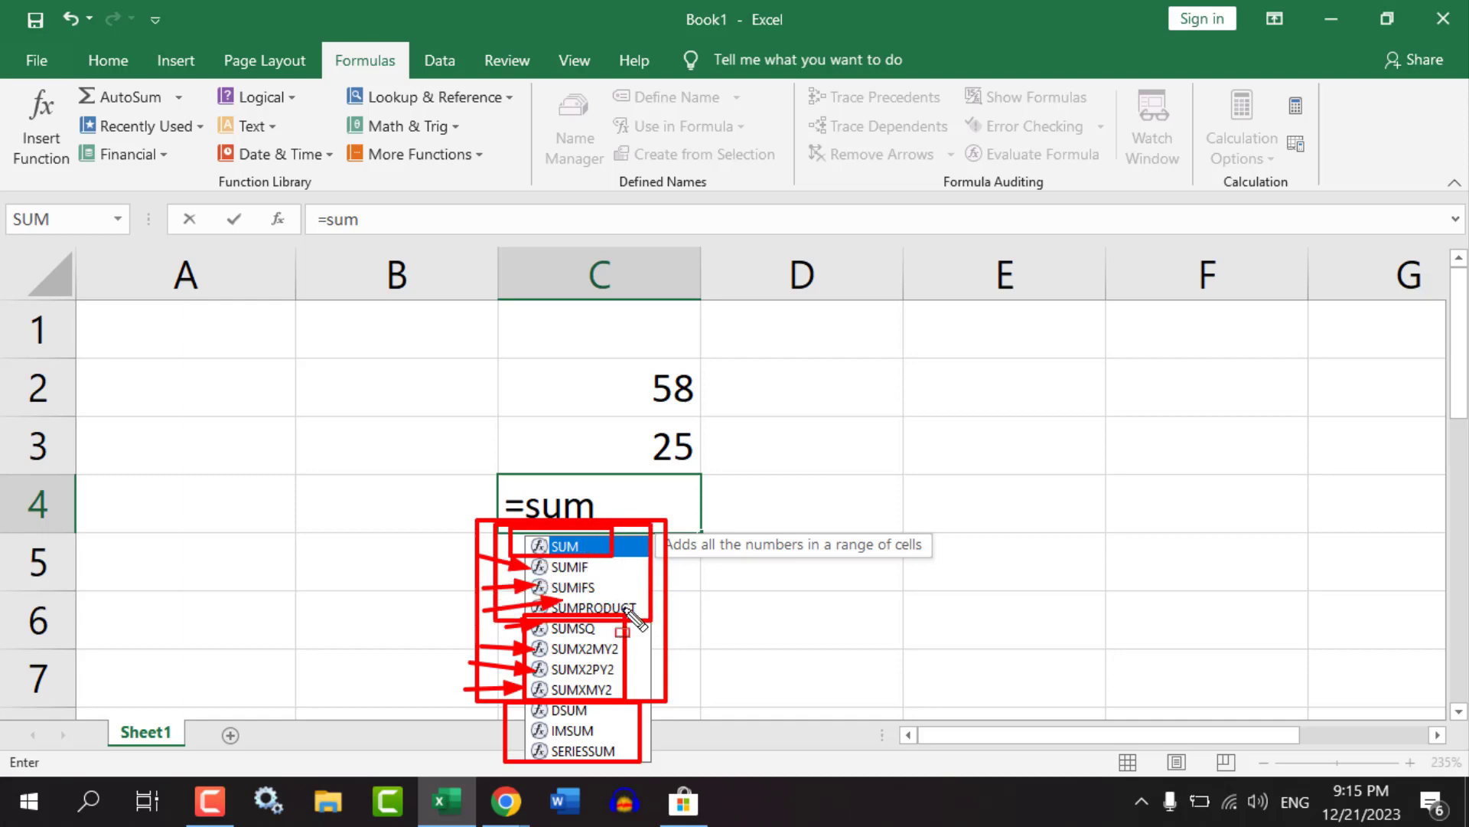
key(Escape)
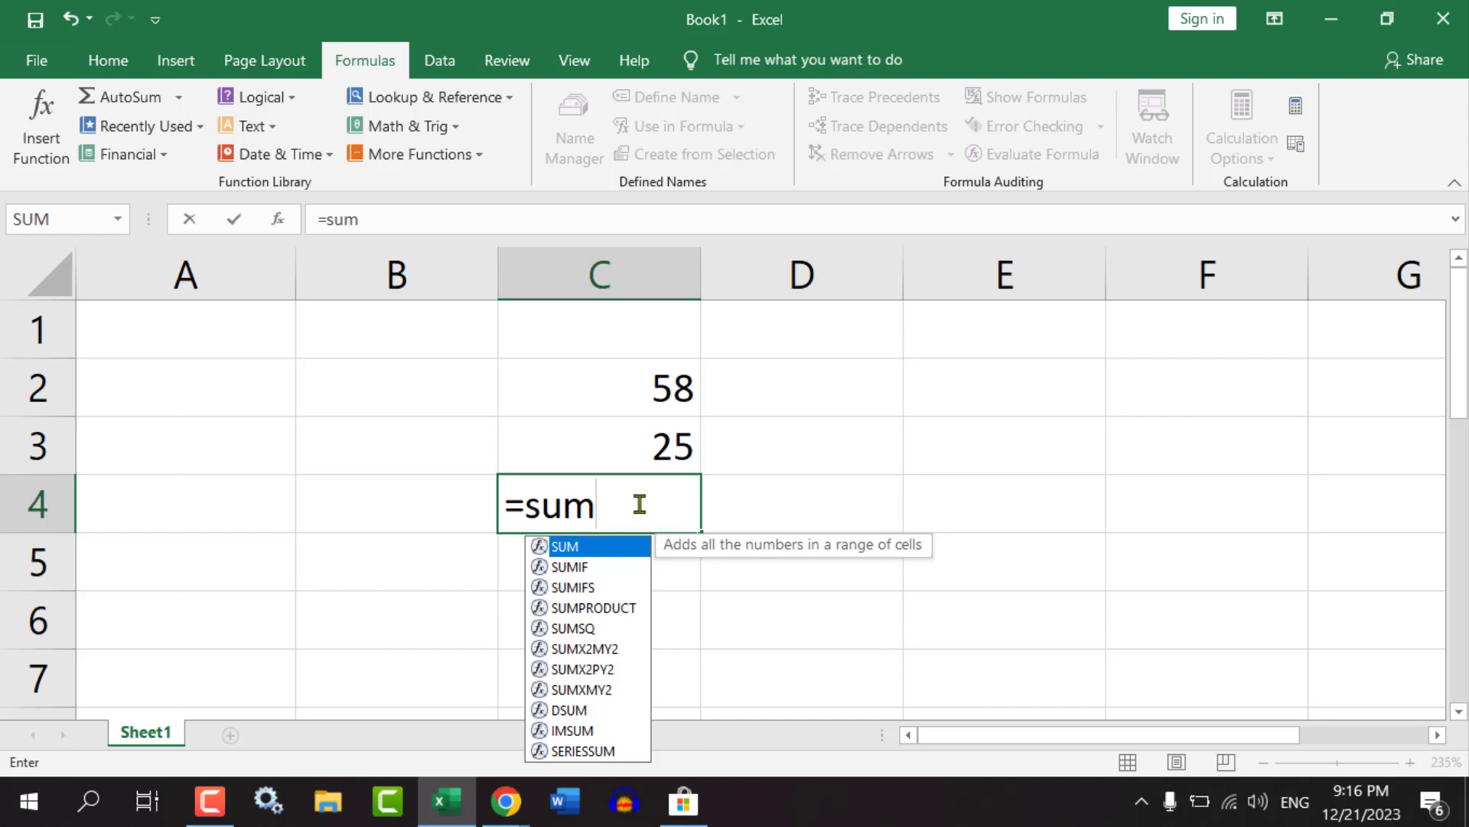
Dismiss the function suggestions and add the opening parenthesis to the sum formula in C4.
key(Escape)
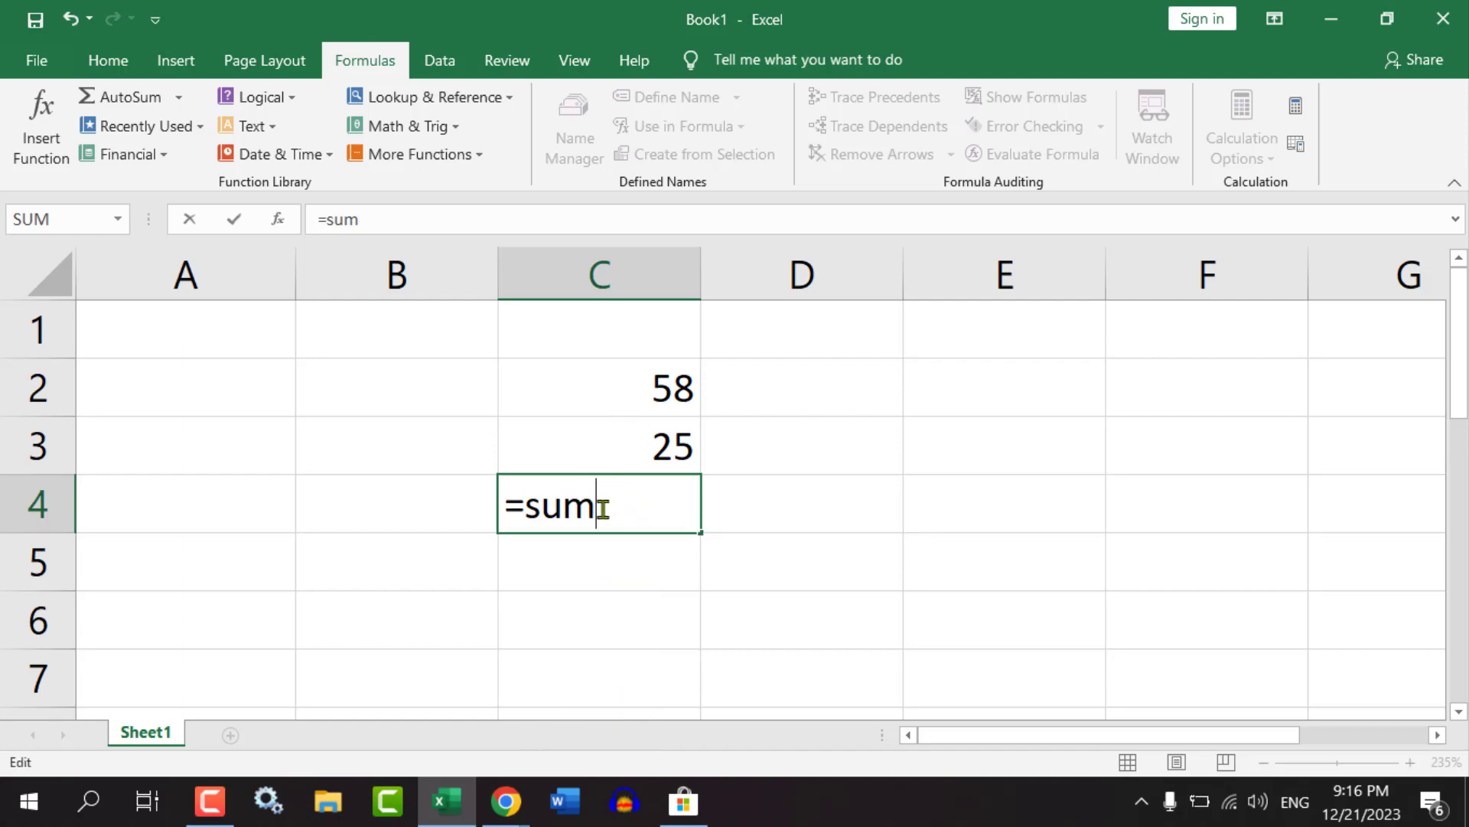
text(()
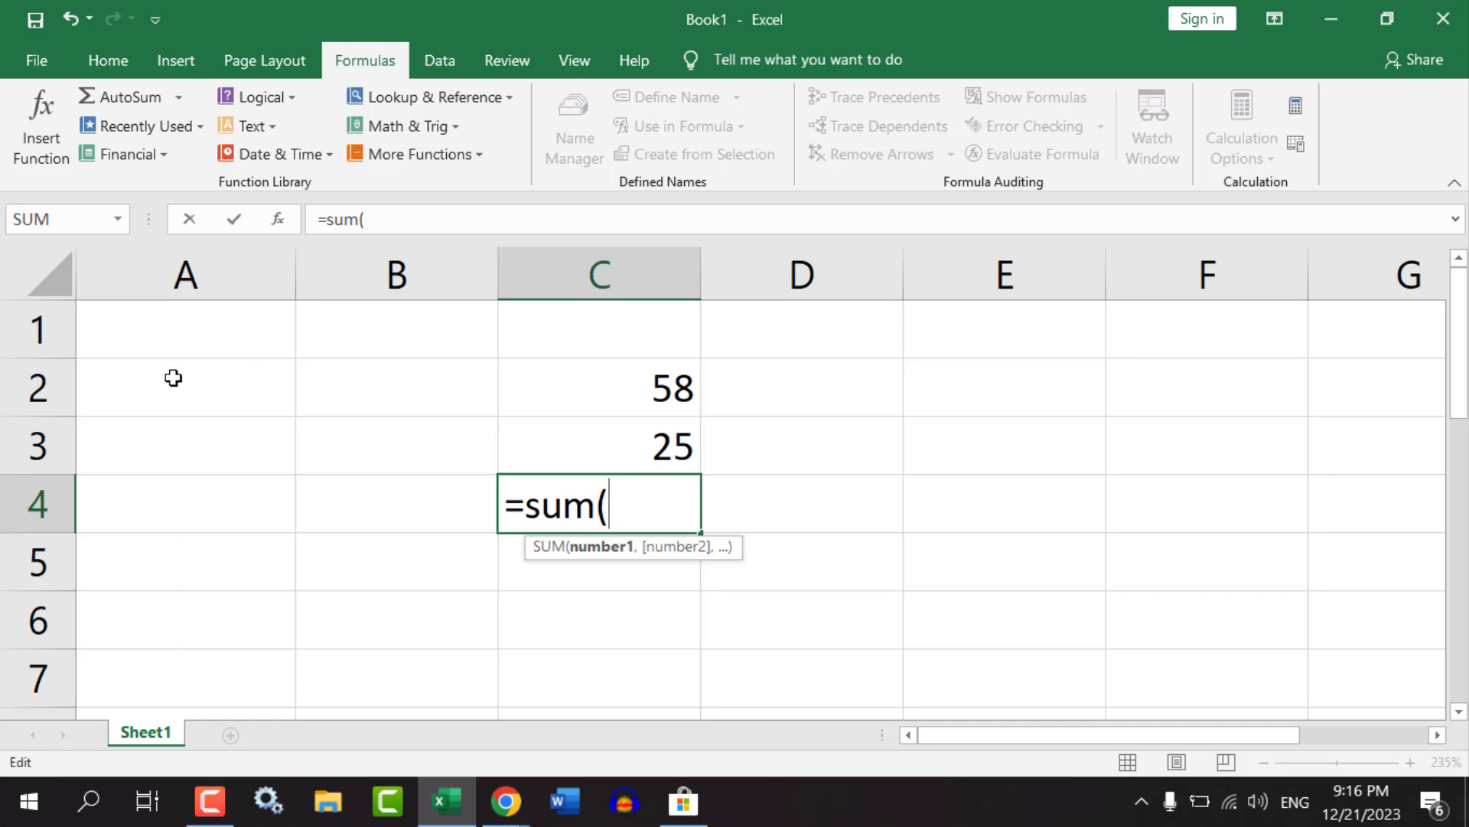
drag(145, 361, 230, 403)
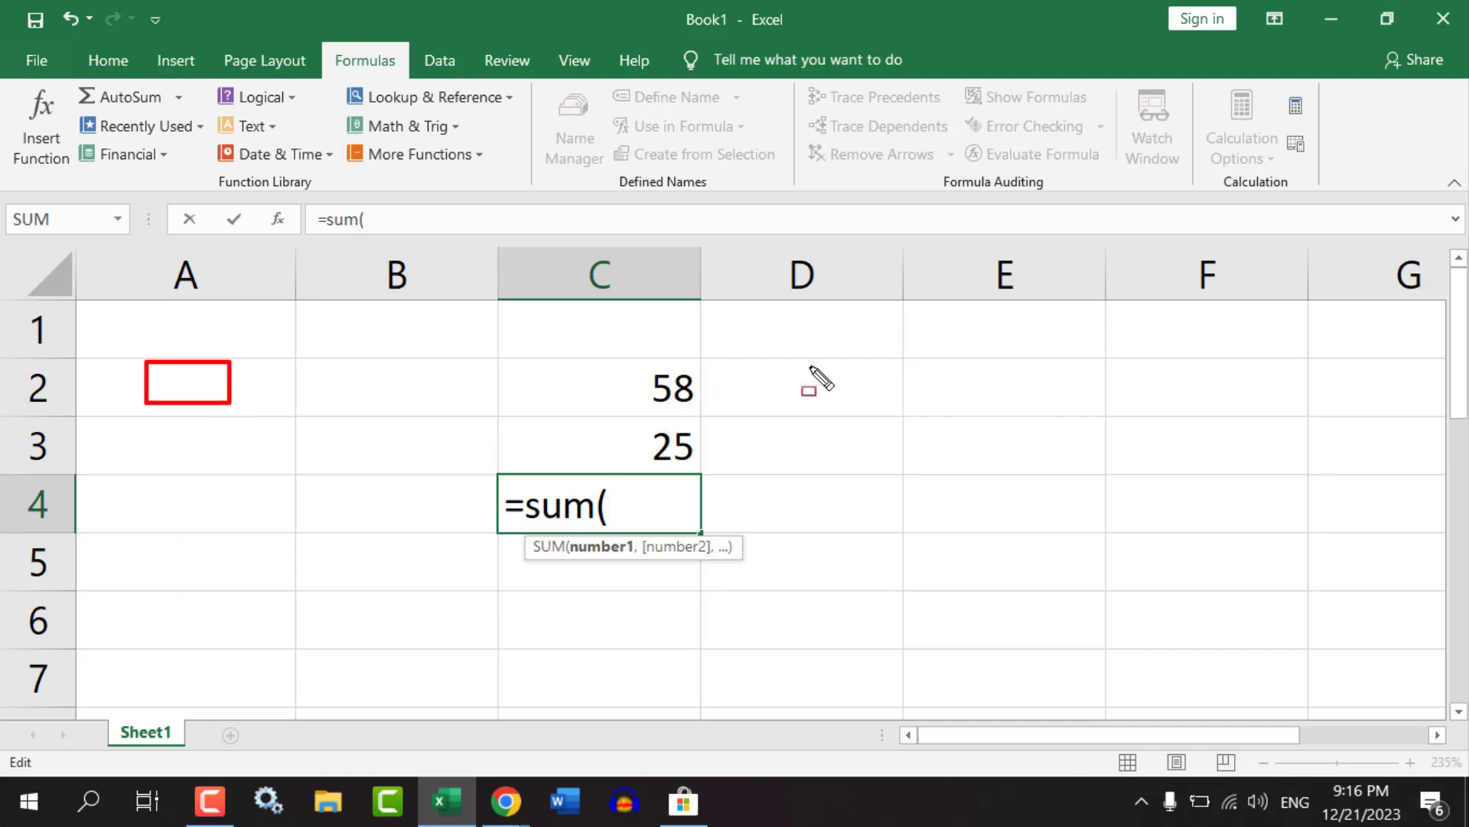
drag(941, 353, 1075, 426)
drag(920, 587, 1024, 651)
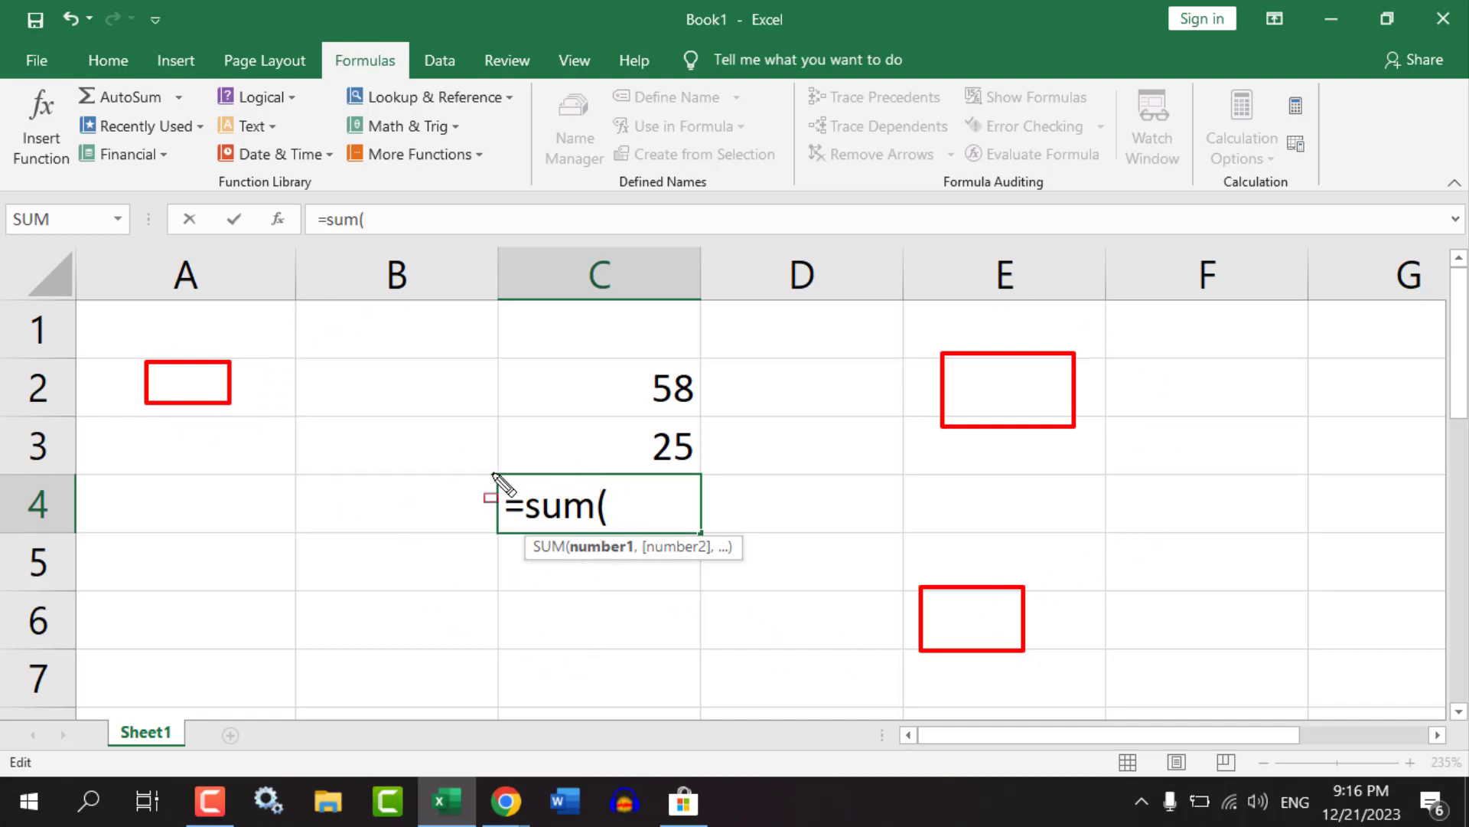
mouse_move(491, 472)
mouse_down()
mouse_move(636, 535)
mouse_move(717, 534)
mouse_up()
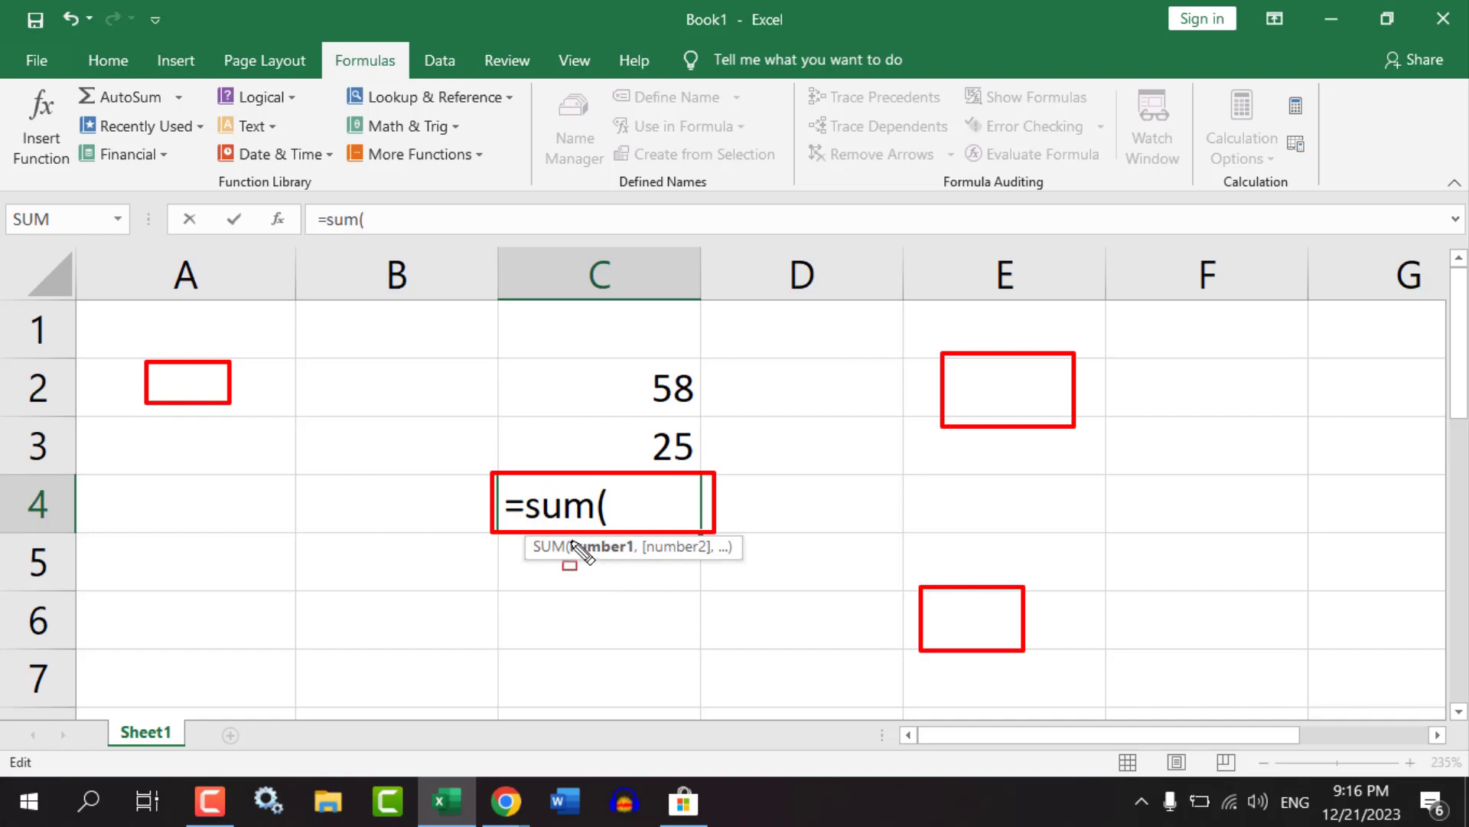
drag(168, 369, 265, 421)
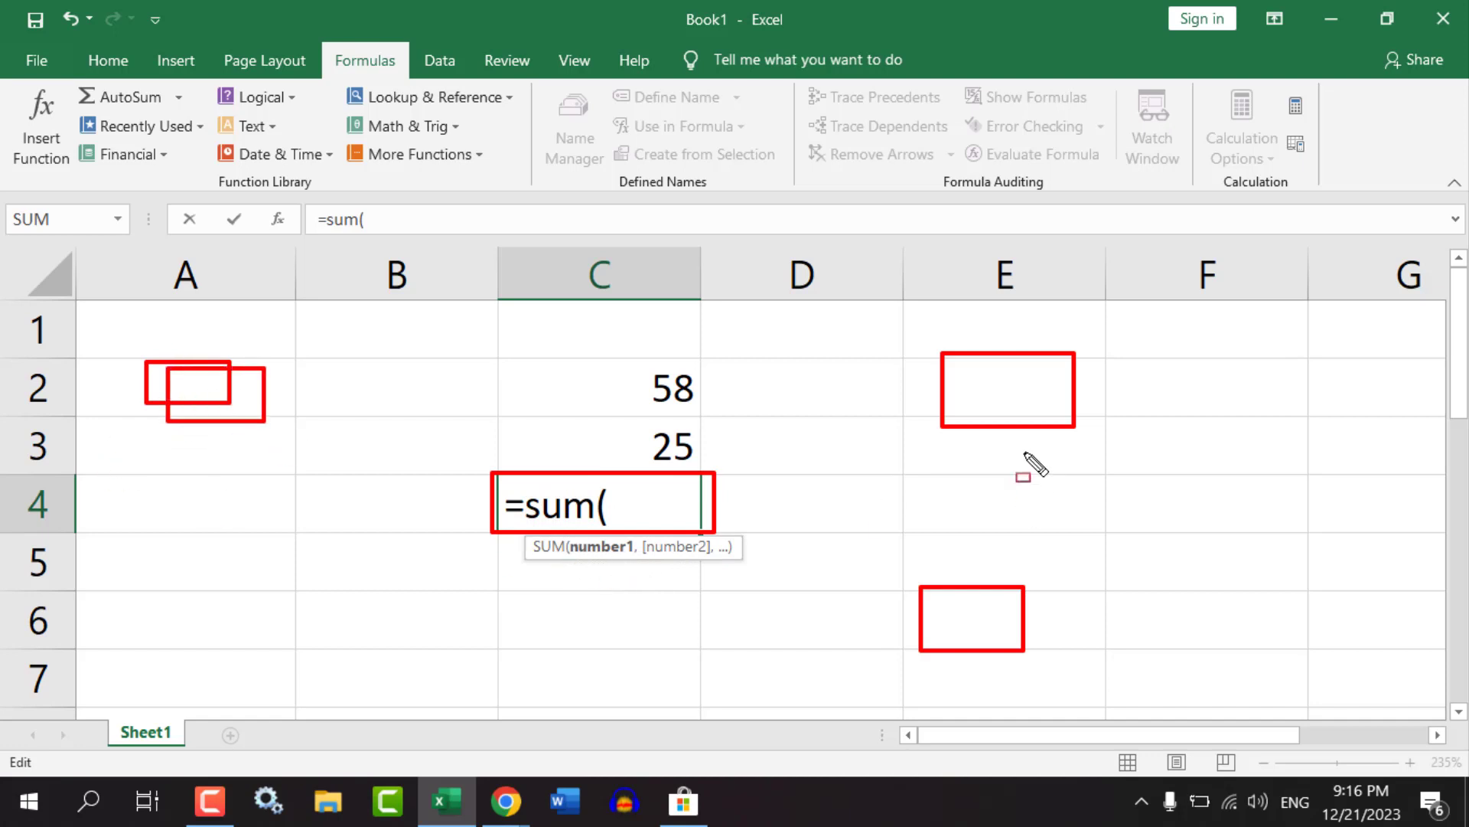
drag(868, 371, 938, 411)
drag(870, 573, 951, 616)
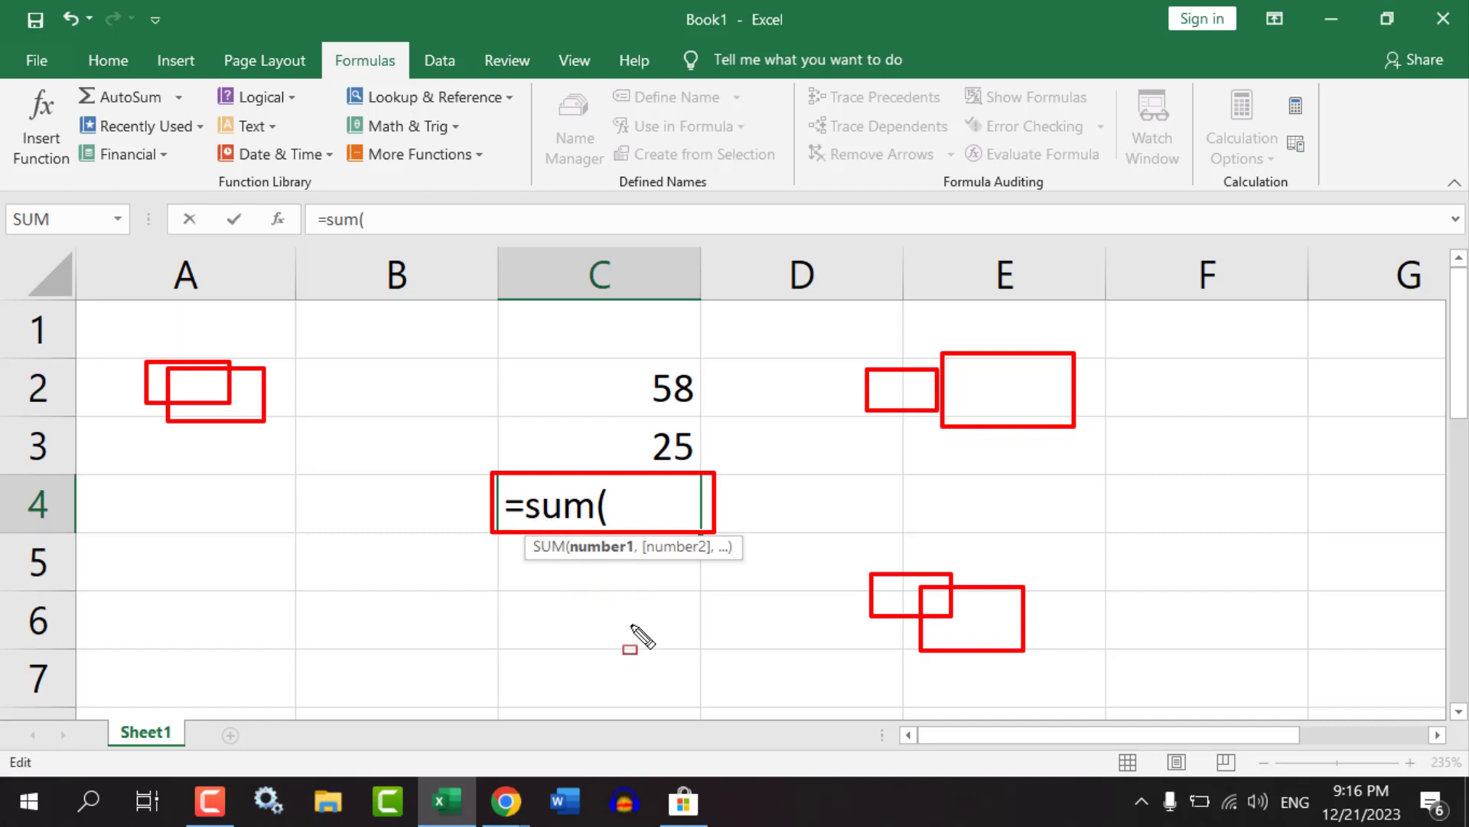
drag(631, 631, 637, 557)
drag(641, 370, 641, 455)
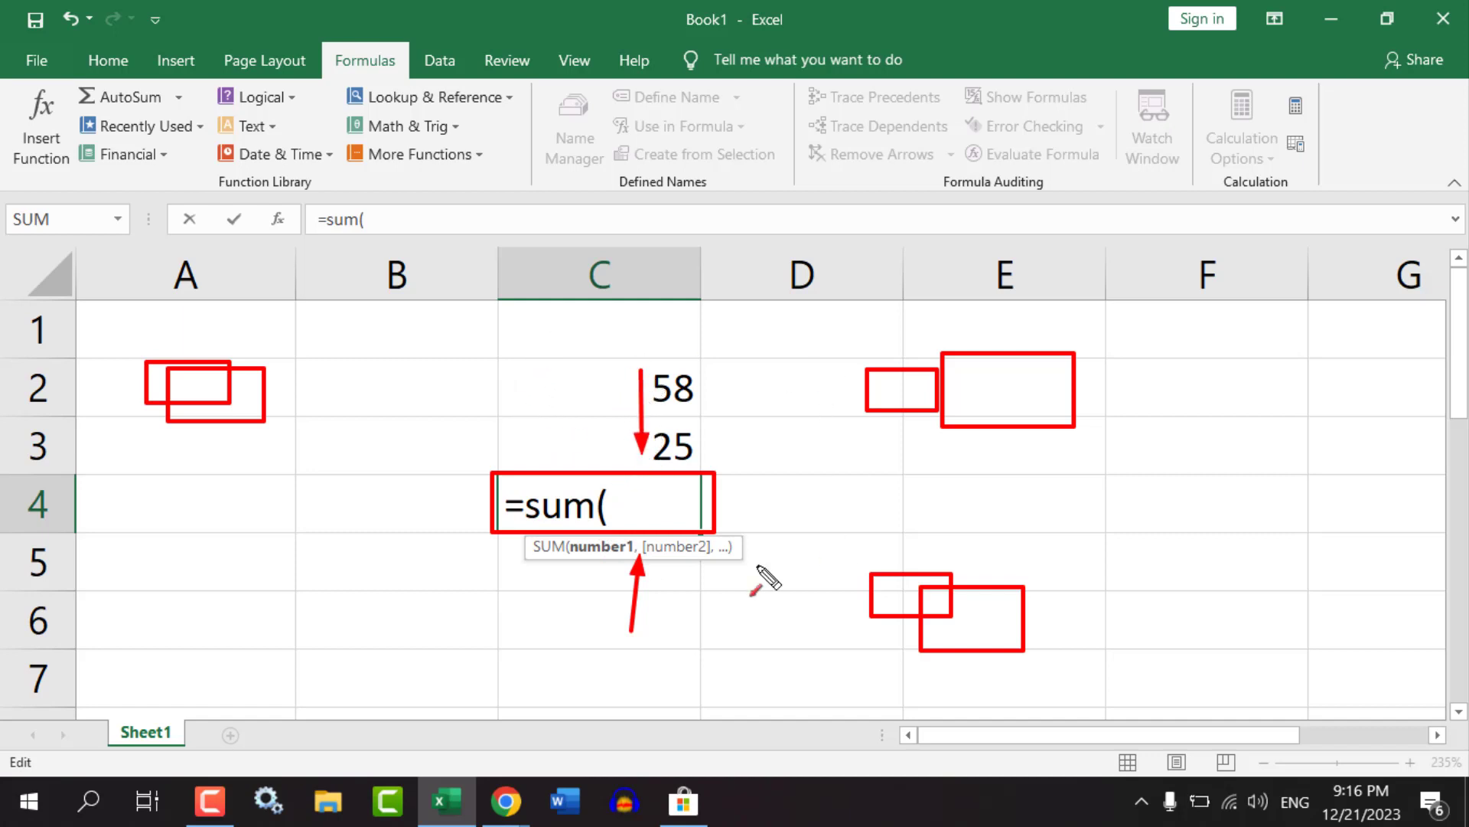
key(Escape)
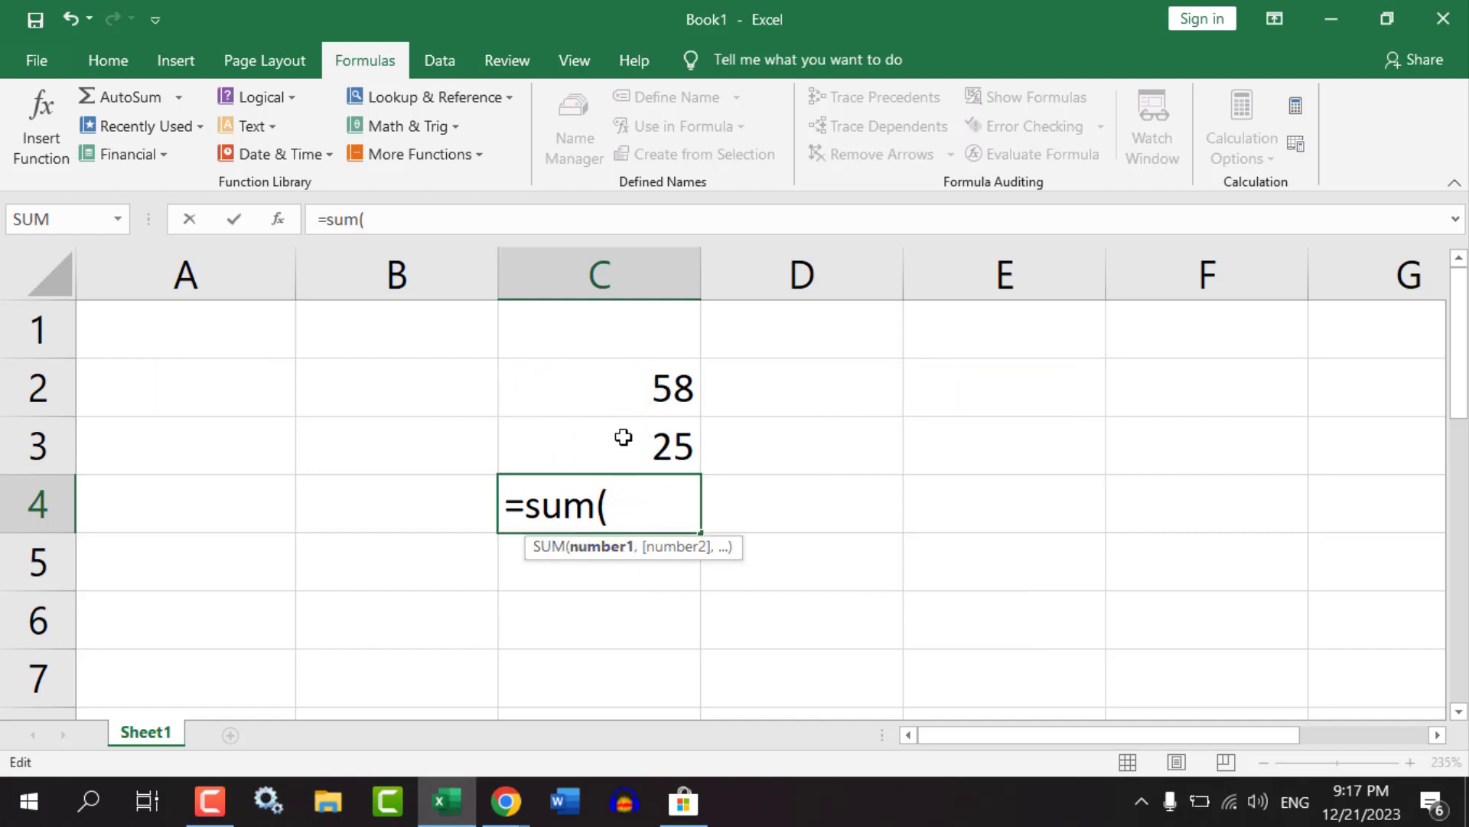
Complete the formula in C4 as =sum(C2:C3) to add the two numbers above it.
drag(638, 378, 643, 429)
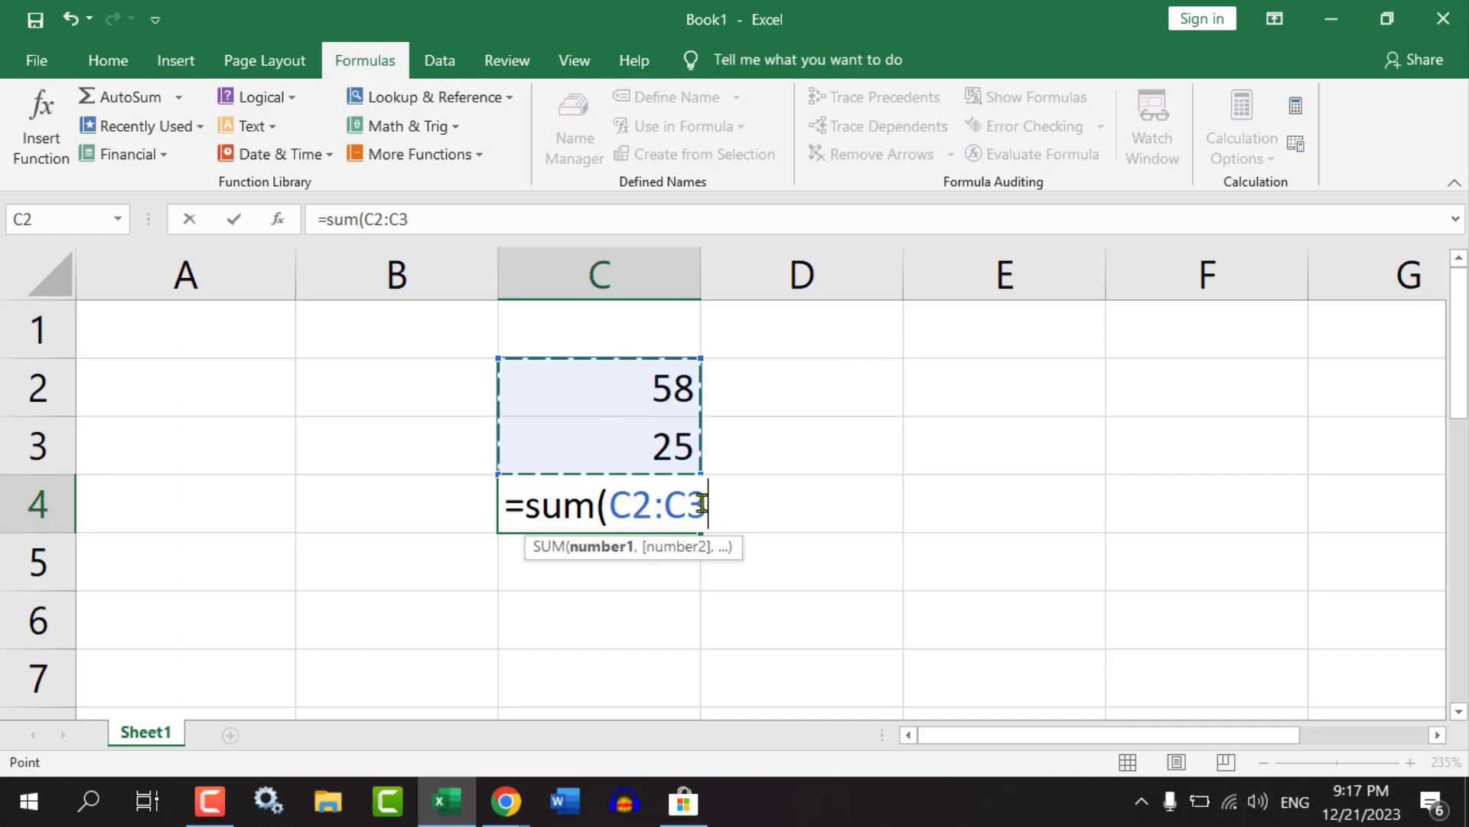
drag(703, 503, 632, 503)
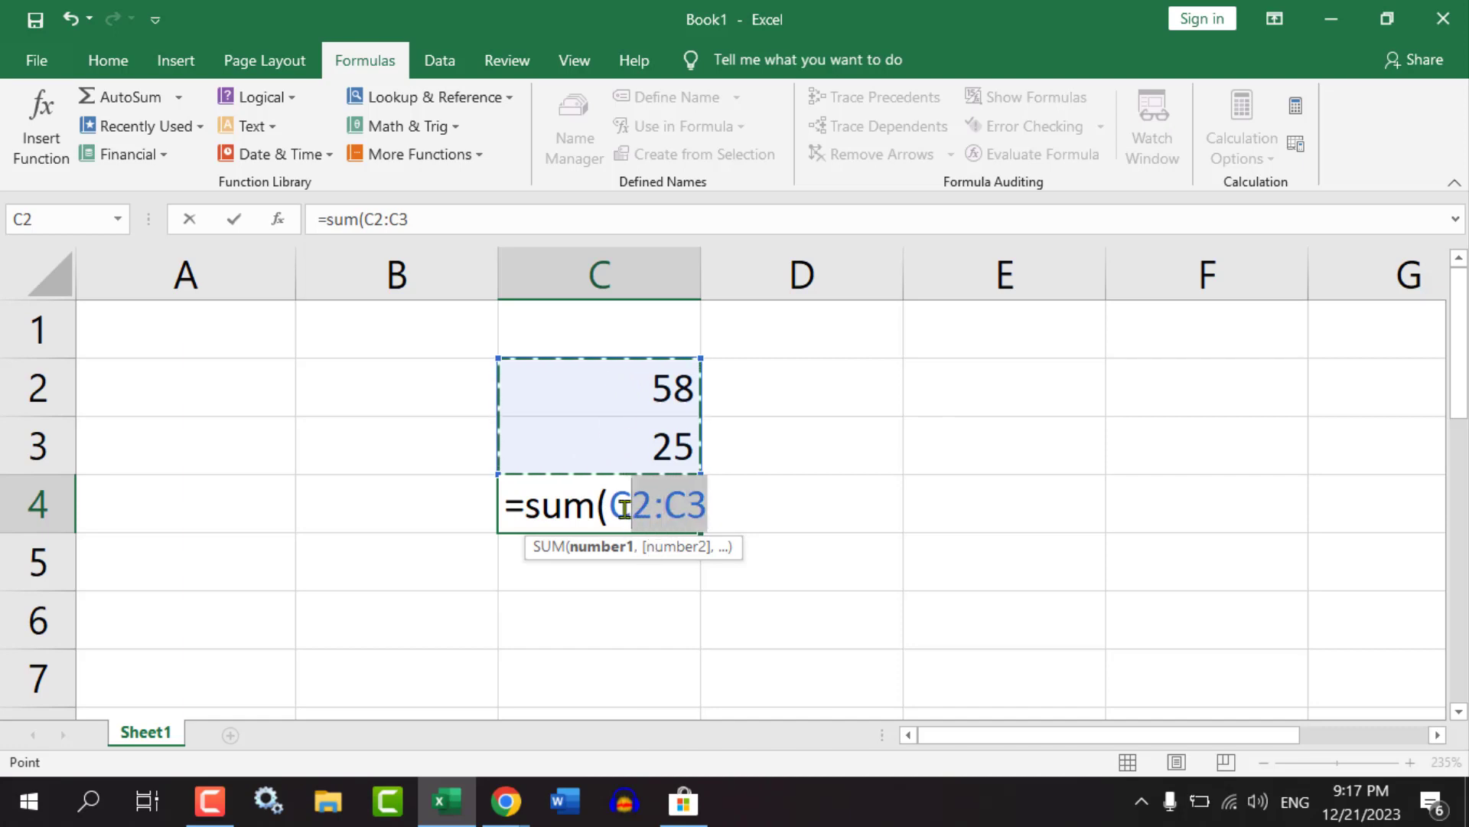
click(702, 503)
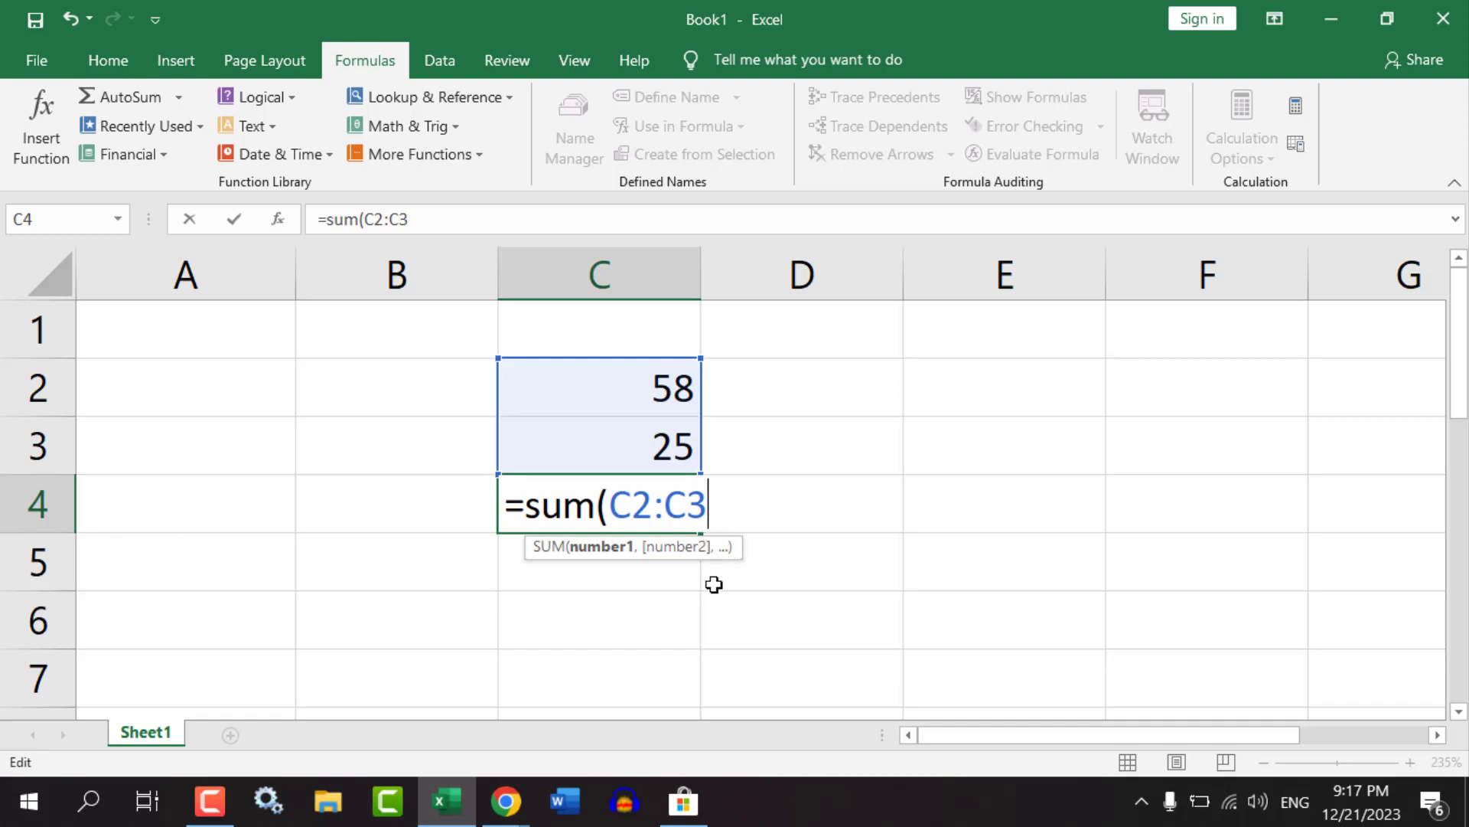
text())
key(Return)
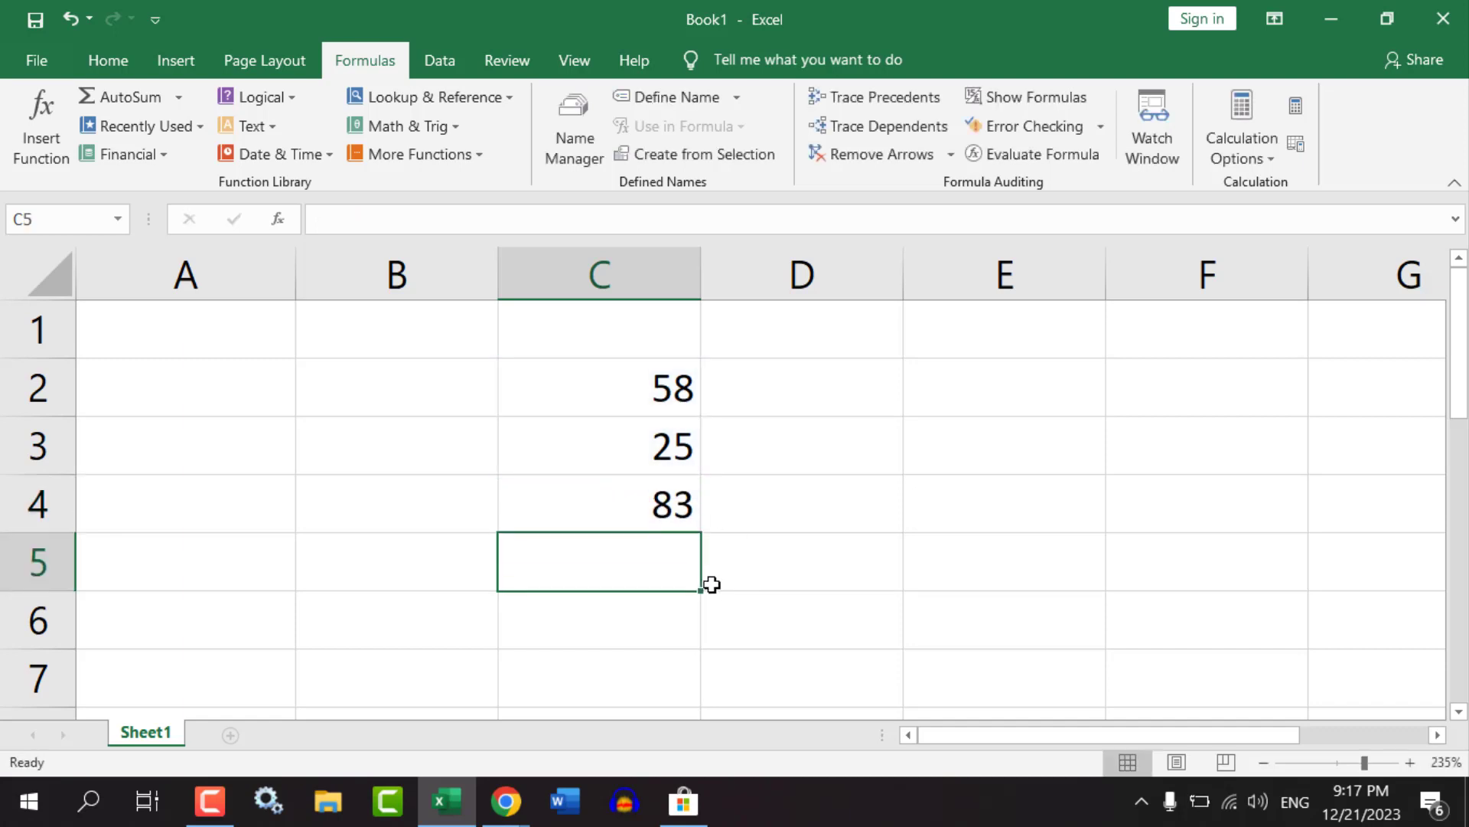
Clear the numbers and the sum formula from C2:C4.
drag(617, 398, 621, 460)
click(623, 499)
drag(627, 385, 643, 508)
key(Delete)
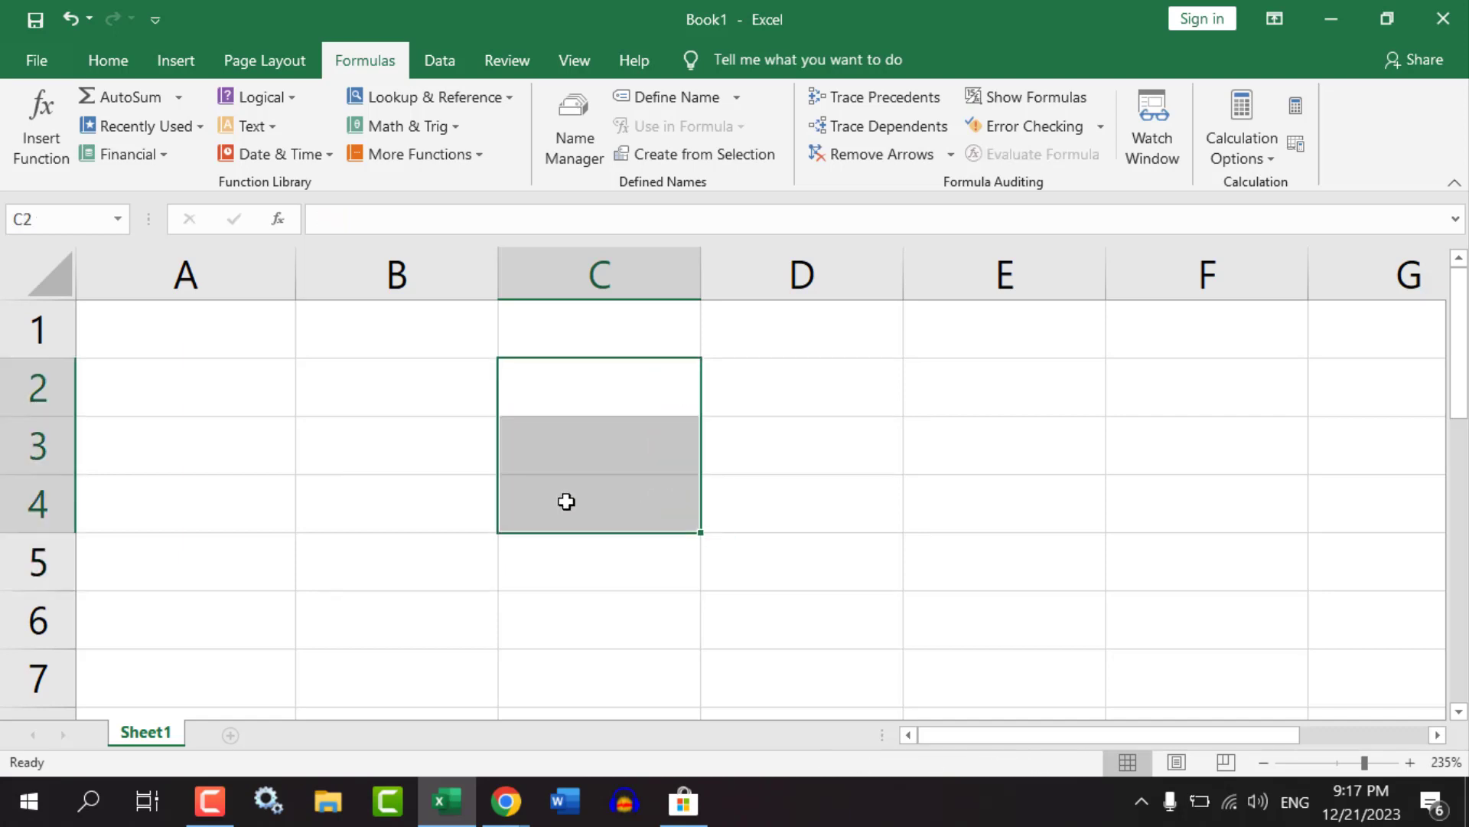
List the function names sum, sumif and sumifs in cells E2 to E4.
click(142, 385)
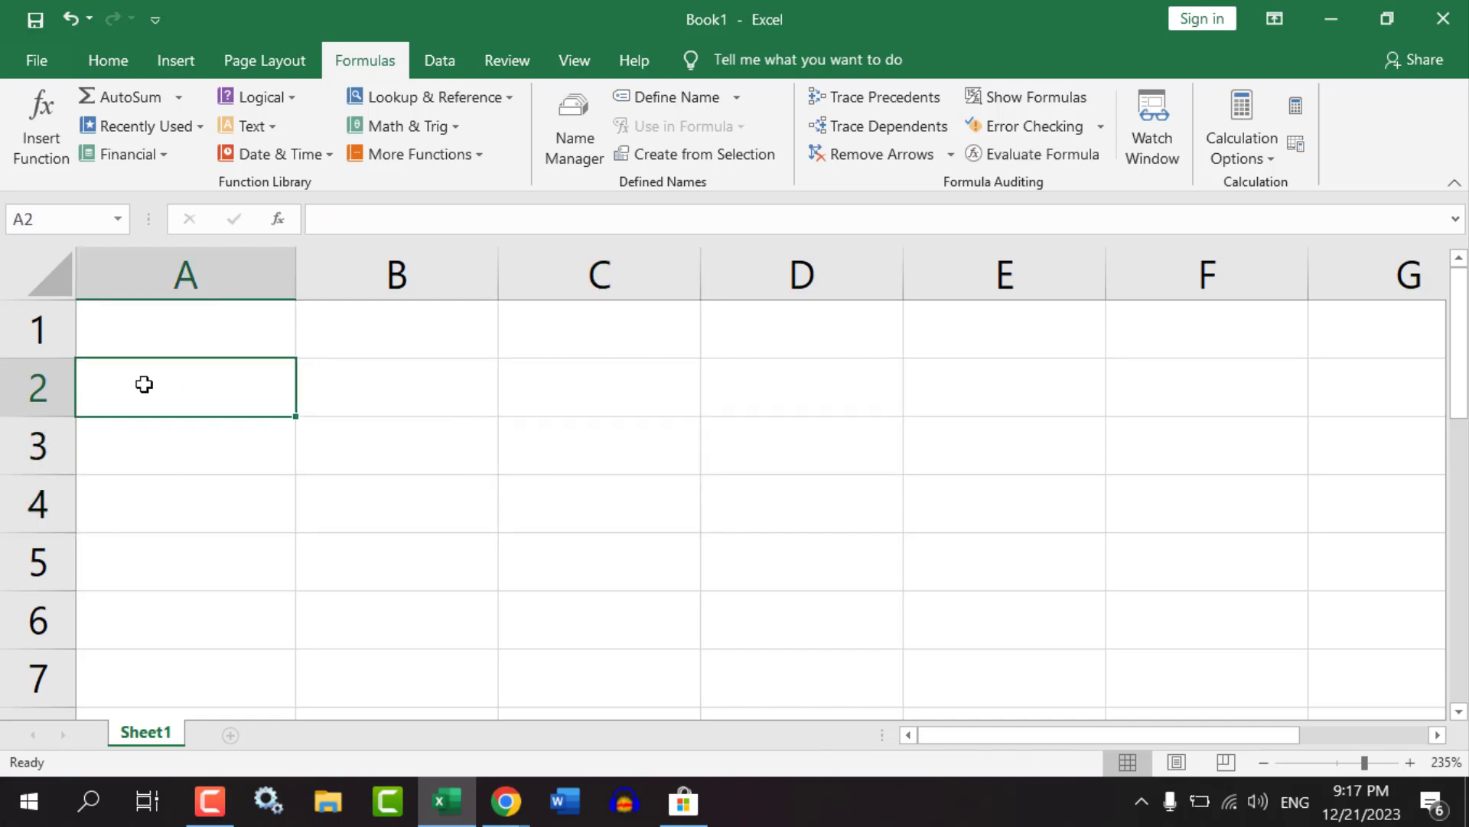
click(1027, 365)
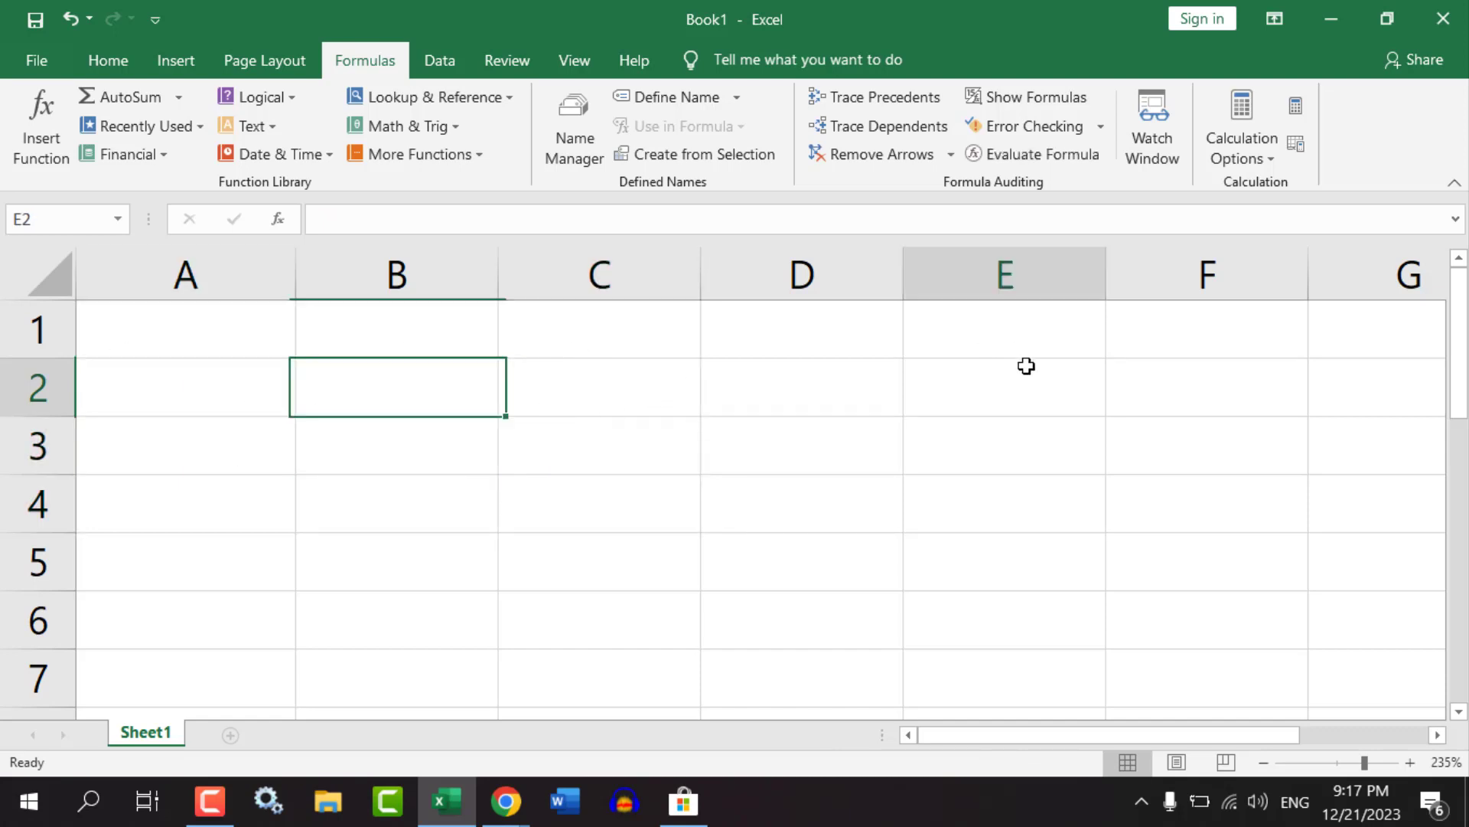
text(sum)
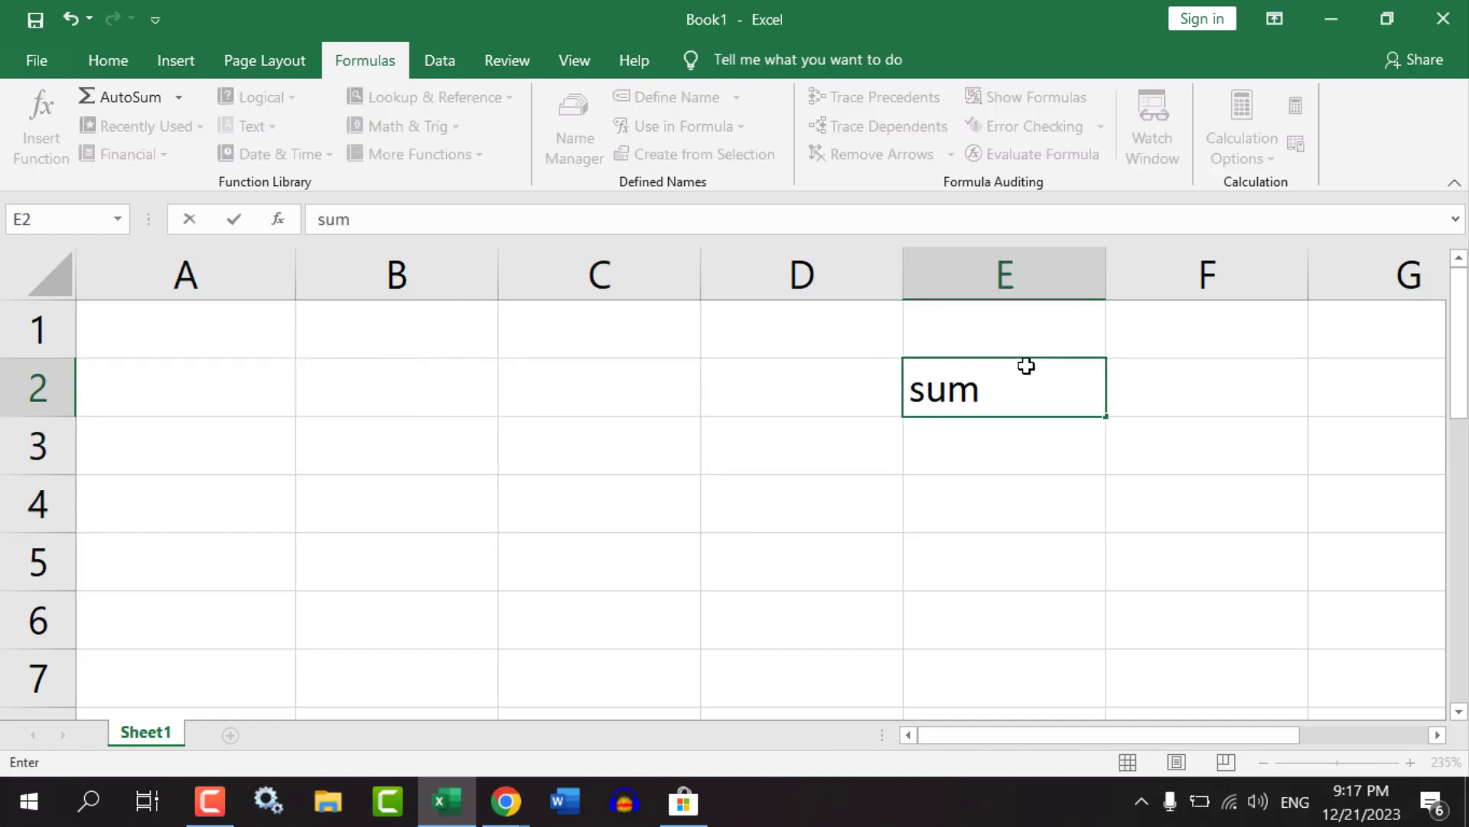
key(Return)
text(sumif)
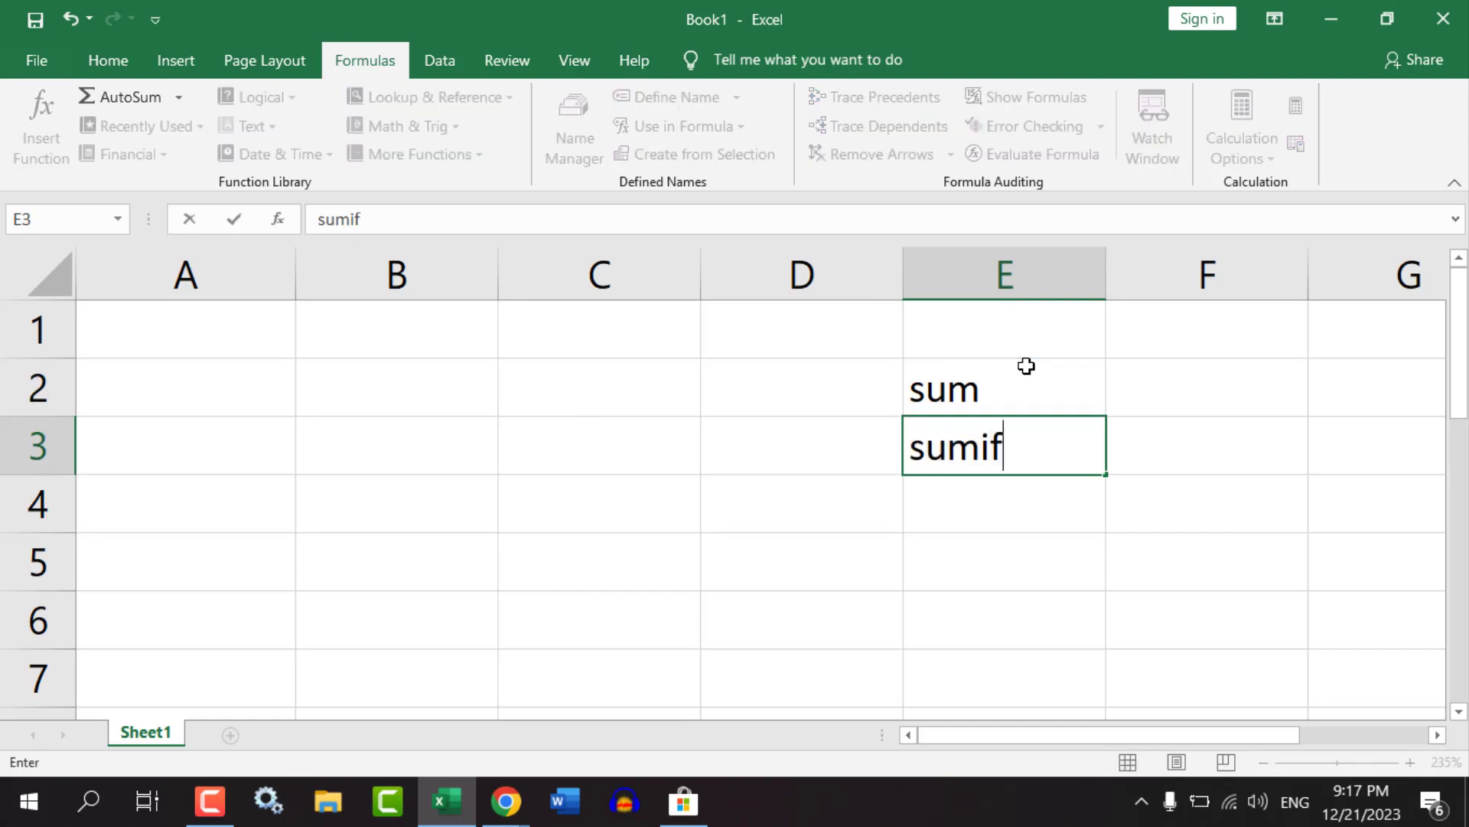
key(Return)
text(sum)
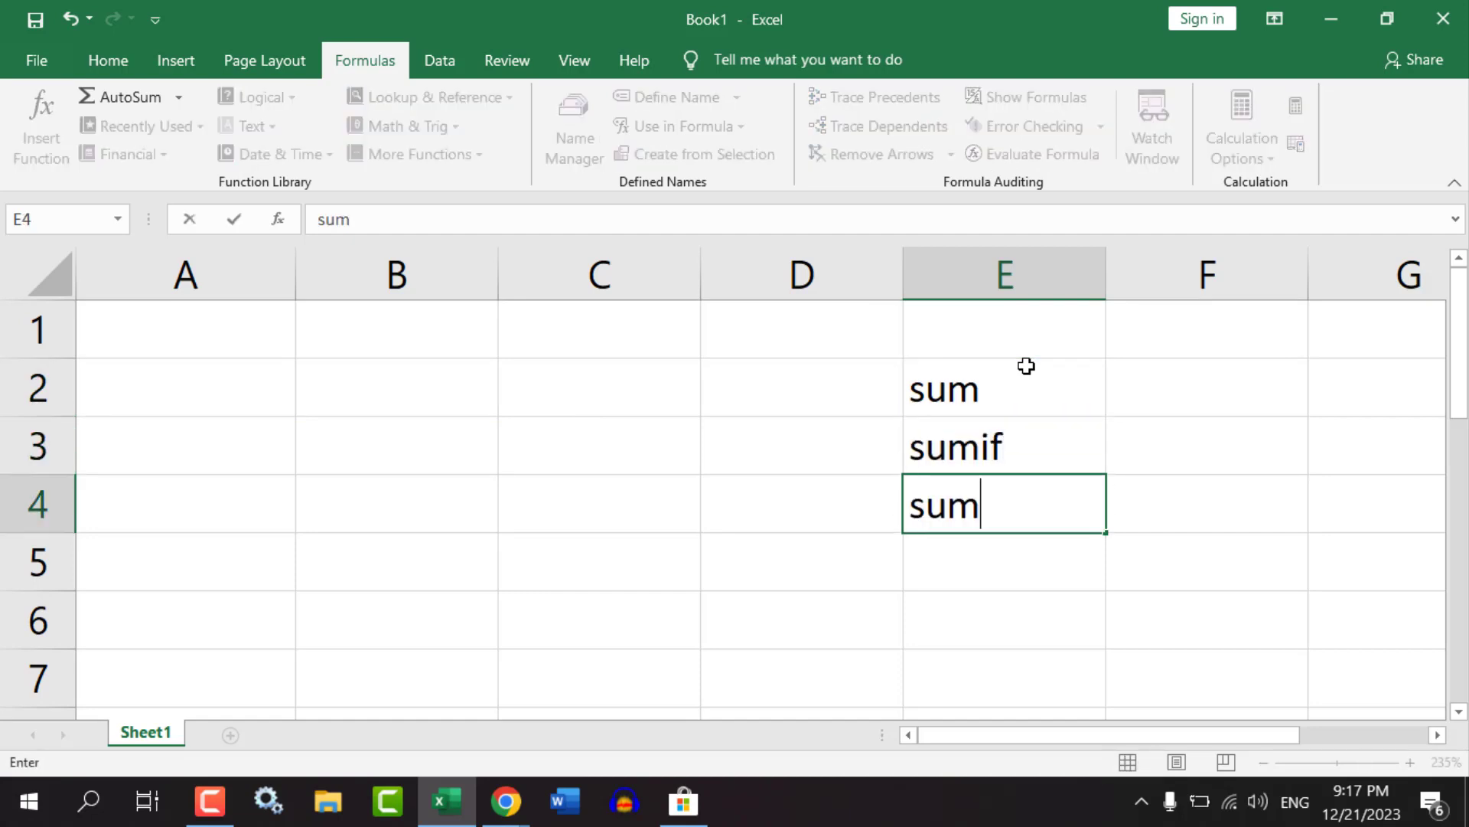
text(ifs)
key(Return)
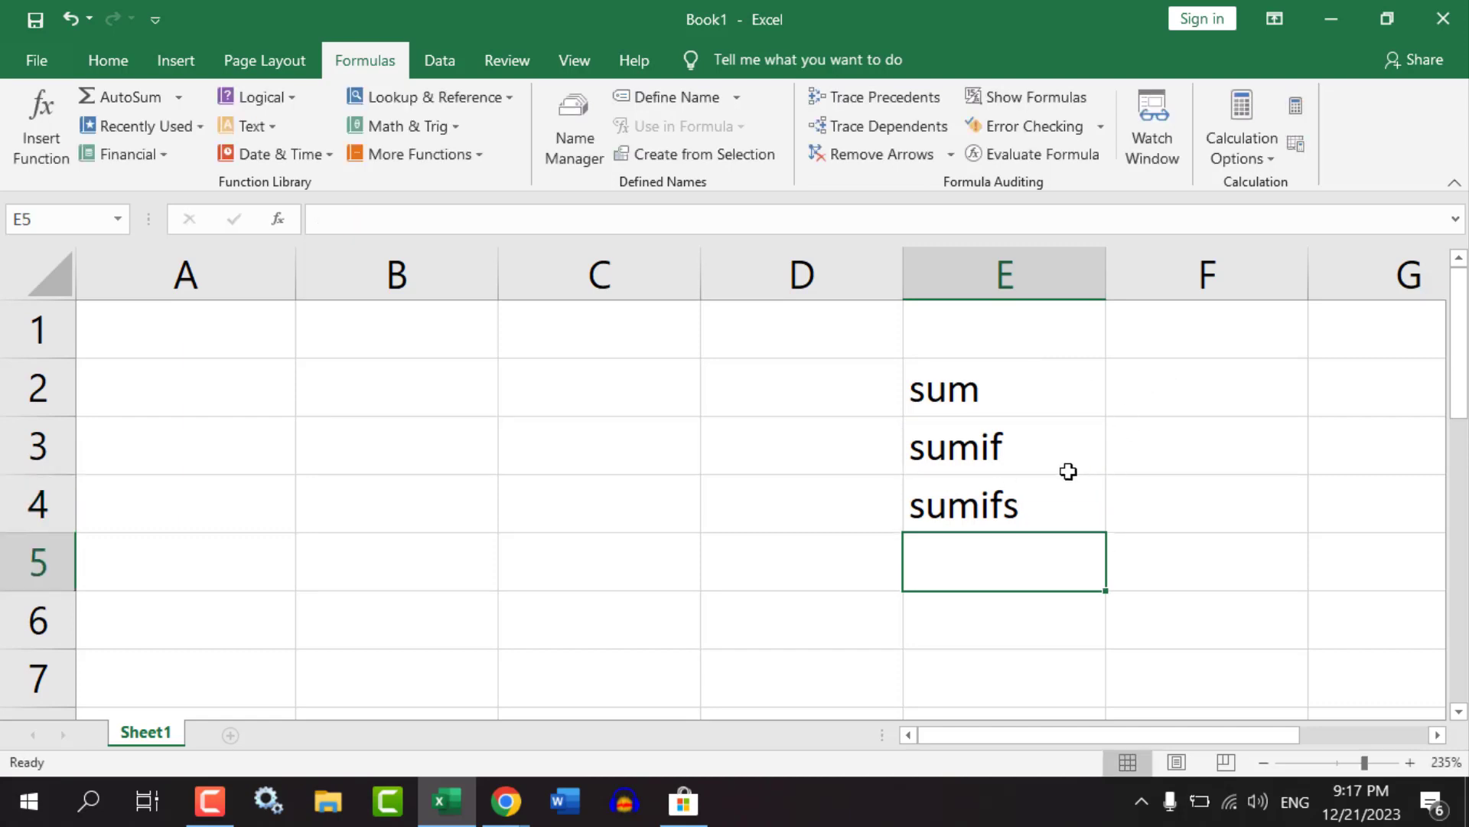
Dismiss the feature installation notification and select the sumif entry in E3.
drag(1068, 471, 1012, 499)
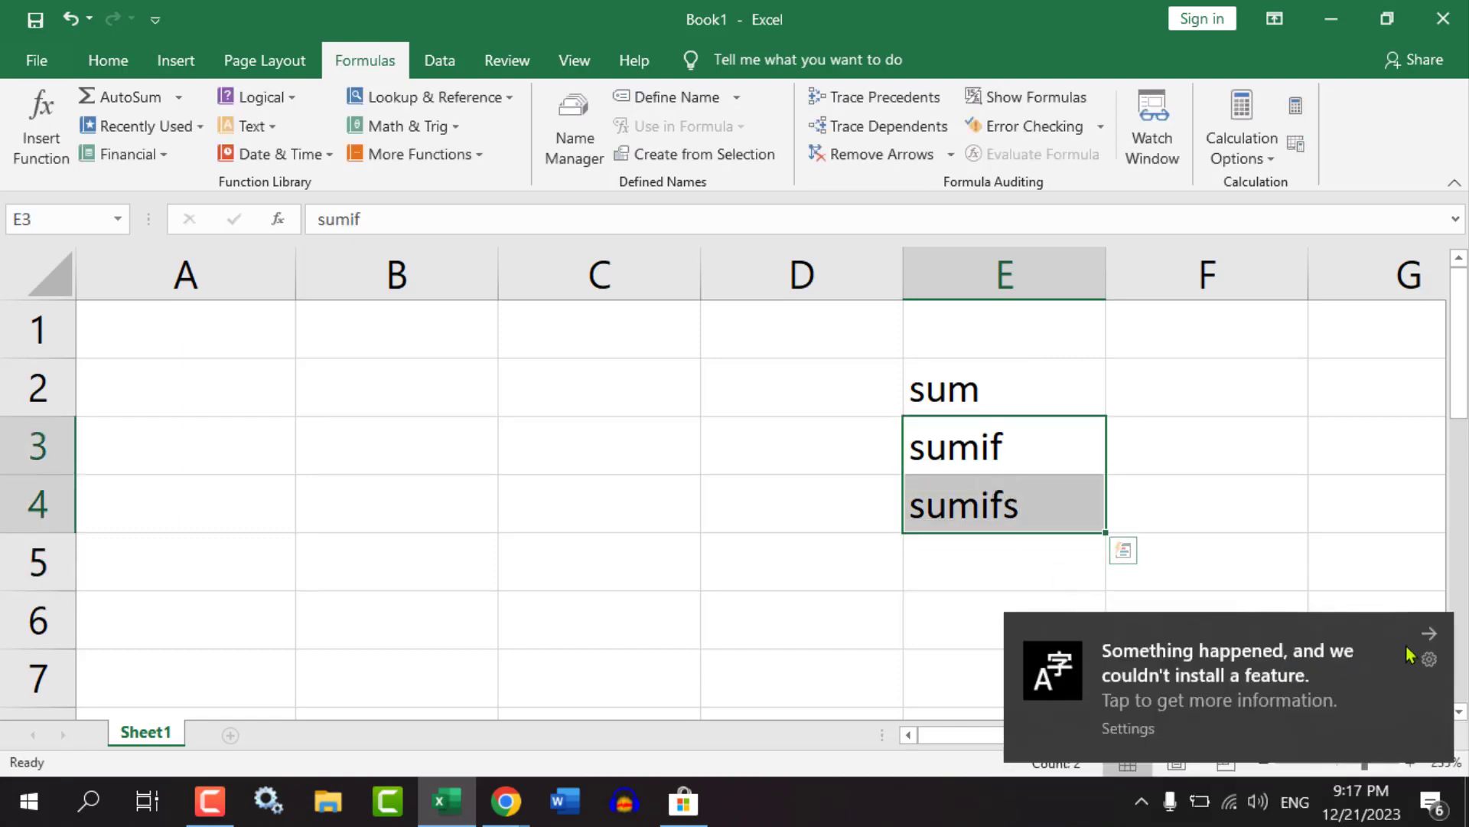
click(1431, 645)
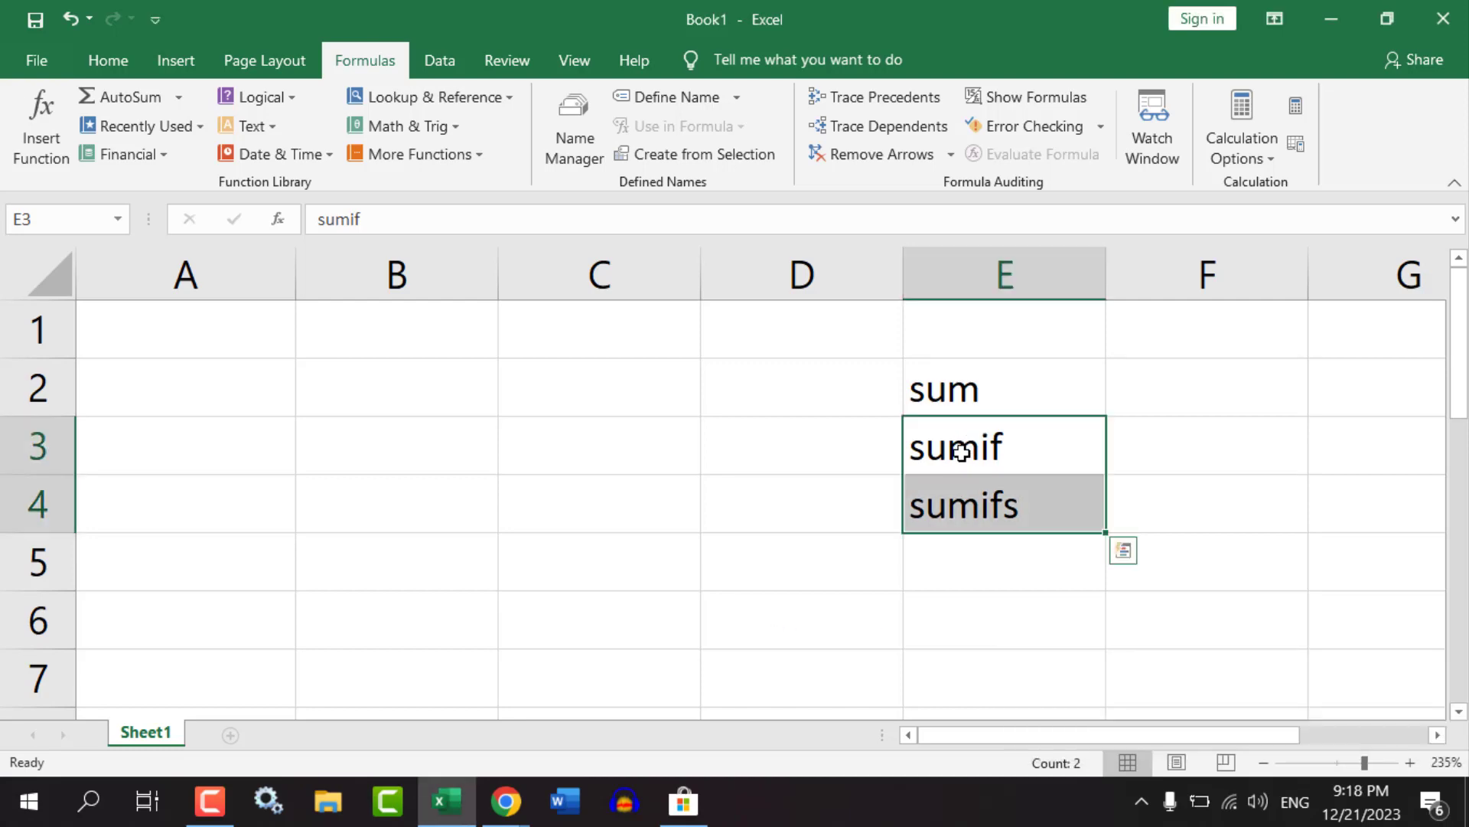
click(967, 440)
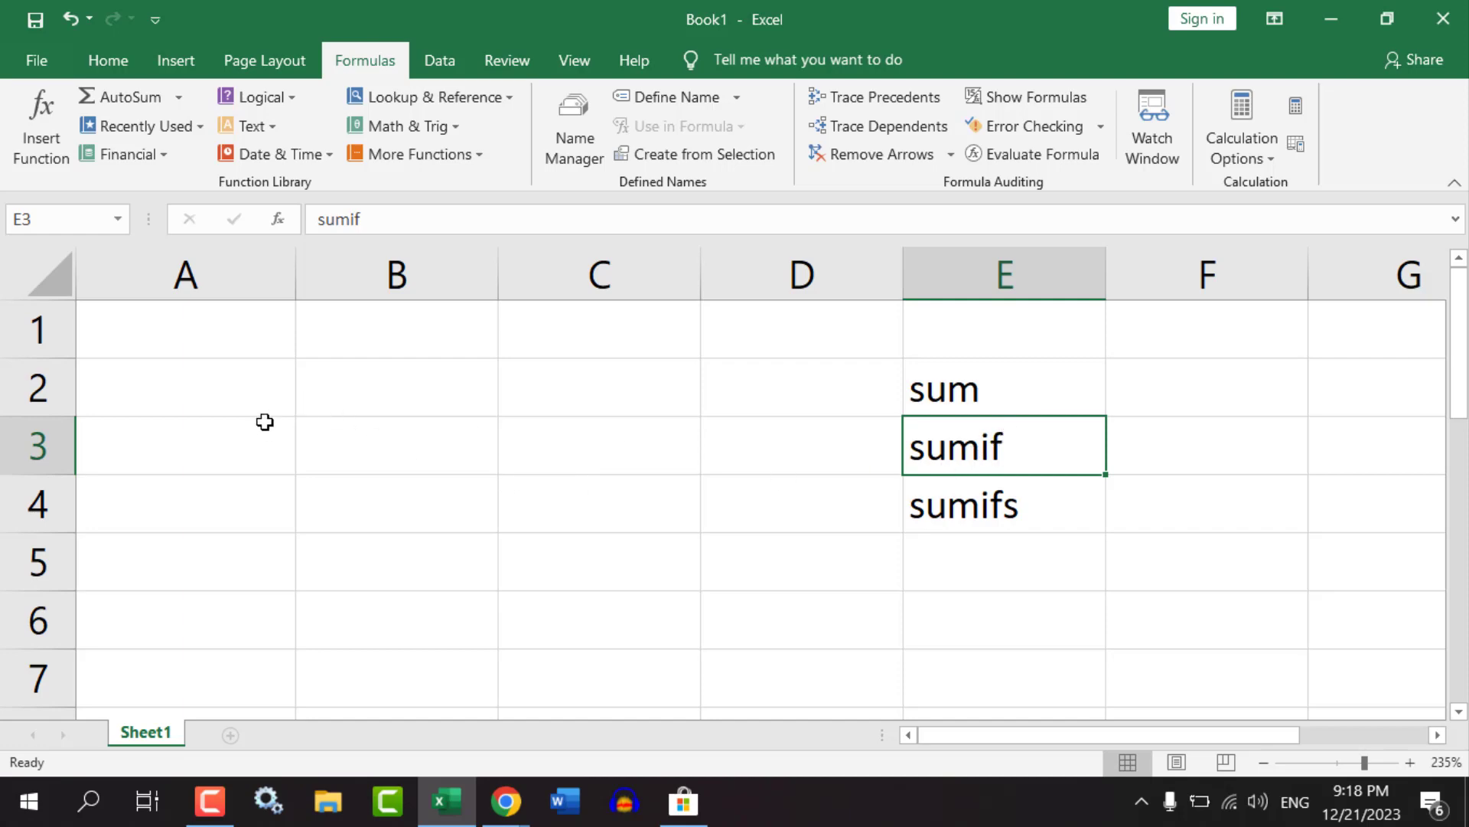
Enter the label cash/online in cell A2.
click(189, 382)
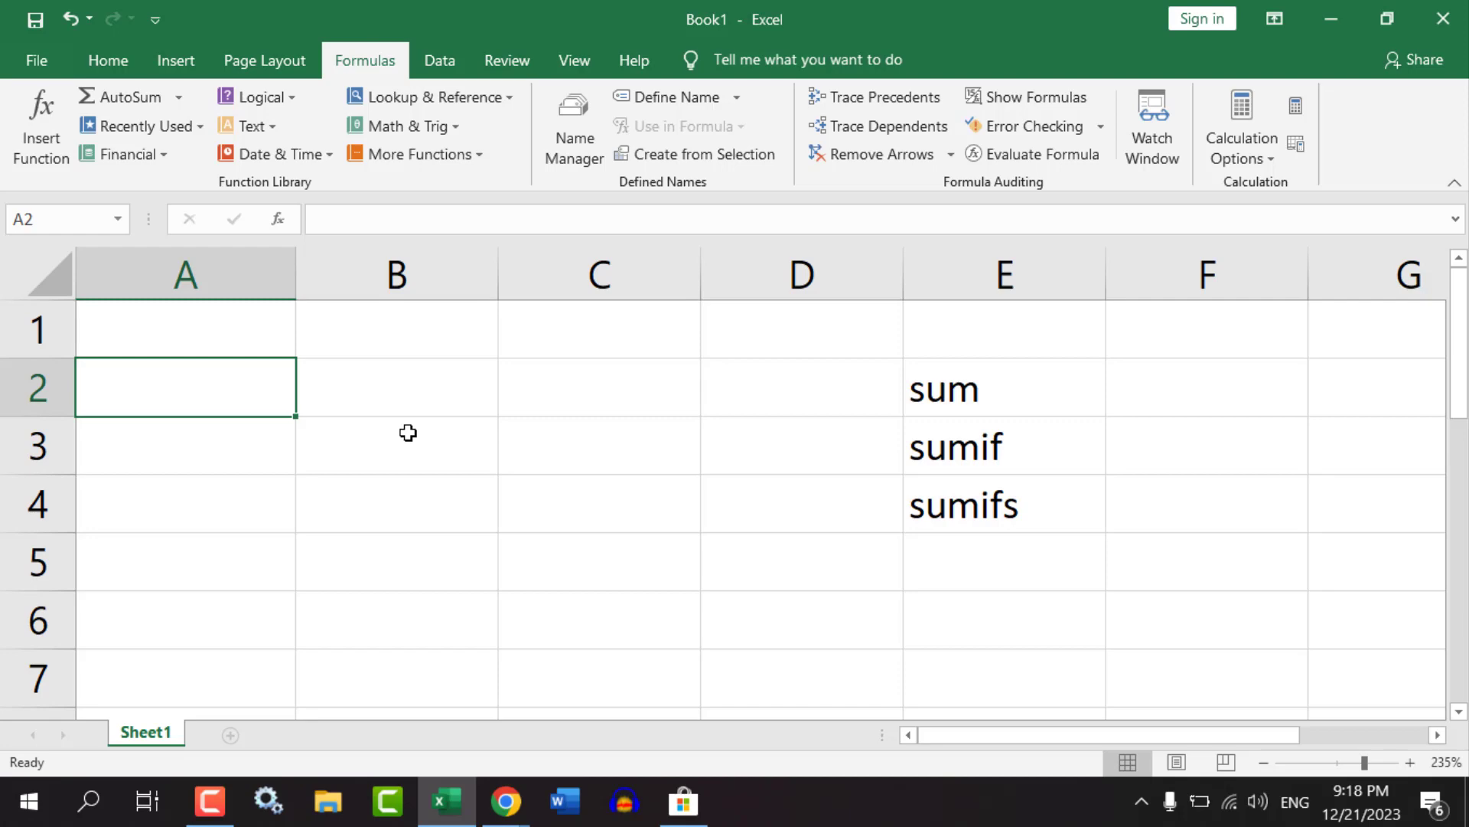
text(cas)
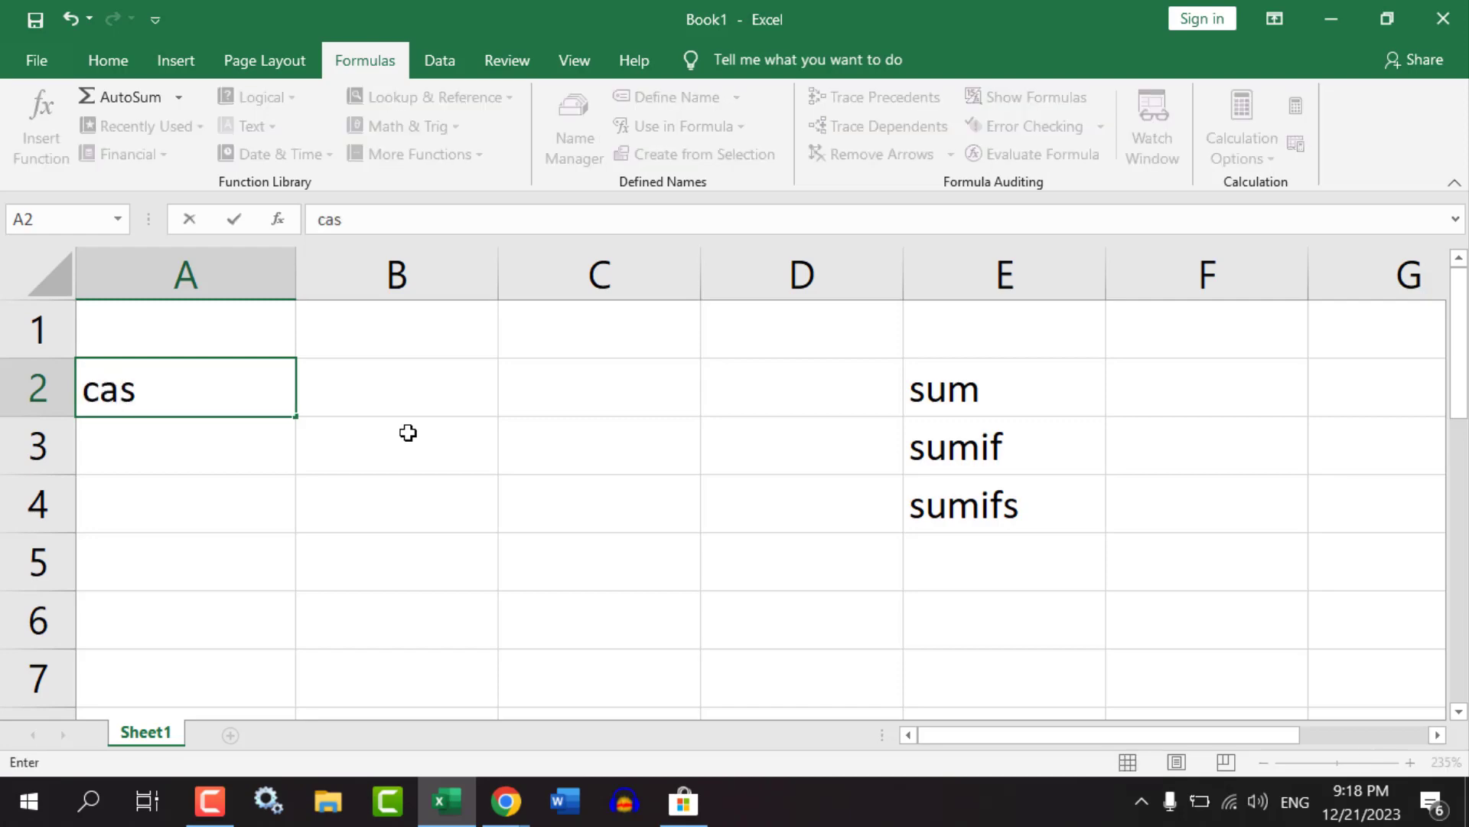
text(h/online)
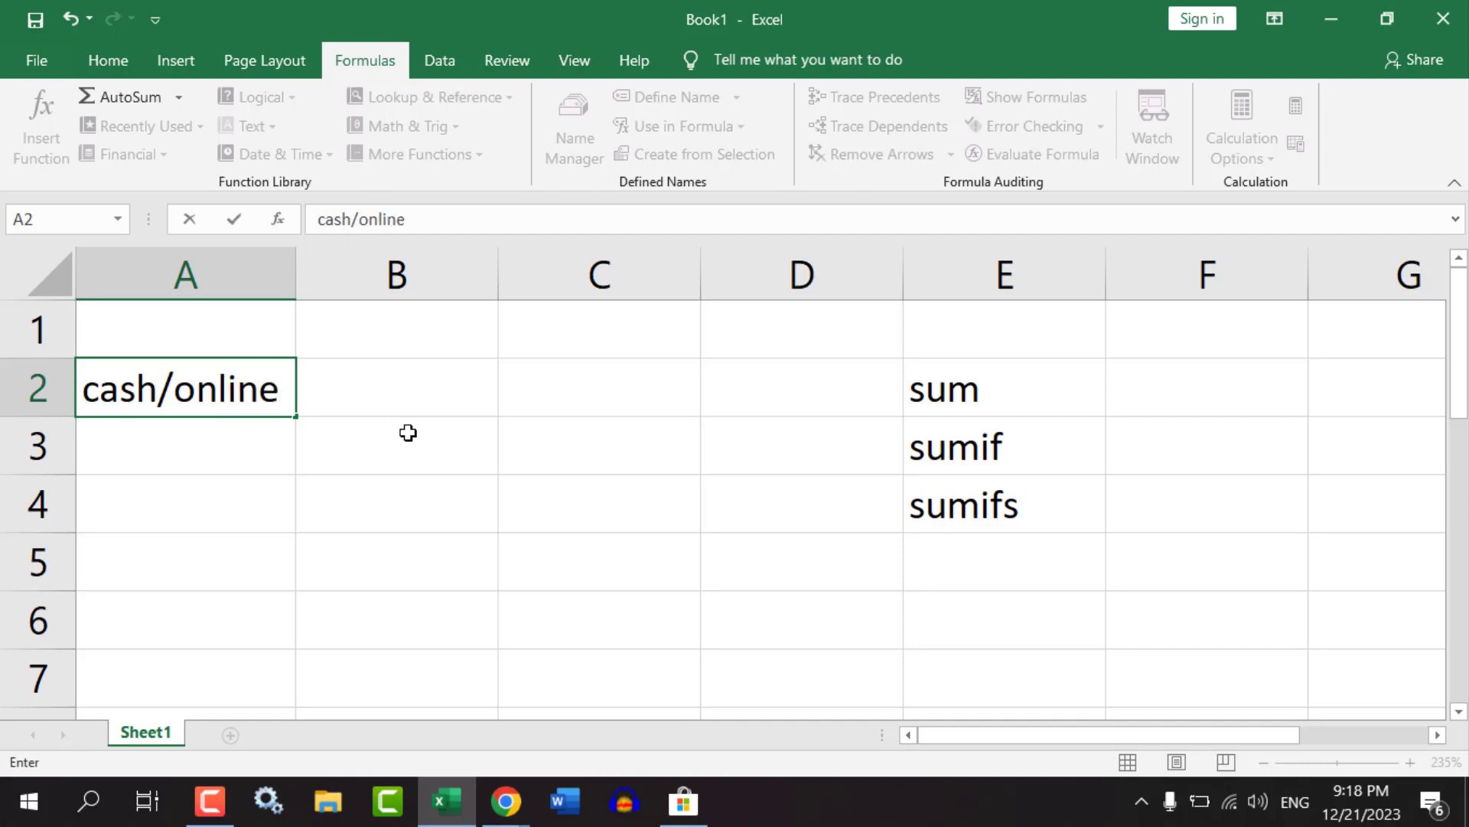
key(Tab)
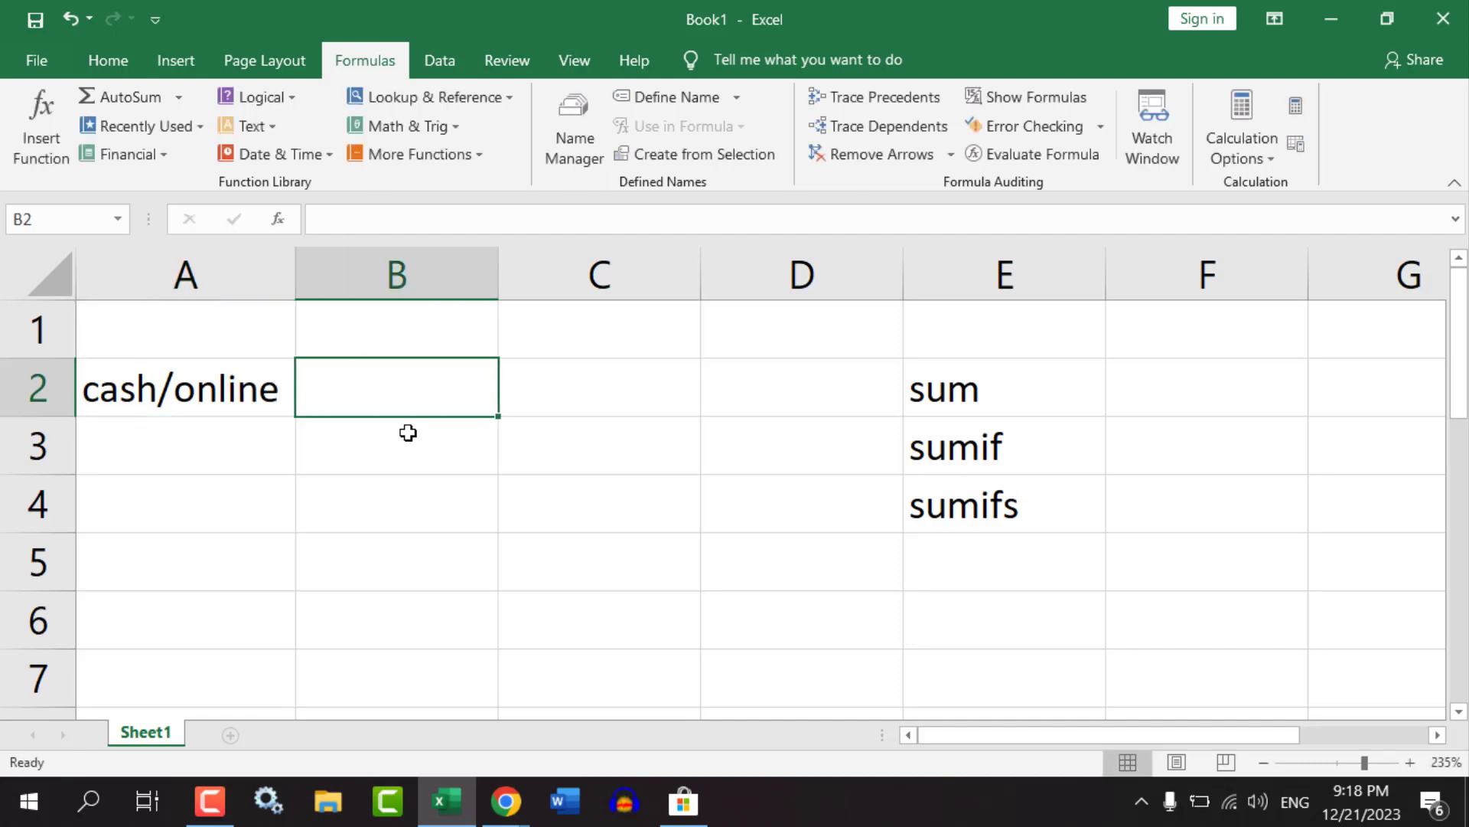
Fill cells B2 to B7 with the amounts 4580, 500, 300, 200, 800 and 900.
text(4580)
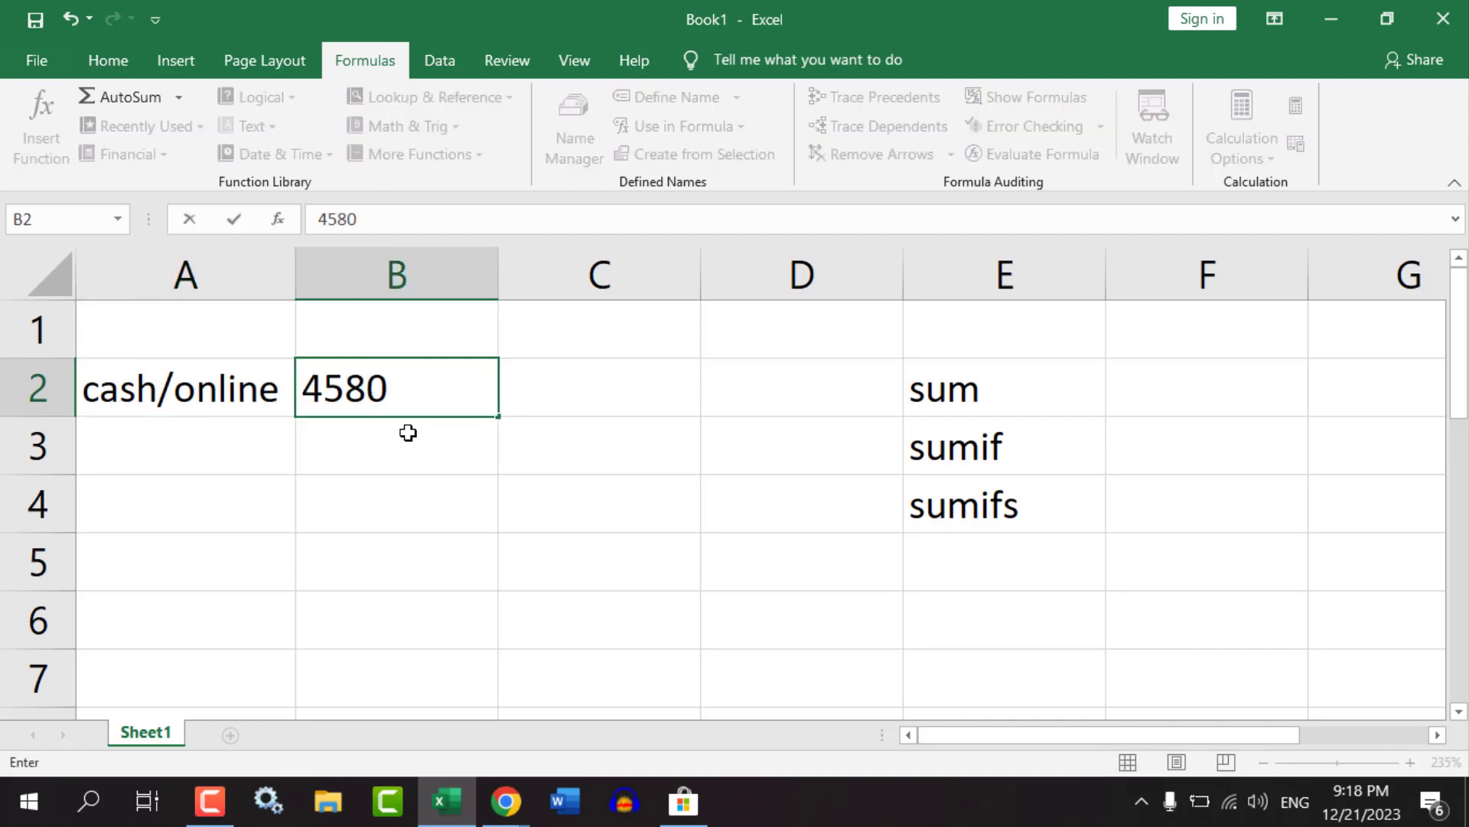
key(Return)
text(500)
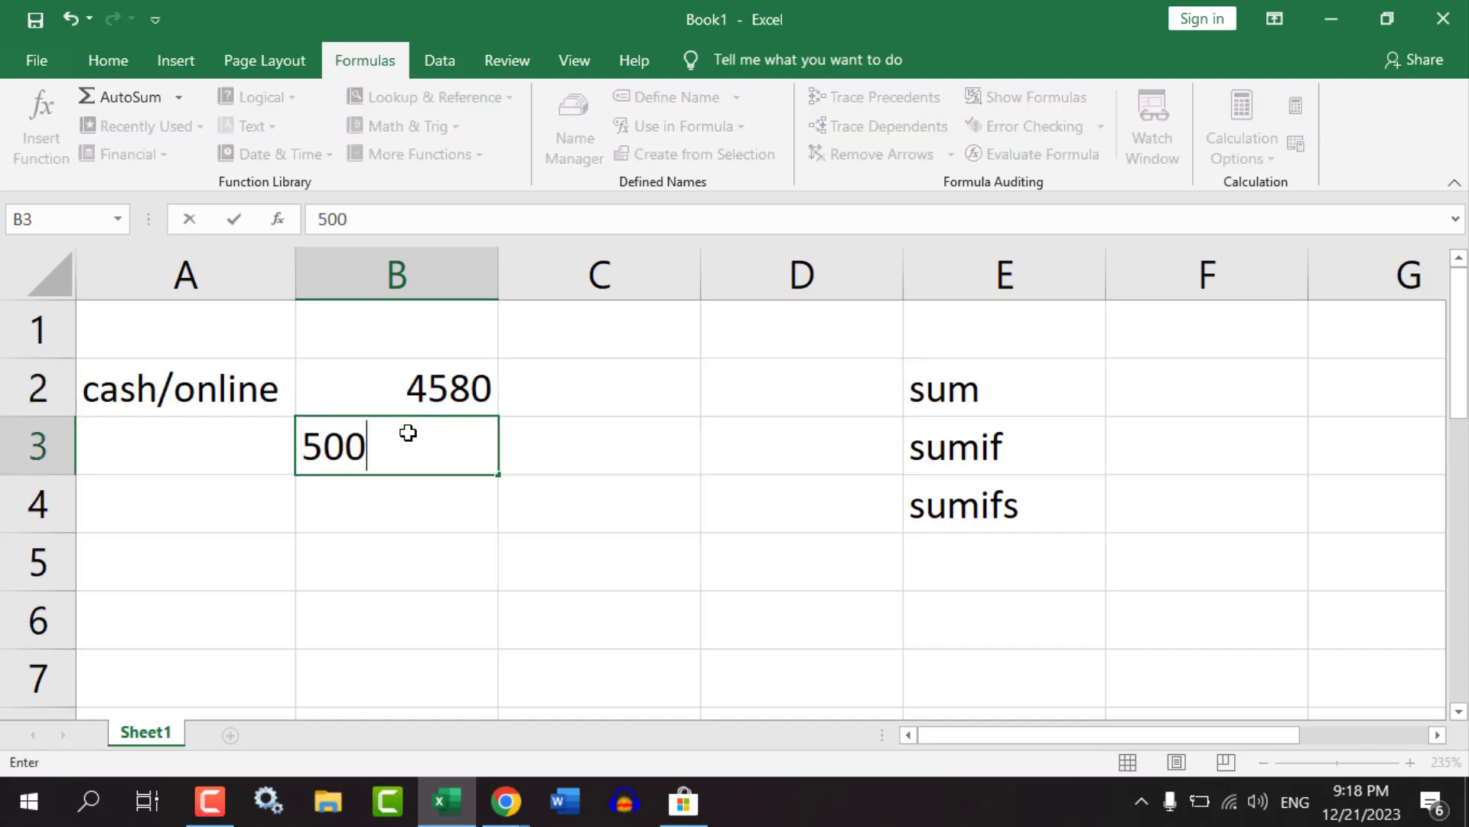
key(Return)
text(300)
key(Return)
text(200)
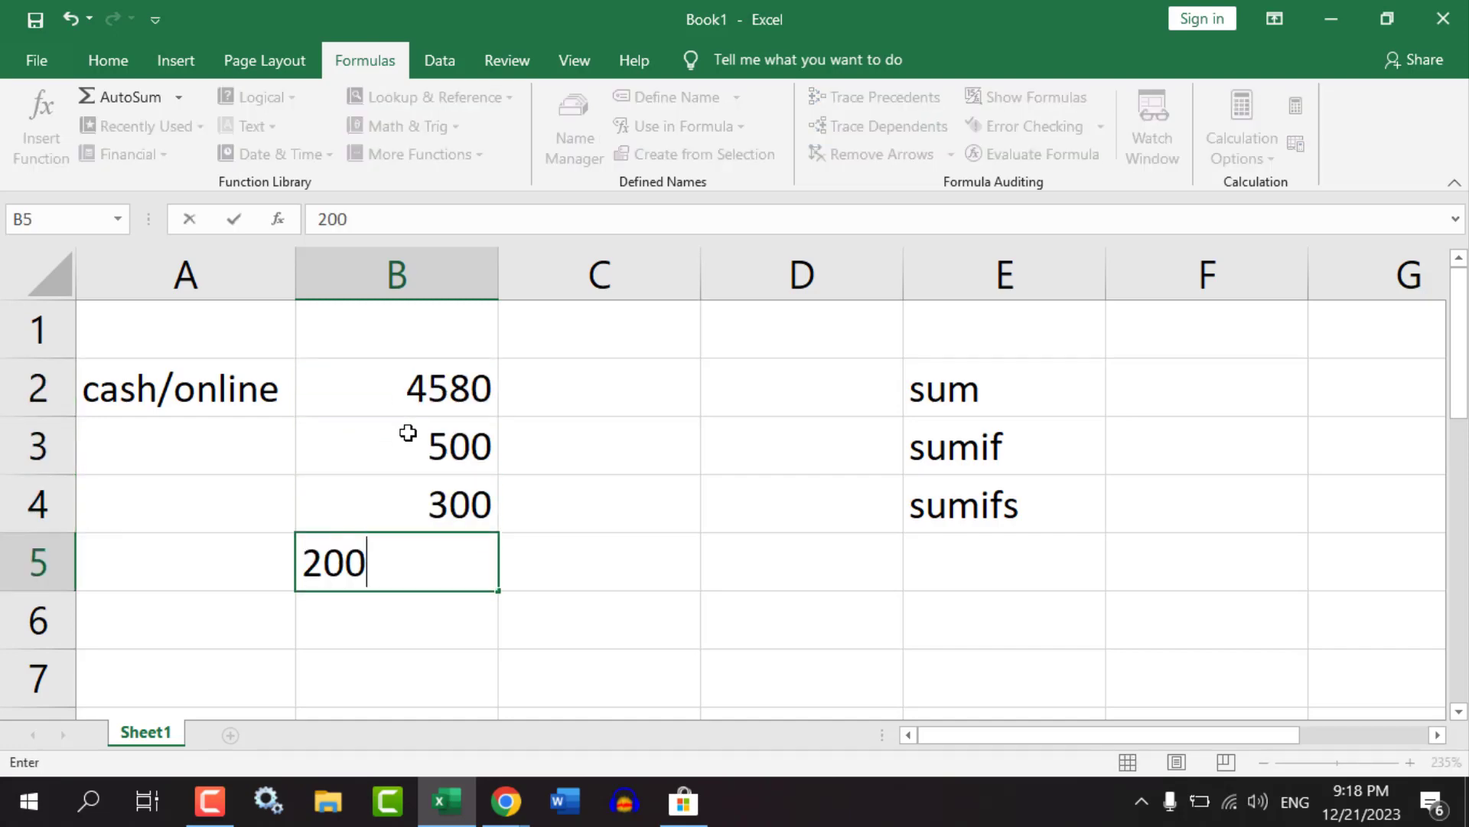
key(Return)
text(800)
key(Return)
text(900)
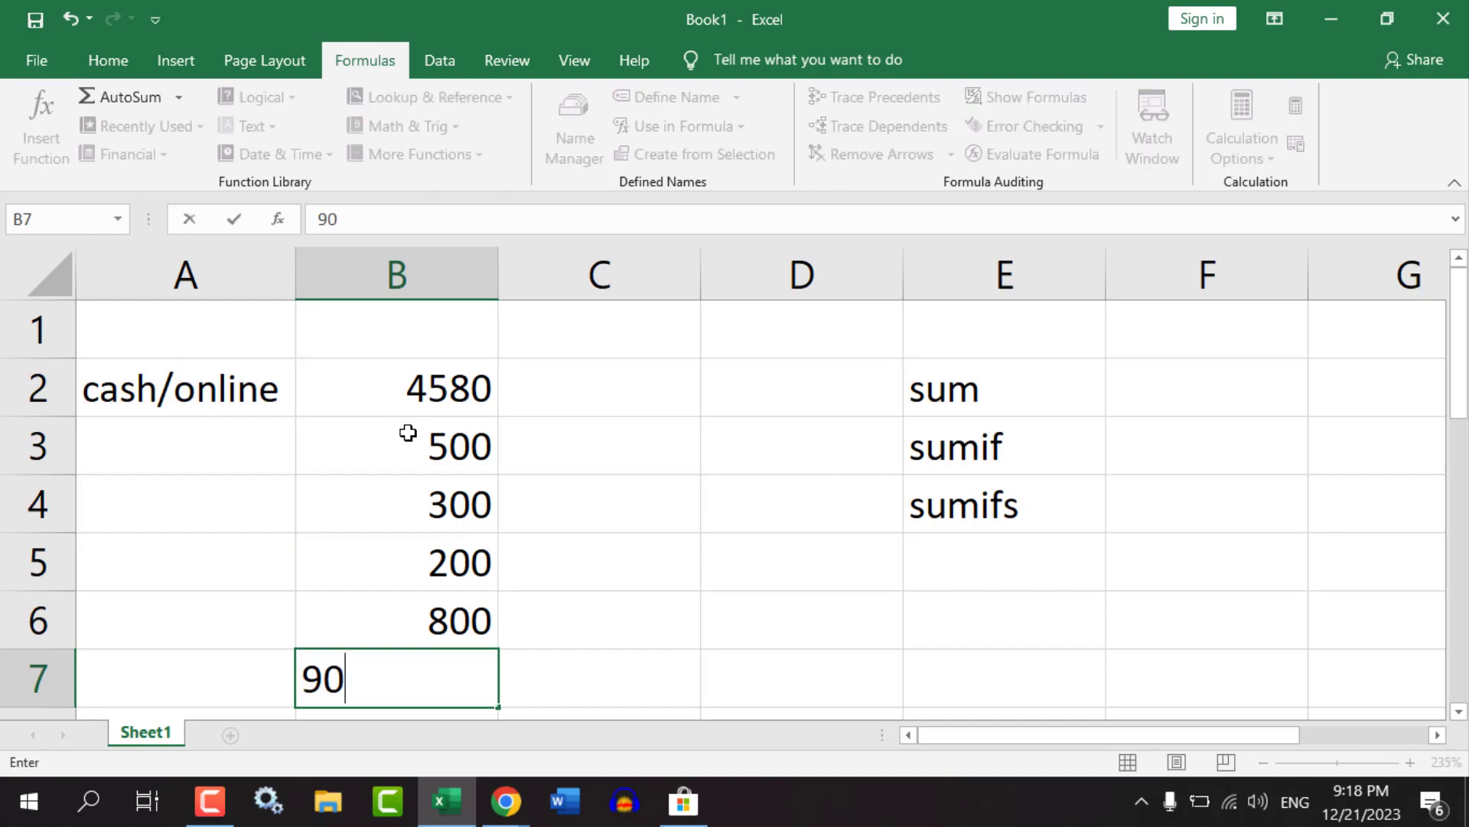
key(Return)
Continue the amounts in B8 to B11 with 700, 80250, 5870 and 5751.
text(70)
key(Return)
text(8)
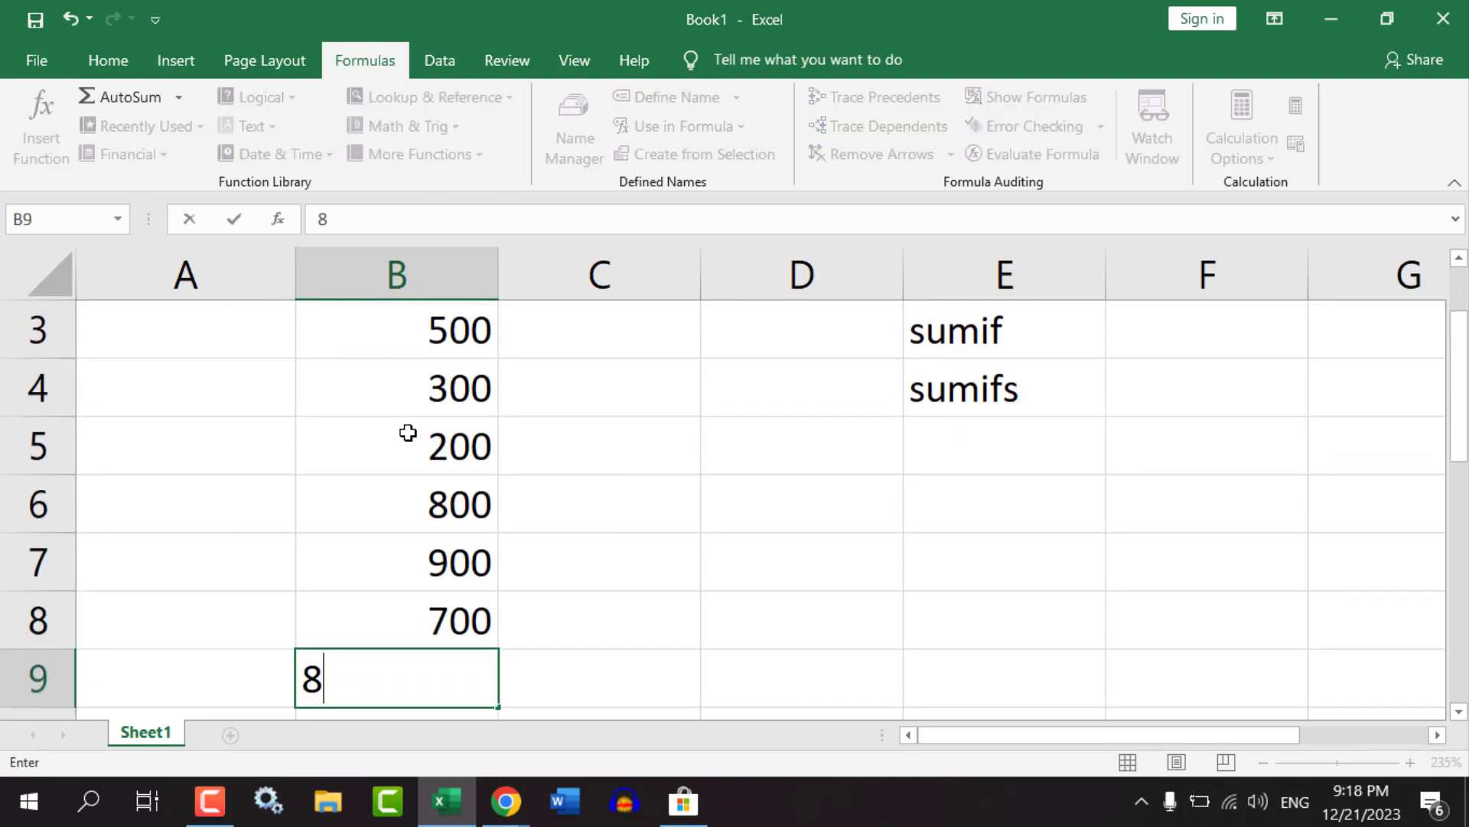
text(0250)
key(Return)
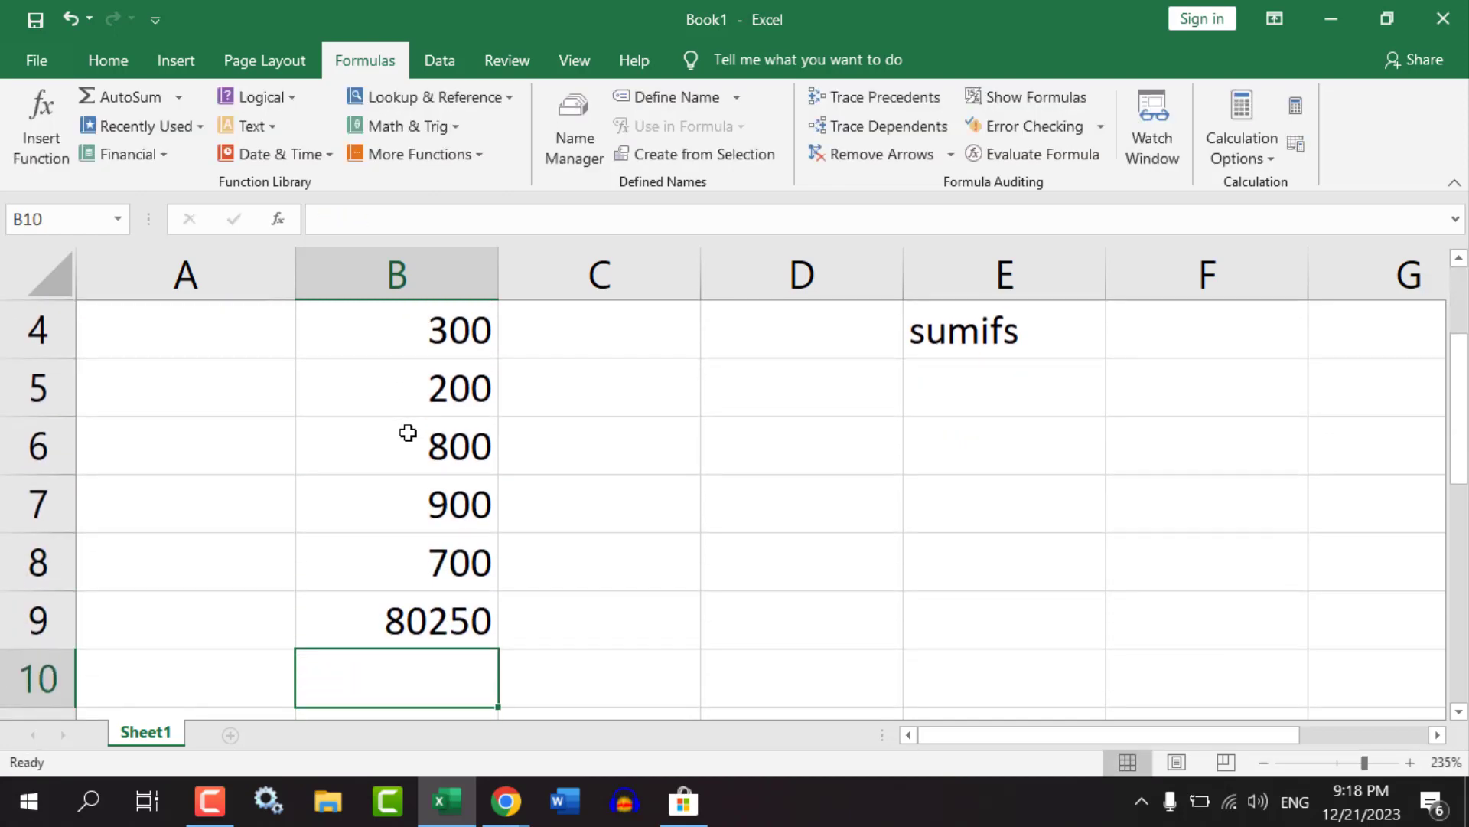
text(5870)
key(Return)
text(57)
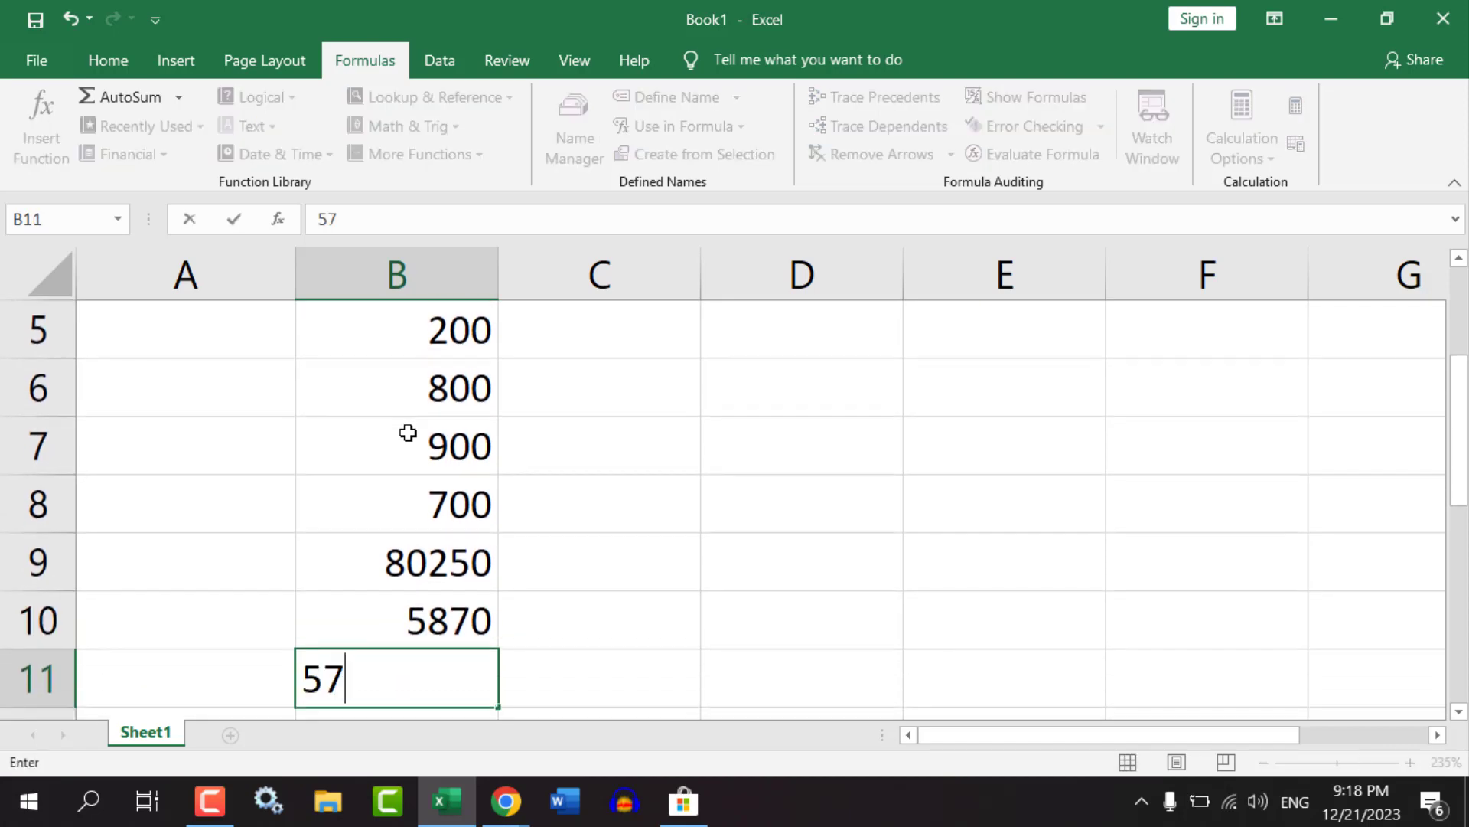
text(5140)
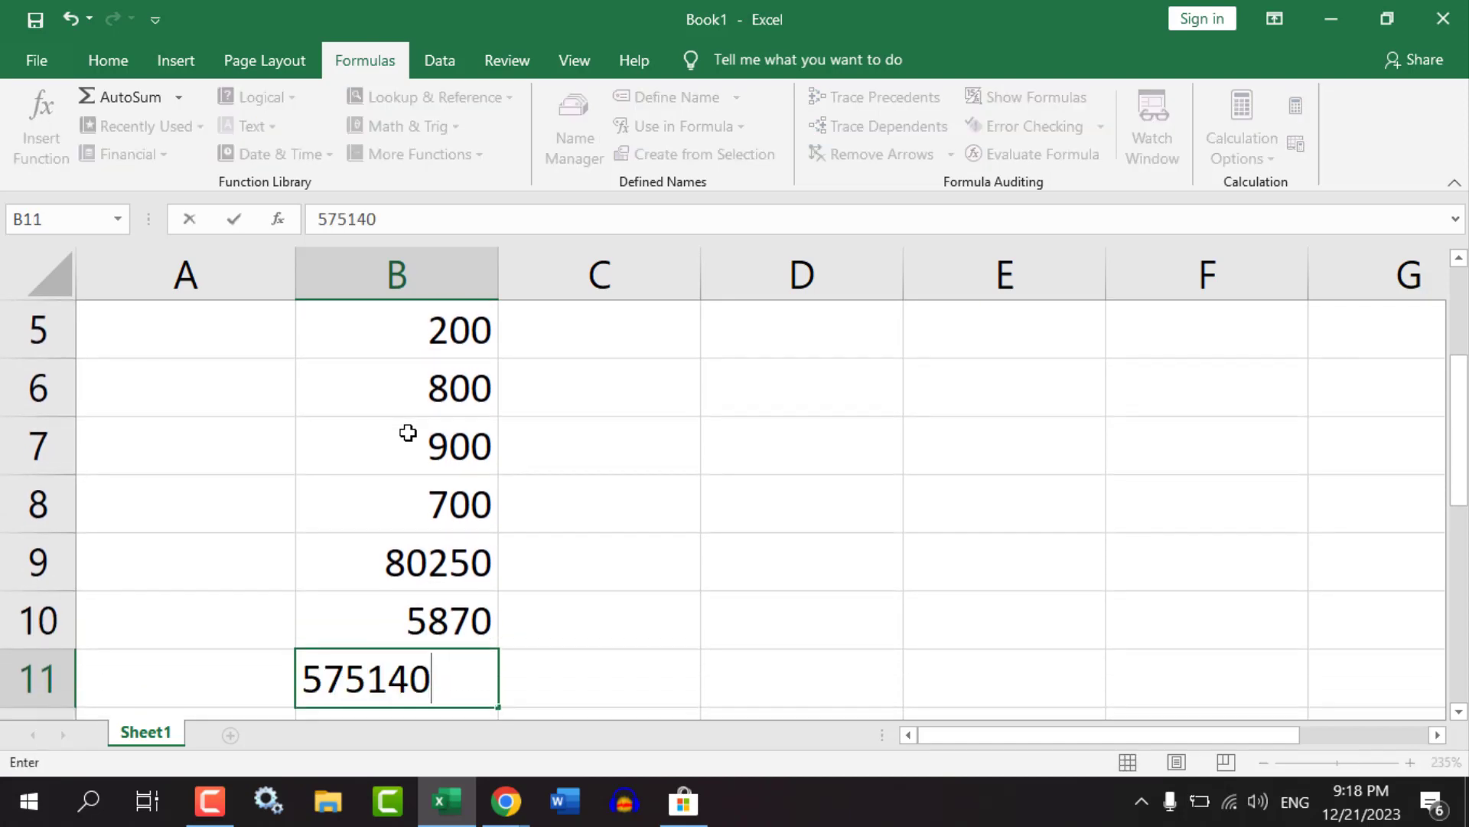
key(BackSpace)
key(BackSpace)
key(Return)
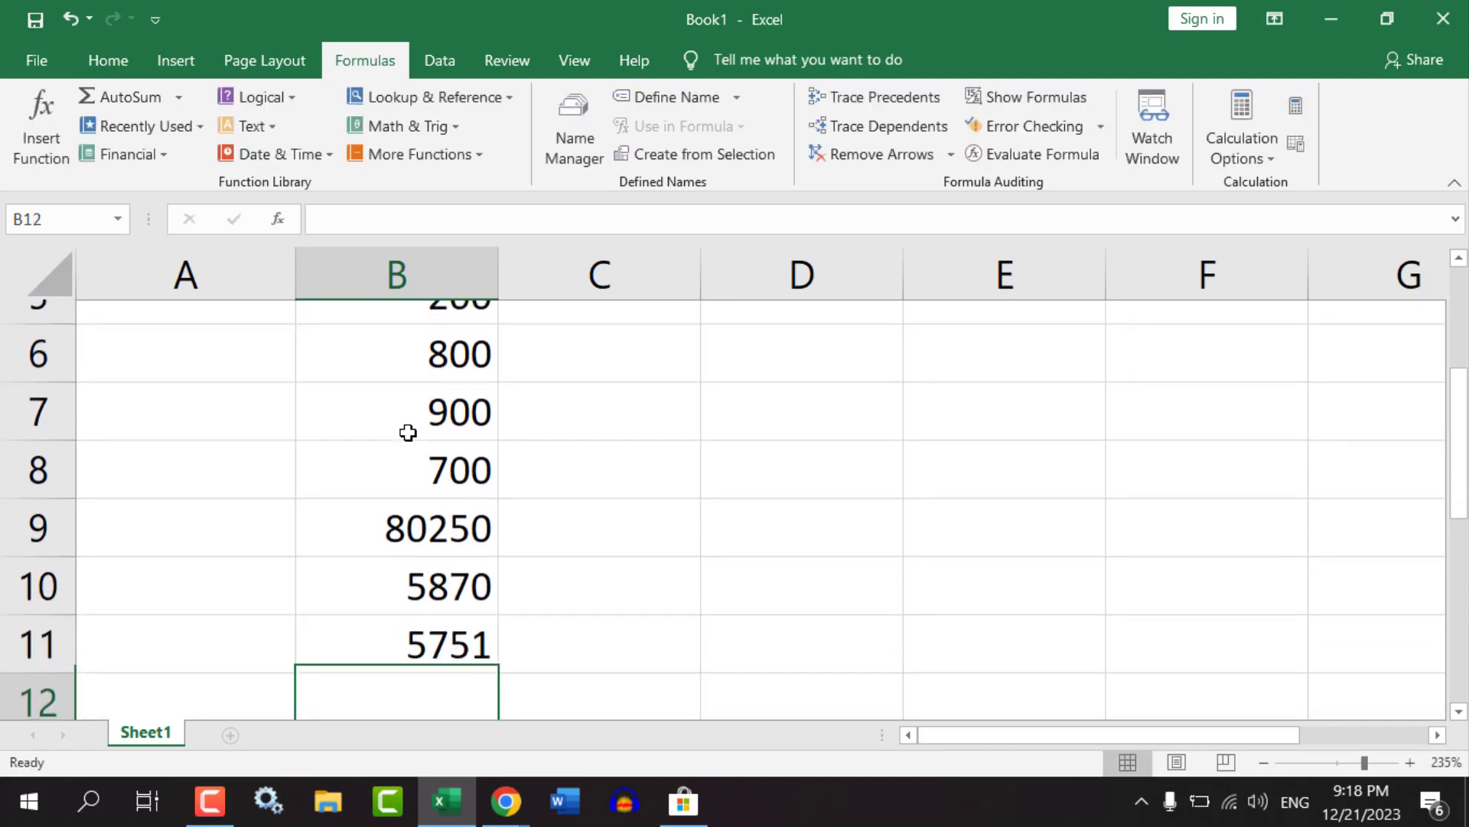
scroll(448, 499, up, 2)
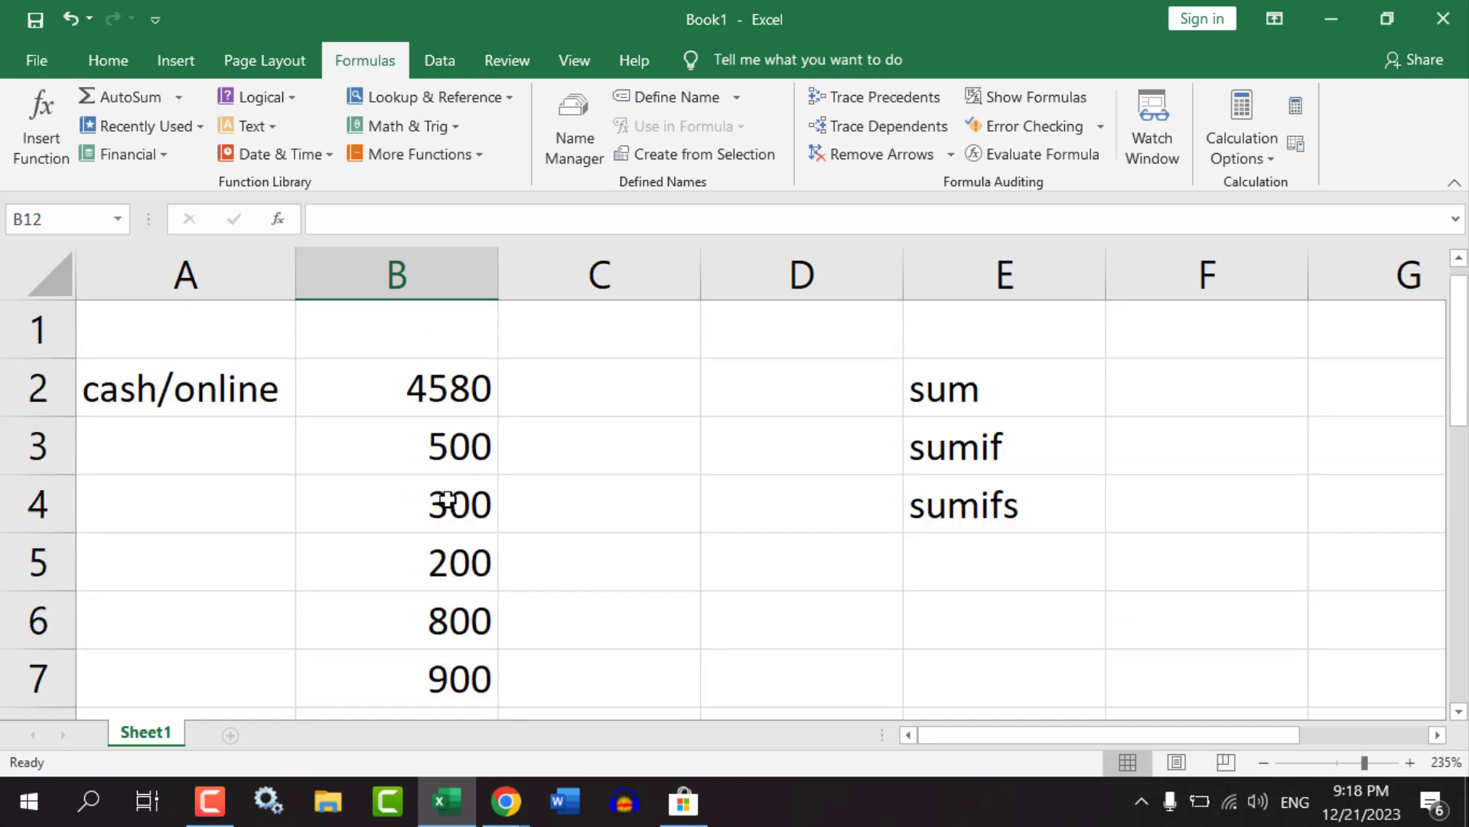
Save the workbook to the Desktop as Book1, replacing the existing file.
click(205, 458)
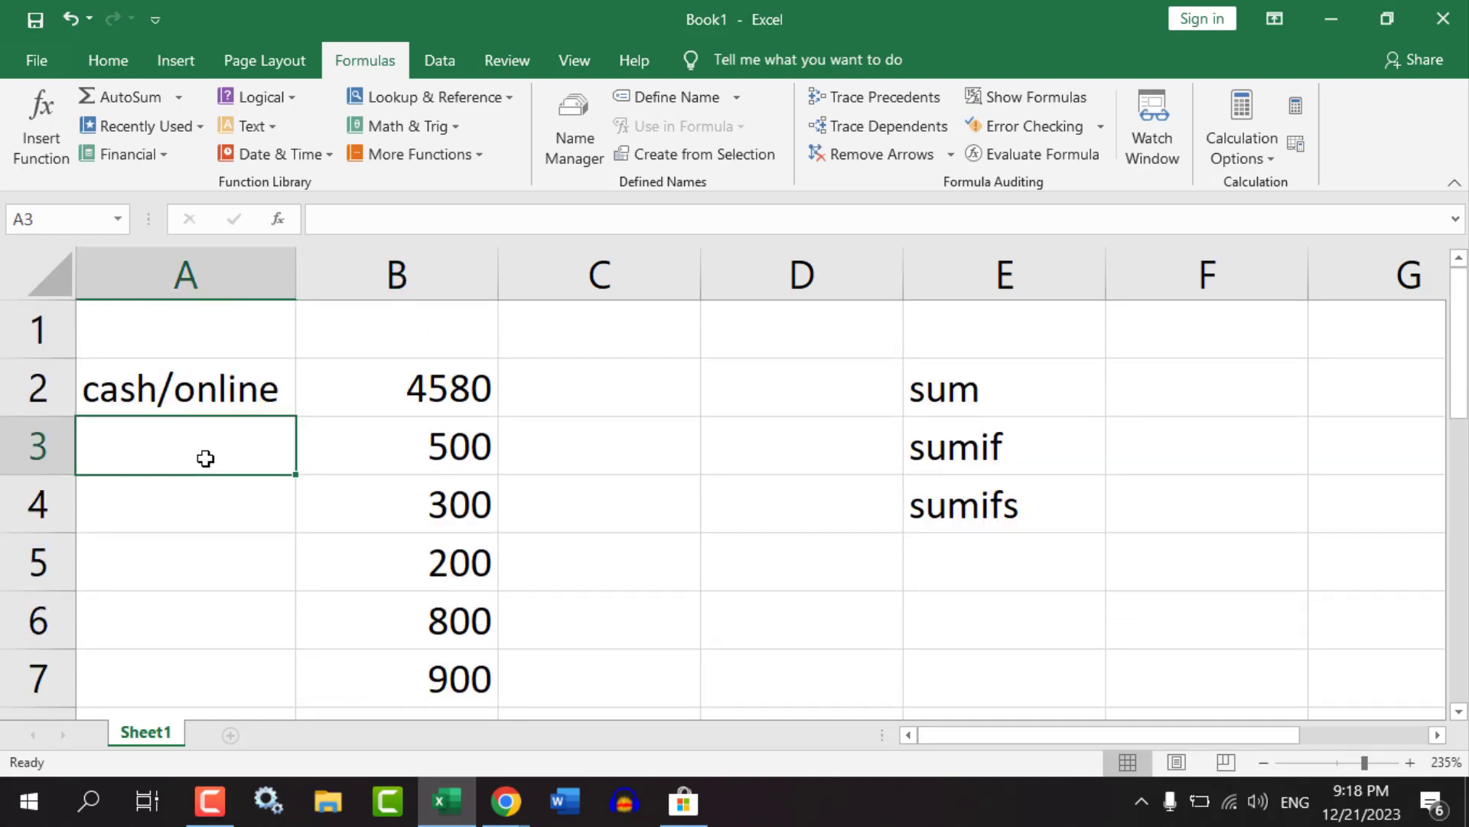
key(ctrl+s)
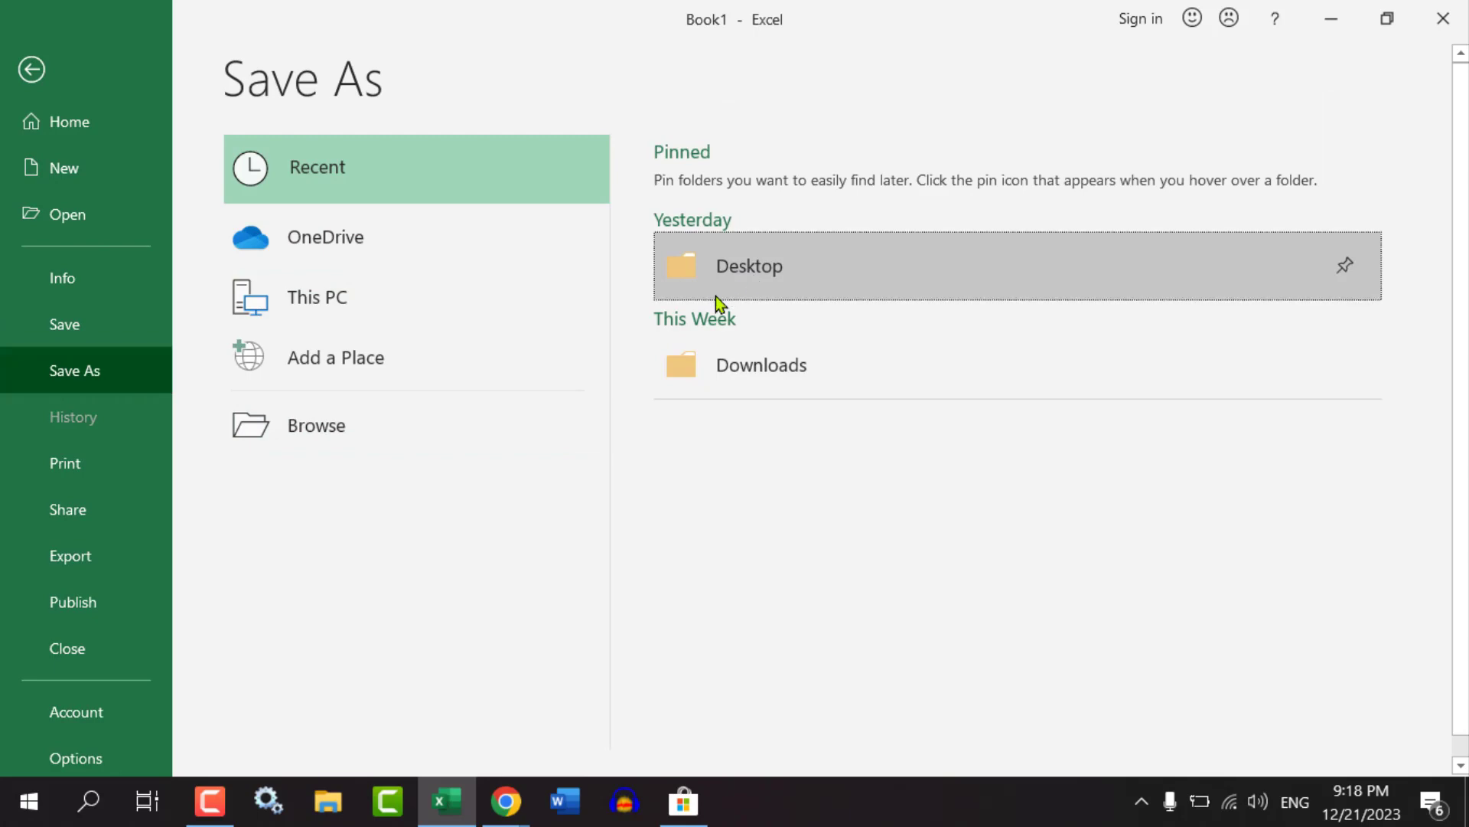
click(717, 299)
click(562, 585)
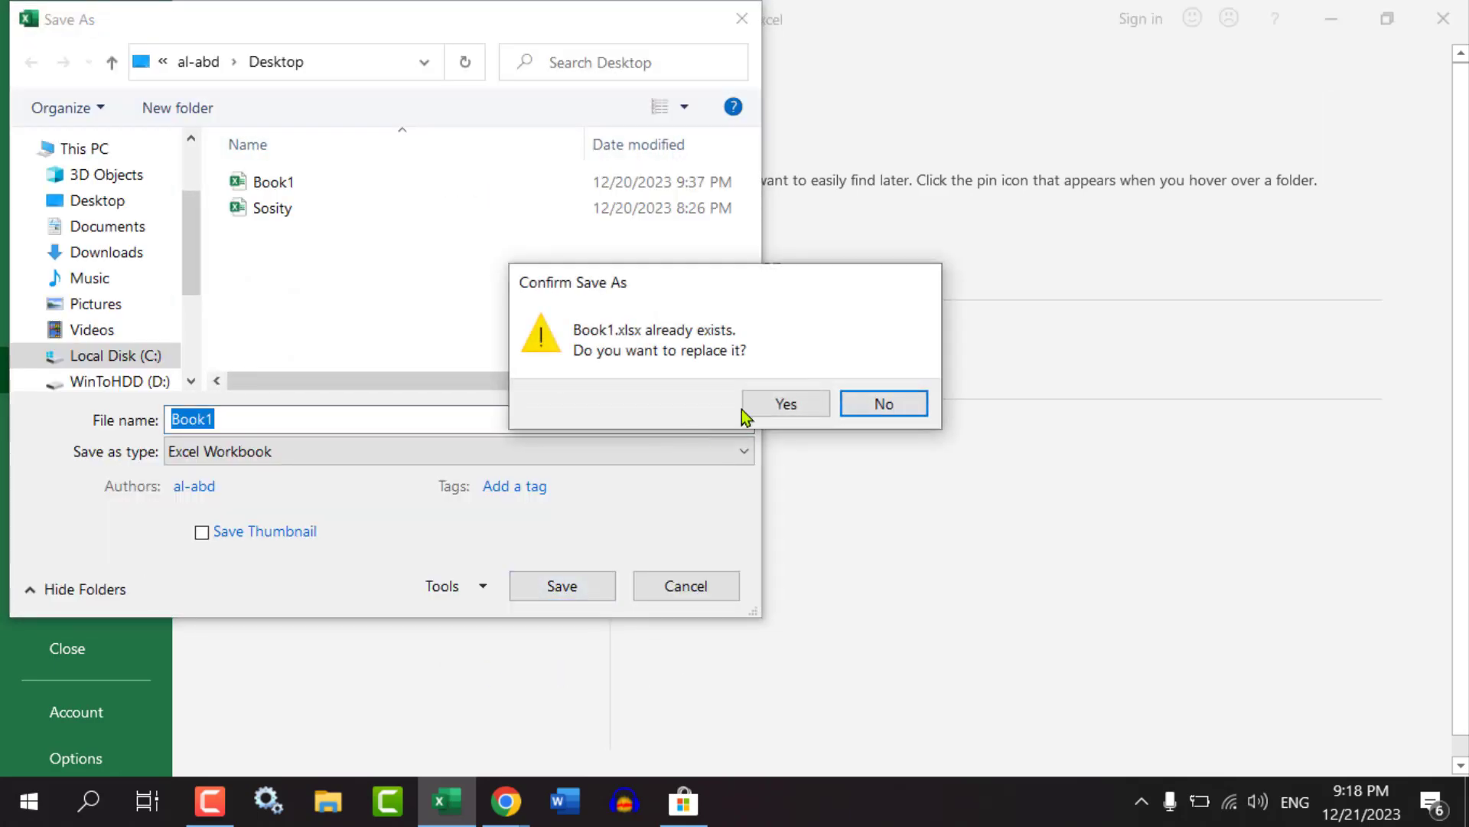
click(744, 407)
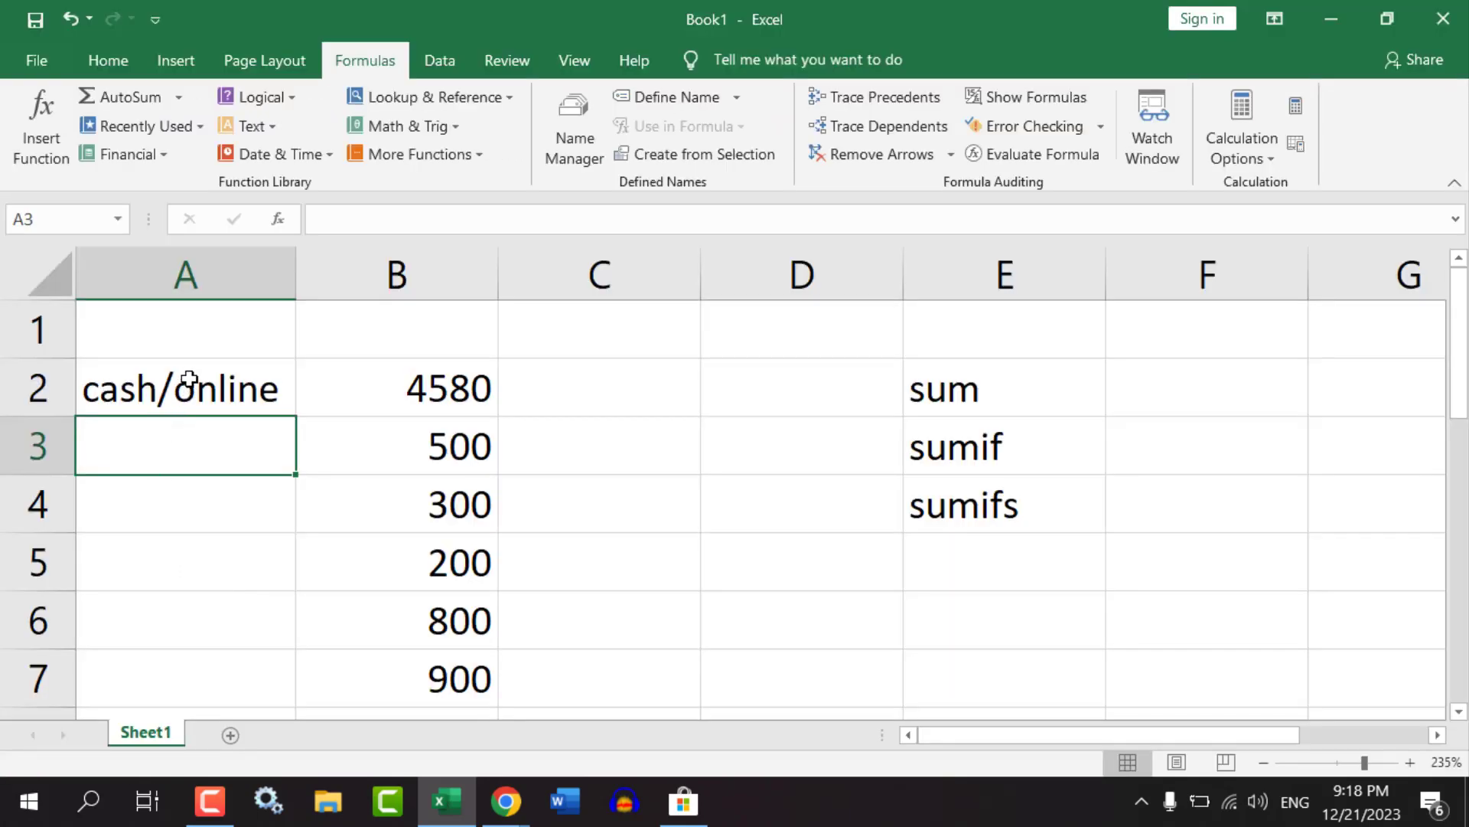
click(189, 379)
click(183, 433)
click(184, 506)
click(189, 574)
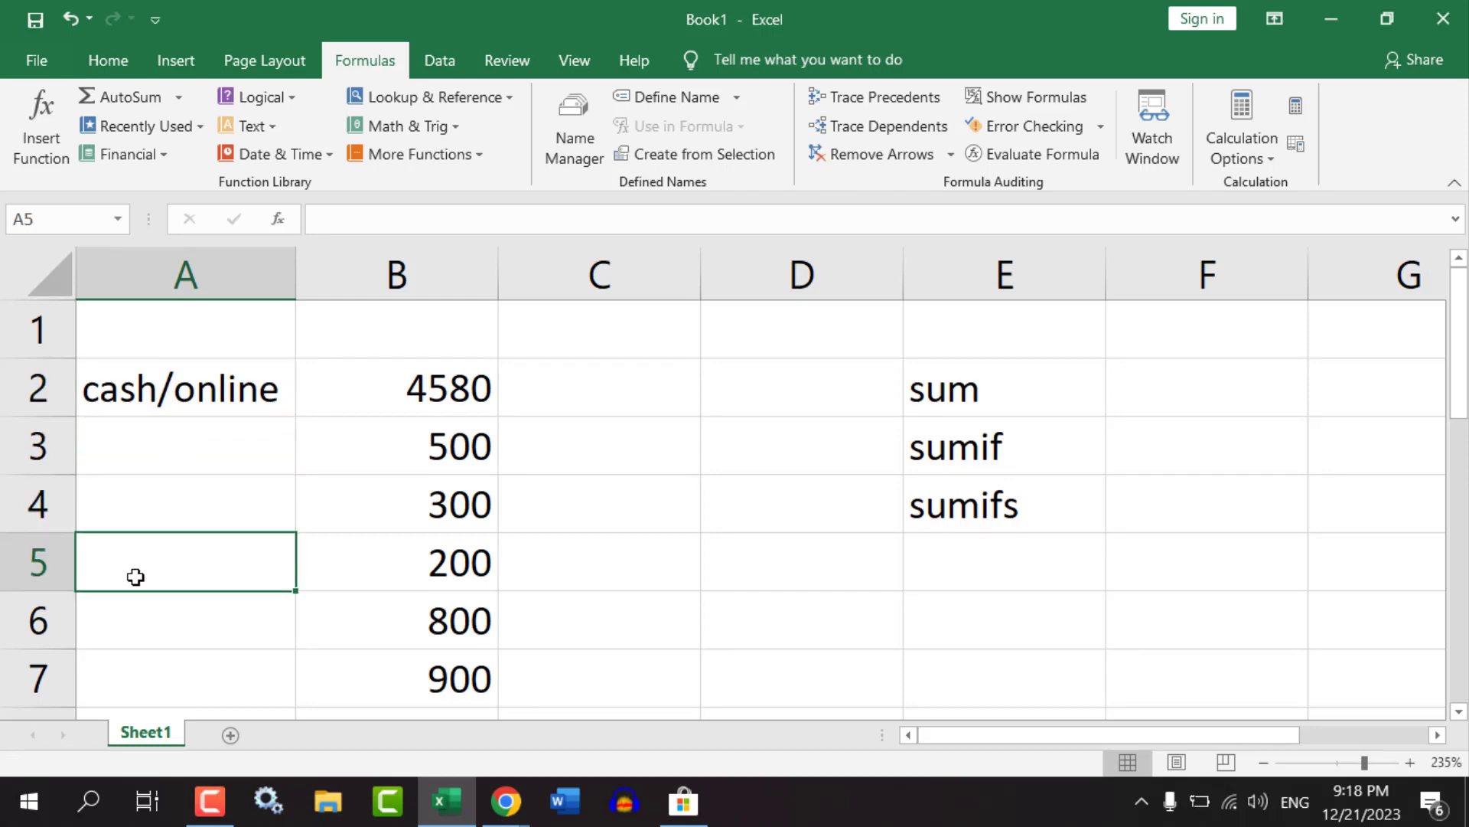
click(168, 630)
drag(174, 459, 207, 482)
scroll(334, 593, up, 3)
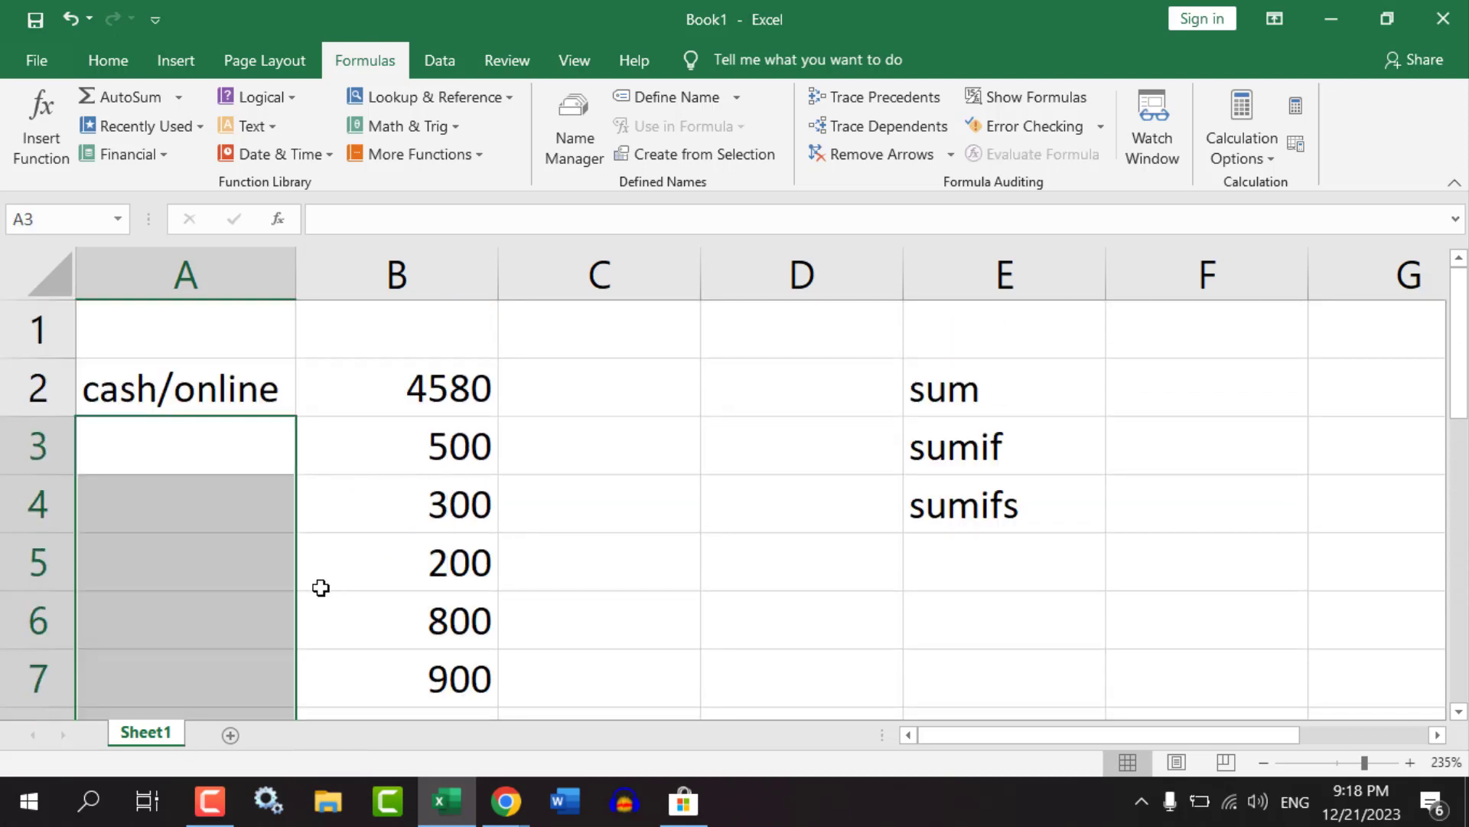
click(237, 457)
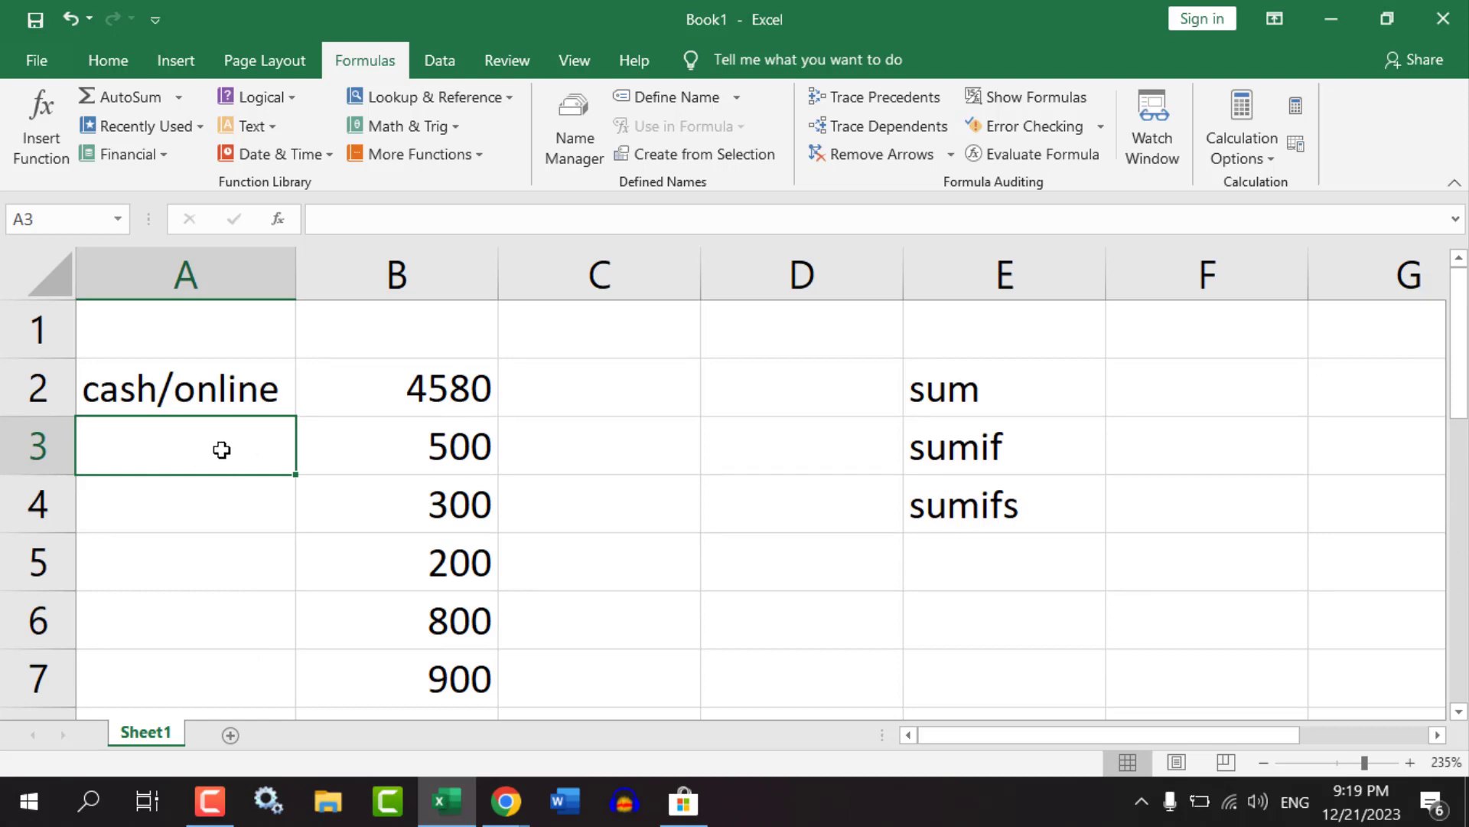
drag(167, 446, 159, 492)
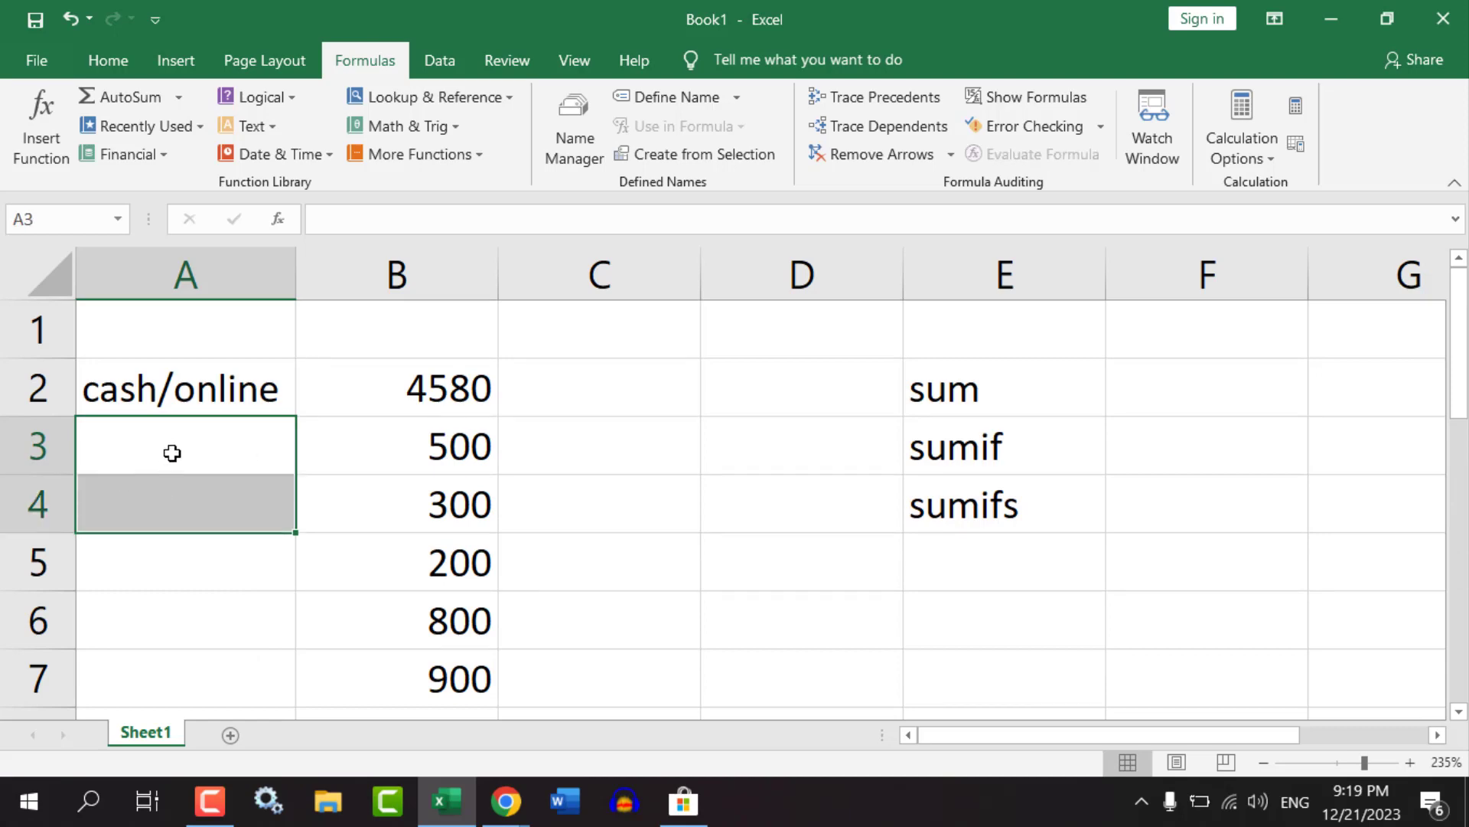
click(178, 453)
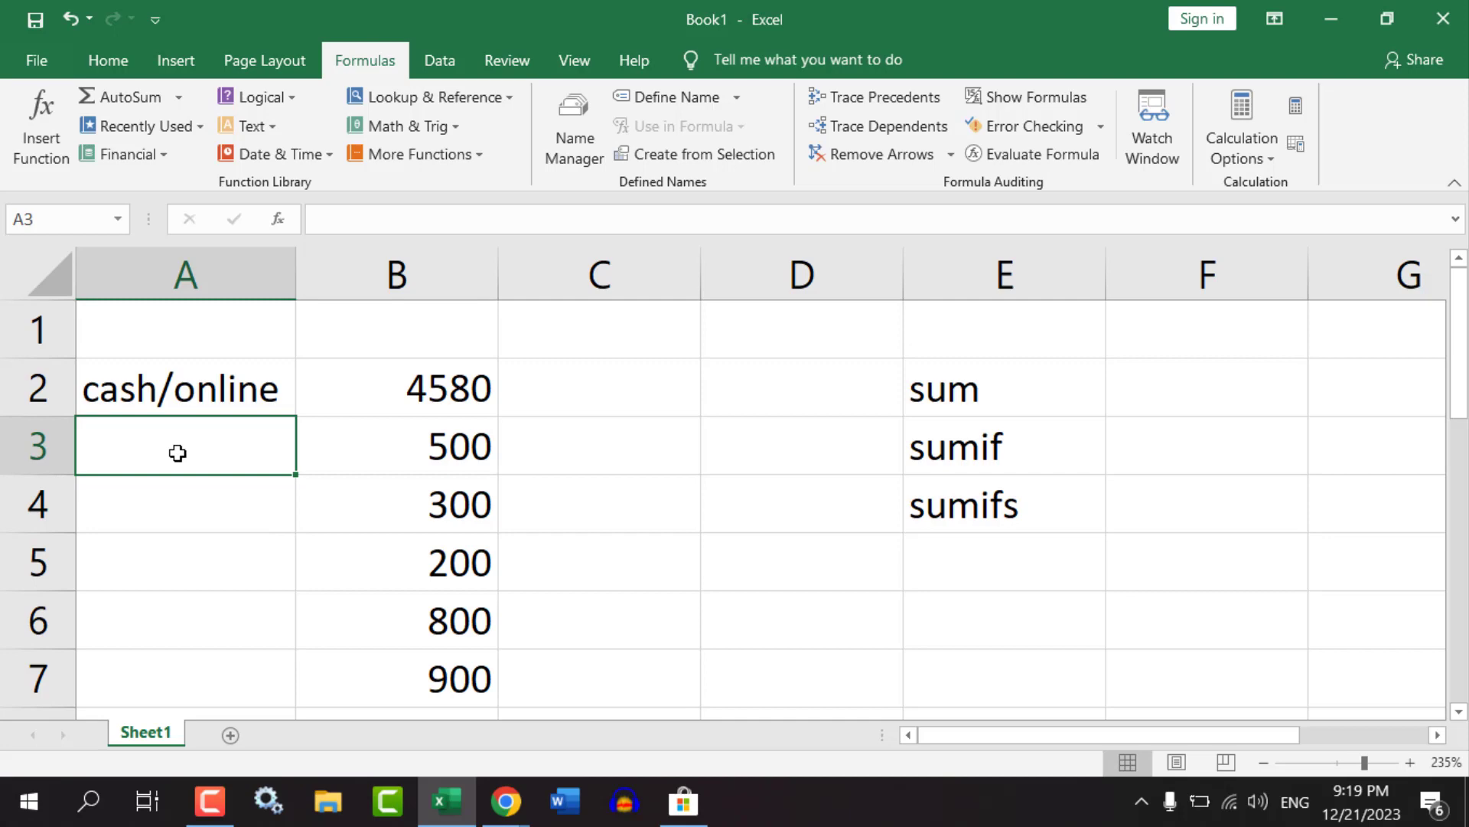
click(154, 508)
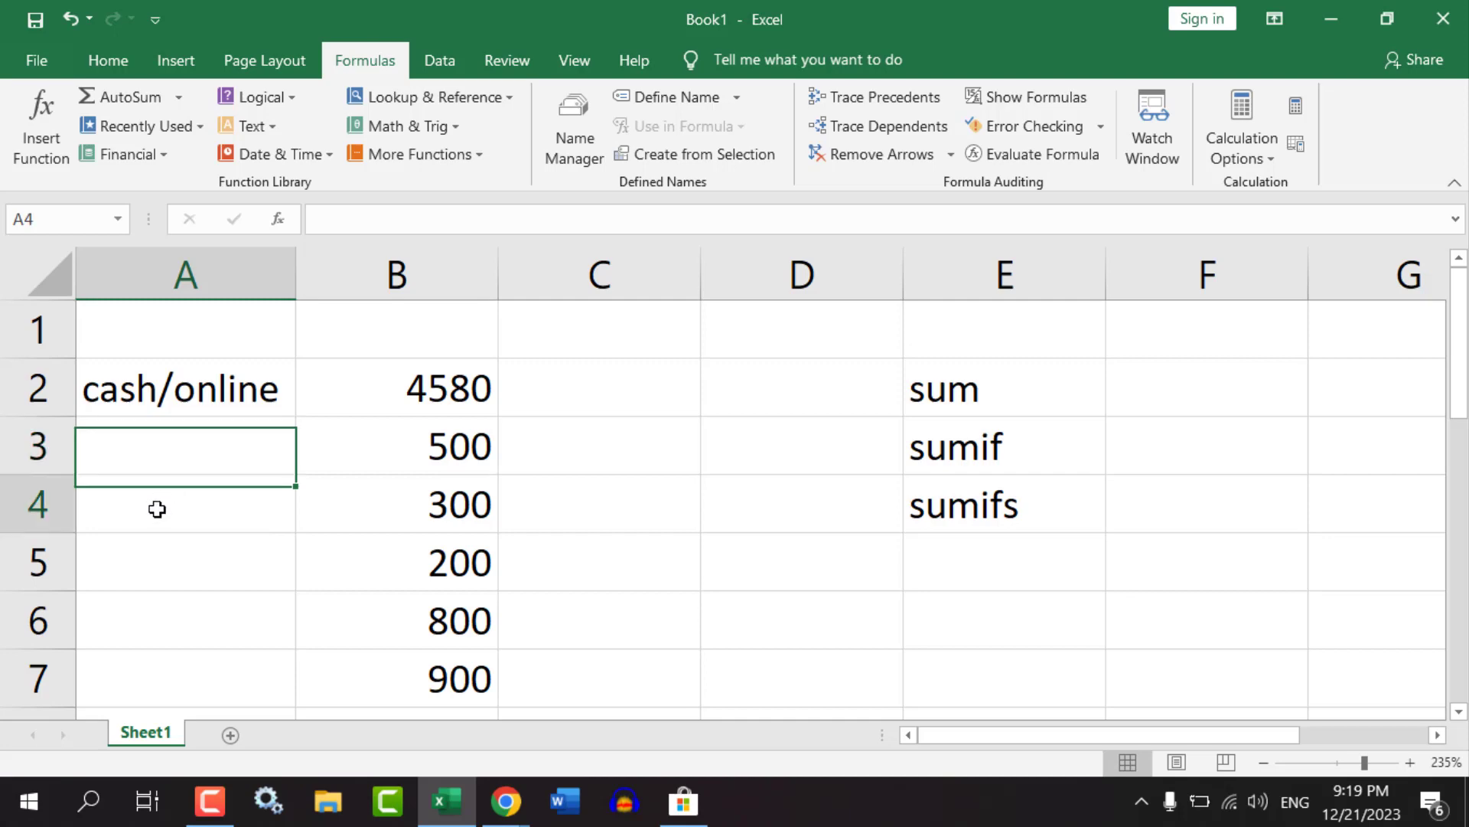
click(142, 570)
click(187, 641)
click(217, 685)
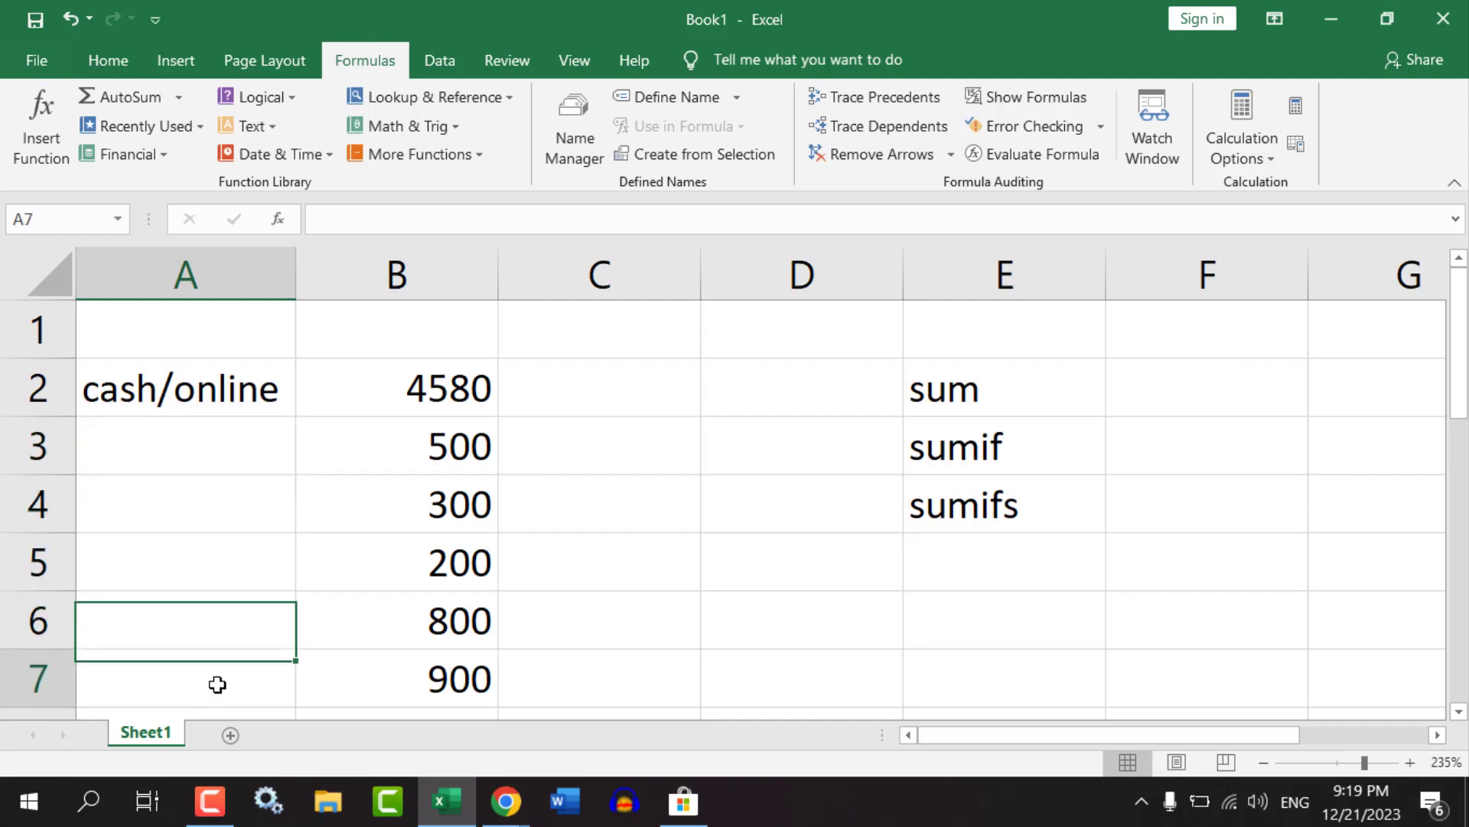
click(233, 451)
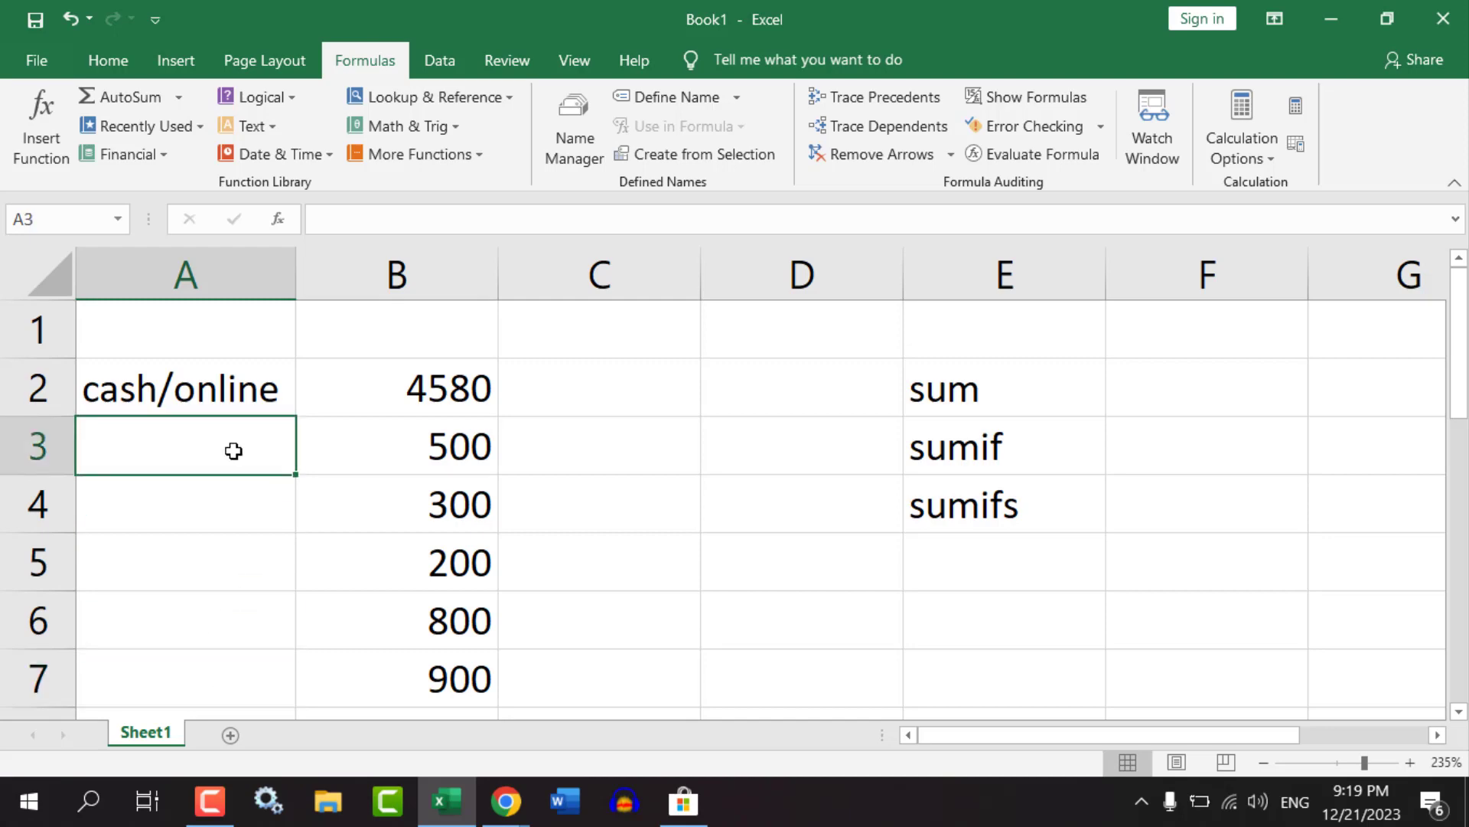
Enter cash in cell A3 and online in cell A4 beneath the cash/online label.
scroll(172, 596, down, 1)
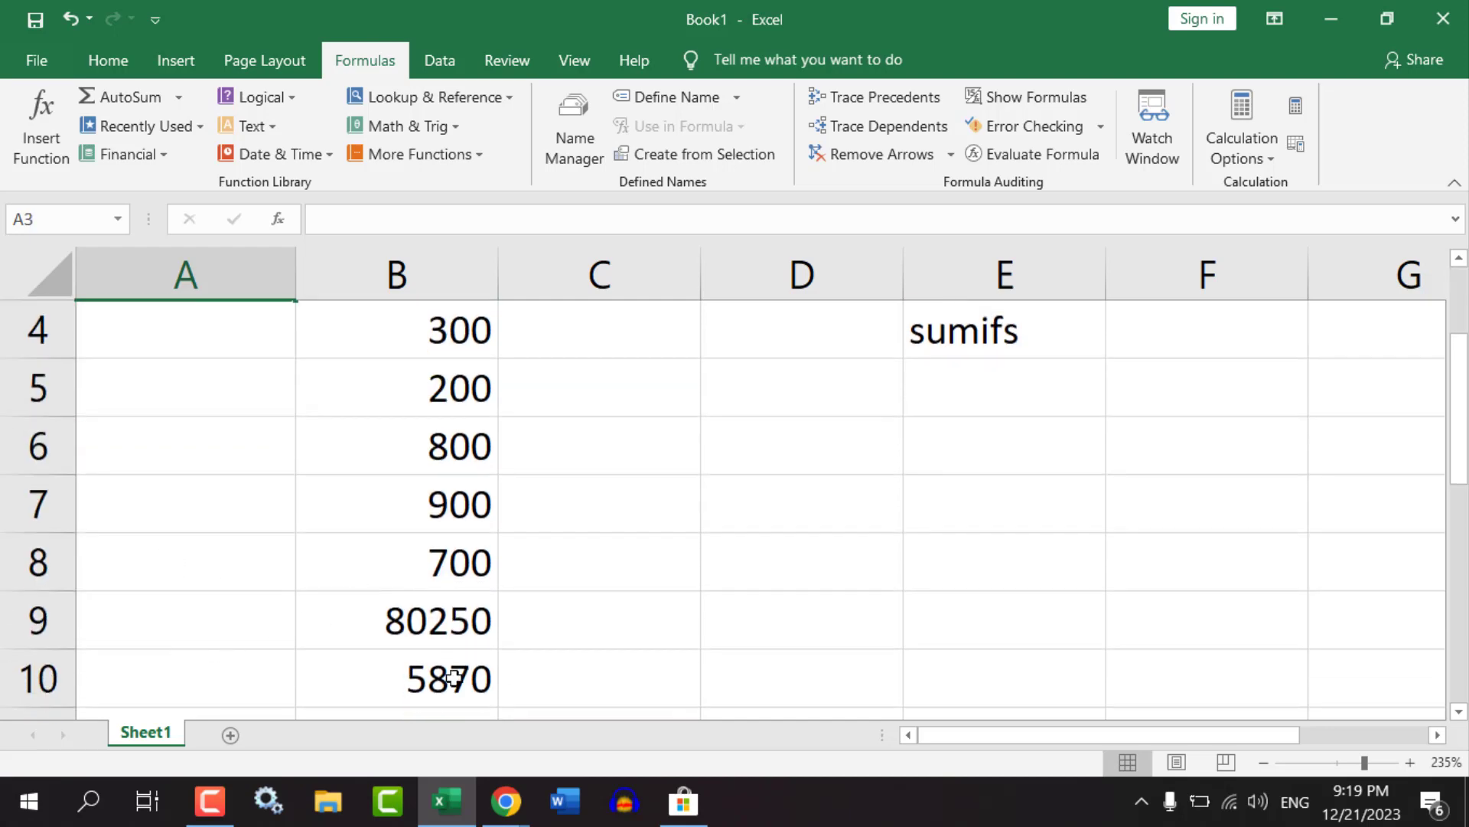
drag(453, 677, 111, 673)
scroll(381, 617, up, 1)
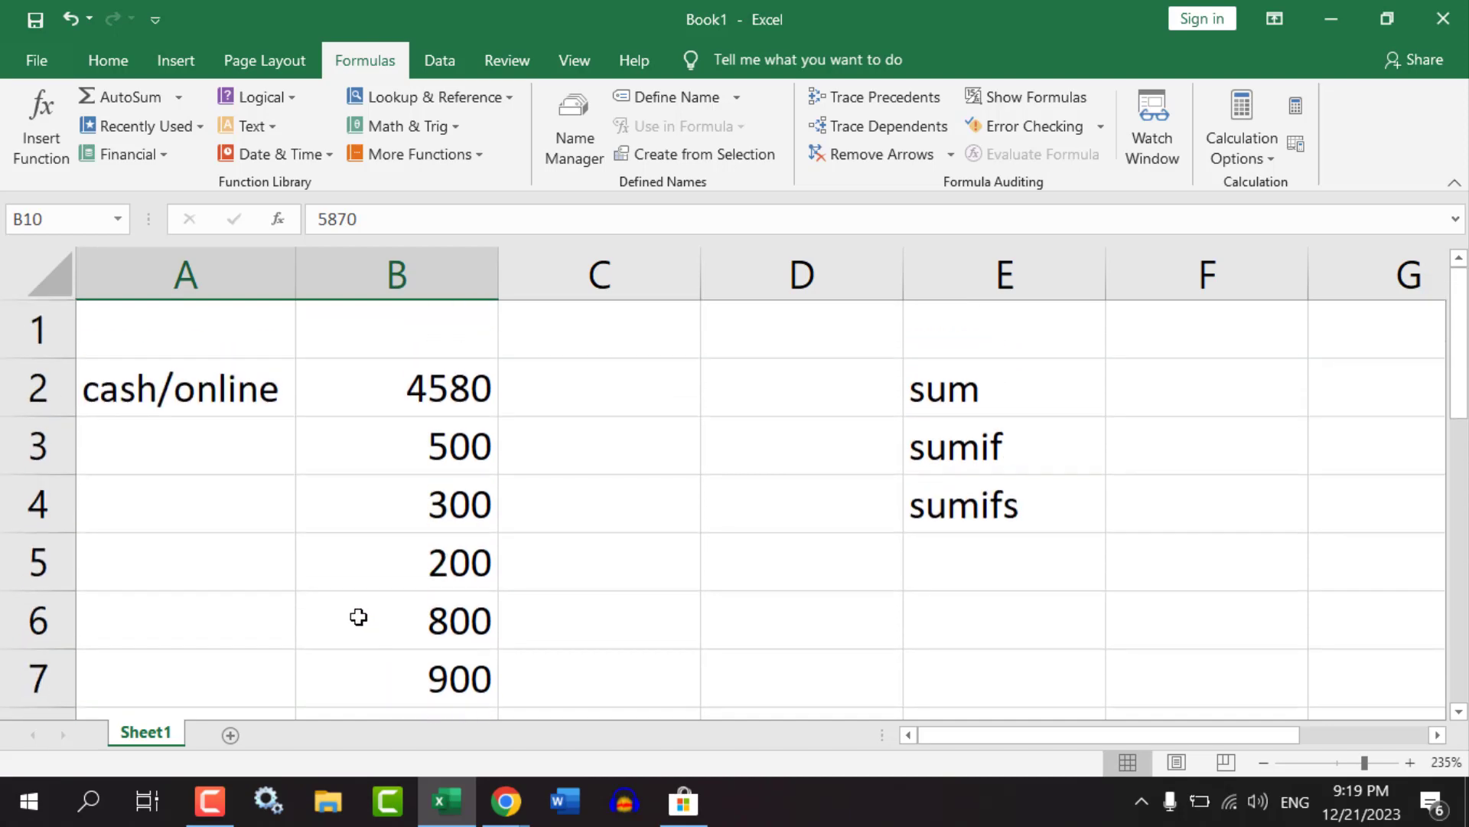
click(234, 387)
click(228, 468)
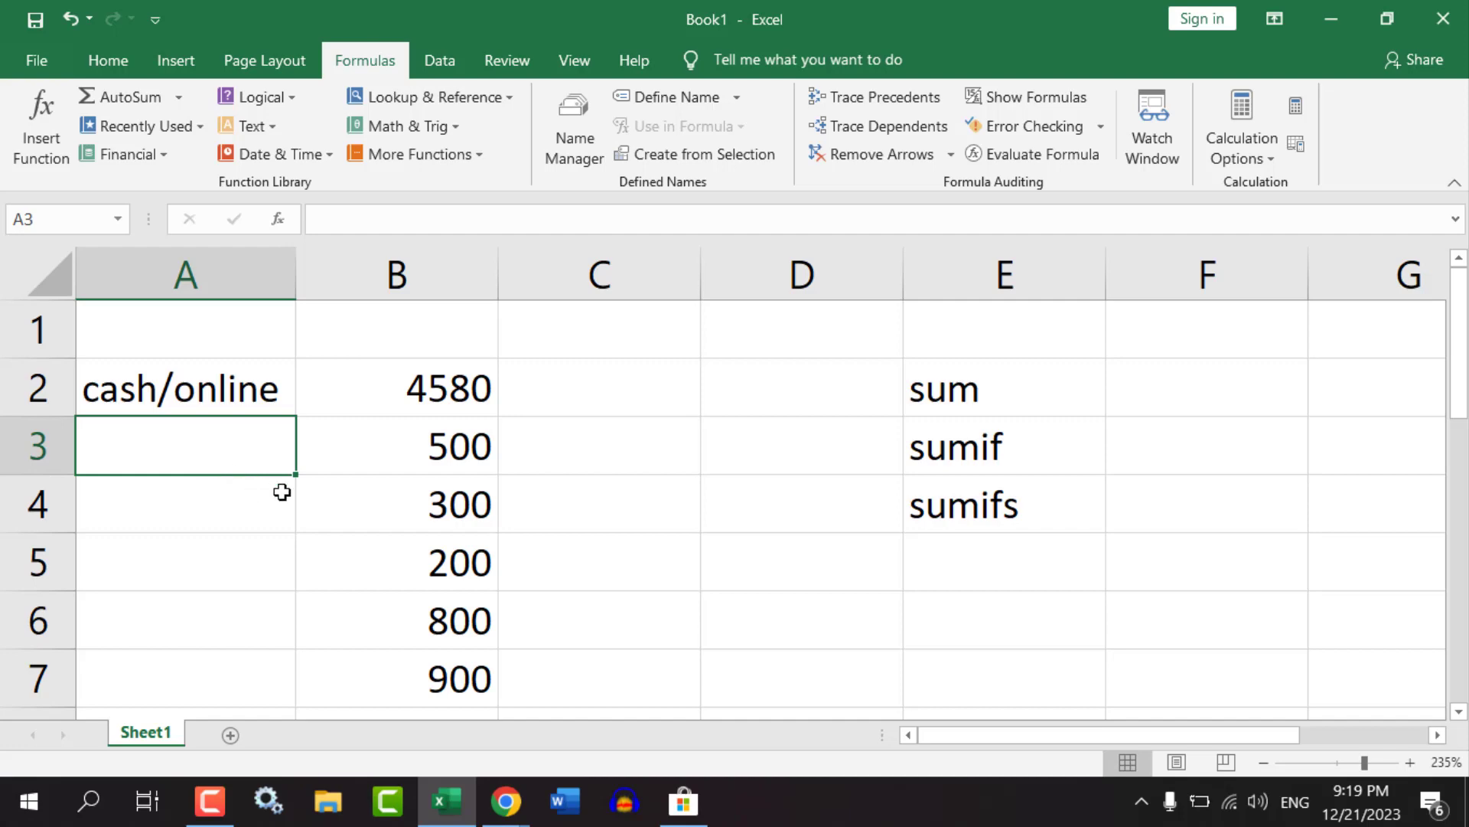
text(ca)
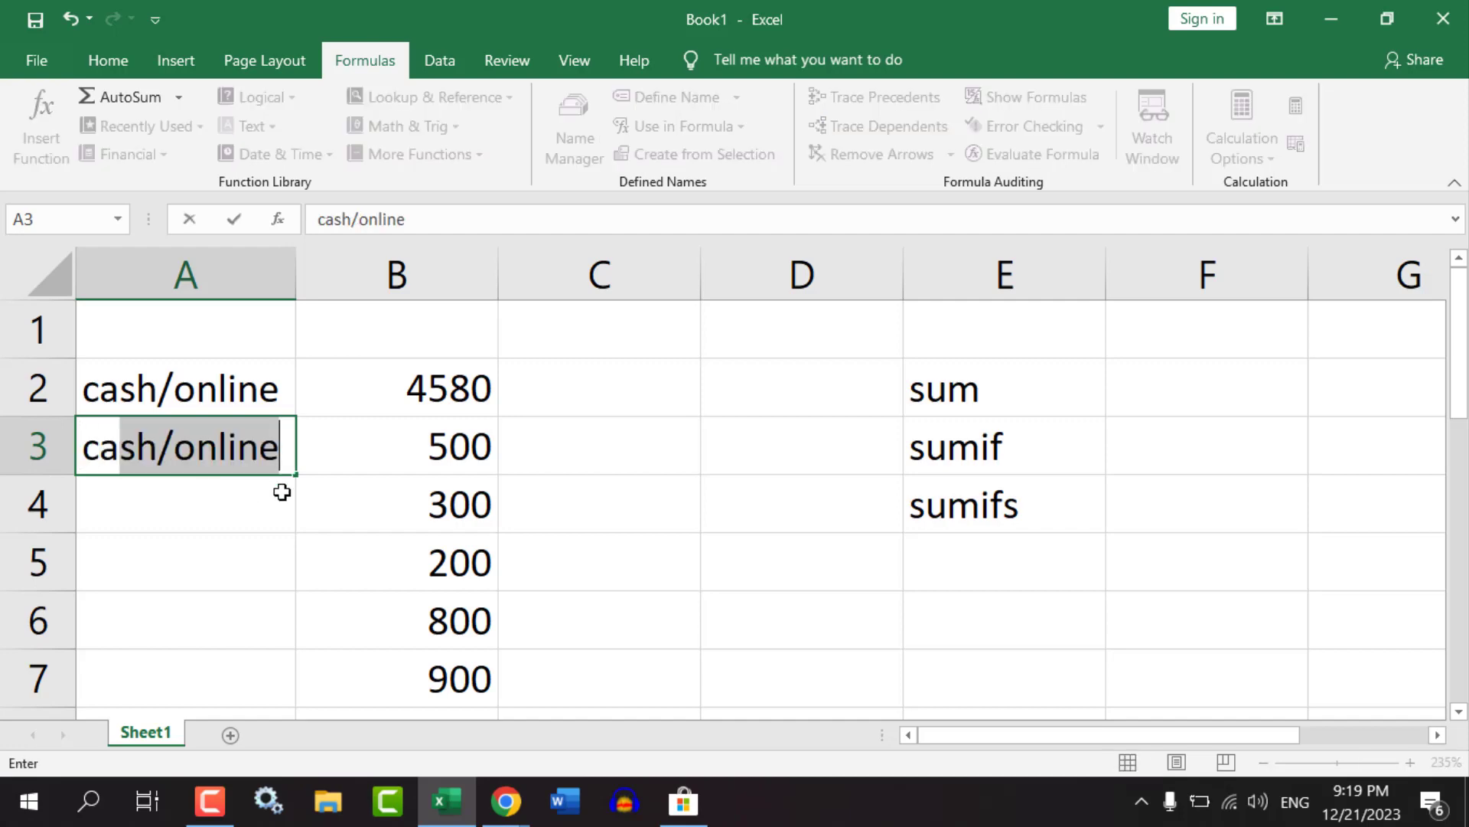
text(sh)
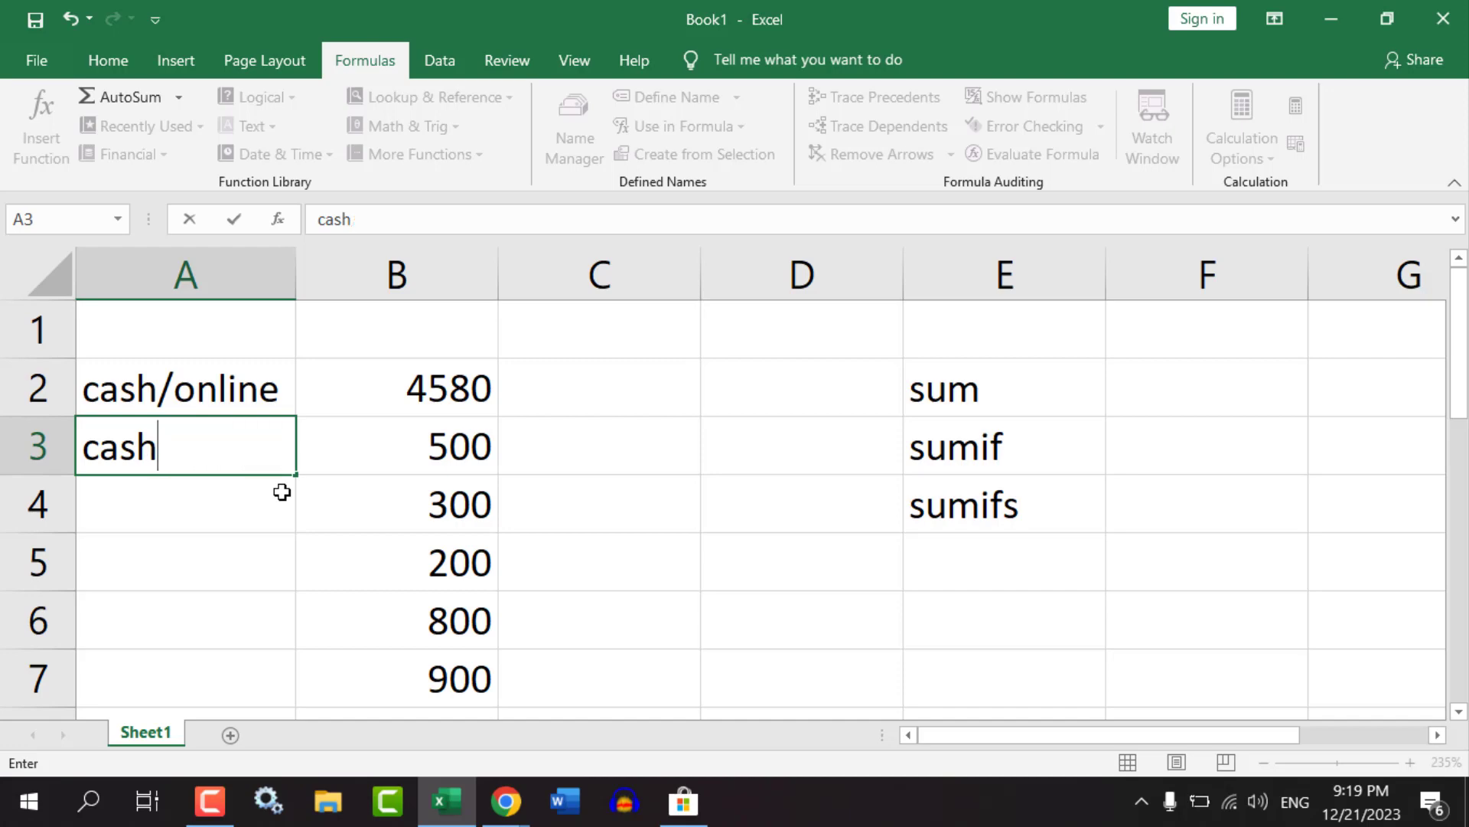
key(Return)
text(online)
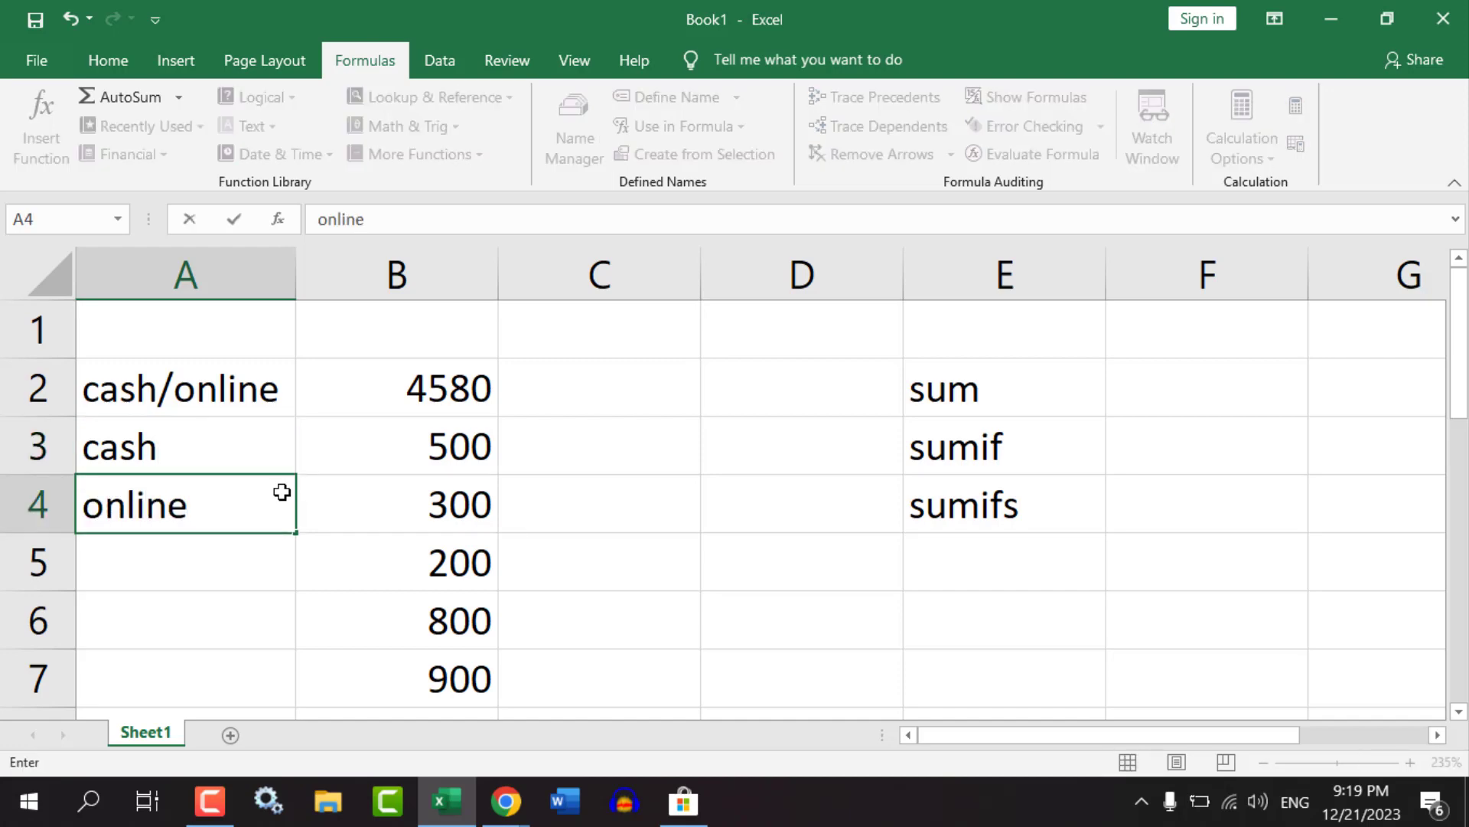
key(Return)
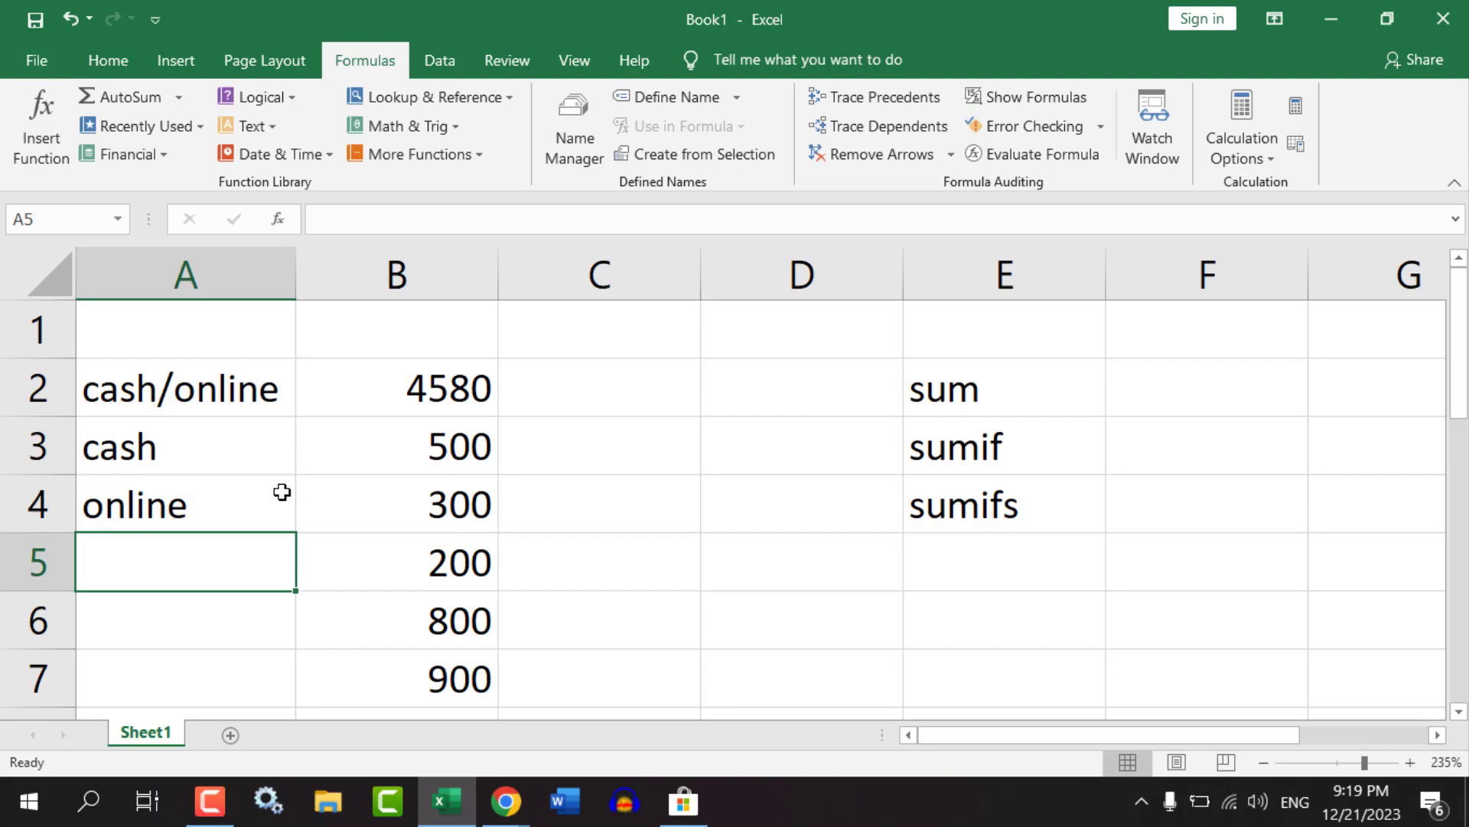
drag(196, 452, 187, 509)
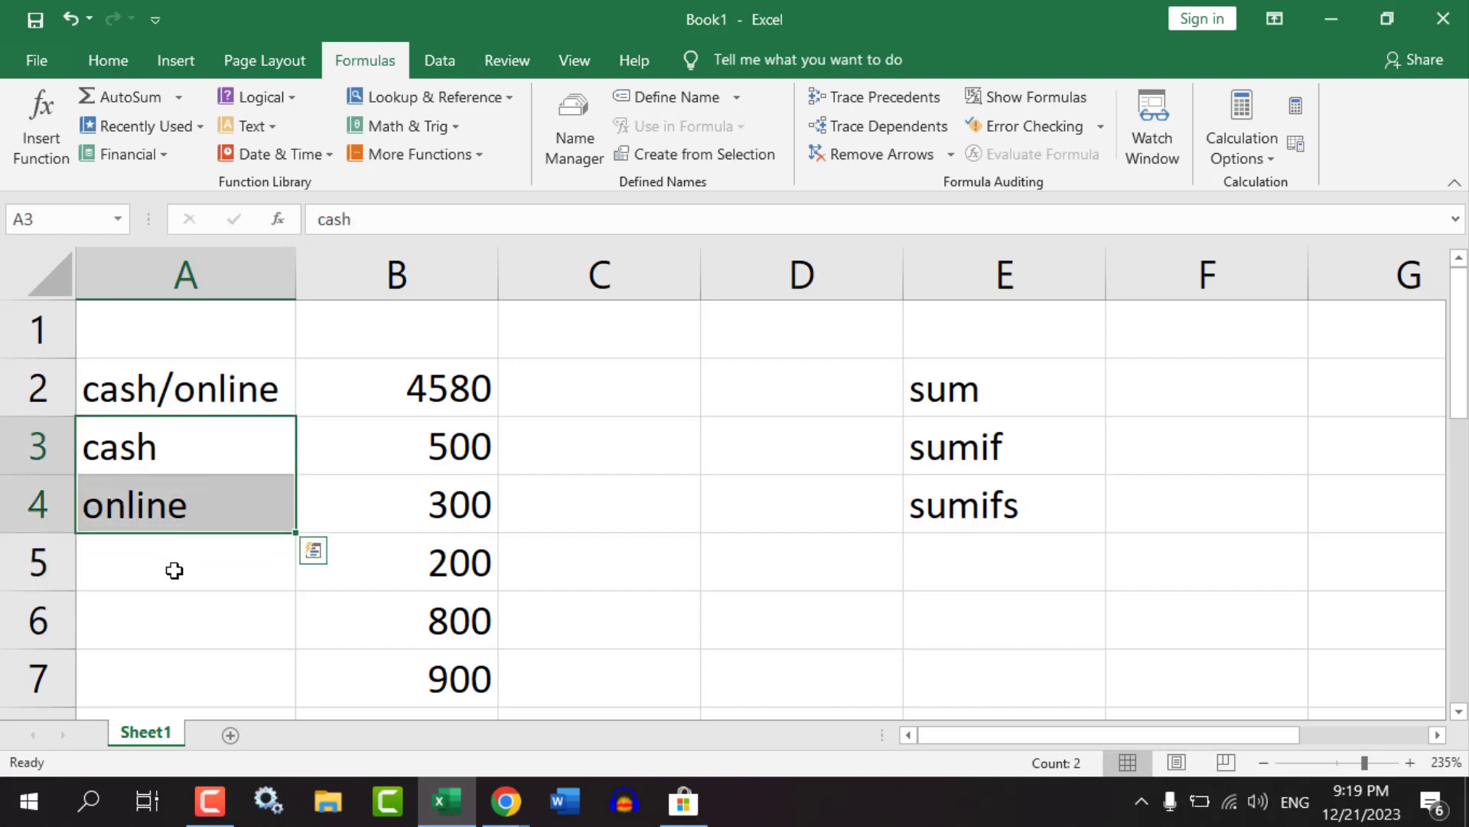
click(173, 567)
key(Up)
key(Up)
key(Up)
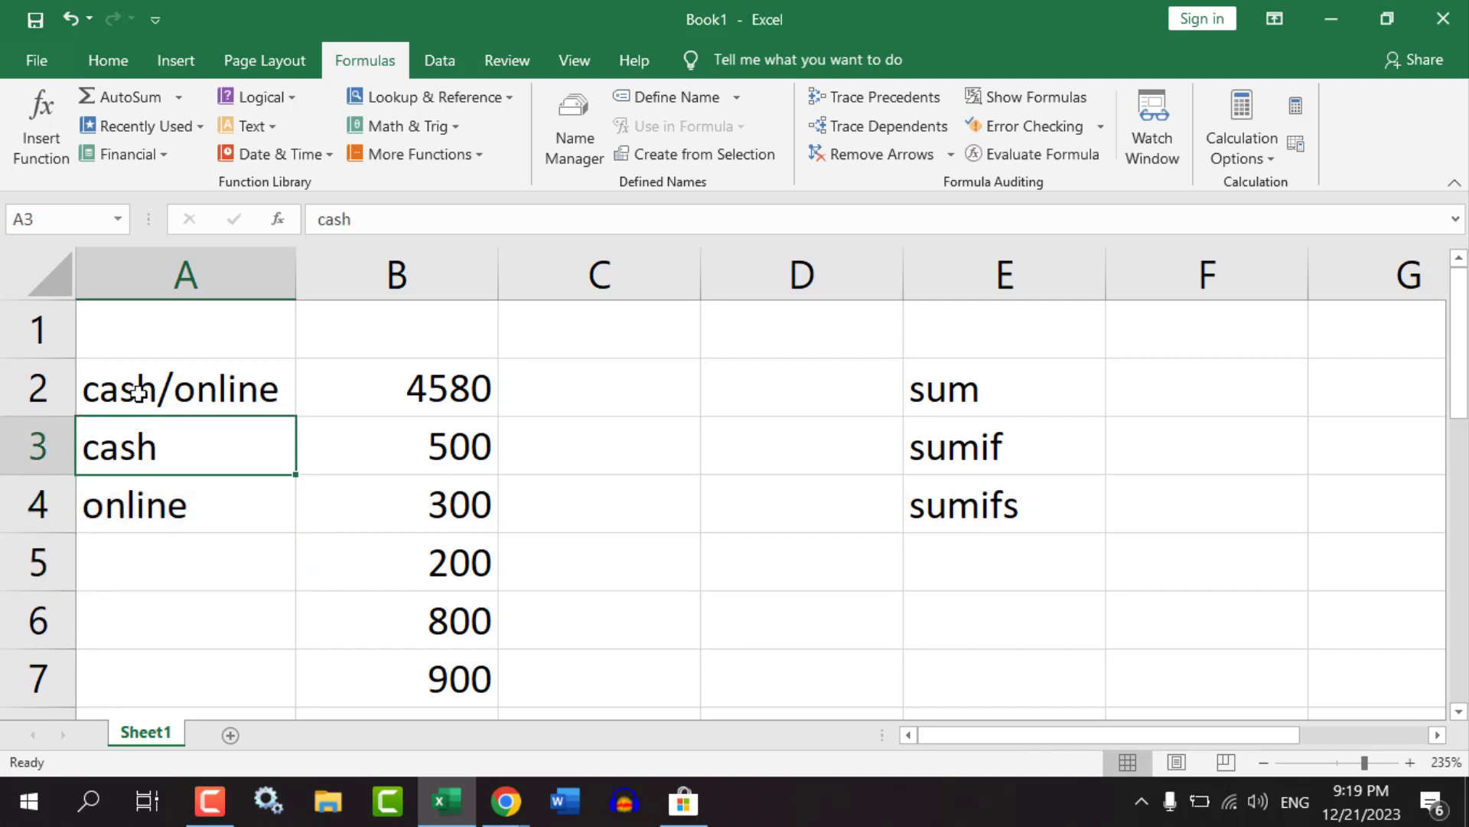
drag(199, 459, 179, 491)
click(186, 571)
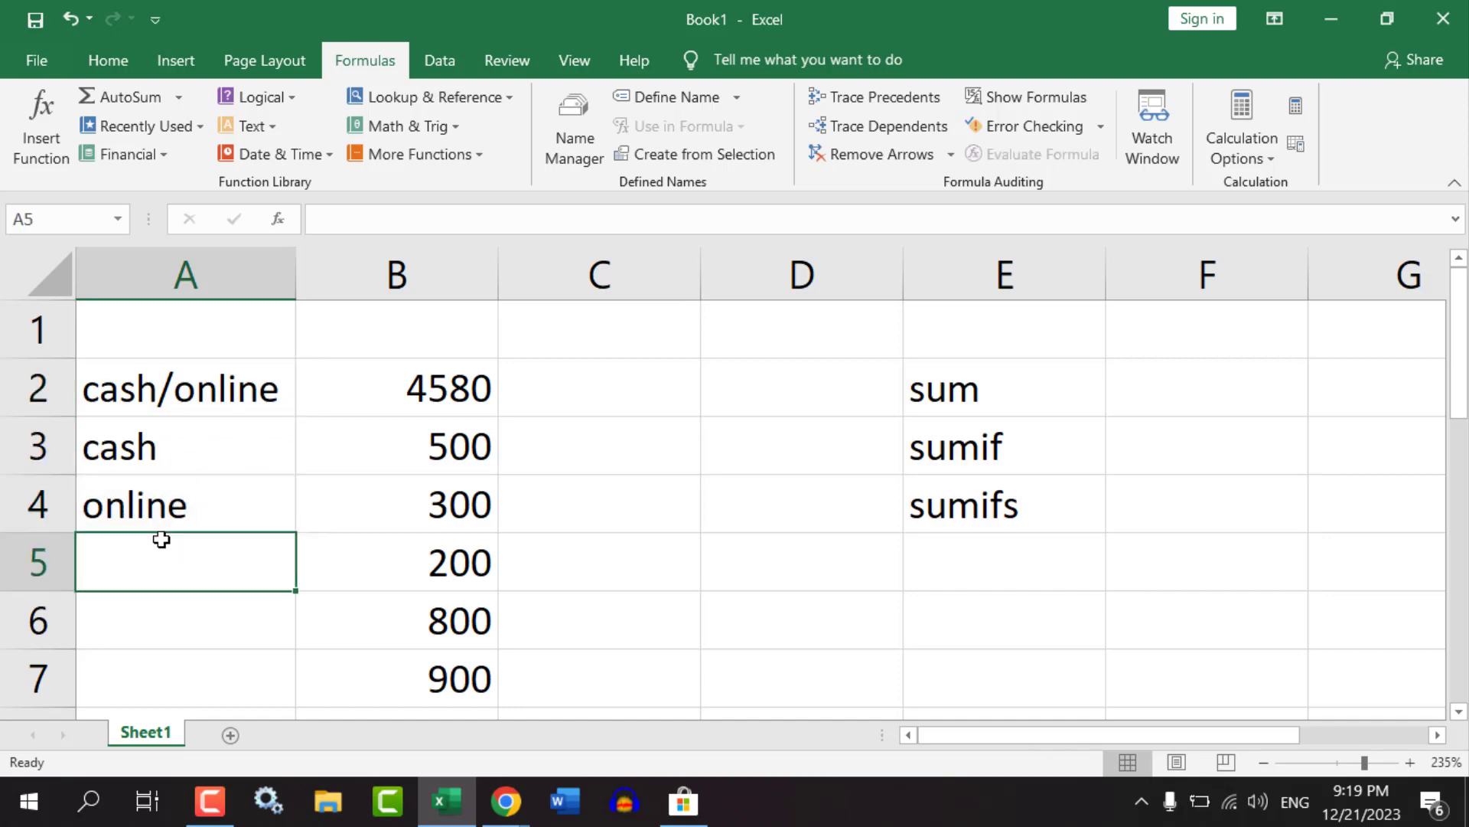
drag(186, 436, 184, 507)
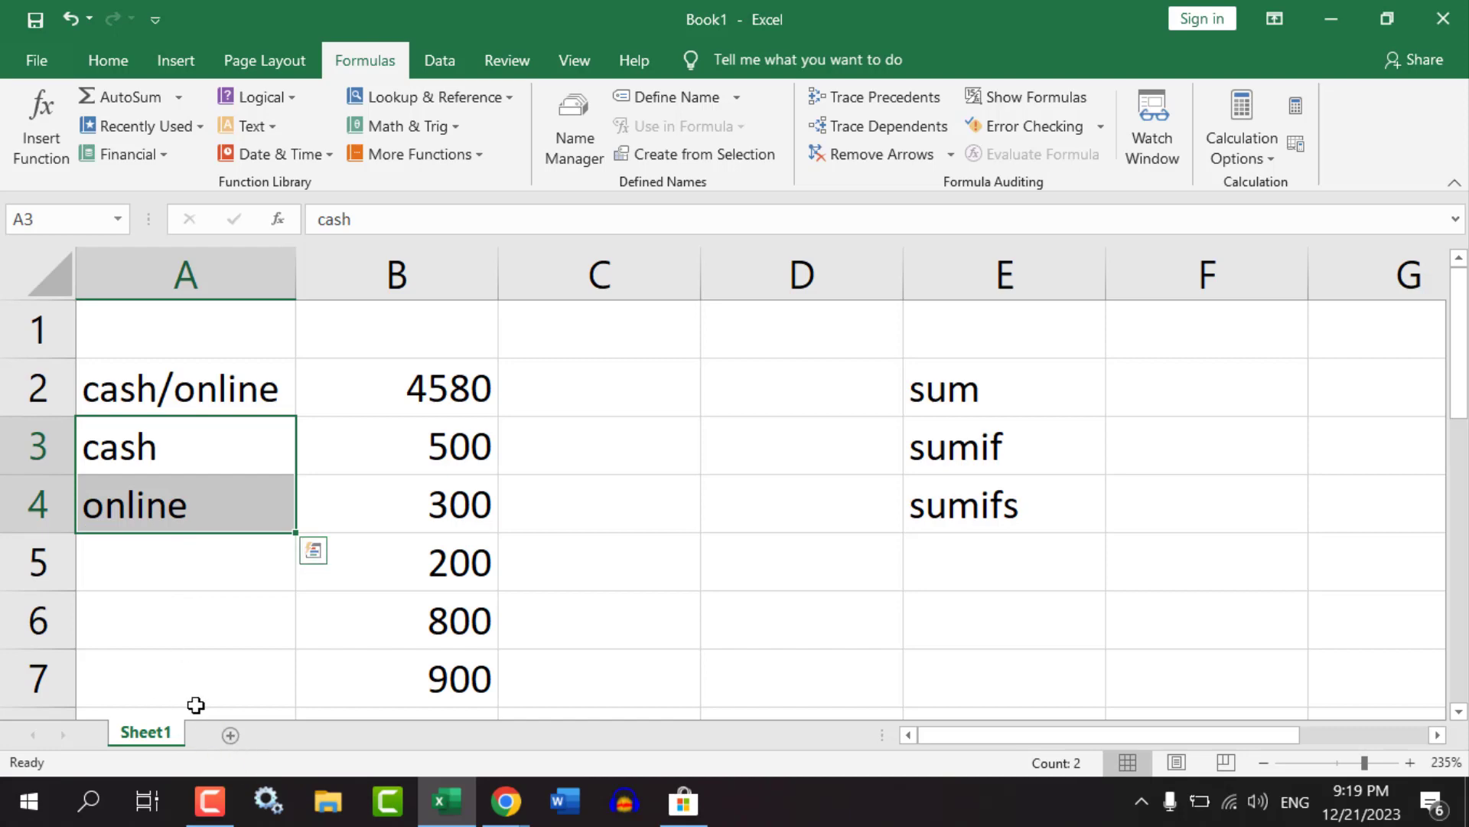
Add a second worksheet to the workbook and return to Sheet1.
drag(92, 650, 220, 736)
click(230, 734)
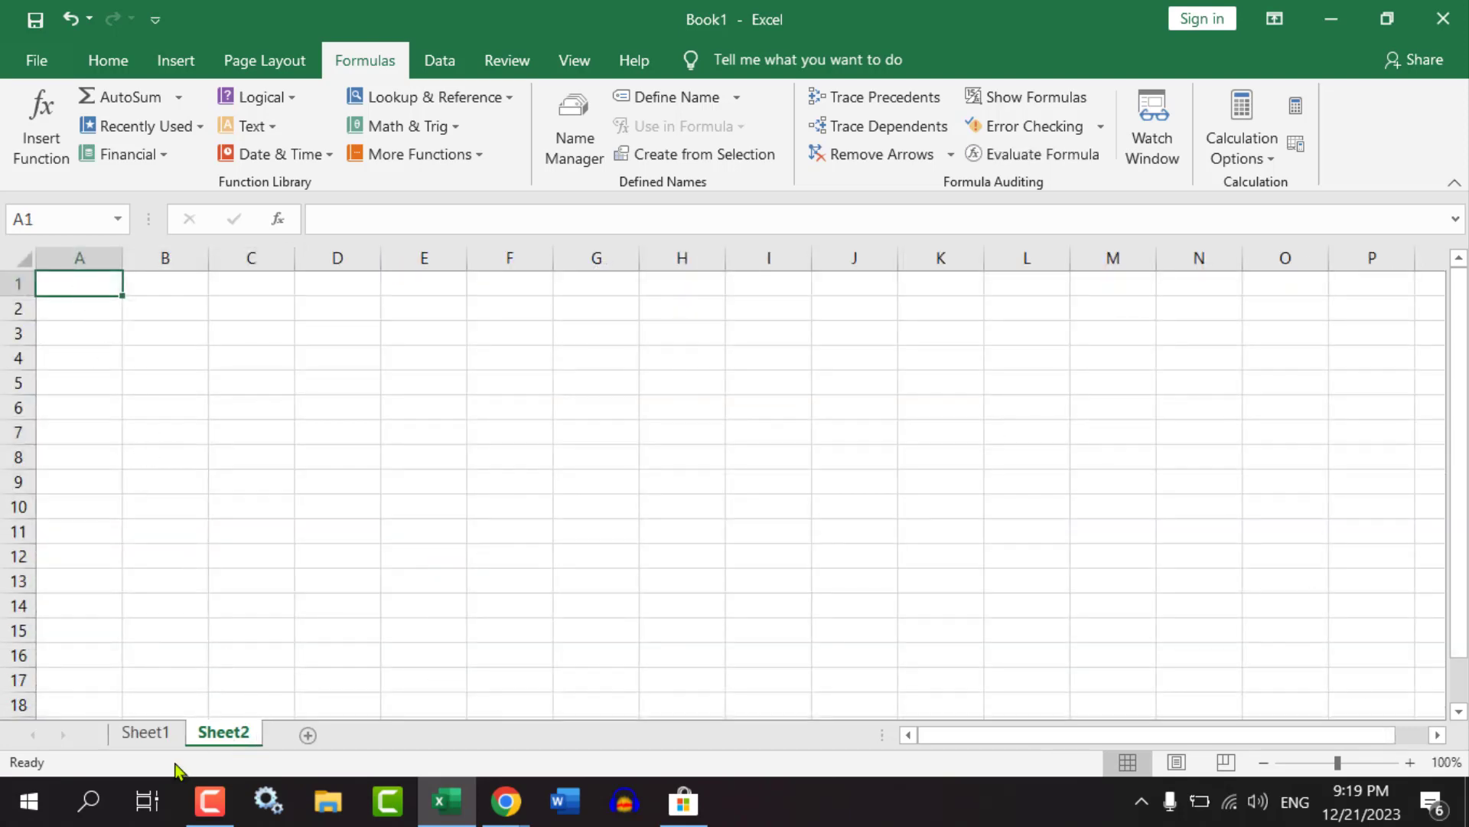
click(134, 733)
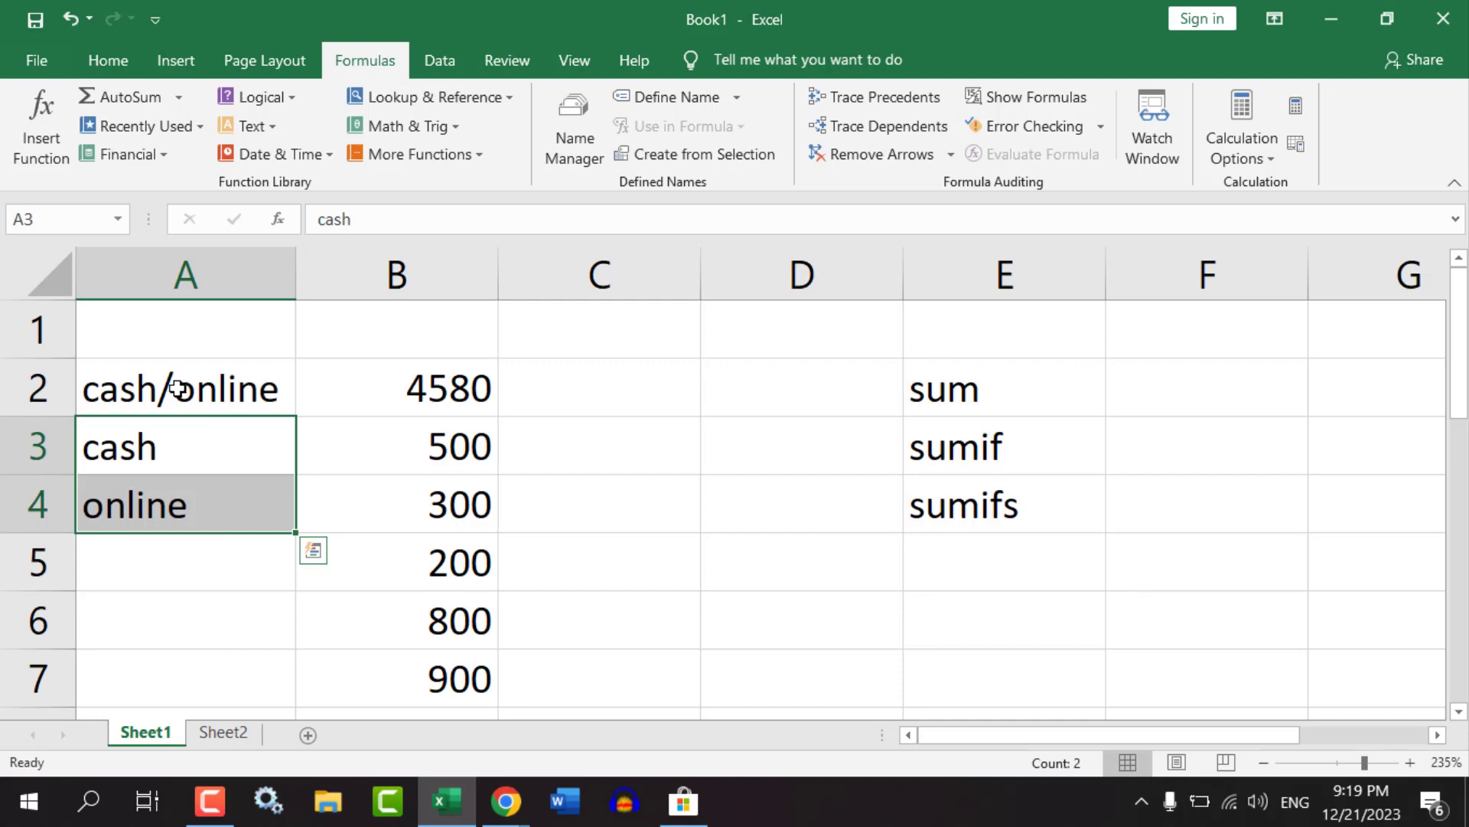
click(179, 391)
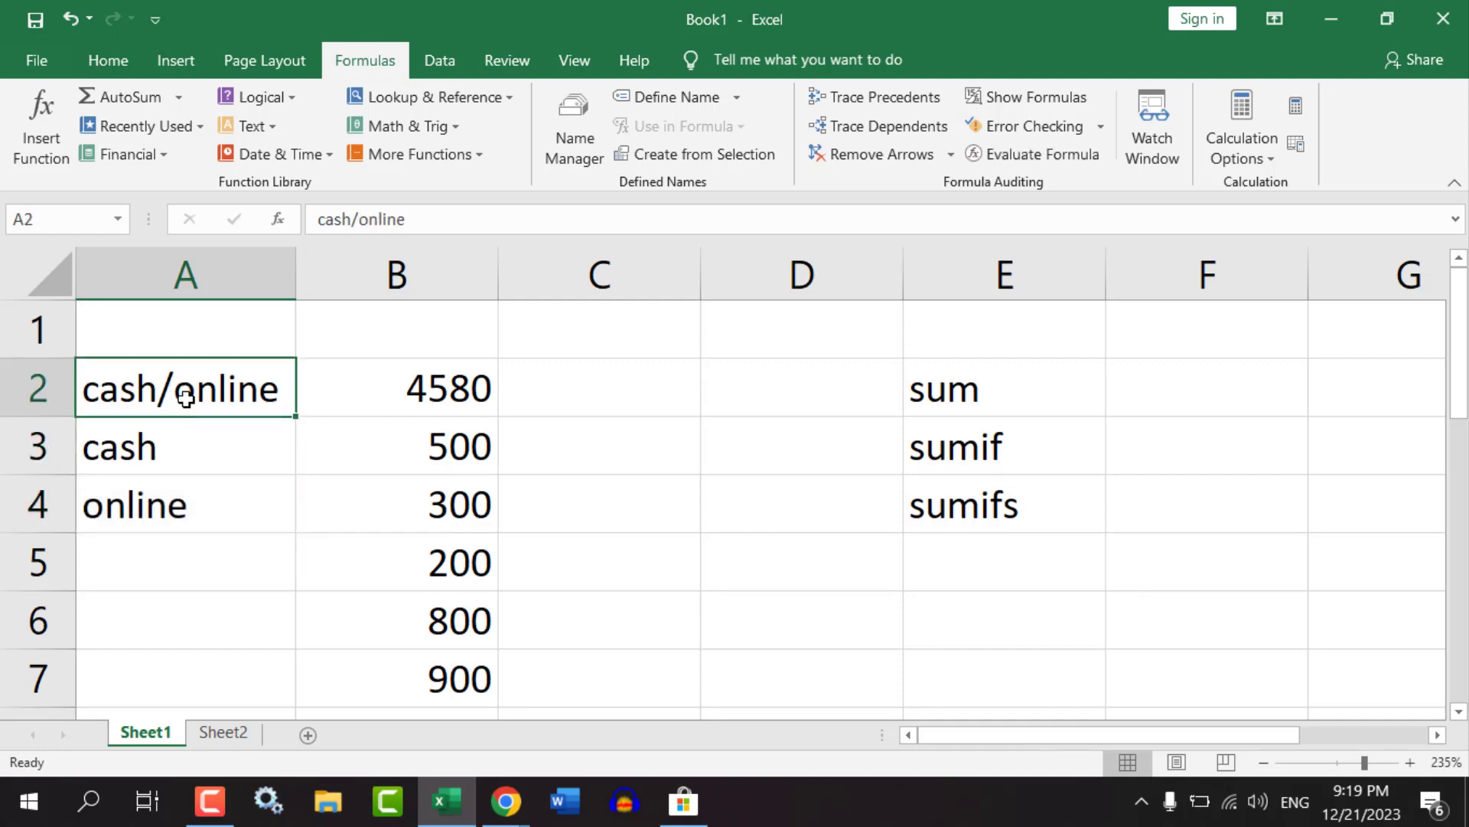
drag(198, 468, 187, 662)
click(207, 386)
click(988, 451)
click(172, 385)
On Sheet2, list the payment options cash in cell A1 and online in cell A2.
click(203, 735)
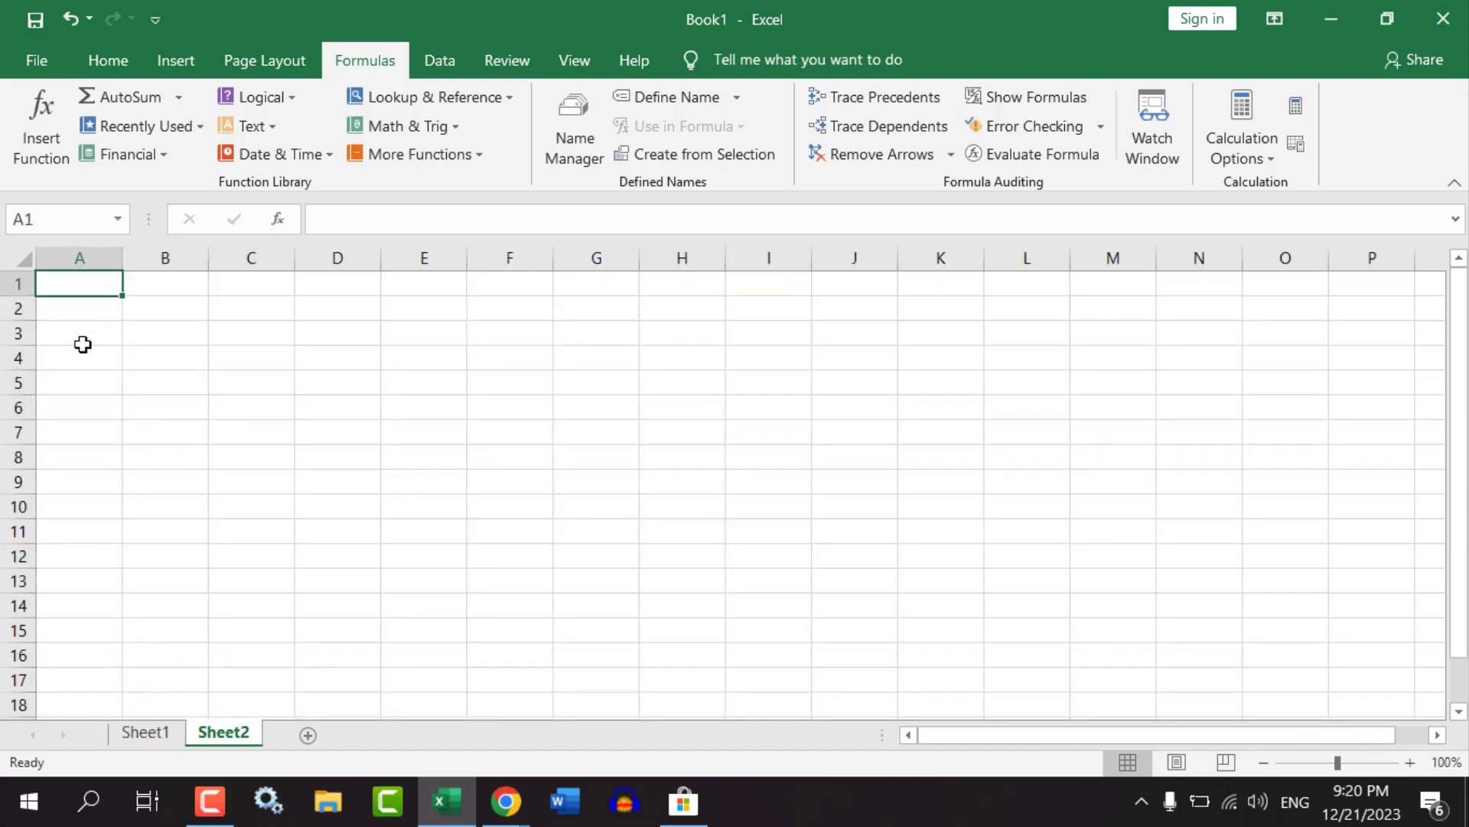
scroll(83, 344, up, 8)
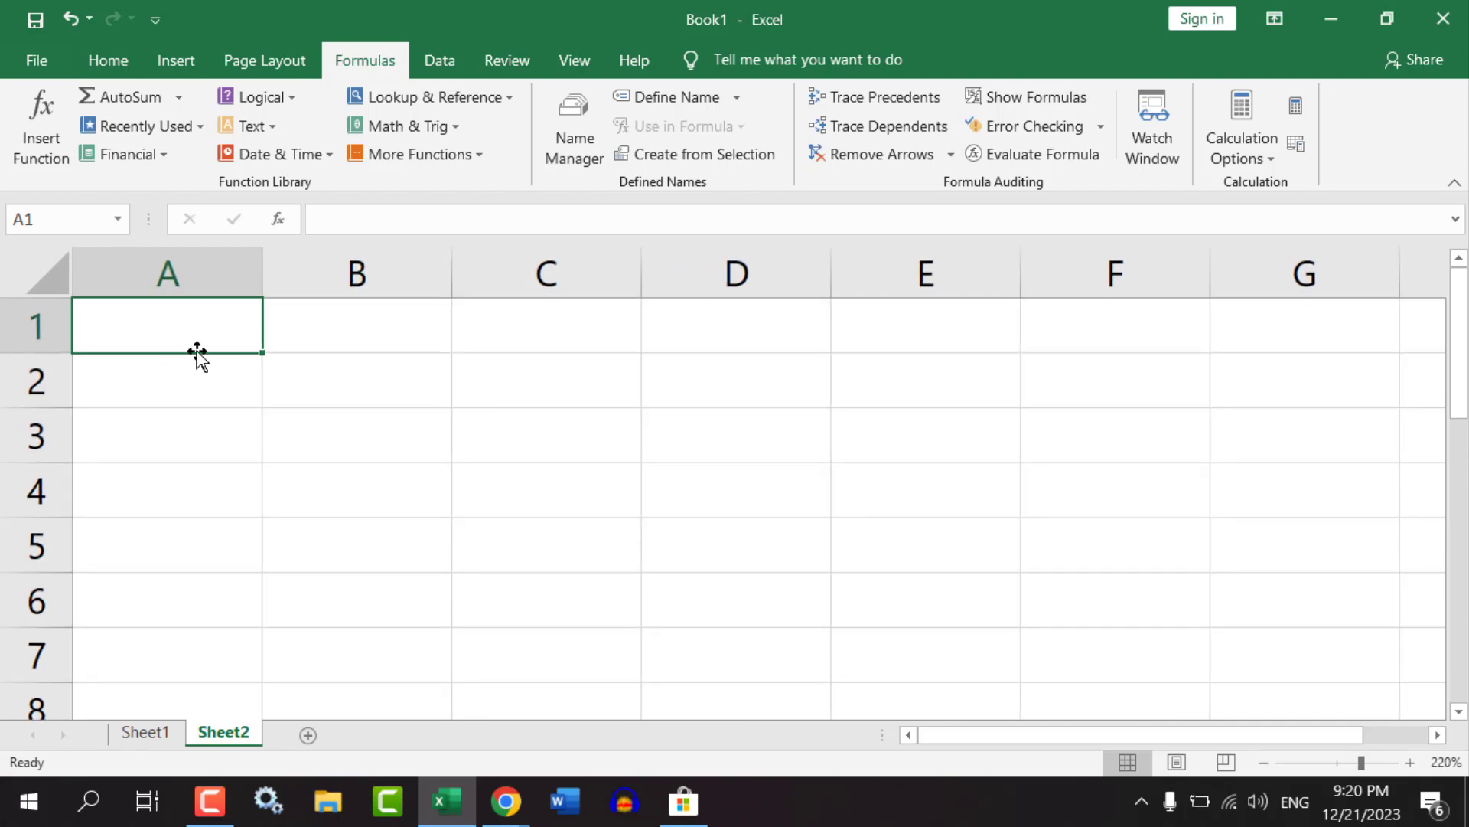
text(cash)
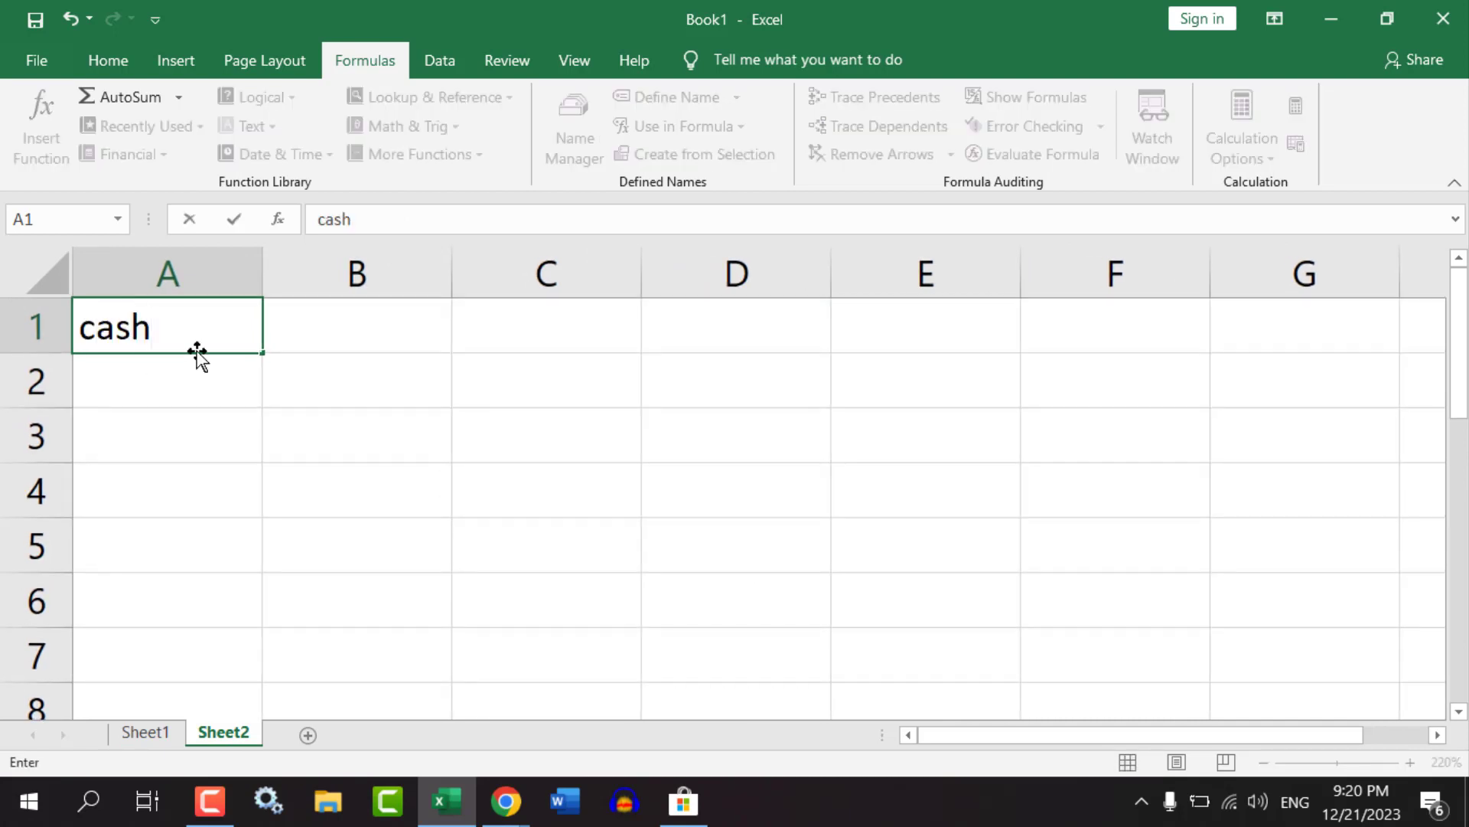
key(Return)
text(oni)
key(BackSpace)
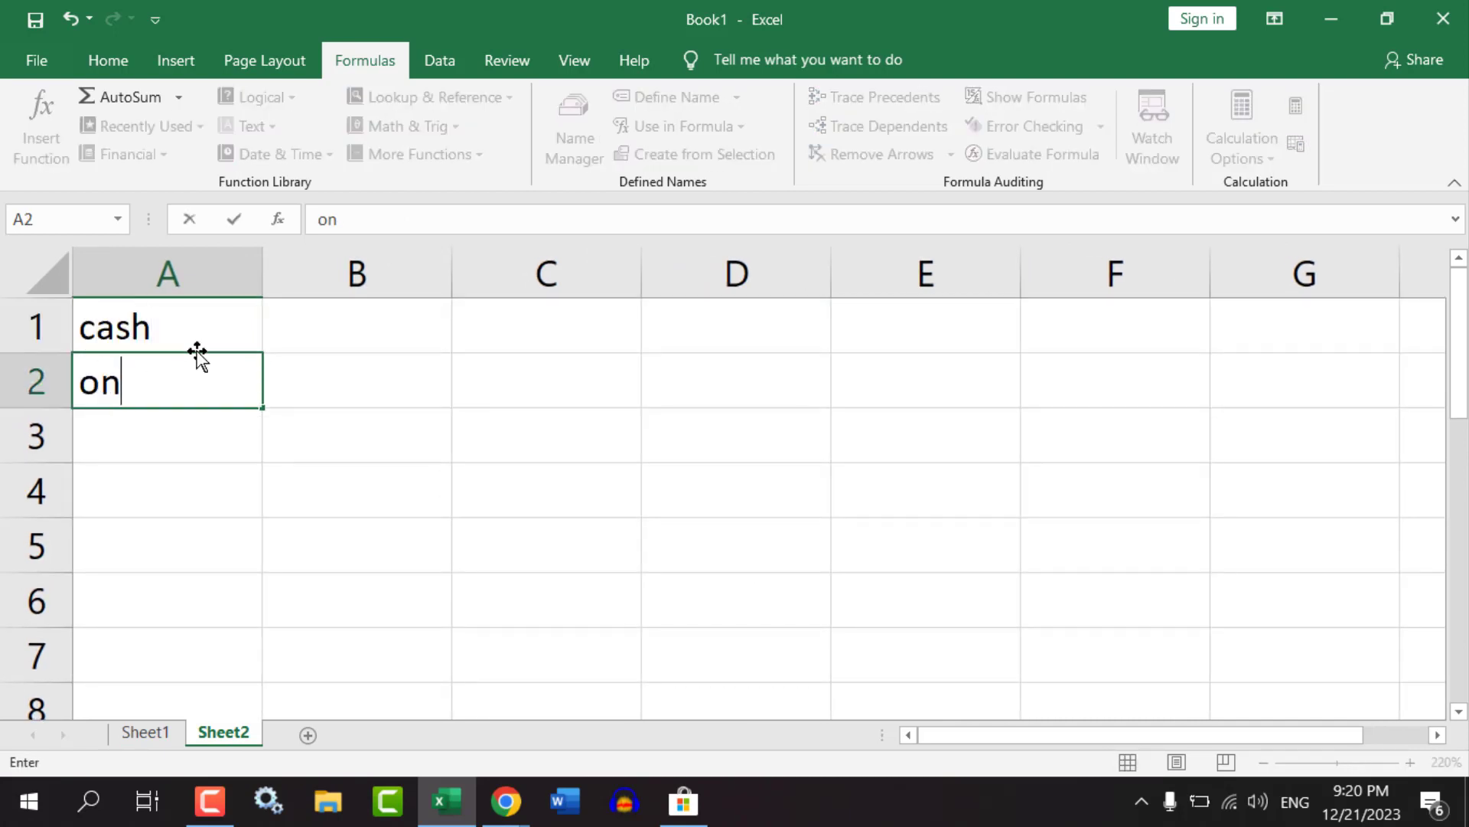
text(line)
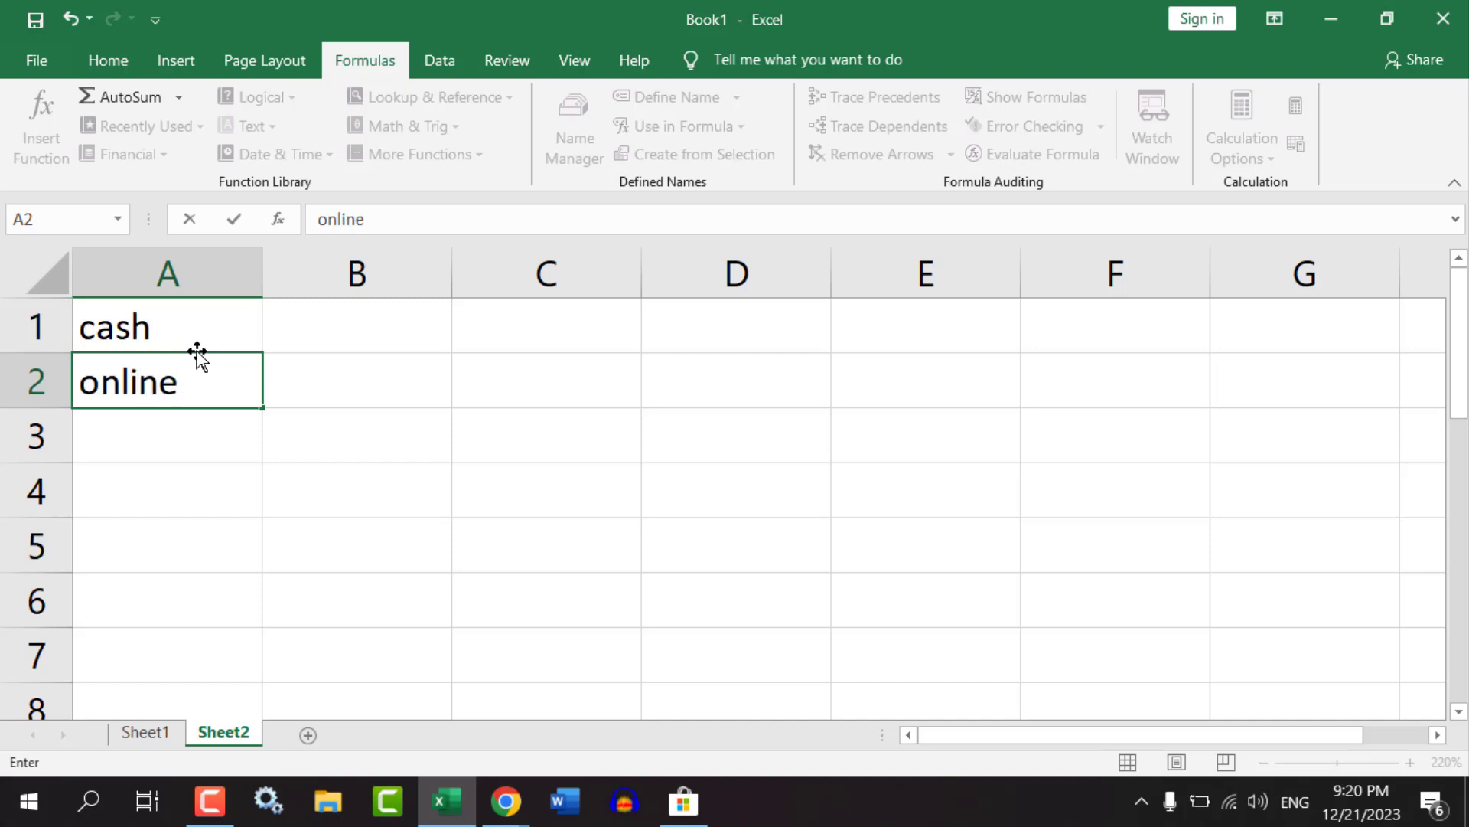
click(407, 404)
drag(137, 328, 176, 379)
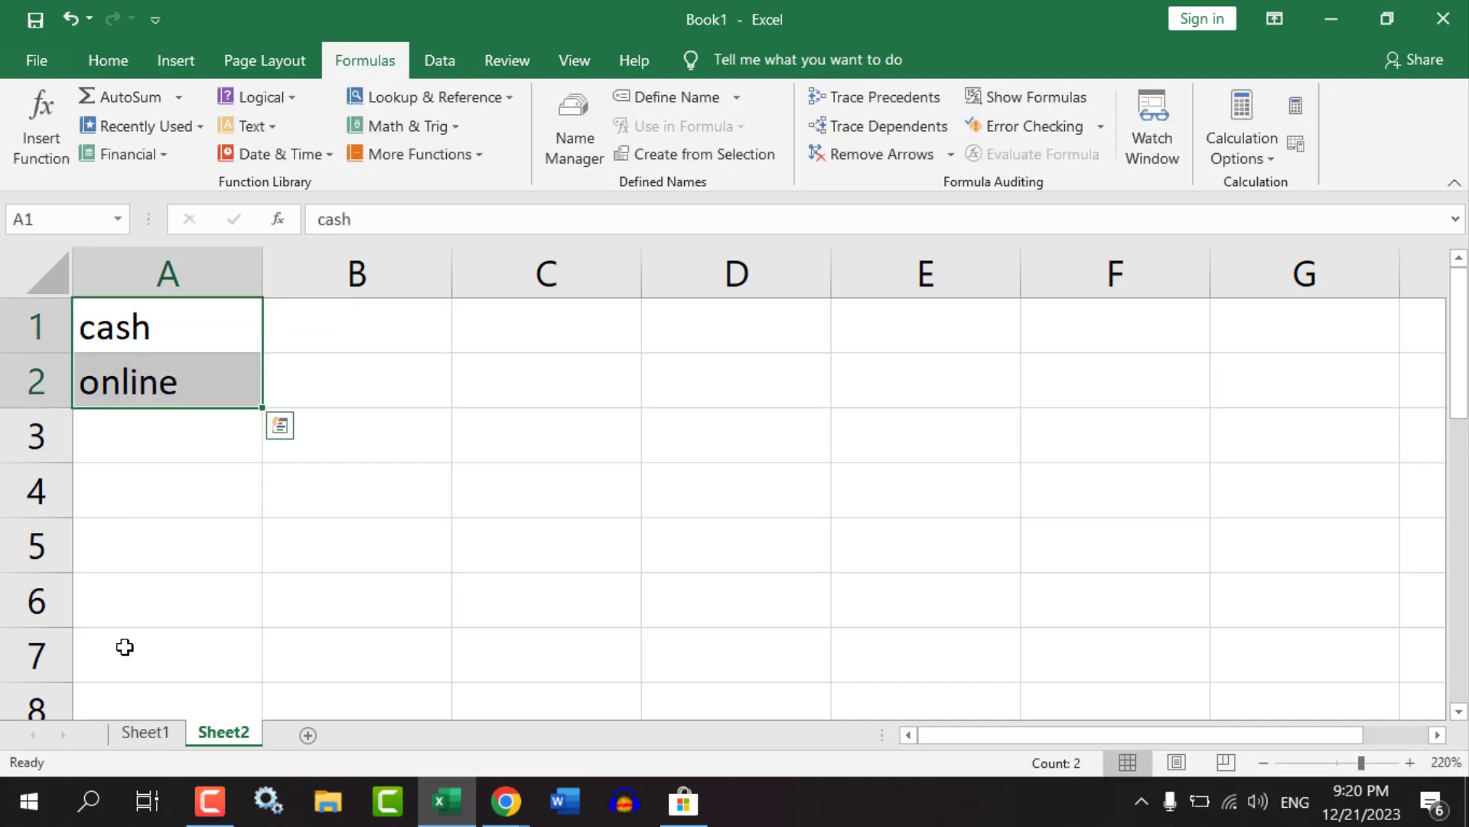
Clear the cash and online entries from cells A3:A4 on Sheet1.
click(131, 729)
drag(130, 466, 157, 498)
key(Delete)
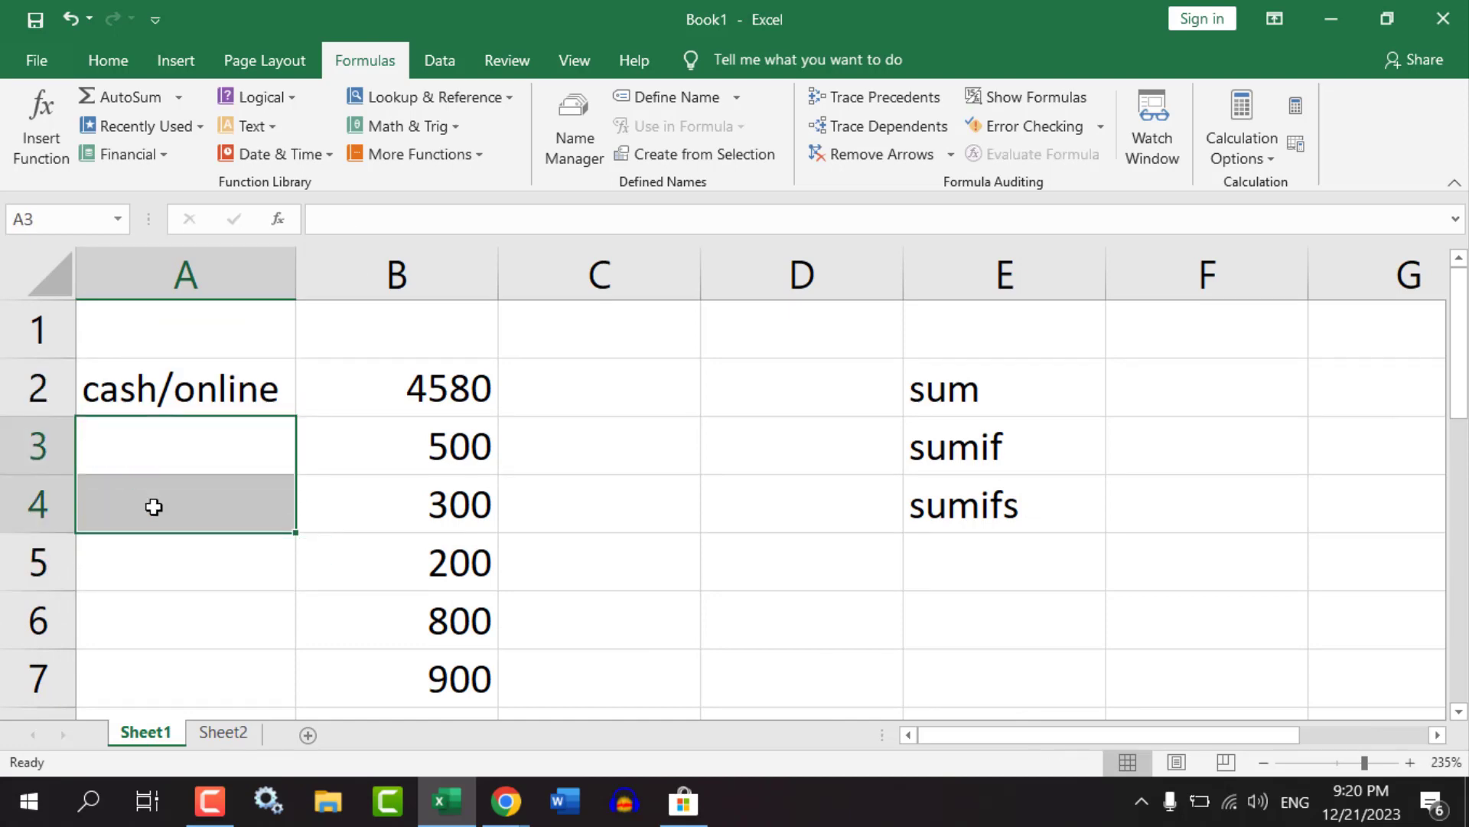
Check the option list on Sheet2, and select cells A3:A11 beside the amounts on Sheet1.
click(246, 732)
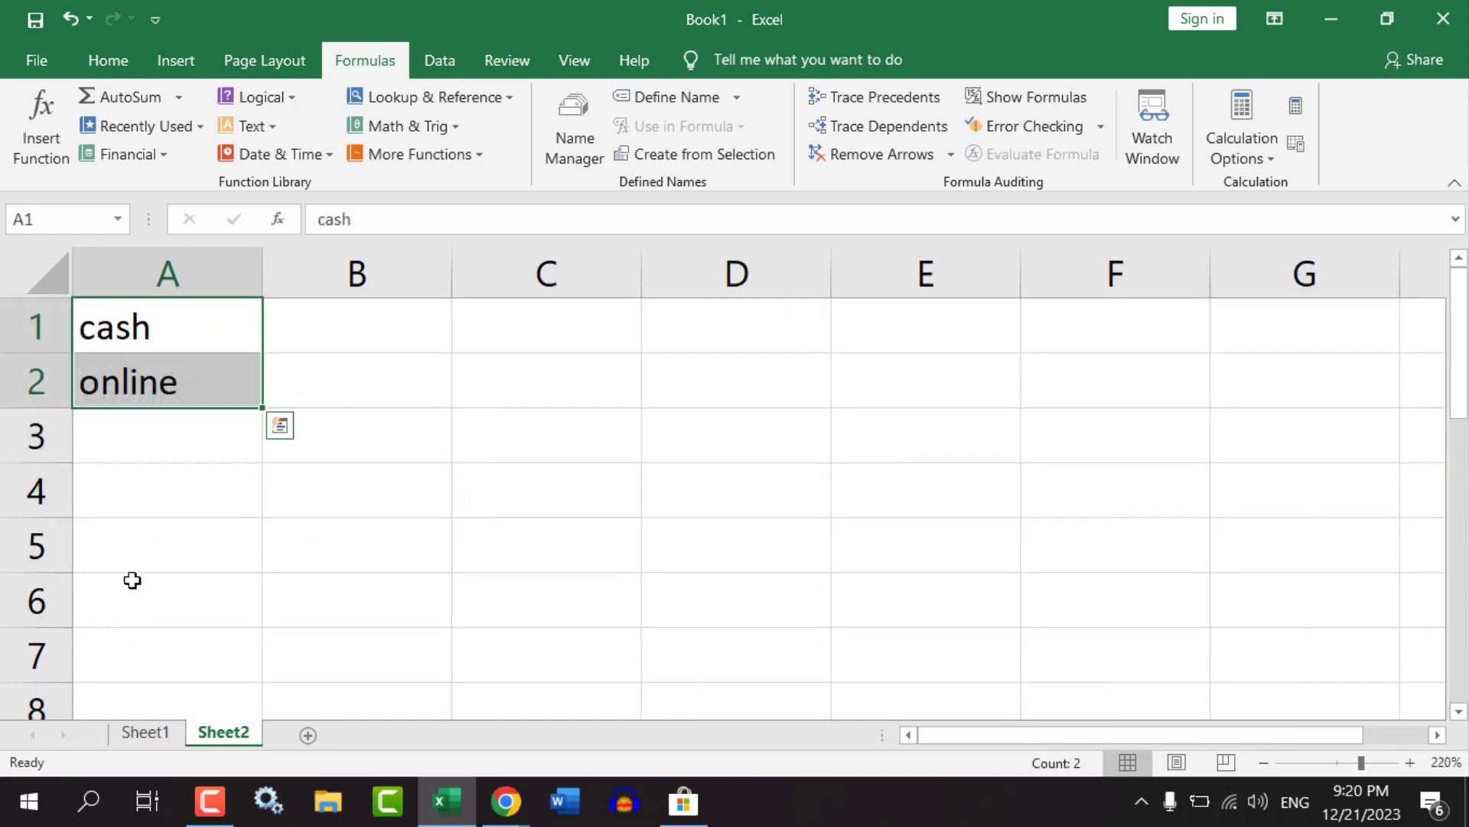
click(132, 733)
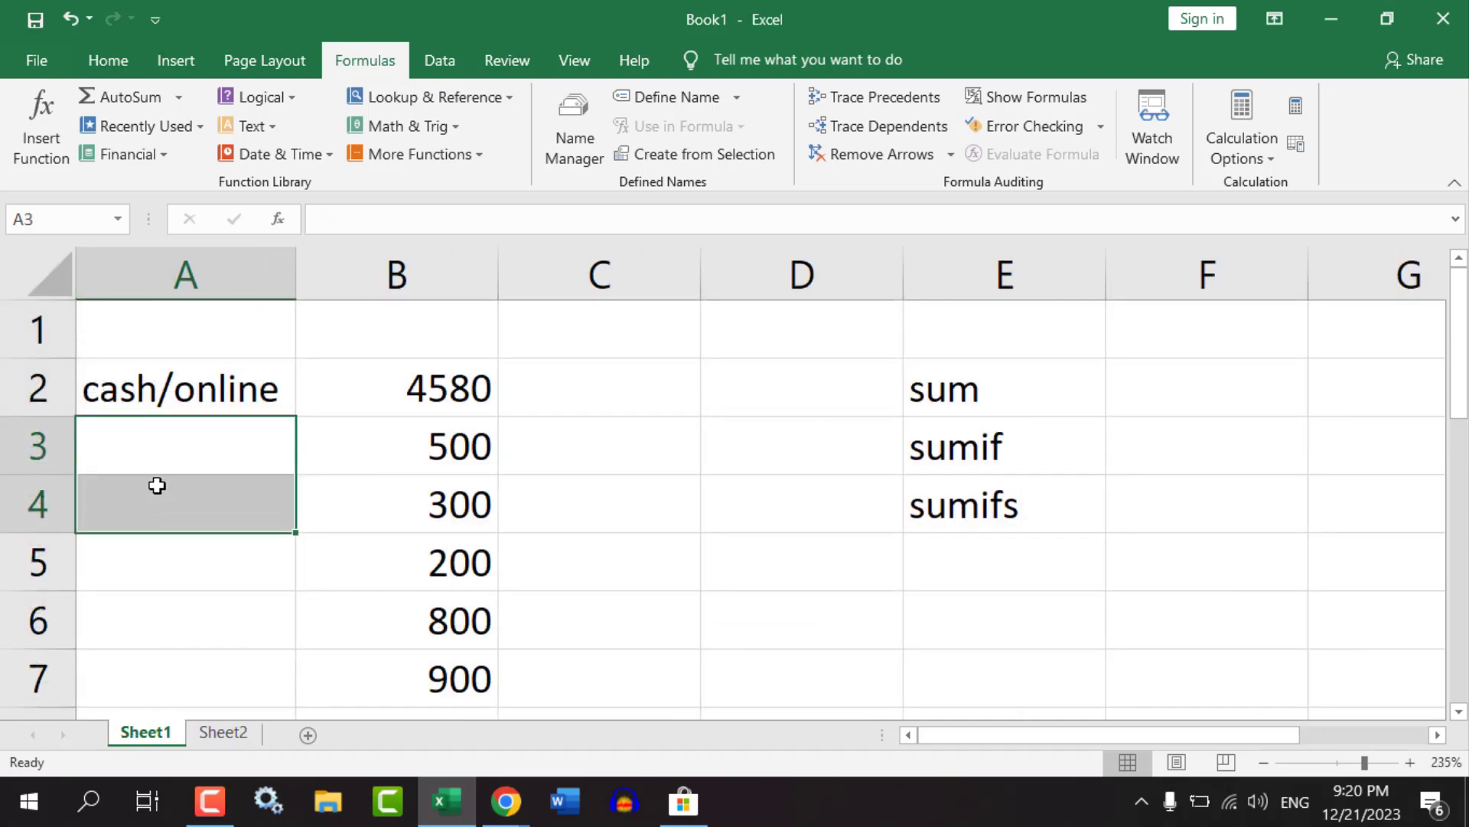
ctrl+scroll(157, 485, down, 5)
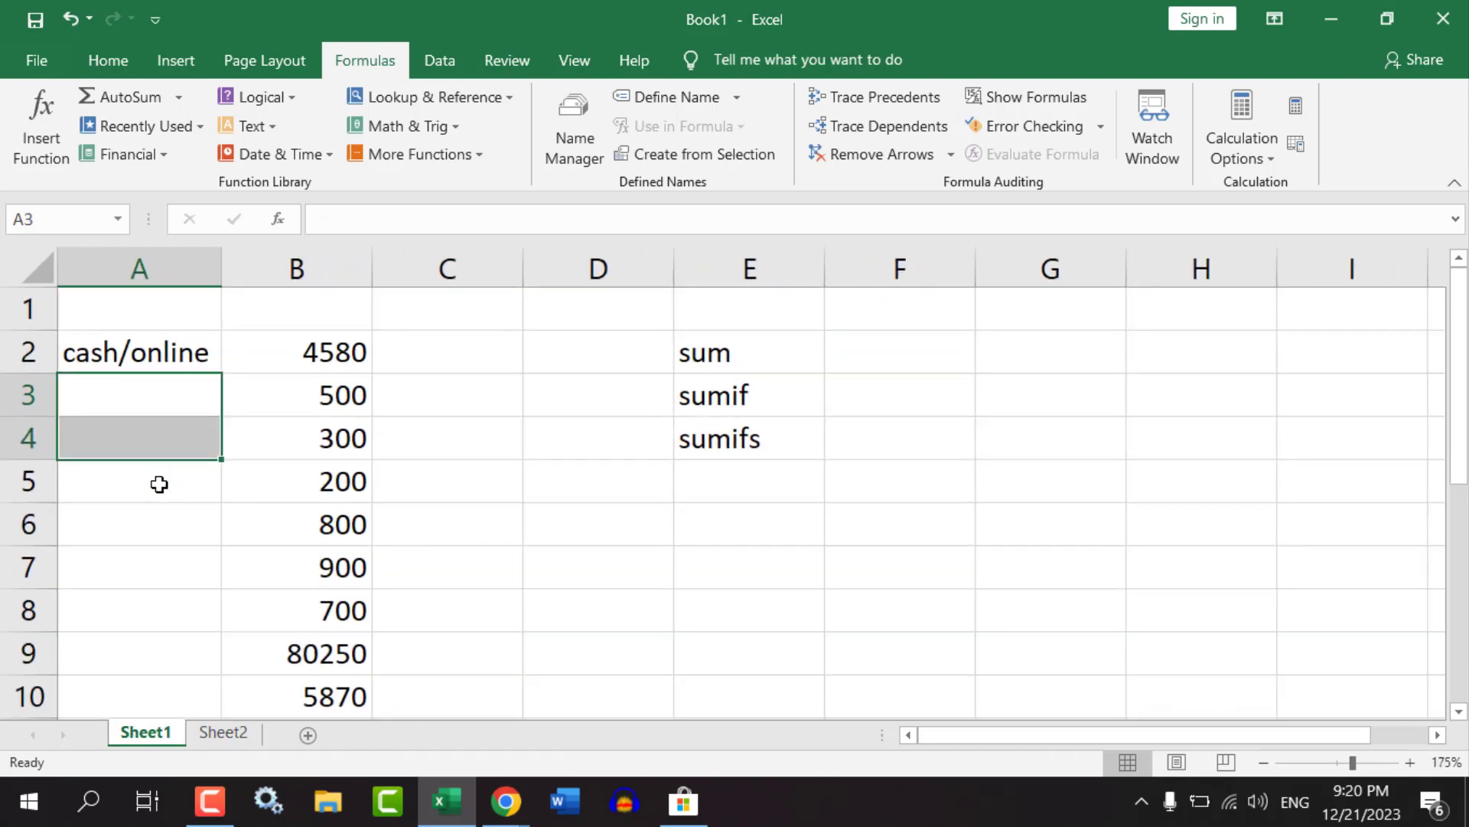
click(176, 575)
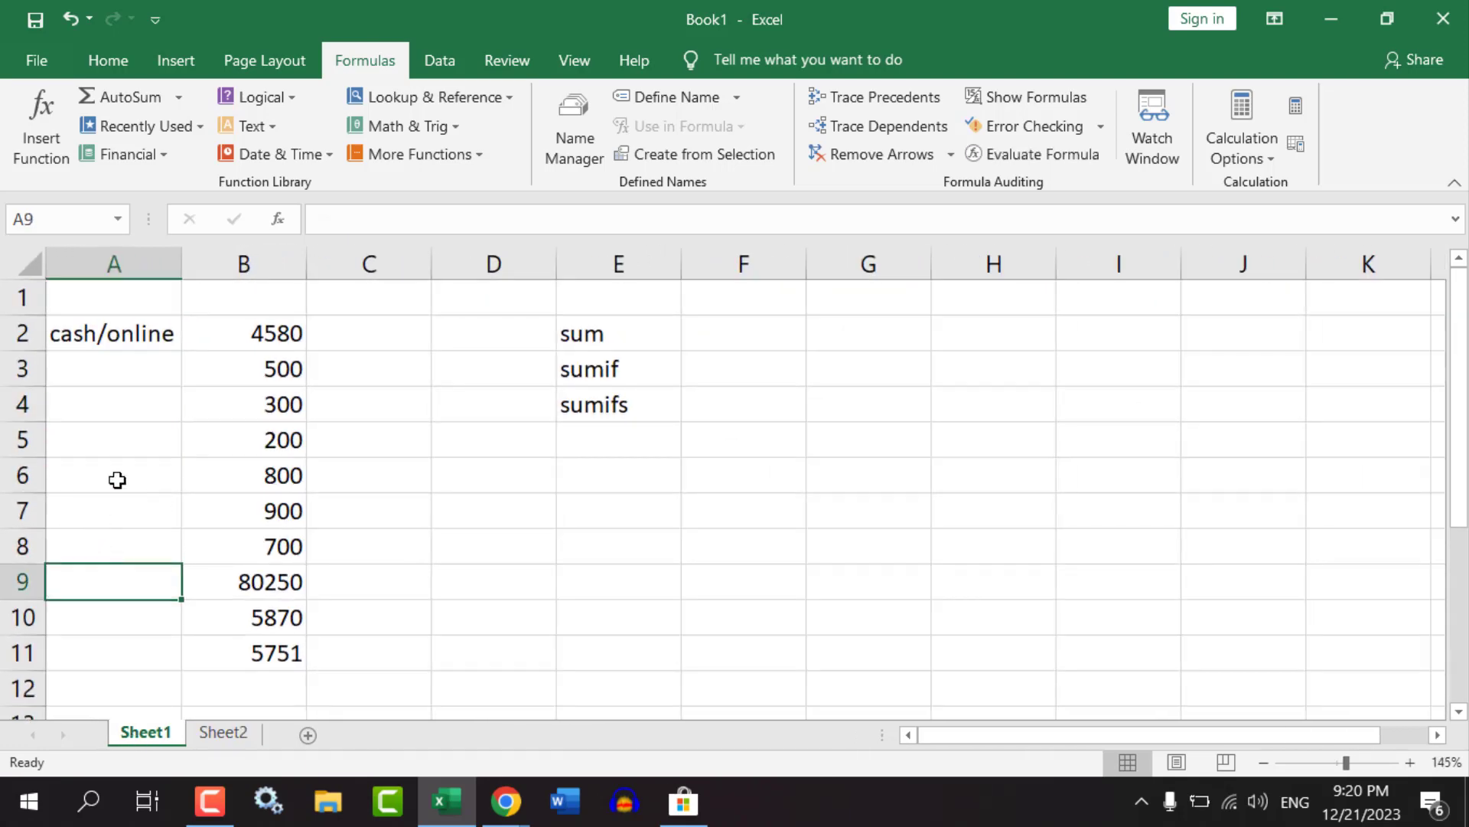
drag(115, 367, 101, 646)
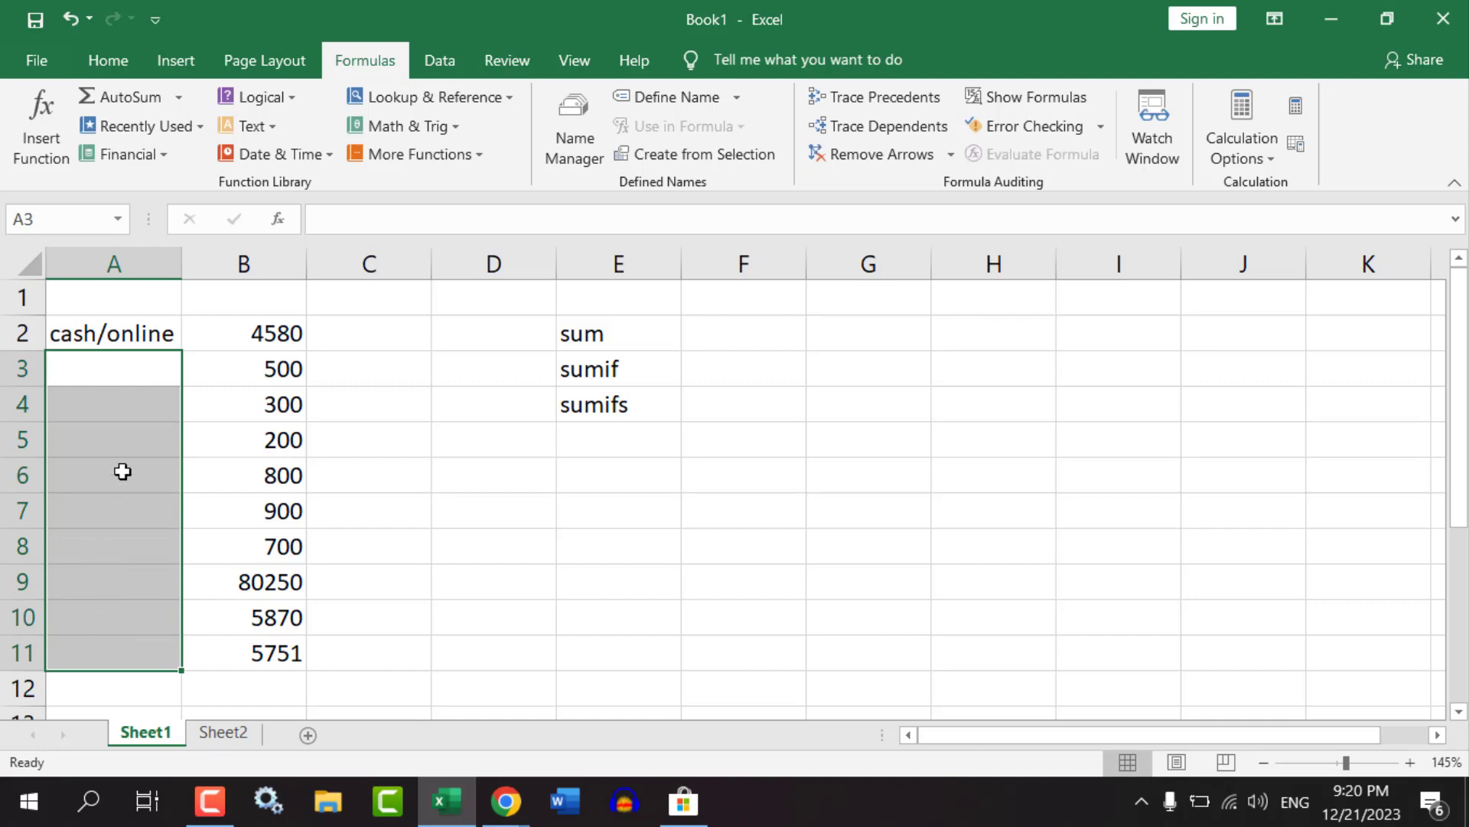
drag(121, 370, 118, 643)
Look through the data, formula, page layout, insert and review commands available for the selected cells A3:A11.
click(434, 61)
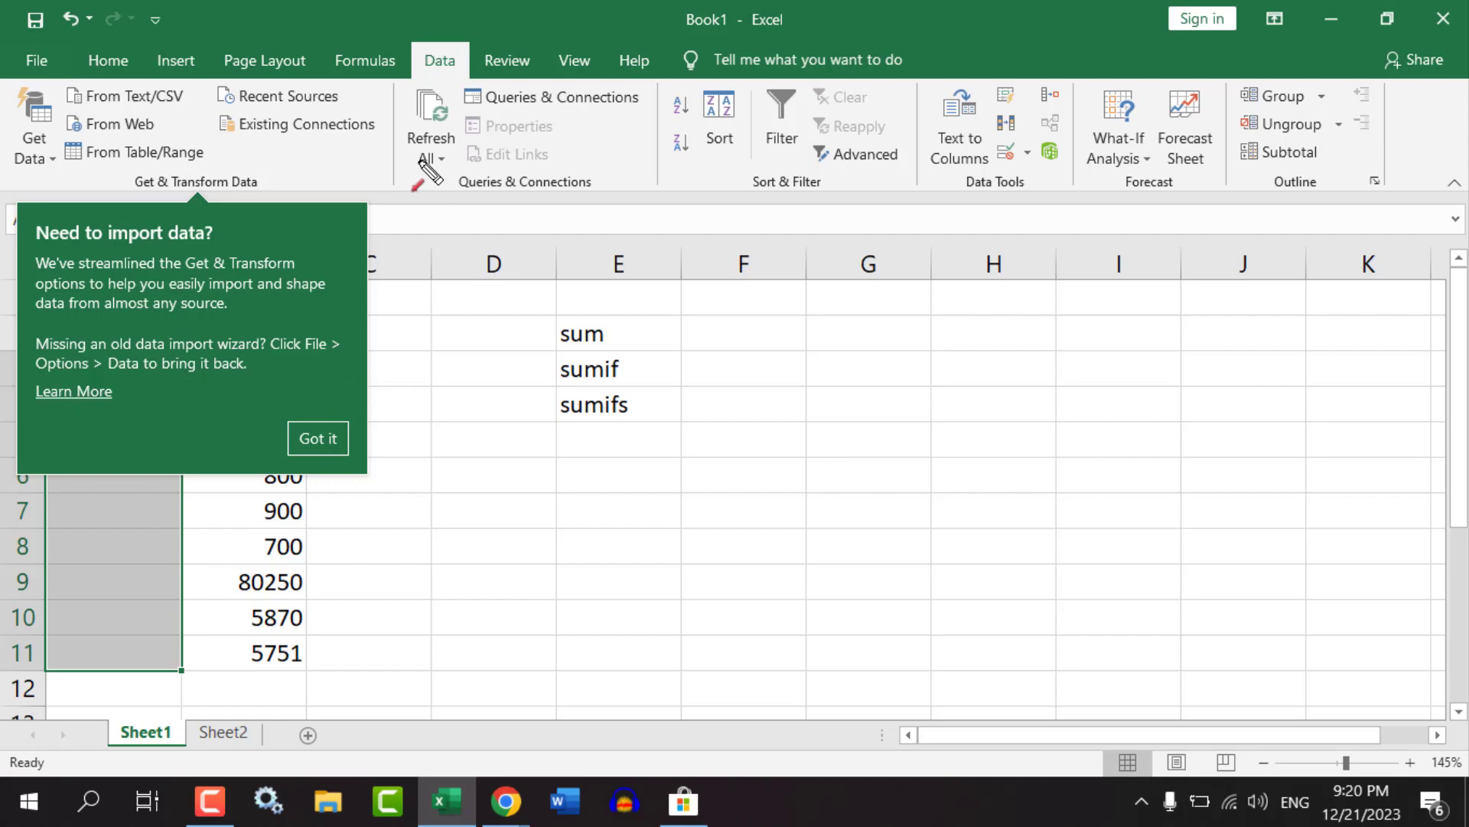
click(326, 438)
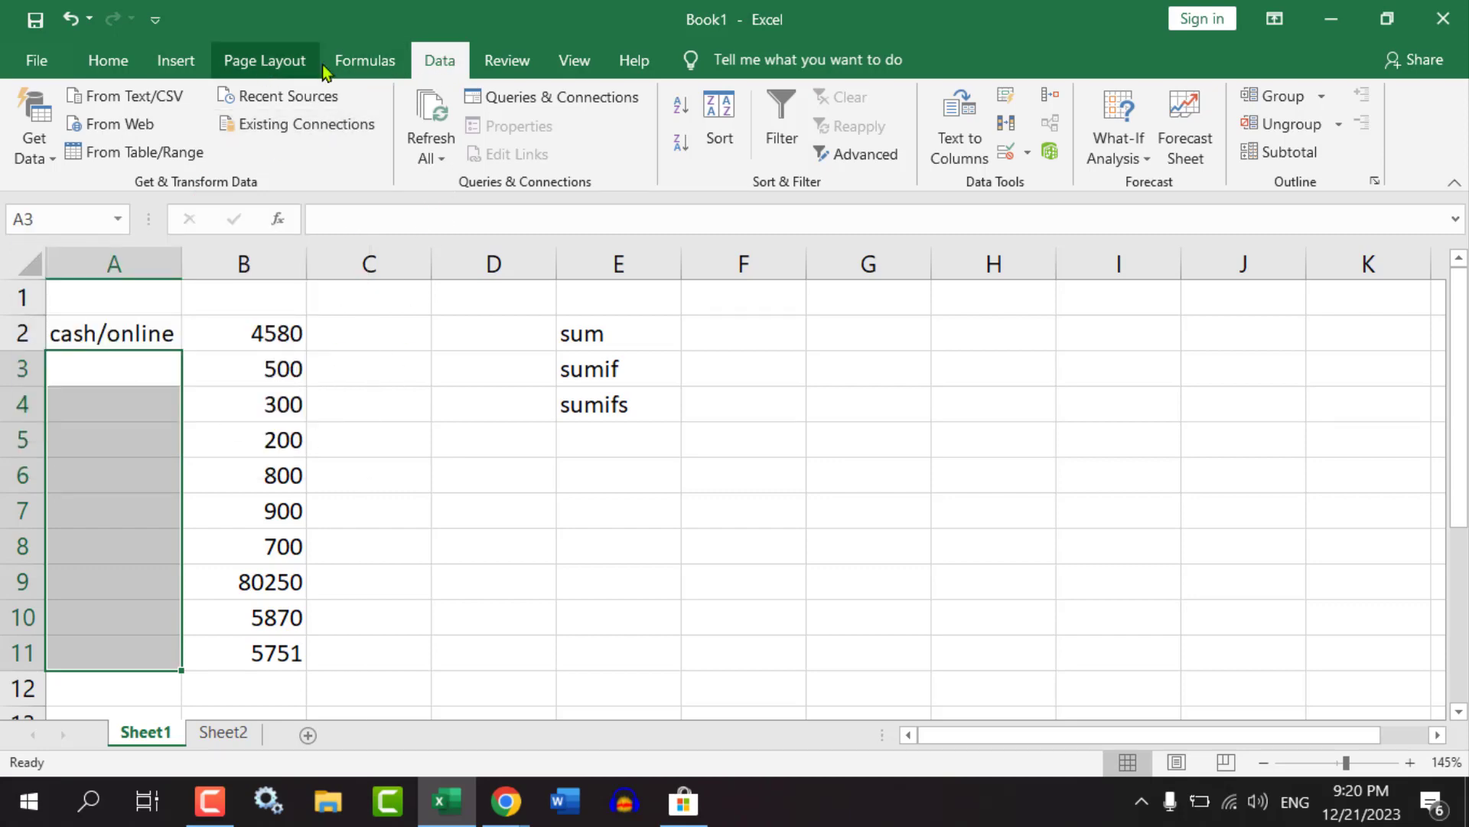
click(346, 61)
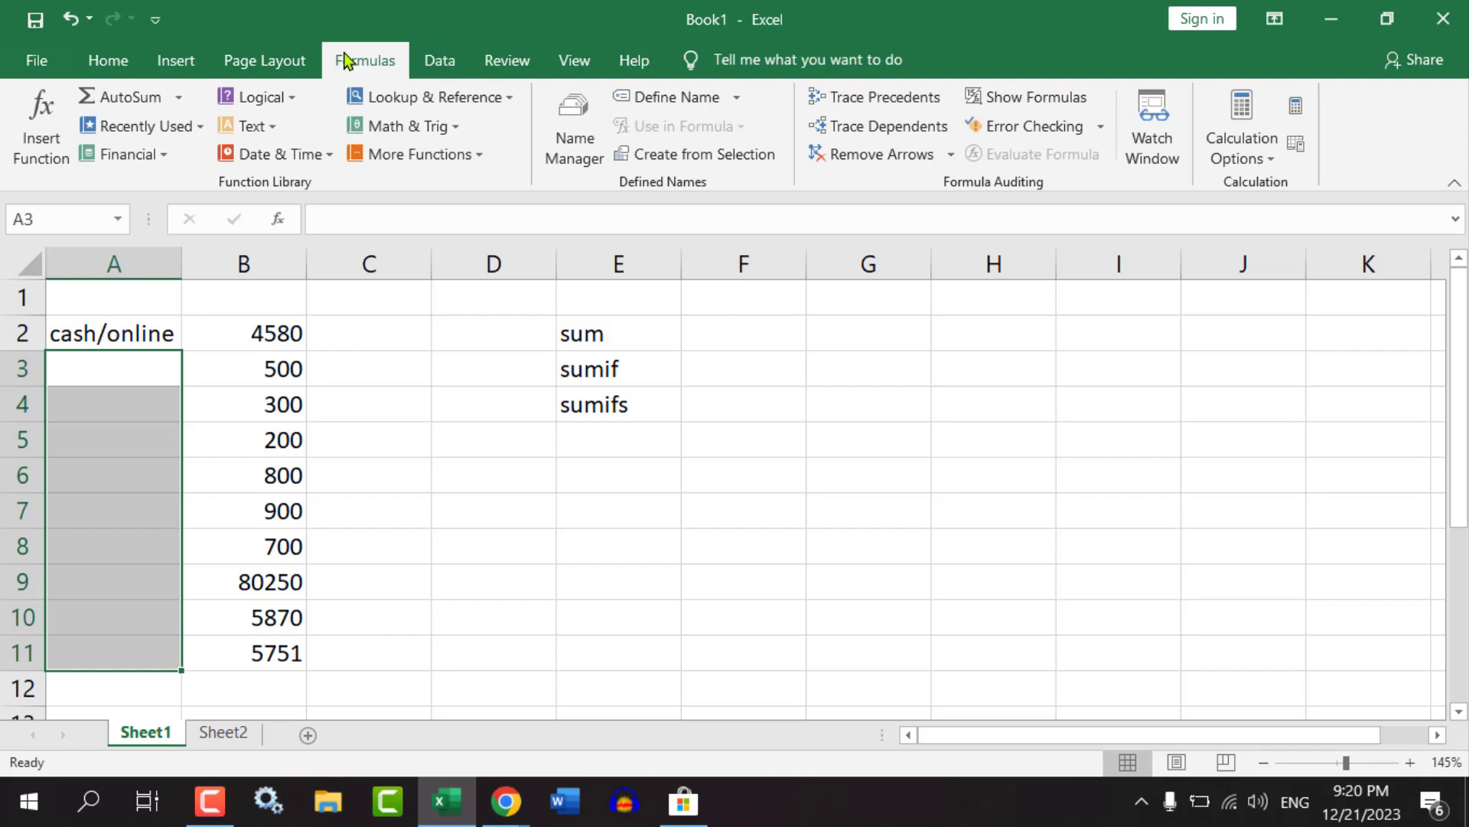
click(438, 60)
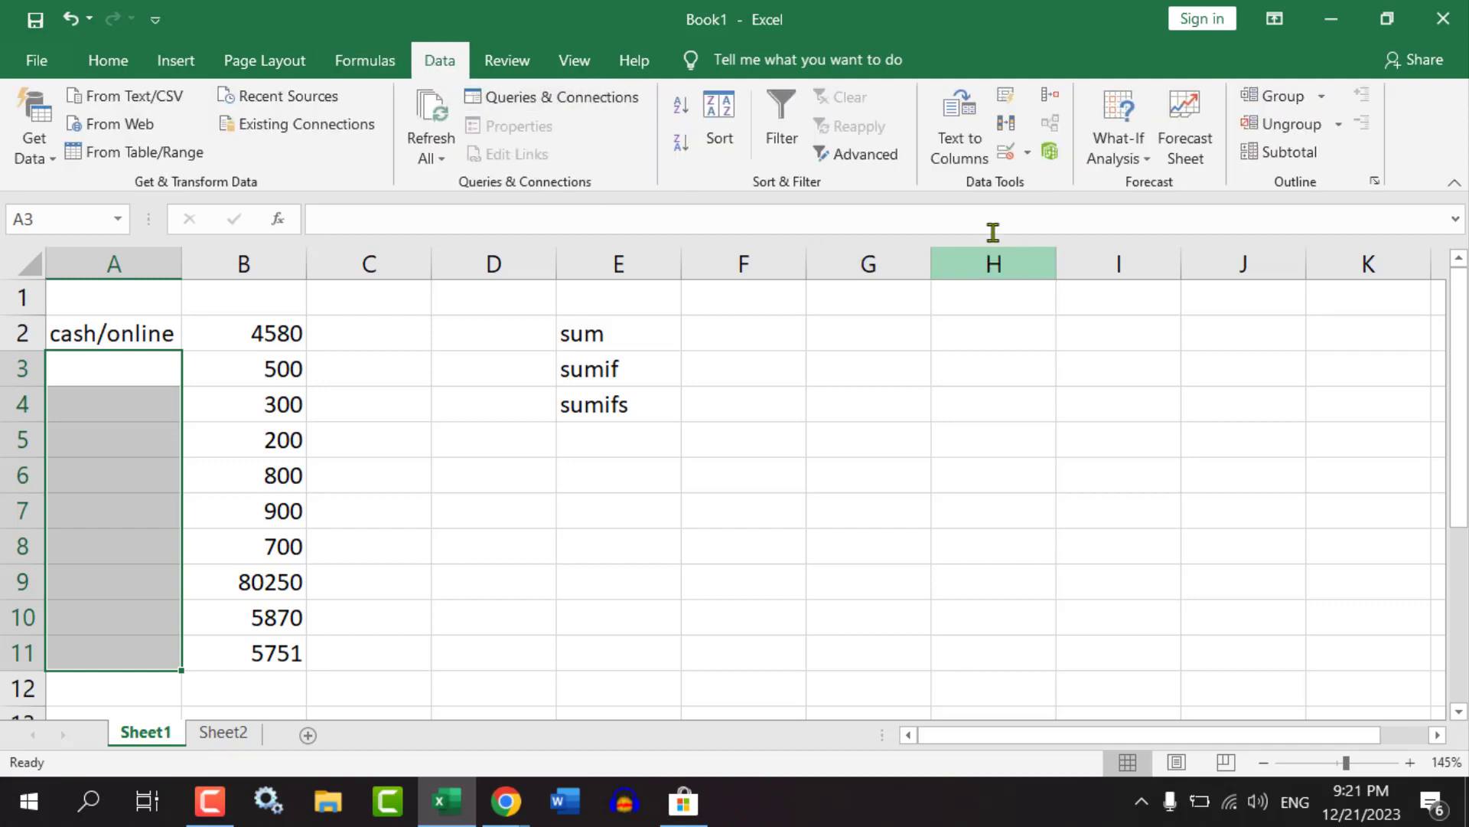
click(492, 67)
click(448, 66)
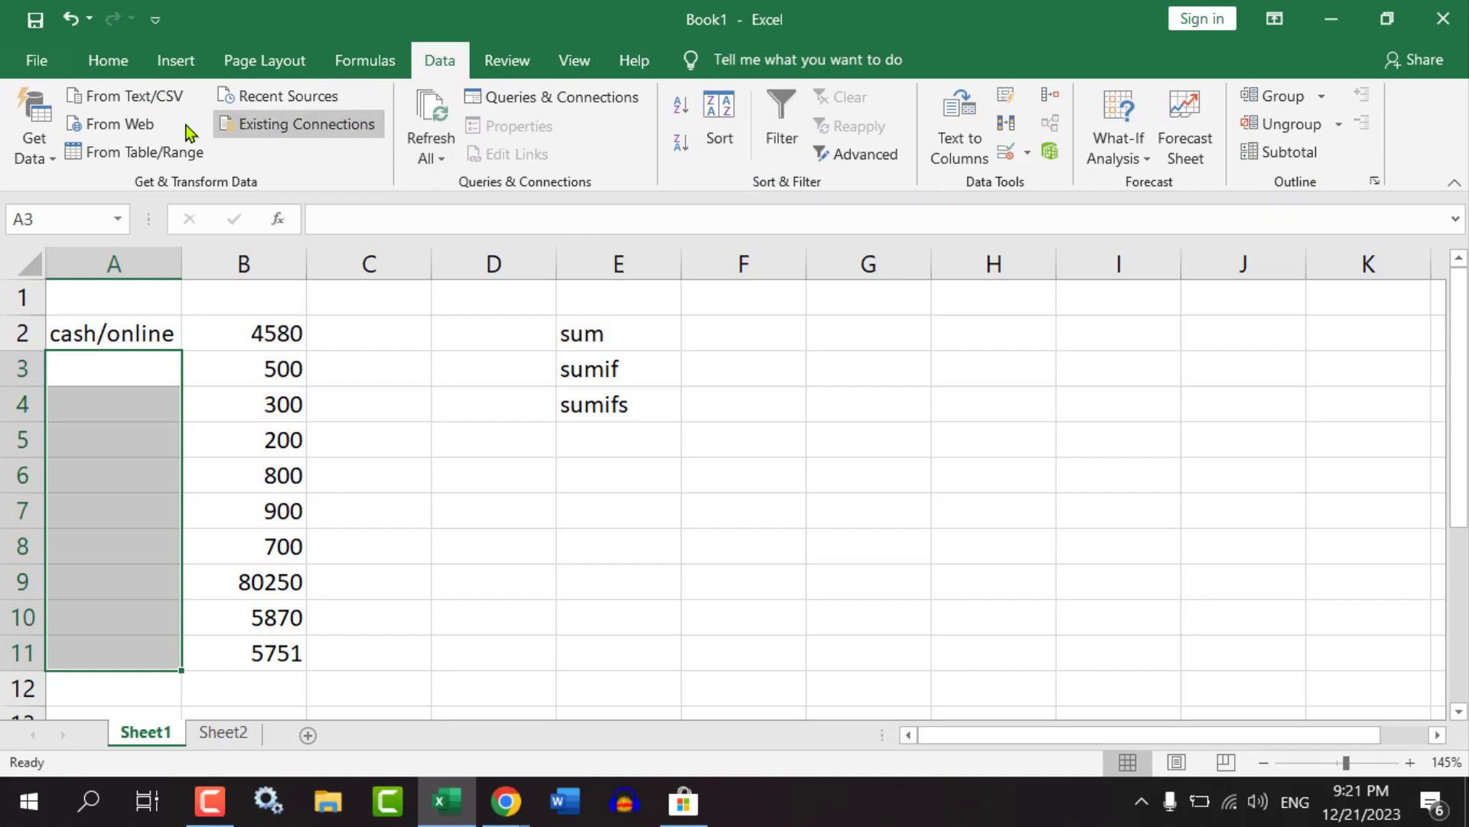
click(250, 61)
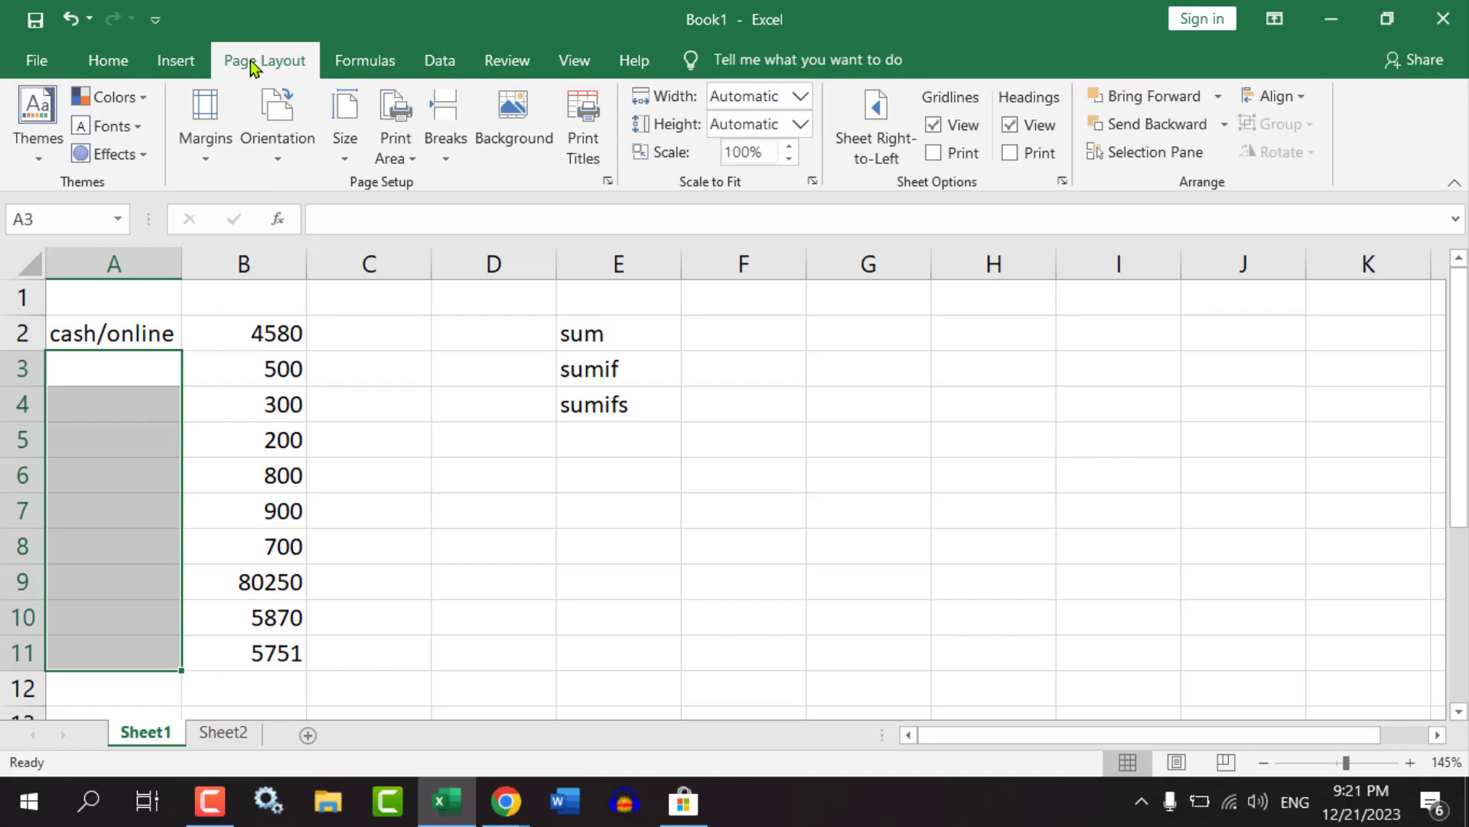
click(179, 63)
click(442, 64)
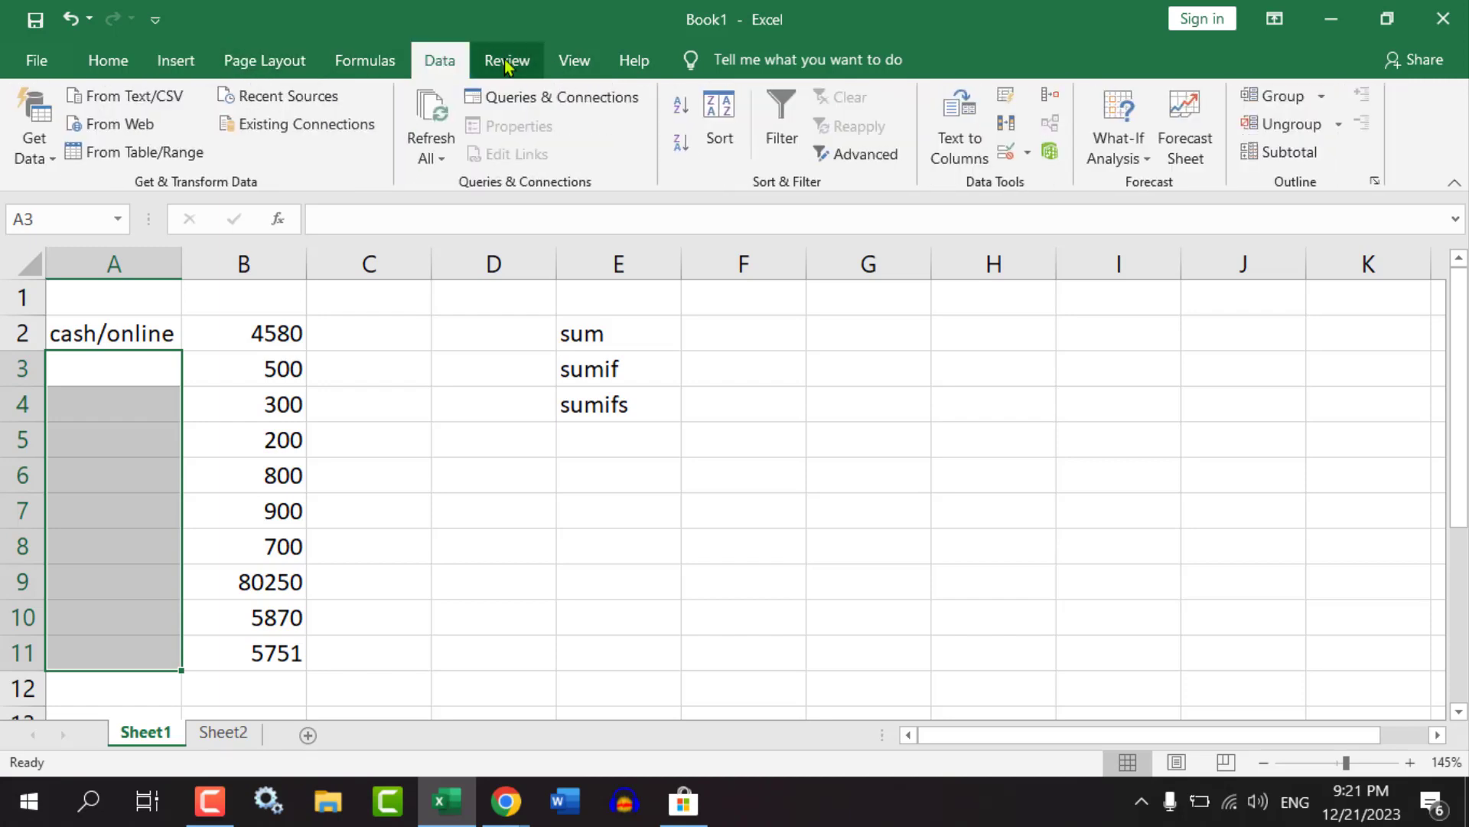
click(504, 62)
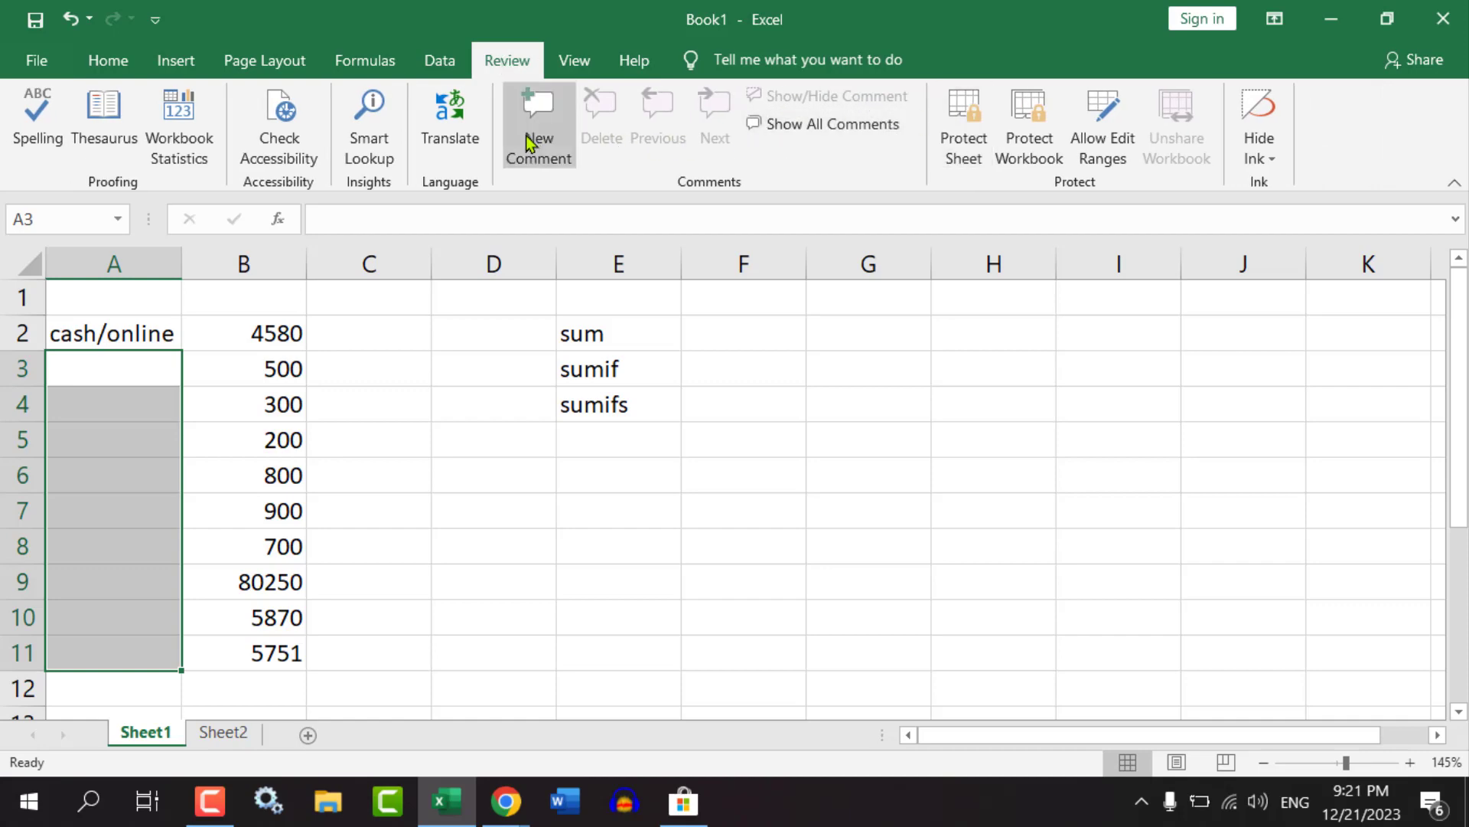
click(429, 61)
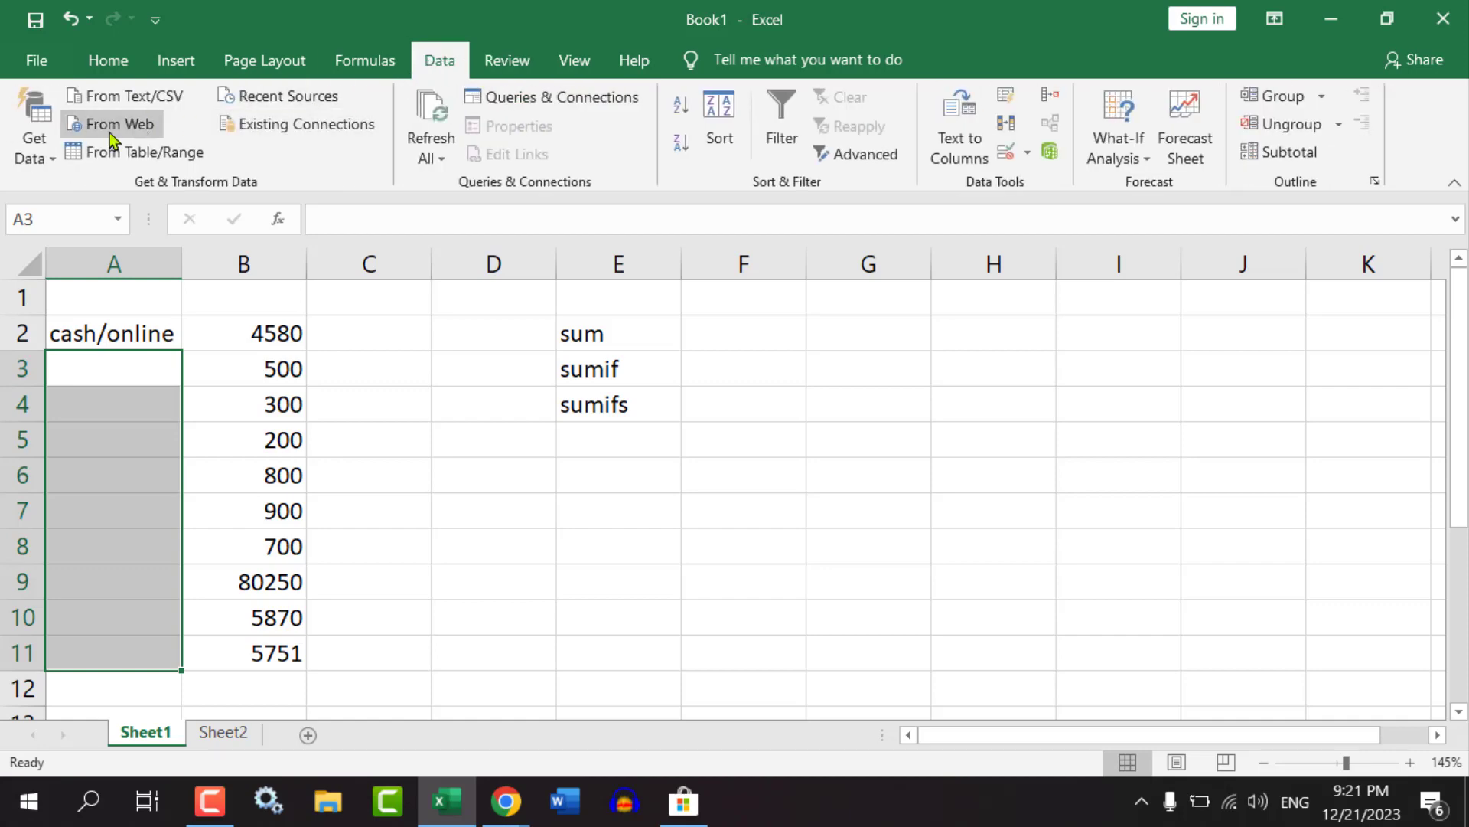
click(54, 158)
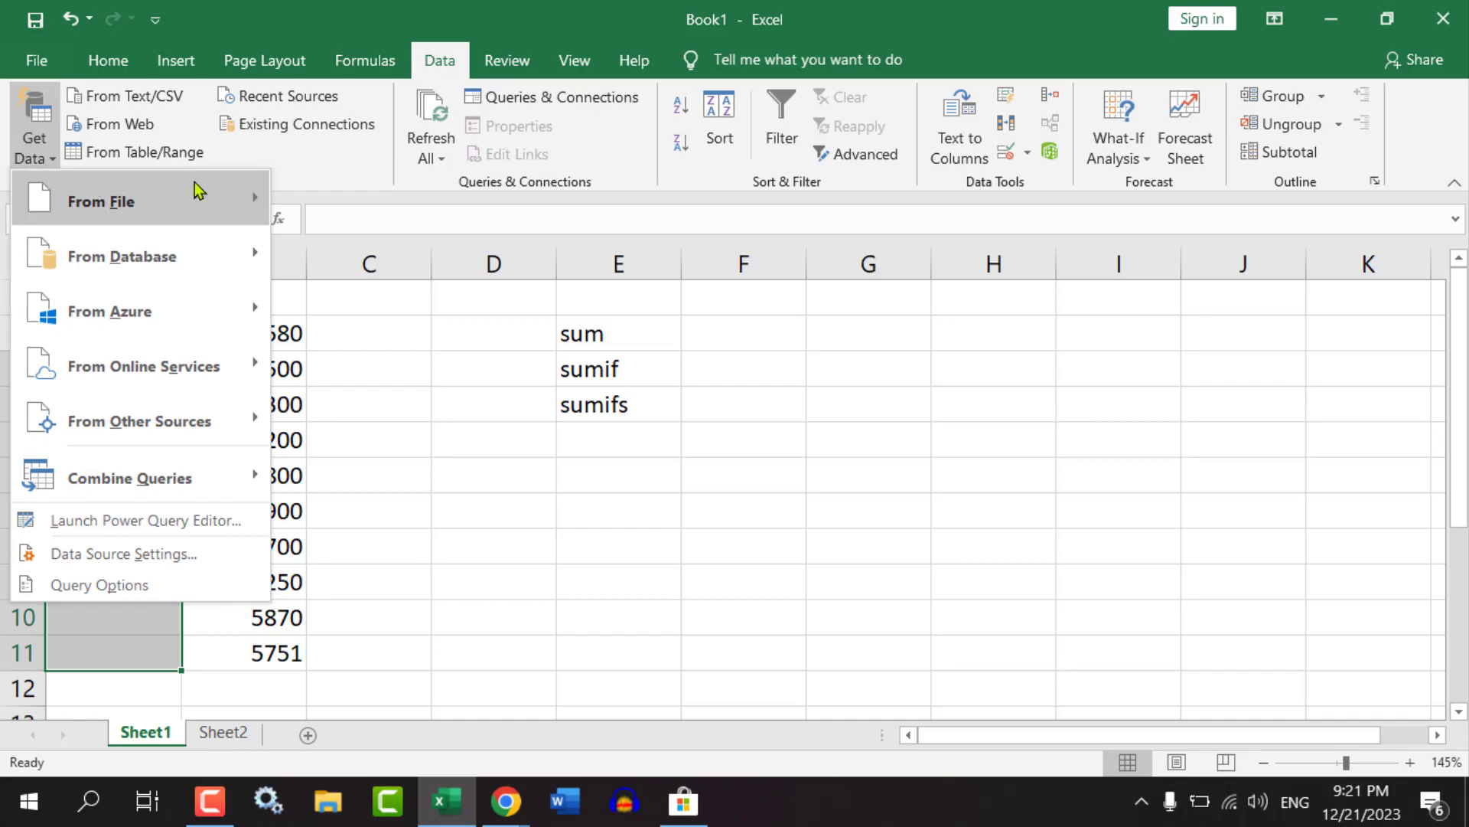
mouse_move(200, 193)
click(327, 151)
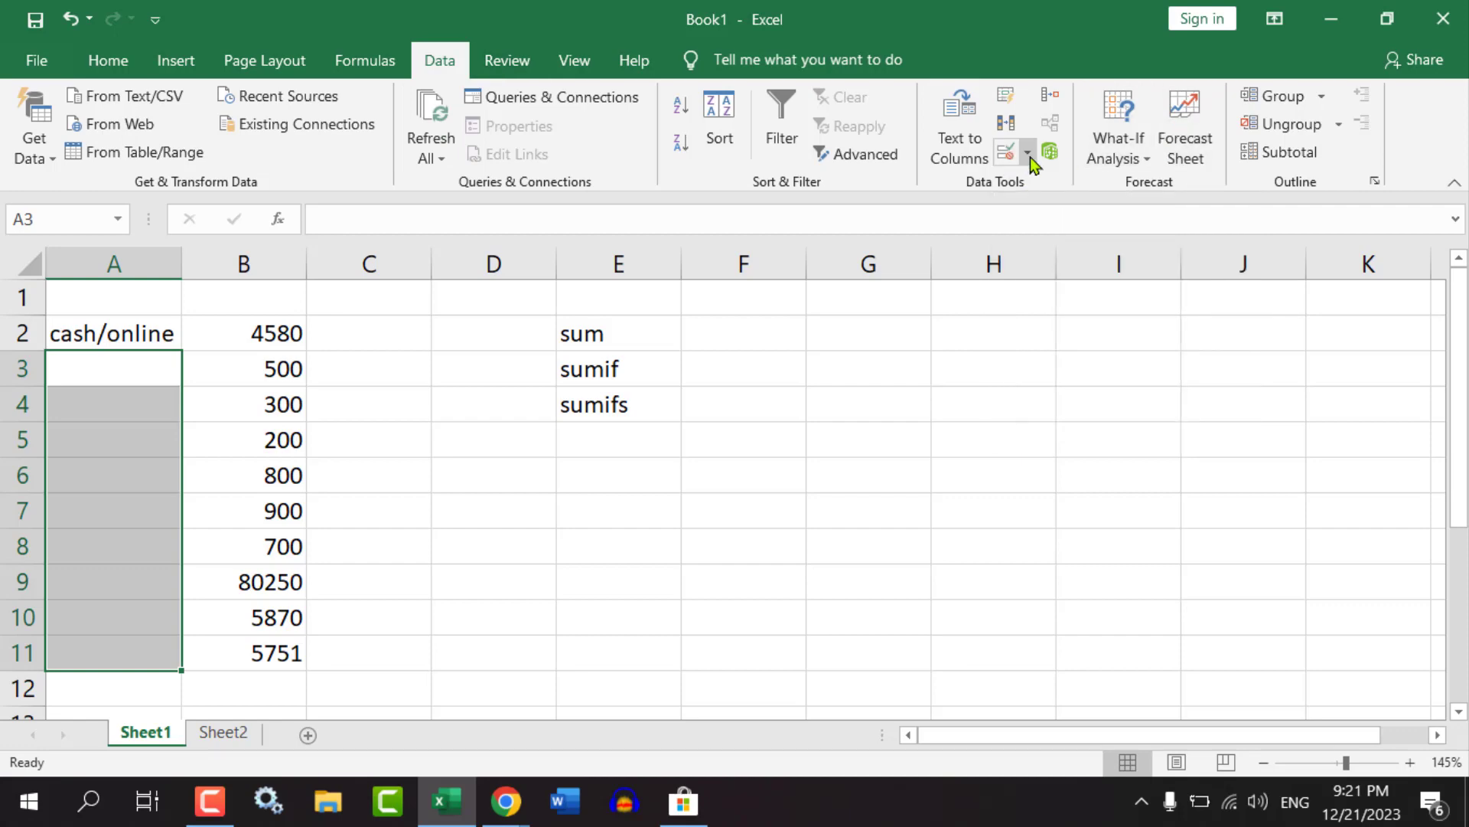
click(137, 469)
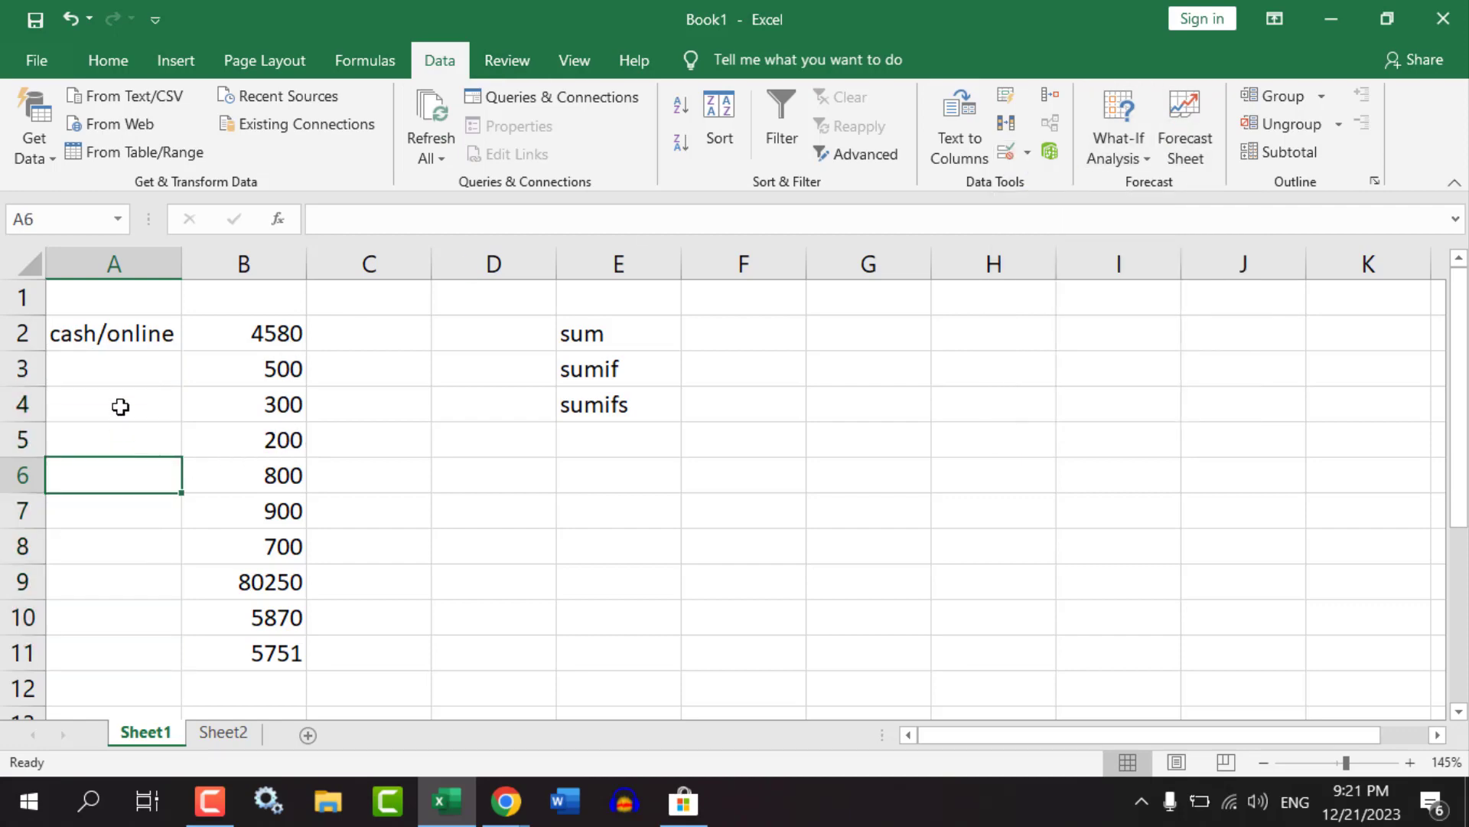
drag(115, 373, 120, 664)
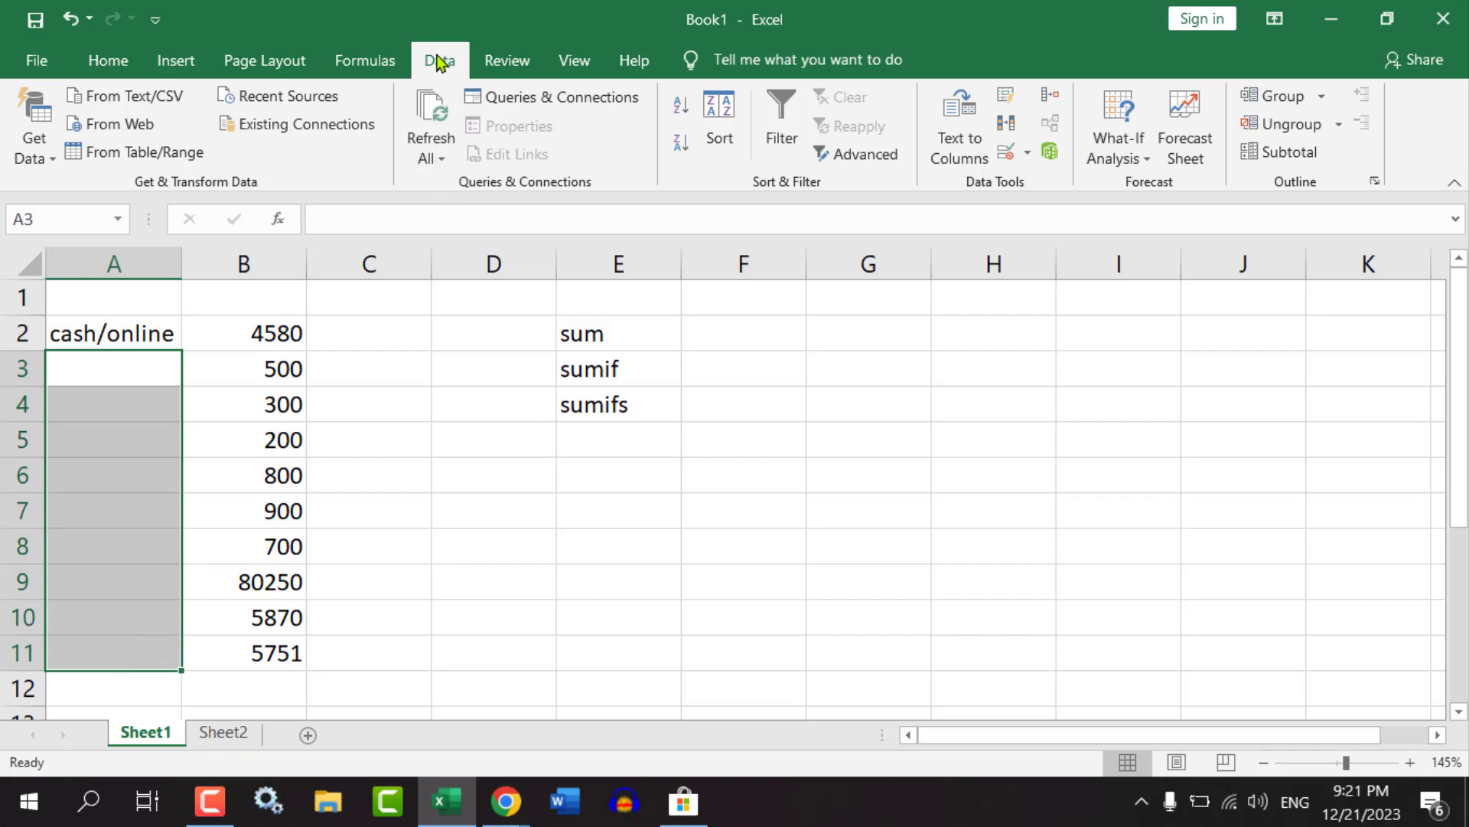
mouse_move(429, 68)
mouse_down()
mouse_move(665, 150)
mouse_move(960, 180)
mouse_up()
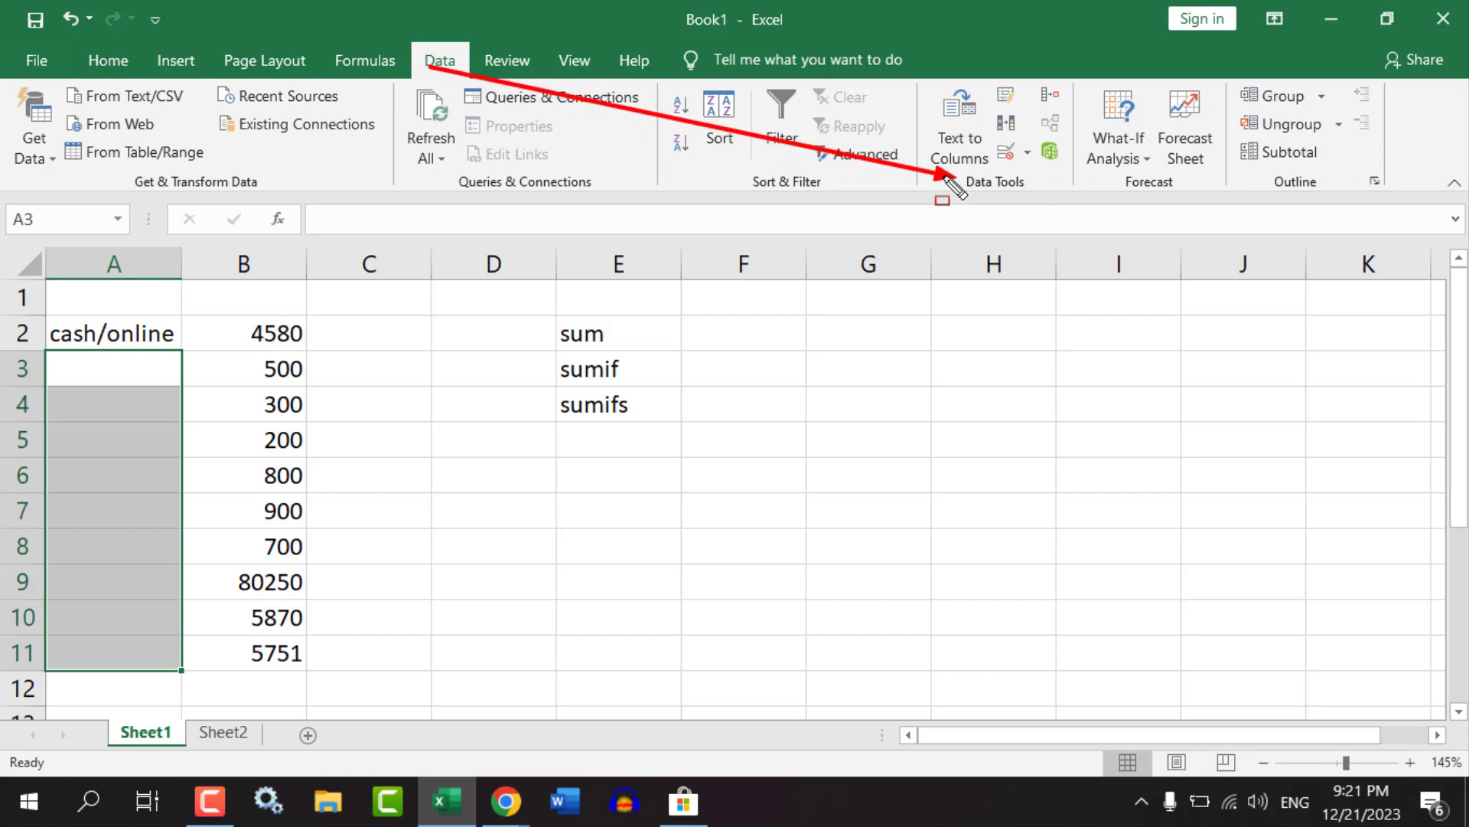
drag(918, 165, 1070, 195)
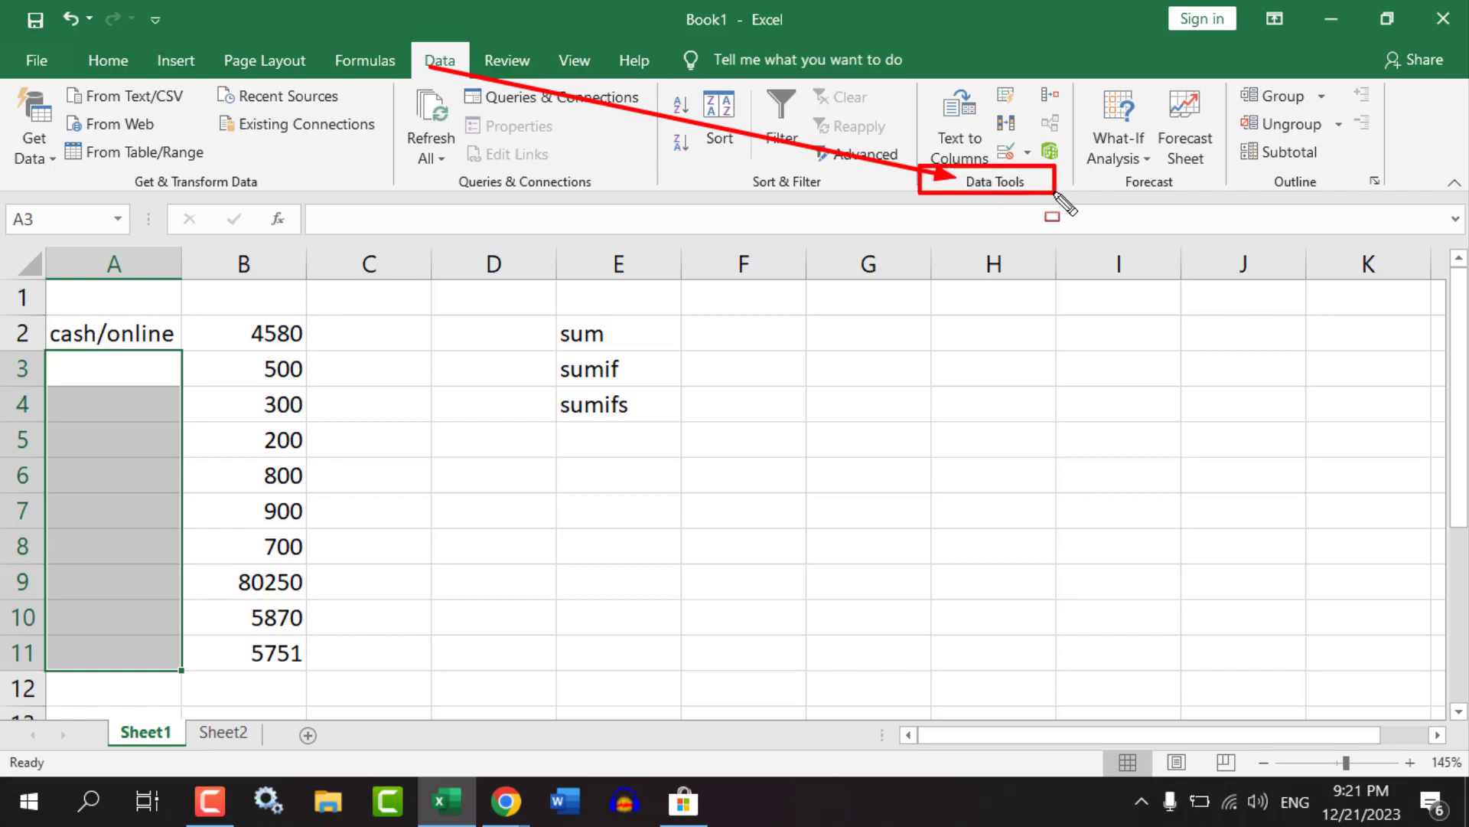
click(1001, 148)
drag(999, 151, 1039, 172)
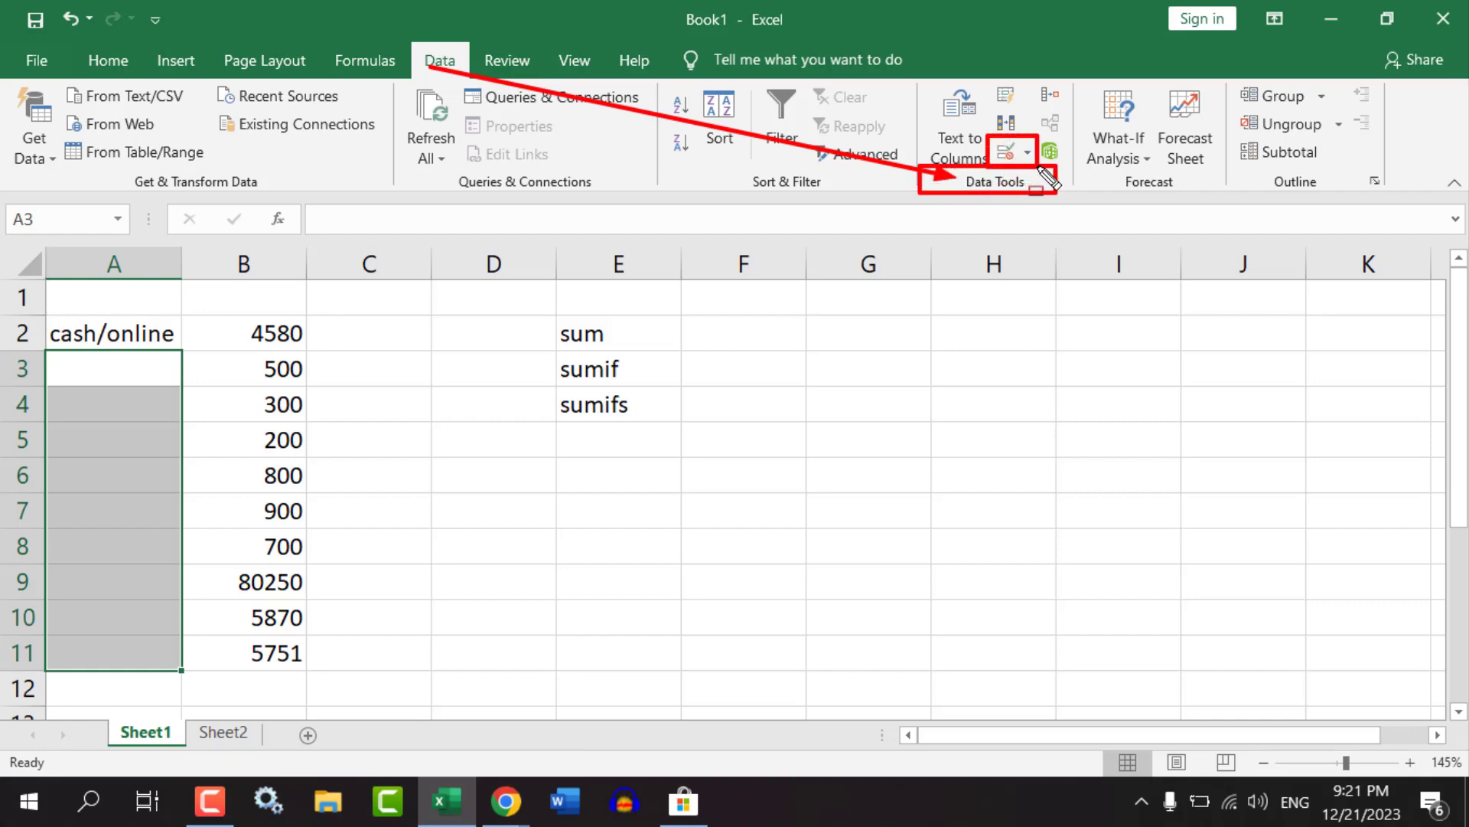
key(Escape)
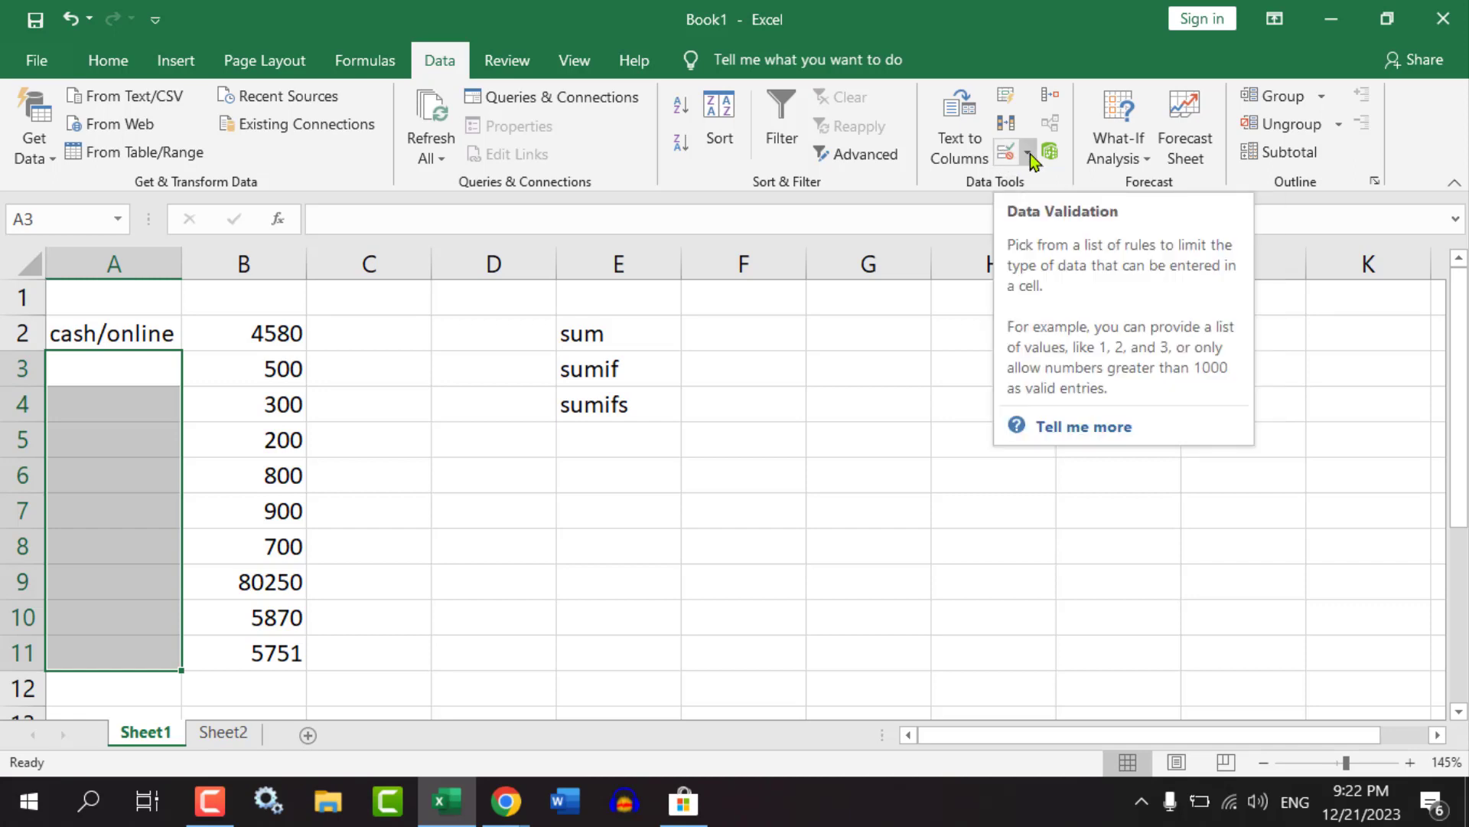
Open the data validation settings for the selected cells A3:A11.
click(1012, 156)
click(1026, 155)
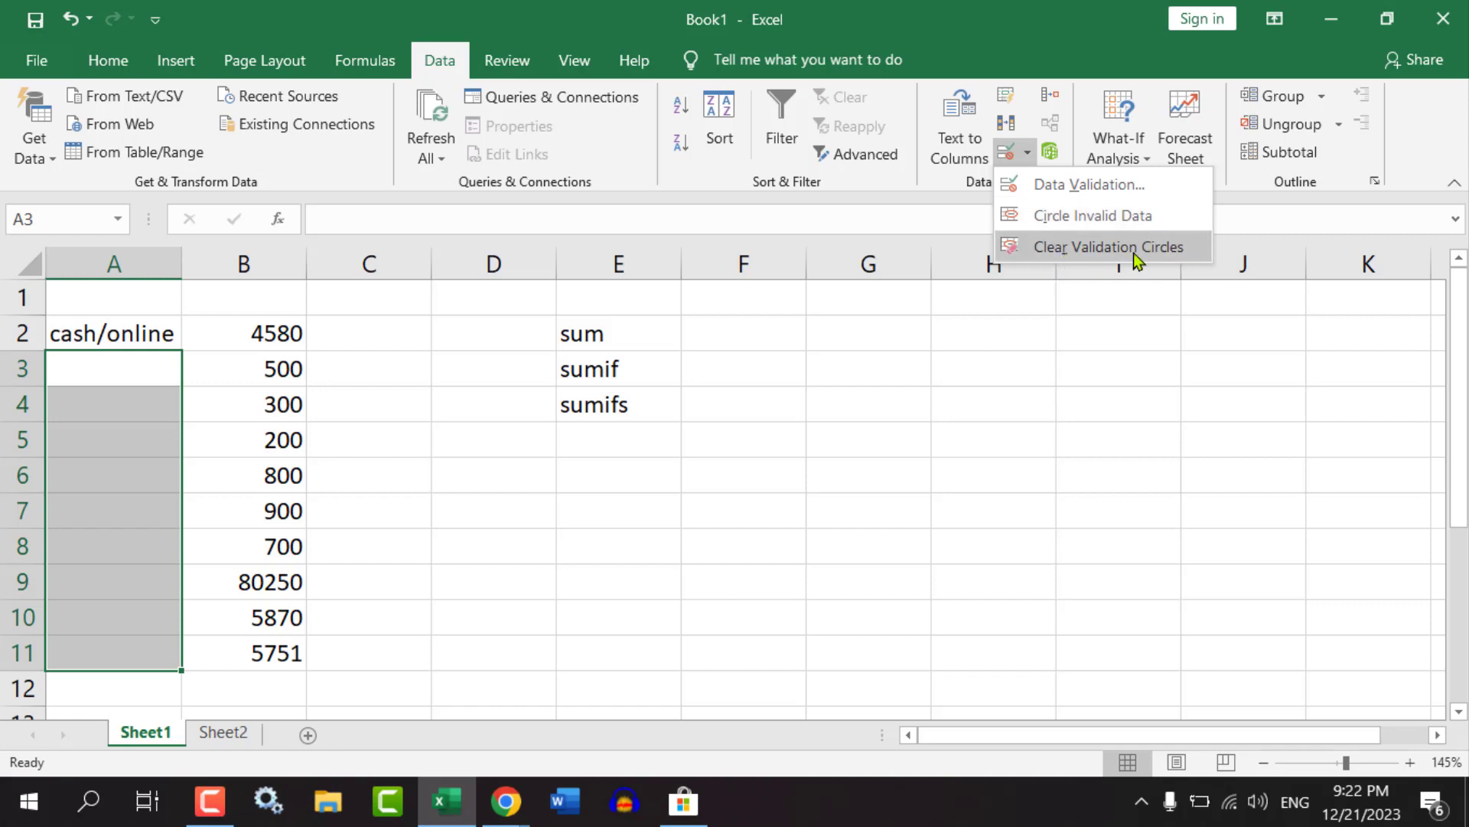
click(1074, 186)
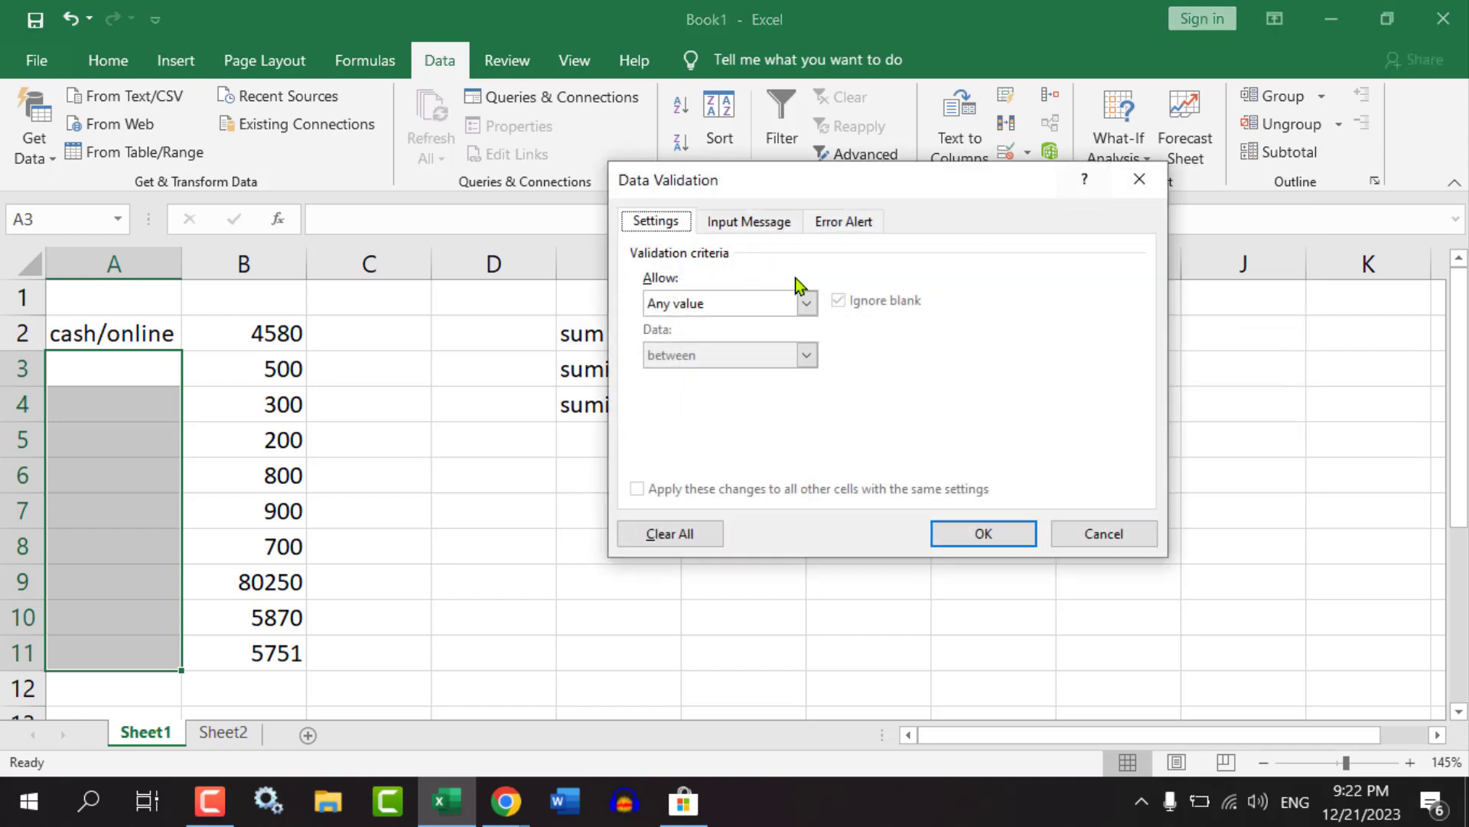
drag(728, 184, 917, 169)
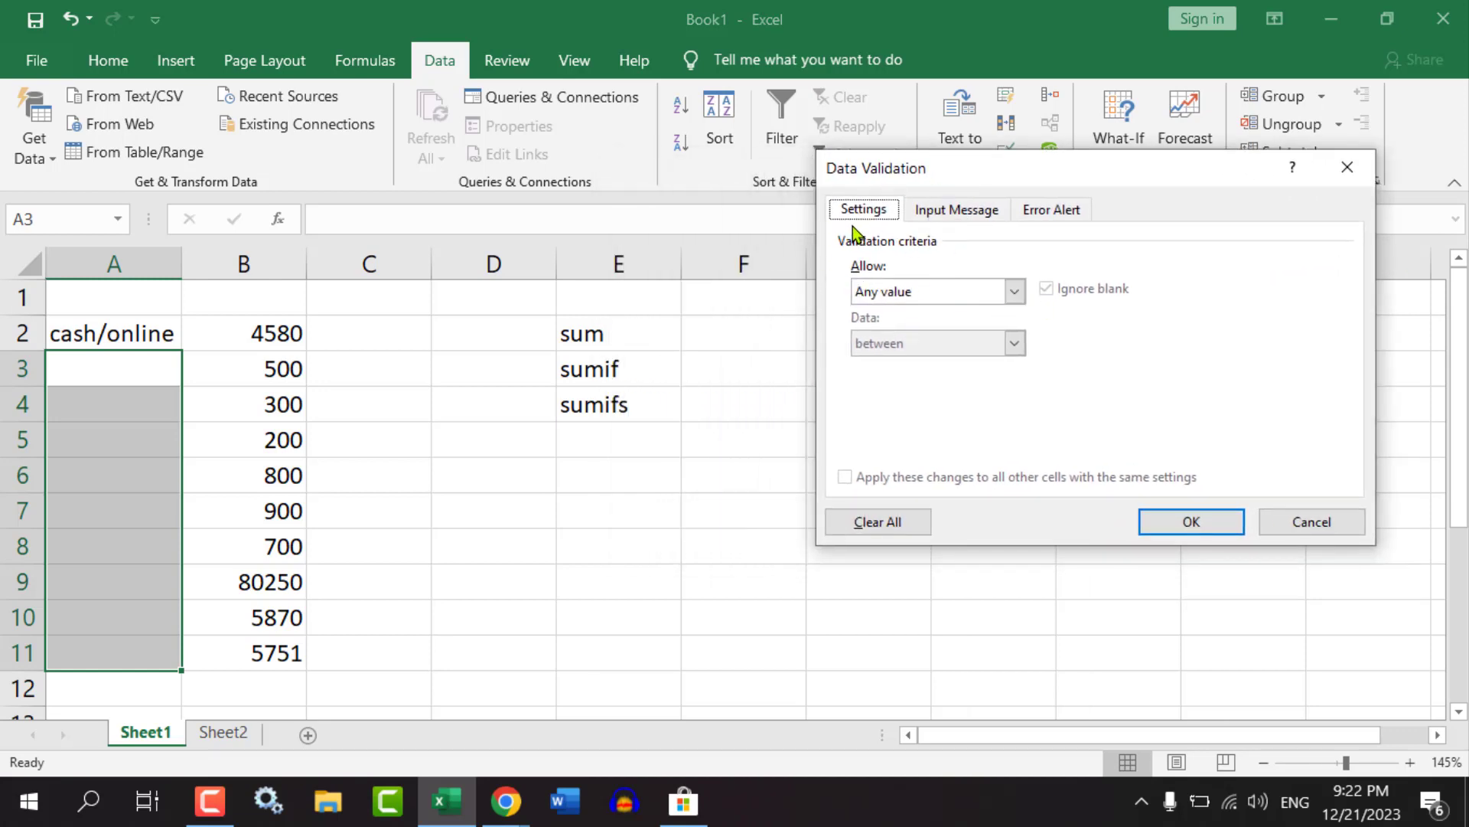
key(ctrl+shift+d)
drag(821, 245, 1043, 311)
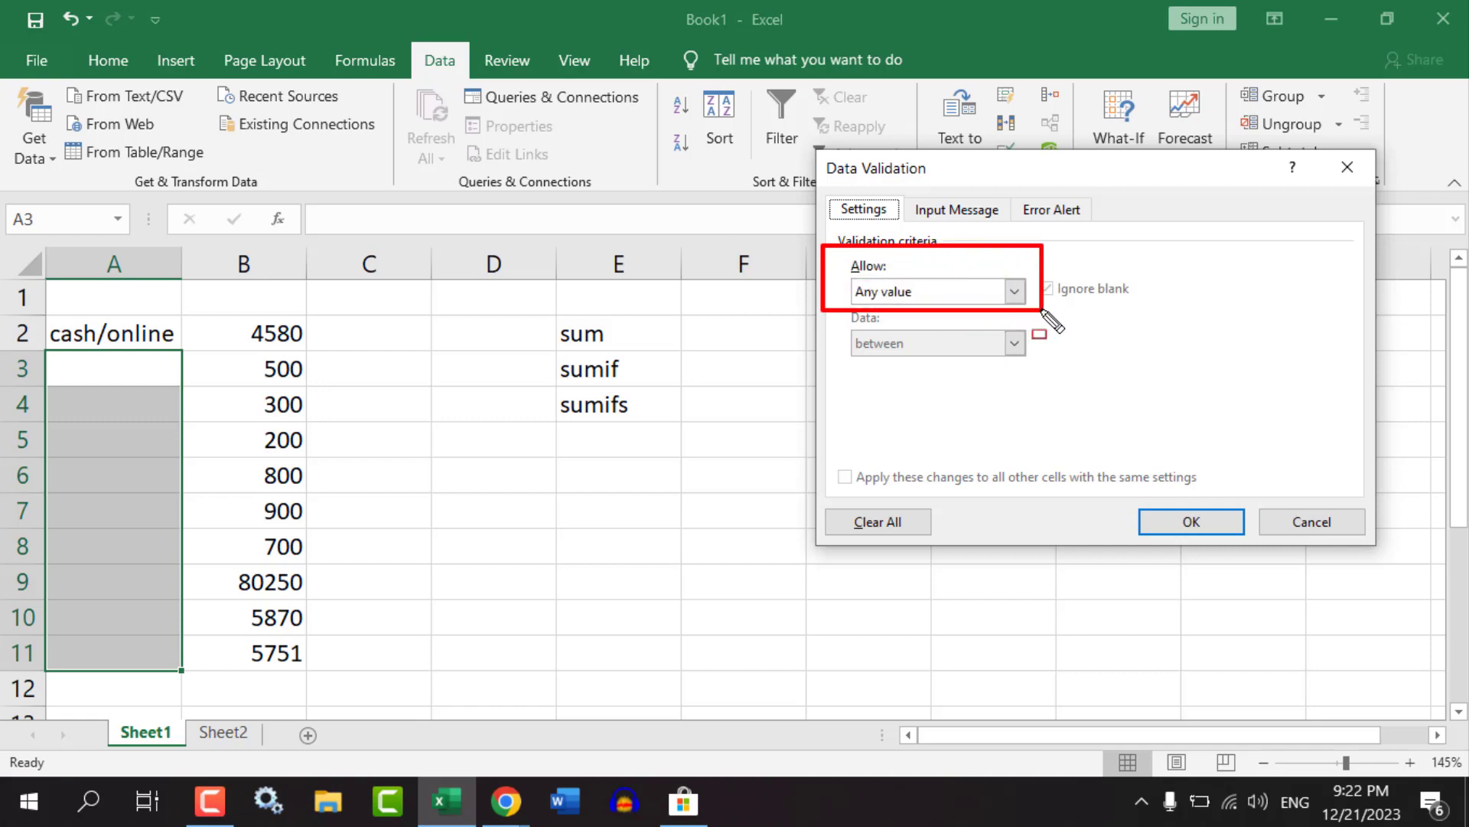
drag(993, 265, 1029, 308)
key(Escape)
Restrict cells A3:A11 on Sheet1 to a validation list sourced from cells A1:A2 on Sheet2, and apply the rule.
click(1012, 300)
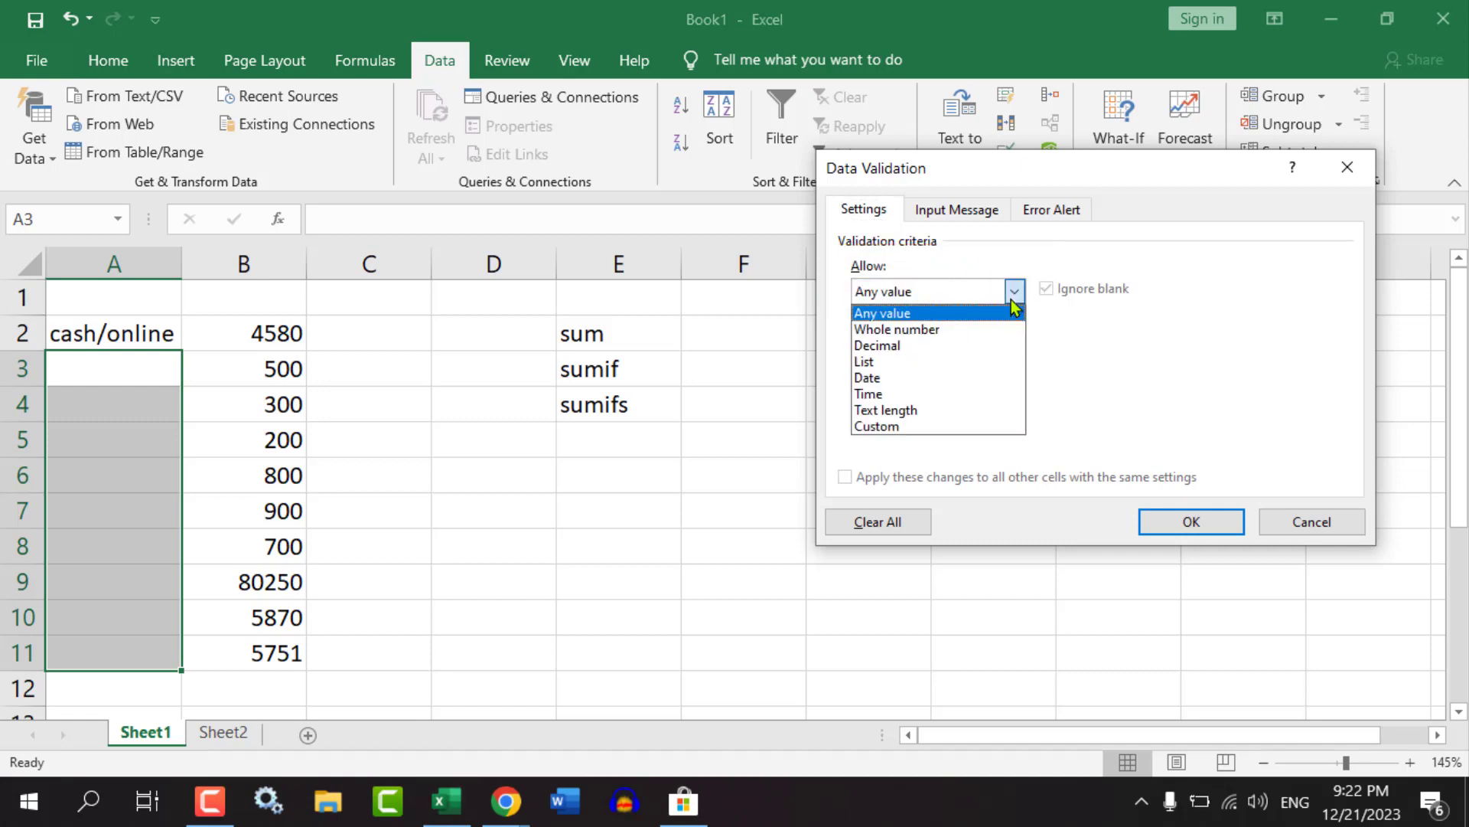
click(870, 362)
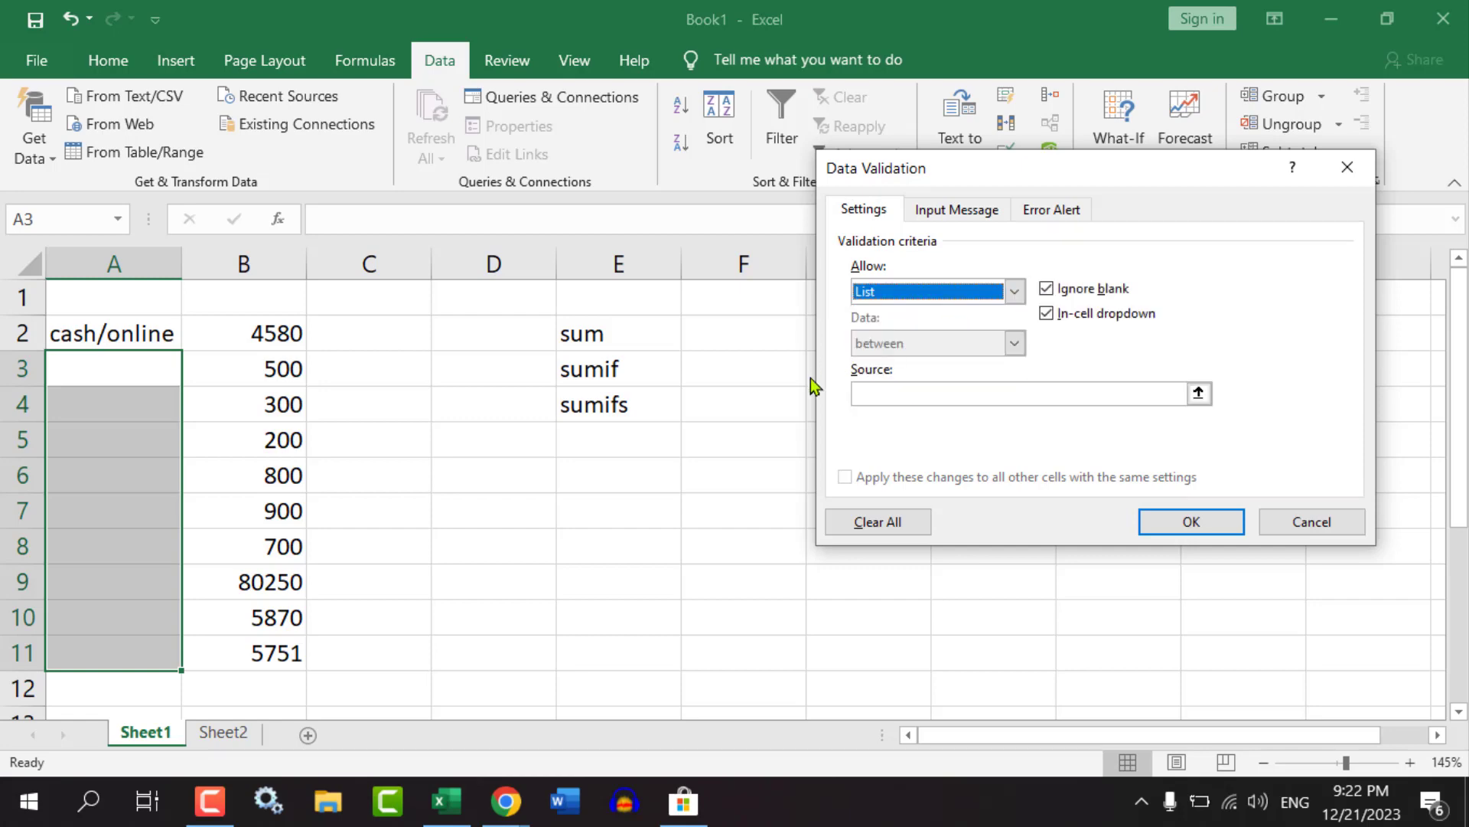
click(907, 395)
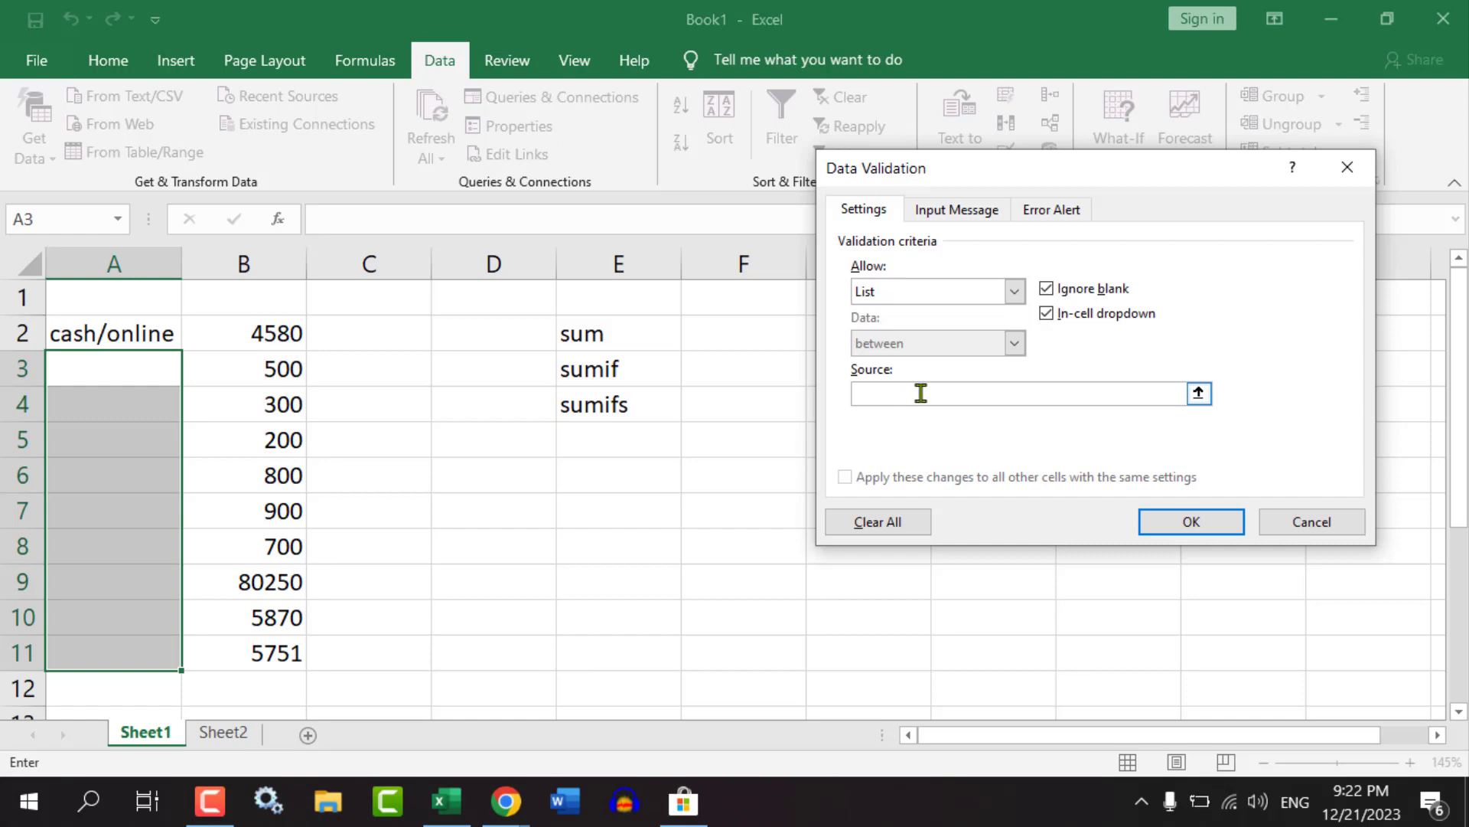
click(228, 733)
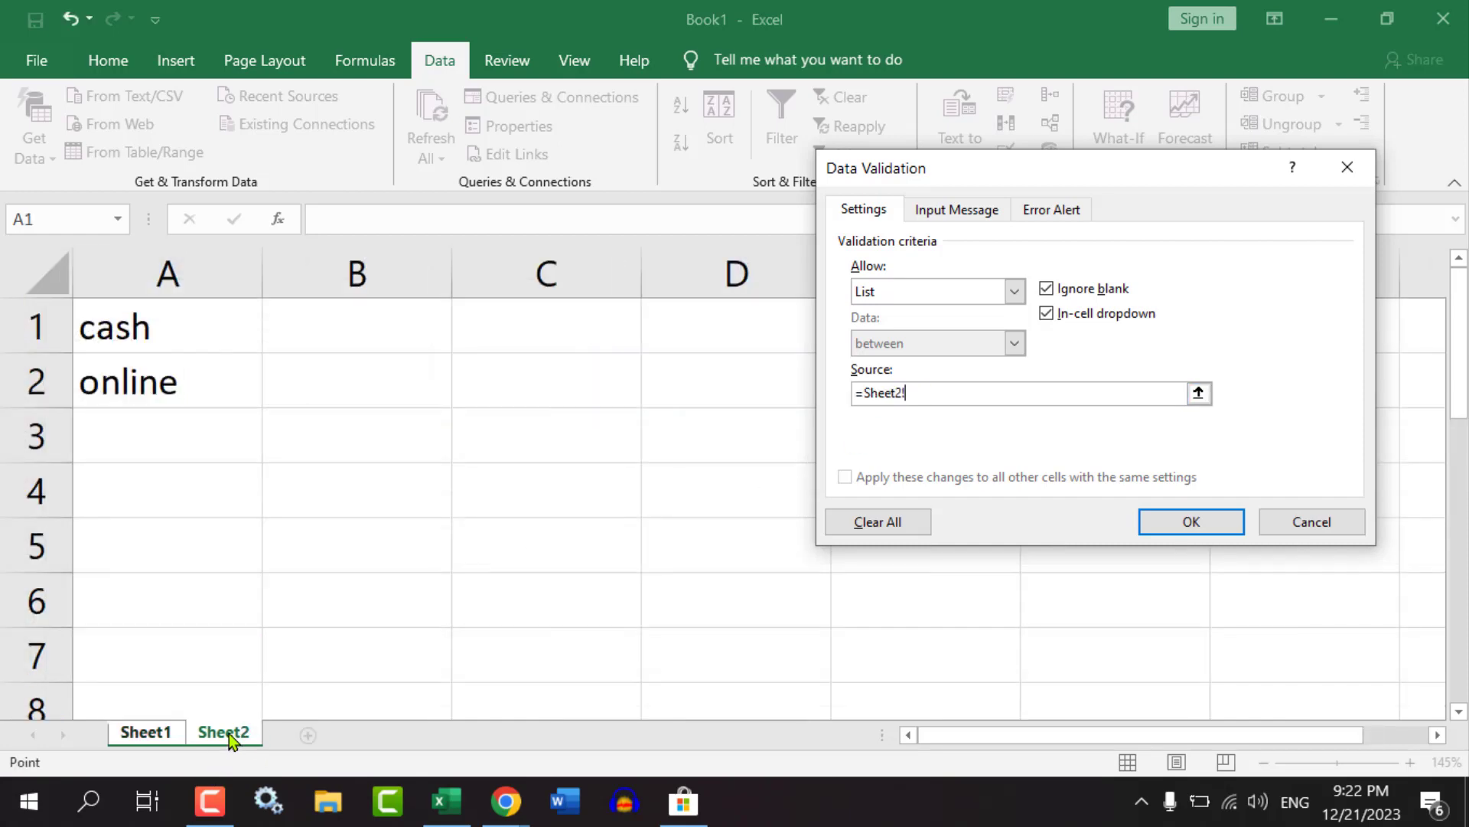
drag(111, 323, 120, 375)
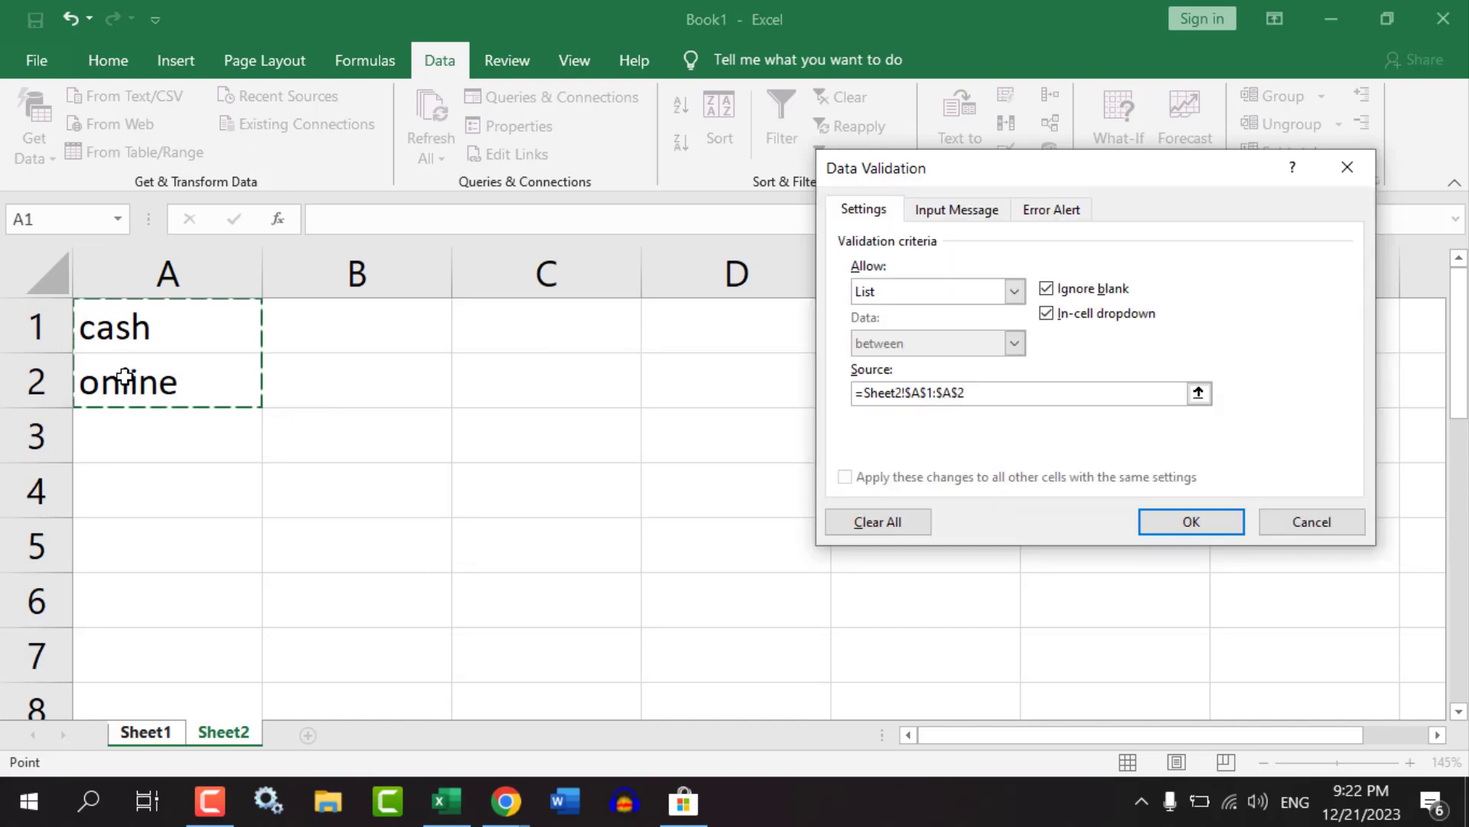
click(1174, 519)
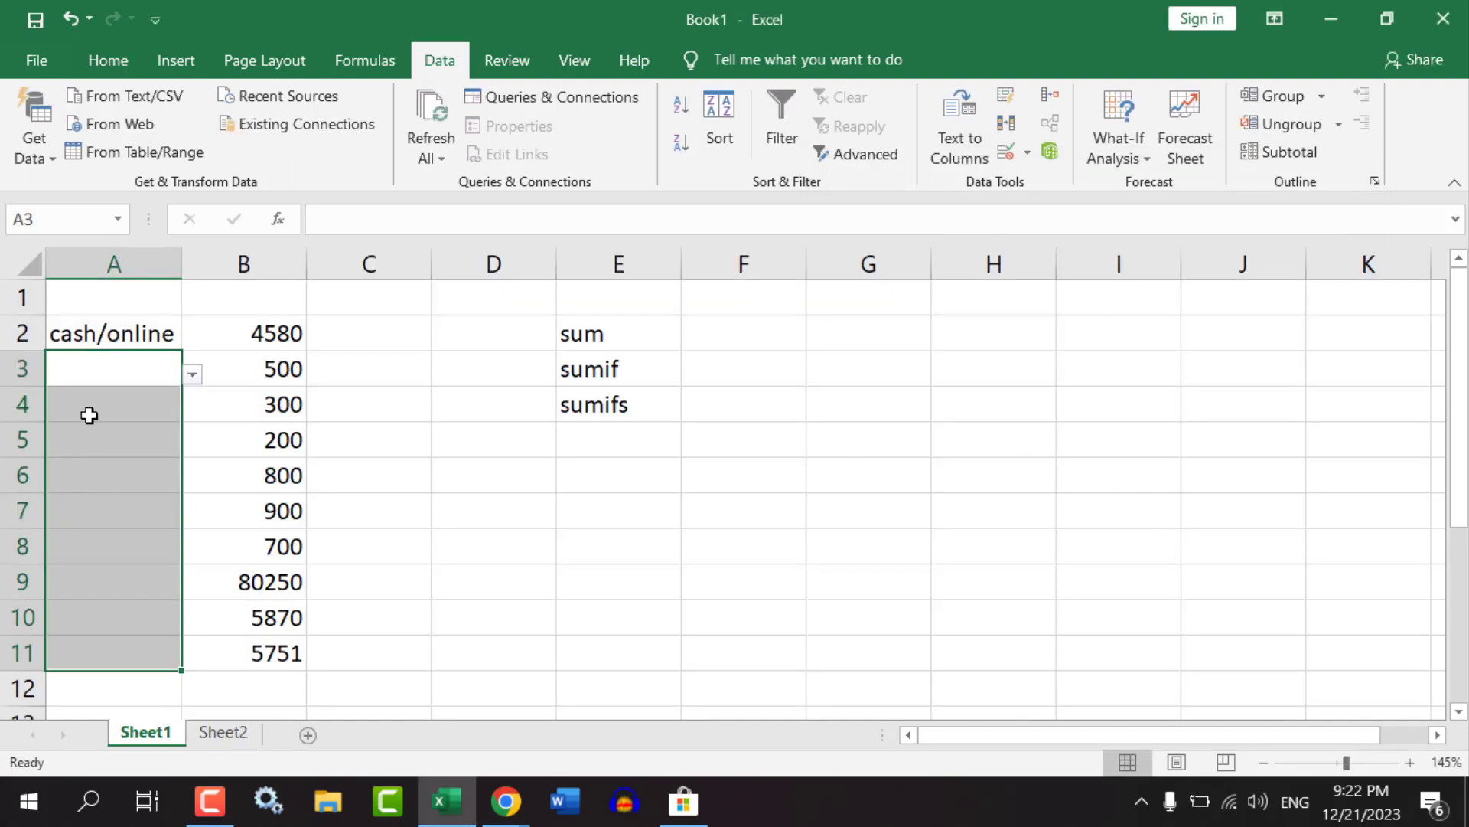
Use the in-cell lists to choose cash in A3, online in A4 and online in A5.
scroll(89, 415, up, 4)
scroll(117, 440, up, 4)
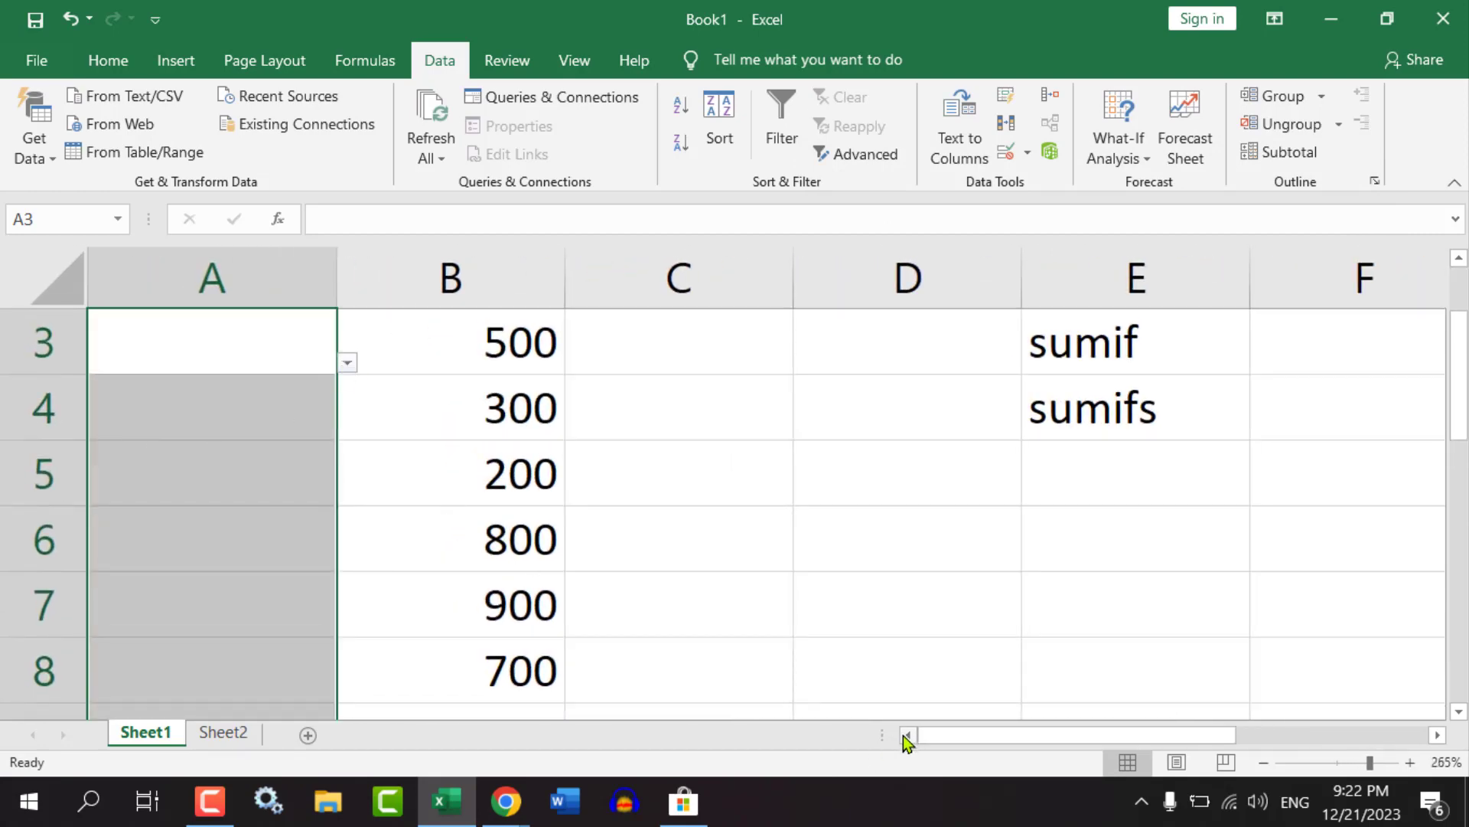
click(347, 366)
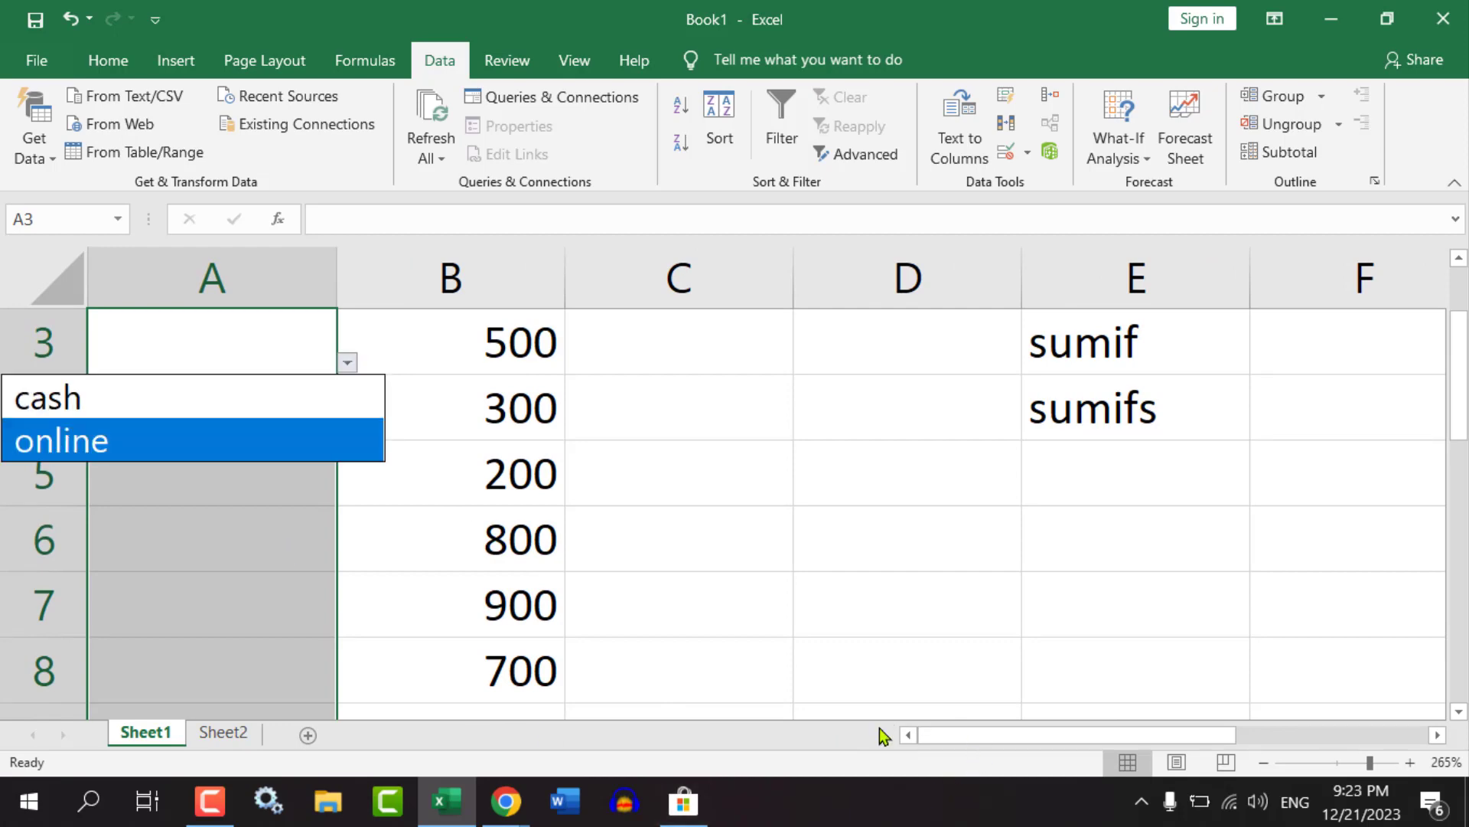
click(47, 409)
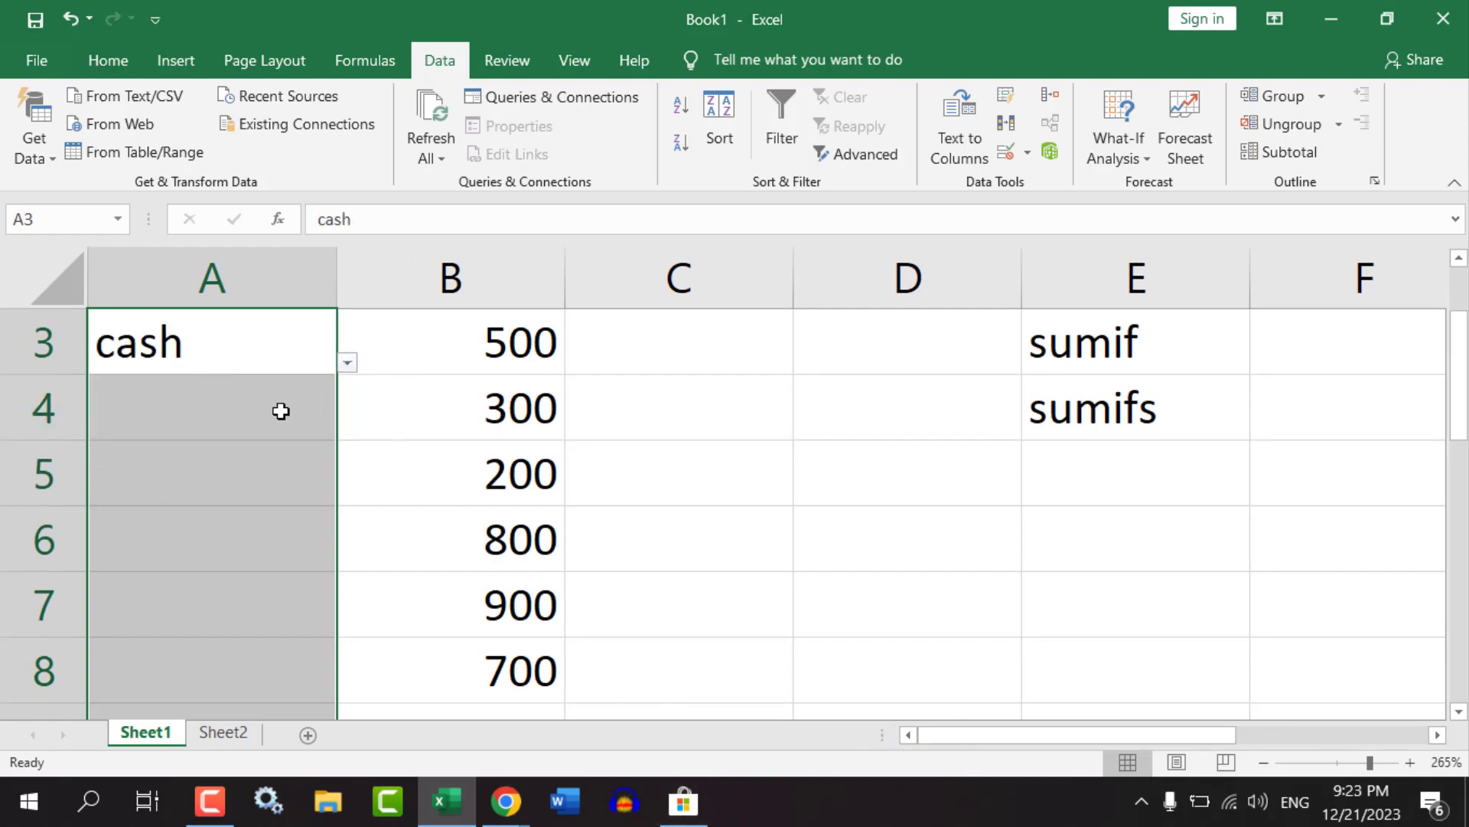
click(317, 420)
click(347, 430)
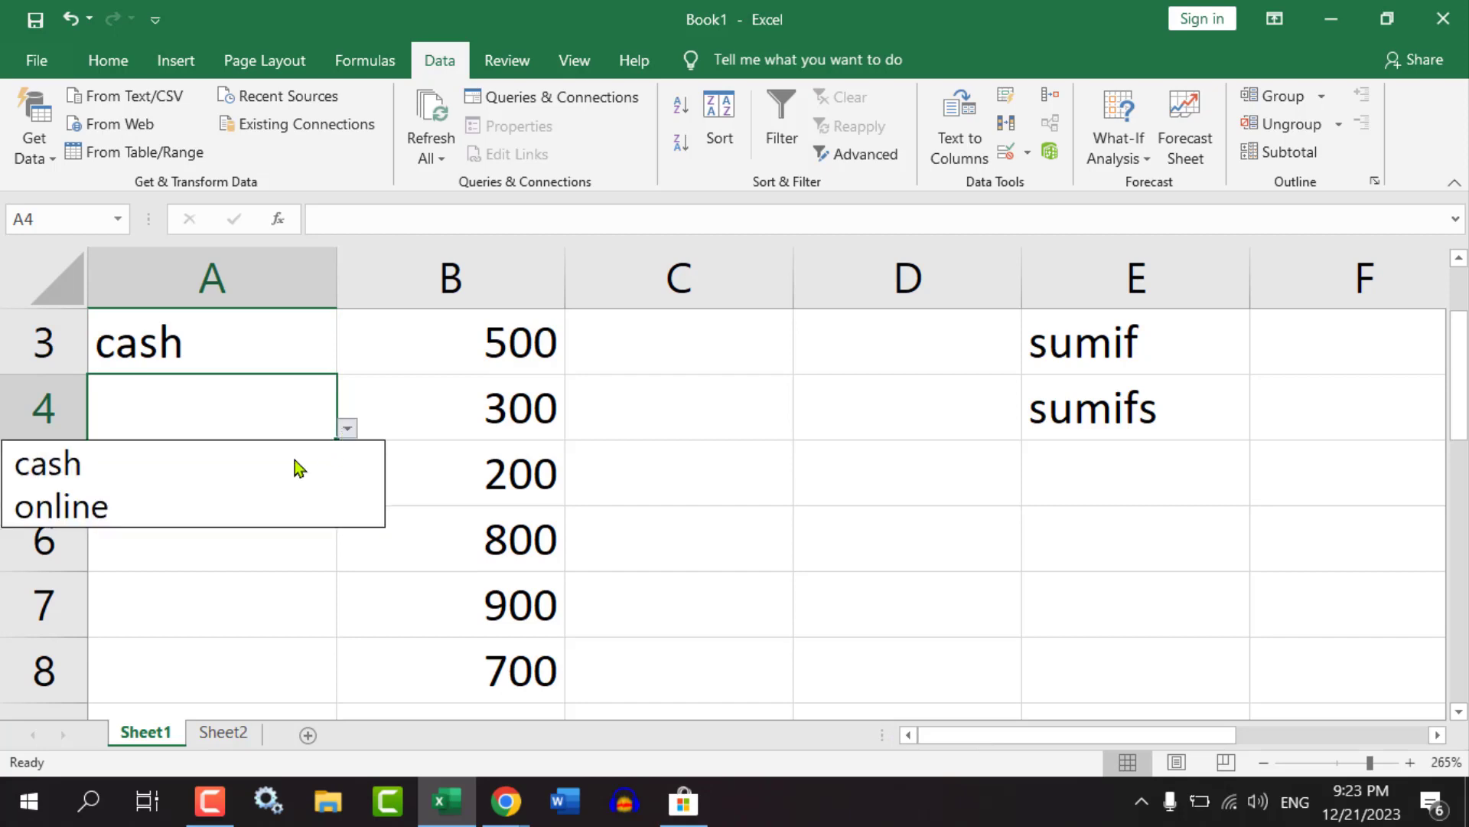
click(154, 505)
click(306, 481)
click(348, 493)
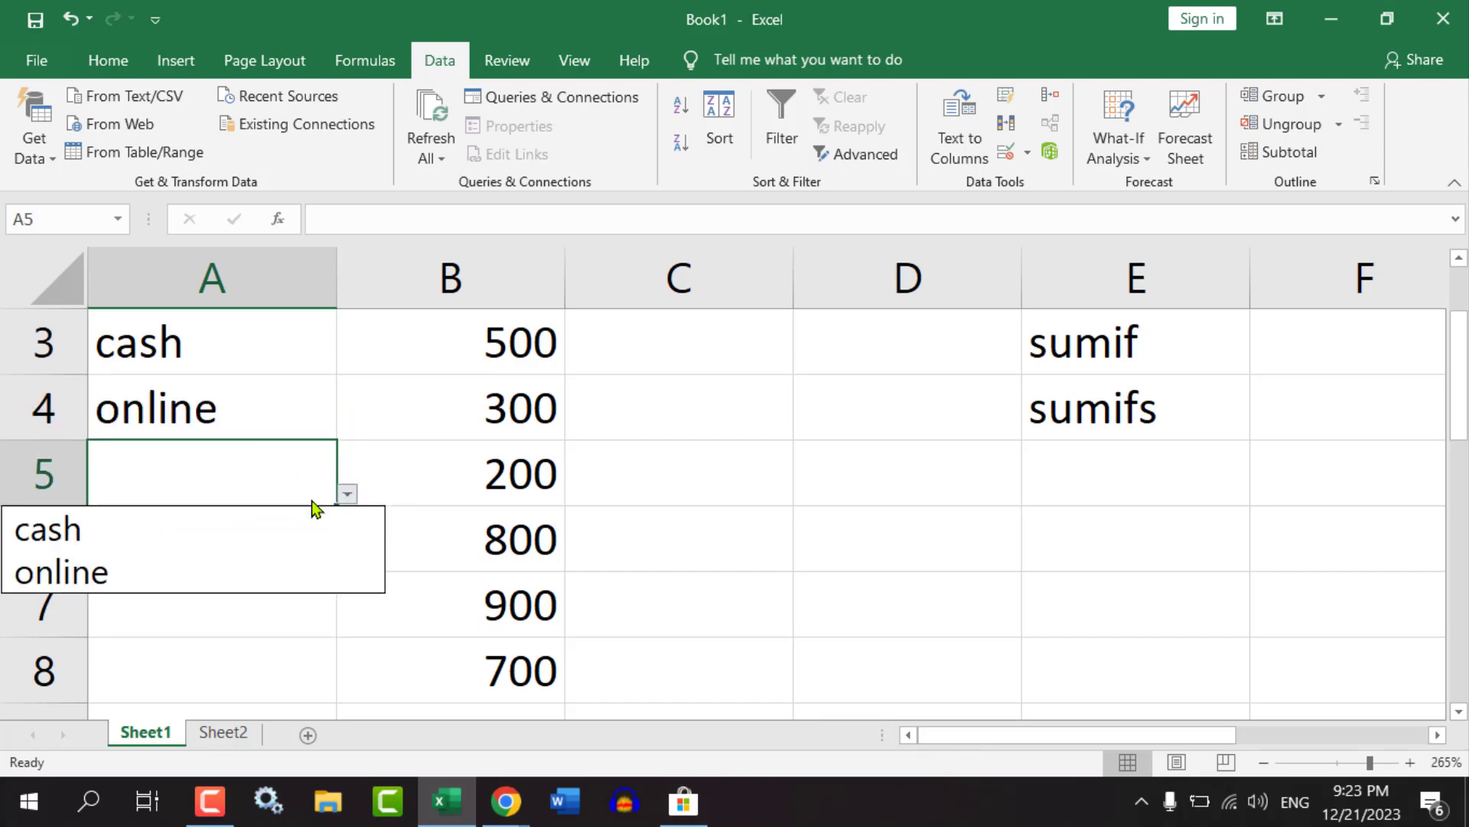
click(141, 570)
Use the in-cell lists to choose cash in A6, cash in A7 and online in A8.
click(237, 528)
click(348, 560)
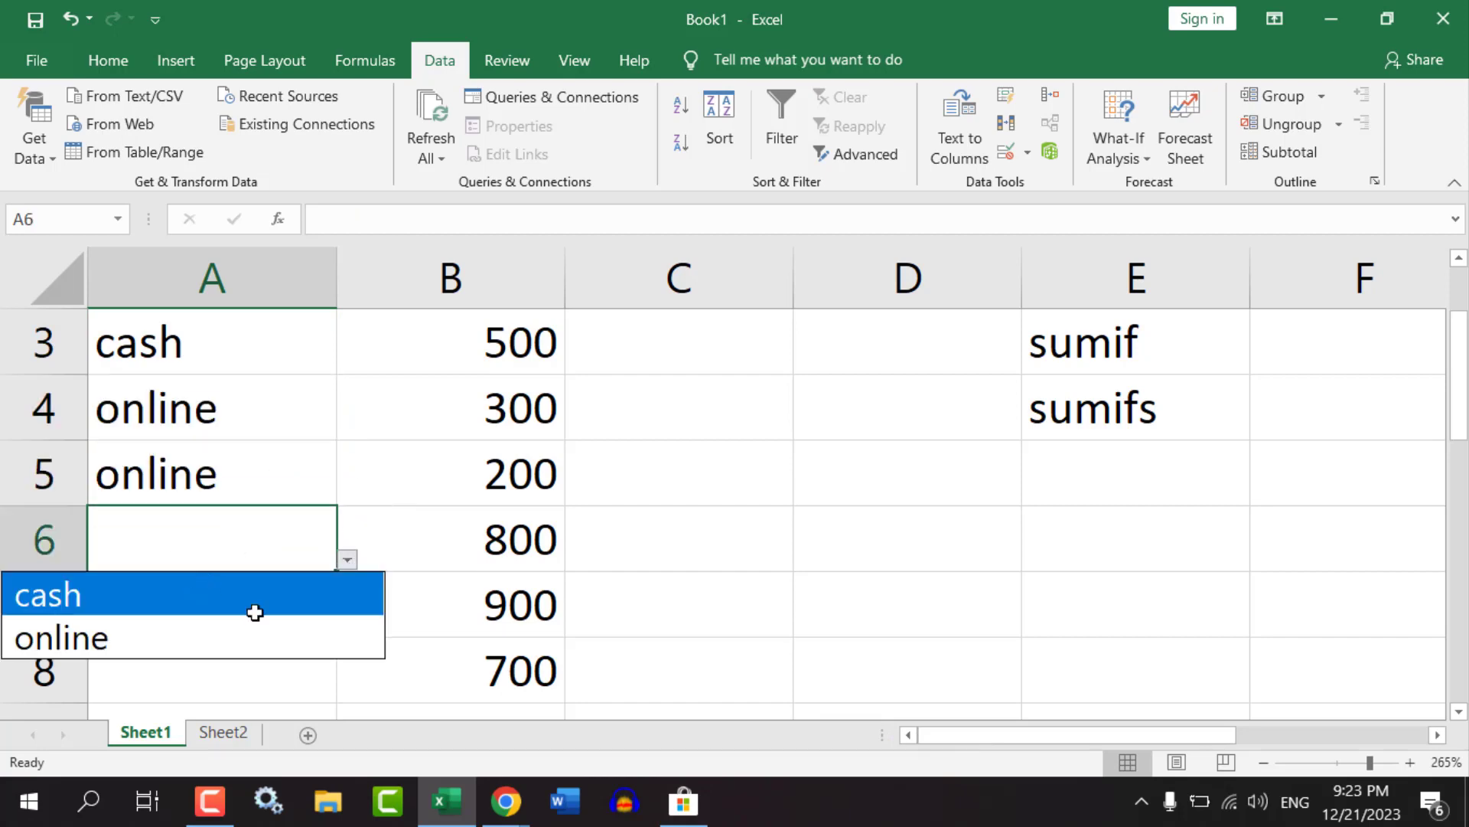
click(253, 604)
click(263, 610)
click(349, 626)
click(247, 657)
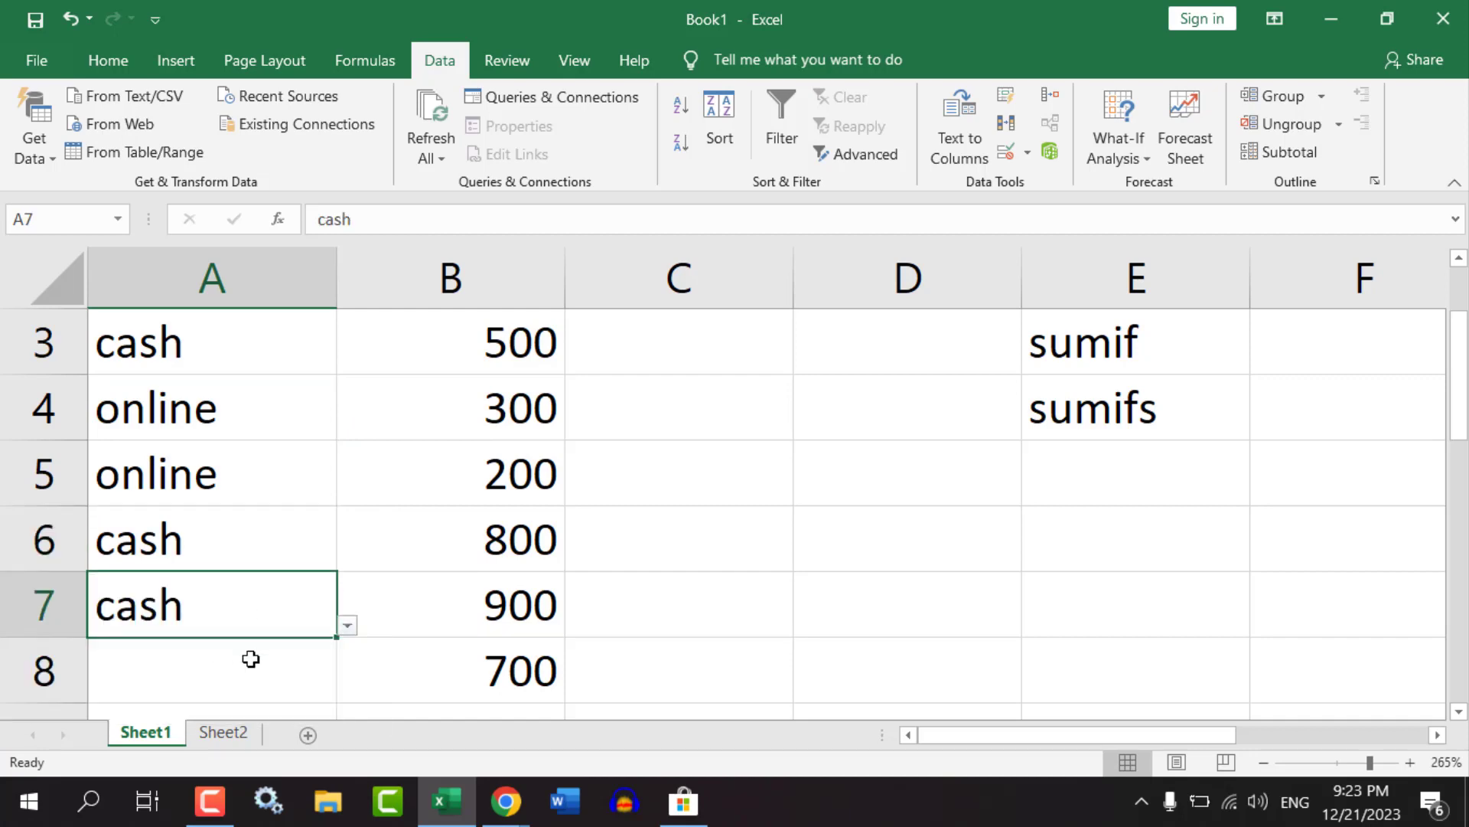
click(335, 687)
click(349, 693)
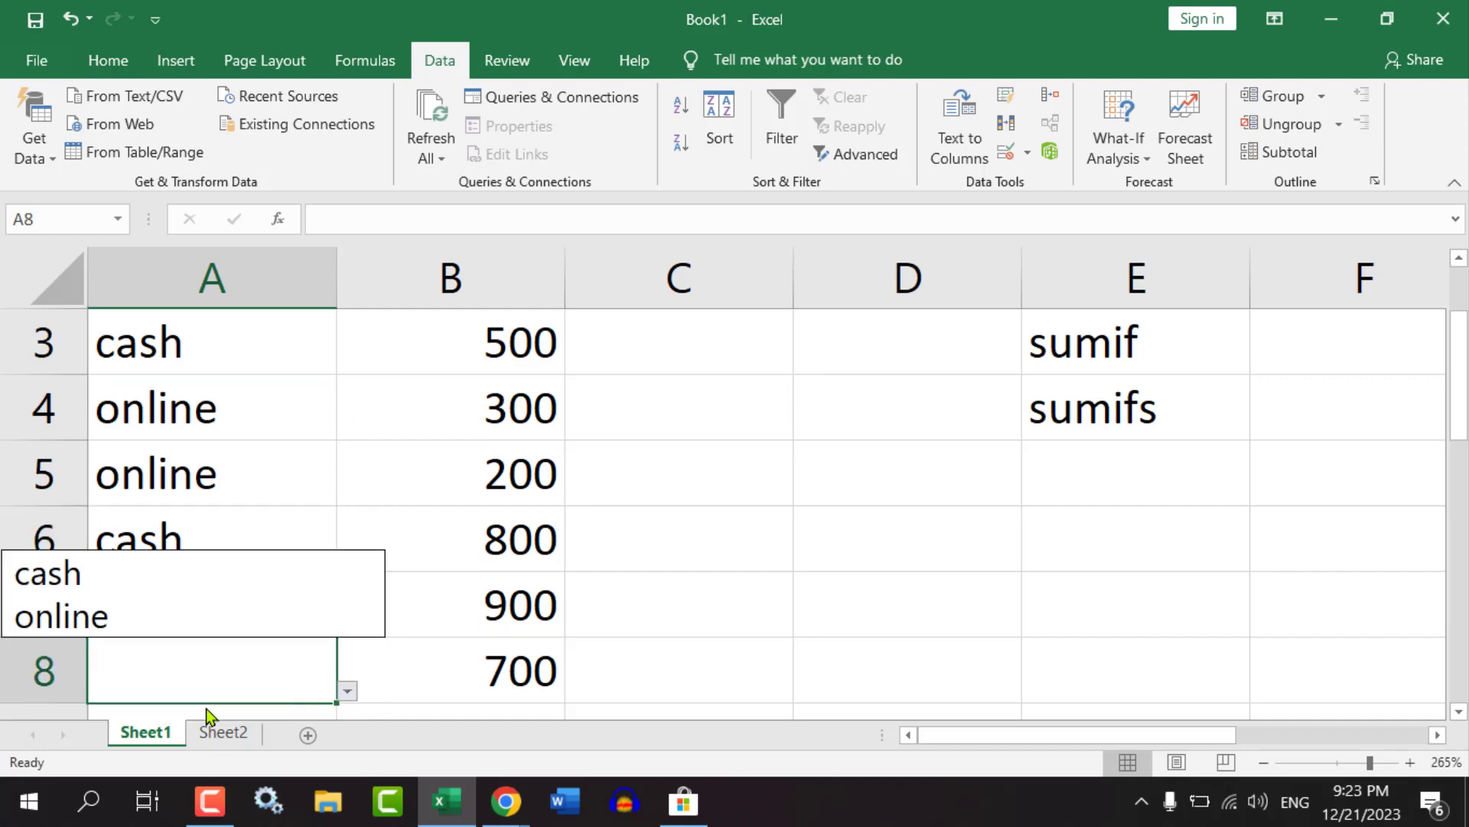
click(105, 617)
Use the in-cell lists to choose cash in A9, cash in A10 and online in A11.
scroll(249, 619, down, 1)
click(289, 558)
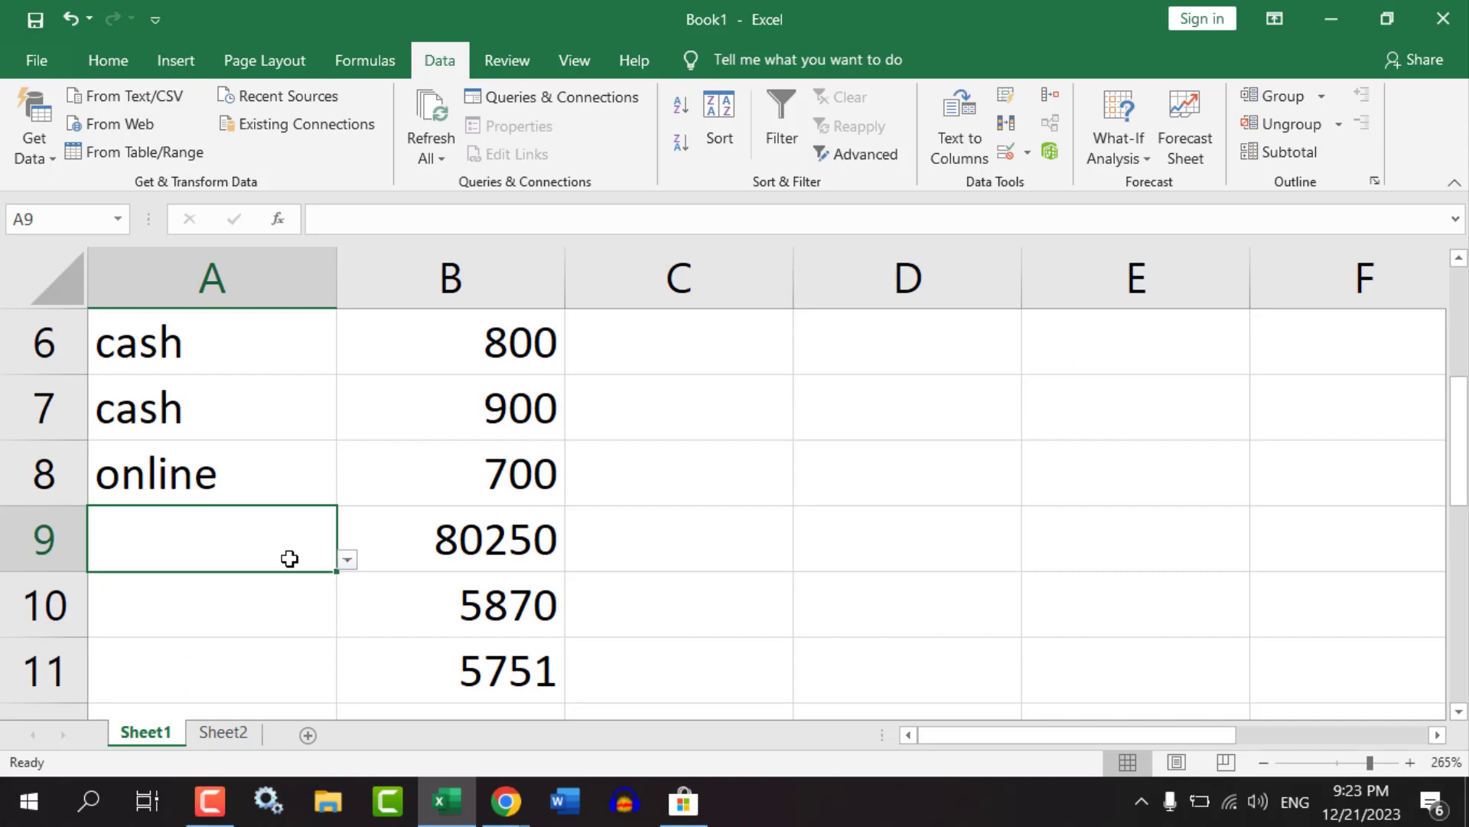
click(349, 561)
click(190, 605)
click(313, 611)
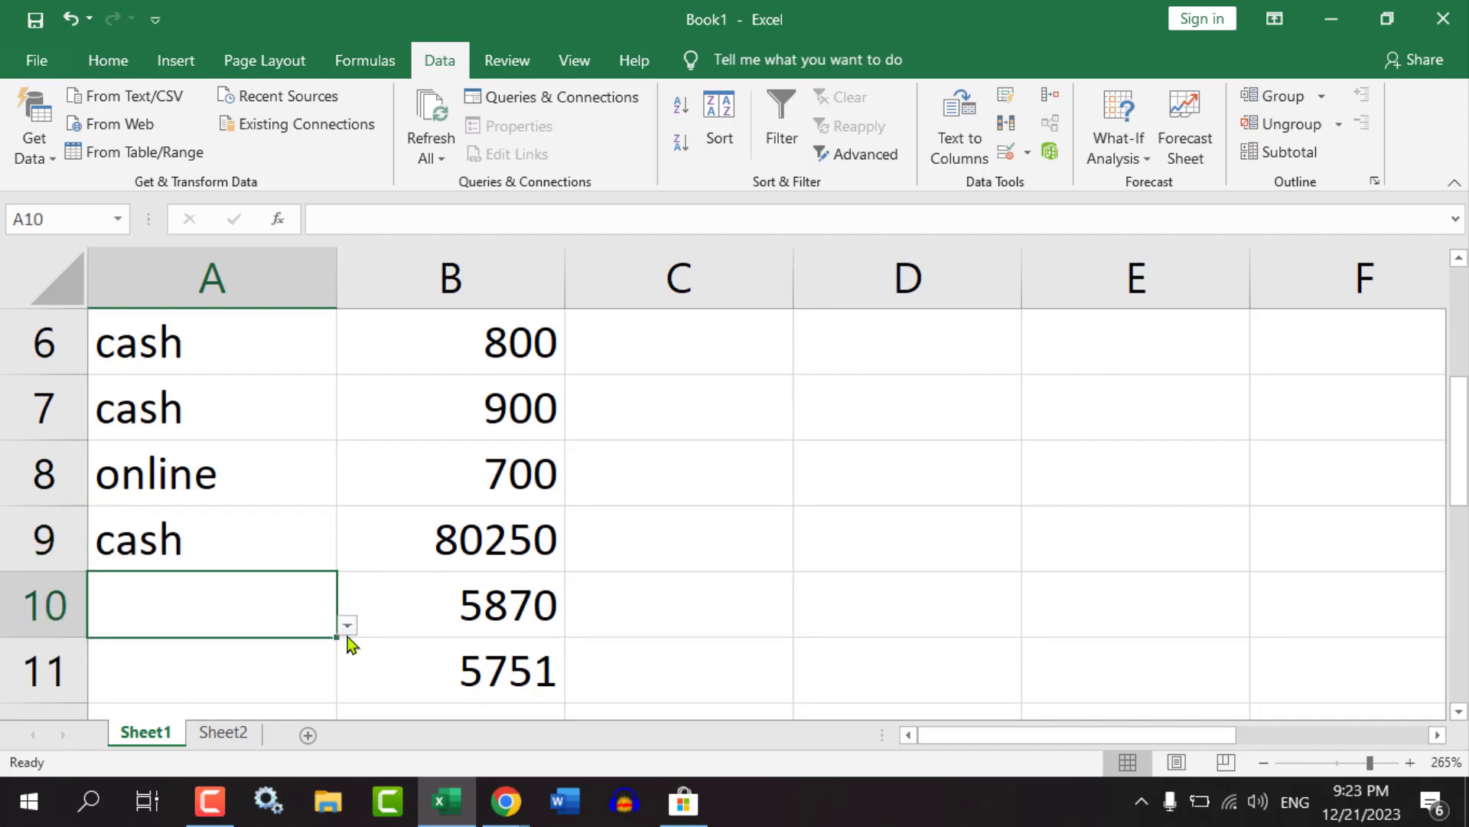
click(347, 626)
click(174, 667)
click(318, 674)
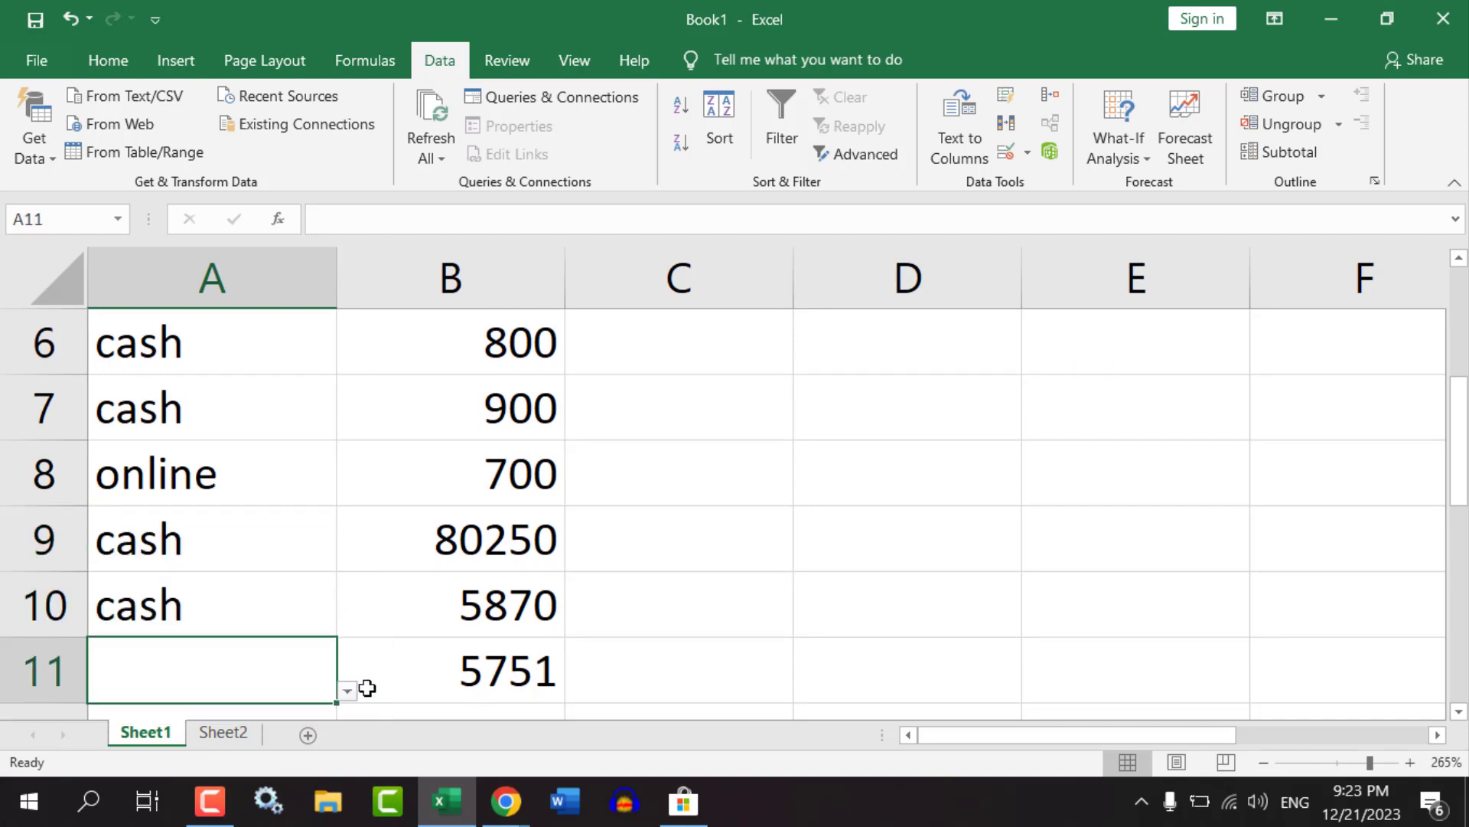
click(348, 693)
click(157, 612)
scroll(230, 620, down, 2)
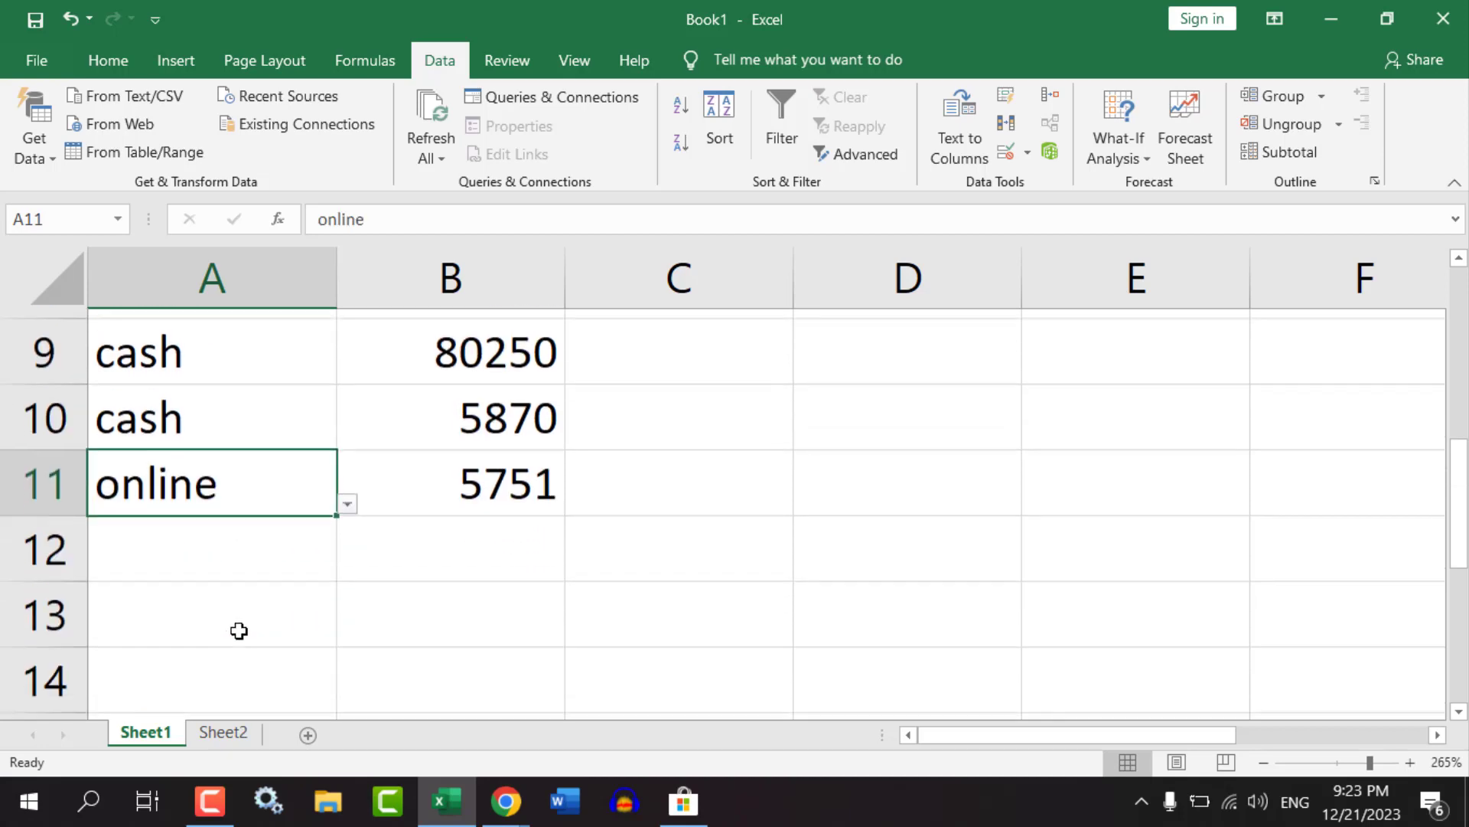
scroll(224, 607, up, 4)
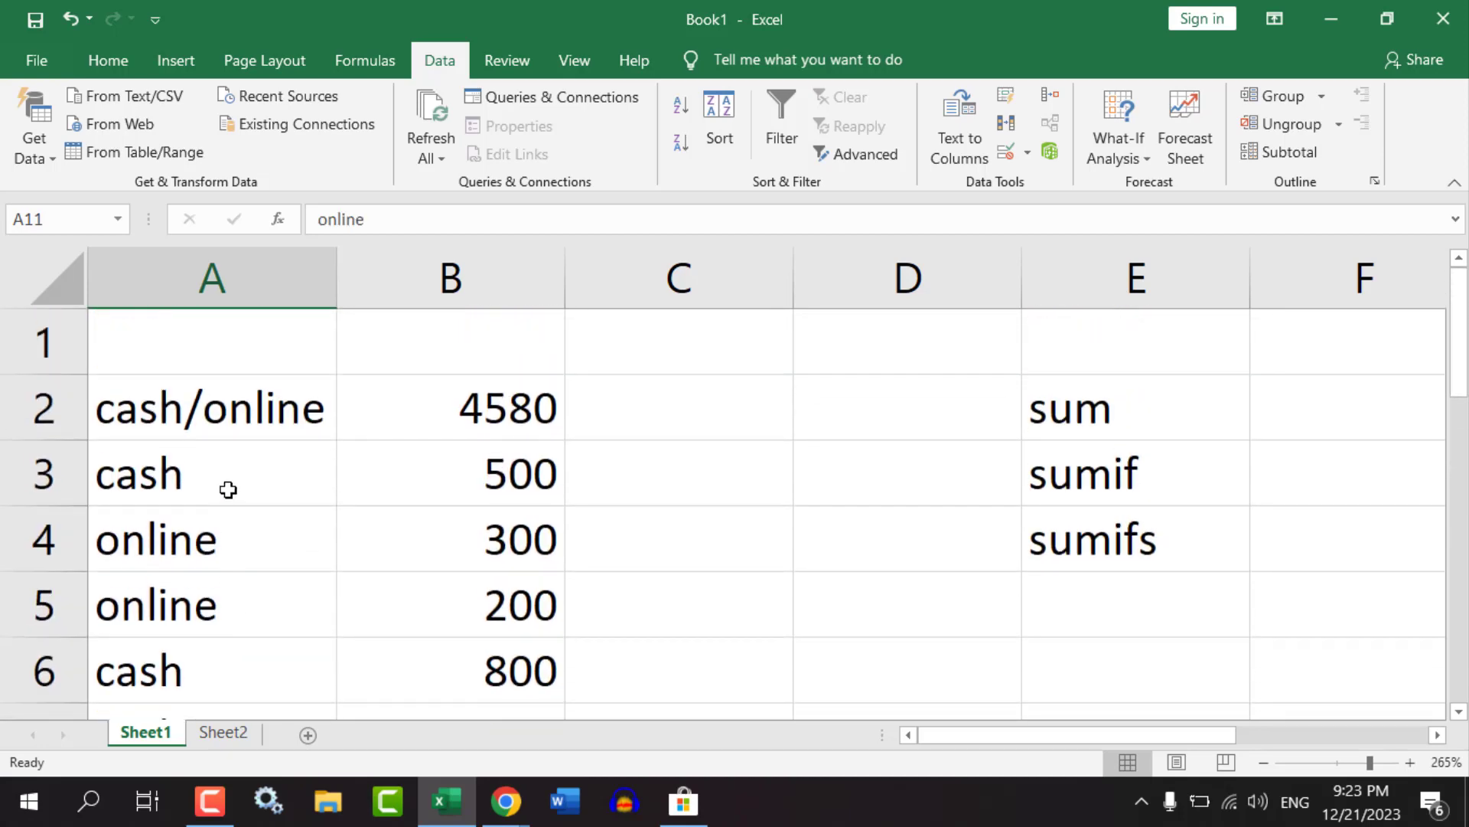
drag(228, 490, 237, 600)
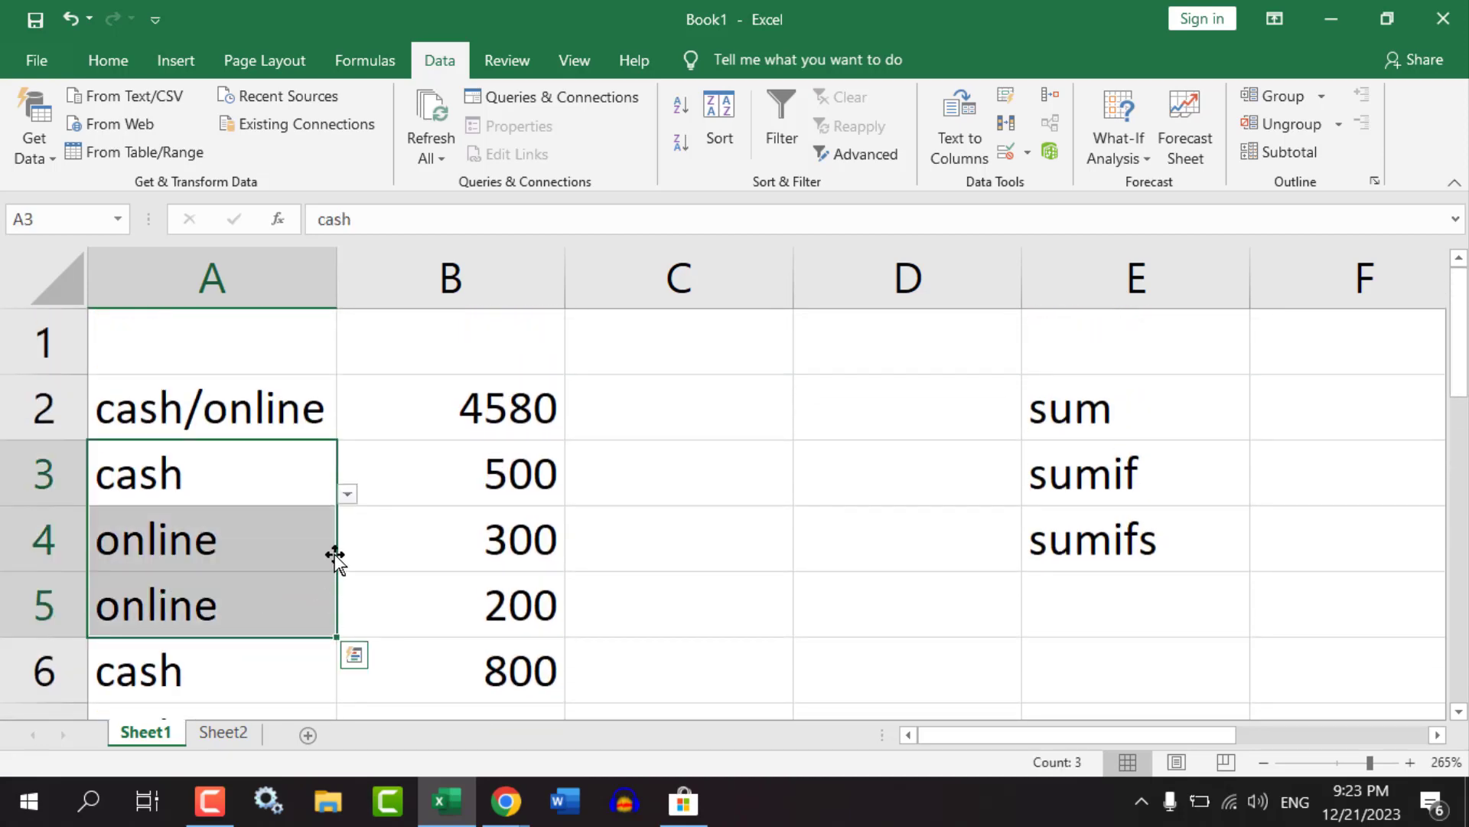
ctrl+scroll(336, 559, down, 3)
key(ctrl+q)
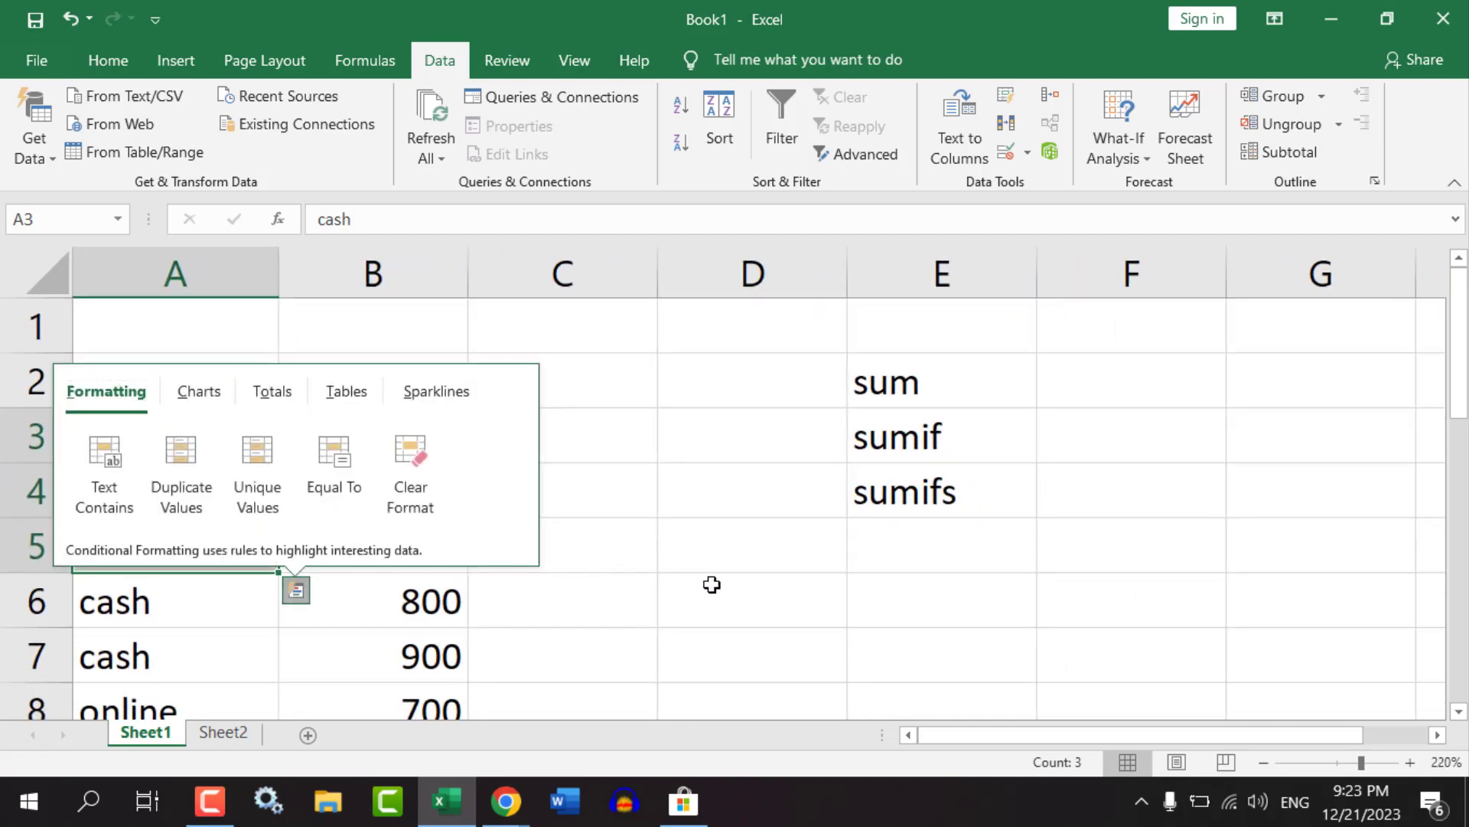
click(712, 585)
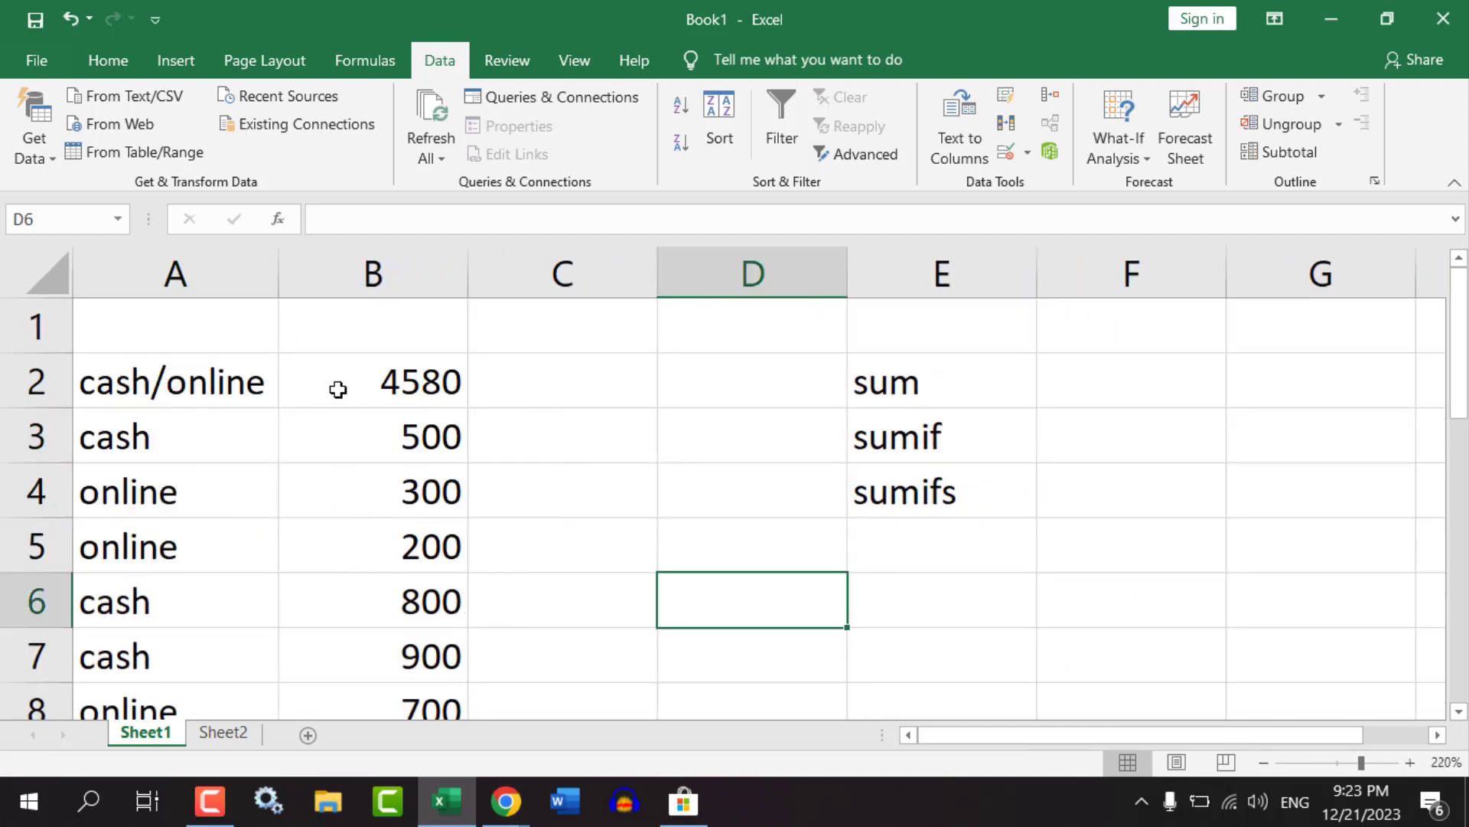
Clear the amount in cell B2 beside the cash/online heading.
click(376, 383)
key(Delete)
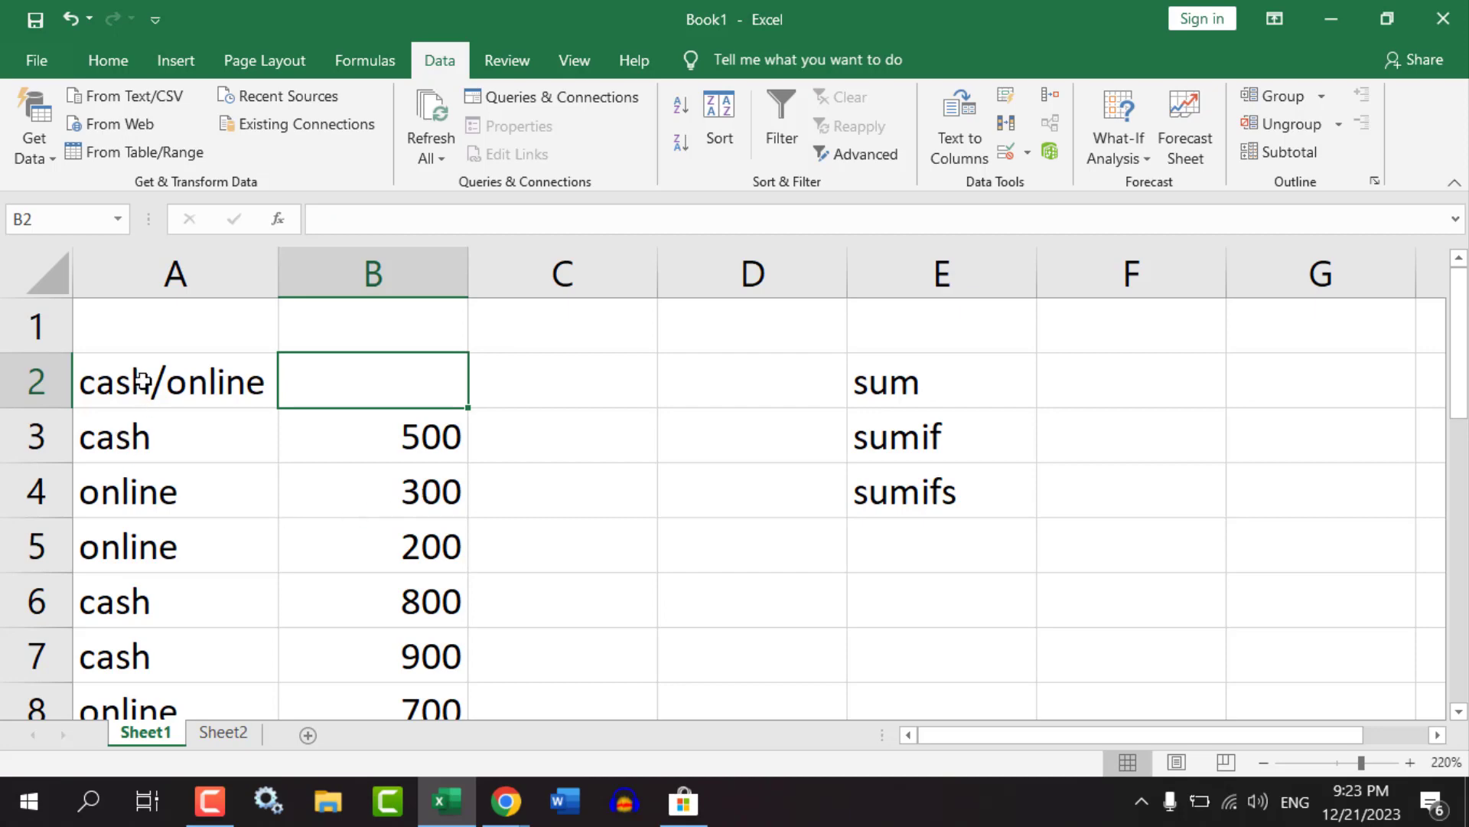
Enter the heading "ammount" in cell B2 above the amounts.
text(amo)
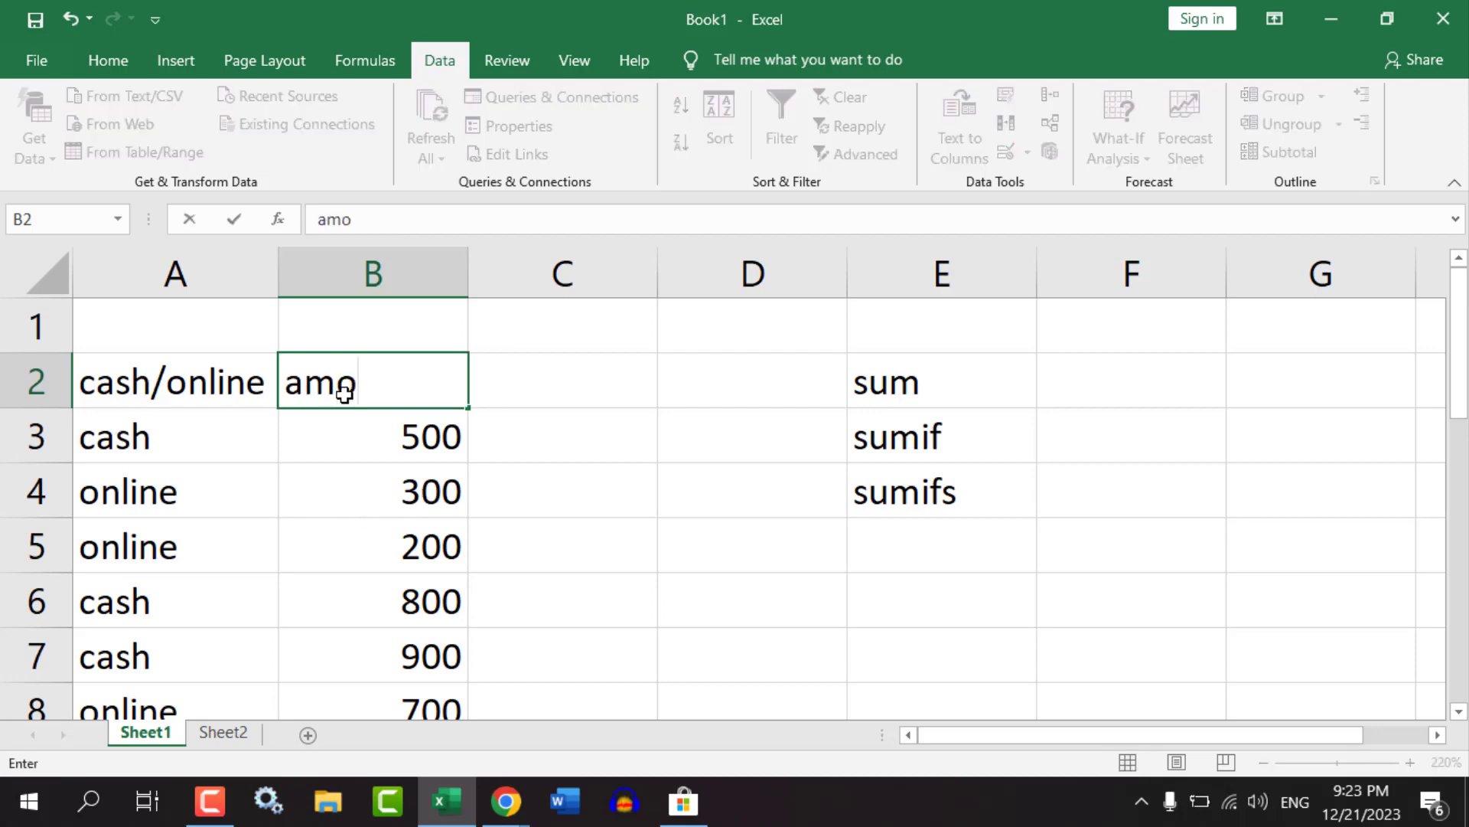
key(BackSpace)
text(mount)
key(Return)
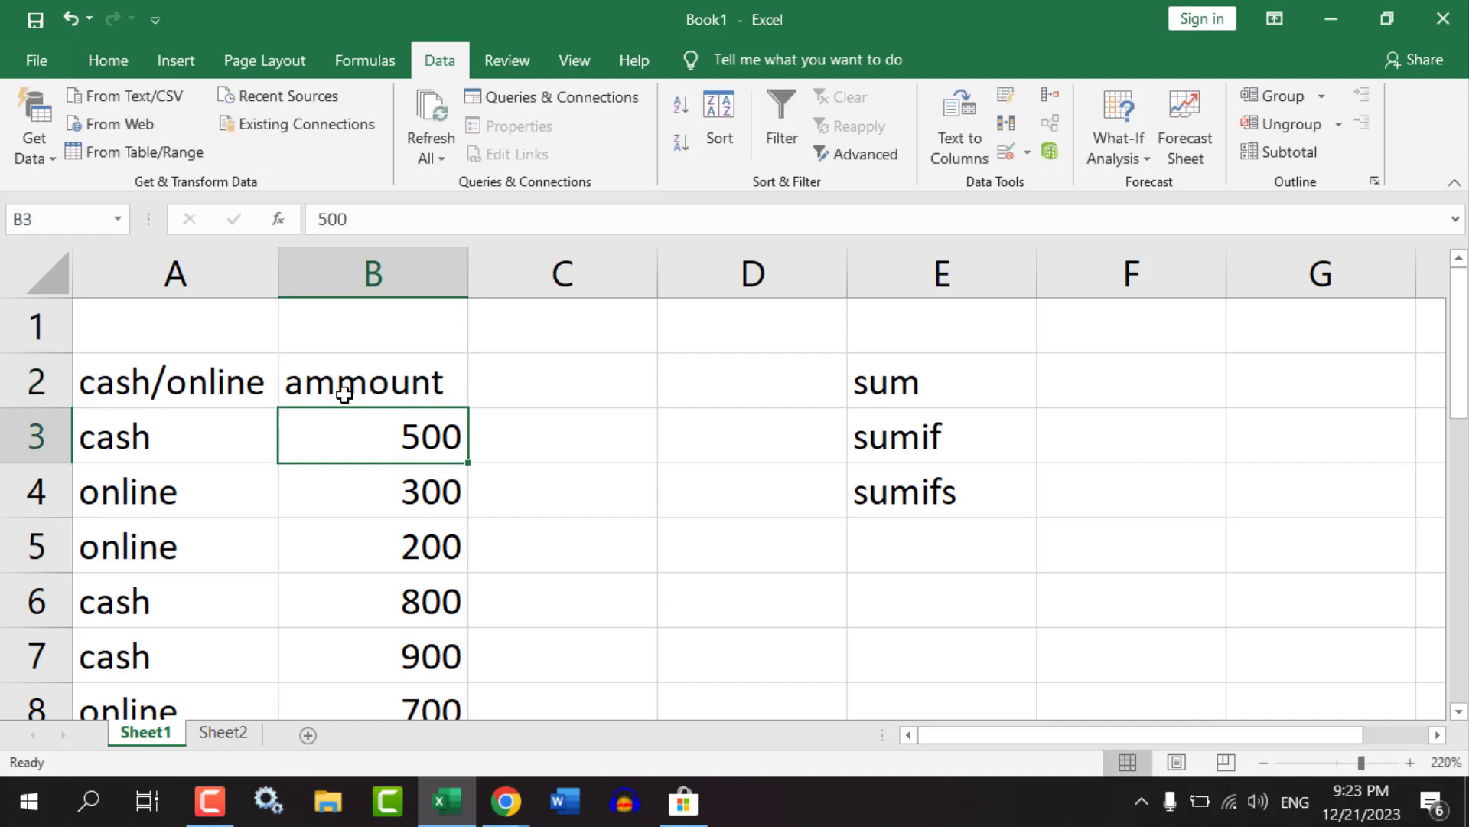
Format A2:B11 as a blue table with headers and turn off its header filter buttons.
drag(154, 385, 311, 601)
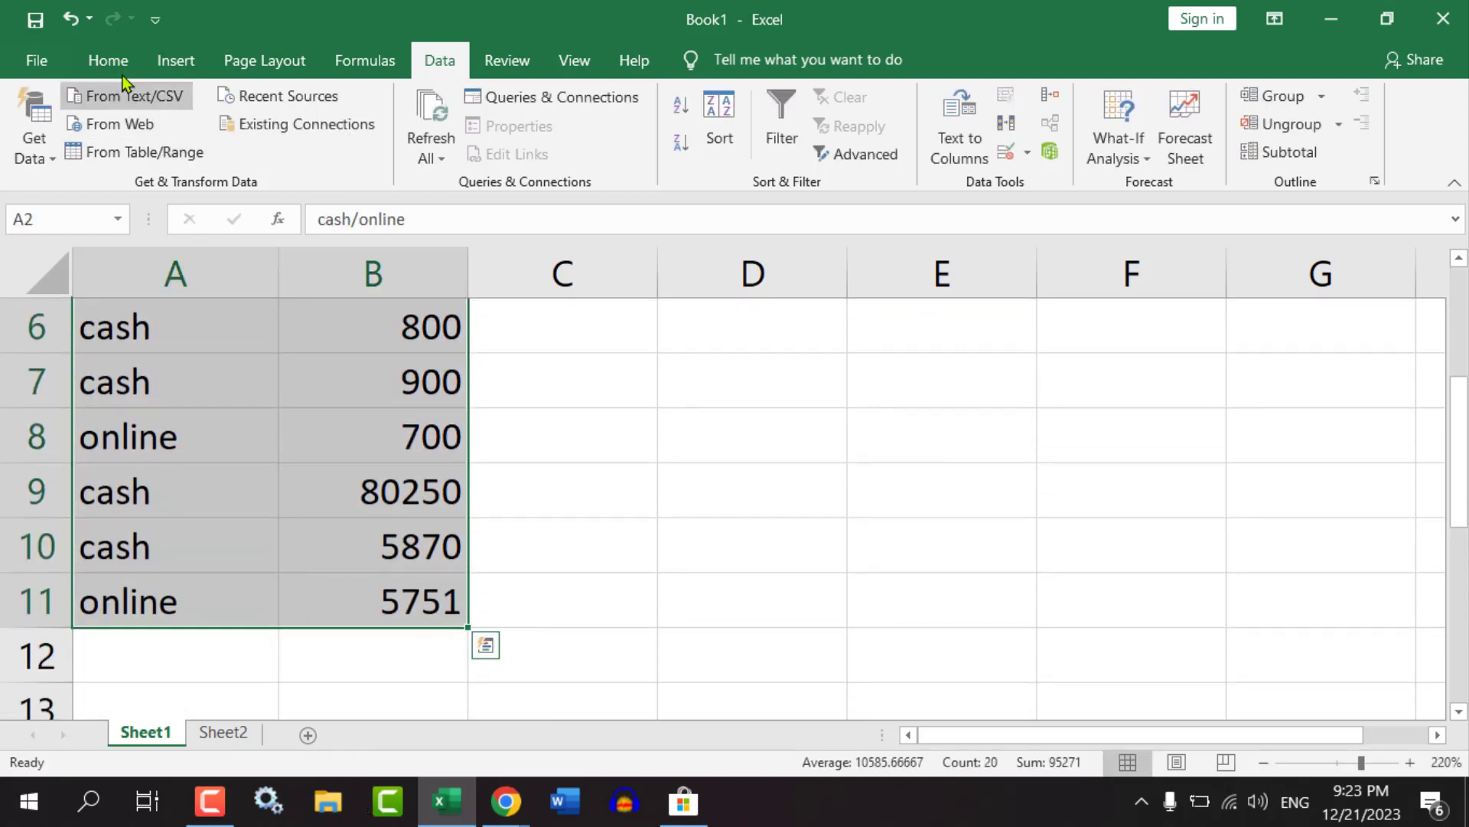
click(108, 60)
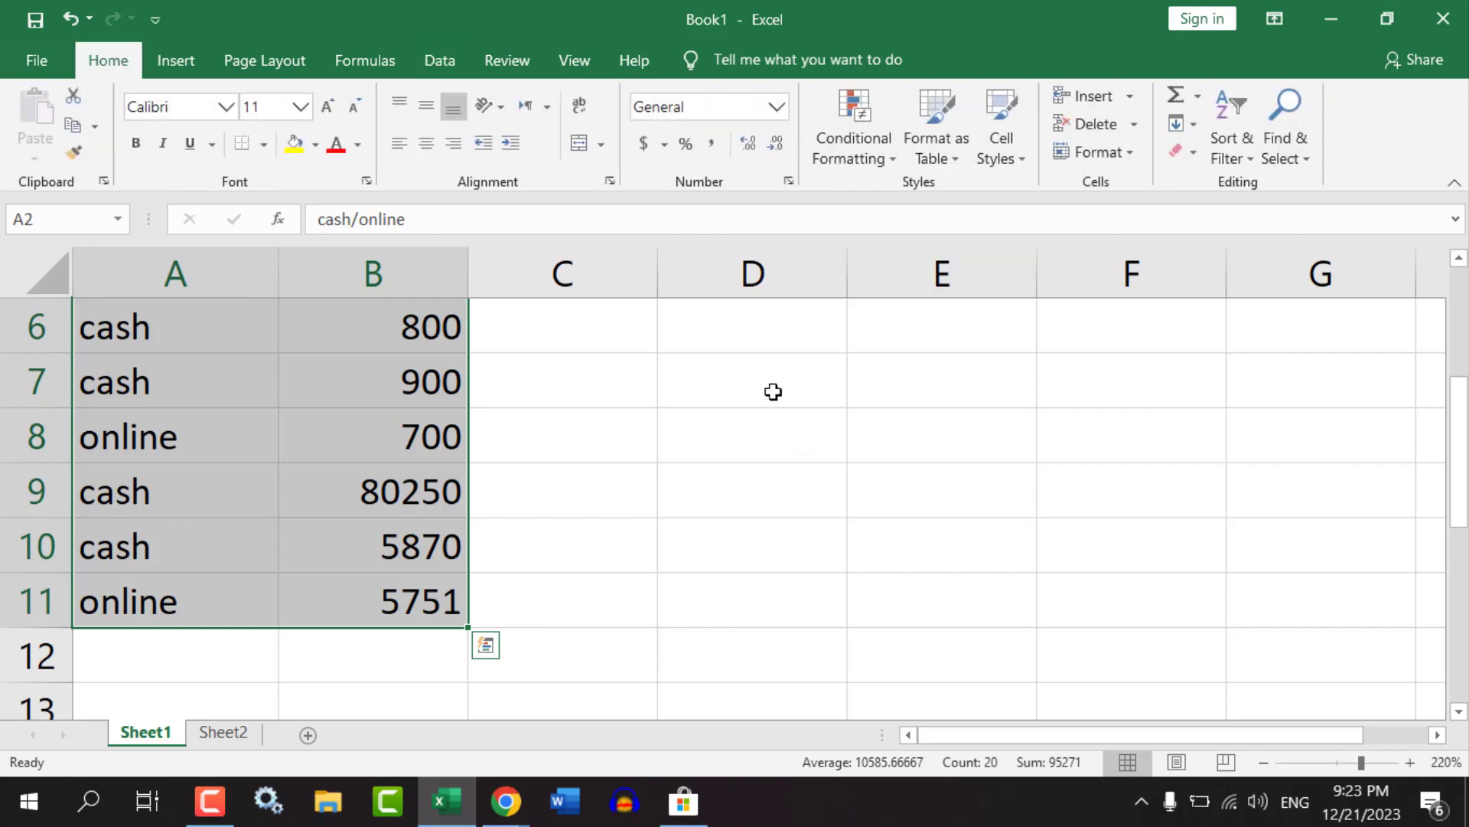
click(943, 142)
click(982, 316)
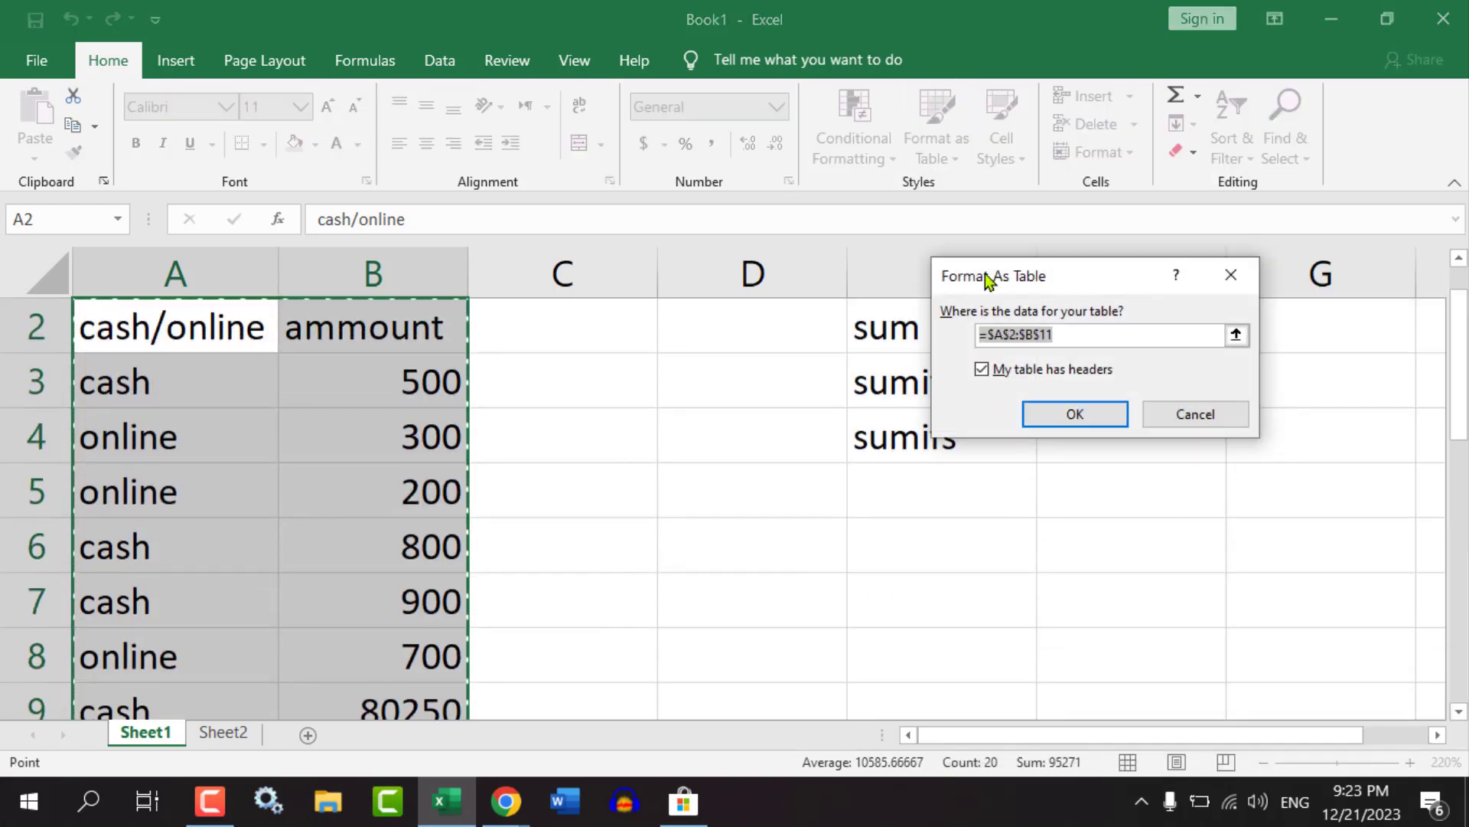
drag(985, 273, 547, 294)
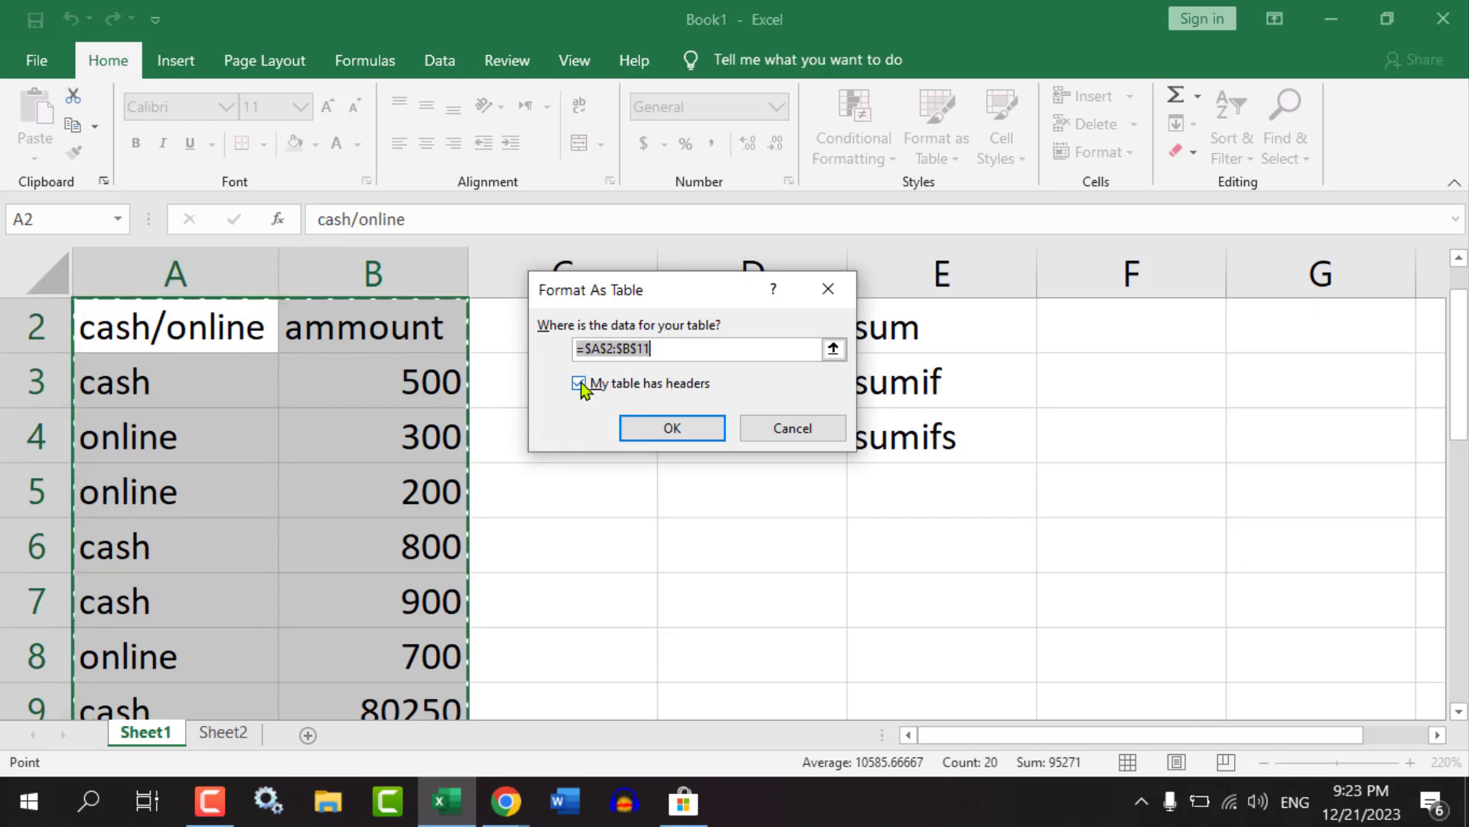
click(668, 431)
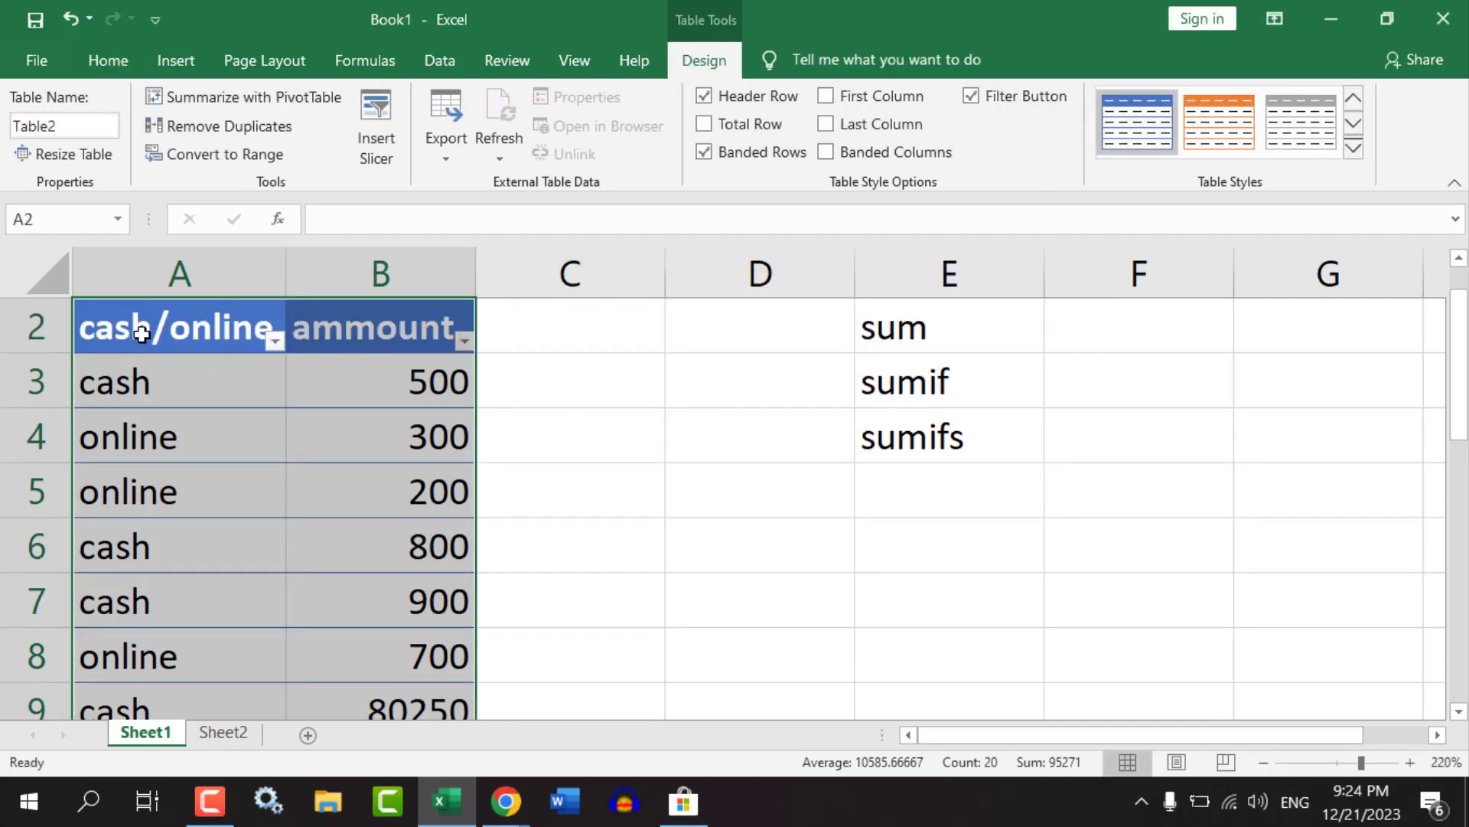
drag(142, 335, 351, 328)
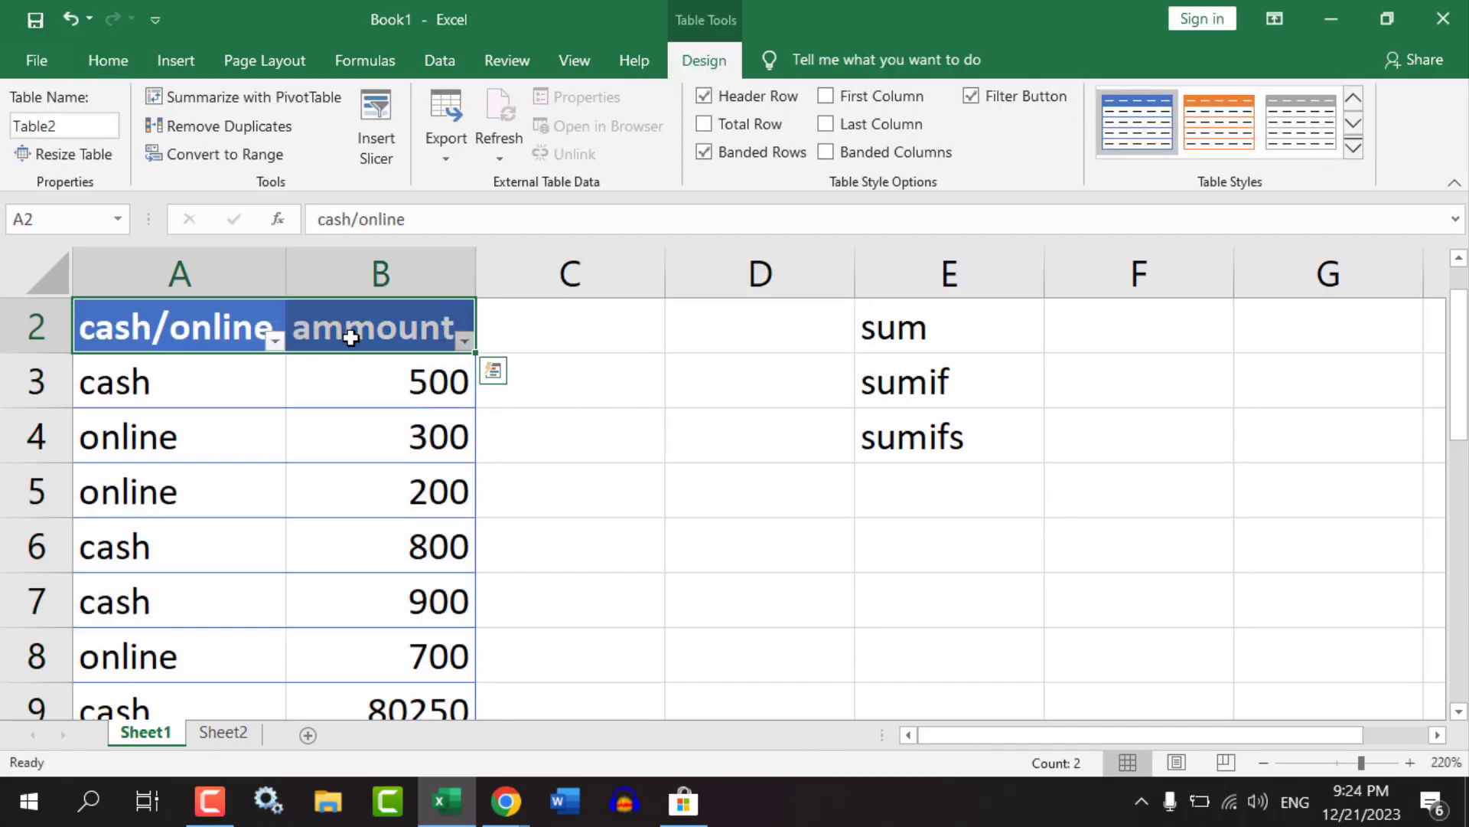
click(970, 97)
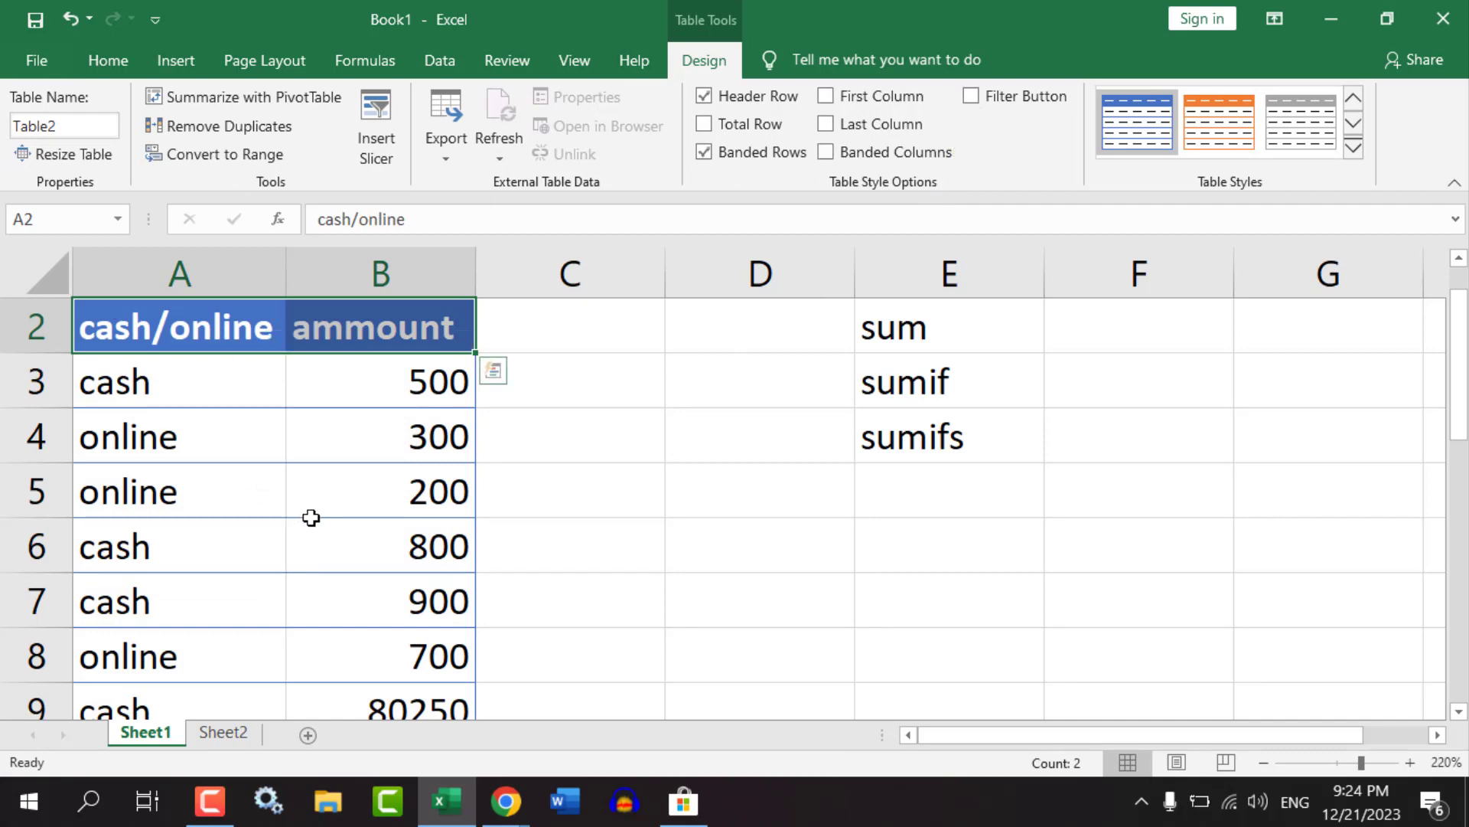
Move the sum, sumif and sumifs labels from E2:E4 to H2:H4.
scroll(286, 525, down, 4)
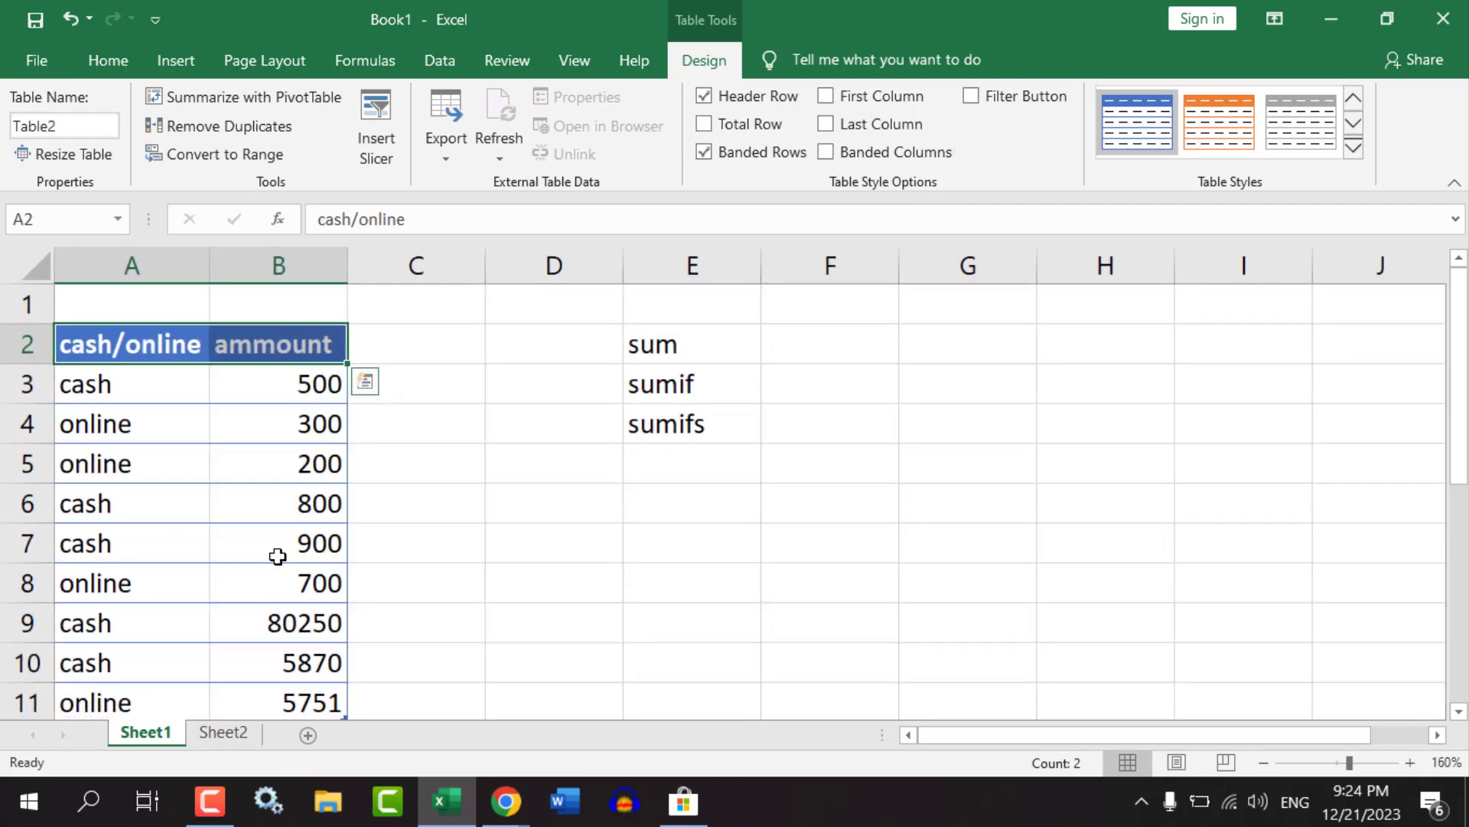
key(ctrl+q)
drag(650, 346, 1112, 387)
click(764, 408)
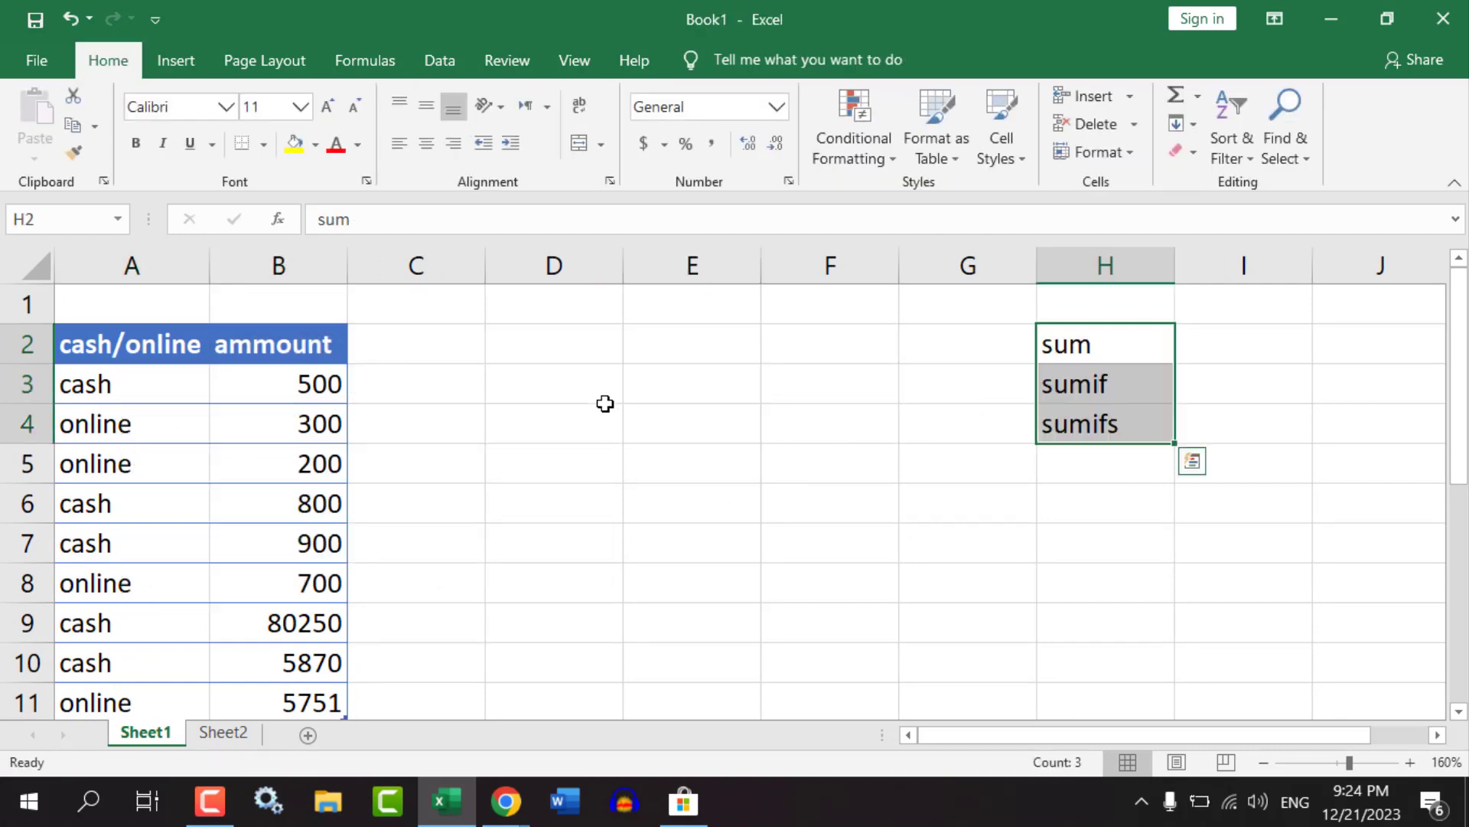
Enter the summary labels cash in D3 and online in D4.
click(582, 387)
text(cash)
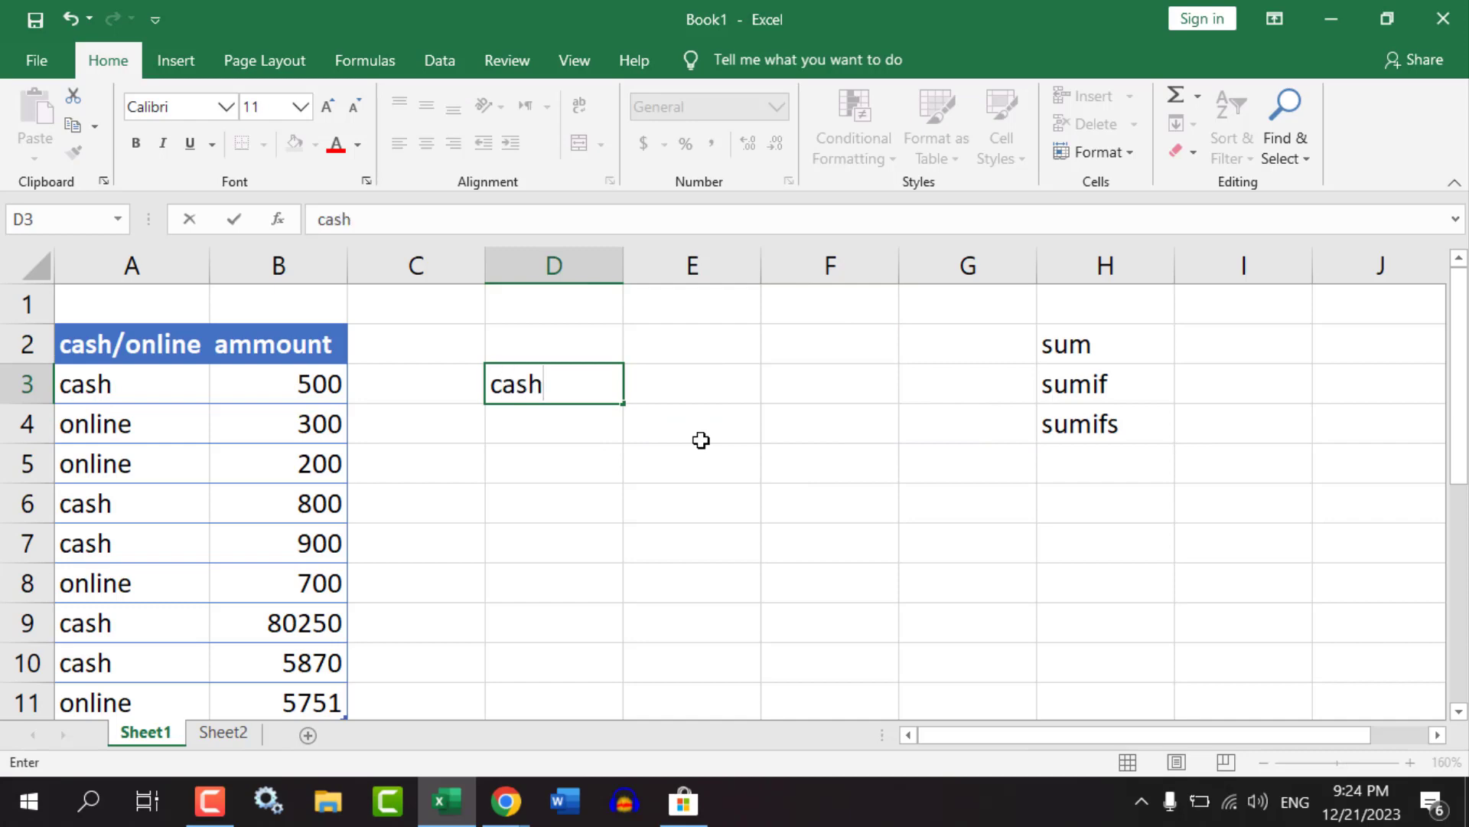
key(Return)
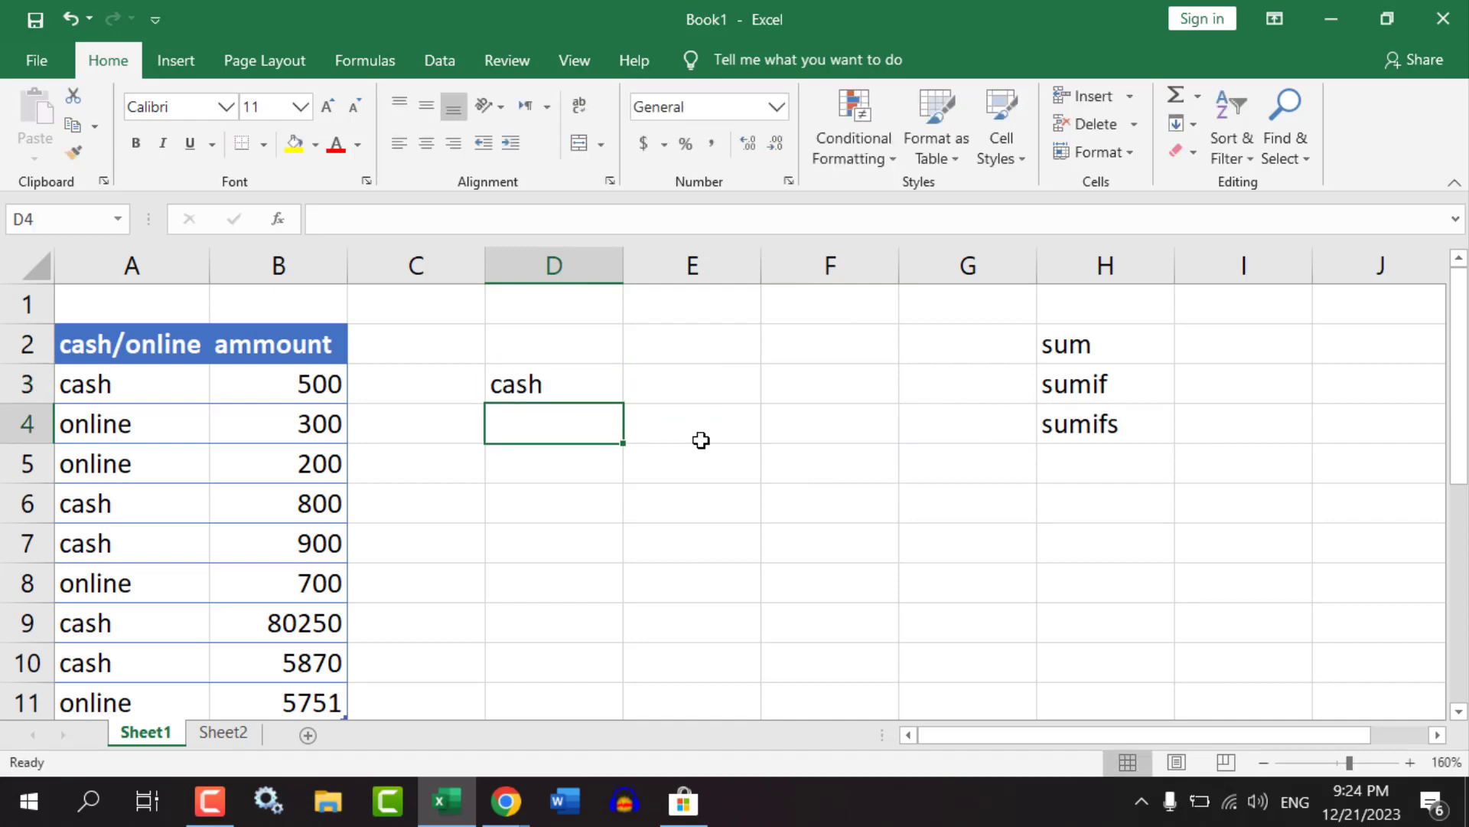
text(online)
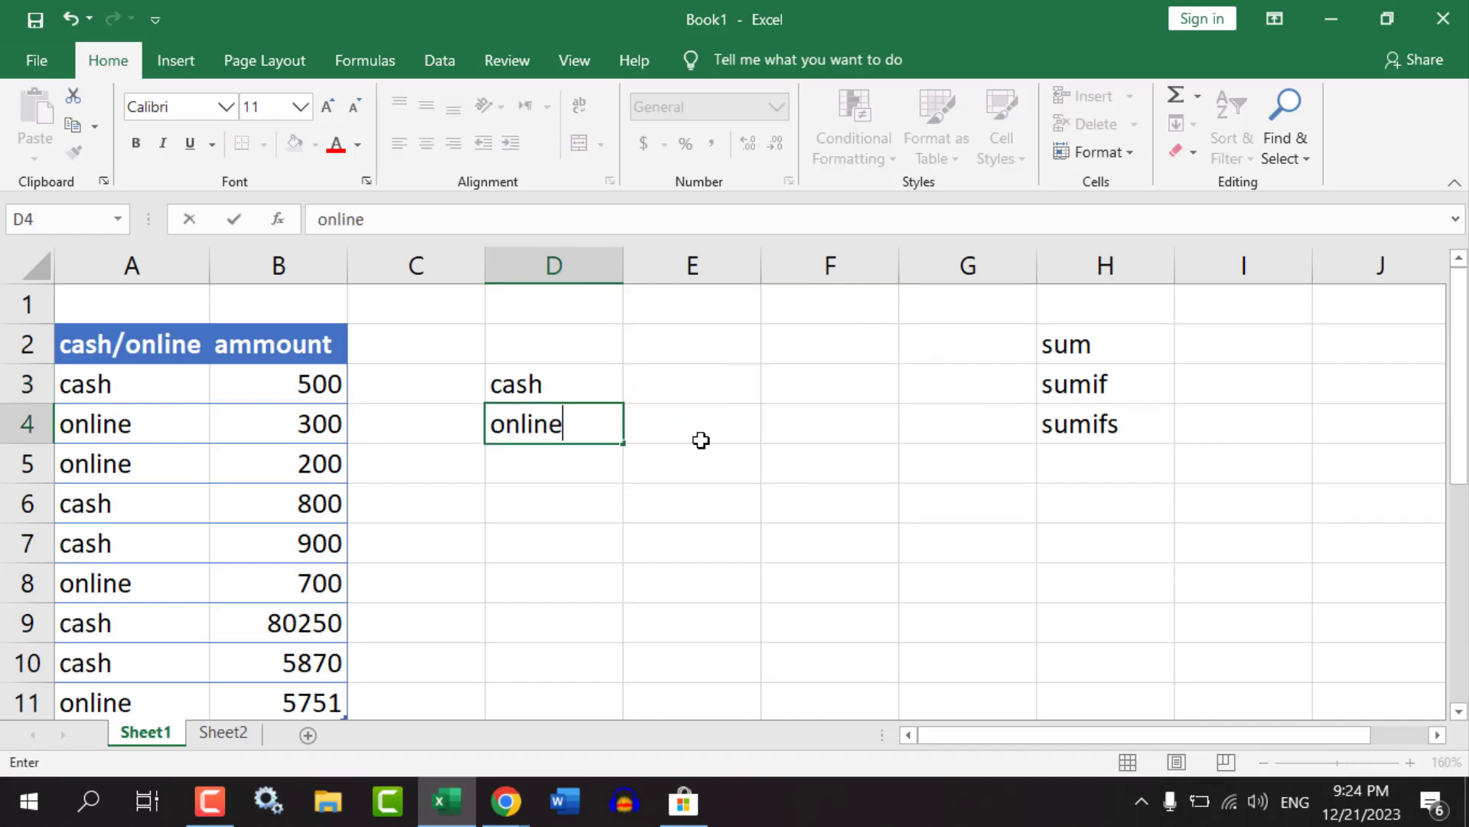
click(682, 458)
Apply all borders to D3:E4 and centre its contents horizontally and vertically.
drag(540, 386, 662, 414)
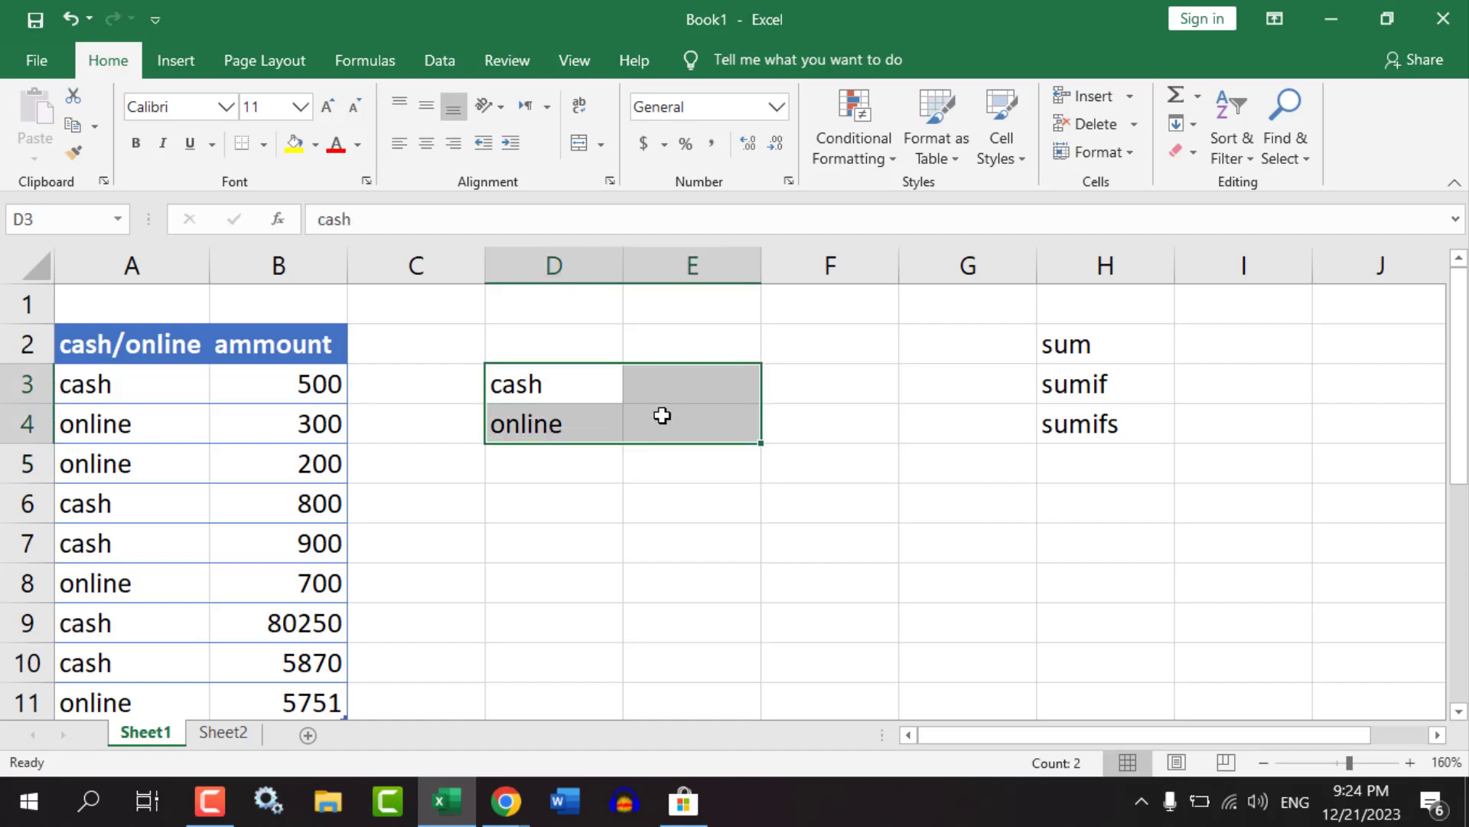
click(263, 146)
click(248, 365)
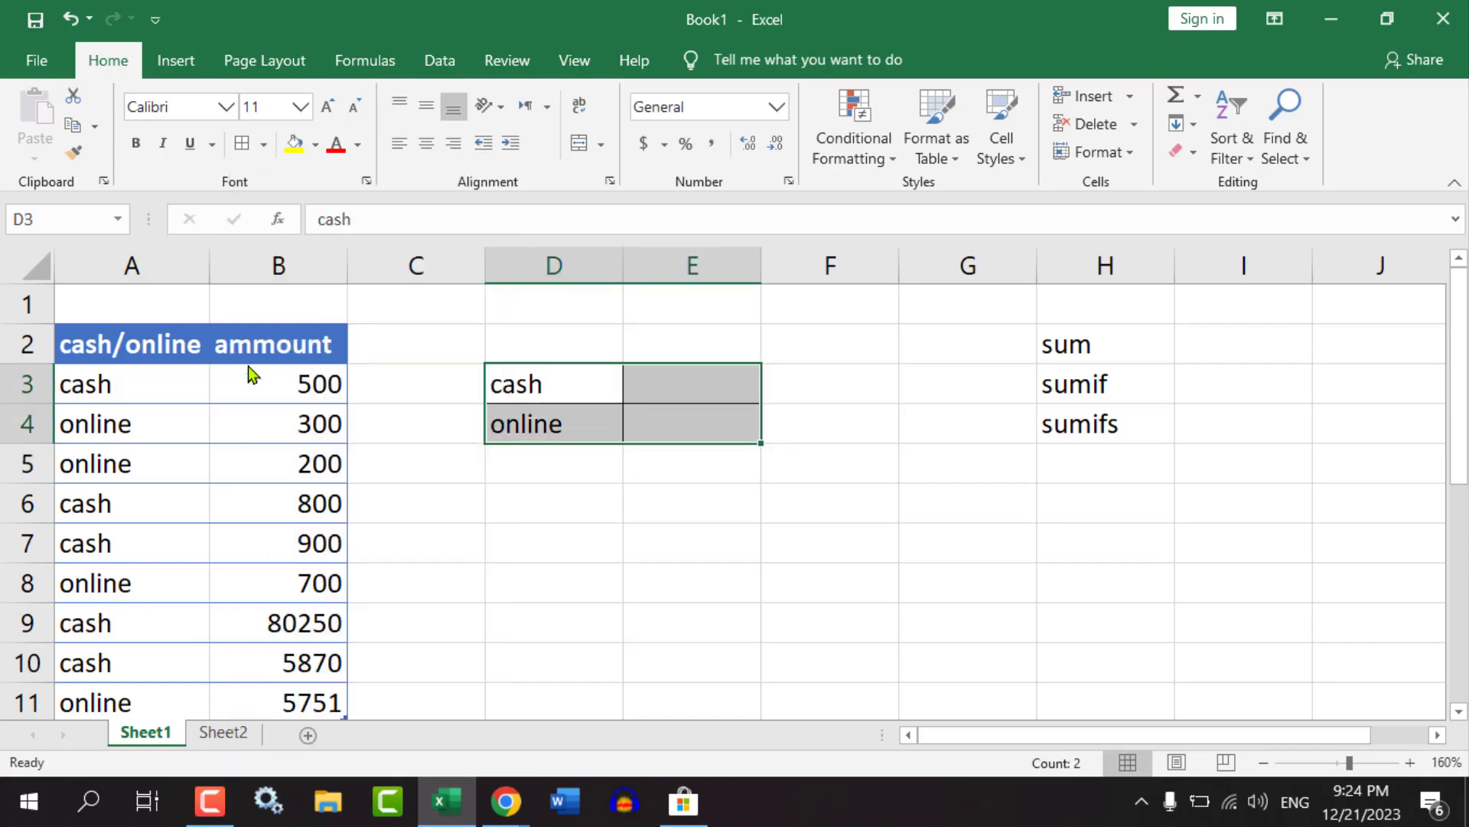
click(426, 143)
click(426, 106)
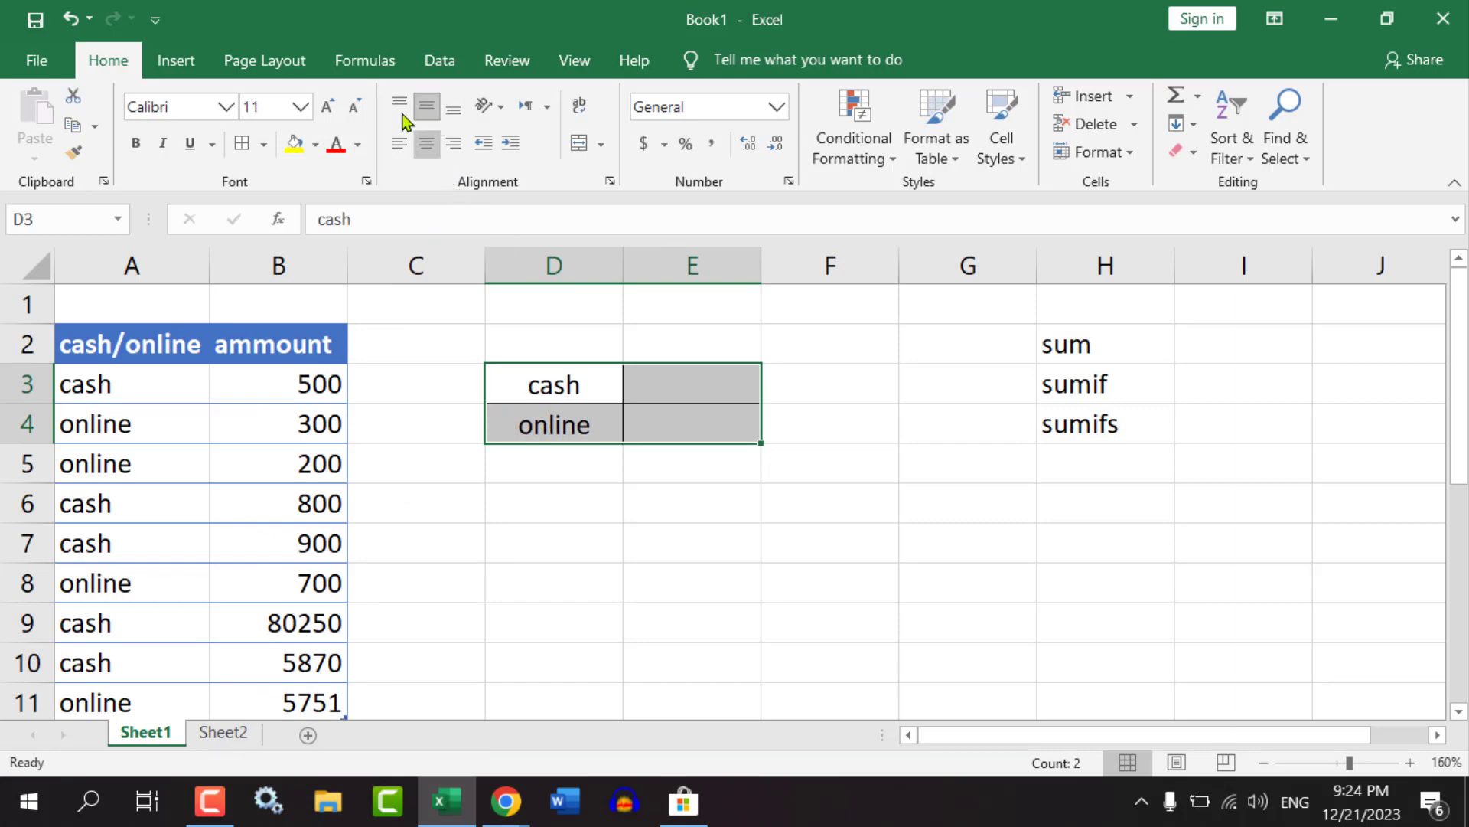
Make the labels in D3:D4 bold and put thick outside borders around D3:E4.
drag(511, 383, 532, 421)
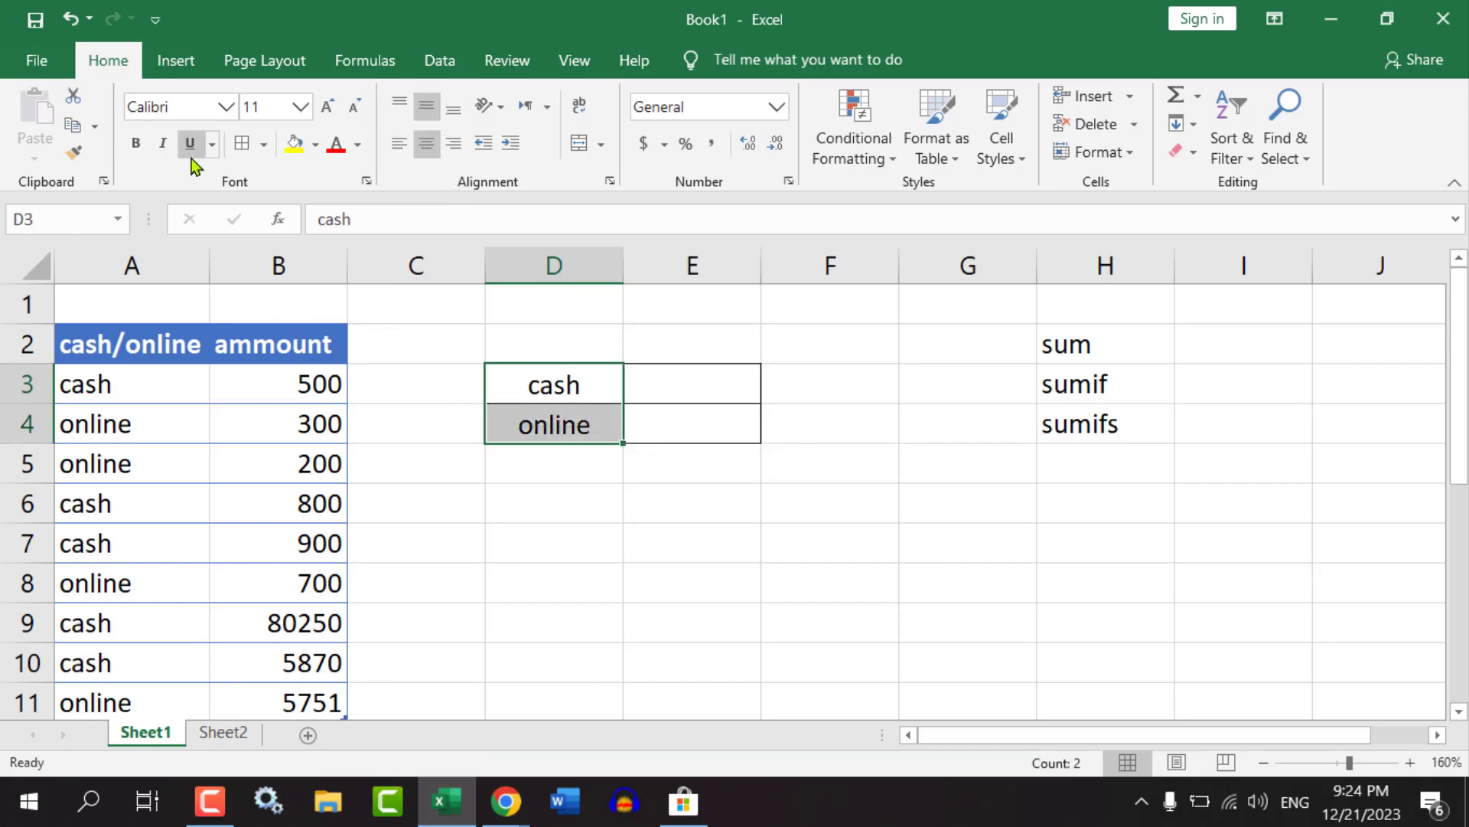
click(136, 145)
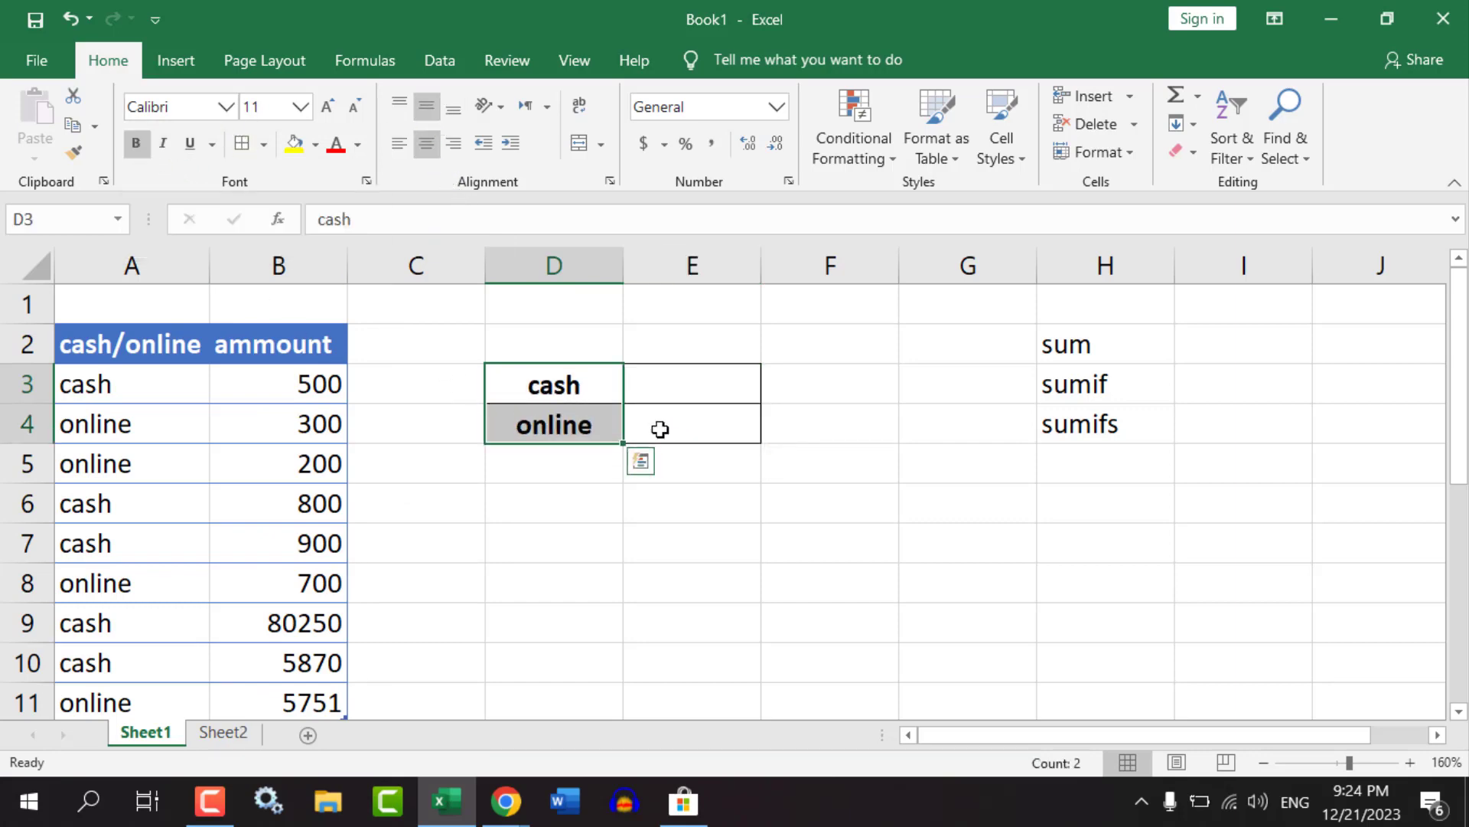
drag(594, 383, 666, 425)
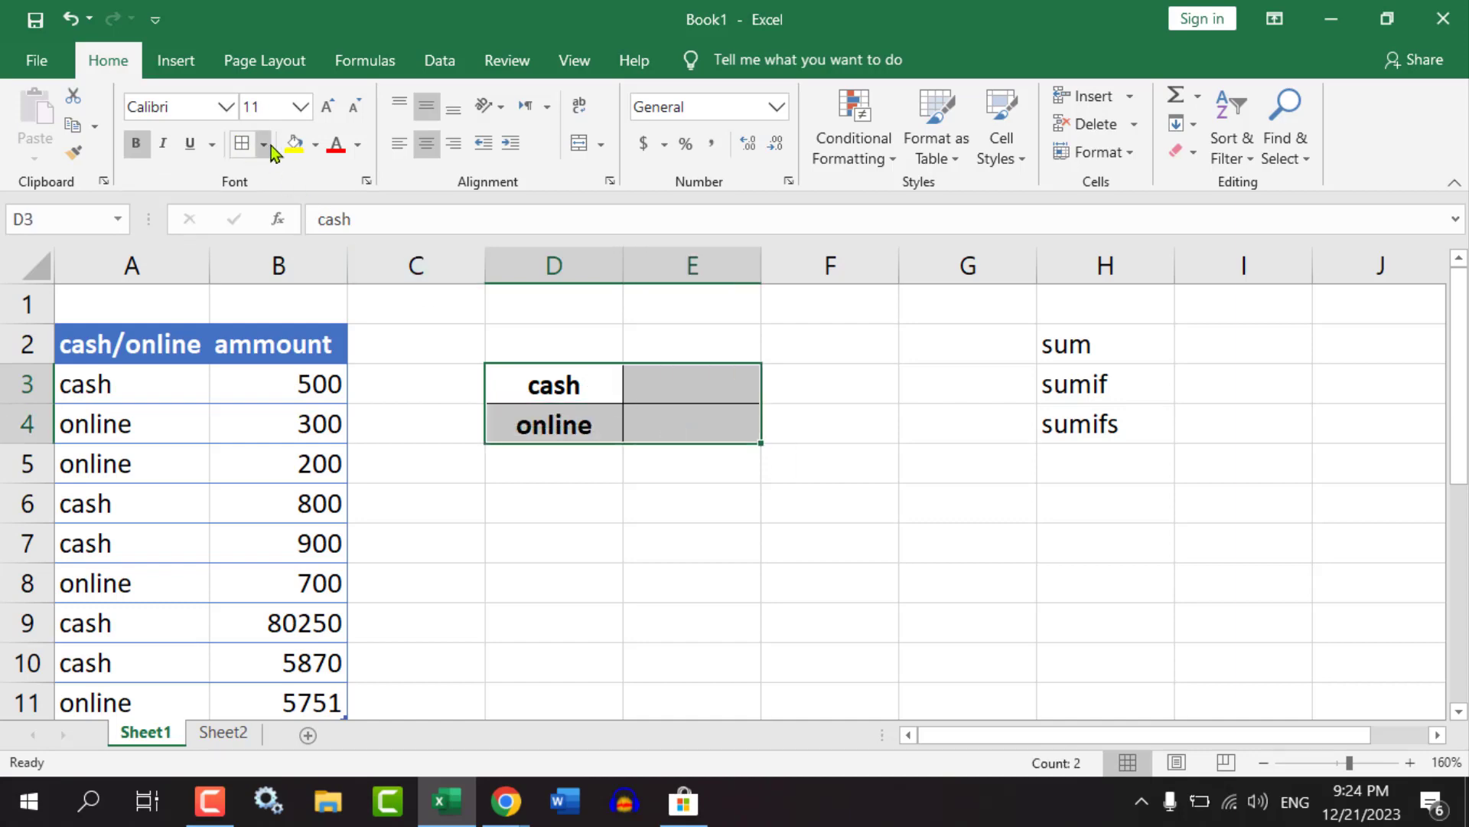
click(263, 144)
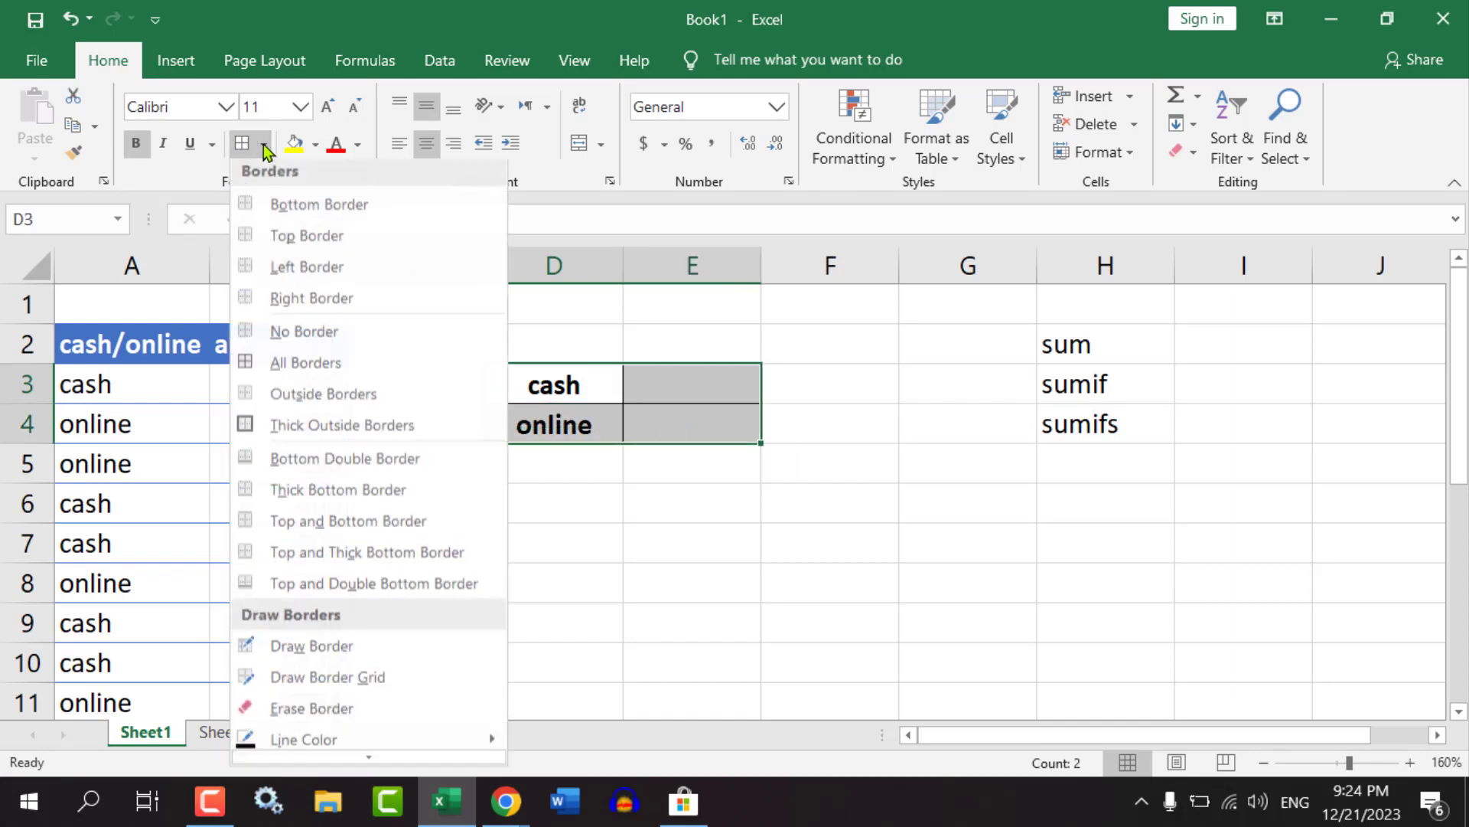
click(286, 431)
click(540, 513)
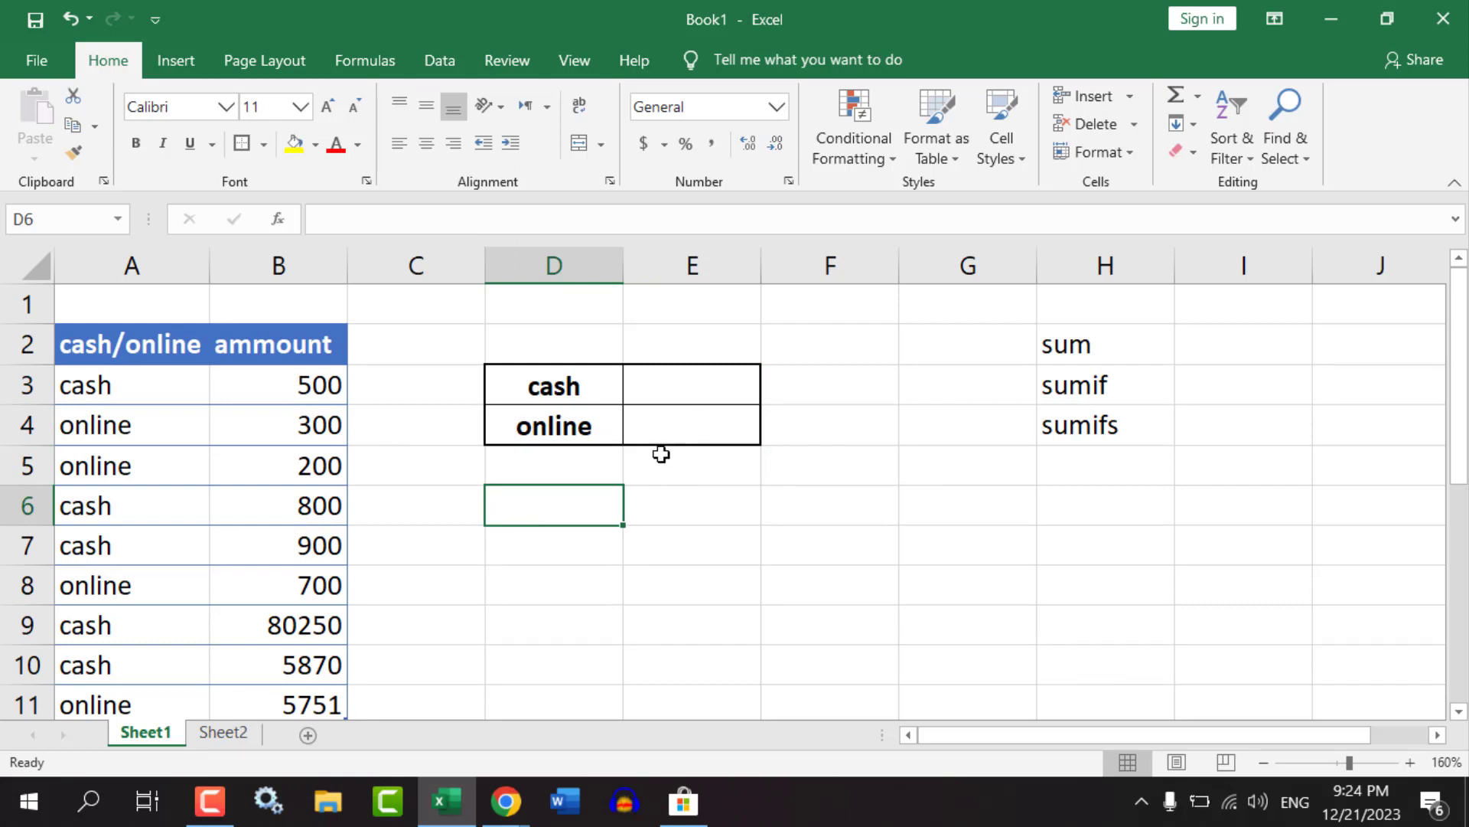
click(753, 578)
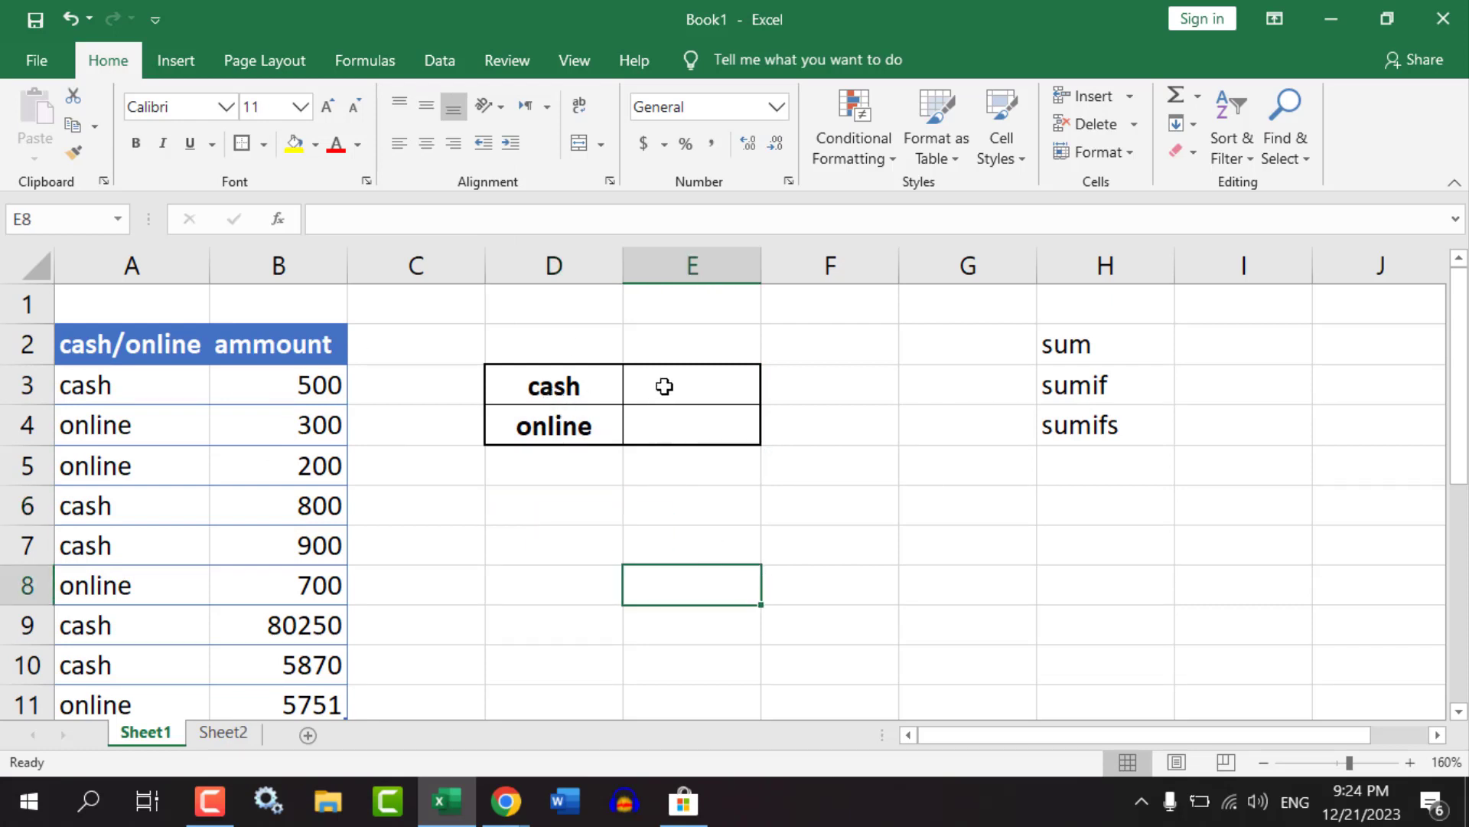
Widen column E to about one and a half times the width of column D.
click(665, 387)
drag(757, 264, 1122, 282)
drag(856, 330, 837, 336)
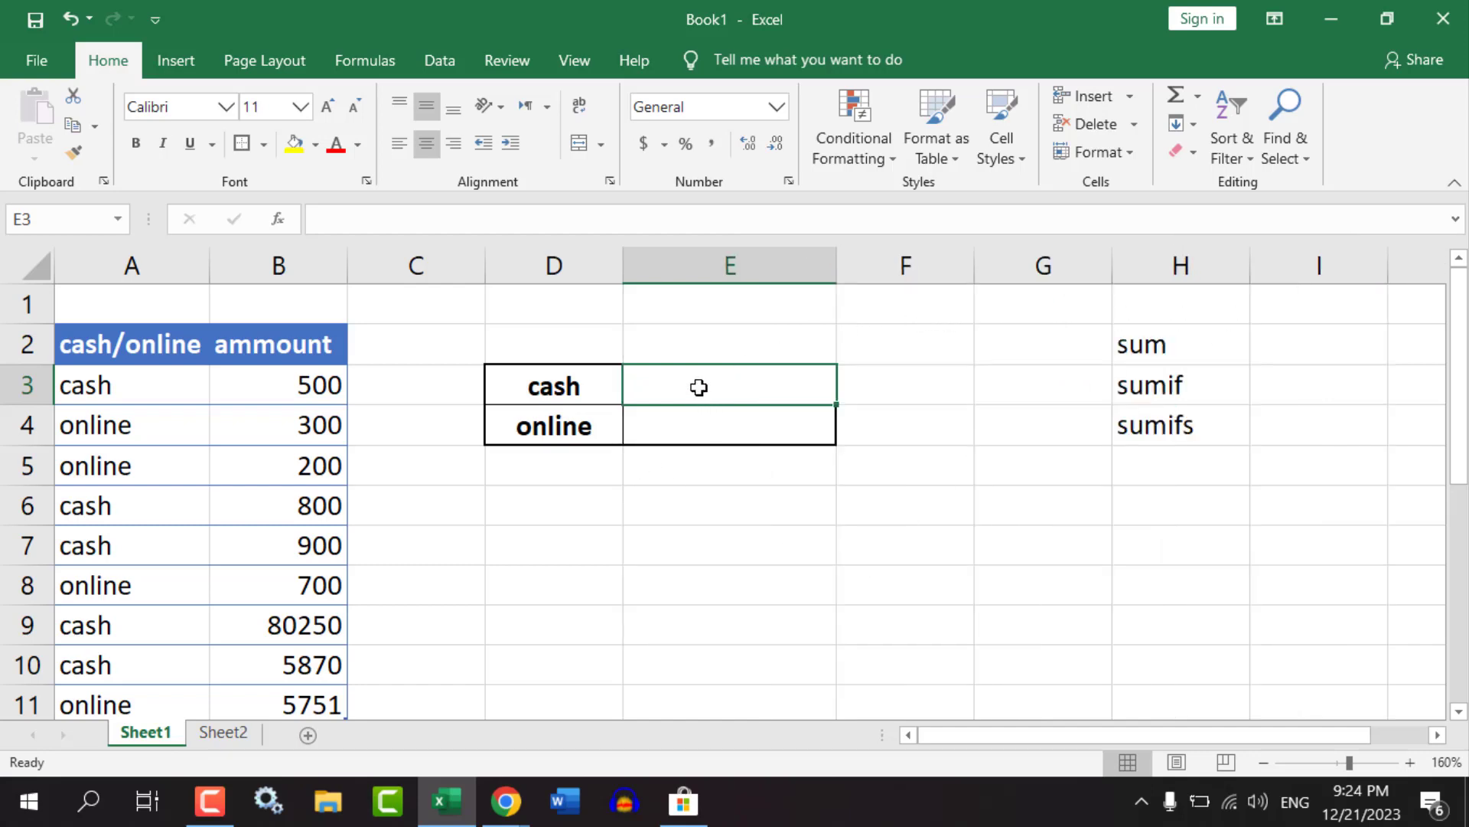
click(344, 221)
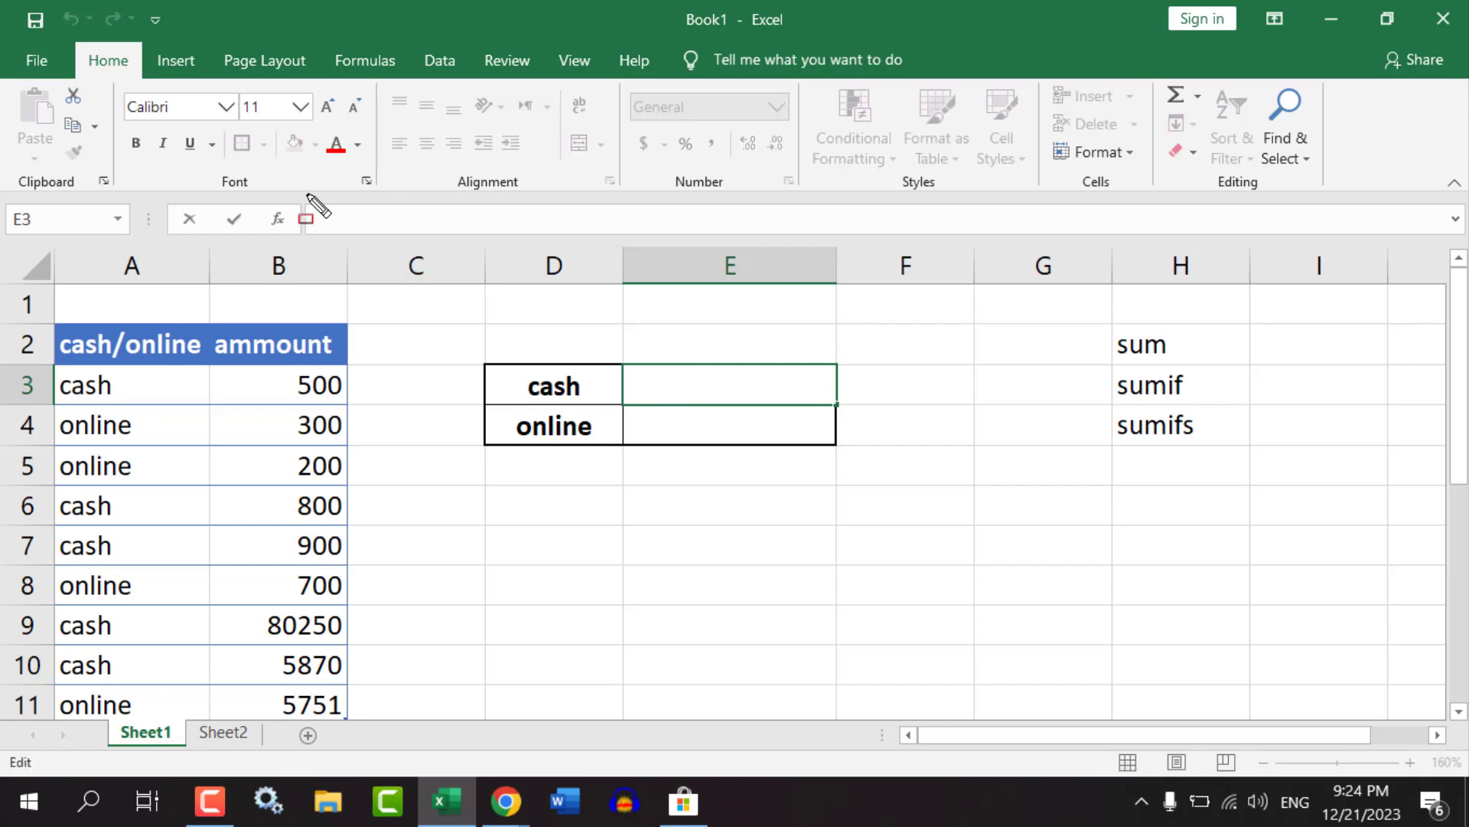
mouse_move(290, 204)
mouse_down()
mouse_move(402, 232)
mouse_move(688, 242)
mouse_up()
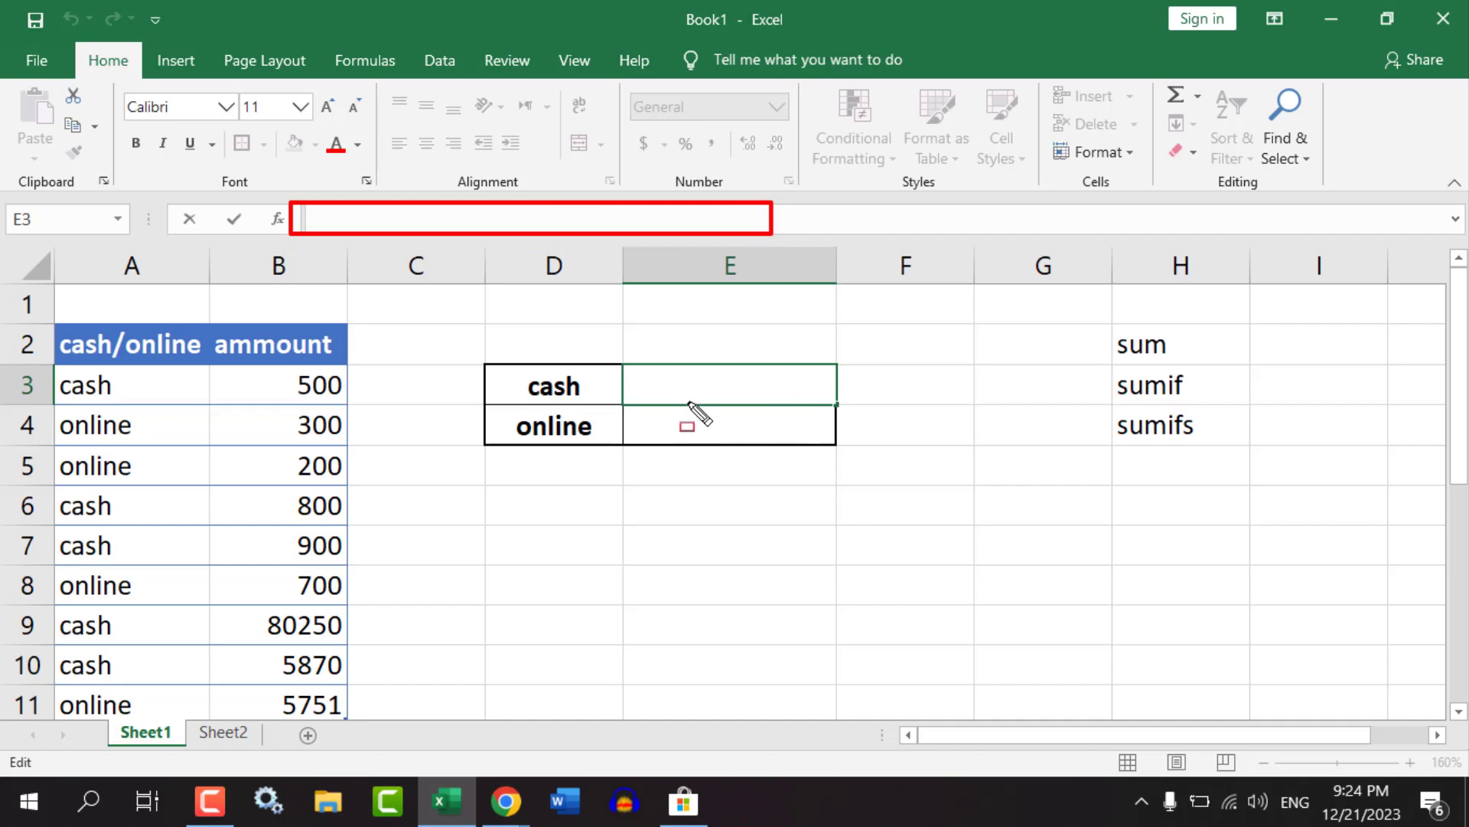
mouse_move(617, 362)
mouse_down()
mouse_move(914, 417)
mouse_move(1206, 425)
mouse_up()
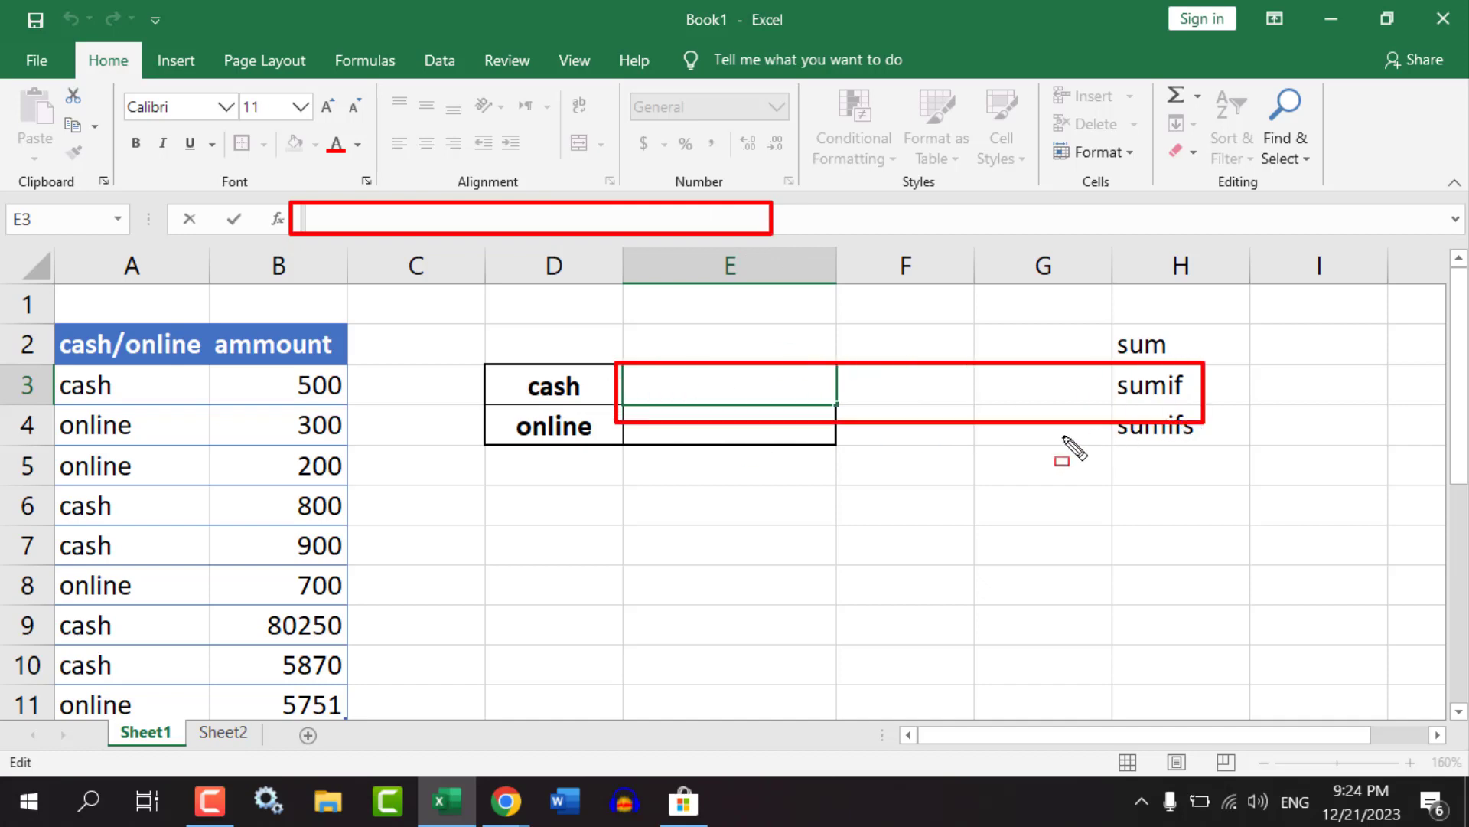
key(Escape)
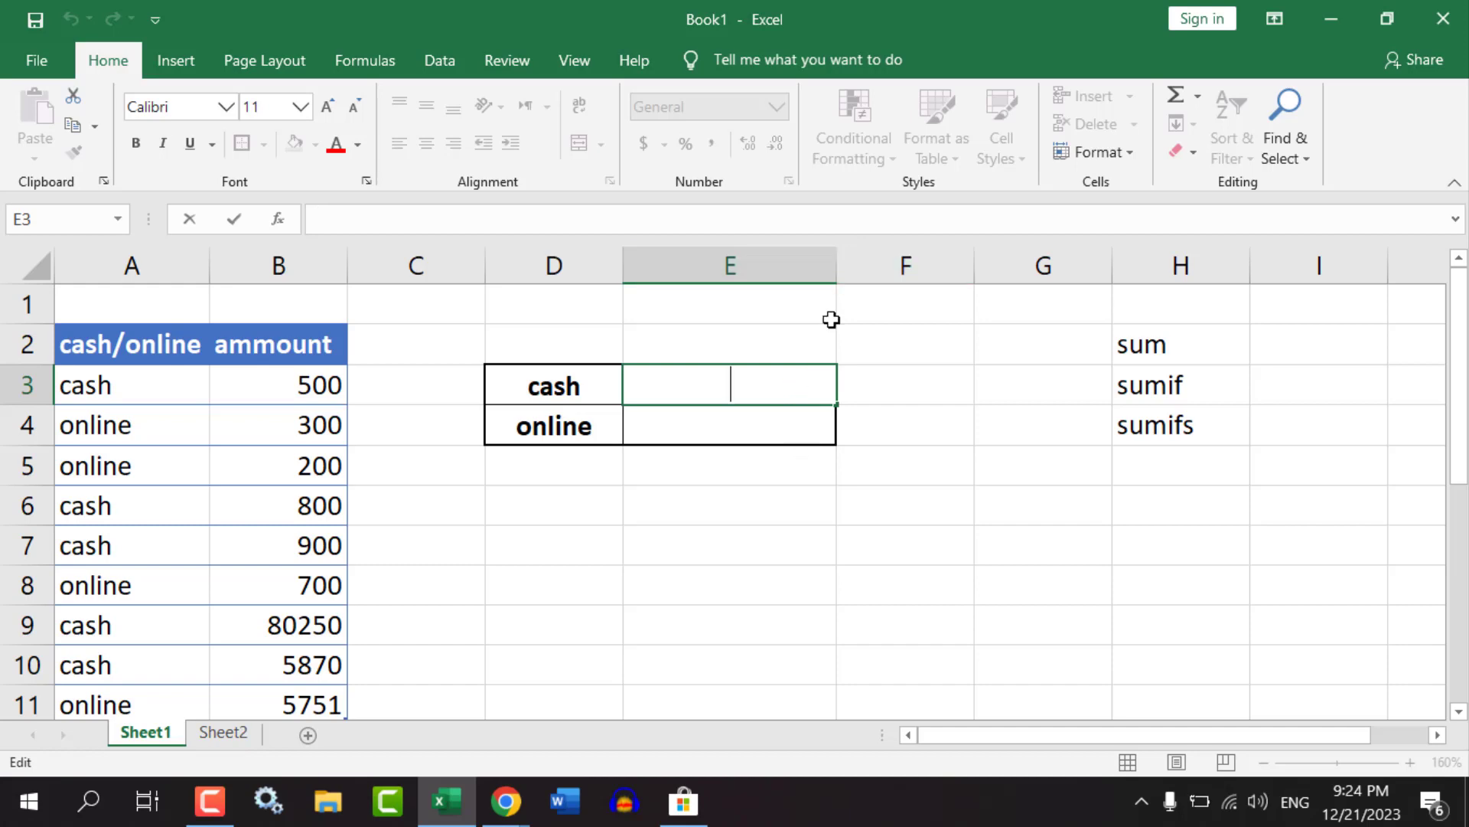
Widen column E to about four times the width of column D and select cell E3.
click(848, 264)
drag(843, 263, 1194, 268)
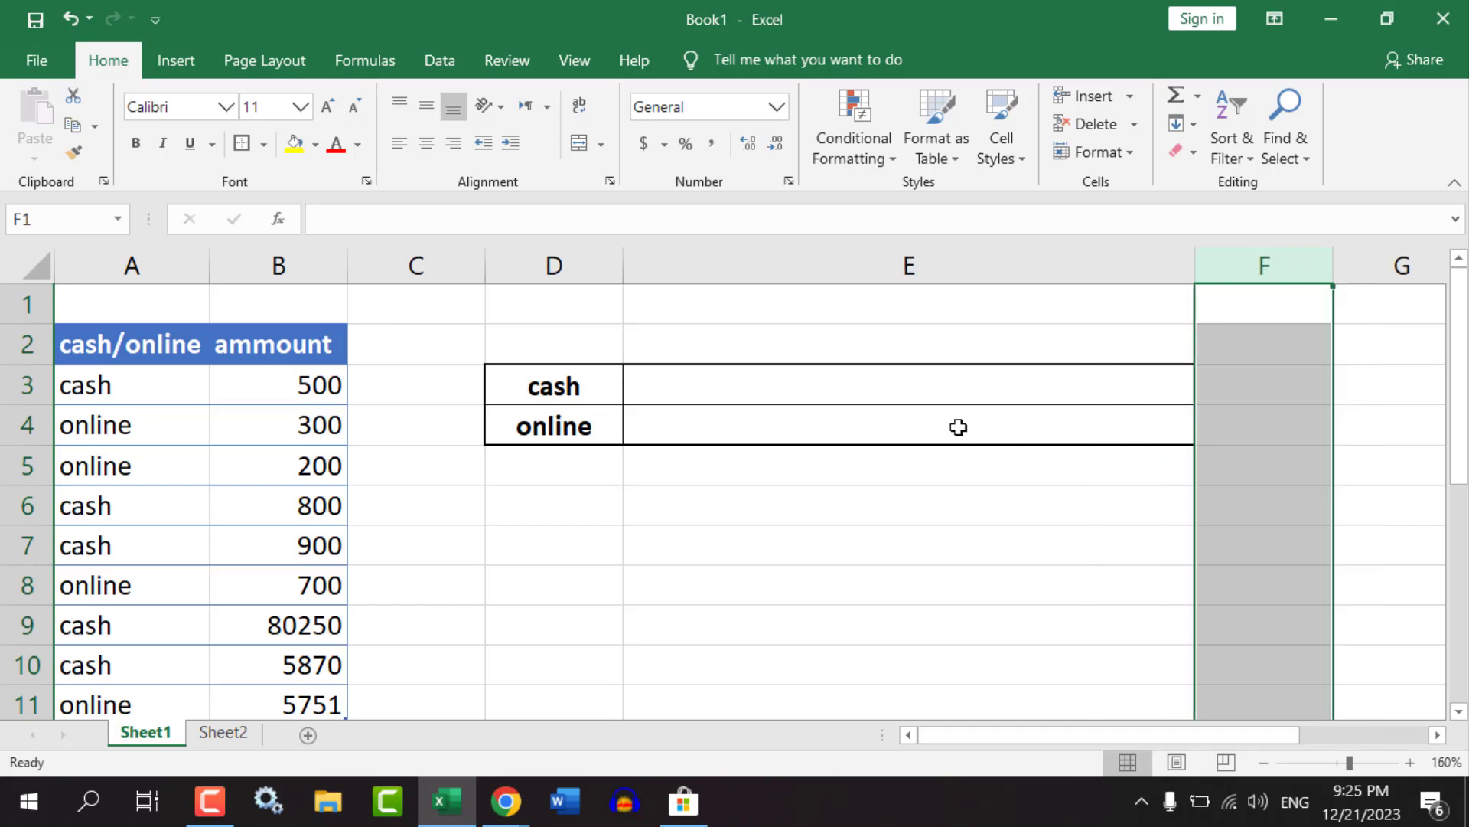
click(845, 381)
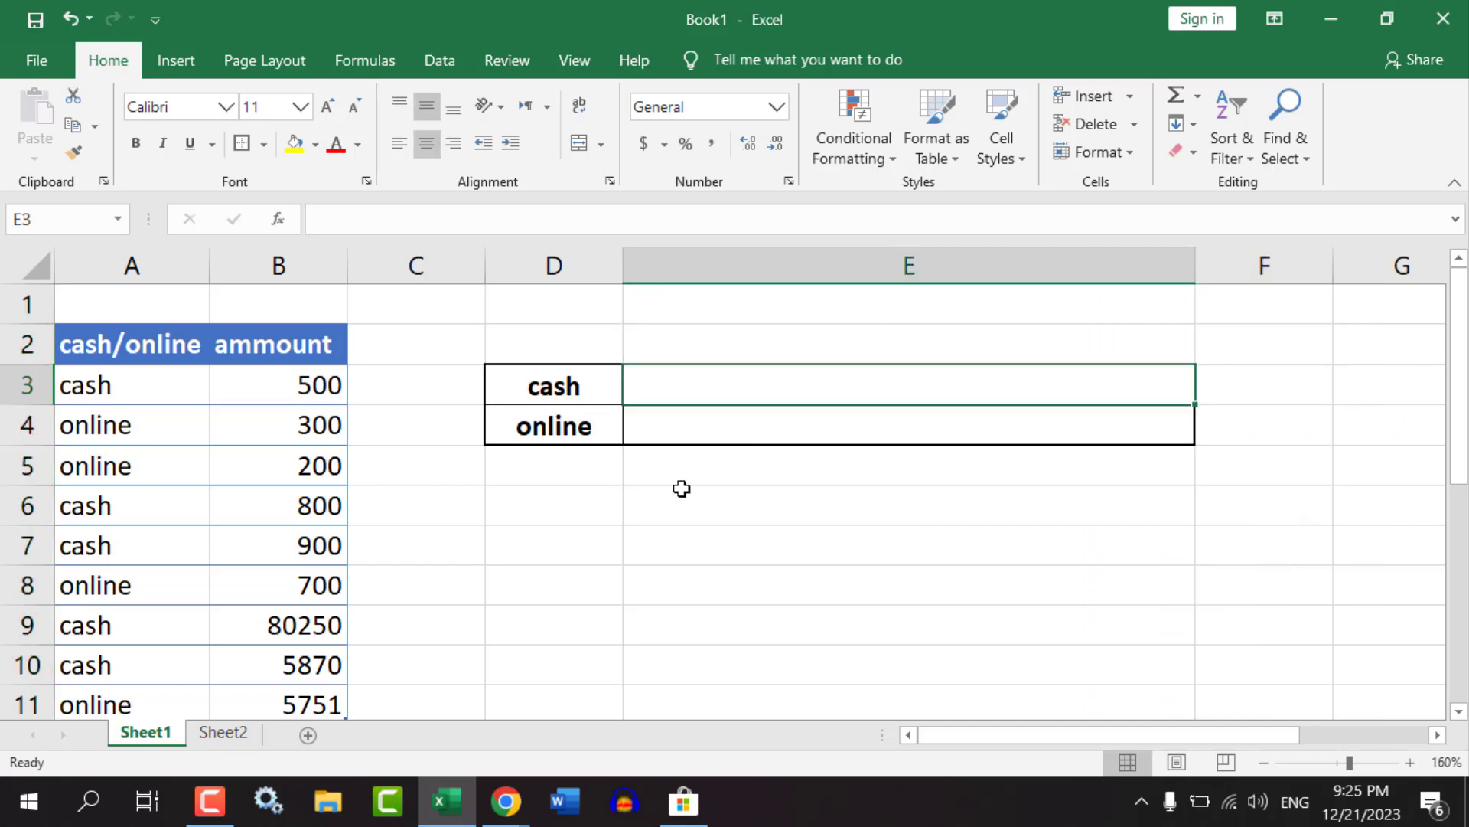
text(=)
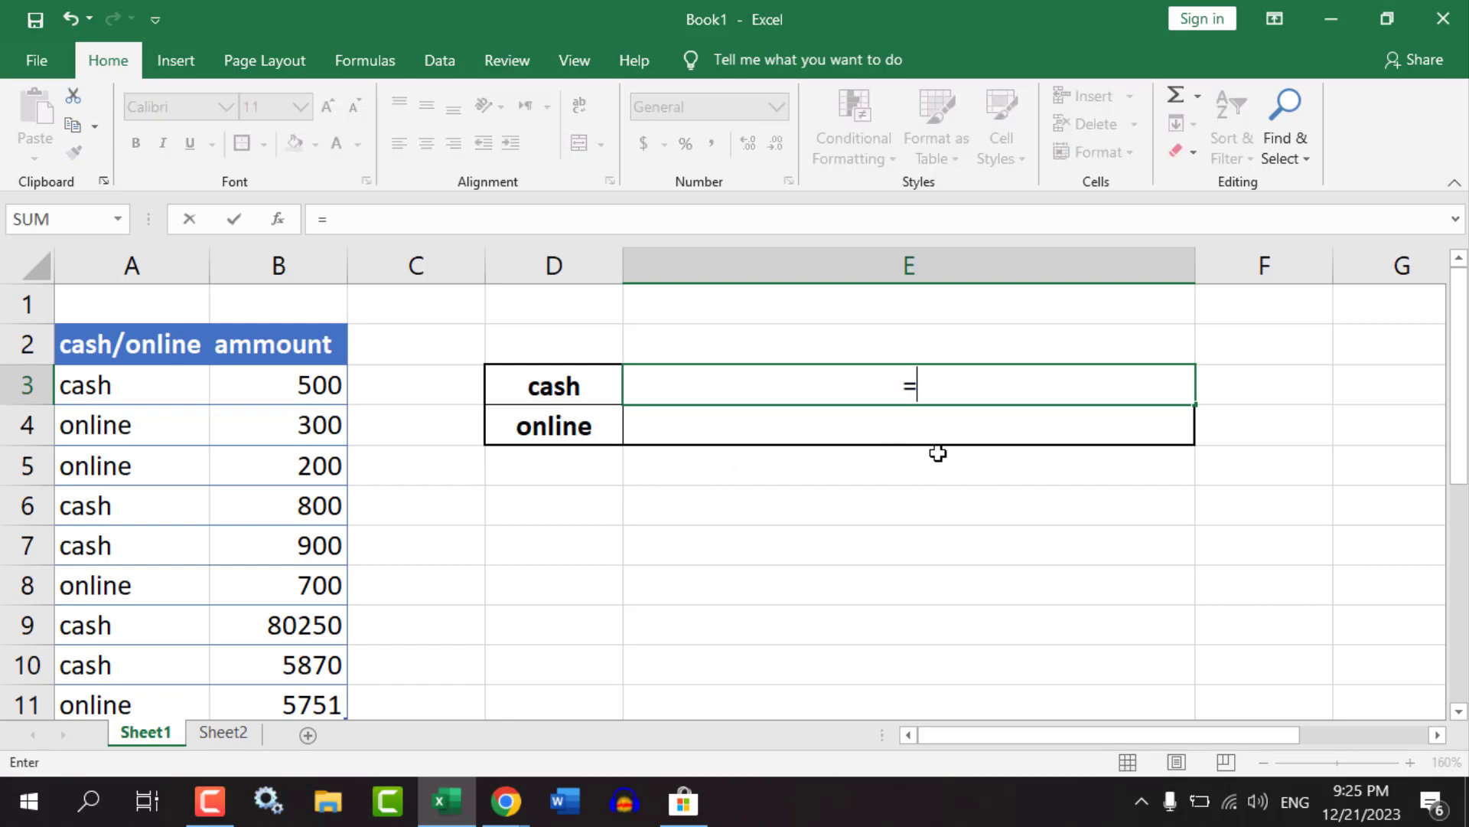
key(BackSpace)
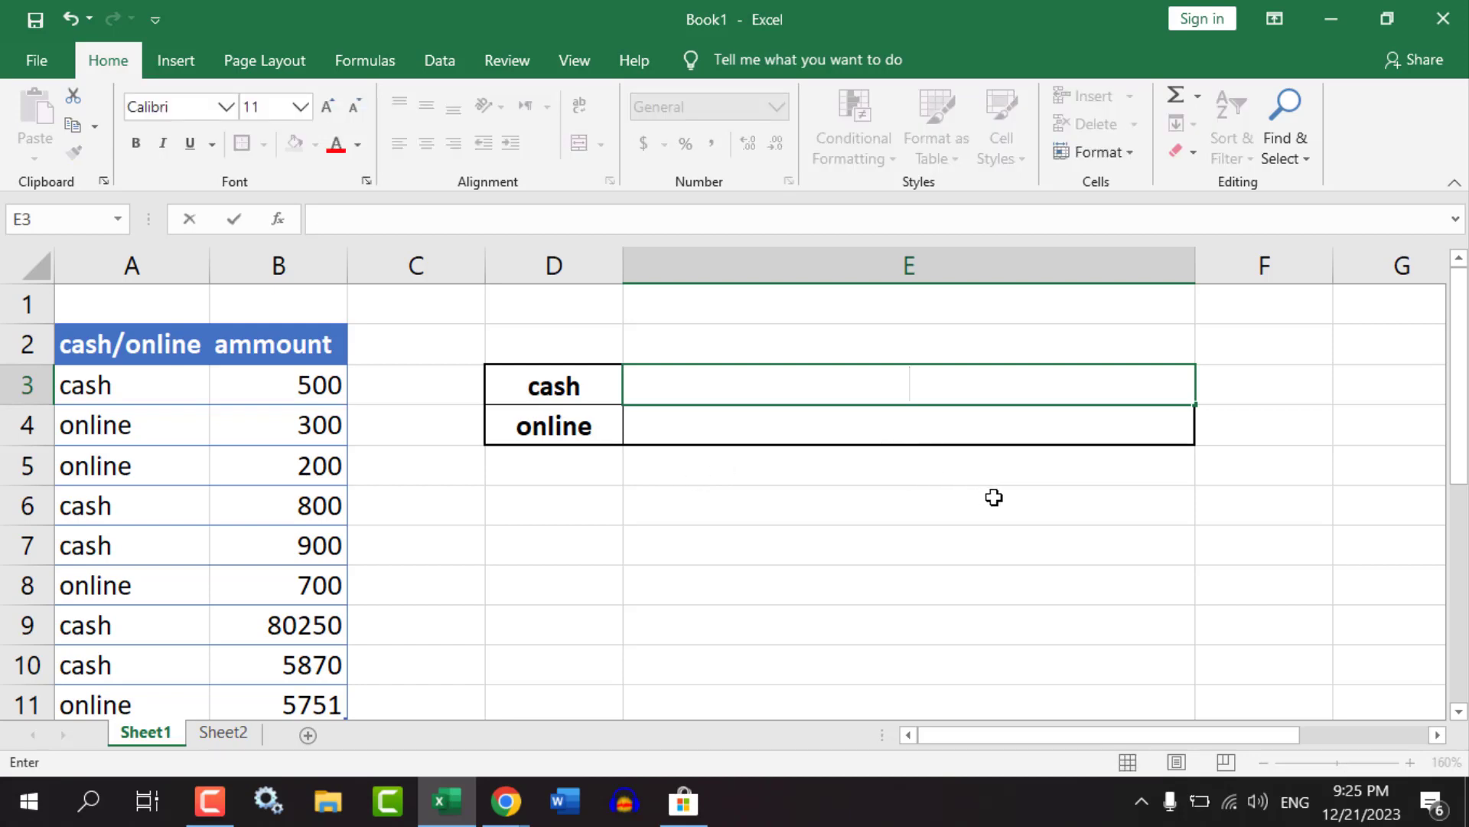
click(997, 541)
ctrl+scroll(999, 541, up, 3)
ctrl+scroll(1002, 541, up, 6)
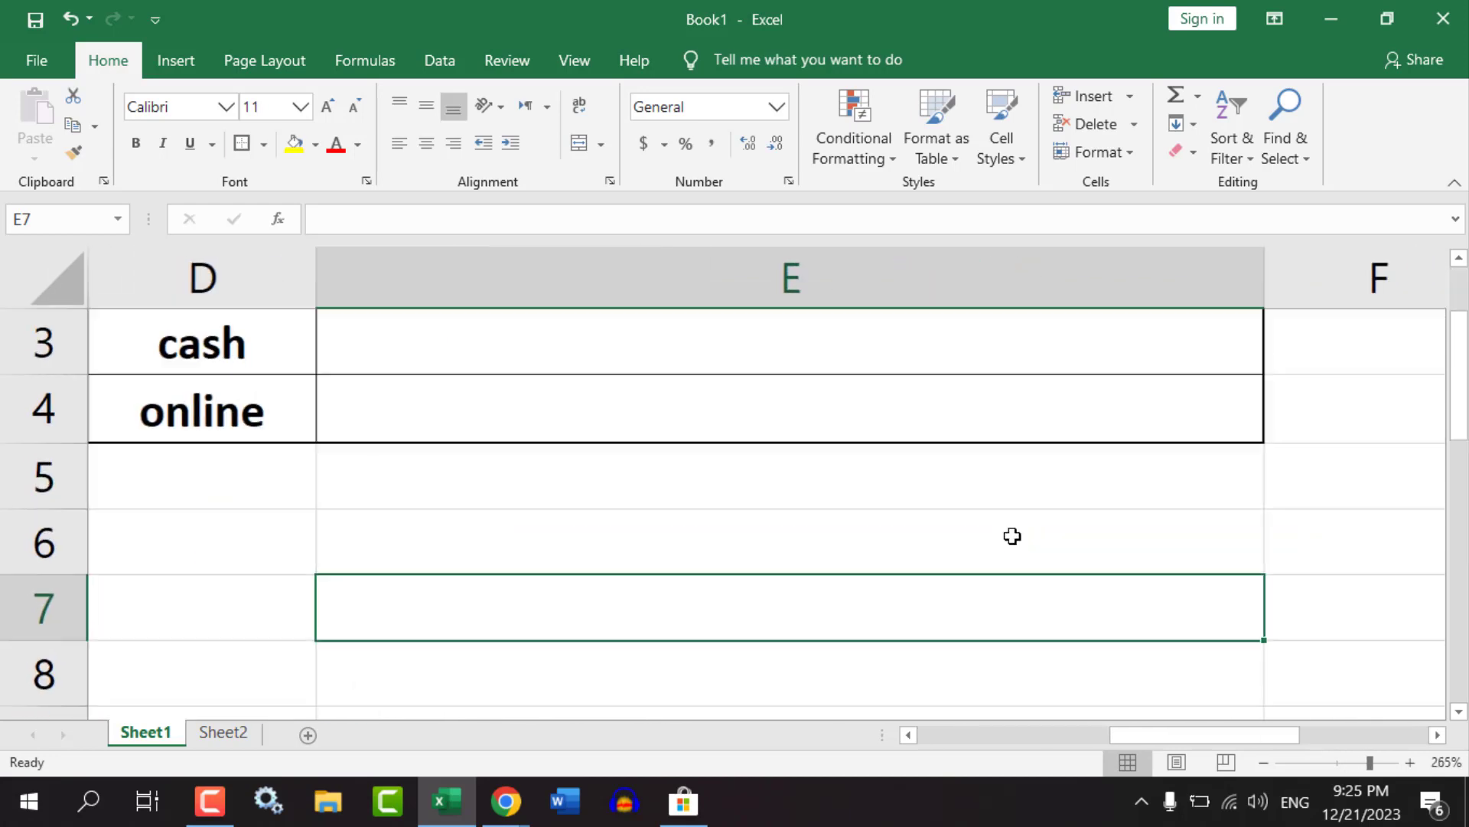
click(496, 507)
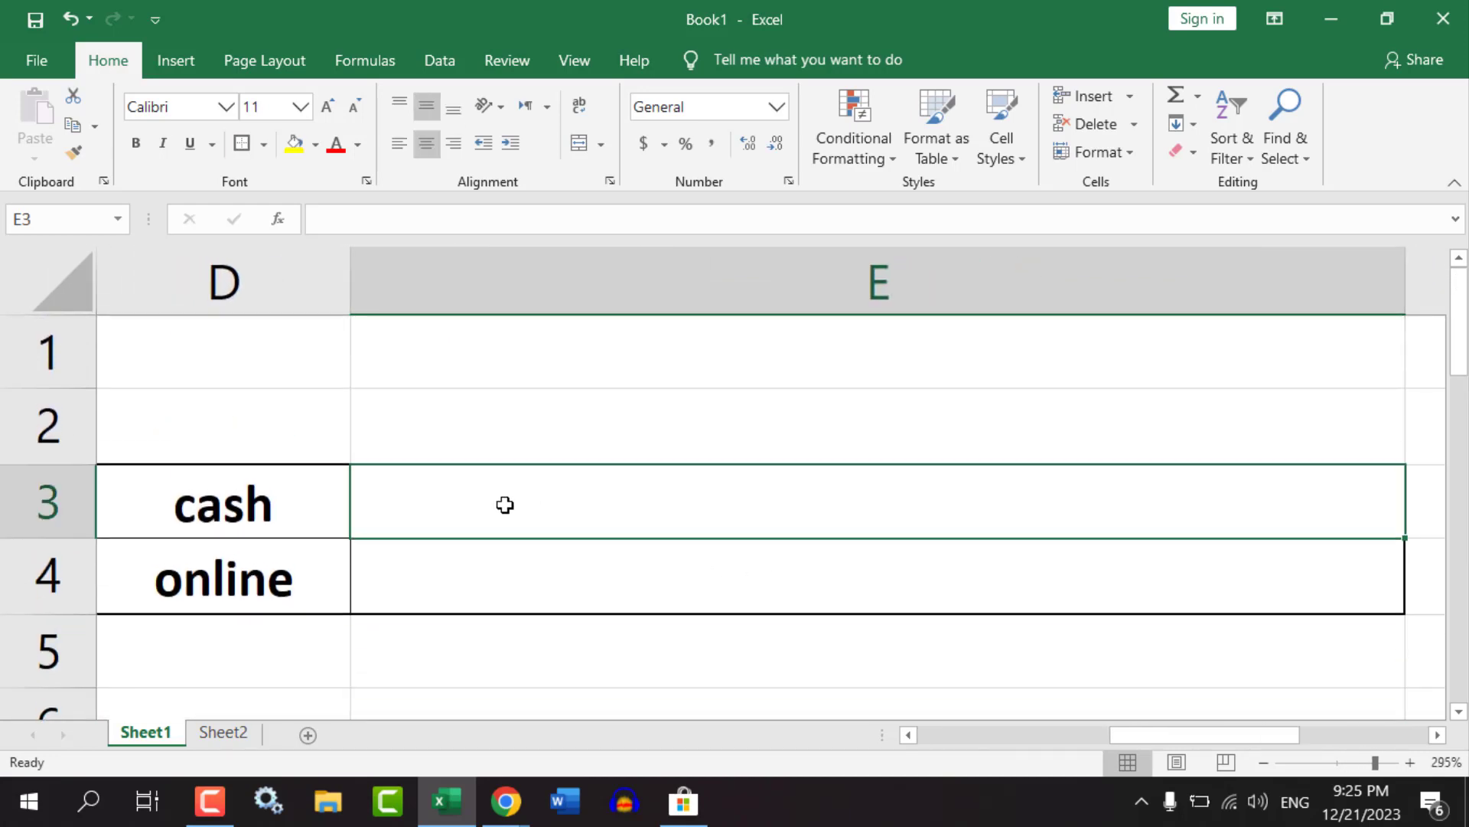
double_click(450, 500)
text(=)
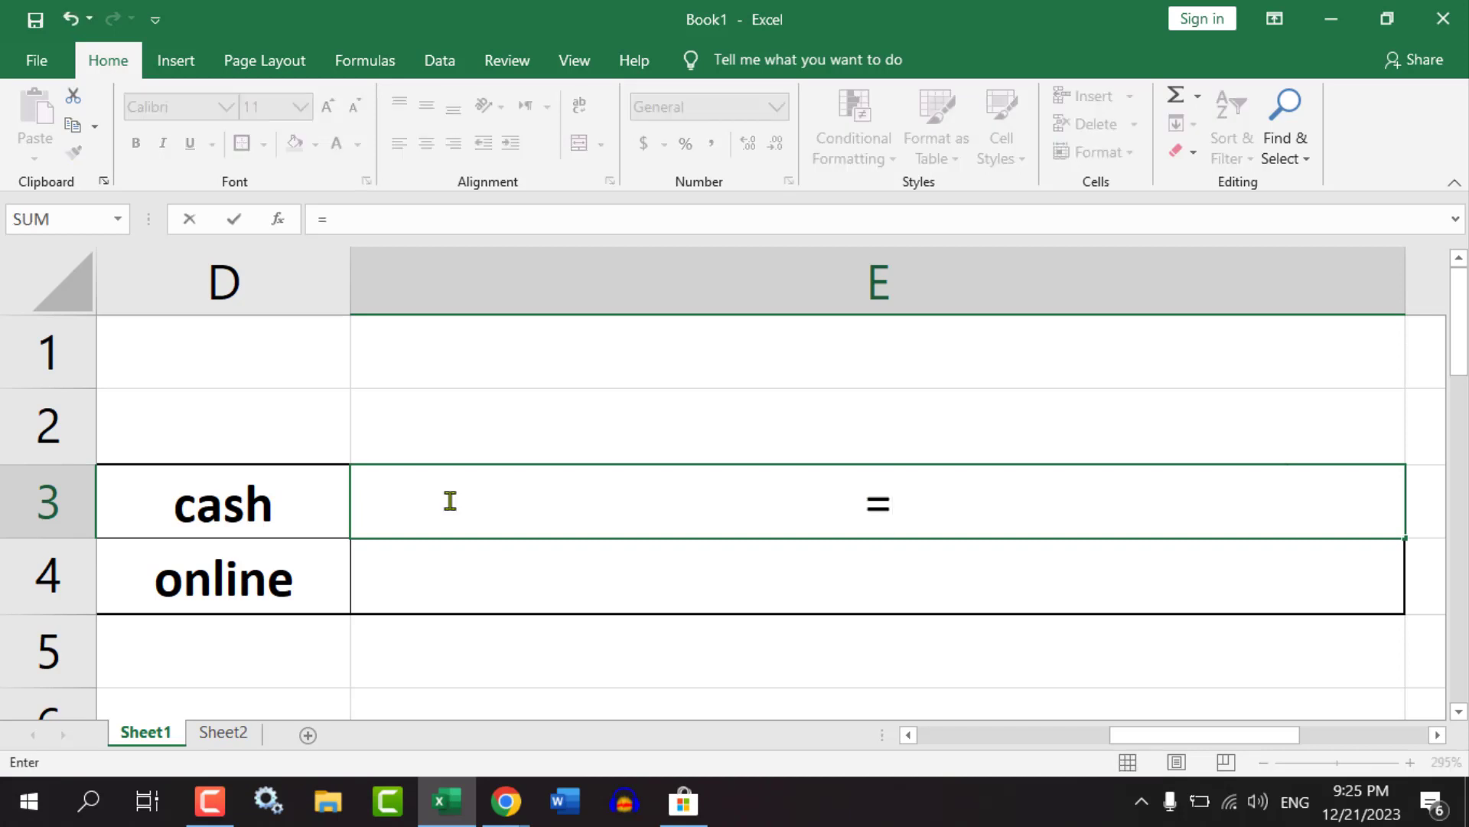
text(sumif)
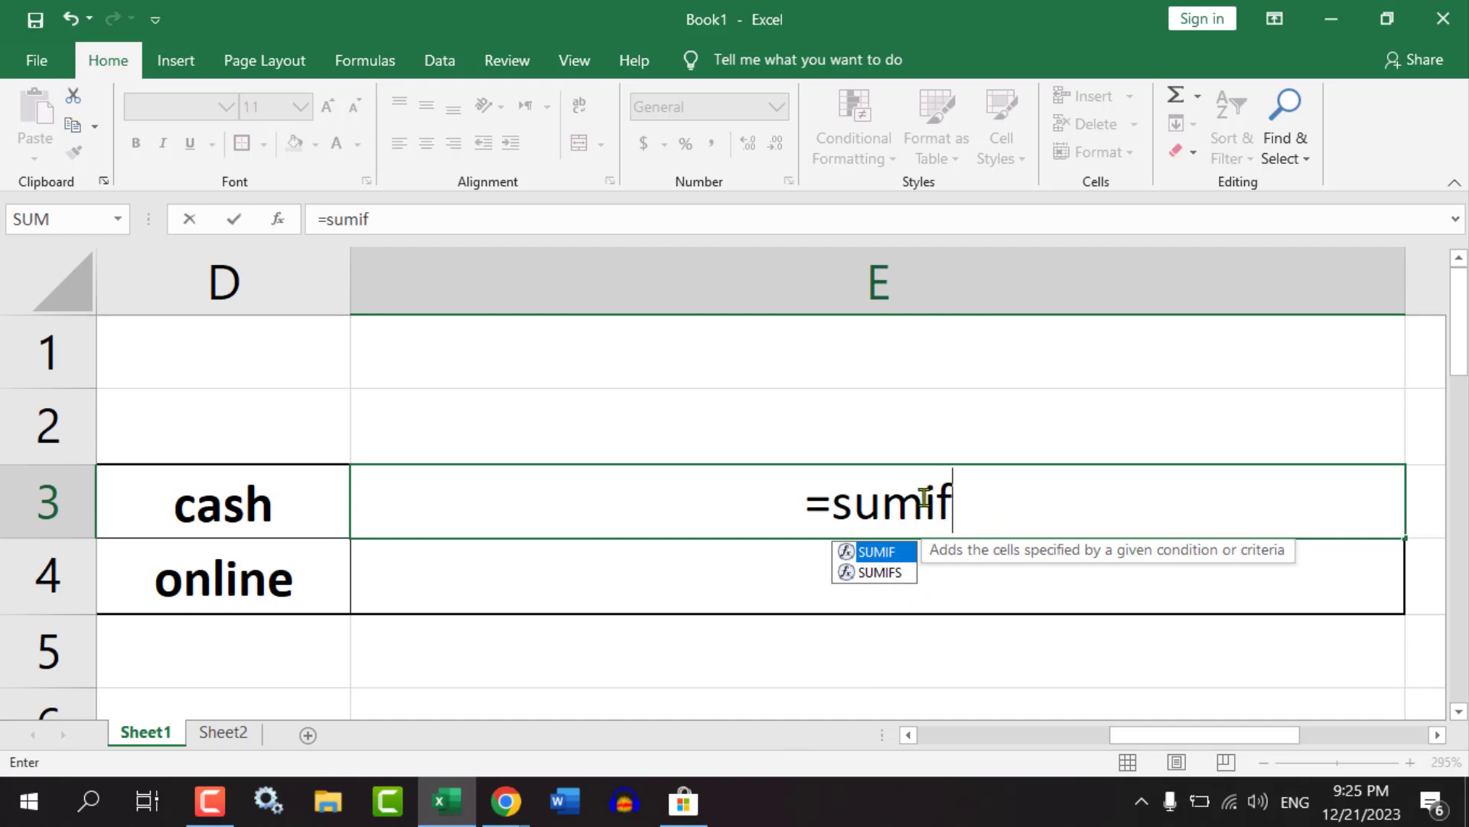
drag(924, 497, 804, 492)
drag(982, 502, 916, 505)
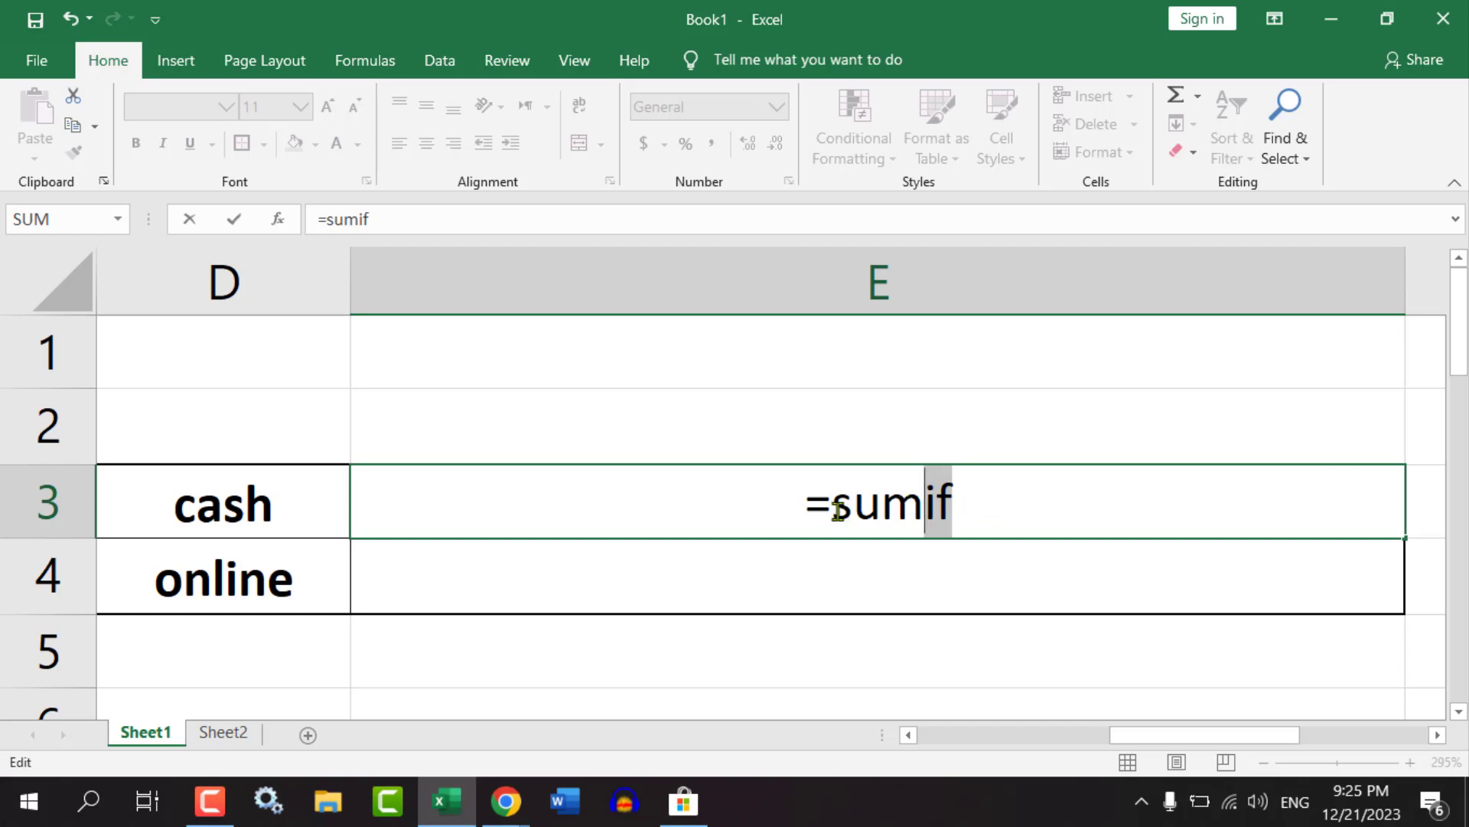
drag(835, 506, 930, 514)
drag(835, 505, 918, 514)
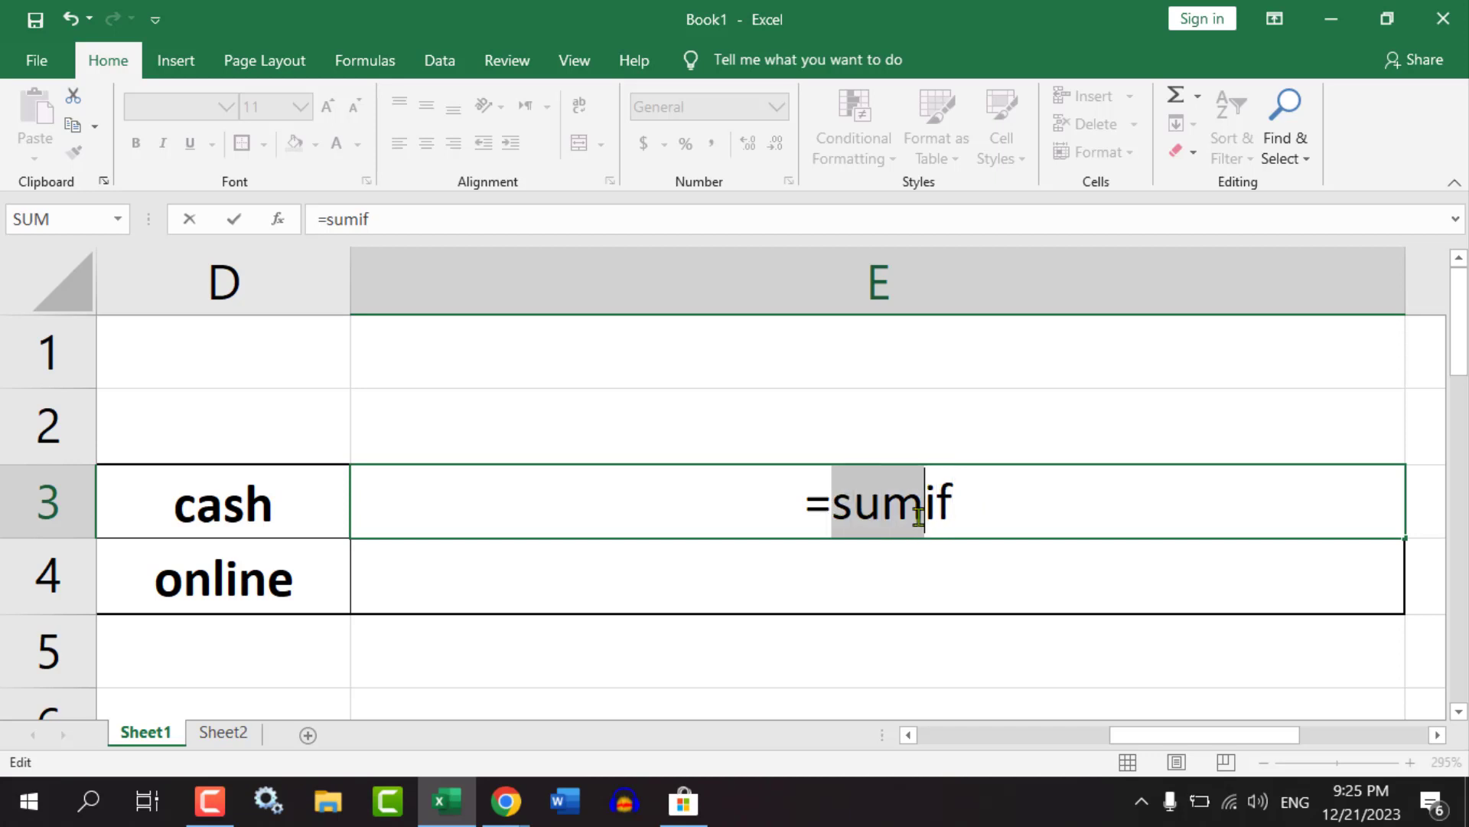
click(990, 508)
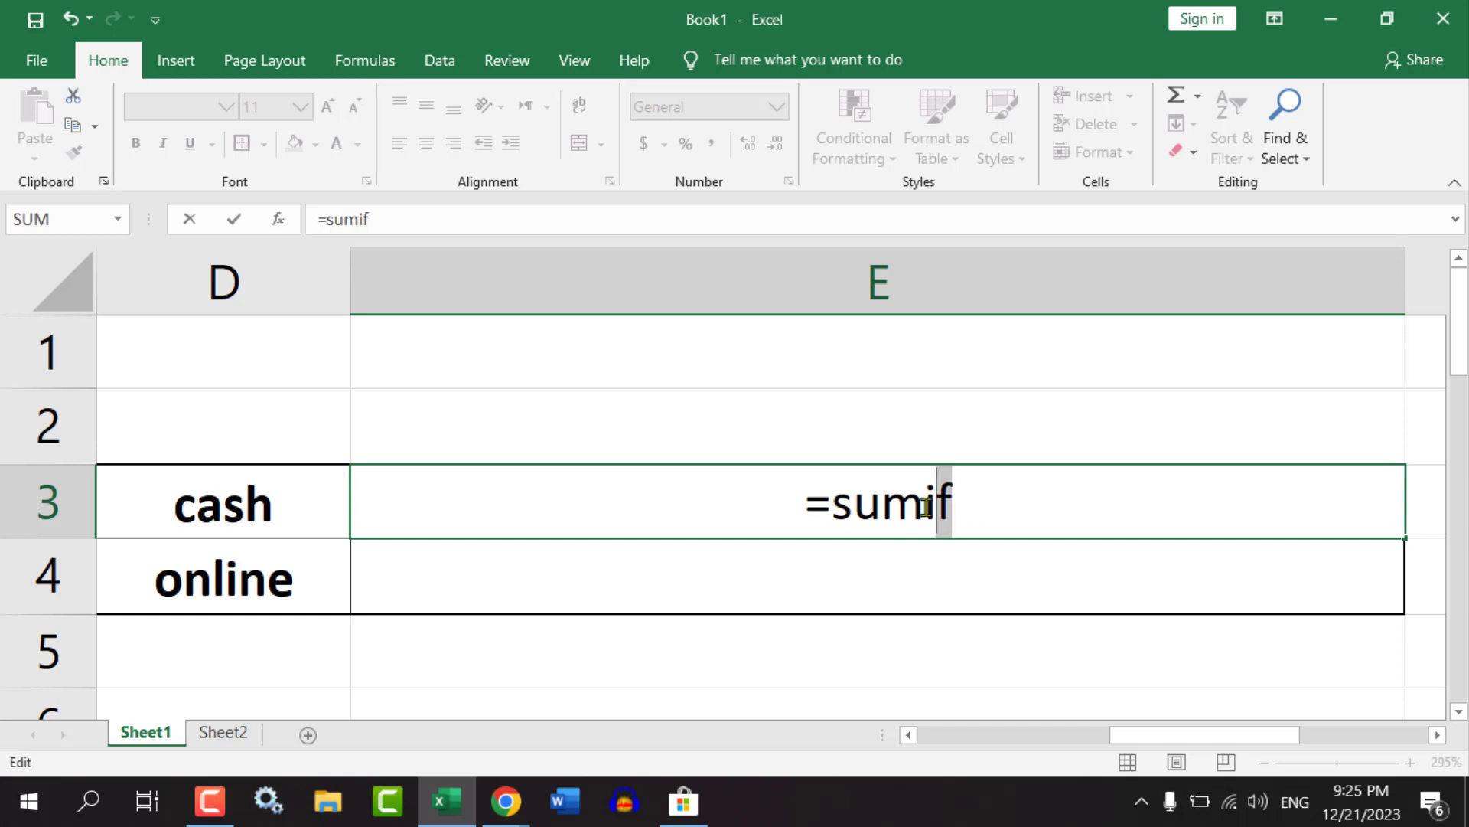
drag(834, 505, 937, 509)
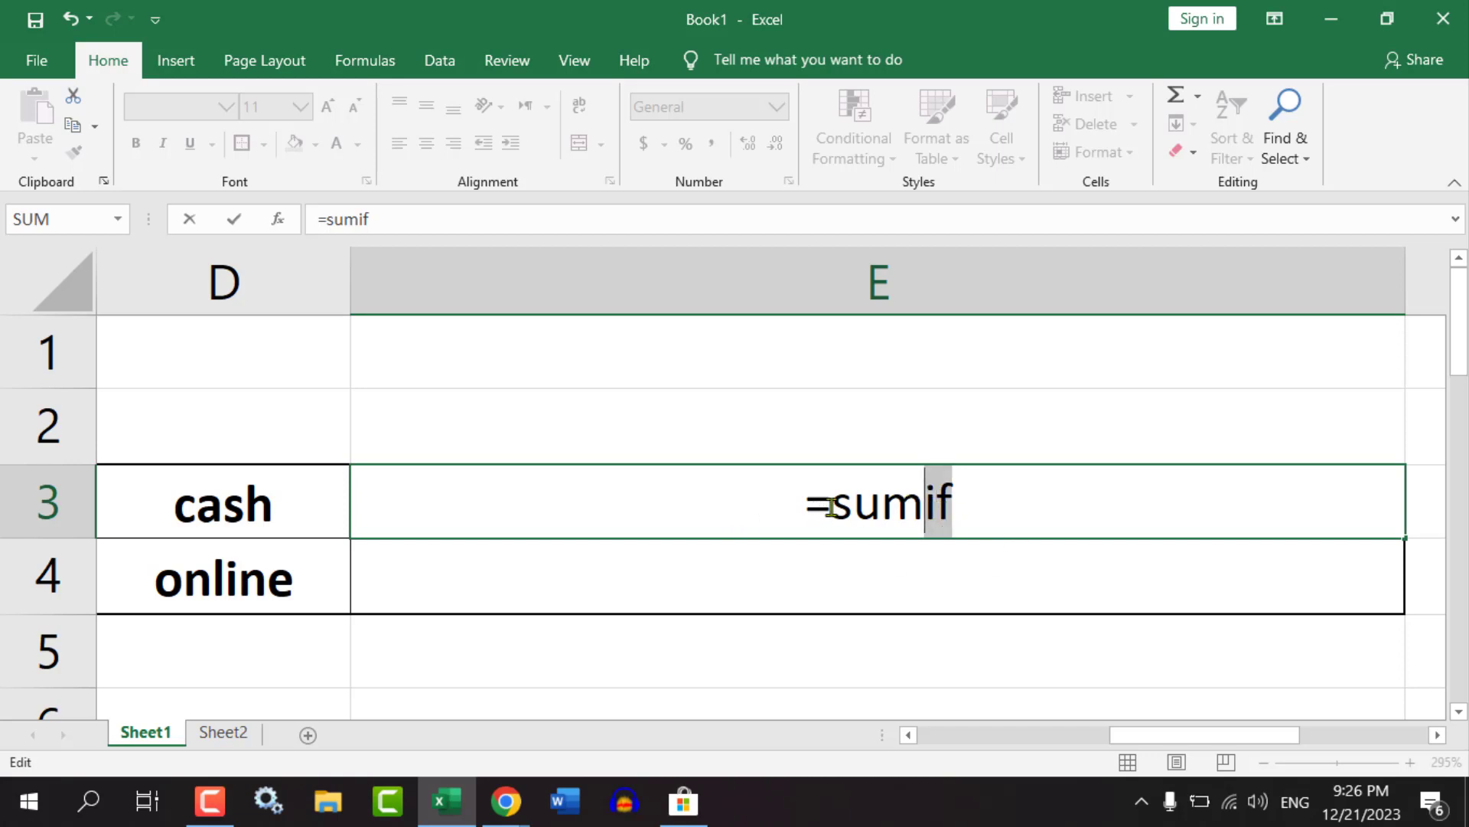
drag(832, 507, 913, 507)
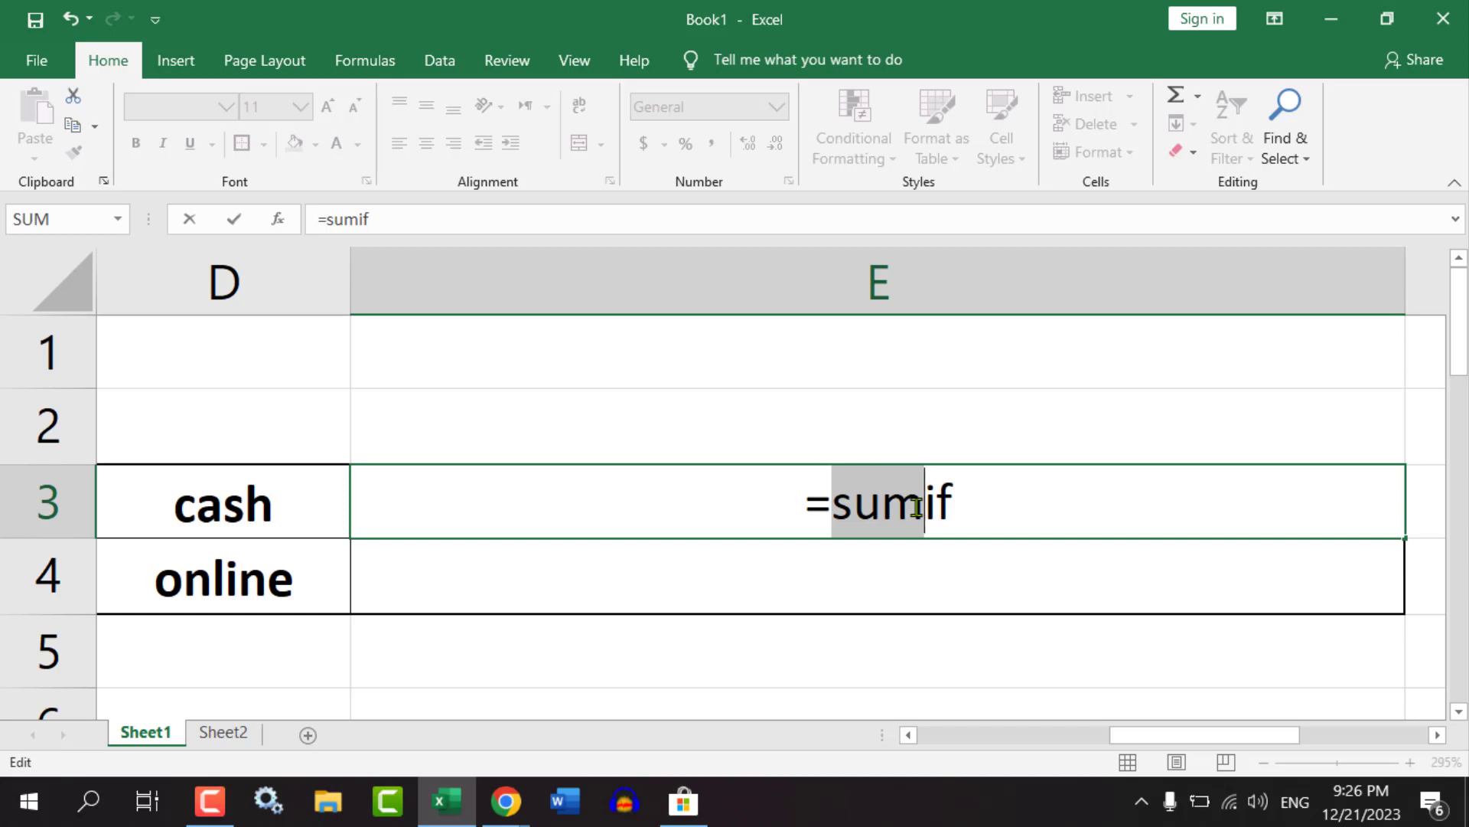
click(957, 505)
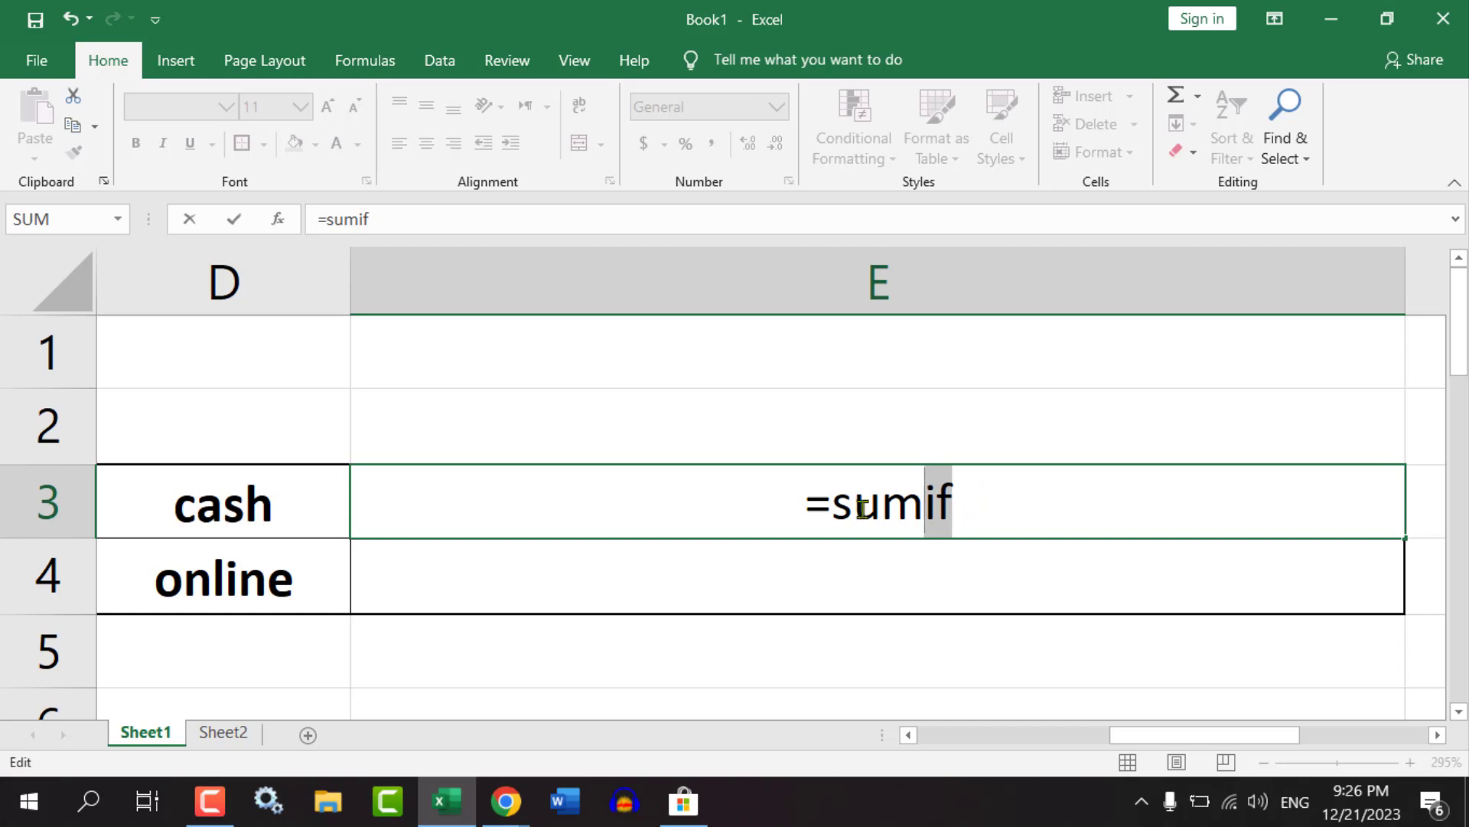
drag(840, 505, 925, 504)
click(1003, 502)
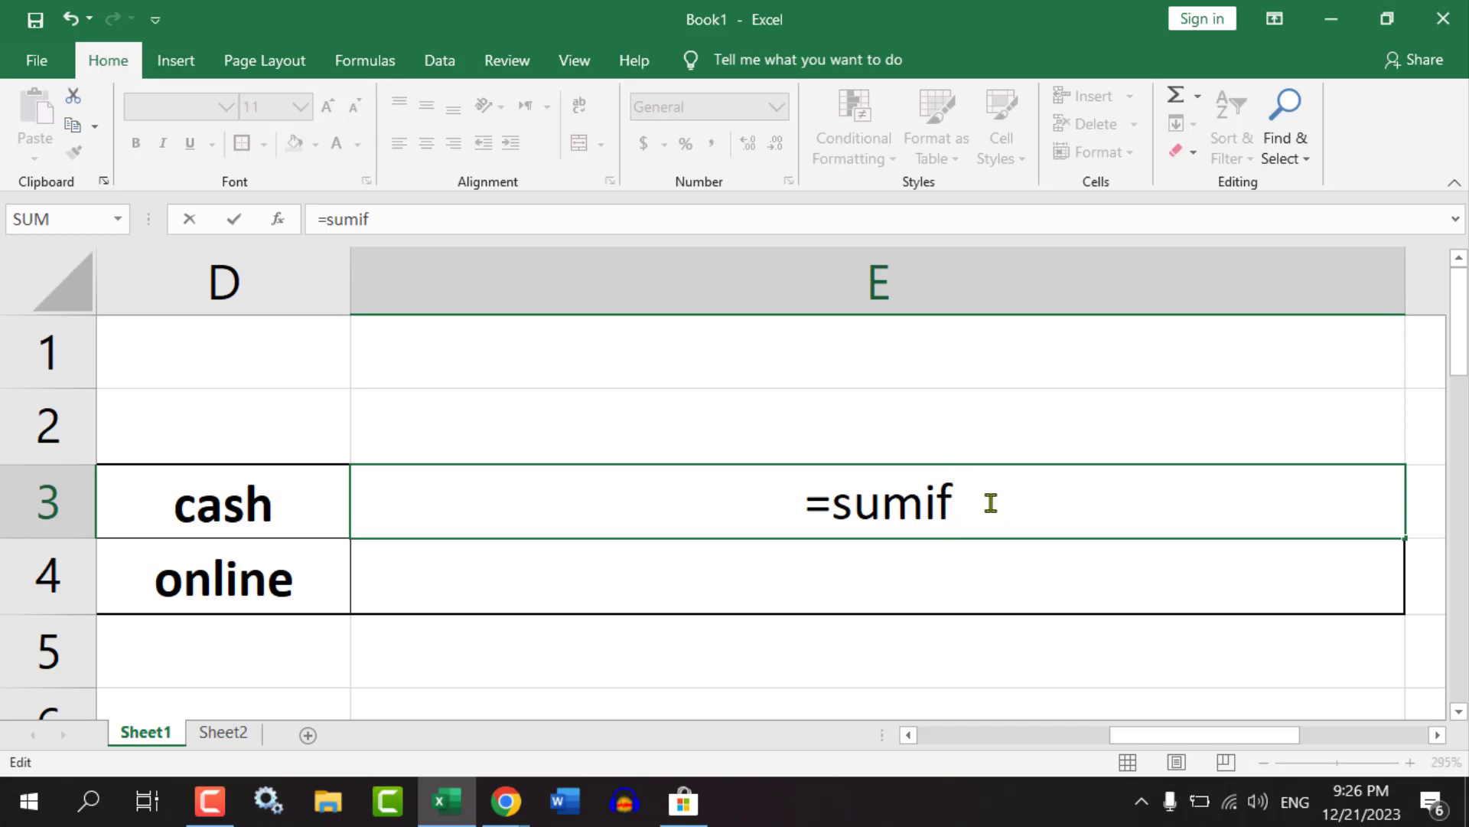
text(()
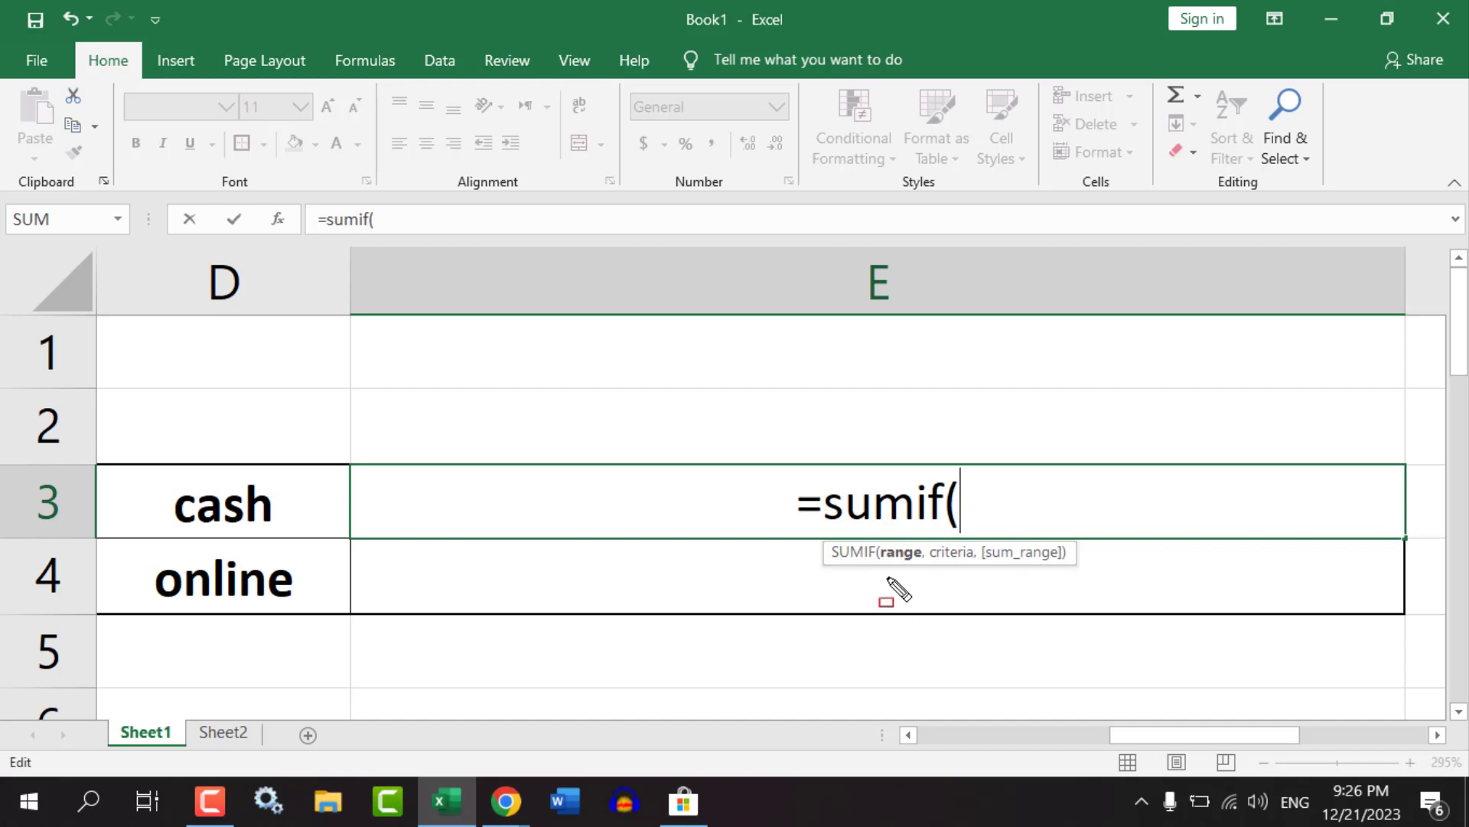
drag(884, 657, 897, 570)
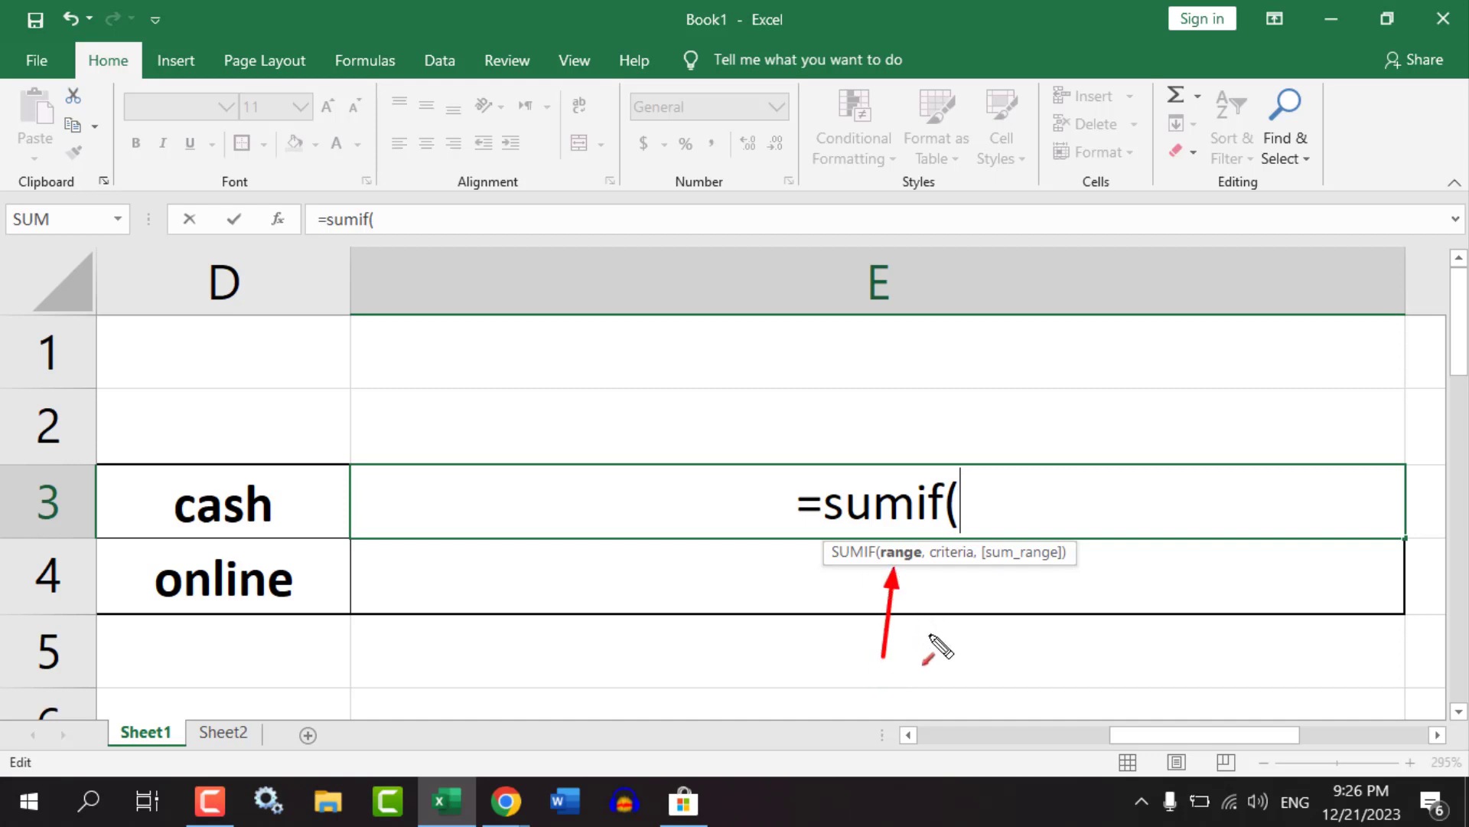
drag(922, 645, 944, 566)
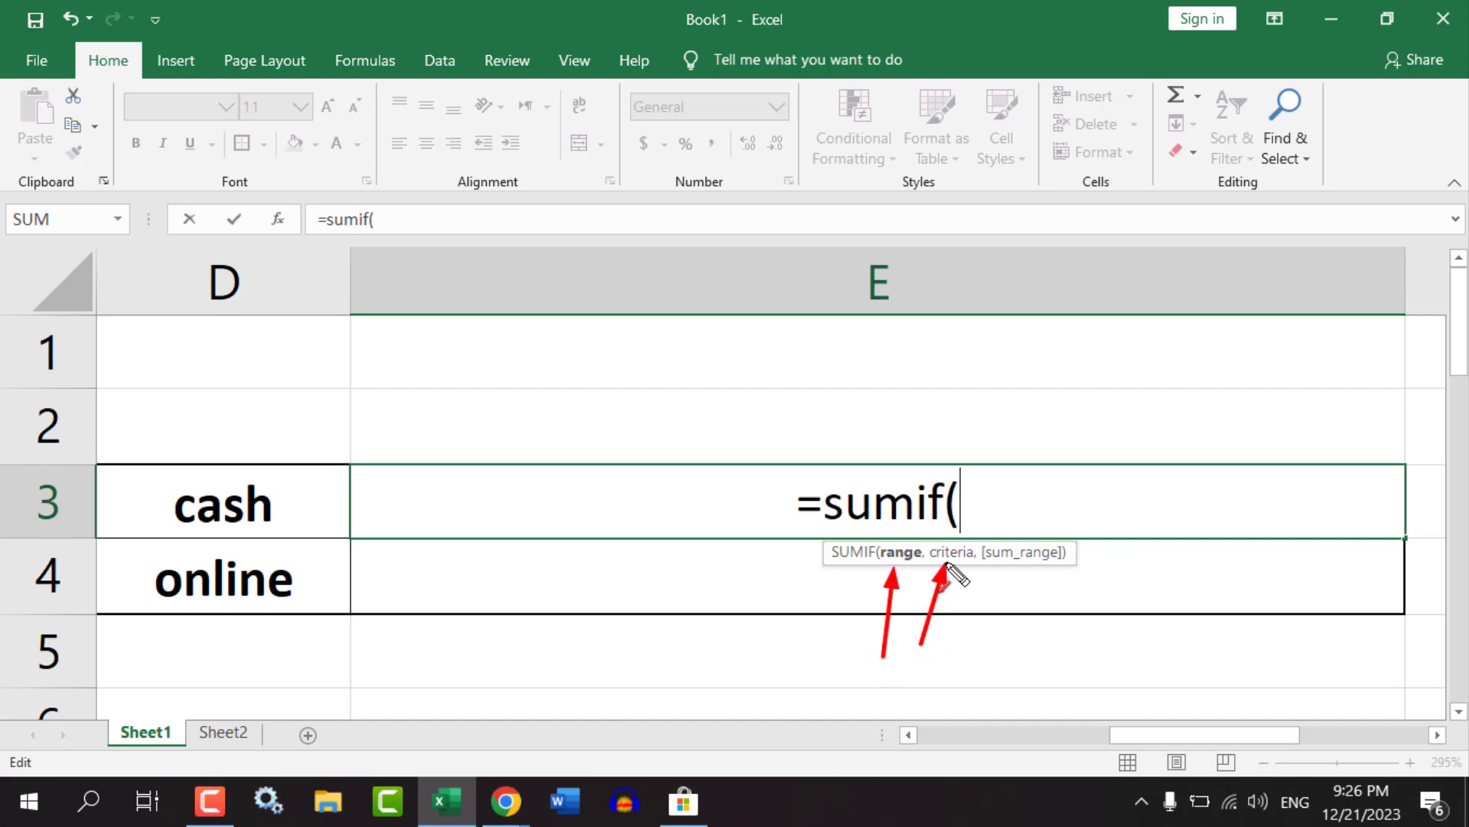
drag(990, 622, 1017, 566)
drag(589, 375, 618, 427)
drag(629, 485, 596, 677)
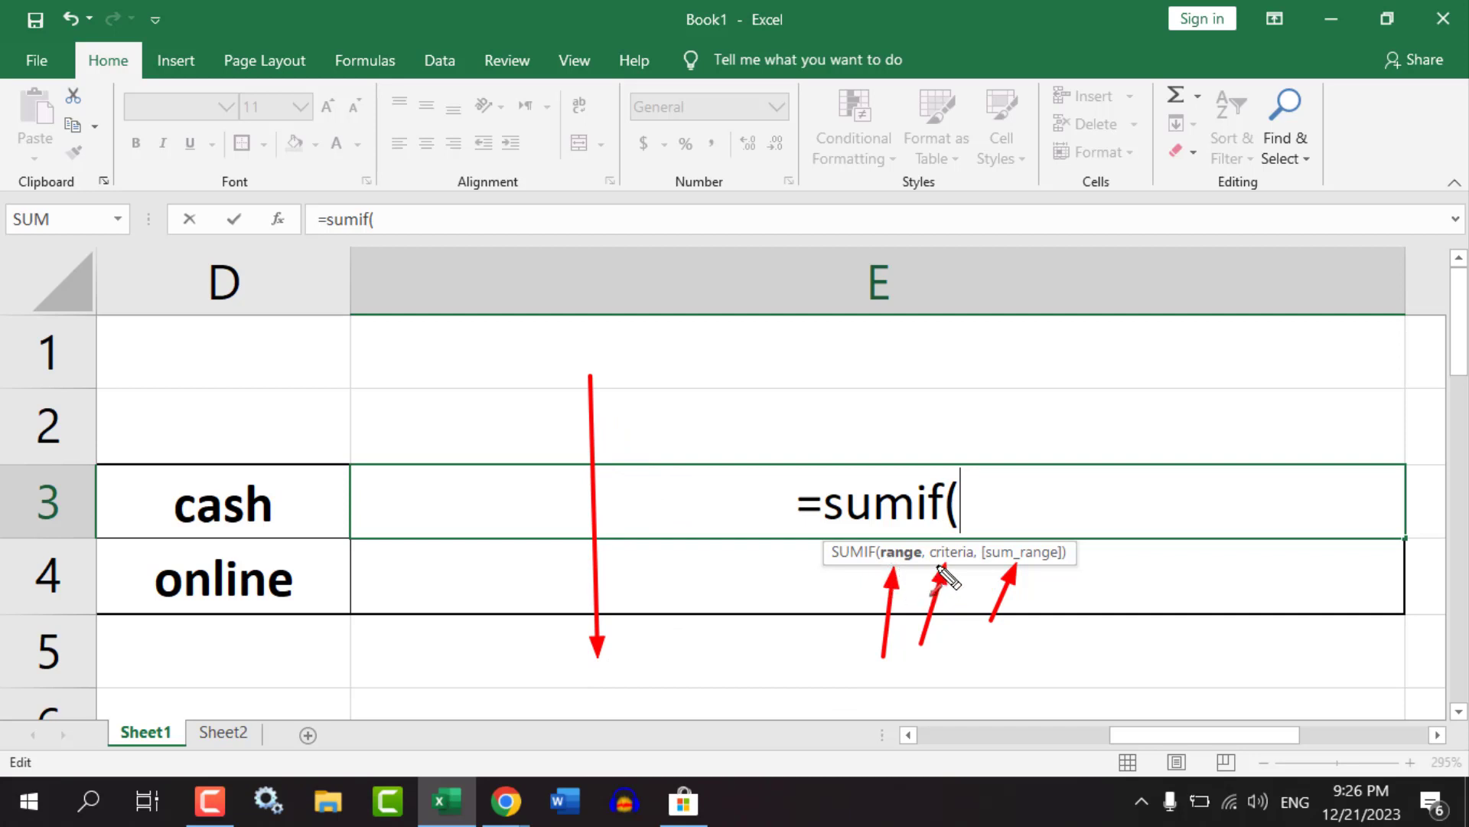
key(Escape)
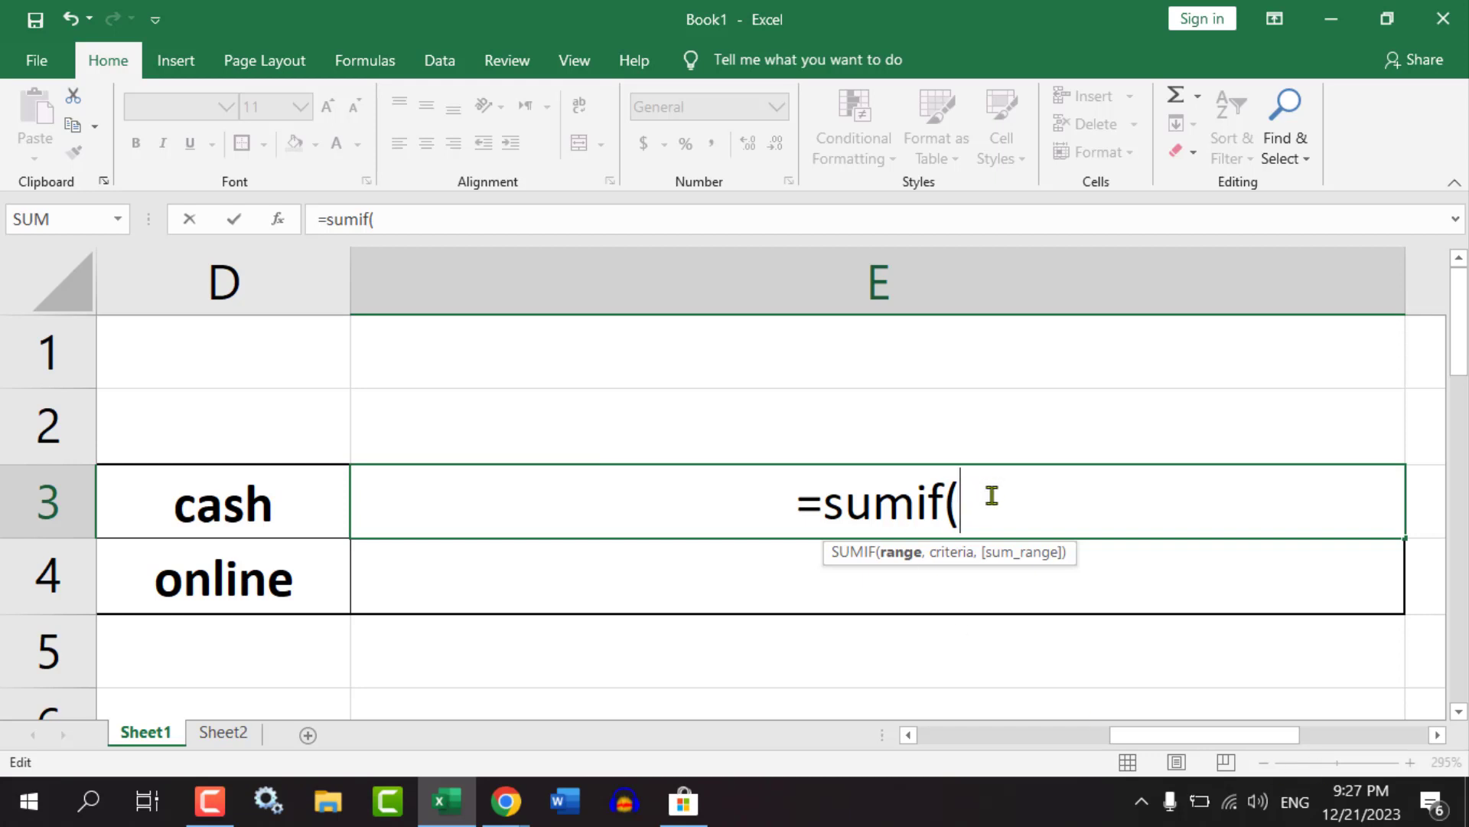
drag(992, 495, 755, 518)
key(BackSpace)
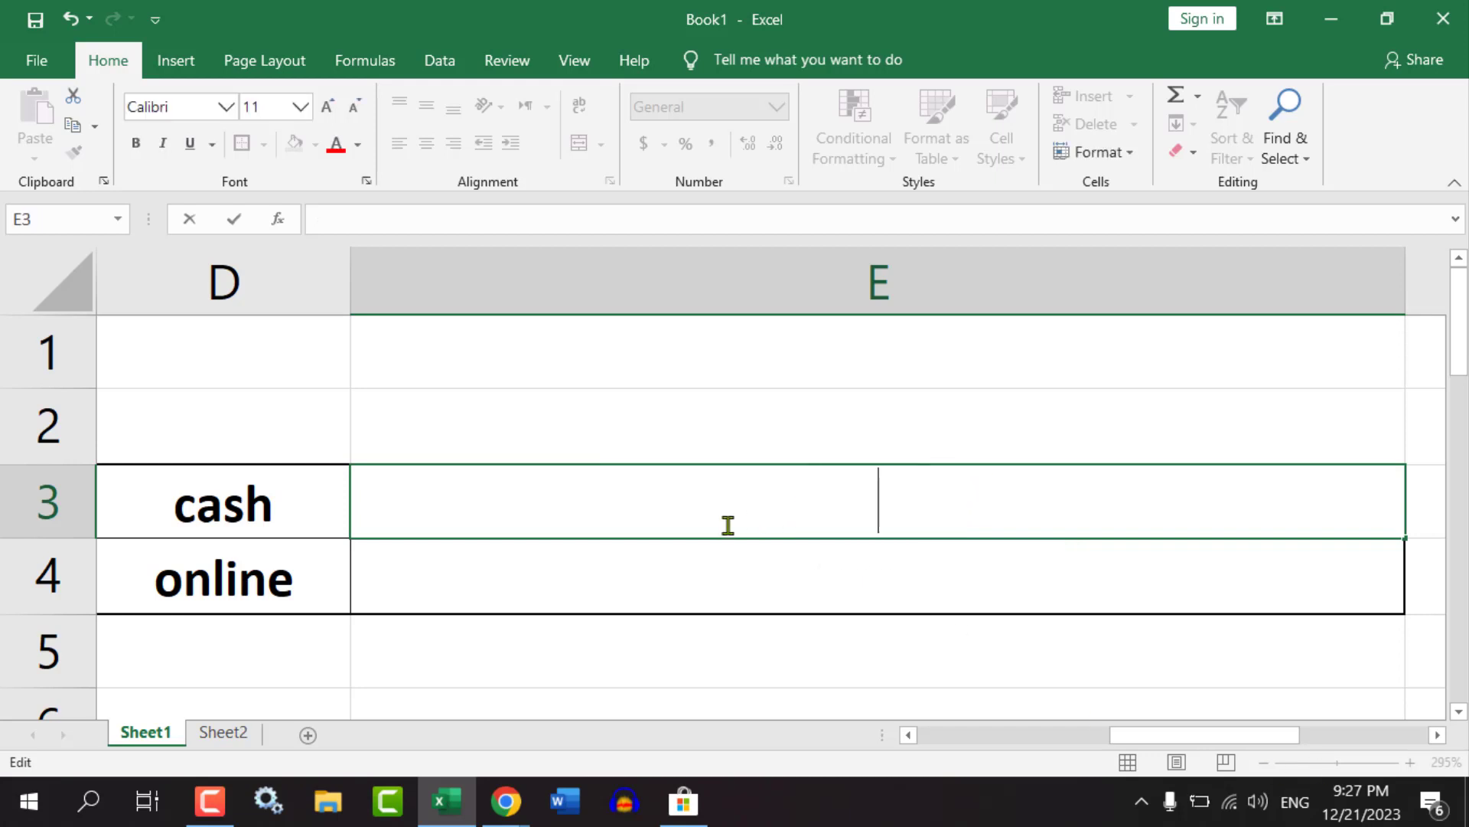
click(821, 406)
Start a SUMIF formula in cell E3 with the table's cash/online entries, A3 to A11, as the range.
ctrl+scroll(820, 411, down, 9)
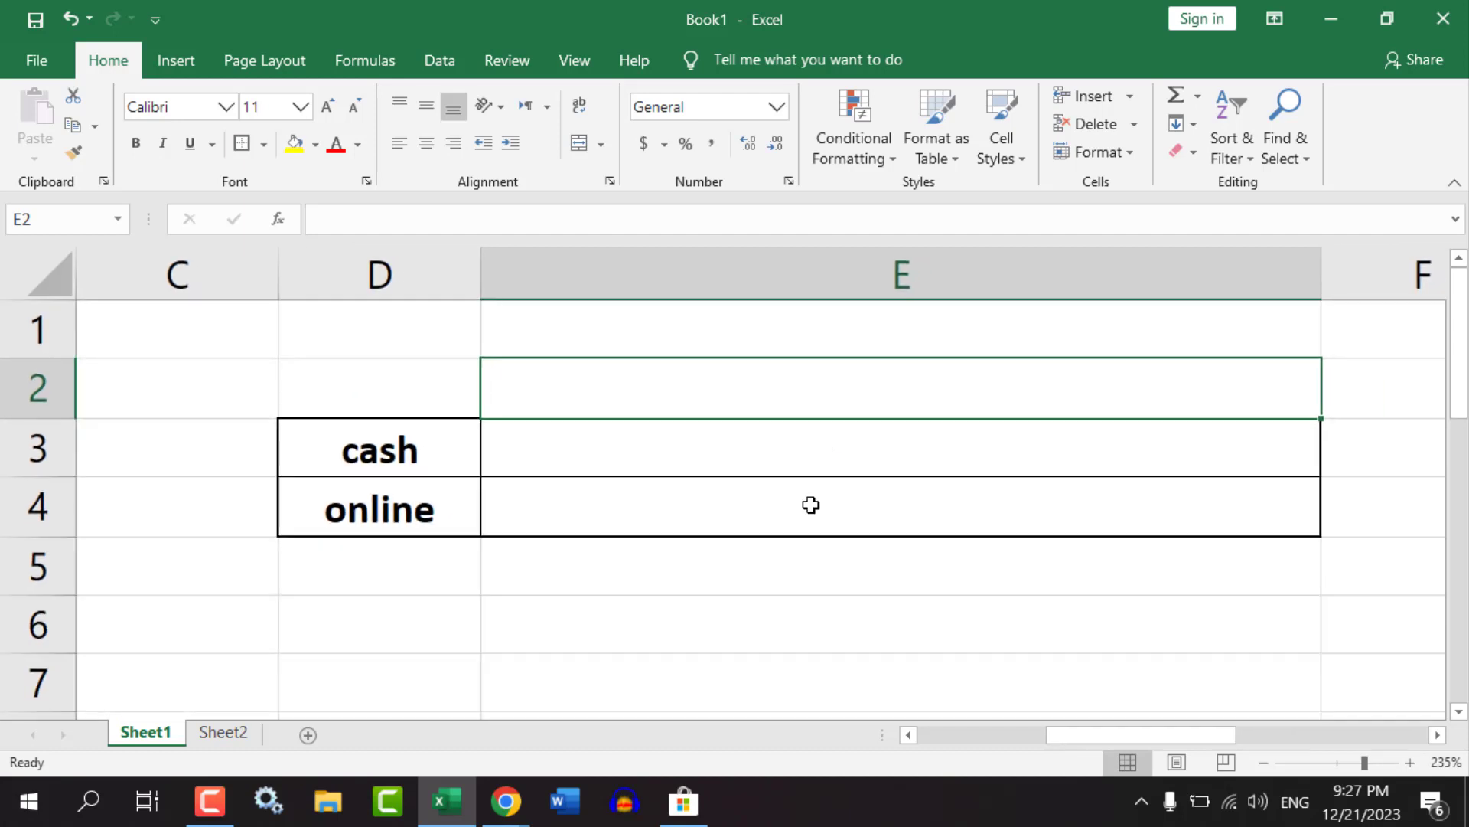
scroll(691, 552, down, 1)
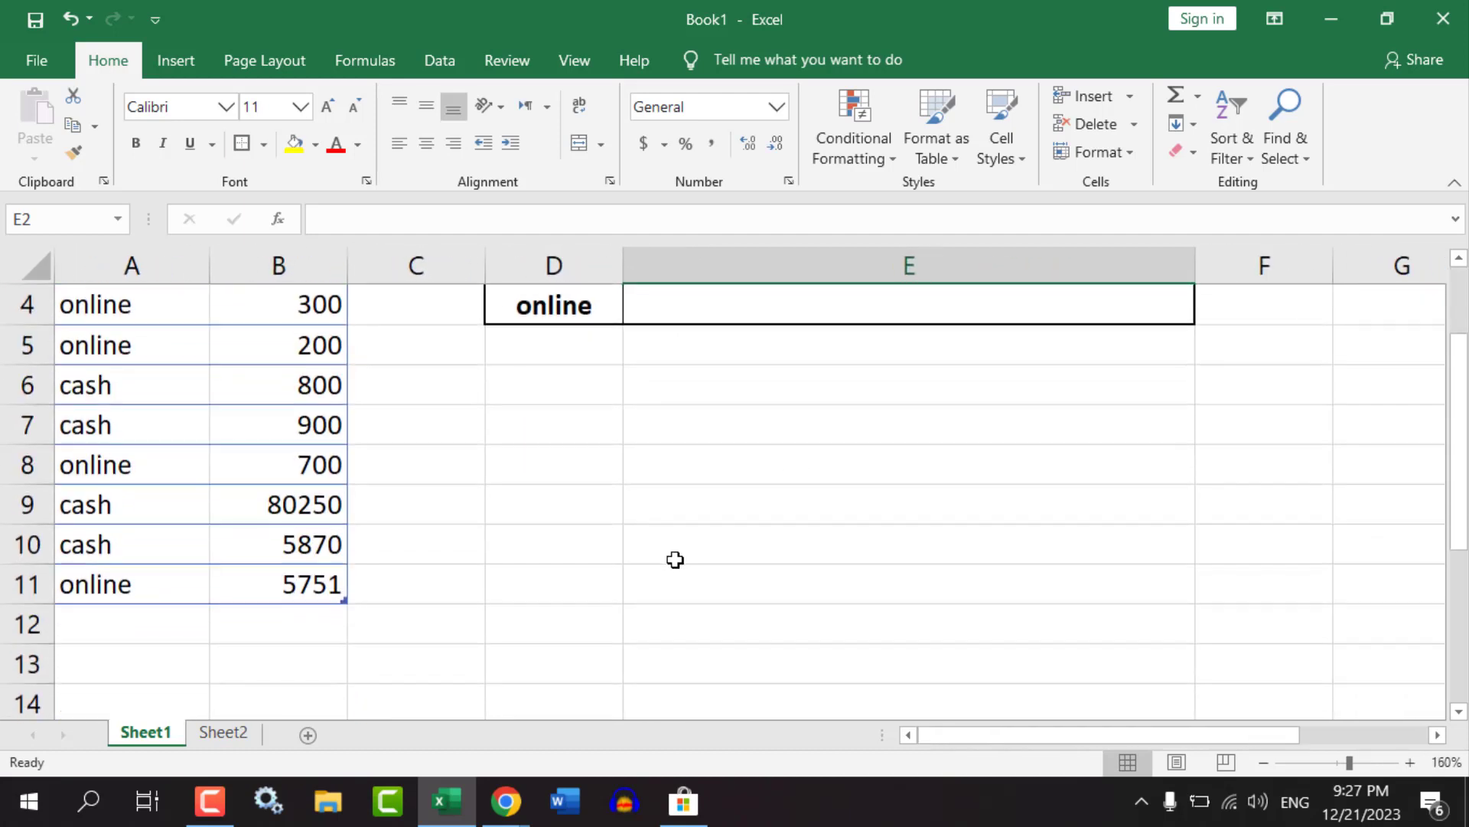
scroll(676, 558, up, 1)
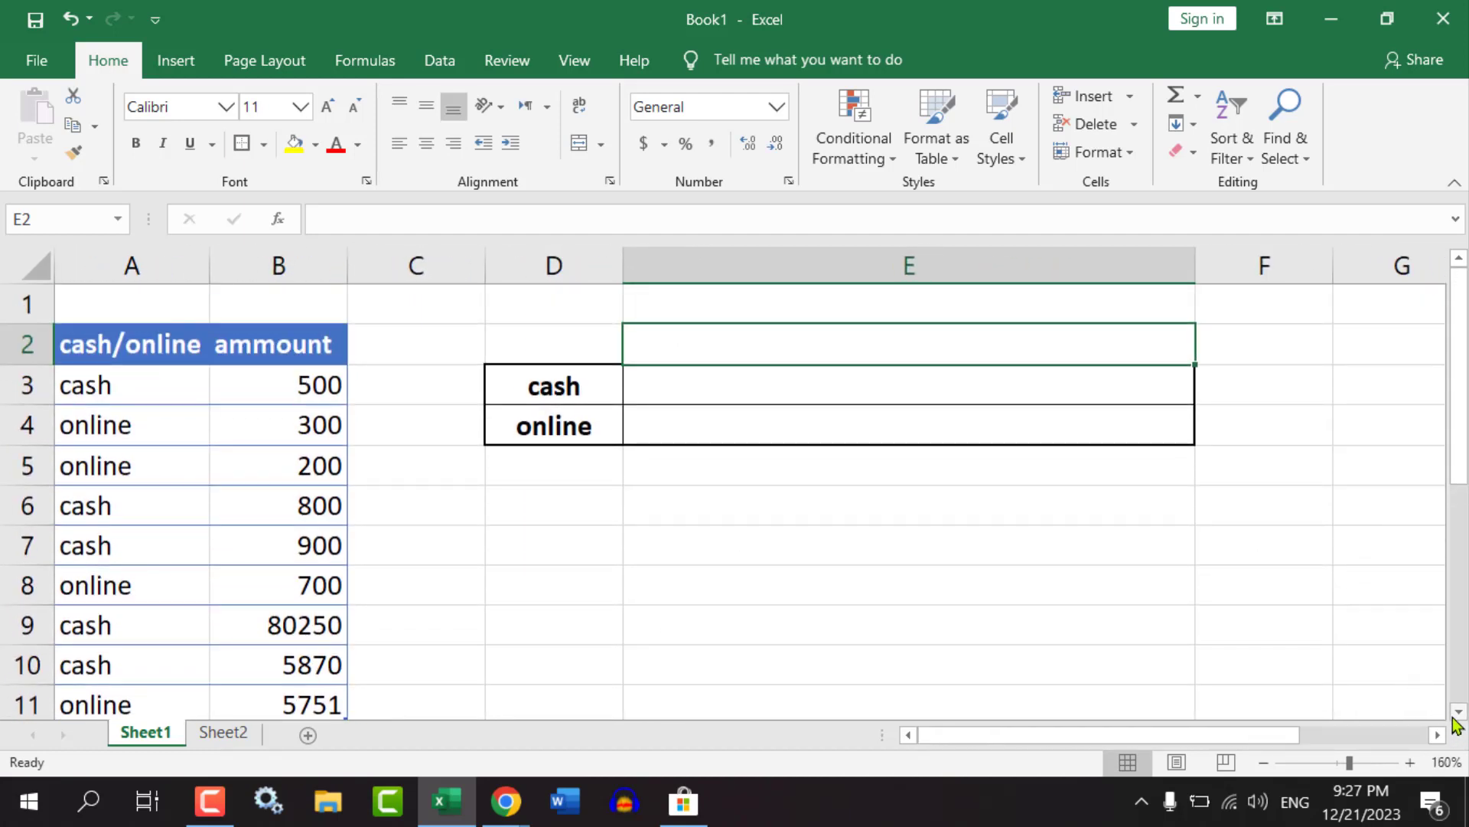
click(732, 385)
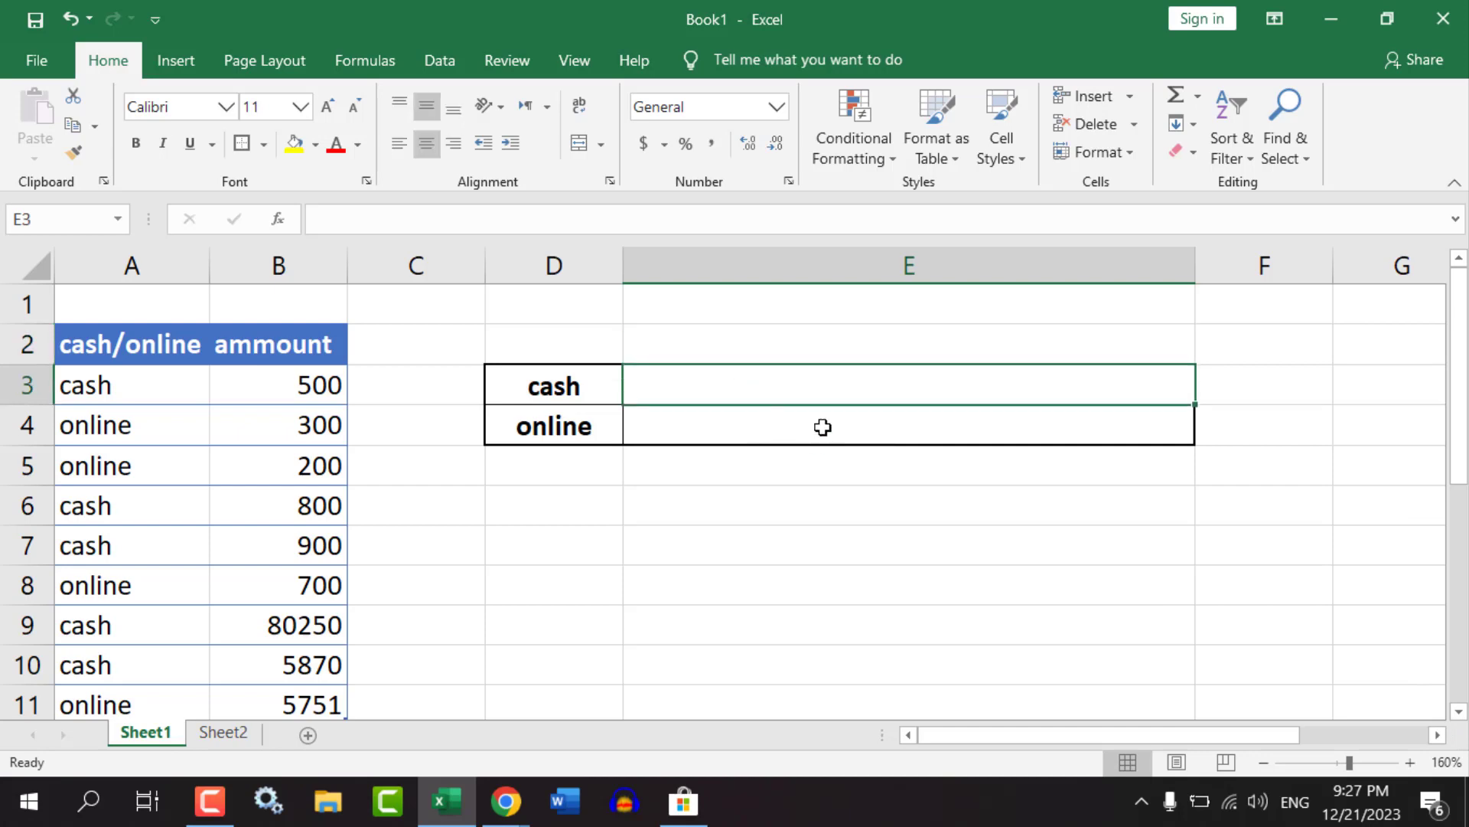
text(=sumif)
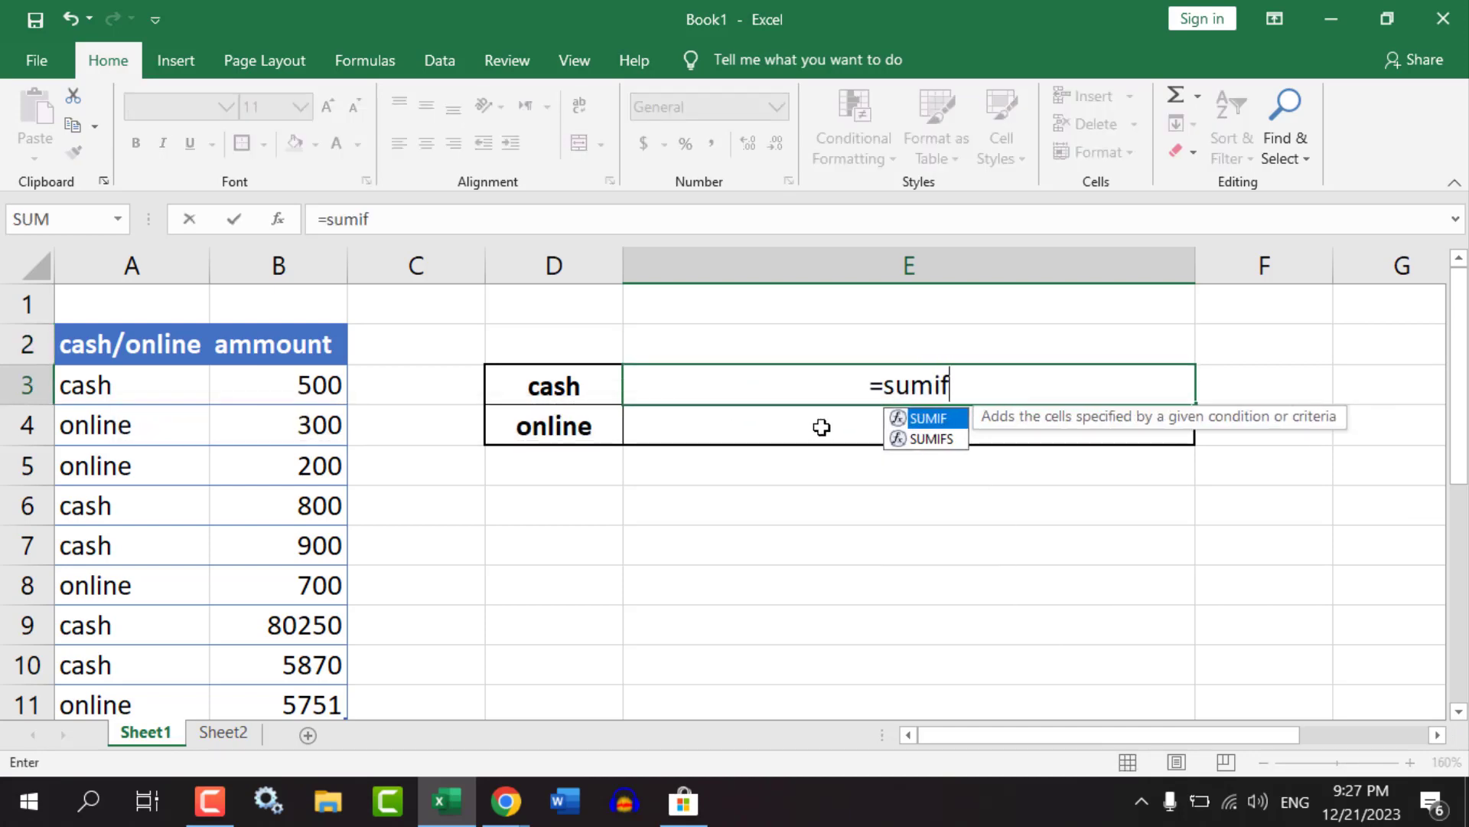
text(()
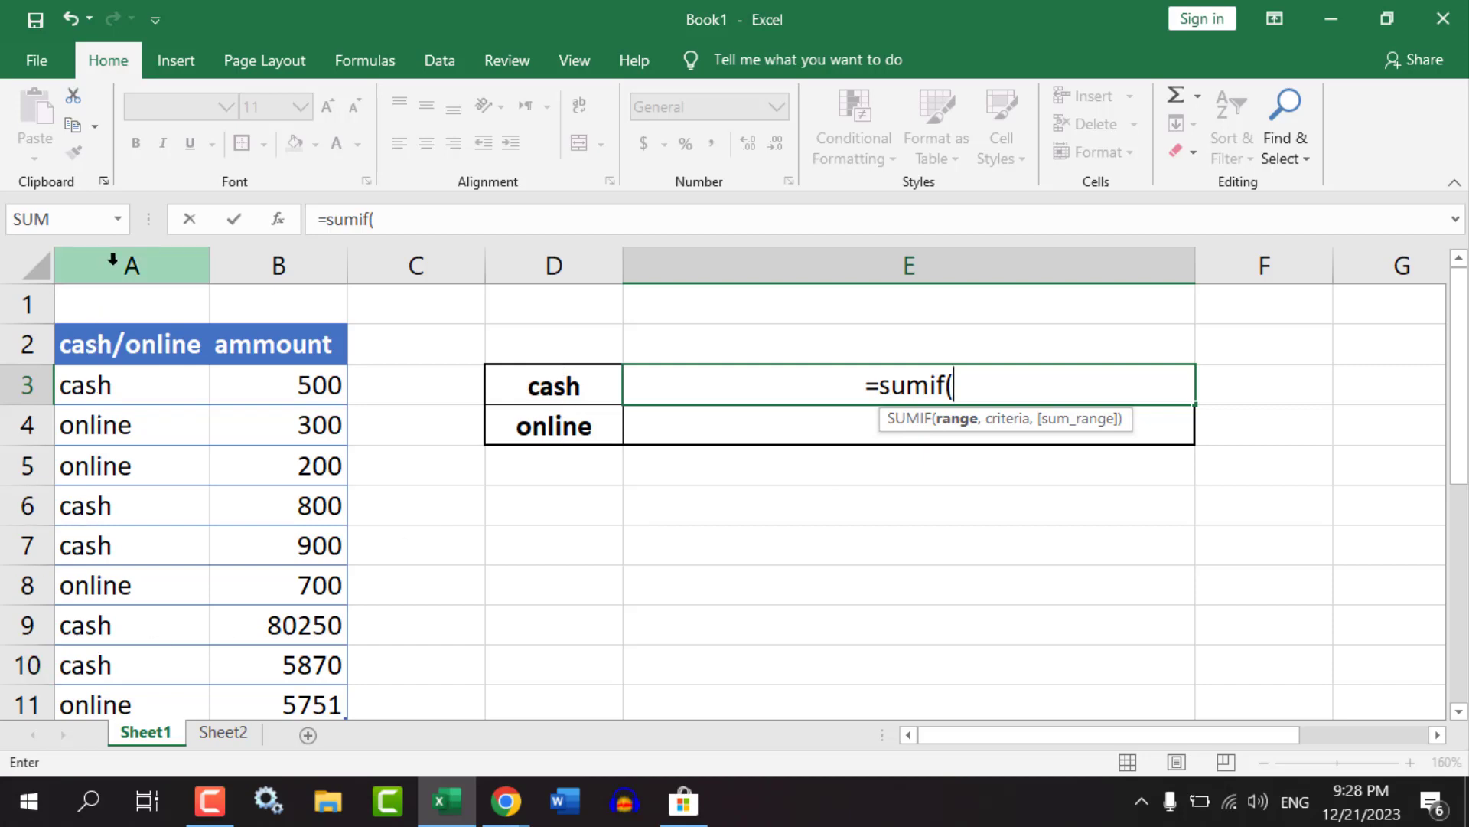
click(113, 260)
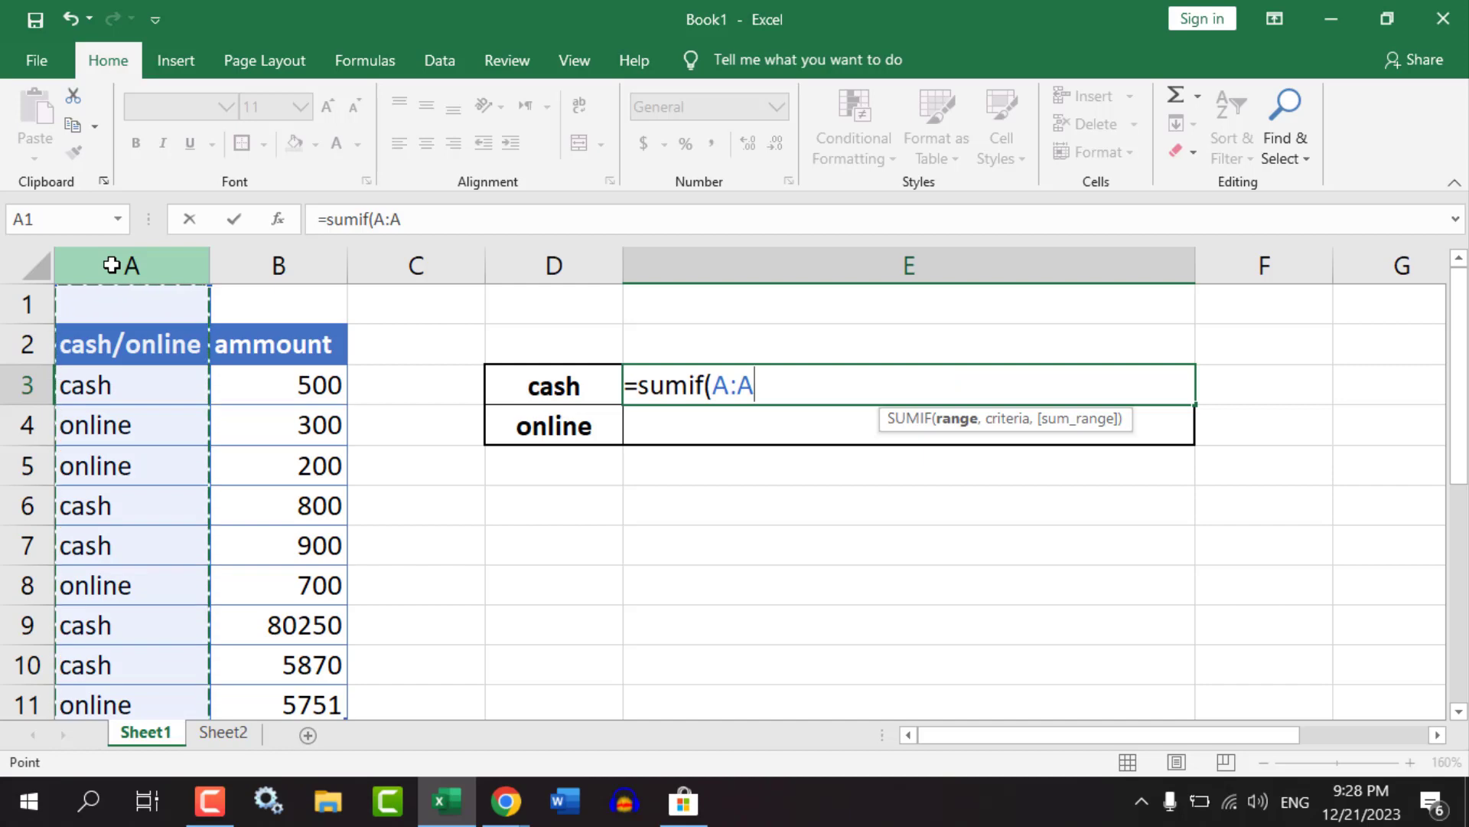
drag(101, 386, 102, 622)
scroll(101, 617, up, 2)
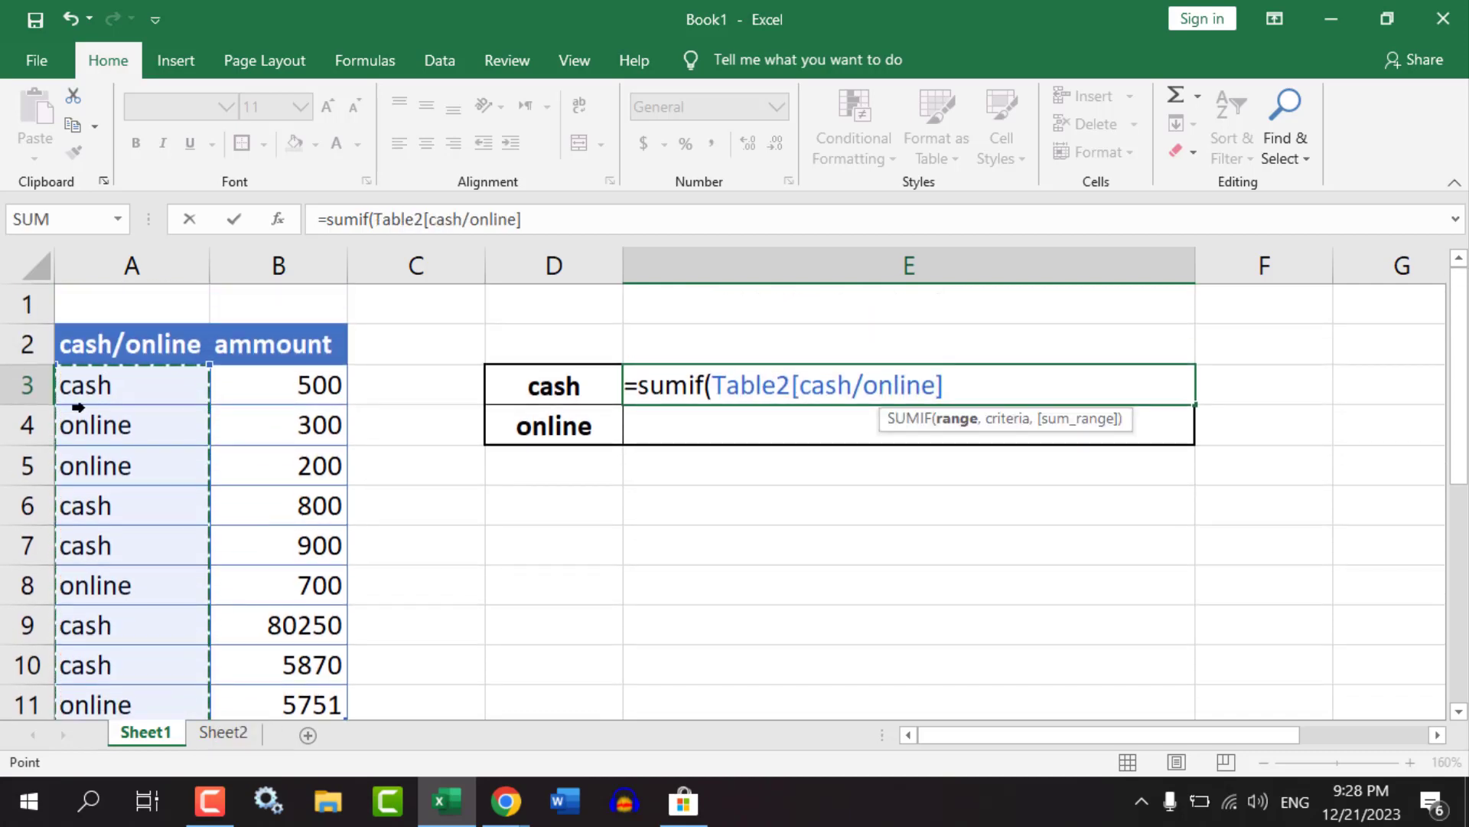
drag(97, 388, 108, 623)
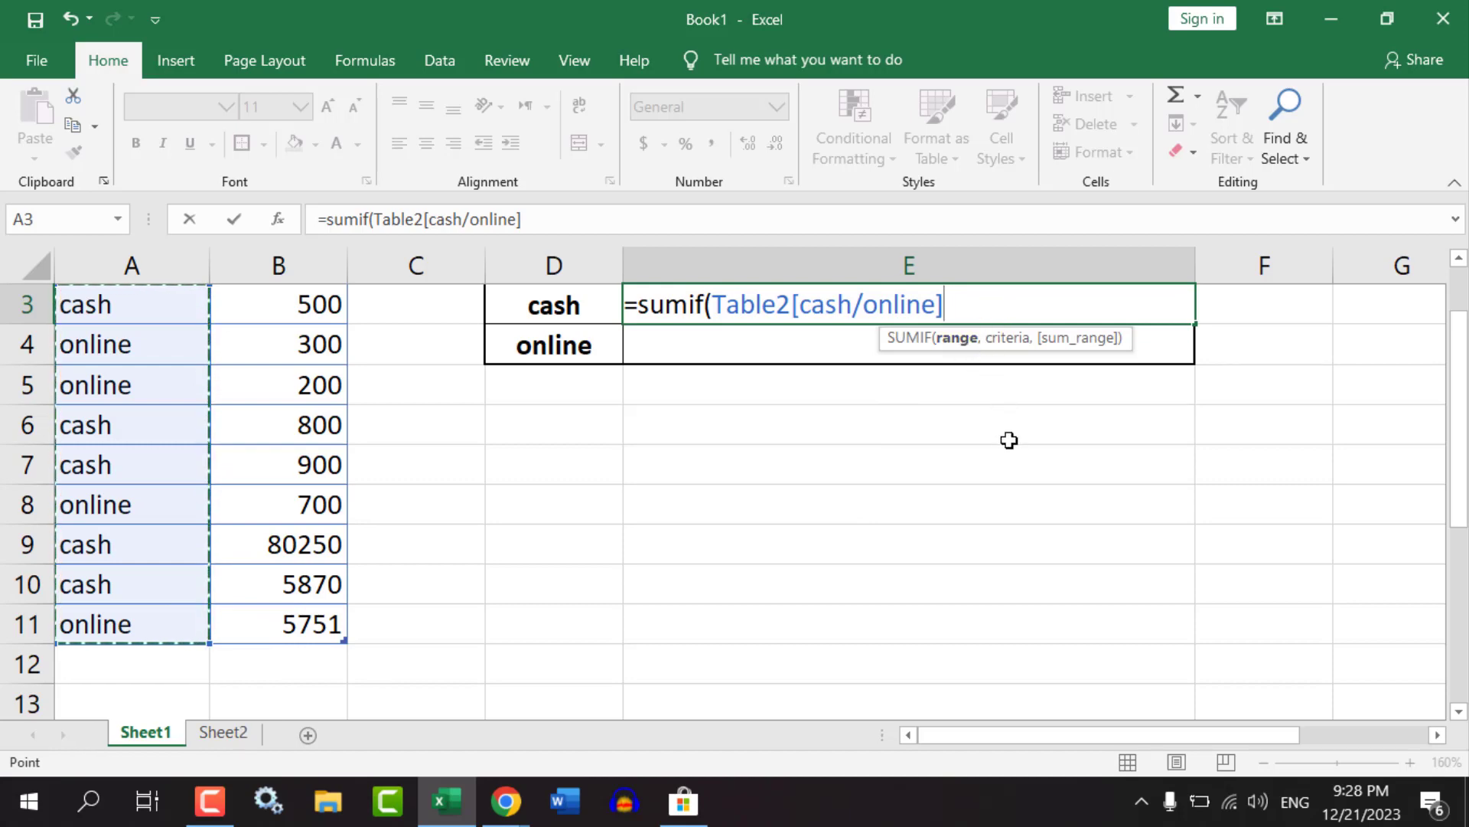
Complete the SUMIF formula in E3 with D3 as the criteria and the table's ammount column as the sum range.
text(,)
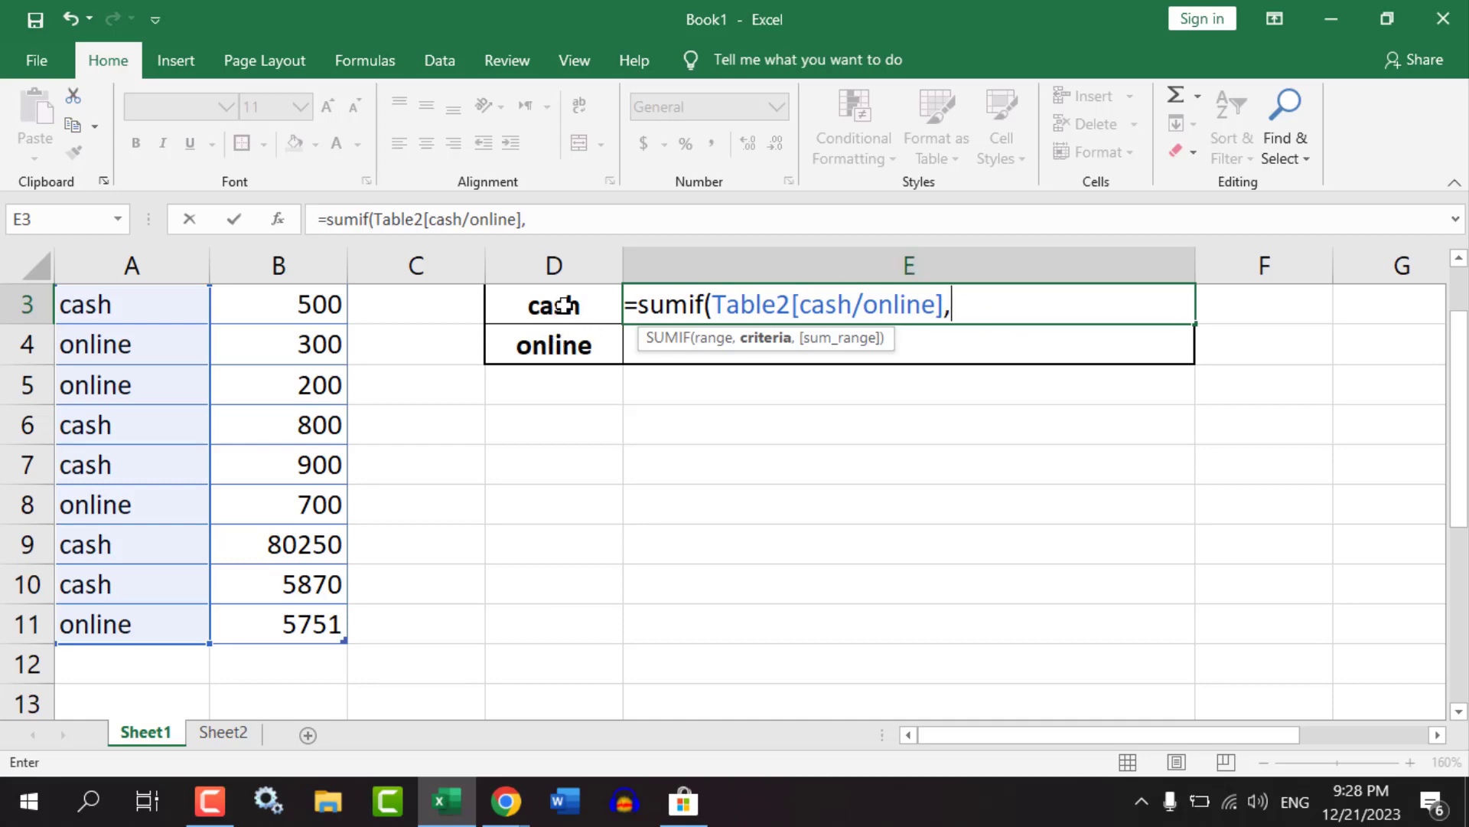
click(564, 307)
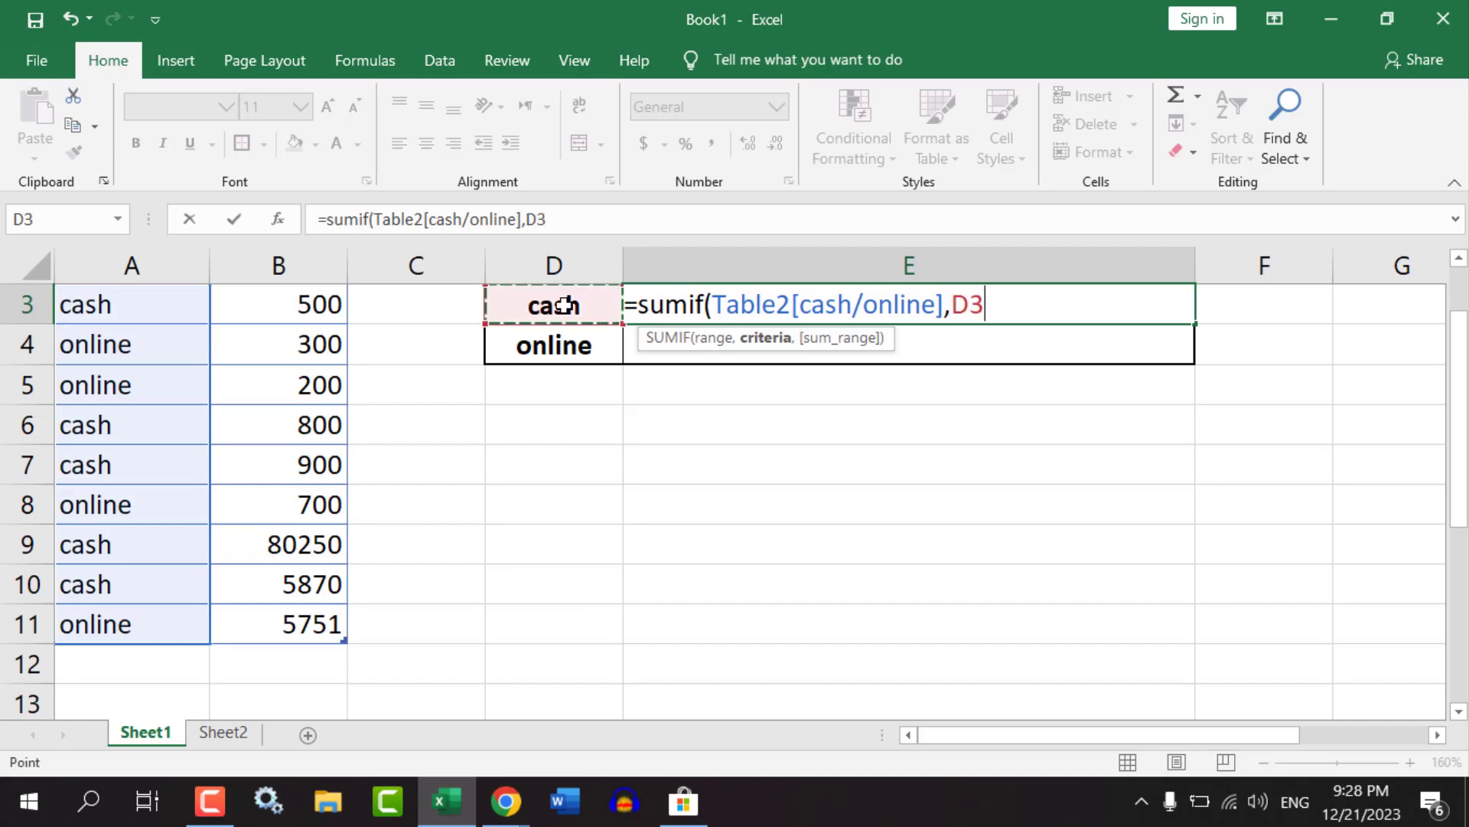
text(,)
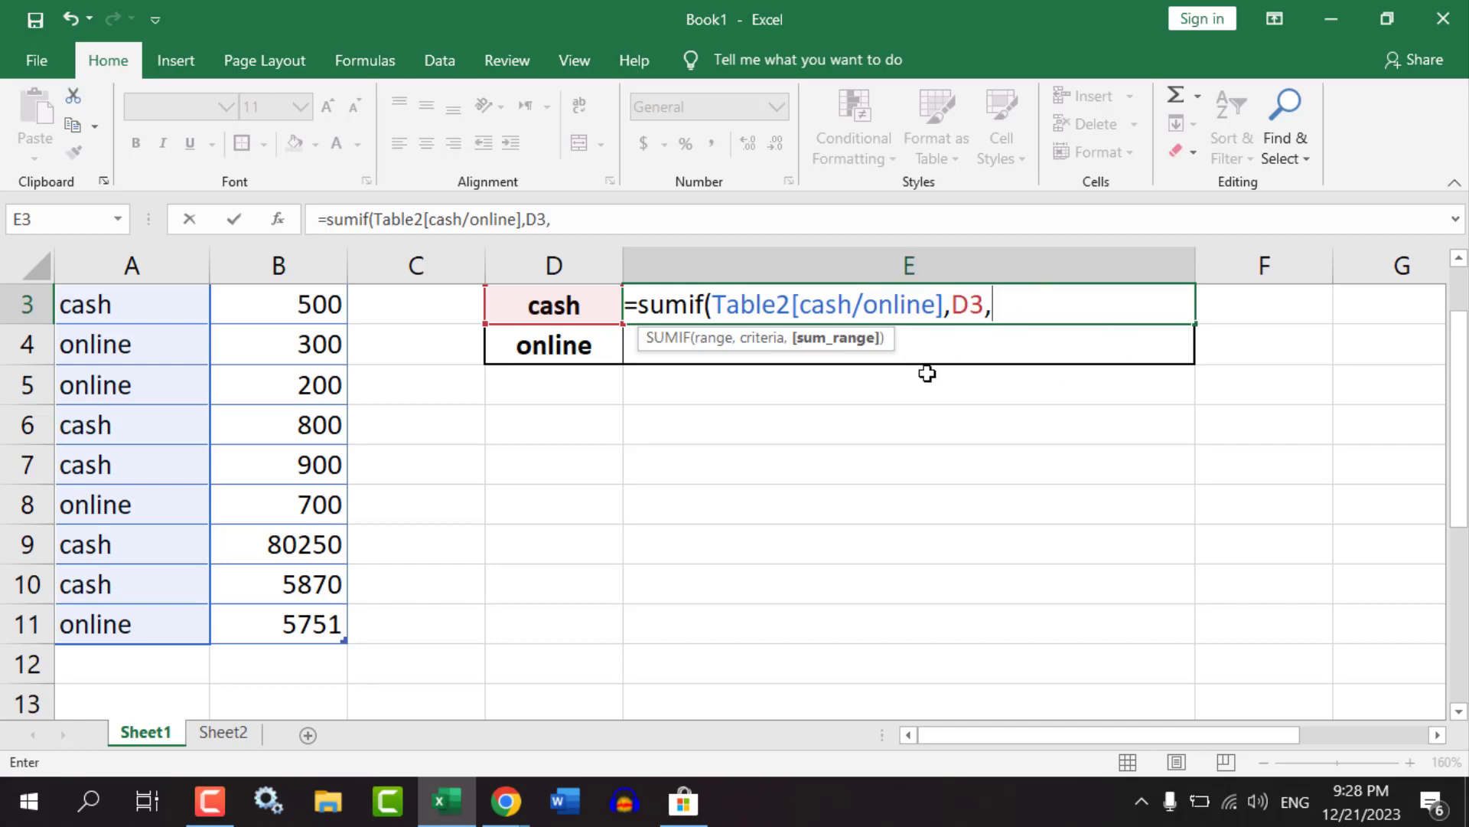
scroll(287, 564, up, 2)
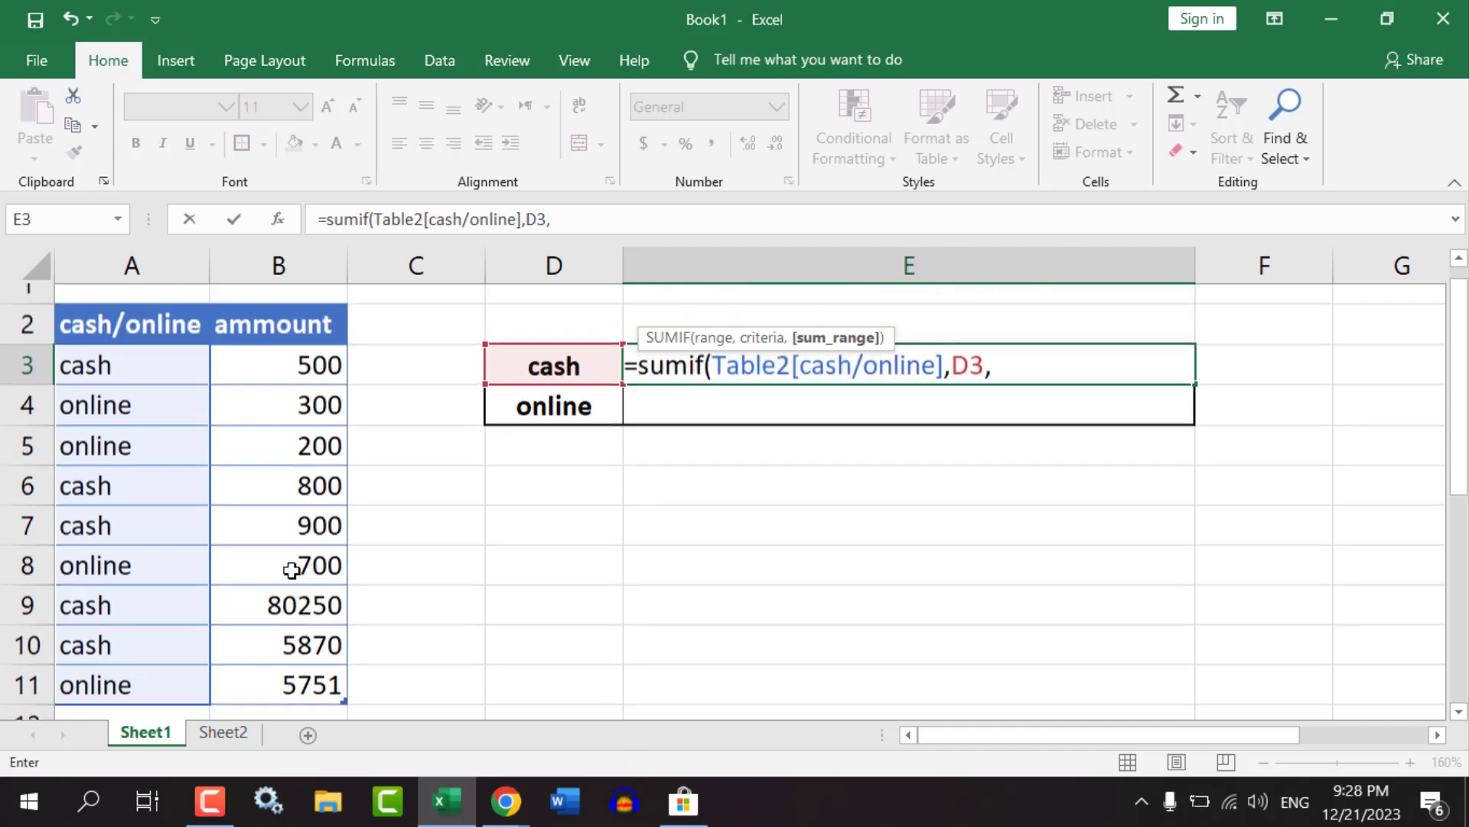
drag(298, 383, 292, 611)
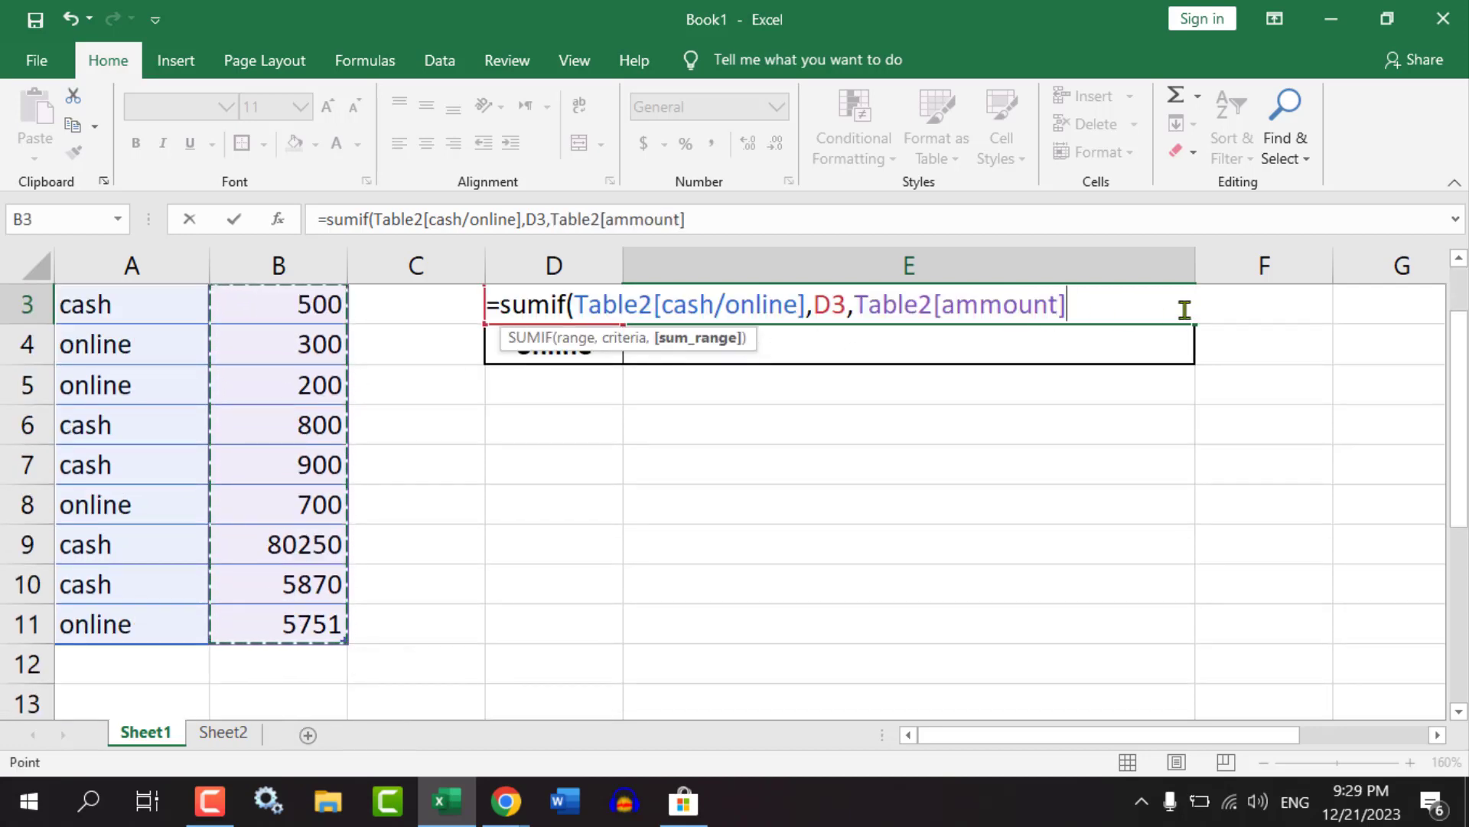
text())
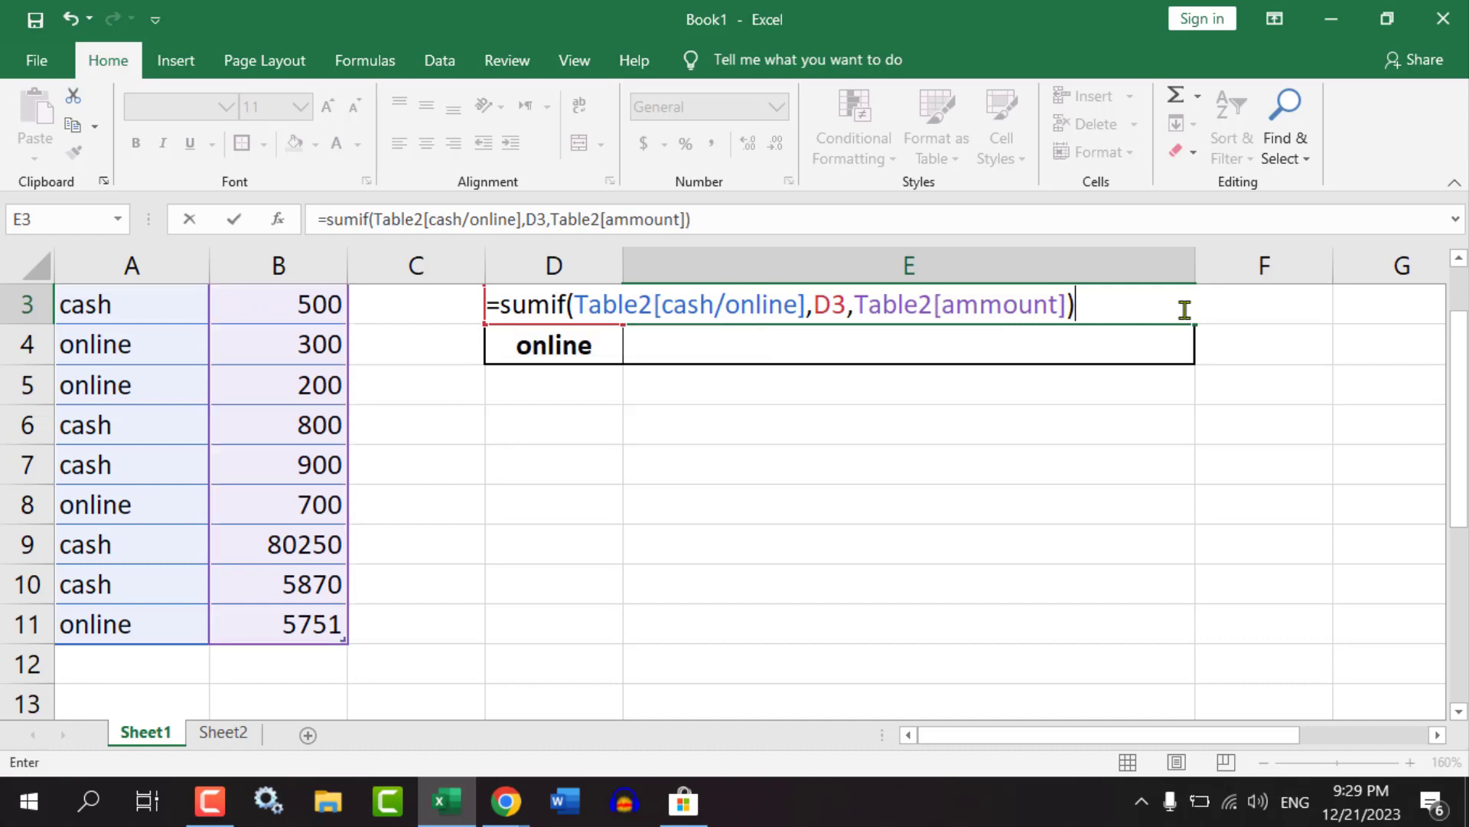
key(Return)
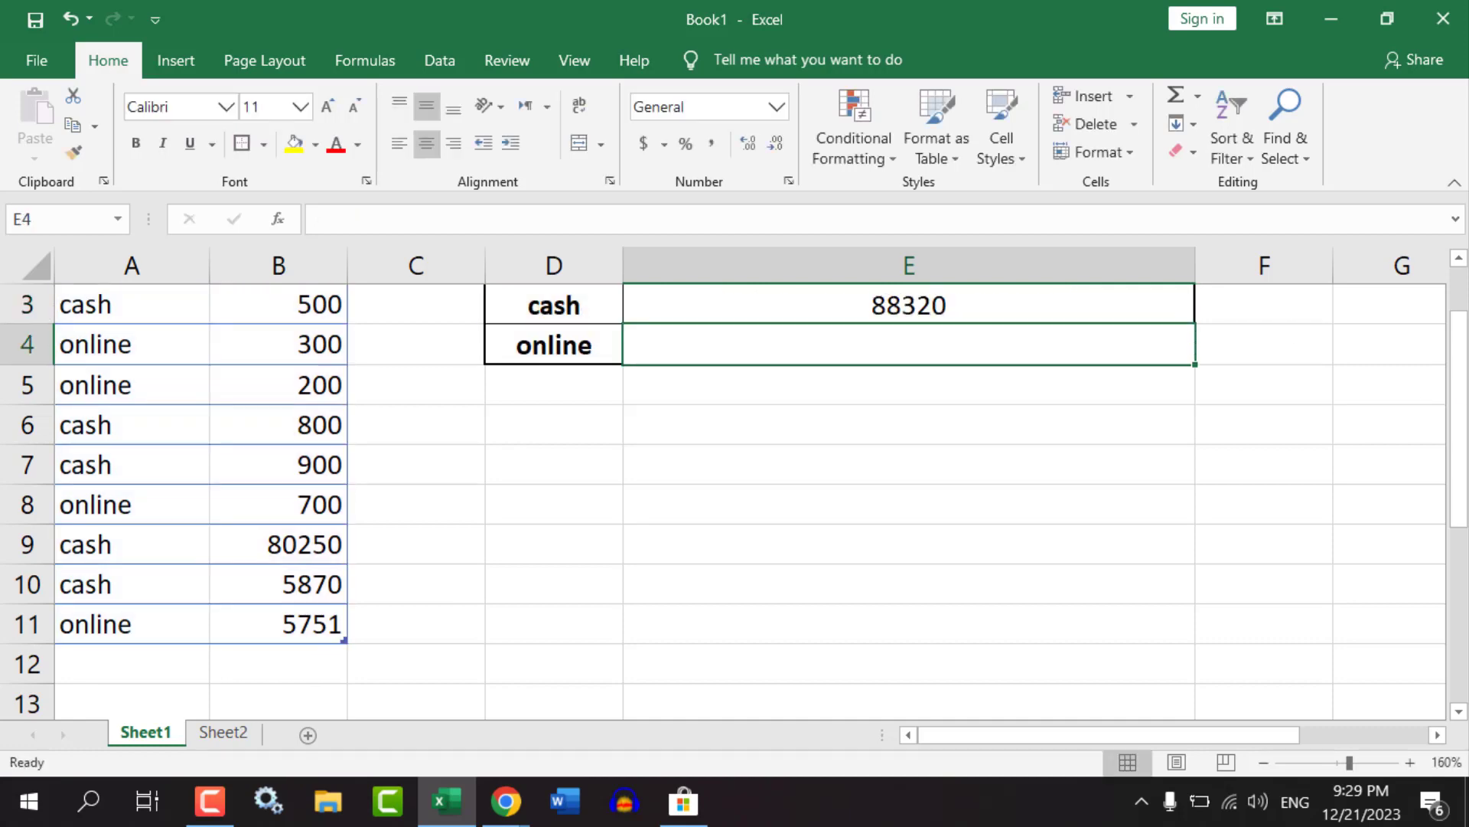
drag(1457, 393, 1456, 344)
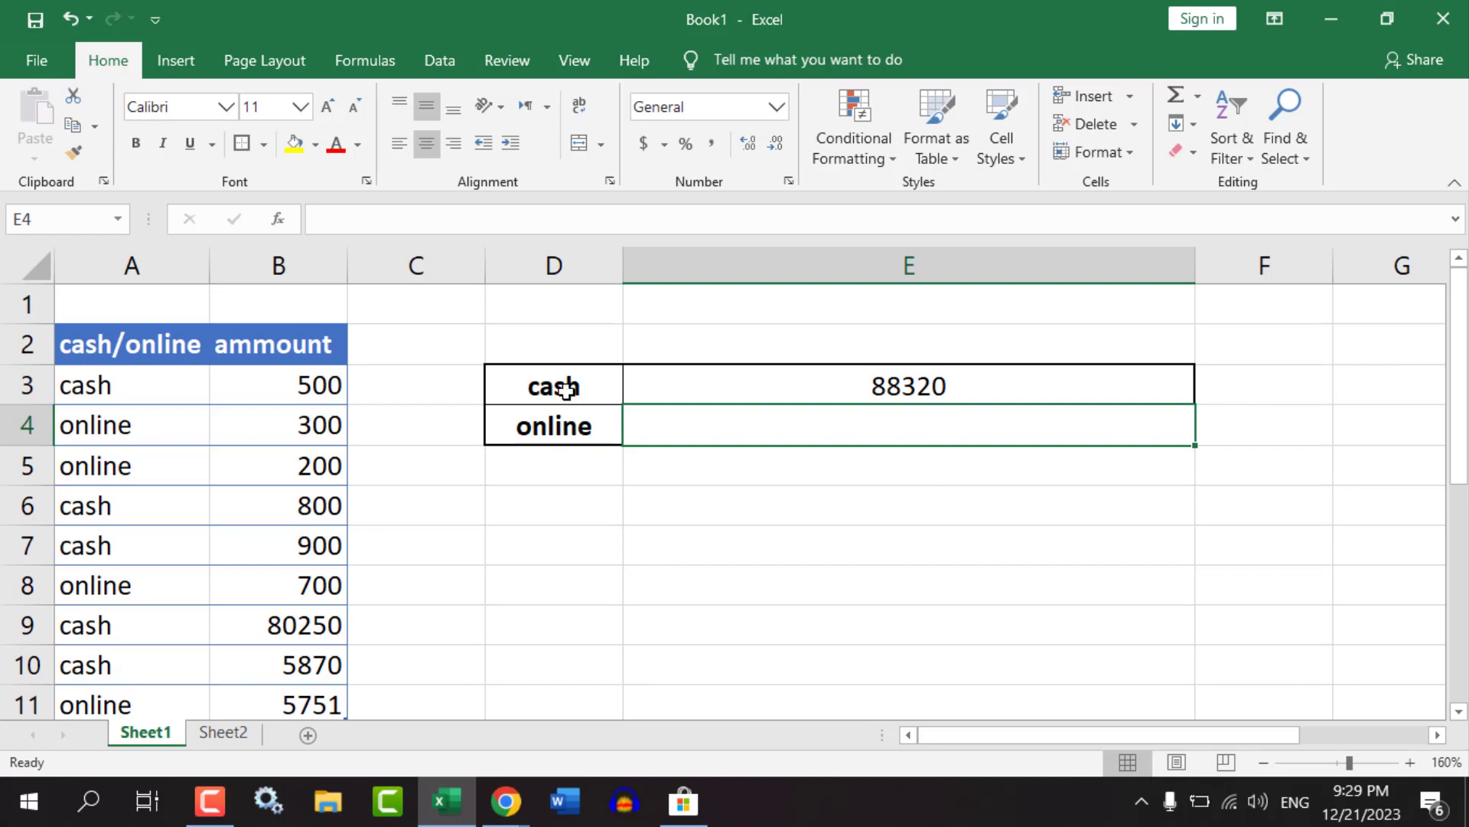
click(564, 387)
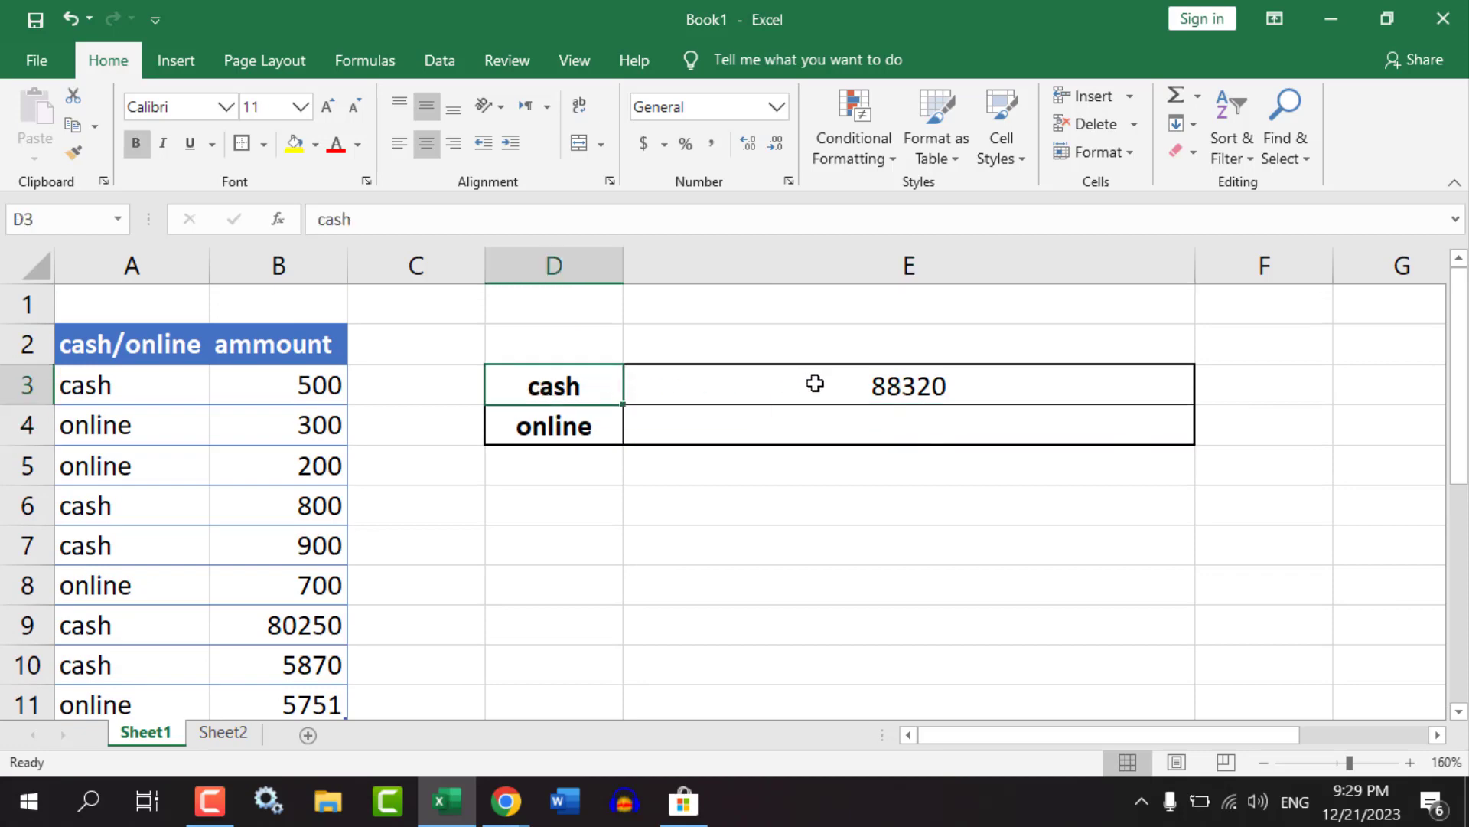
click(813, 384)
drag(281, 392, 284, 452)
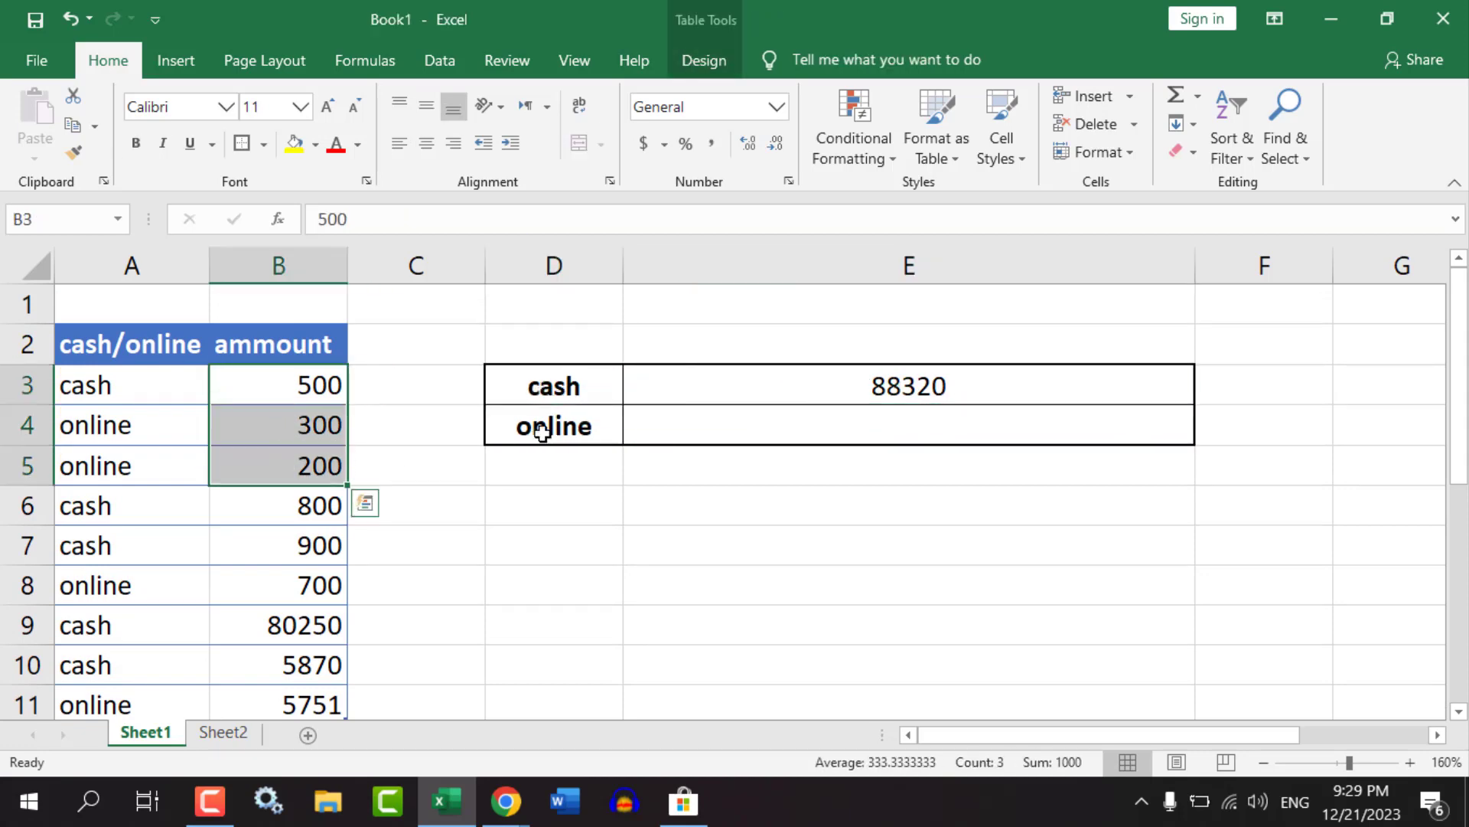
Replace the payment type in cell D3 with online.
click(531, 422)
click(758, 386)
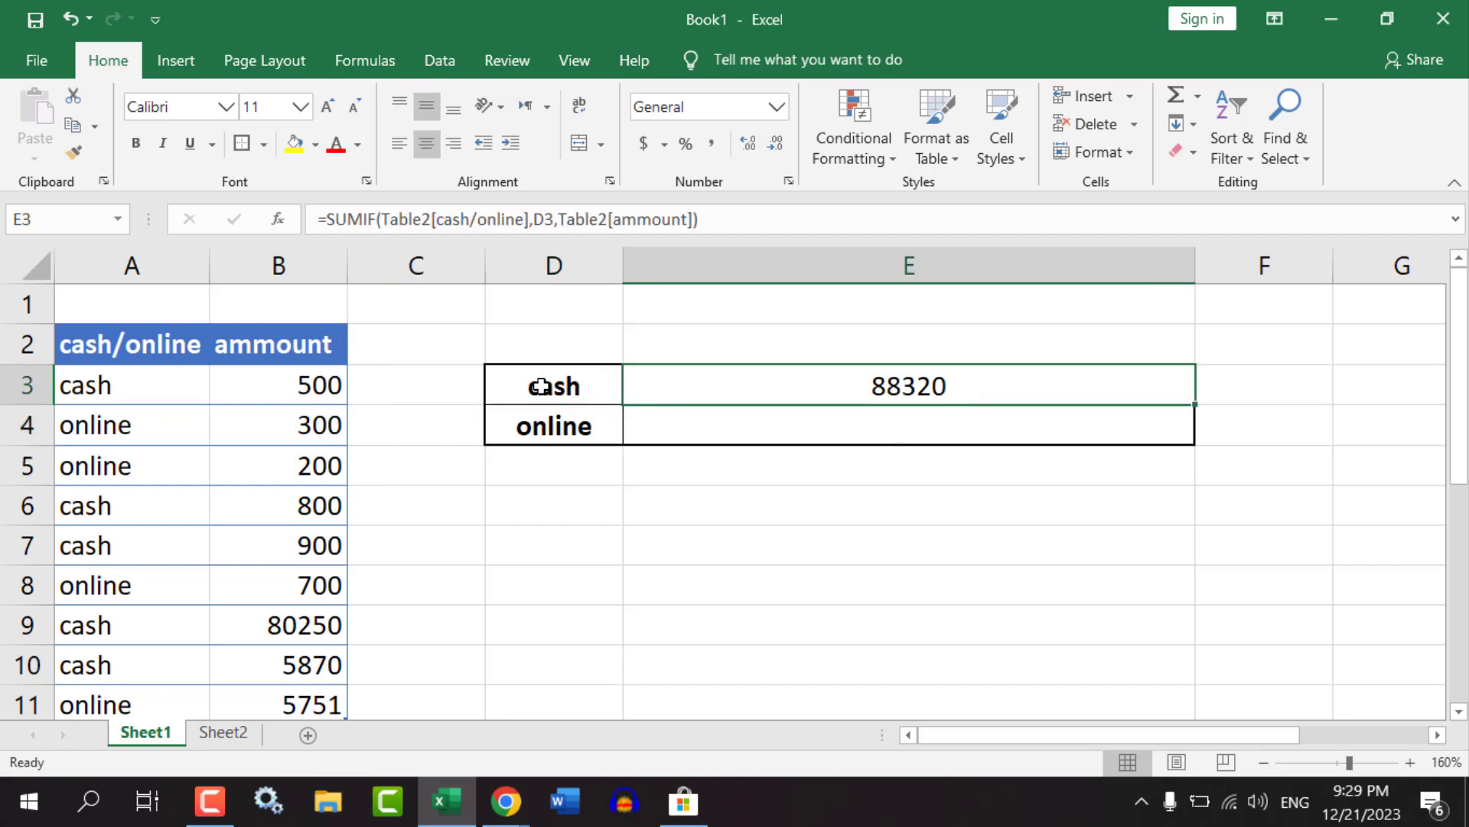
click(535, 387)
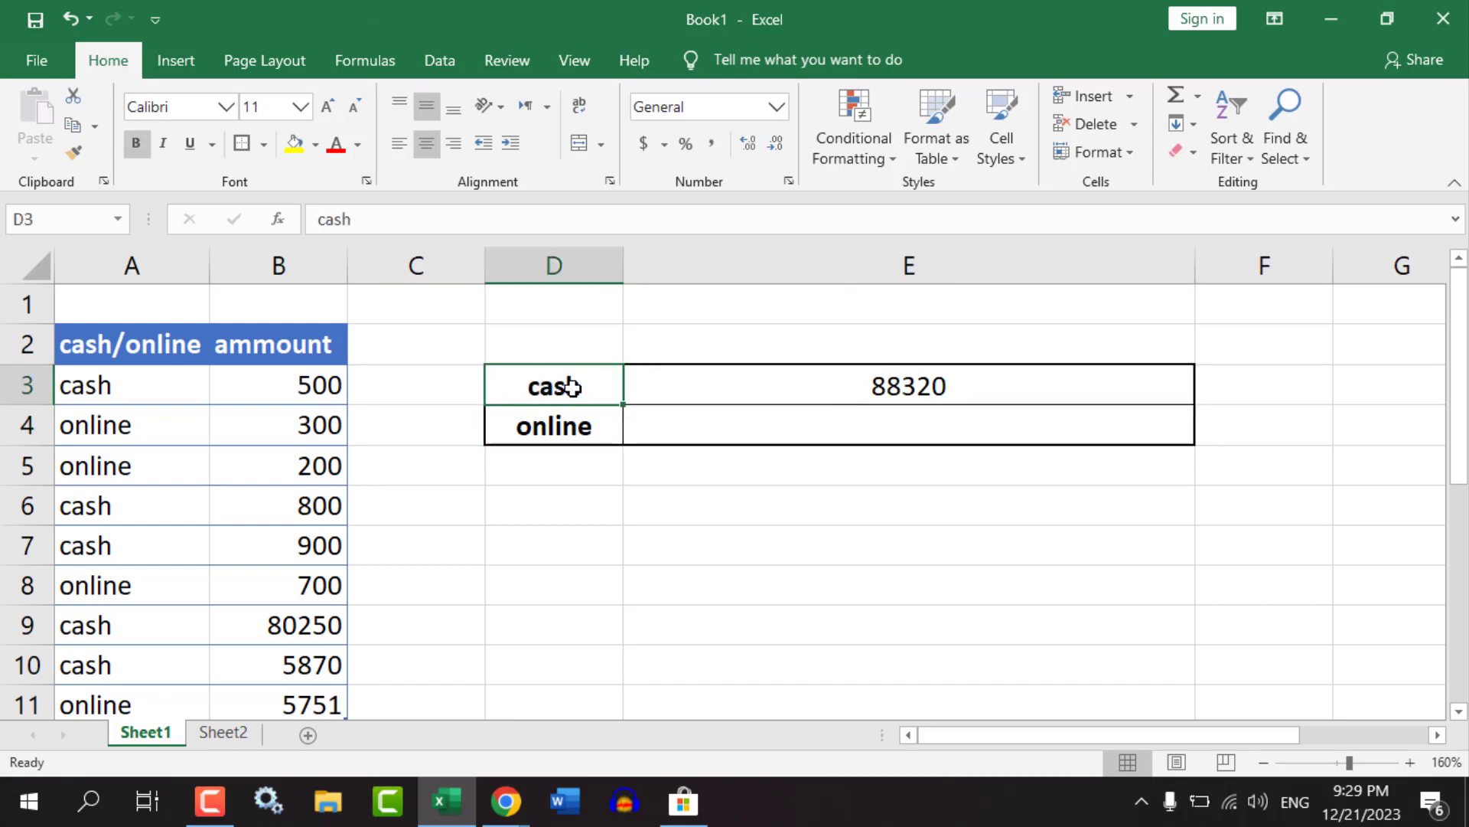
text(online)
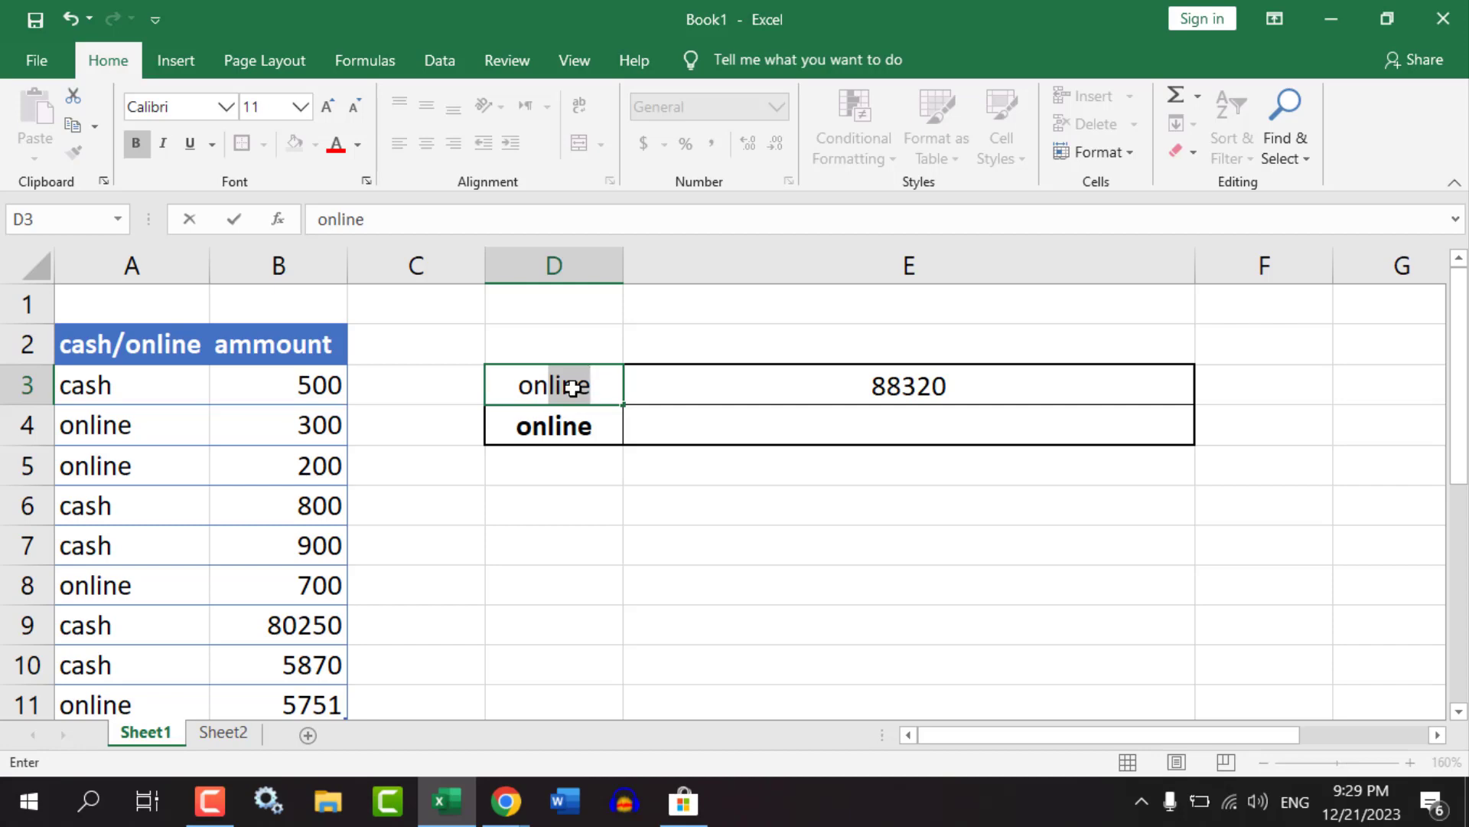
key(Return)
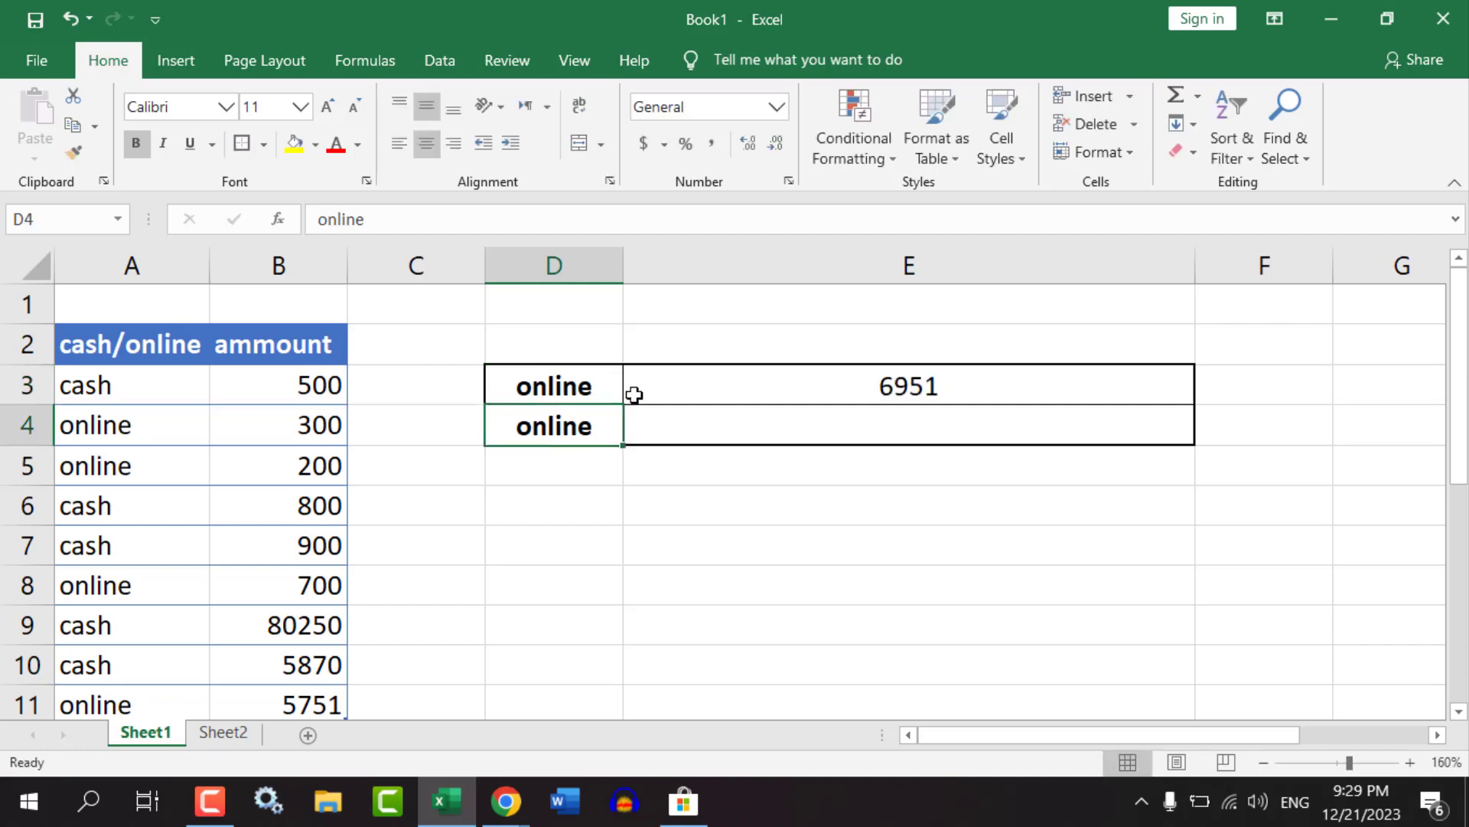
Clear the payment types from cells D4 and D3.
click(800, 382)
click(580, 425)
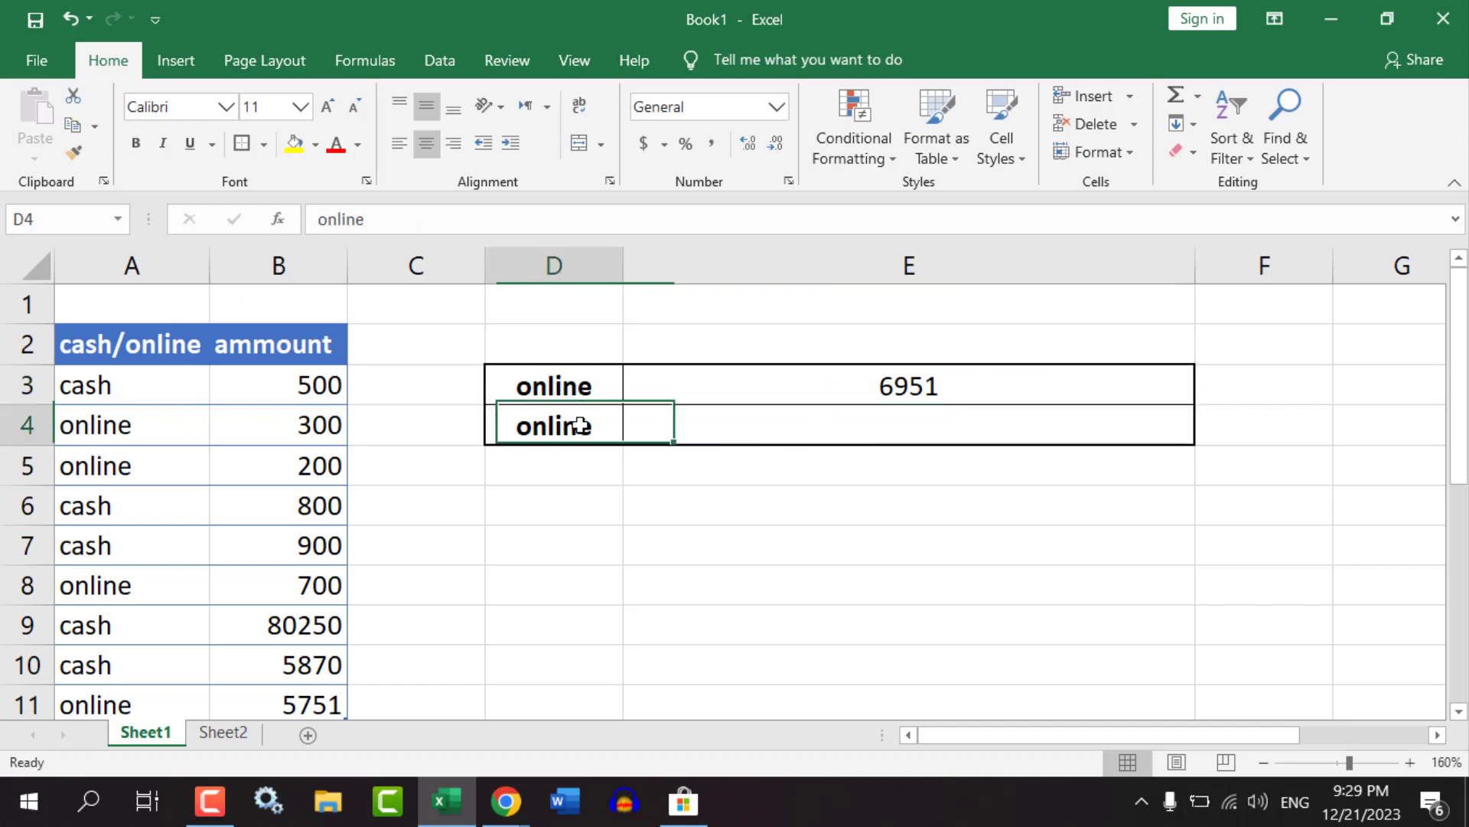
click(586, 387)
click(105, 393)
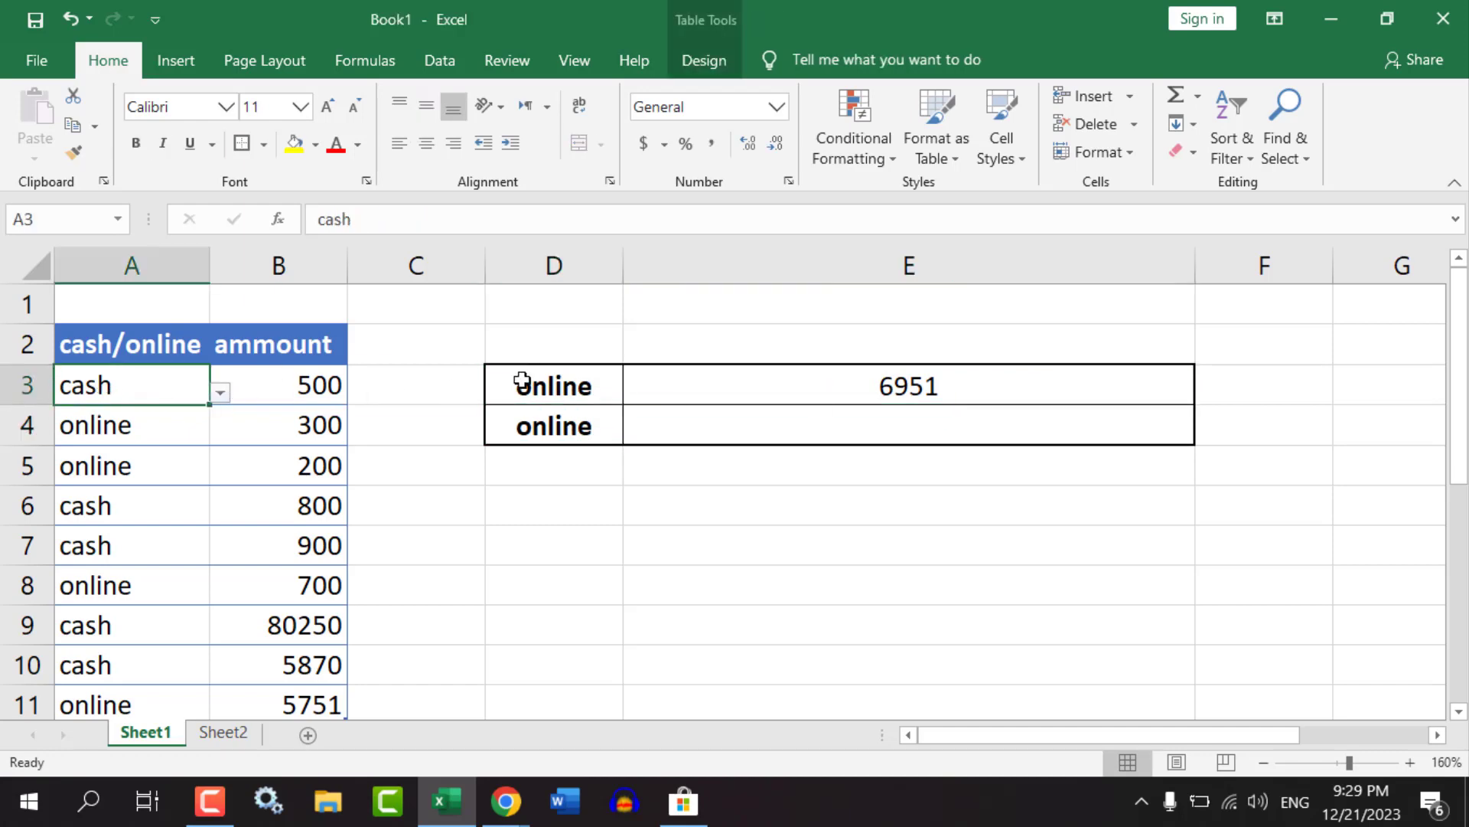
click(555, 386)
click(576, 426)
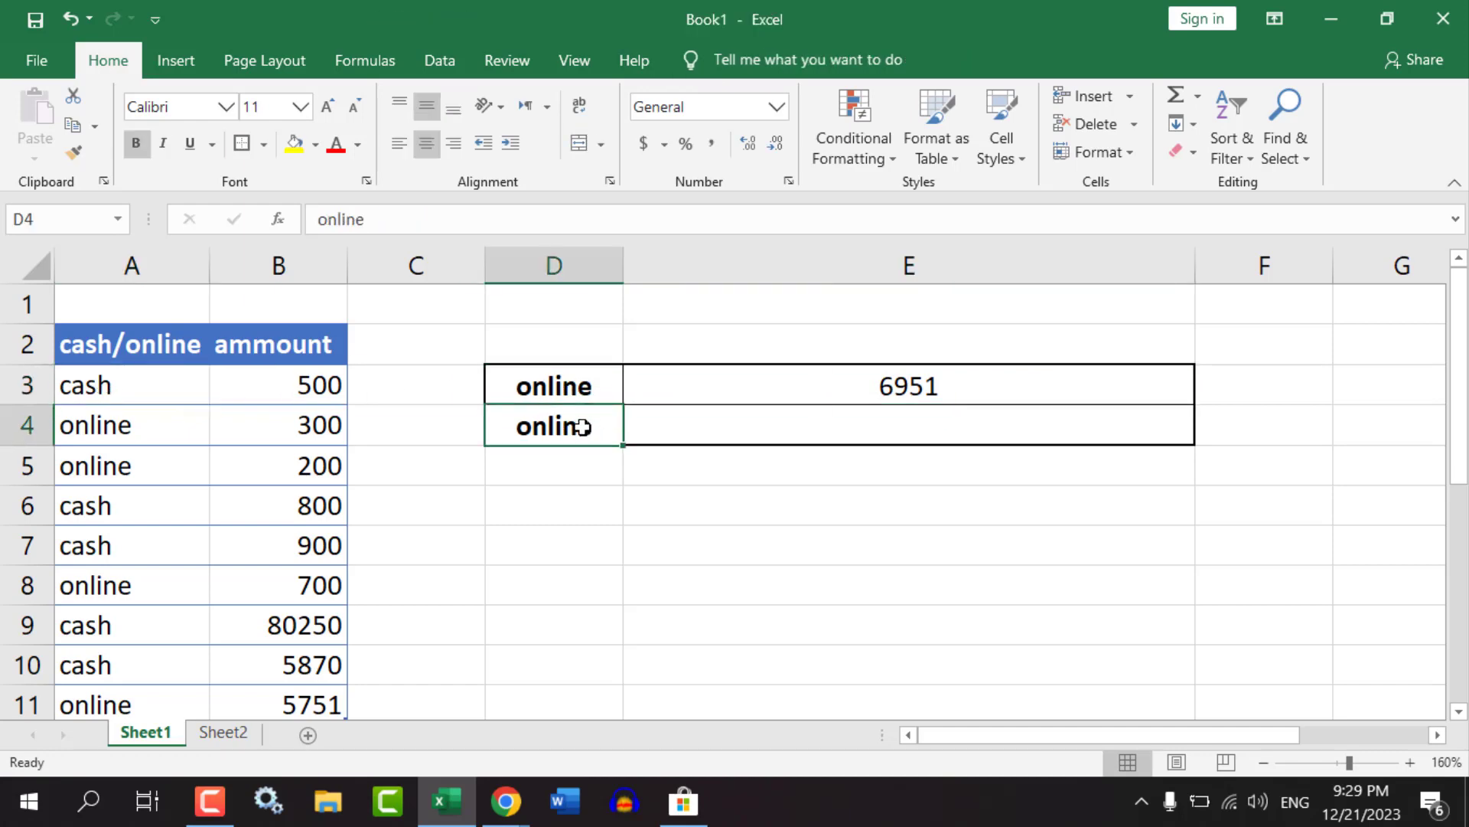
key(Delete)
click(571, 387)
key(Delete)
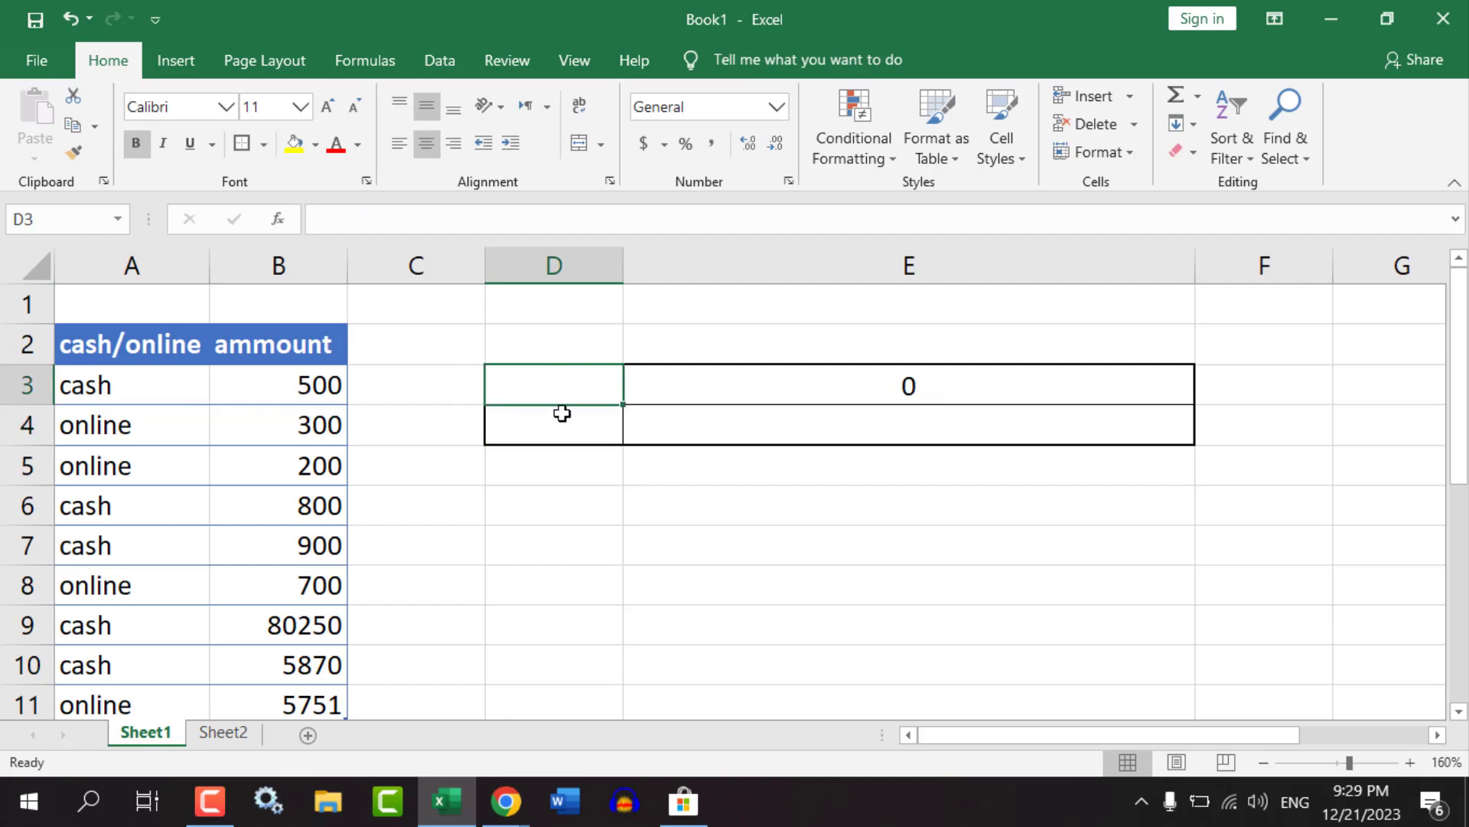
Add a List data validation to cell D3 with cells A1 to A2 of Sheet2 as the source.
click(561, 417)
click(560, 385)
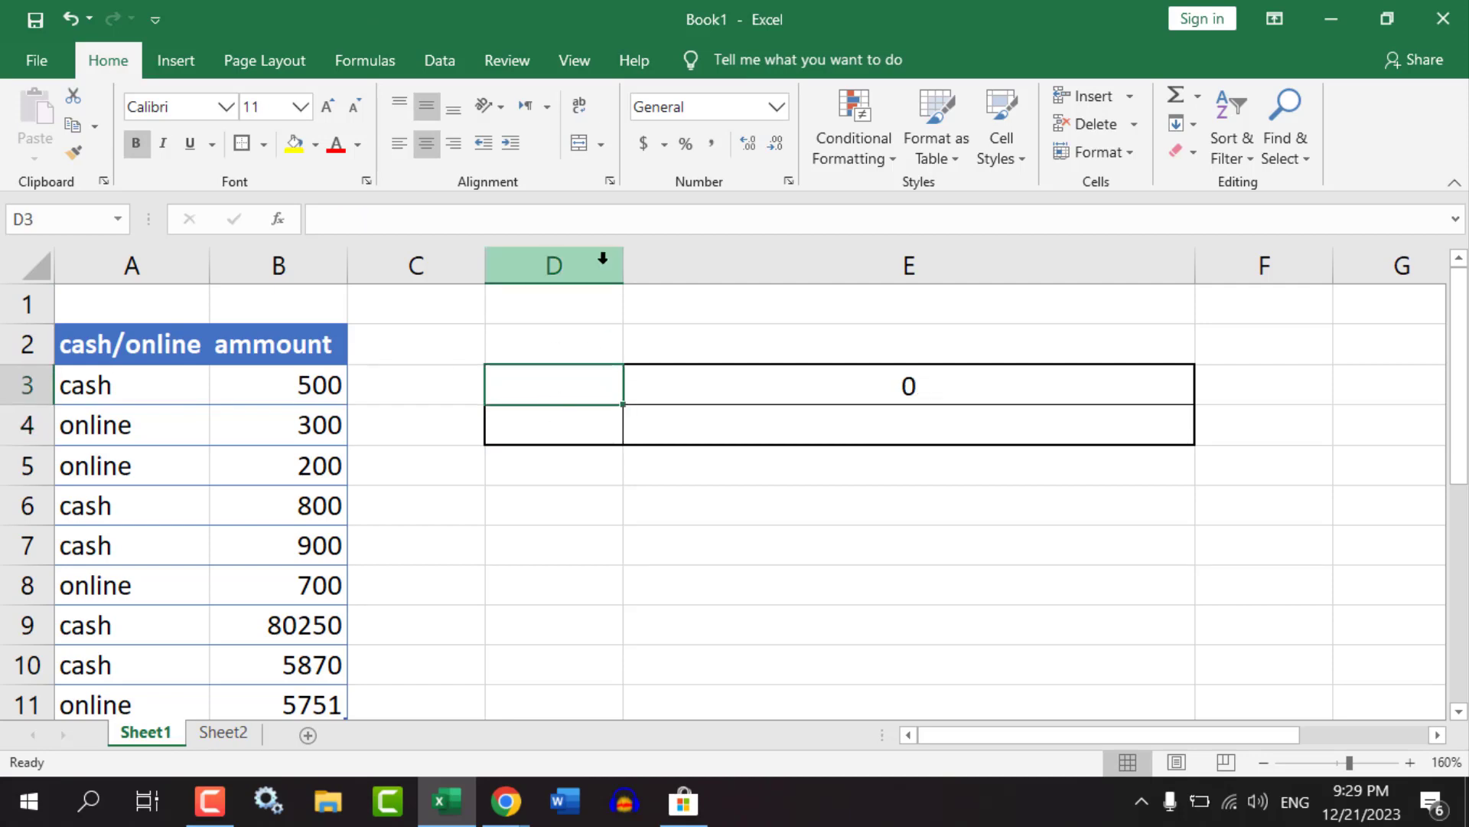
click(433, 65)
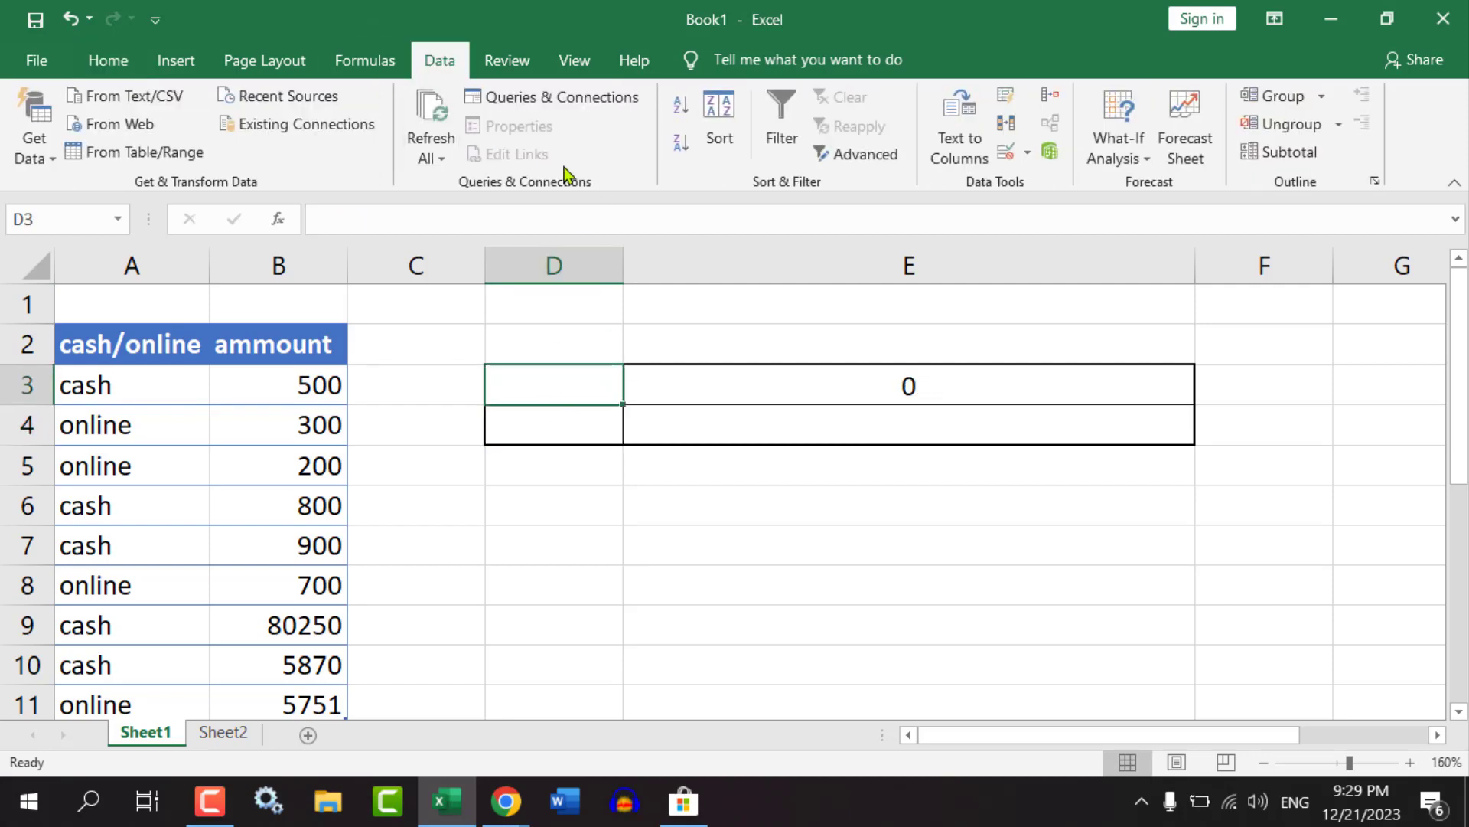
click(1026, 153)
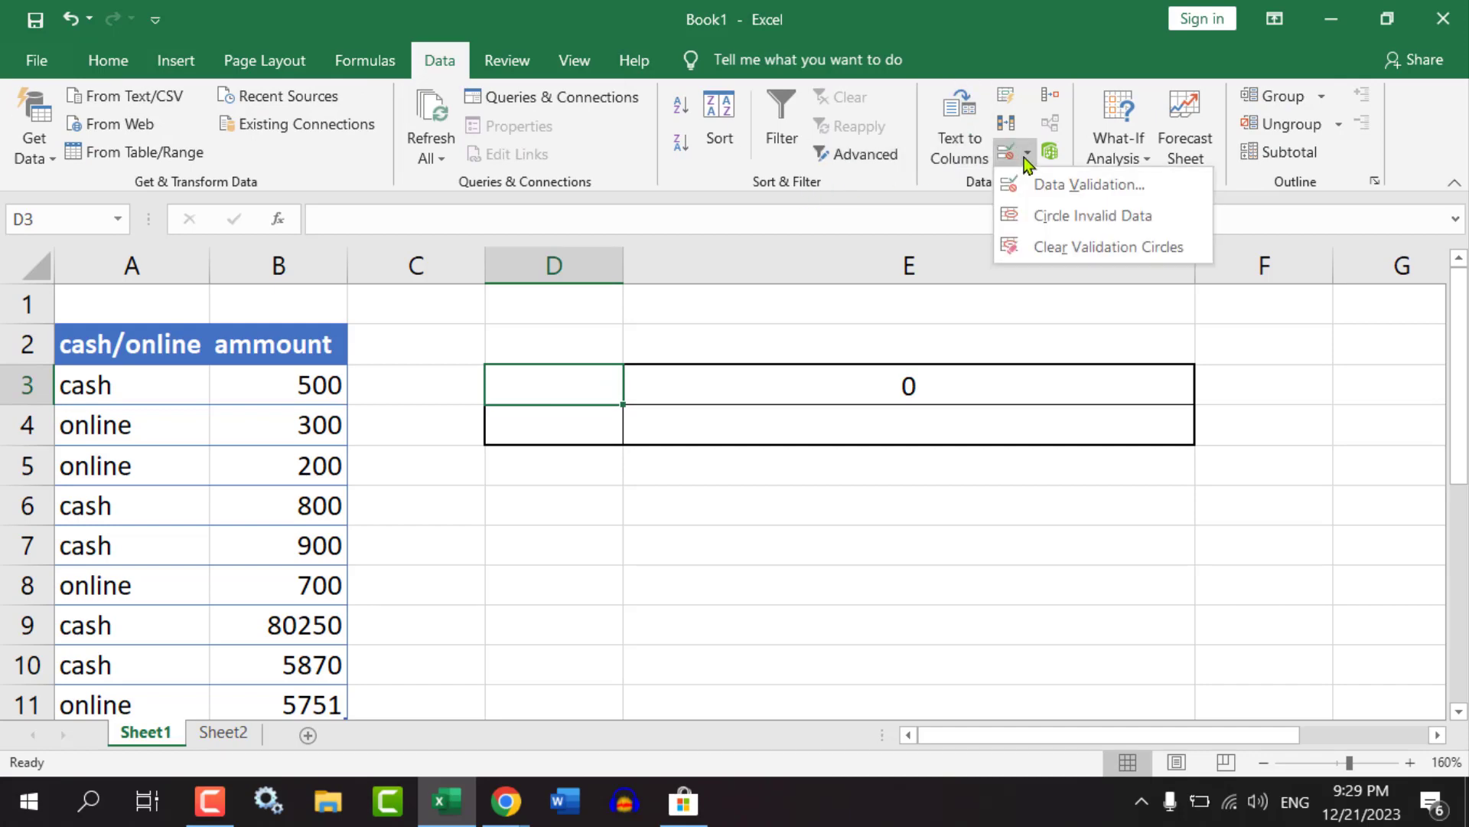
click(1042, 191)
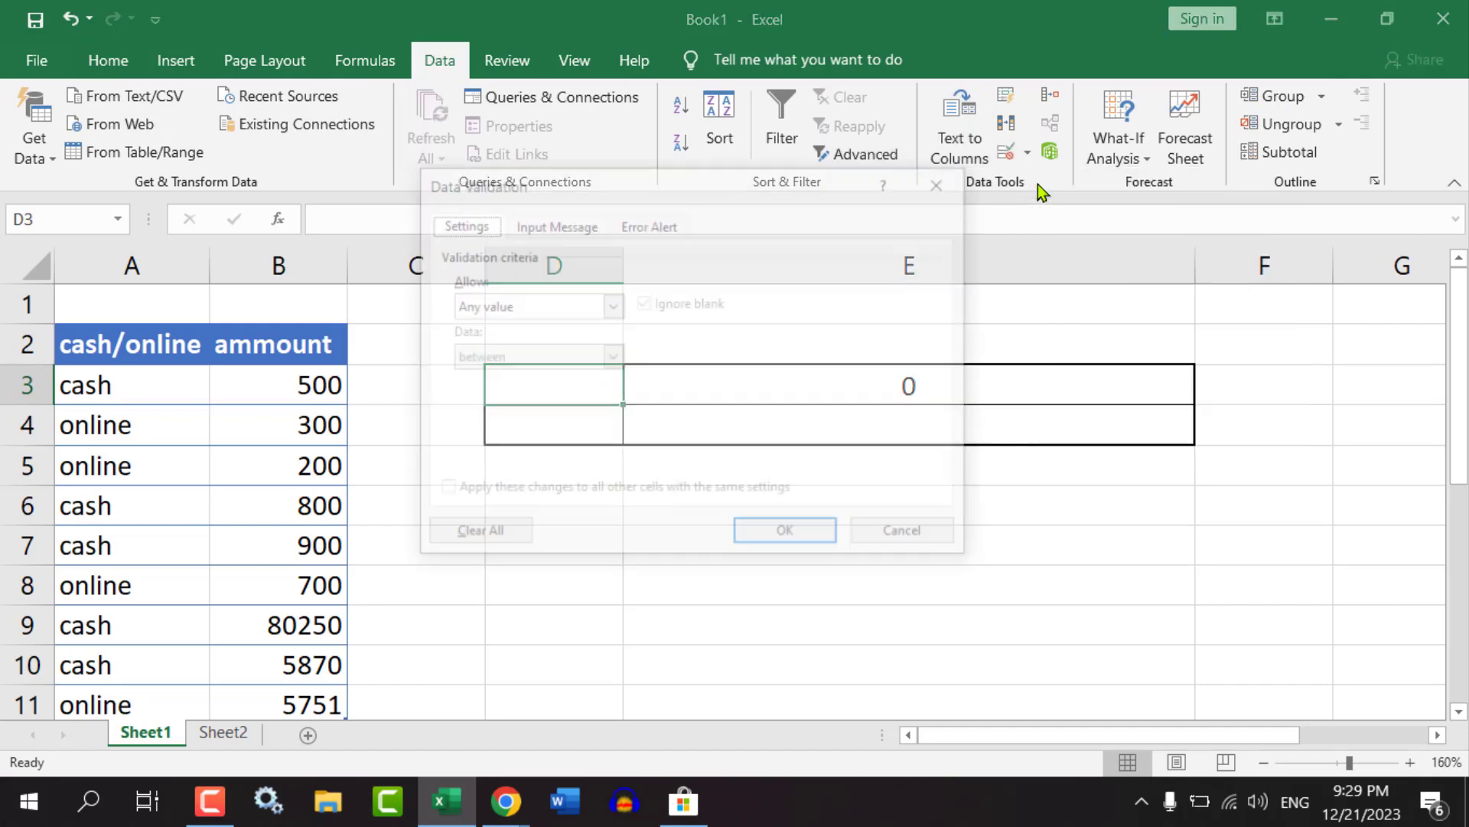
click(611, 306)
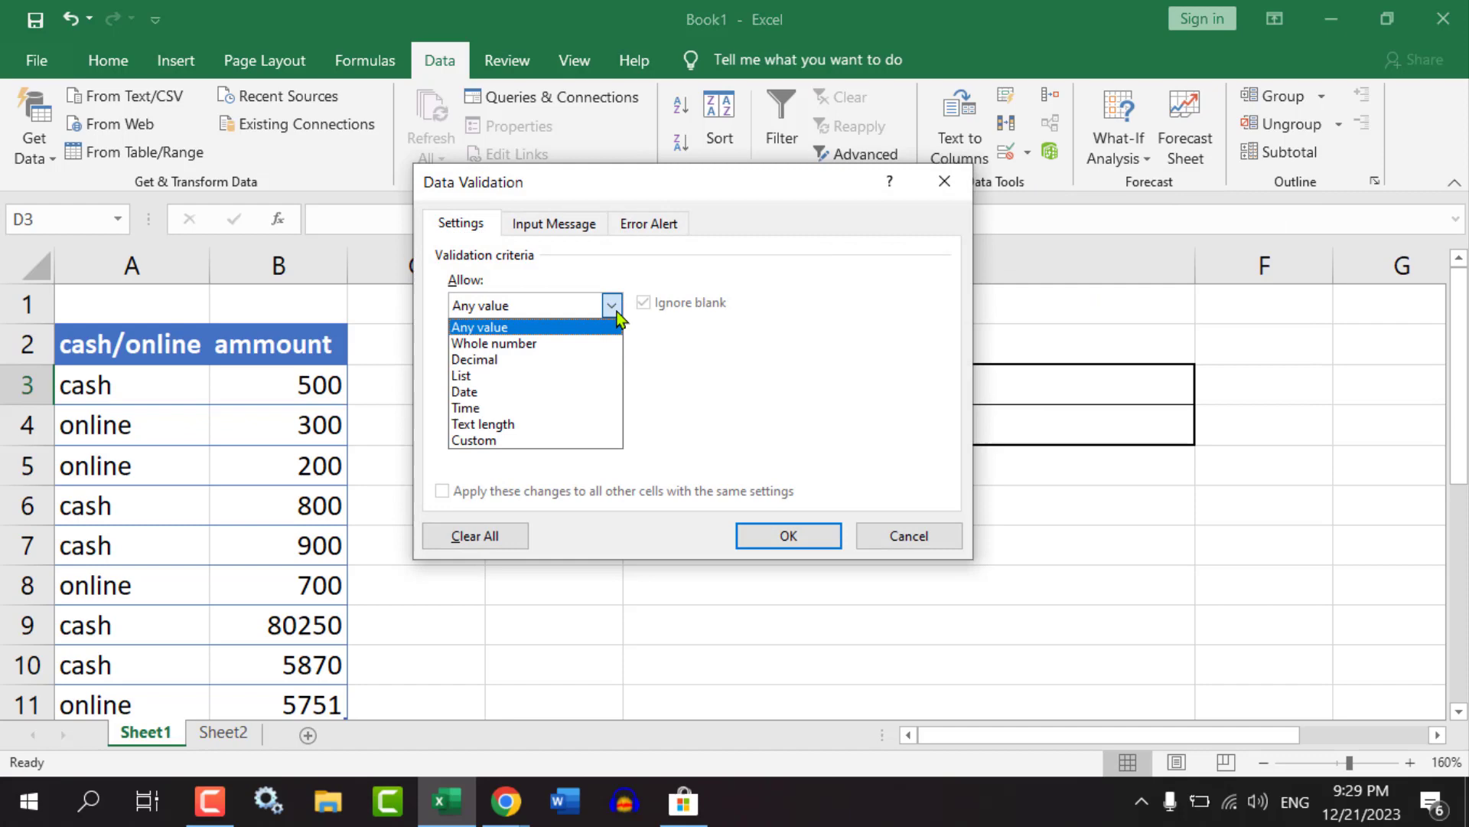
click(463, 371)
click(551, 409)
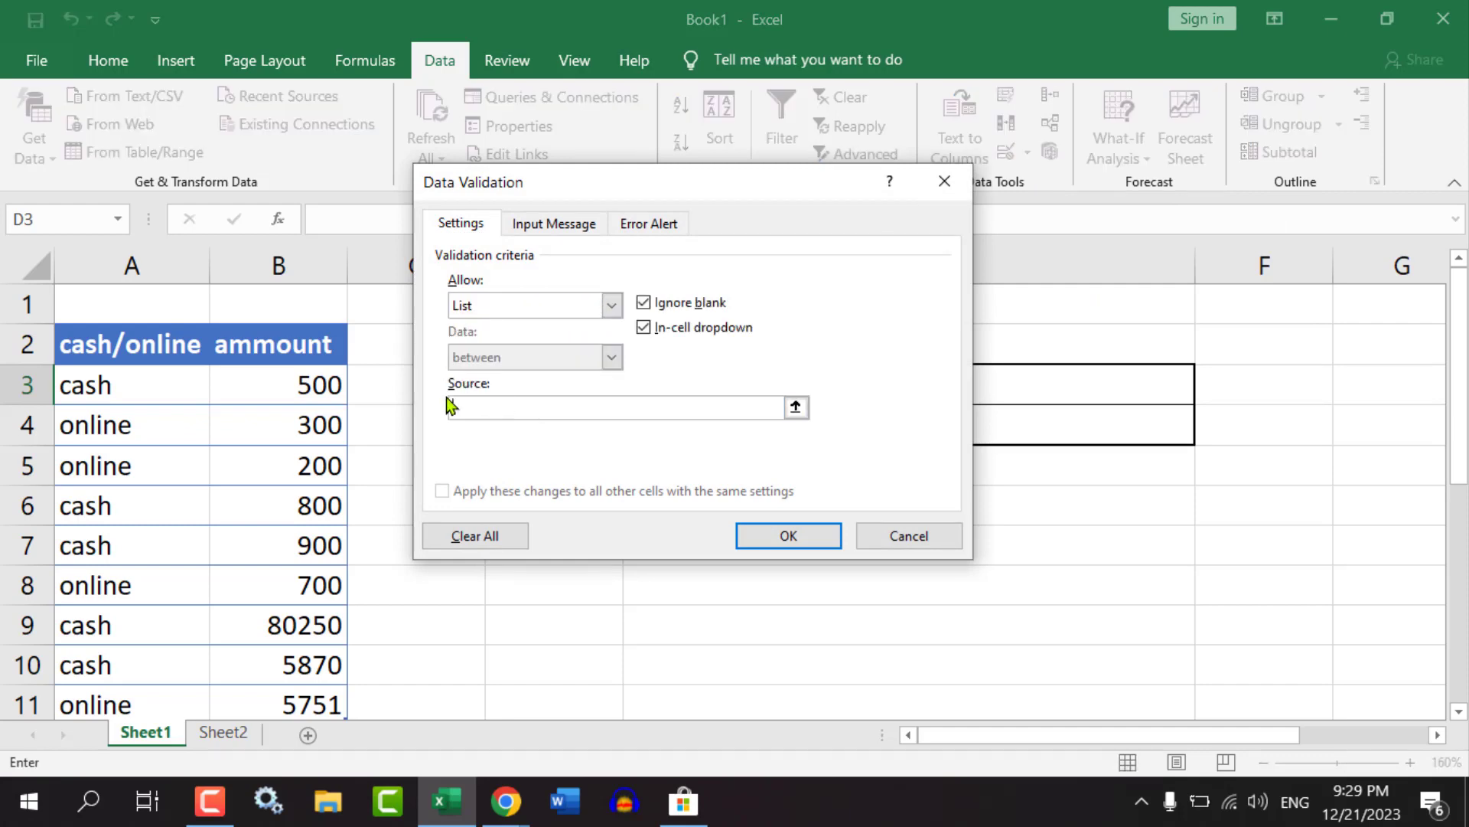
click(218, 735)
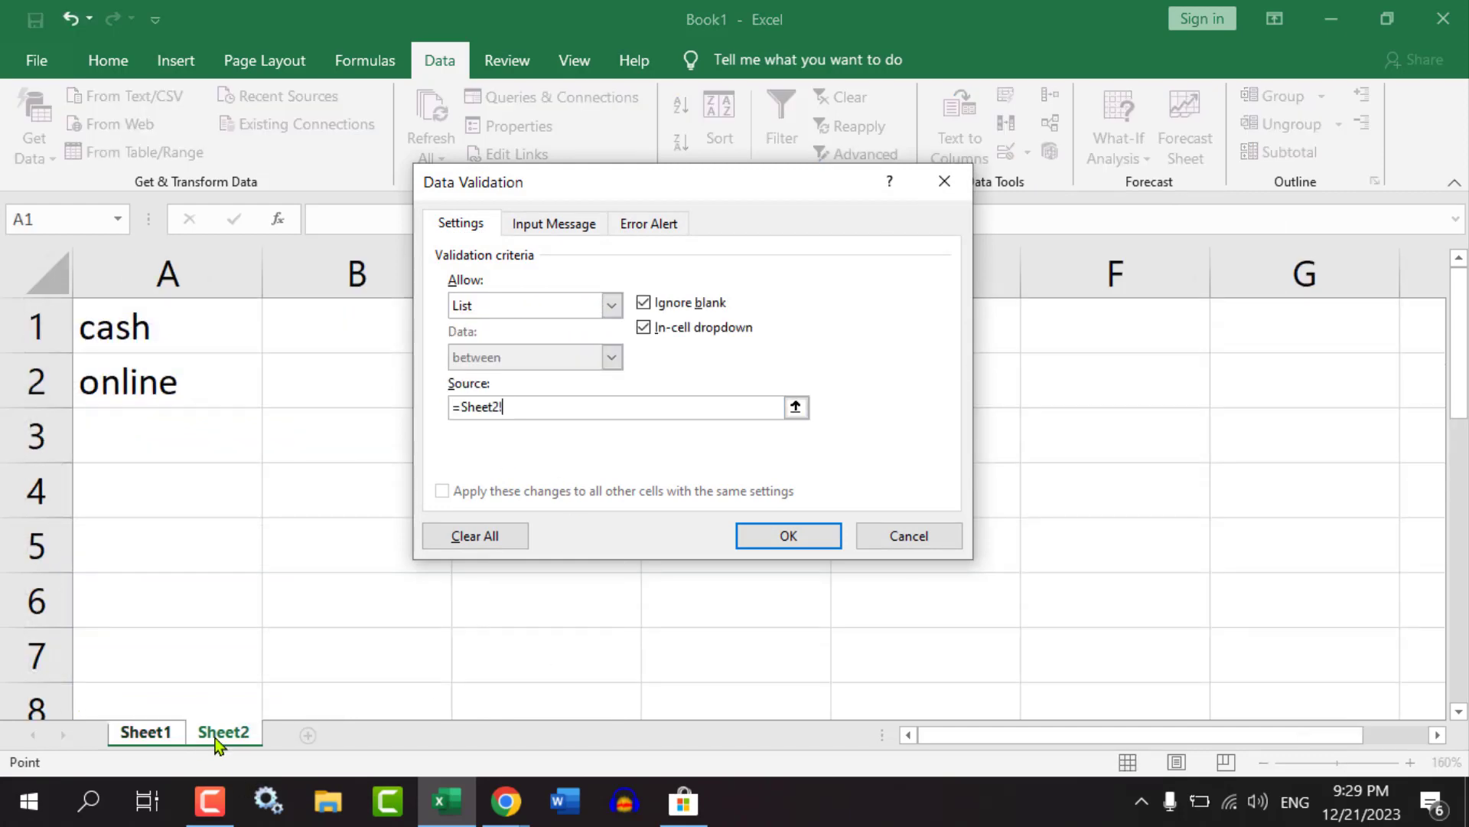
drag(135, 328, 138, 376)
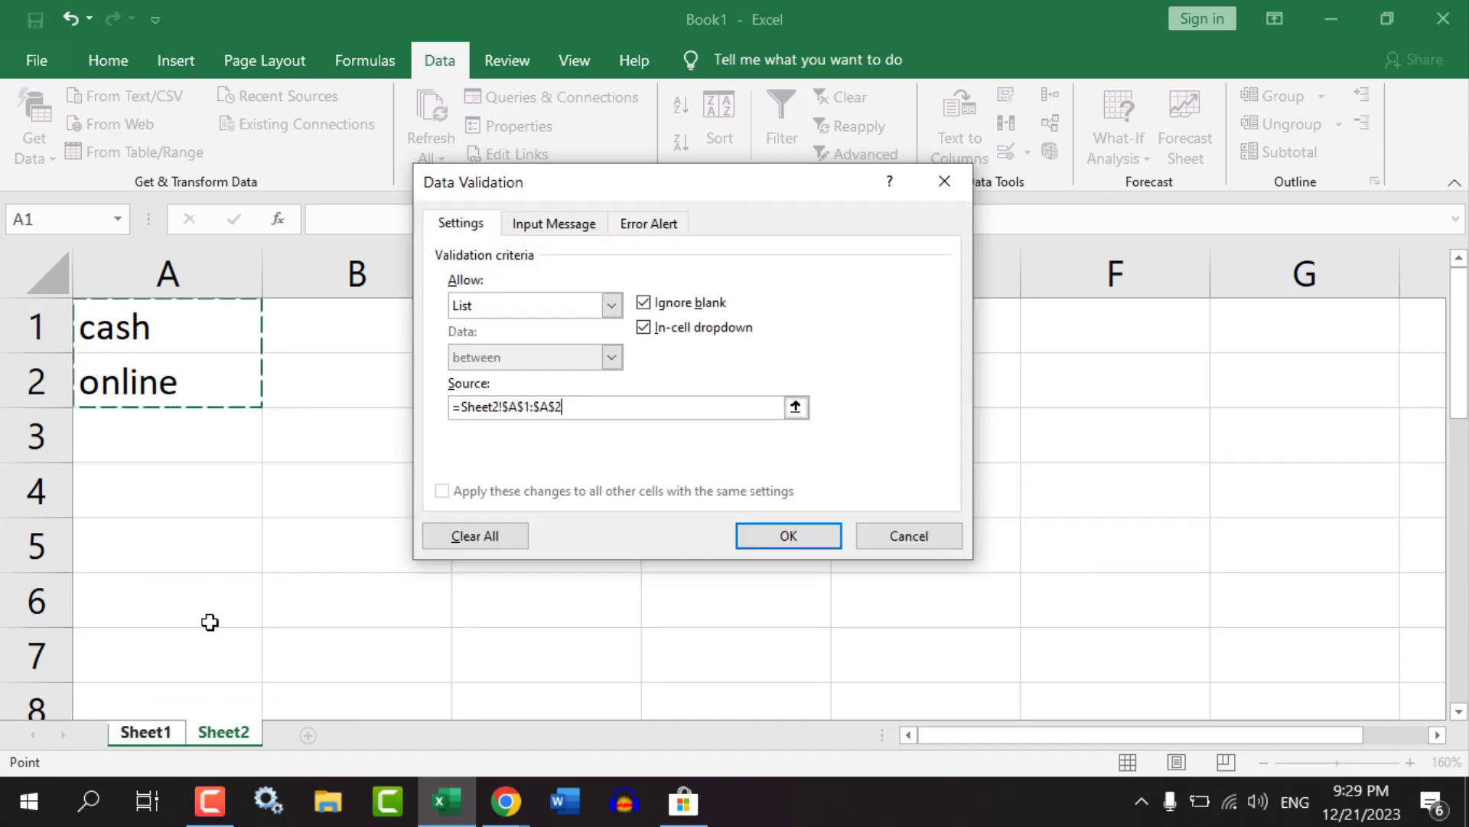
click(765, 538)
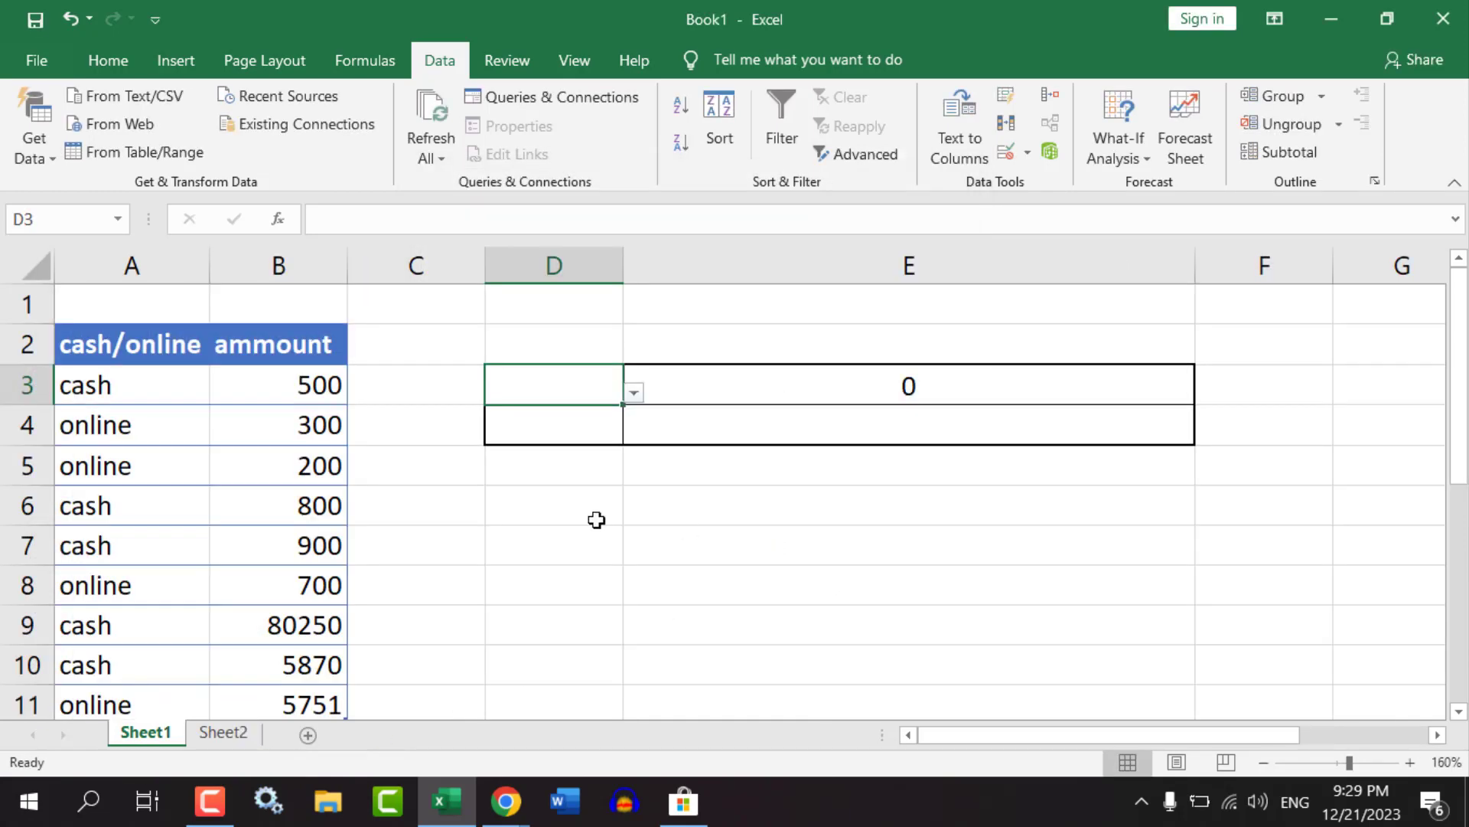
Try both cash and online from the drop-down list in D3, ending with online selected.
click(634, 391)
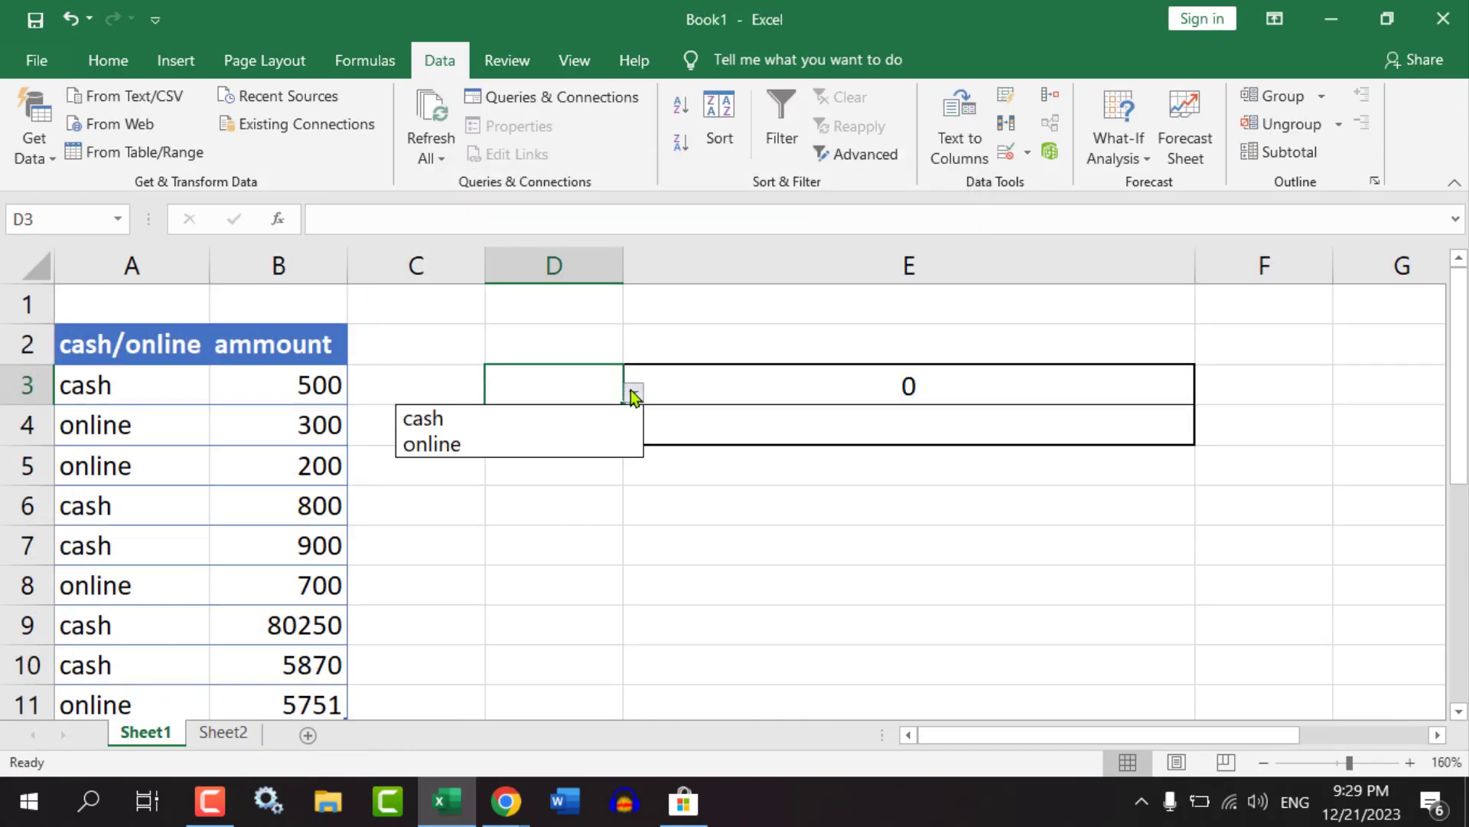
click(446, 419)
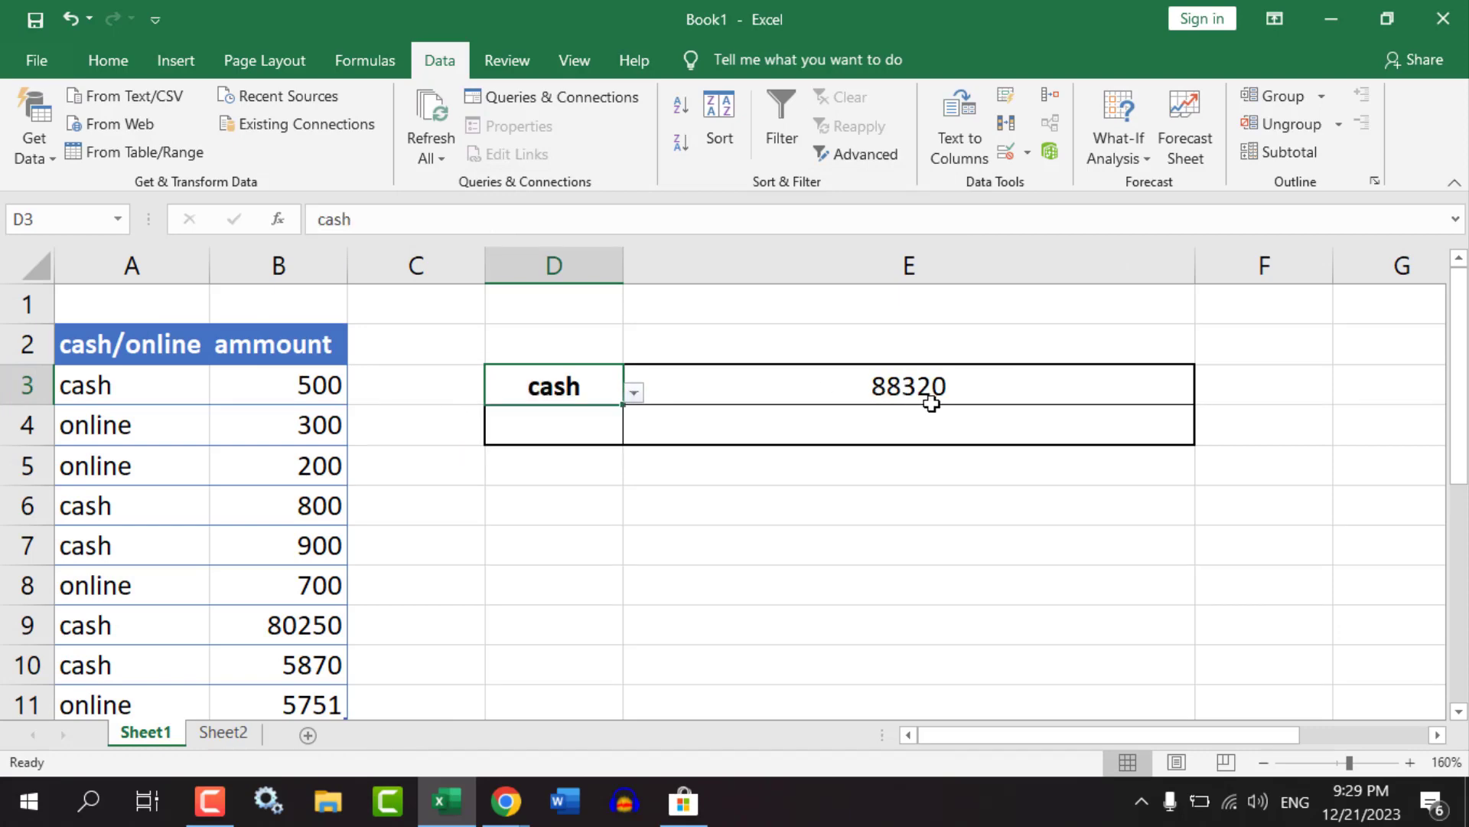
click(634, 392)
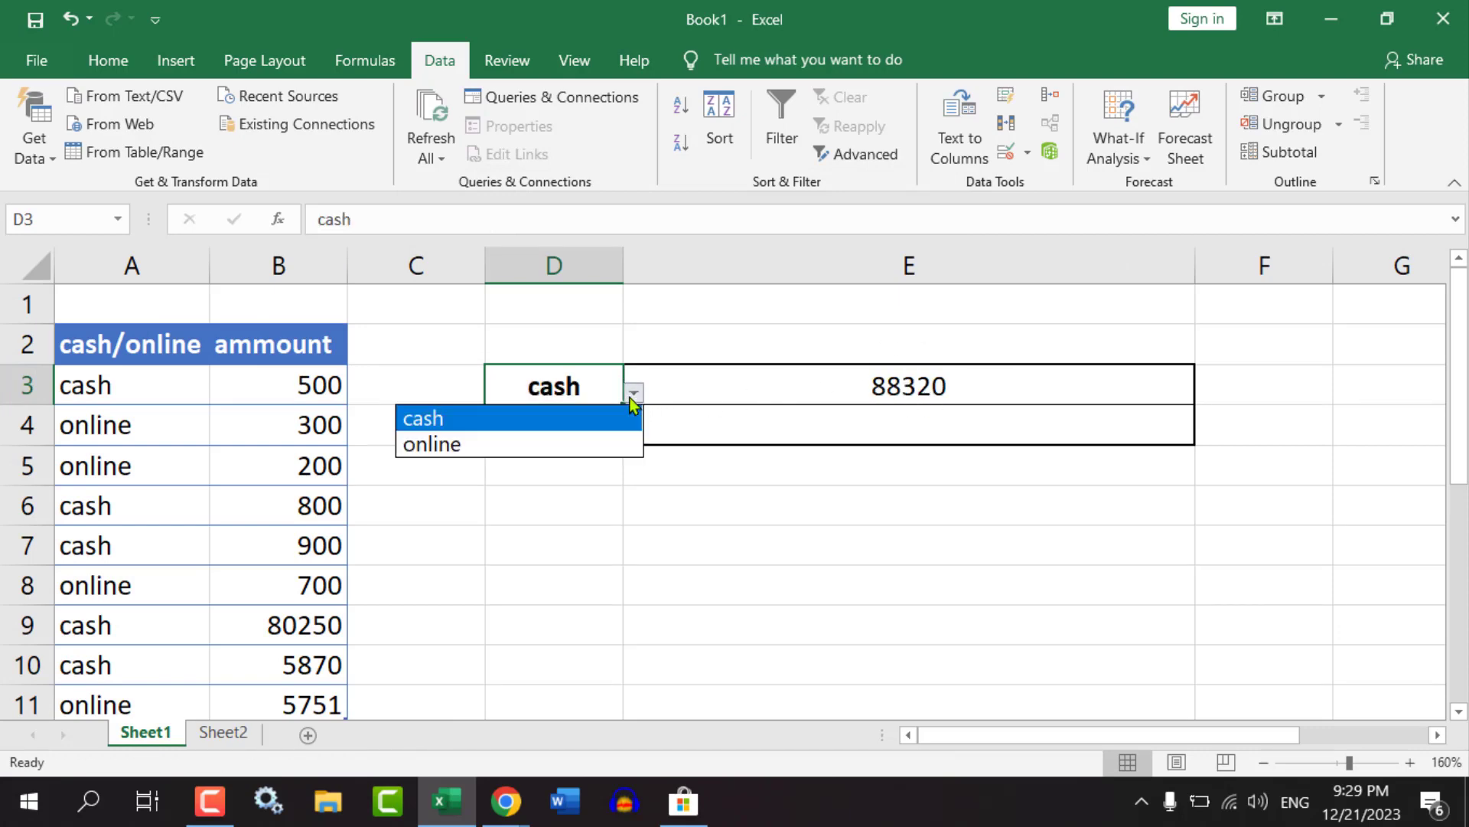
click(426, 445)
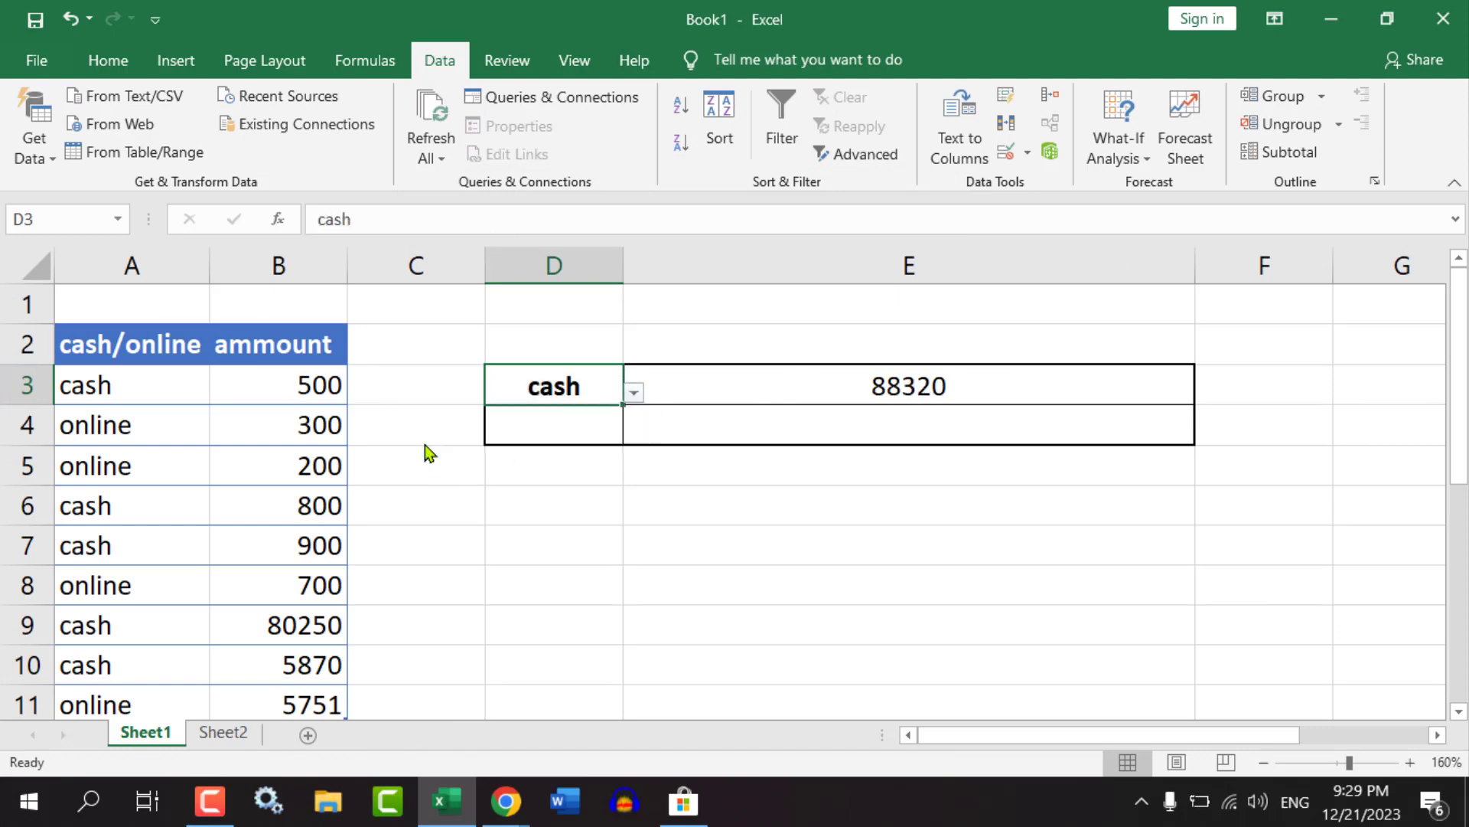
click(634, 392)
click(460, 420)
click(633, 393)
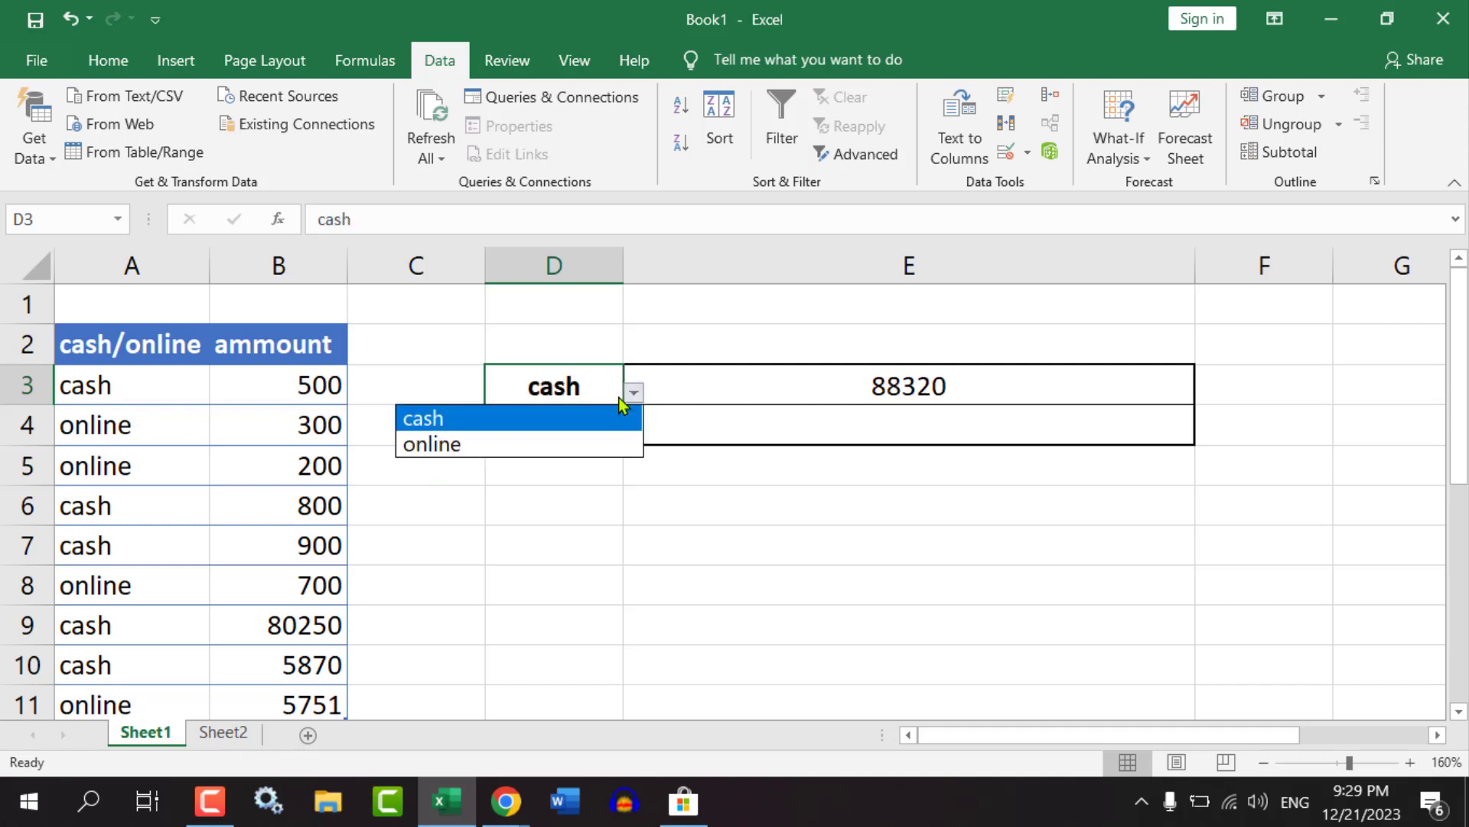
click(482, 444)
click(829, 418)
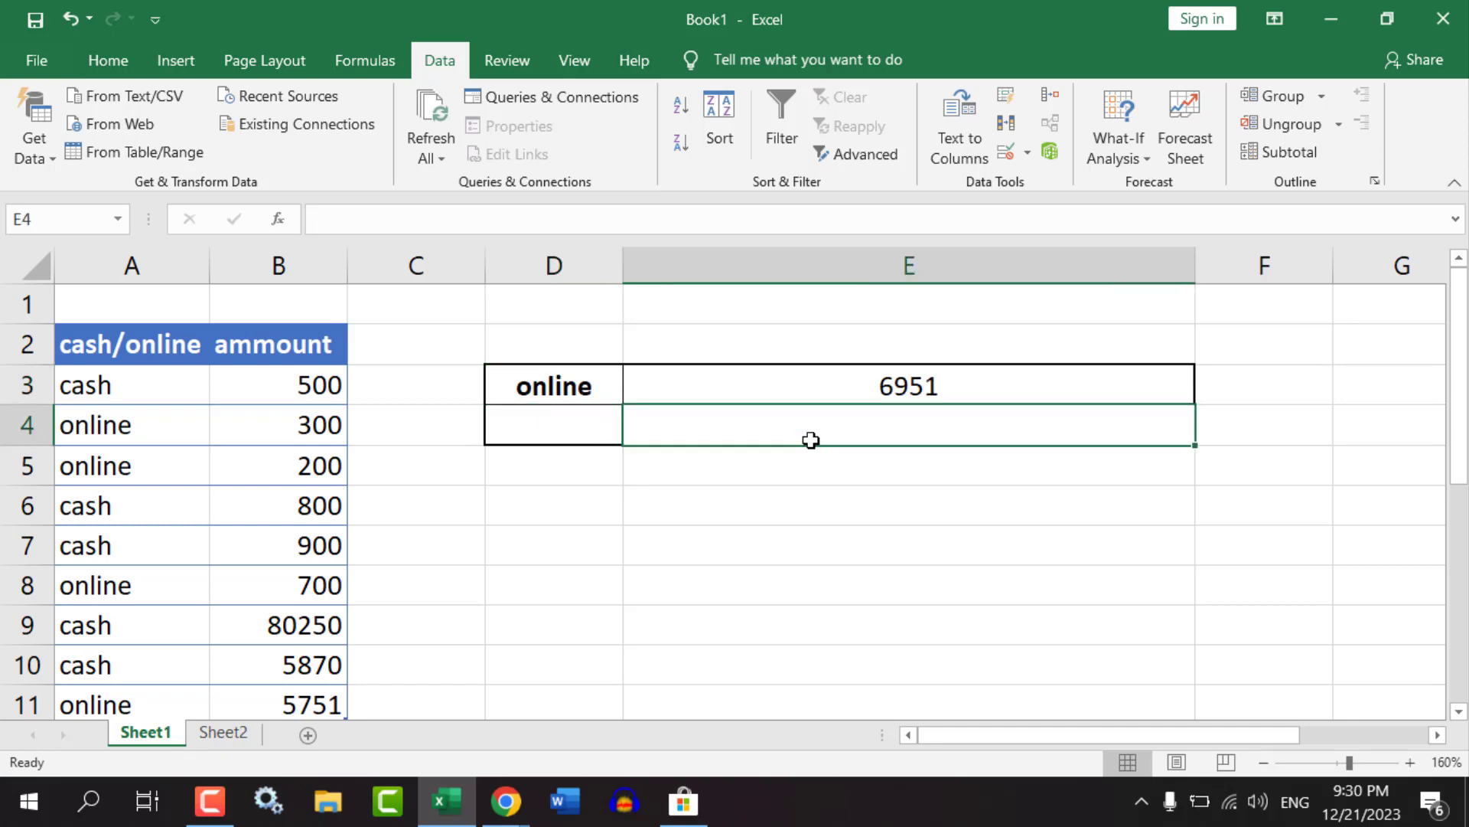
Copy cell D3 with its drop-down list down to D4.
click(570, 392)
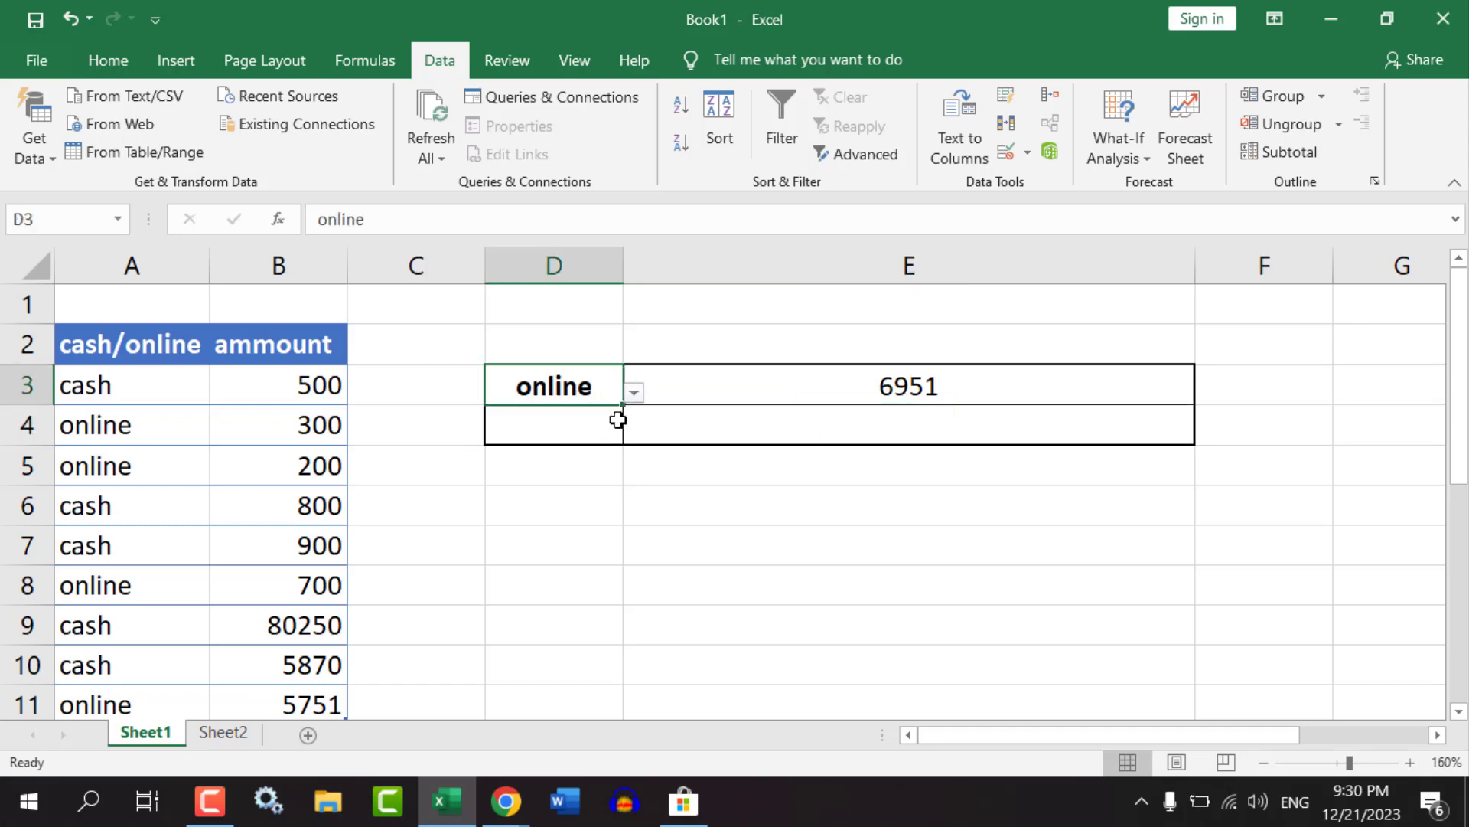
drag(629, 404, 567, 430)
click(569, 430)
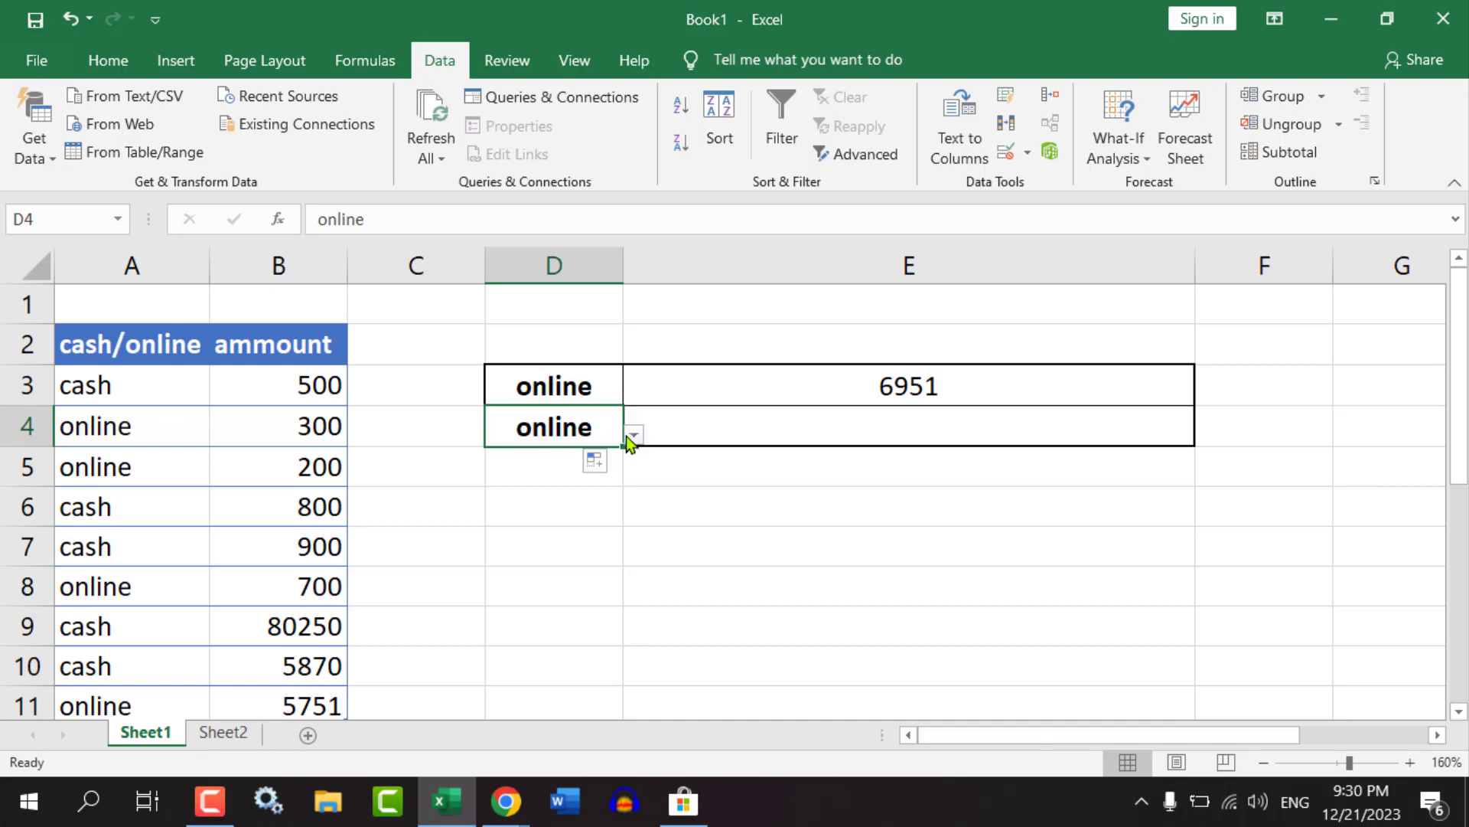
Start a SUMIF formula in cell E4 with the table's cash/online entries, A3 to A11, as the range.
click(900, 441)
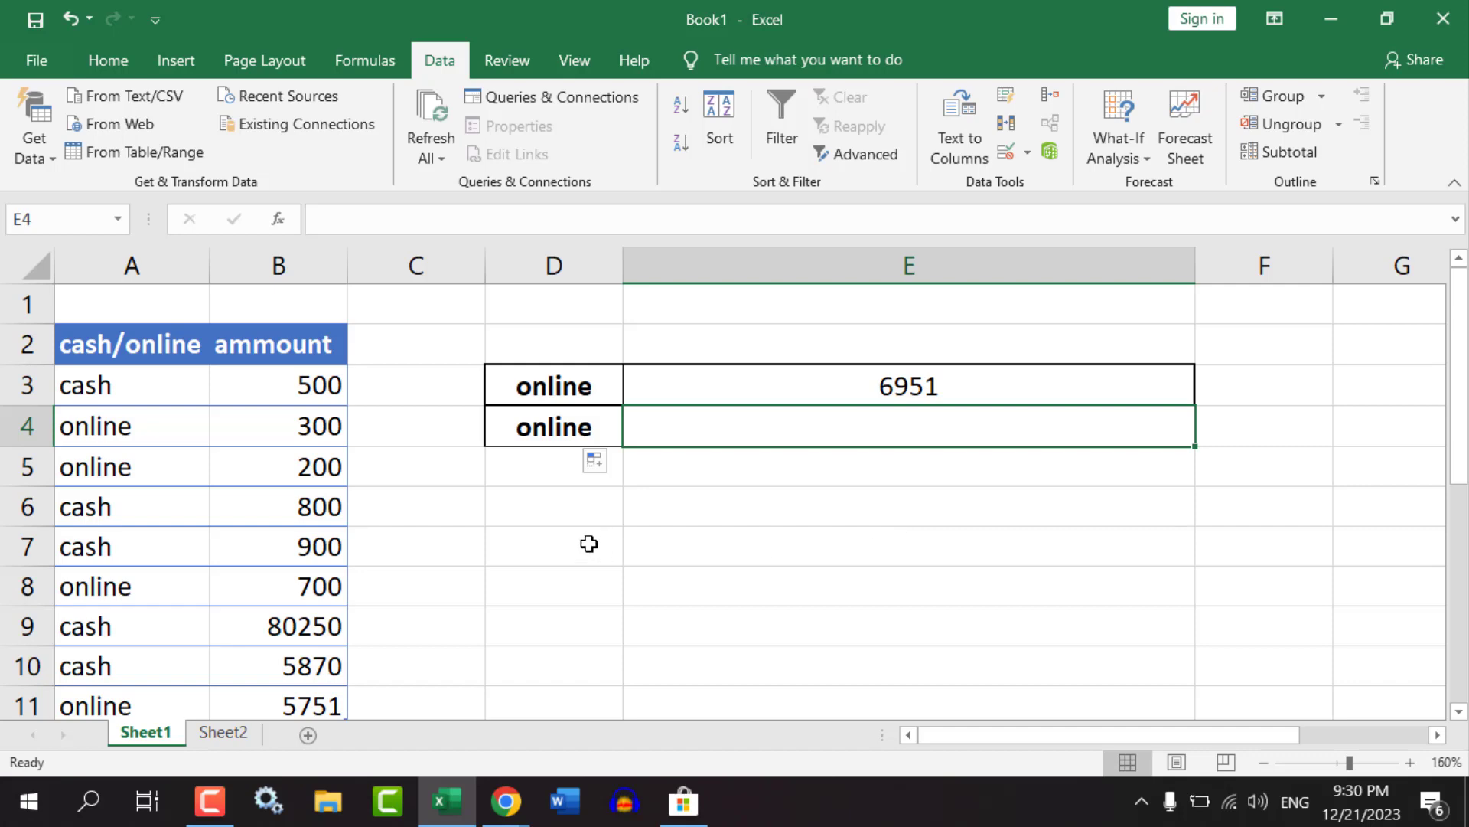
ctrl+scroll(590, 544, down, 1)
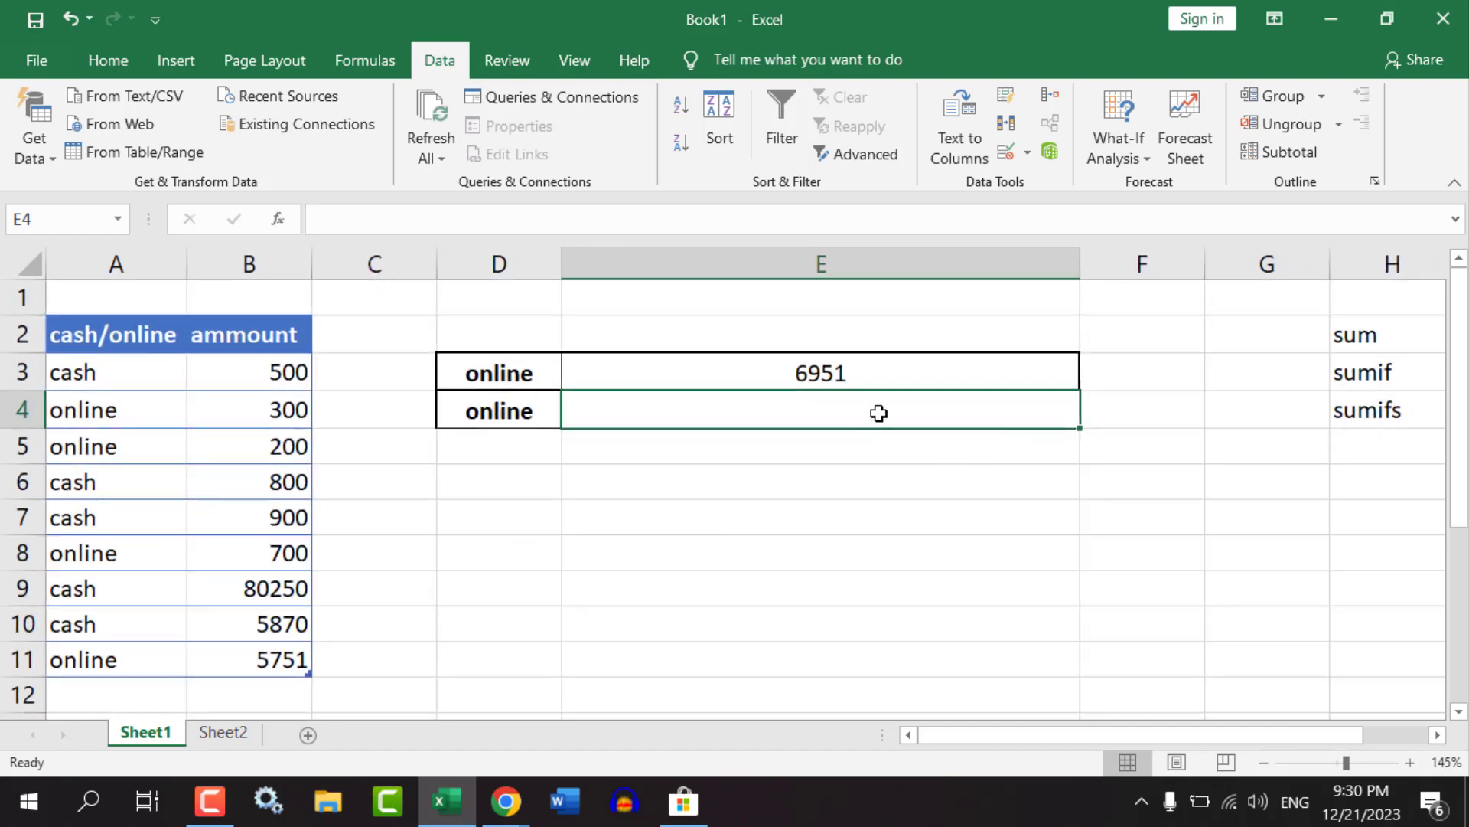
text(=)
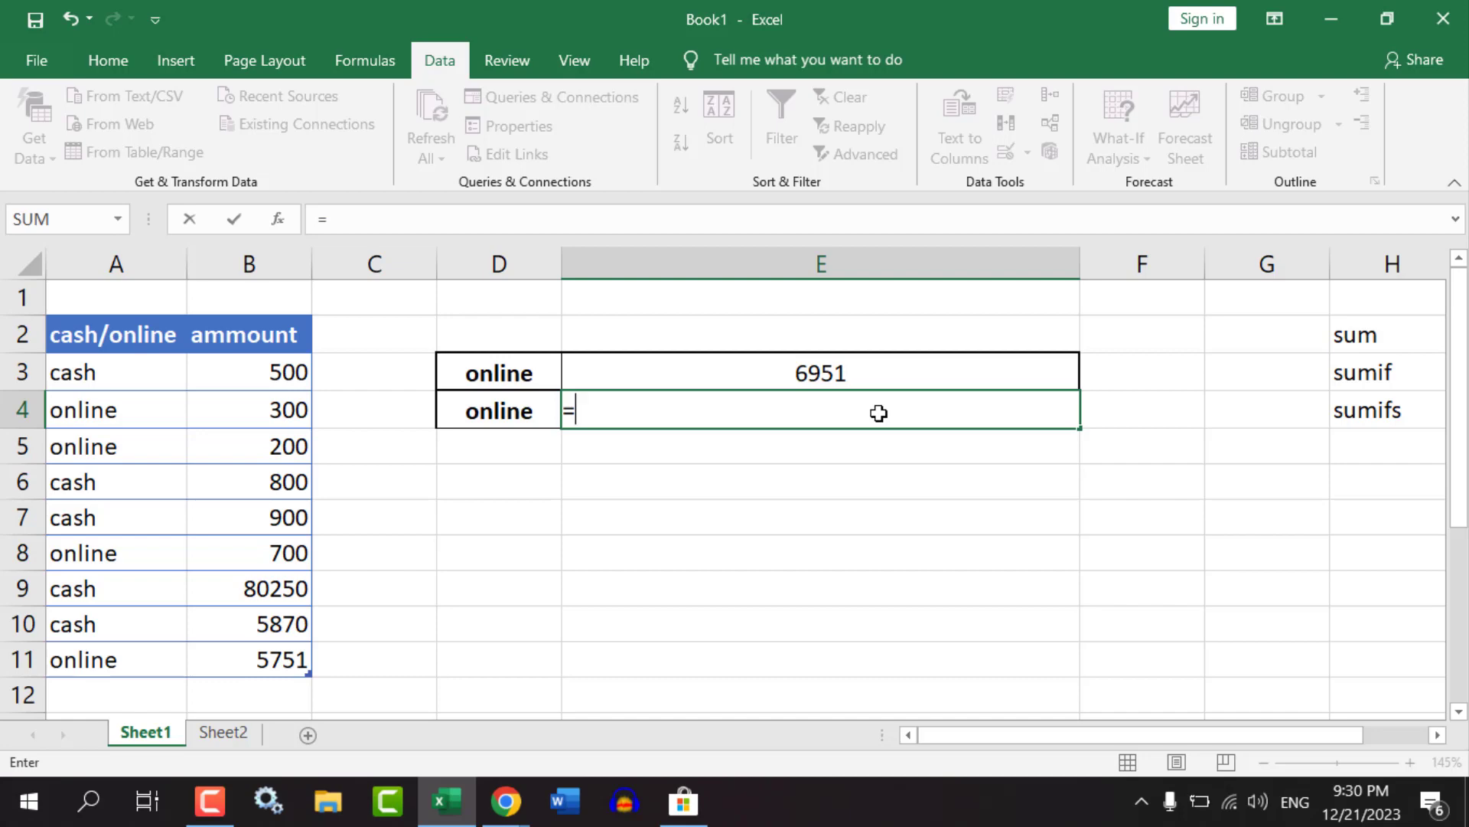
text(sumif)
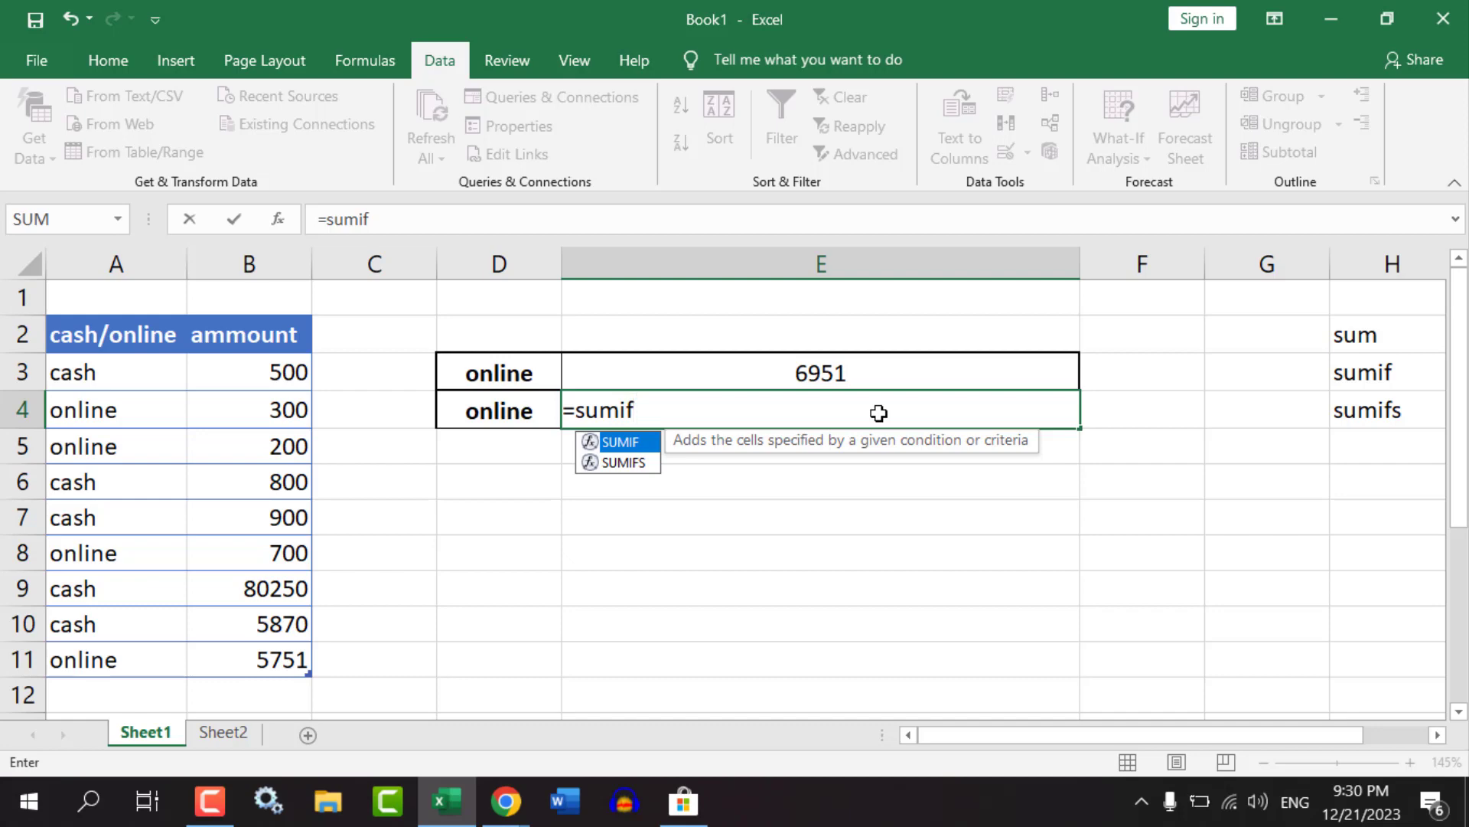
key(Tab)
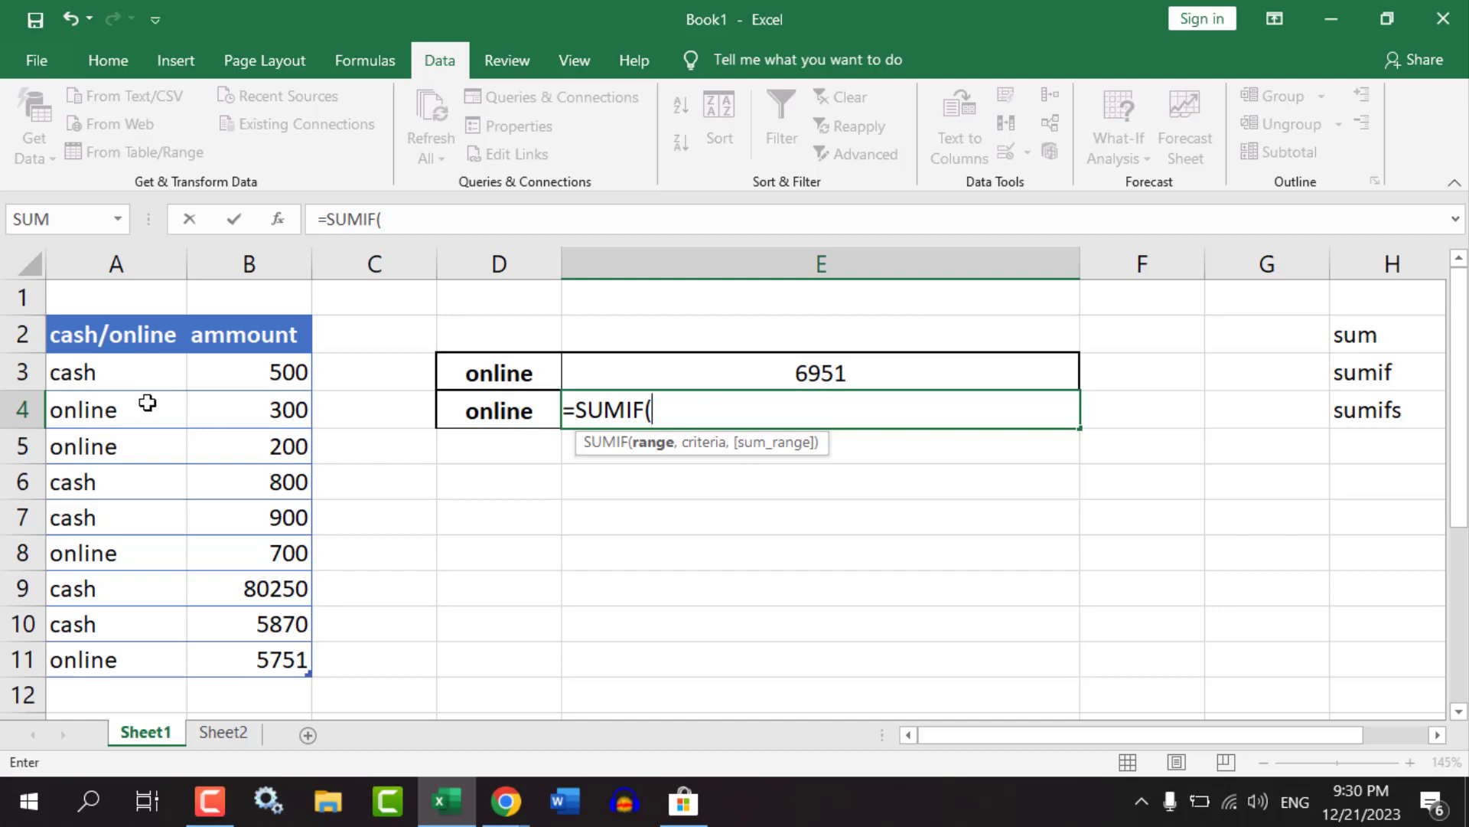
drag(92, 368, 92, 680)
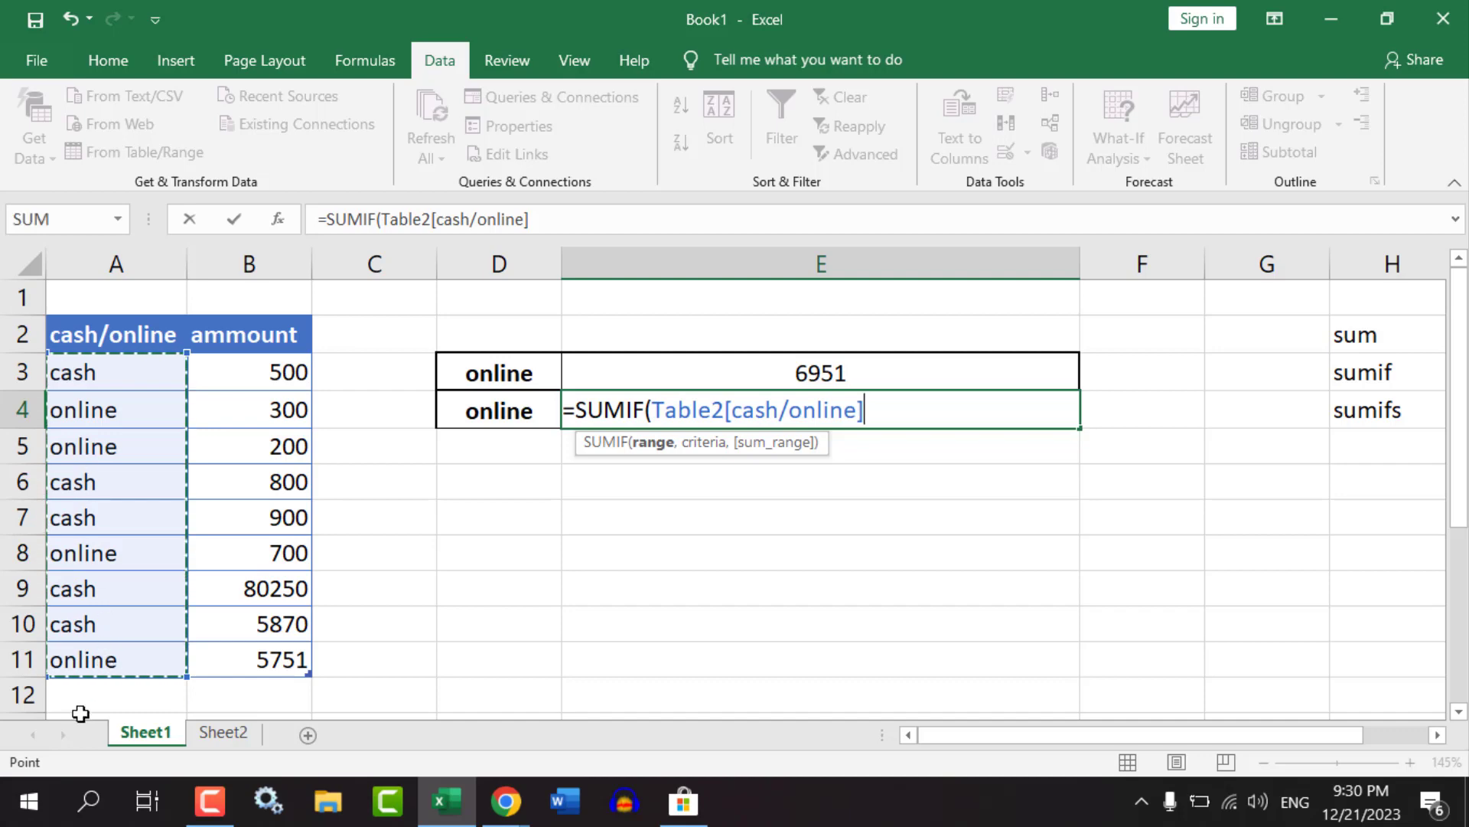
click(181, 674)
drag(113, 385, 82, 683)
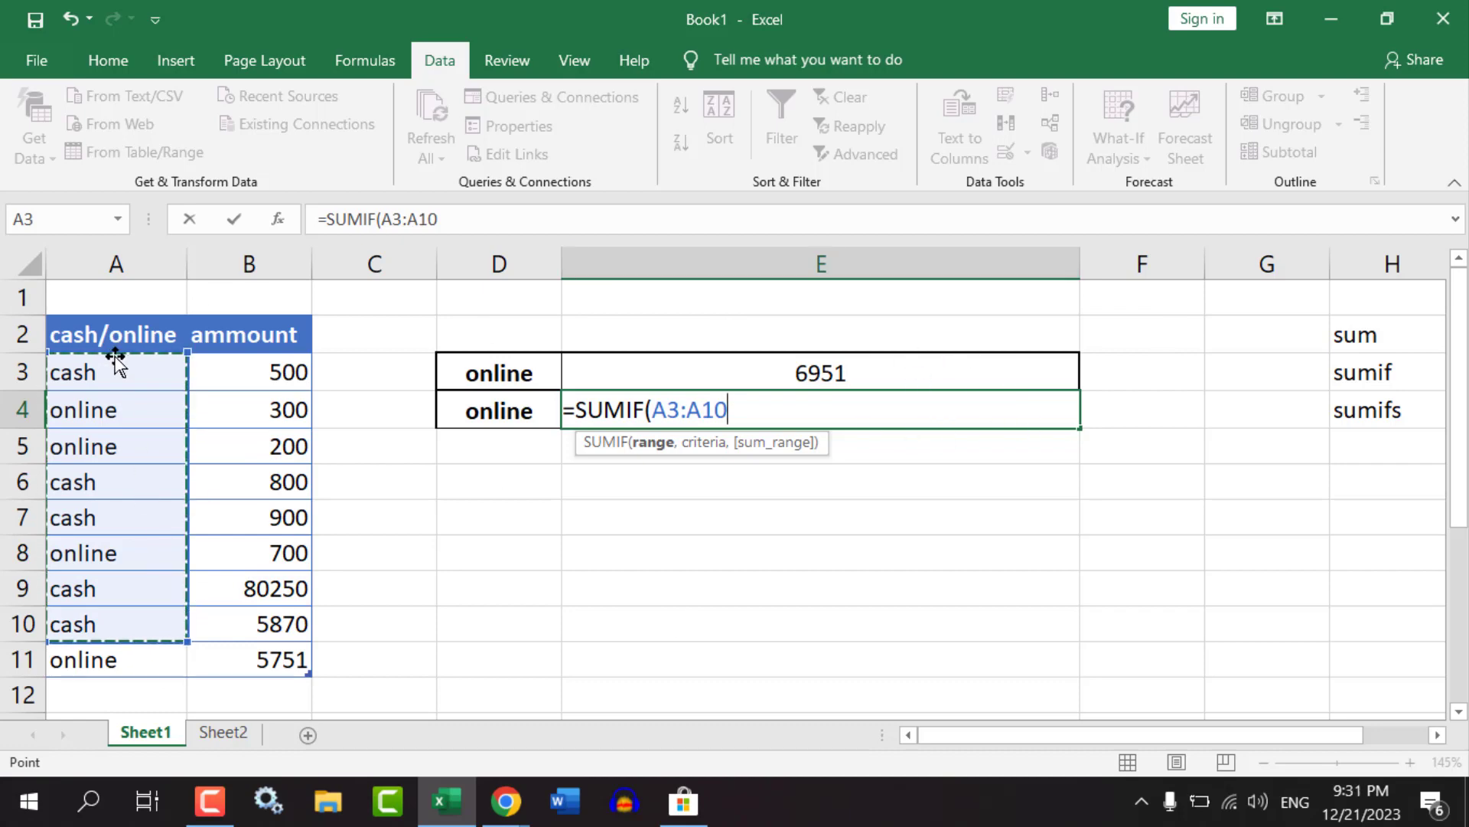
drag(111, 370, 107, 659)
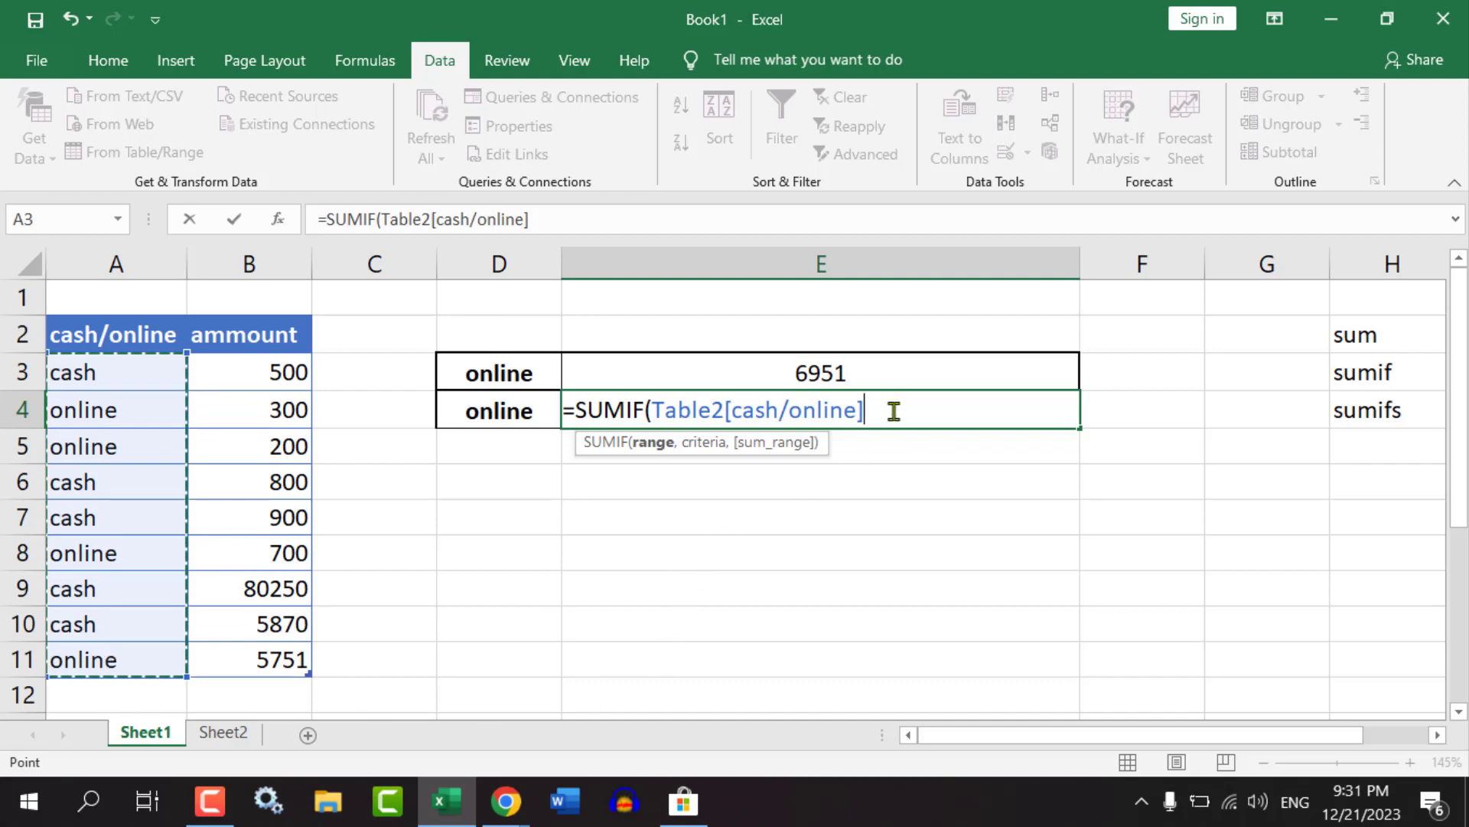
Complete the SUMIF formula in E4 with D4 as the criteria and the table's ammount column as the sum range.
text(,)
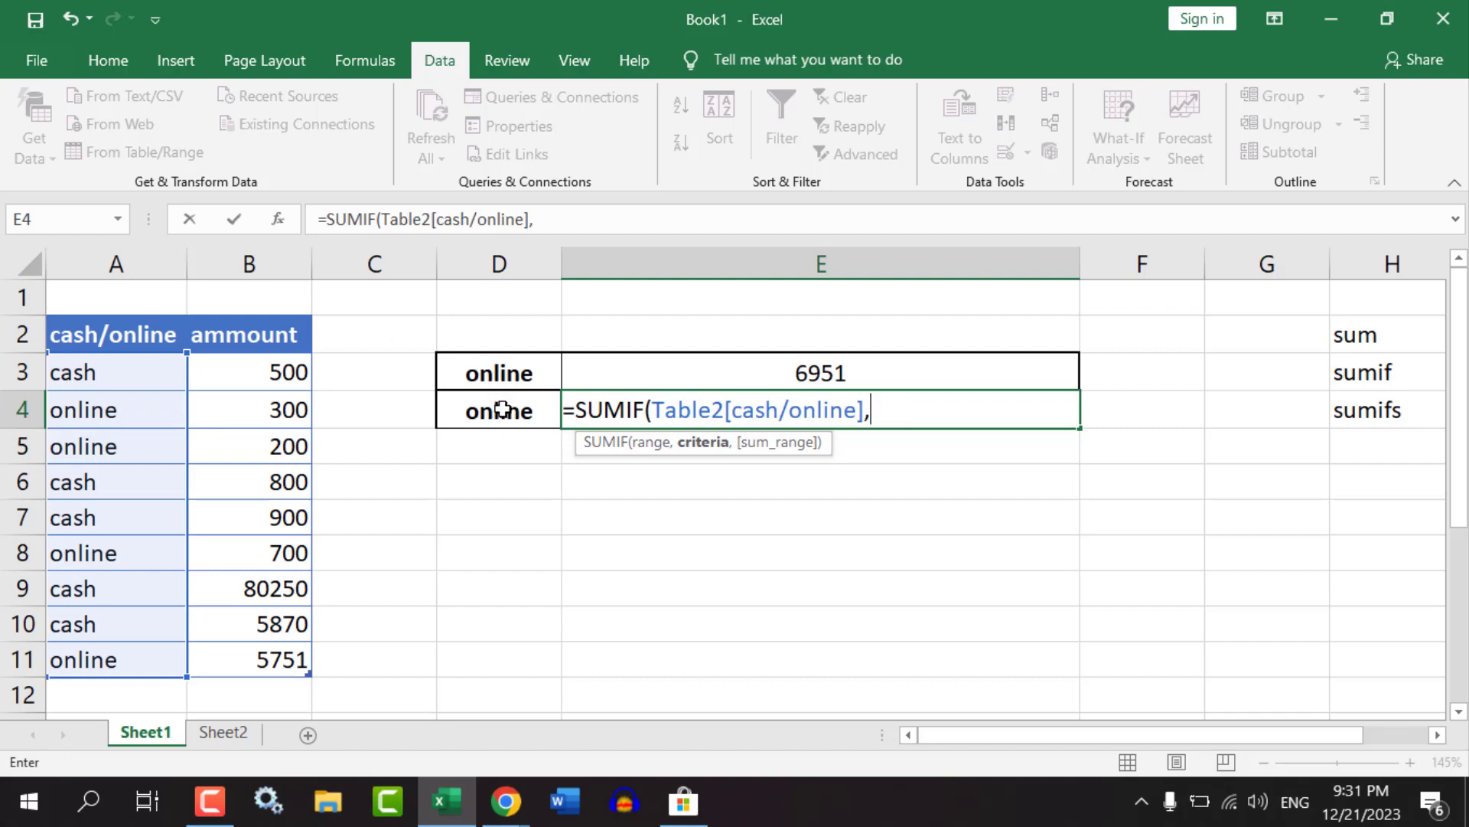
click(477, 551)
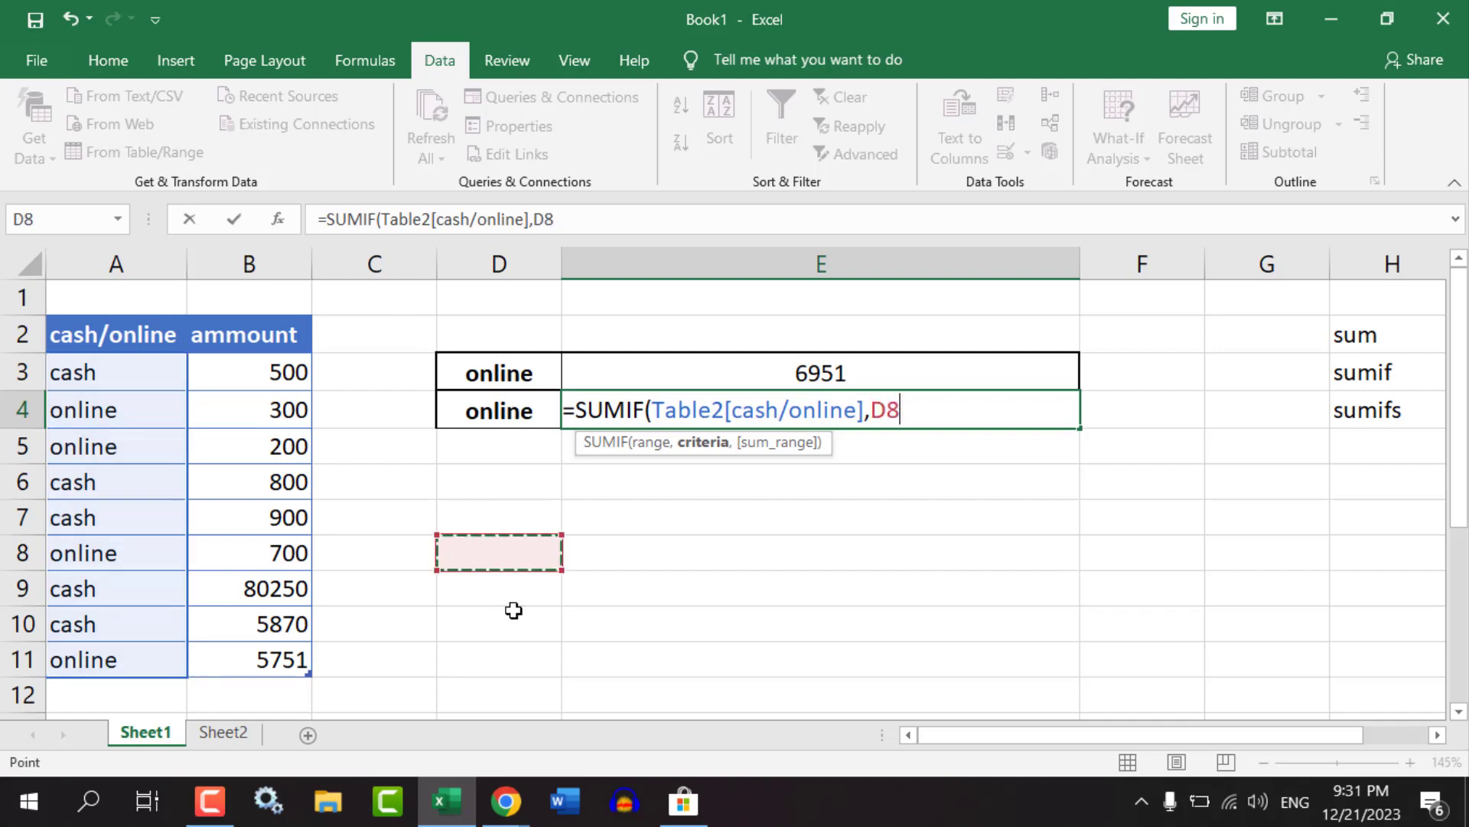
click(1033, 590)
click(1156, 551)
click(1181, 509)
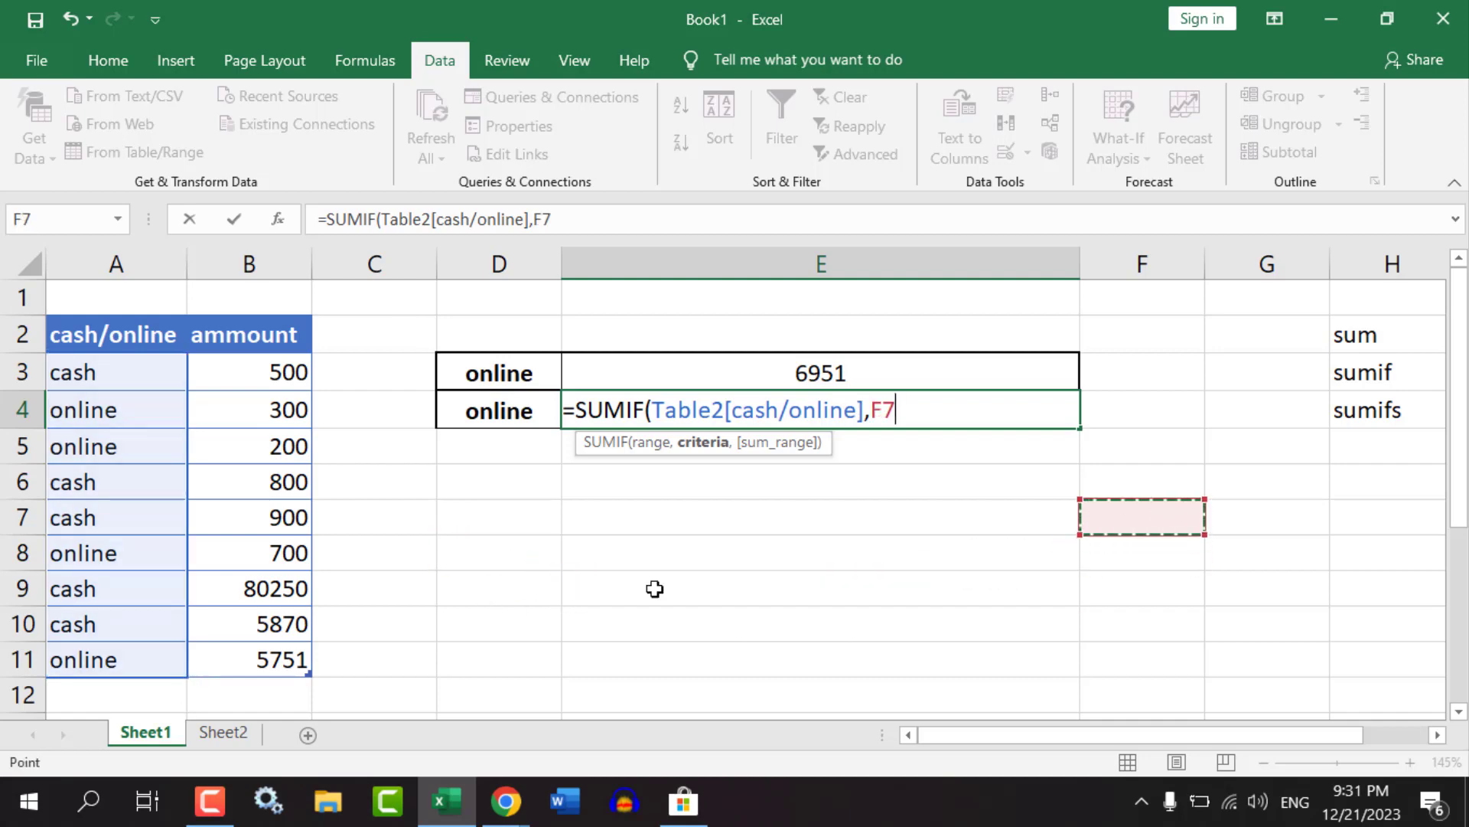
click(481, 412)
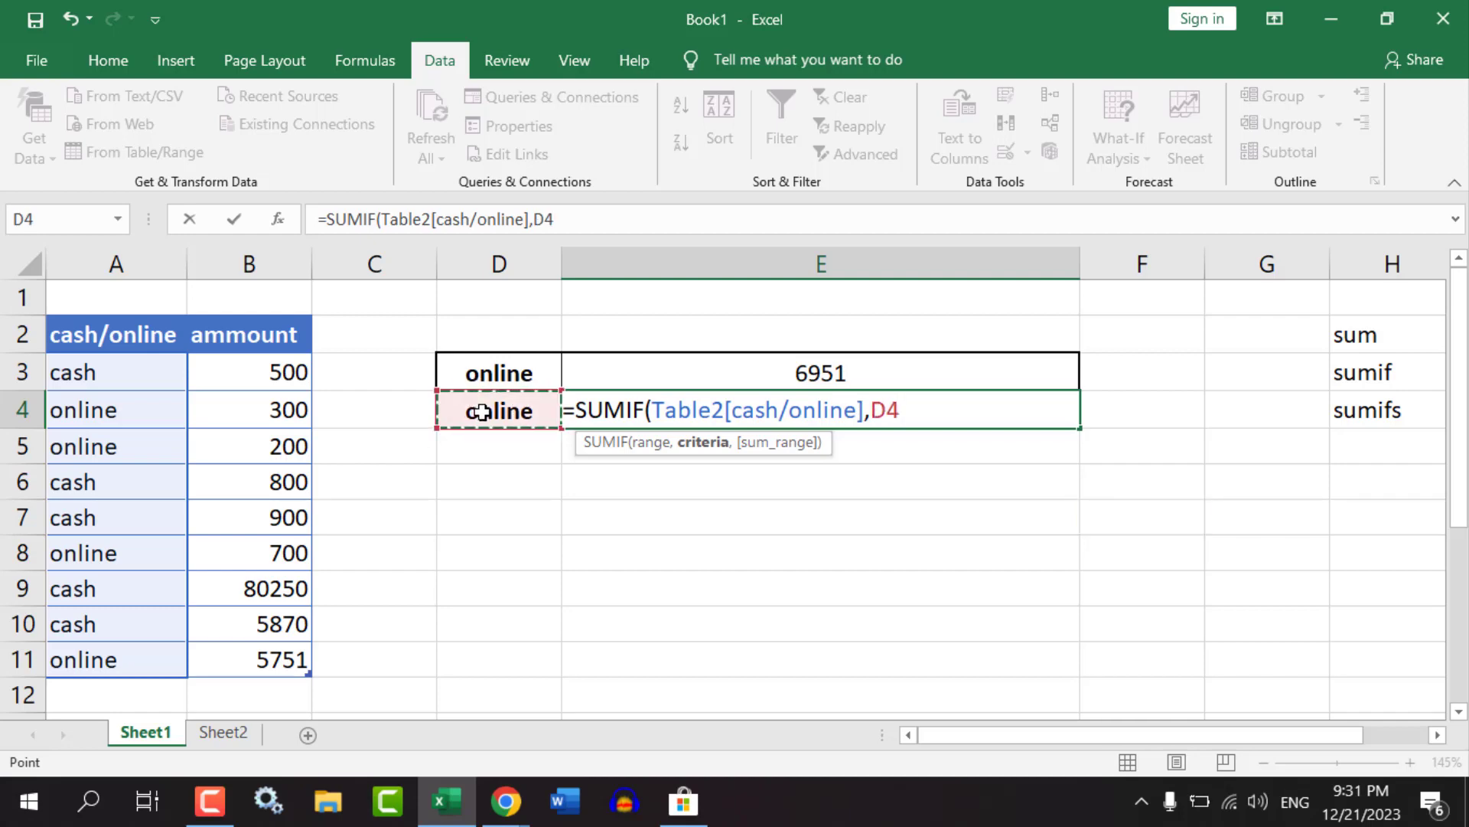
text(,)
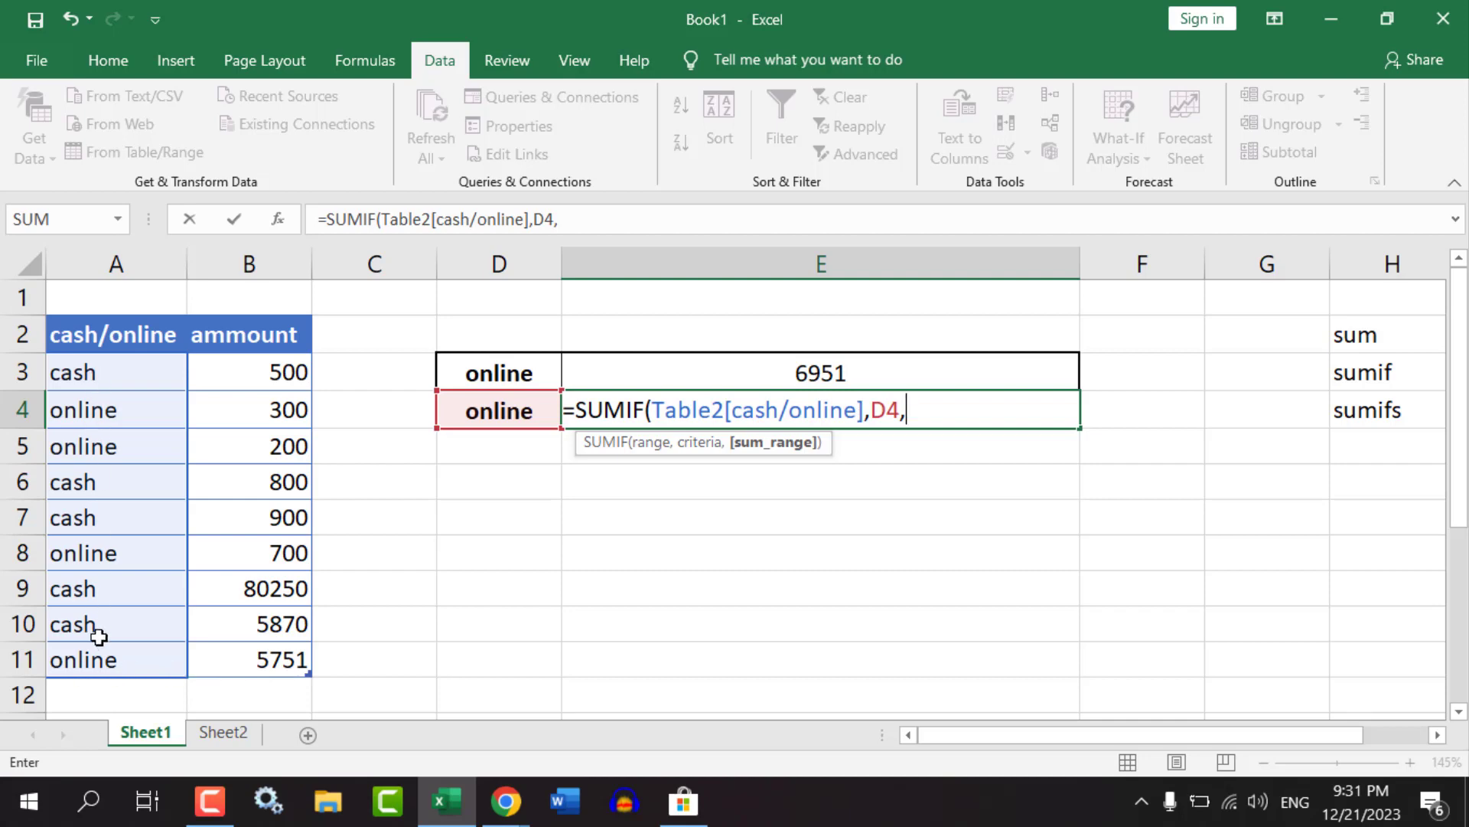
drag(240, 372, 253, 666)
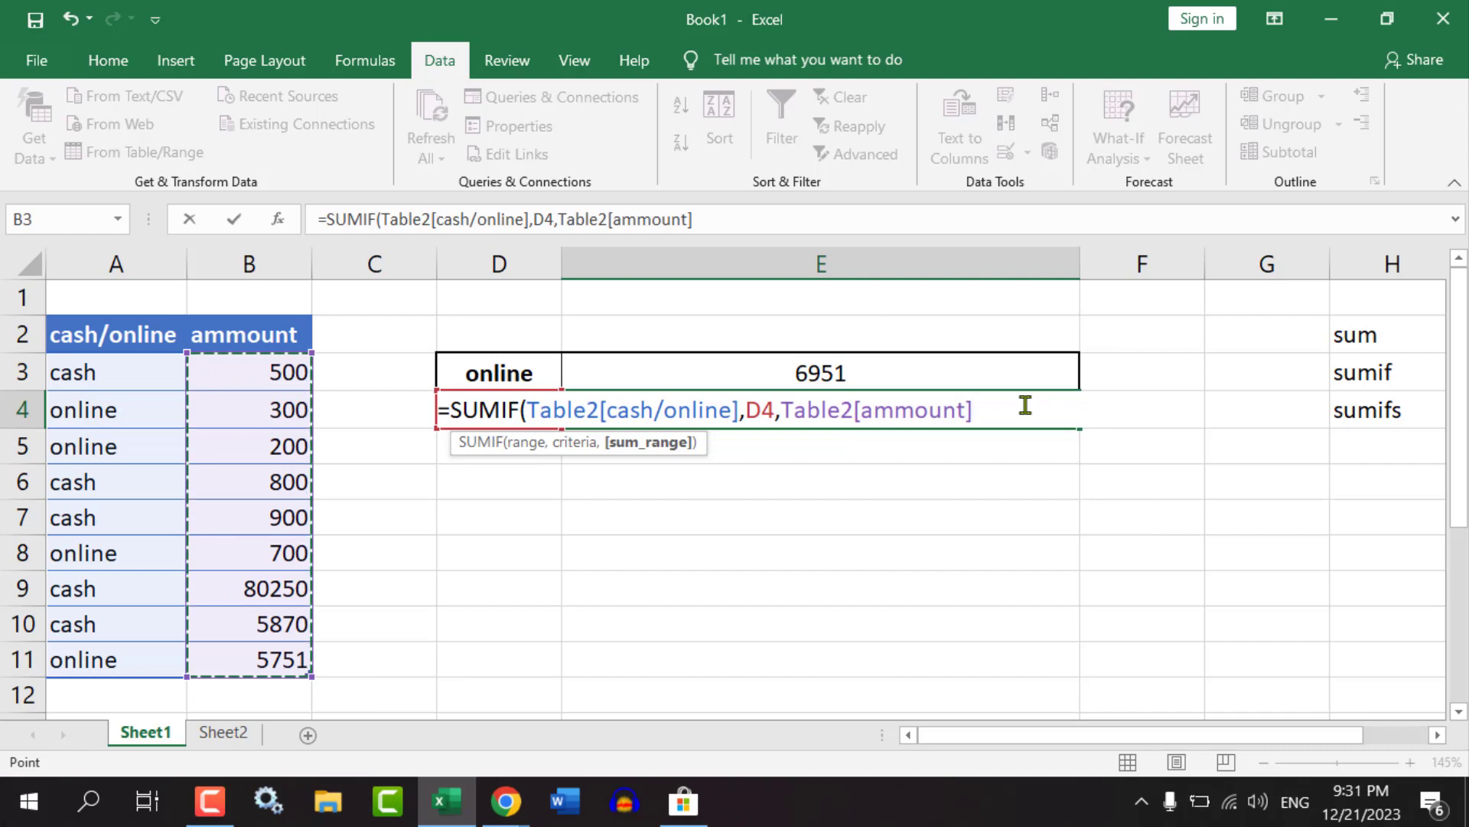
text())
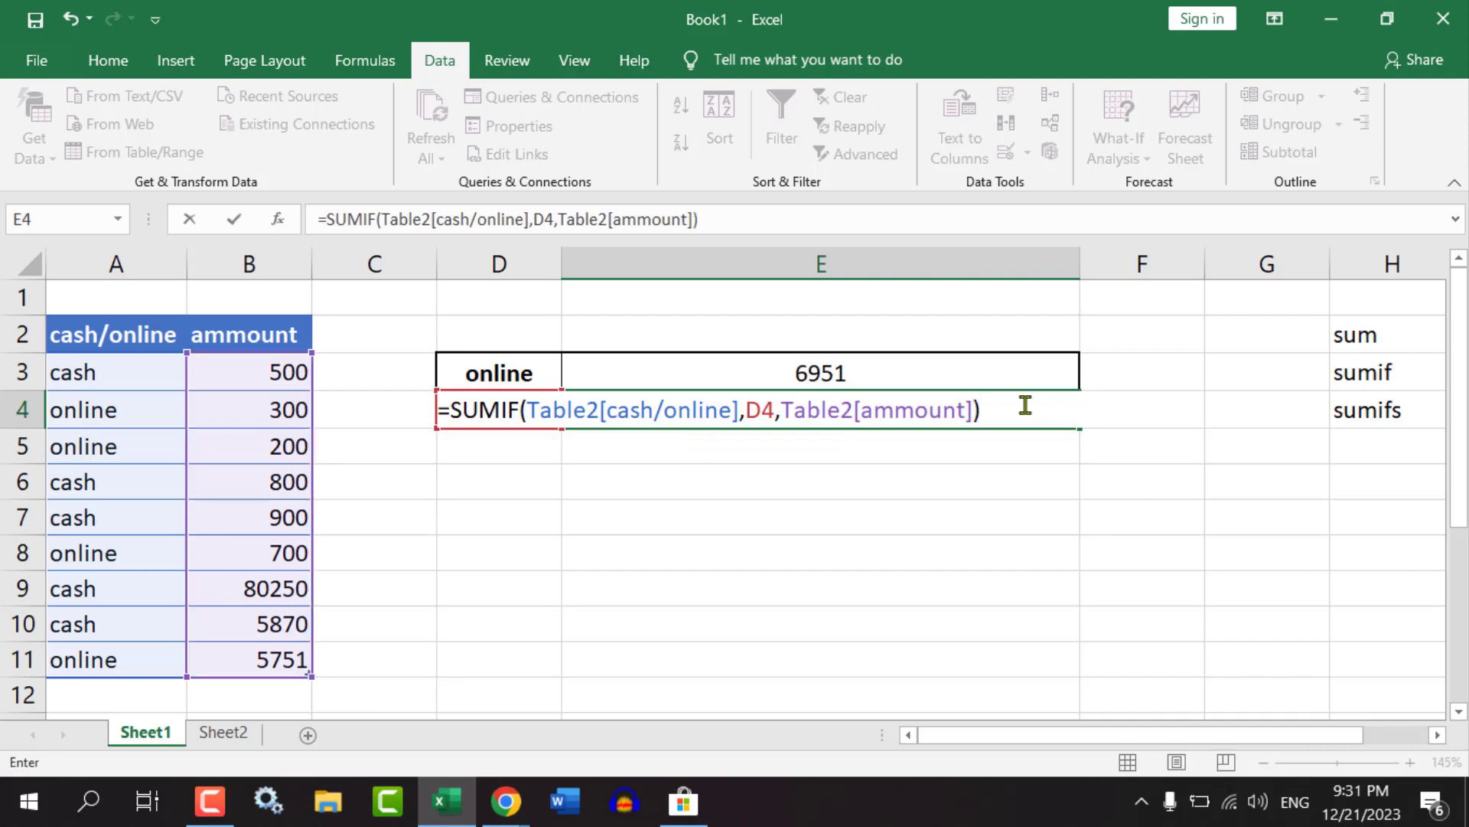
key(Return)
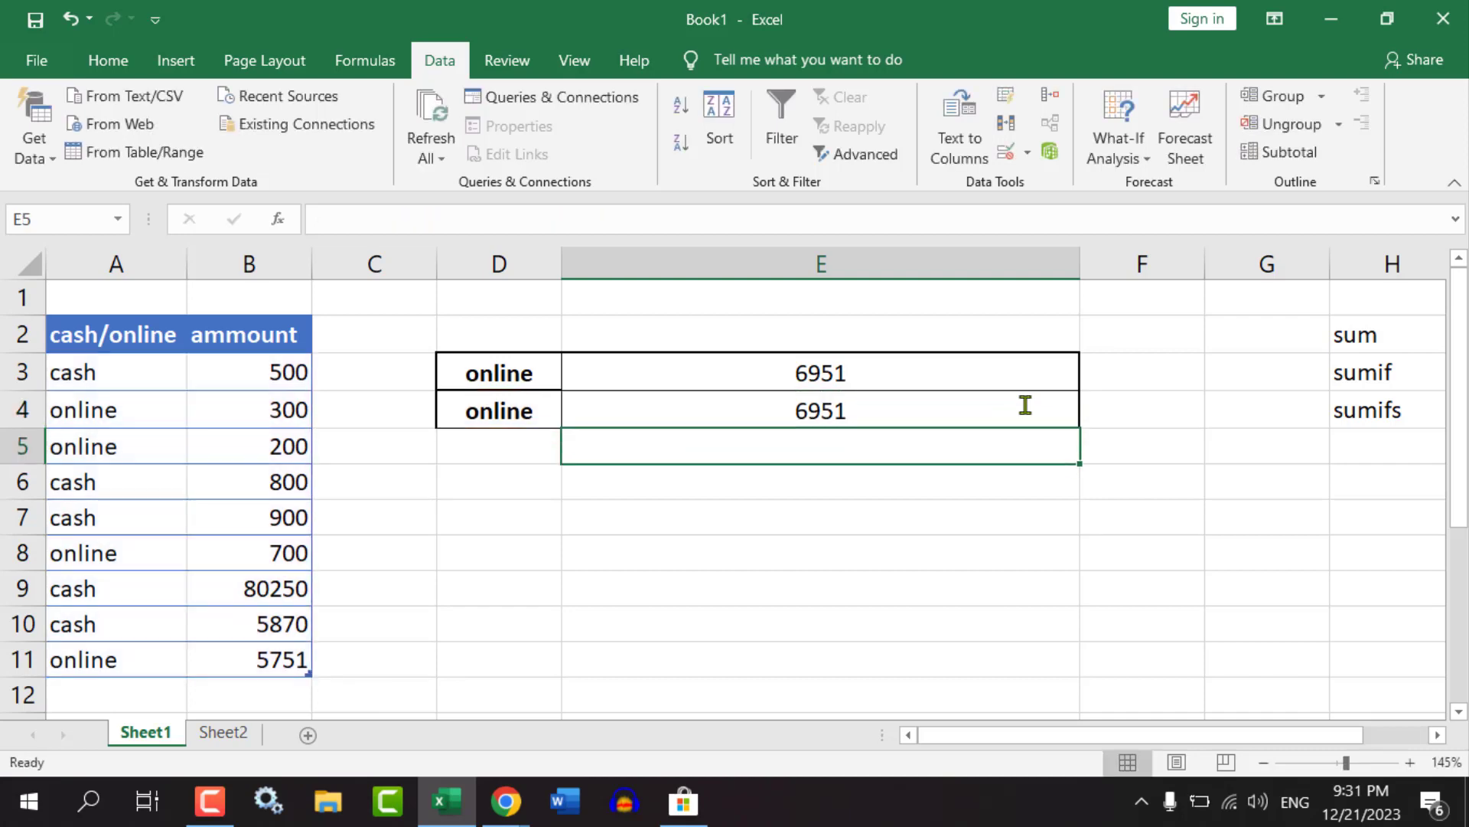
Choose cash from the drop-down list in D4 so that E4 totals the cash amounts.
click(515, 406)
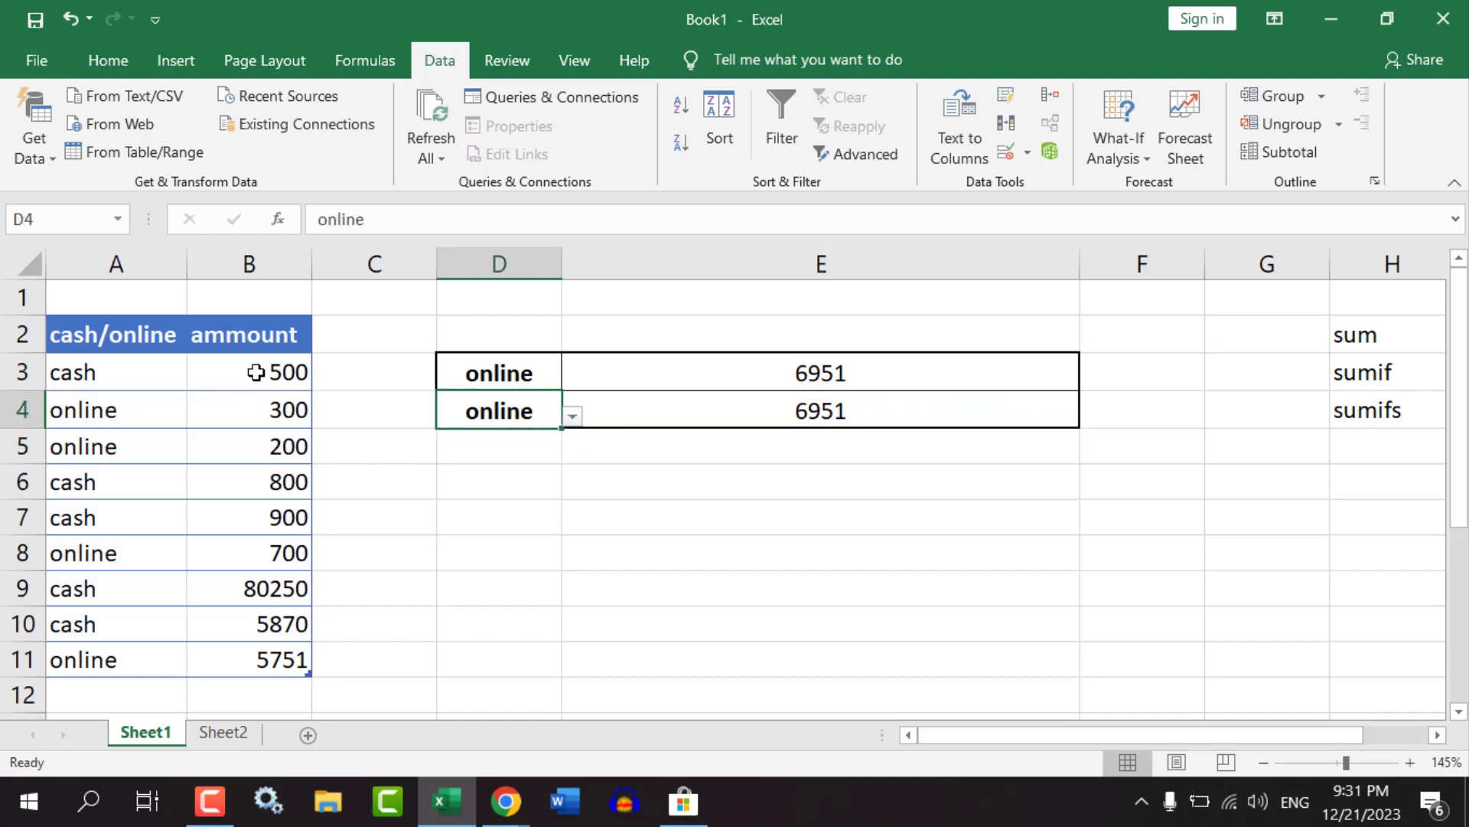
drag(256, 372, 256, 668)
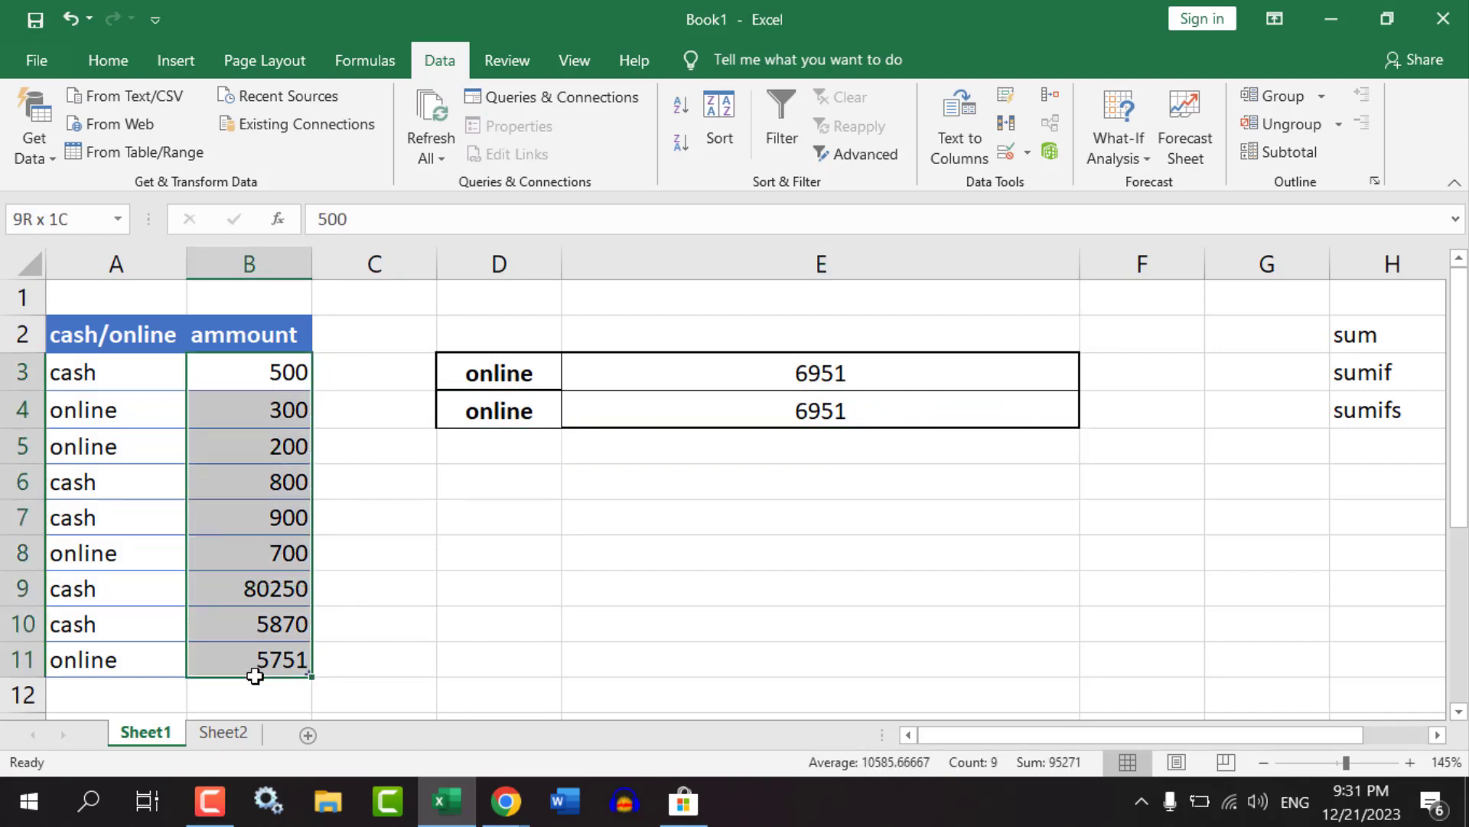
click(760, 408)
click(492, 408)
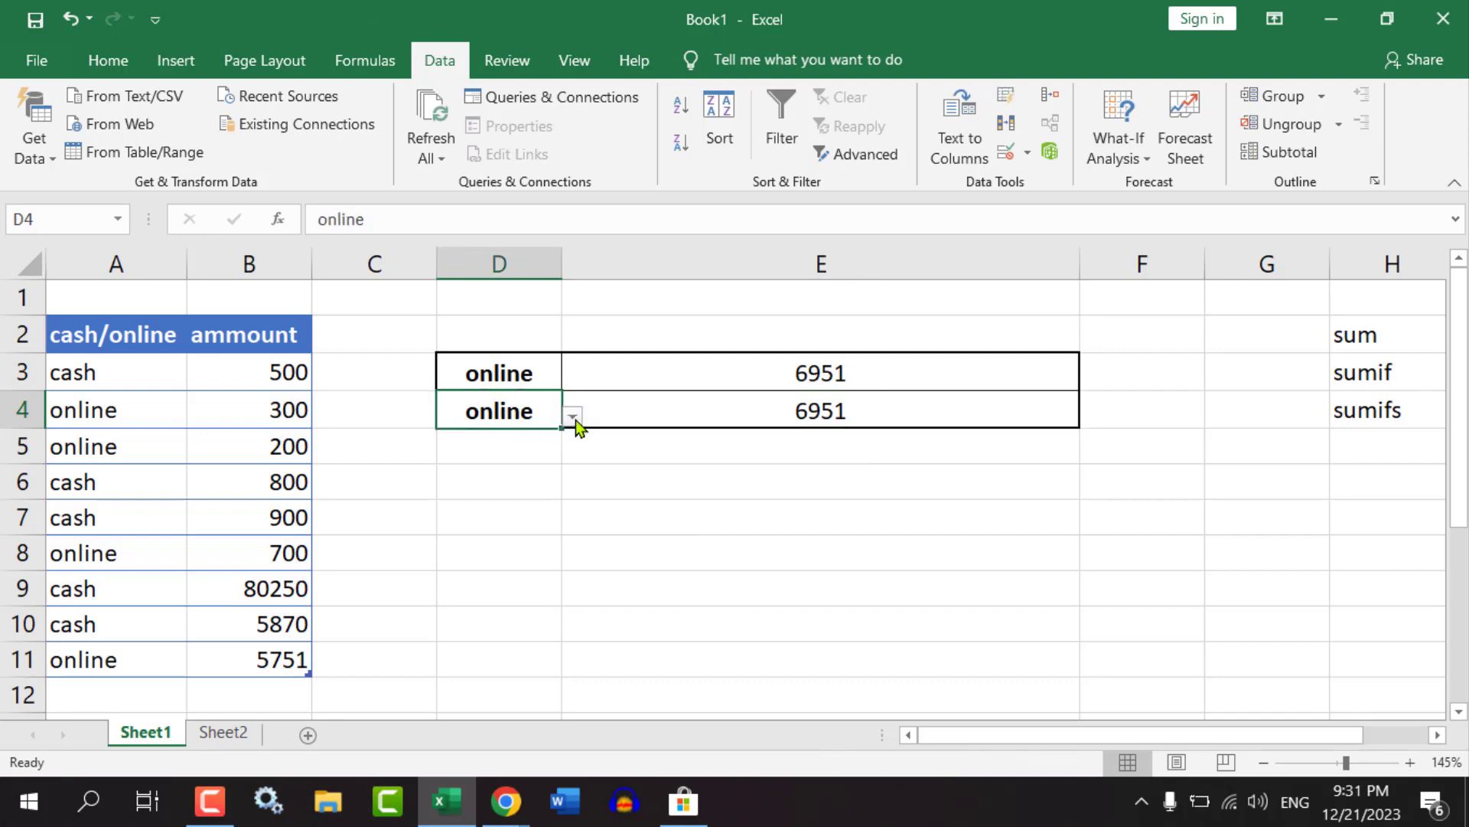
click(573, 416)
click(420, 440)
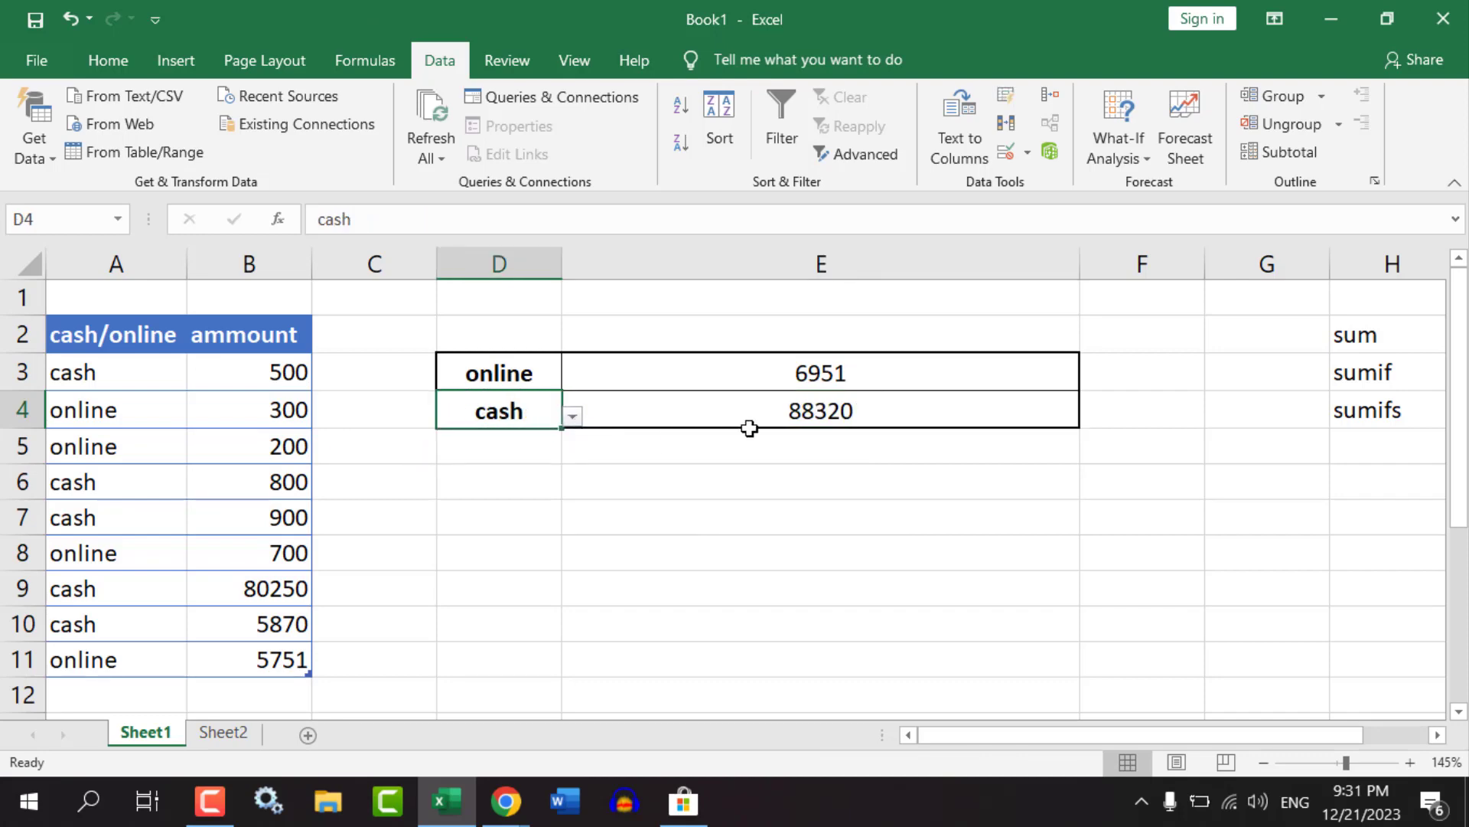
click(812, 414)
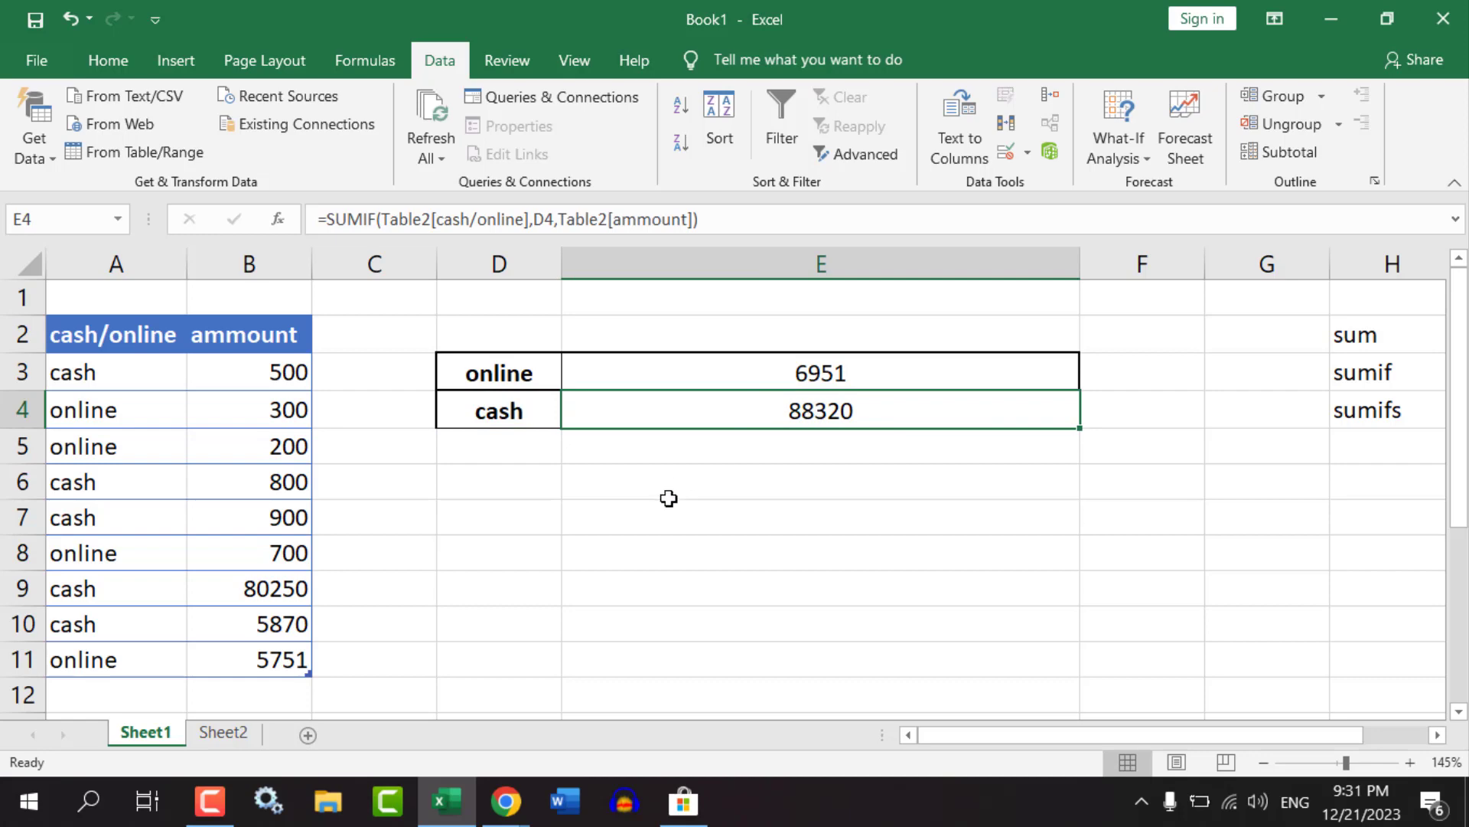
click(616, 527)
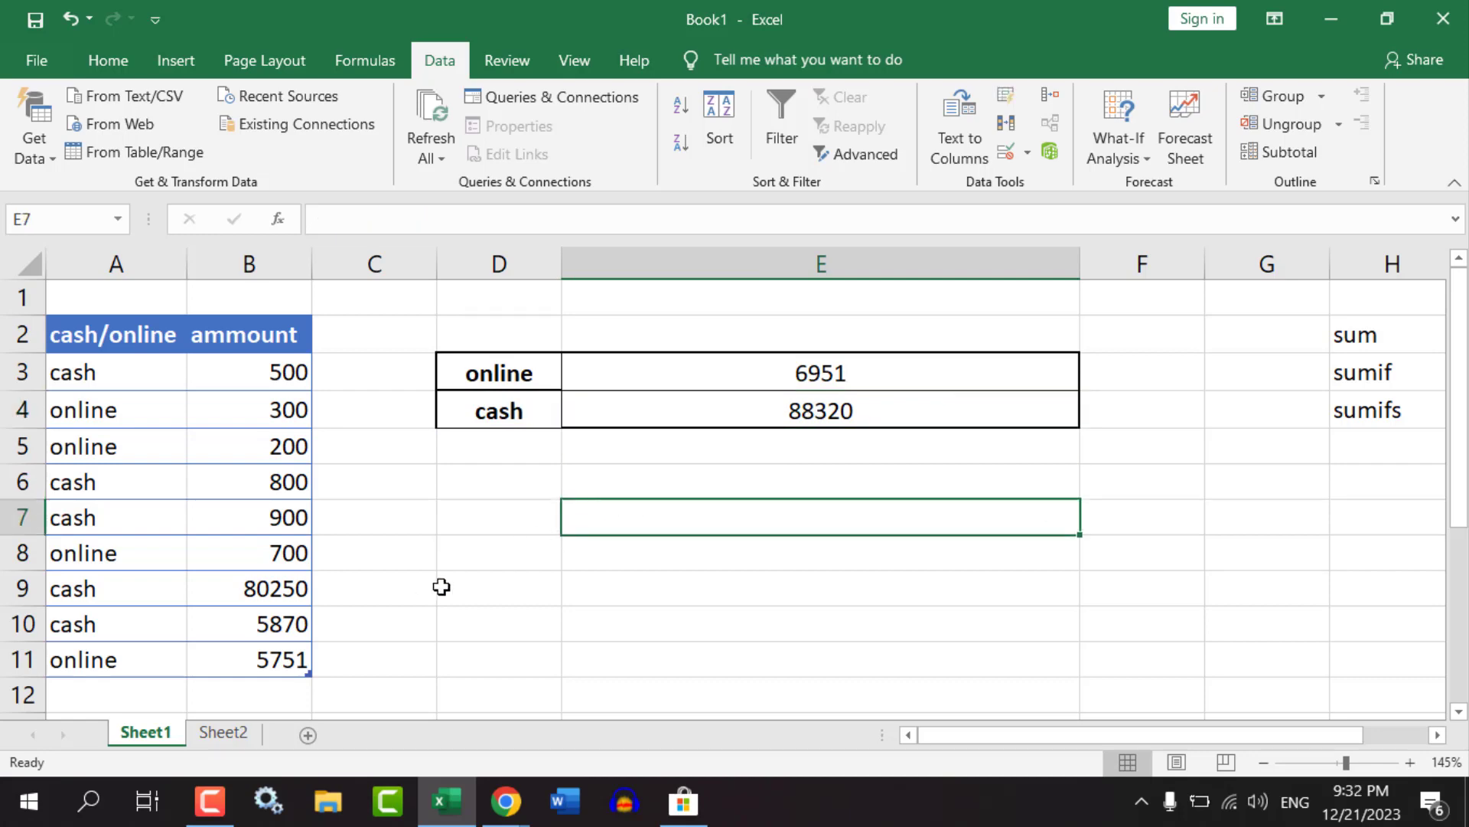
click(613, 648)
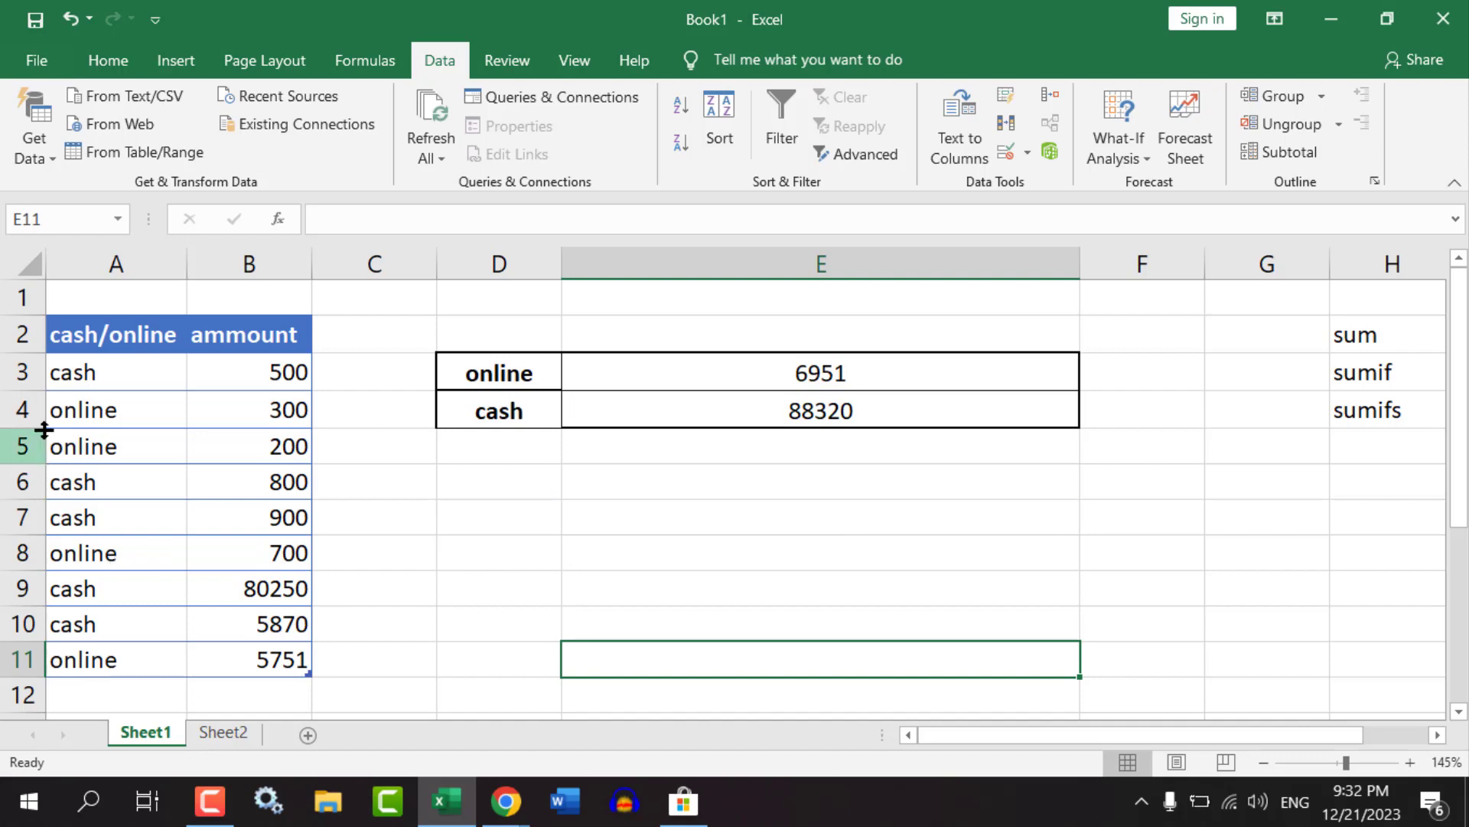
Clear the table's cash/online entries in cells A3 to A11 of Sheet1.
drag(85, 373, 101, 656)
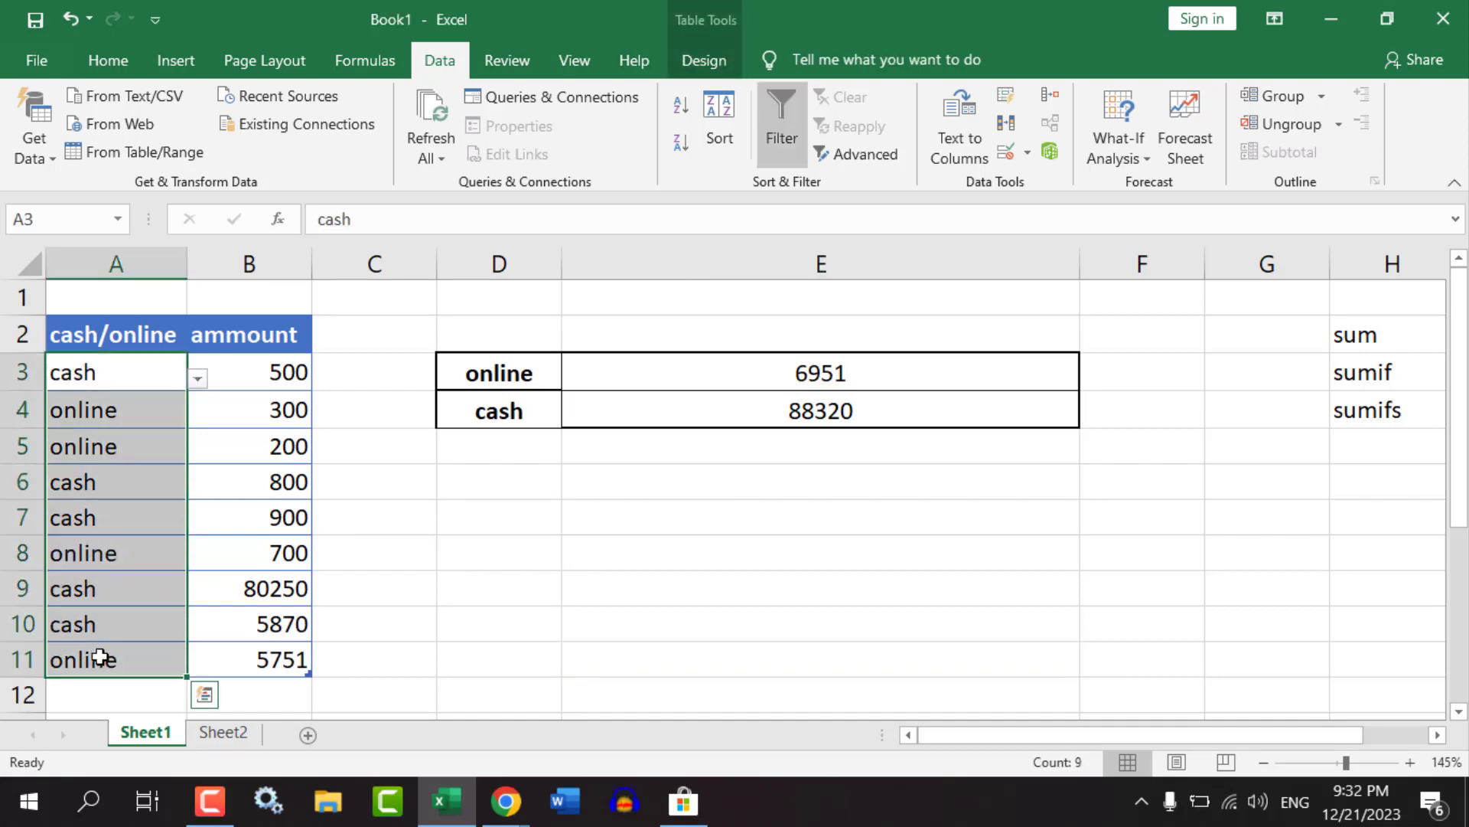
key(Delete)
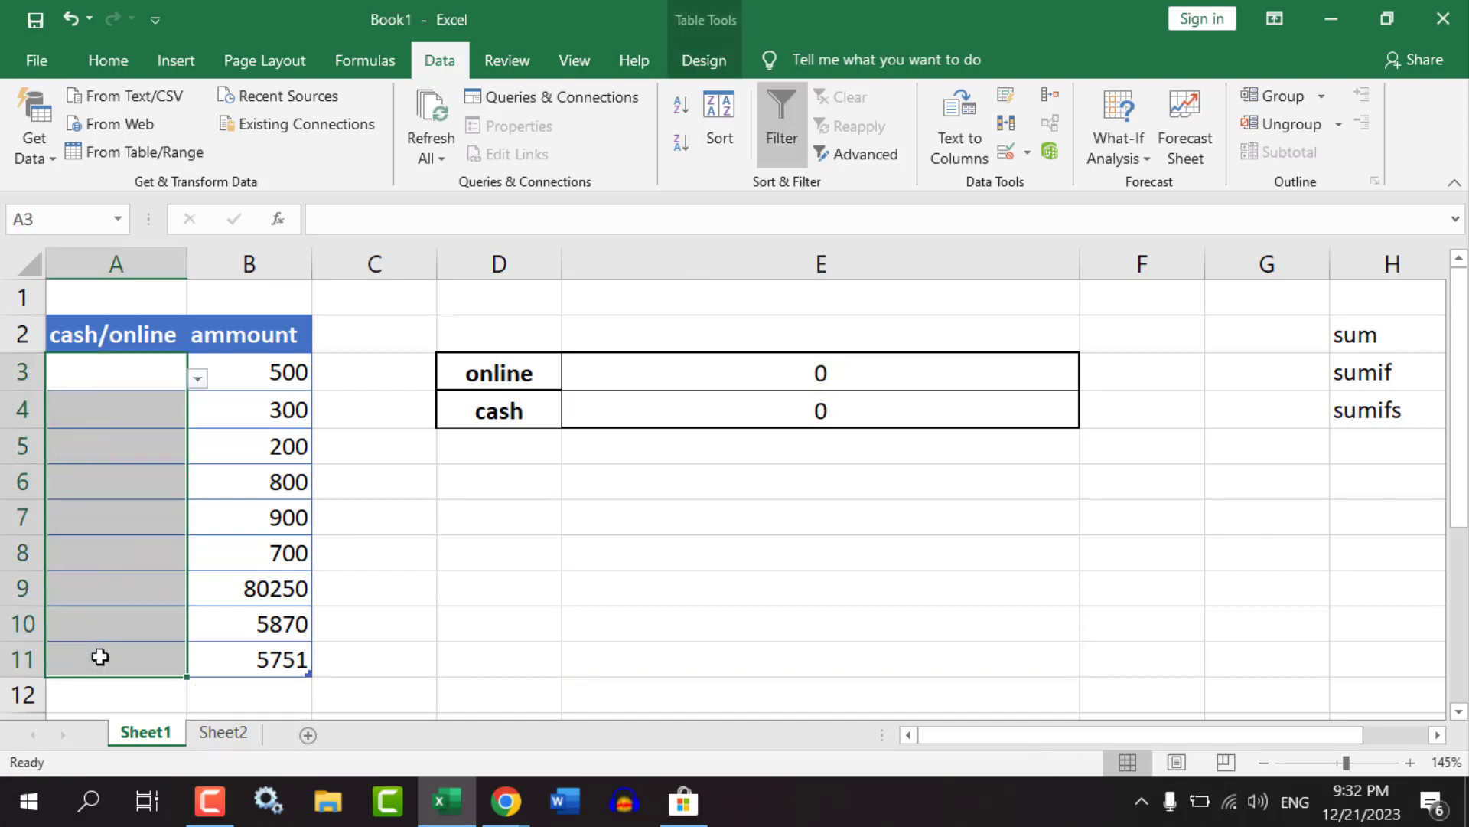
click(222, 733)
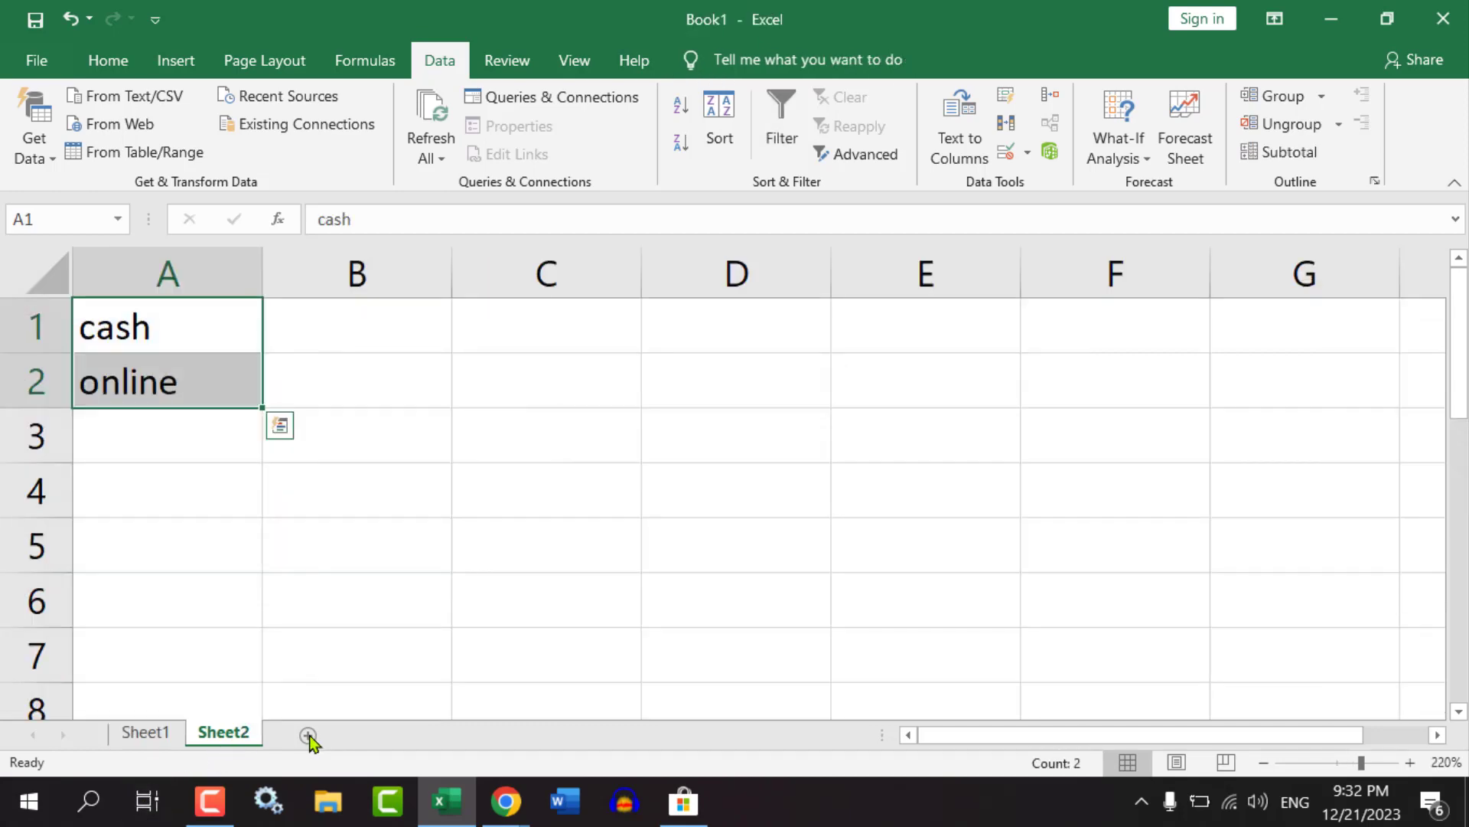
click(152, 736)
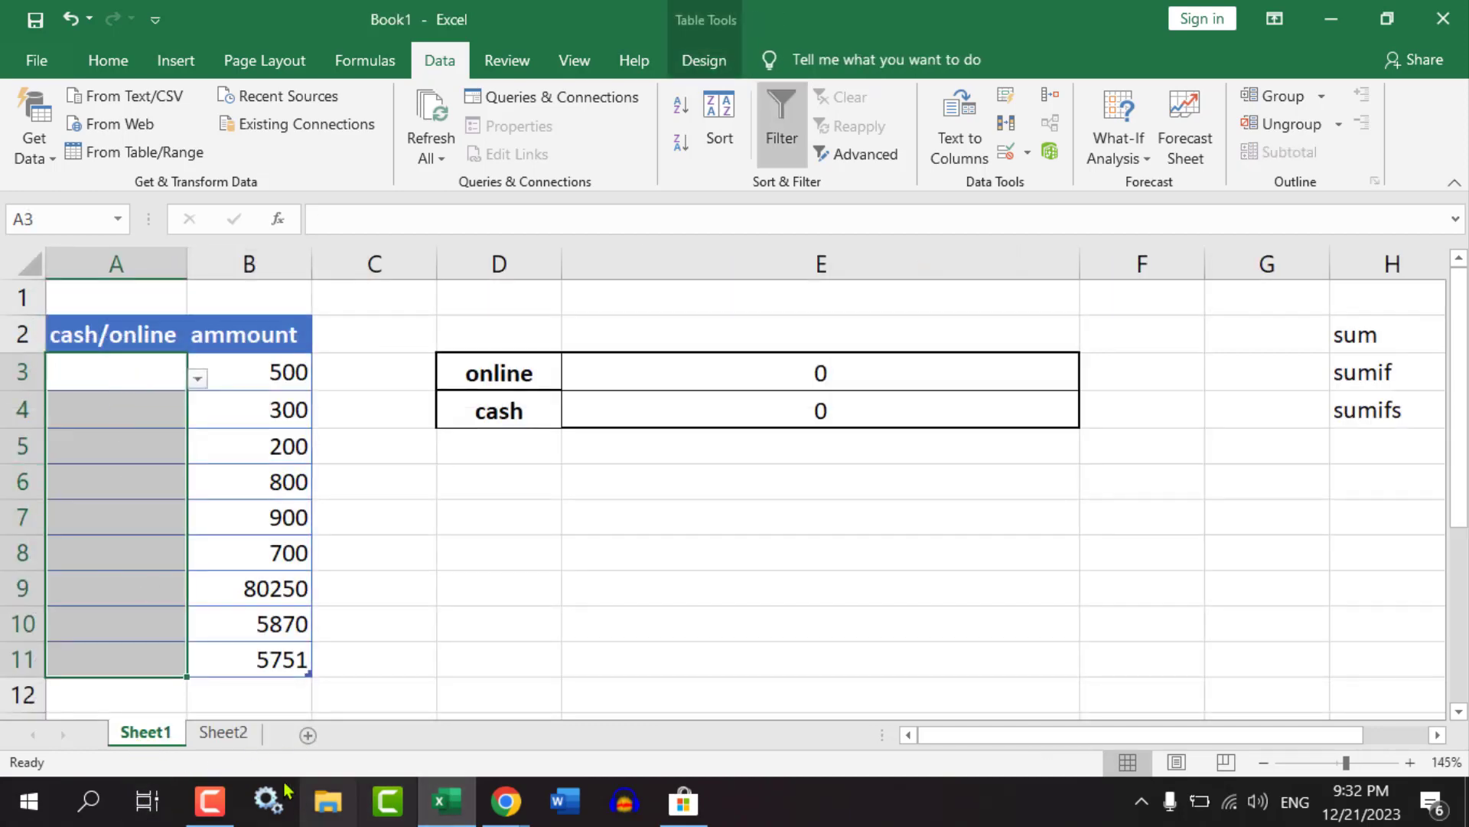
Switch Sheet2 to a right-to-left sheet layout.
click(231, 732)
click(275, 549)
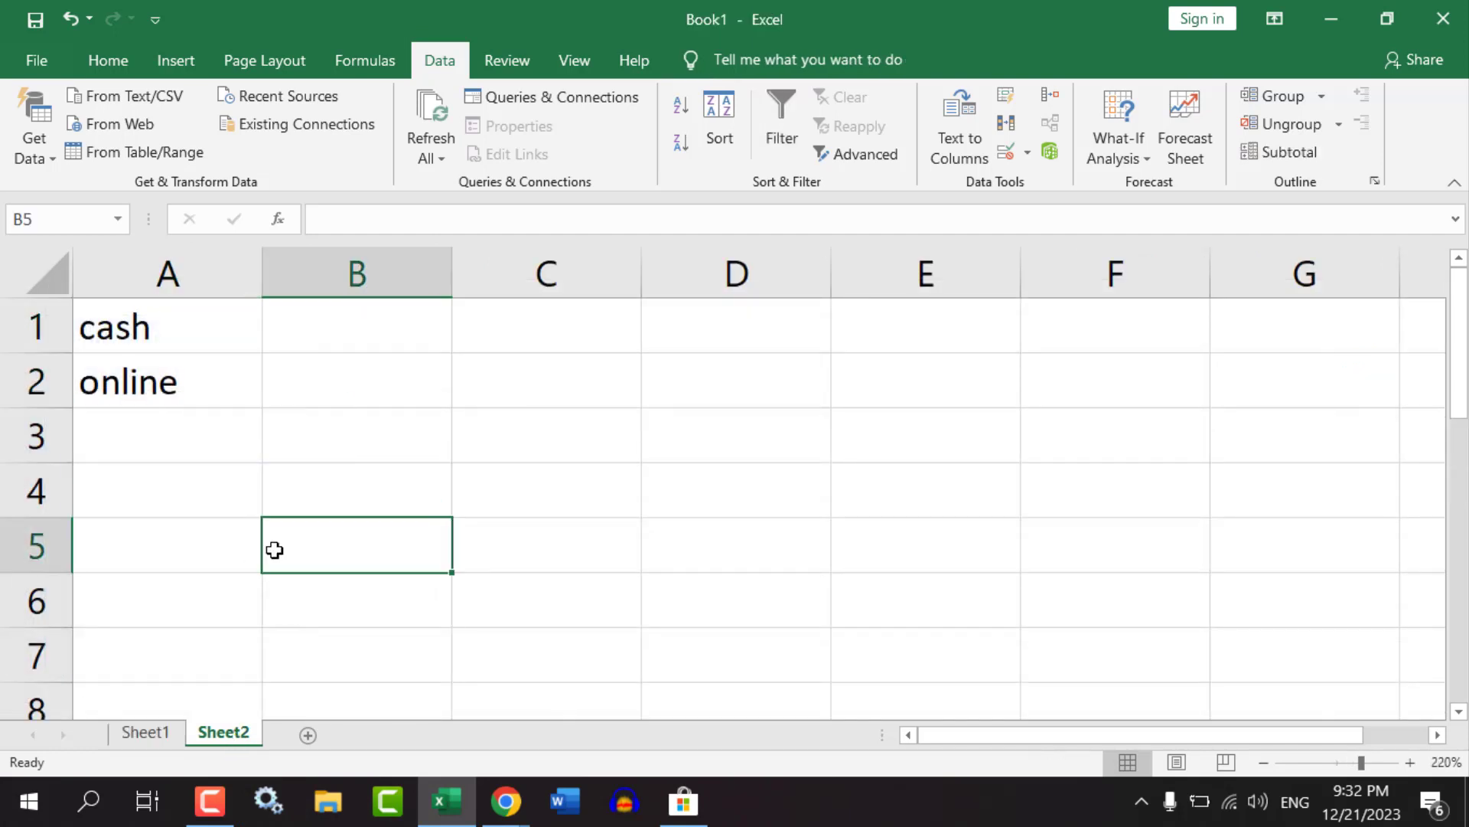
drag(132, 331, 130, 383)
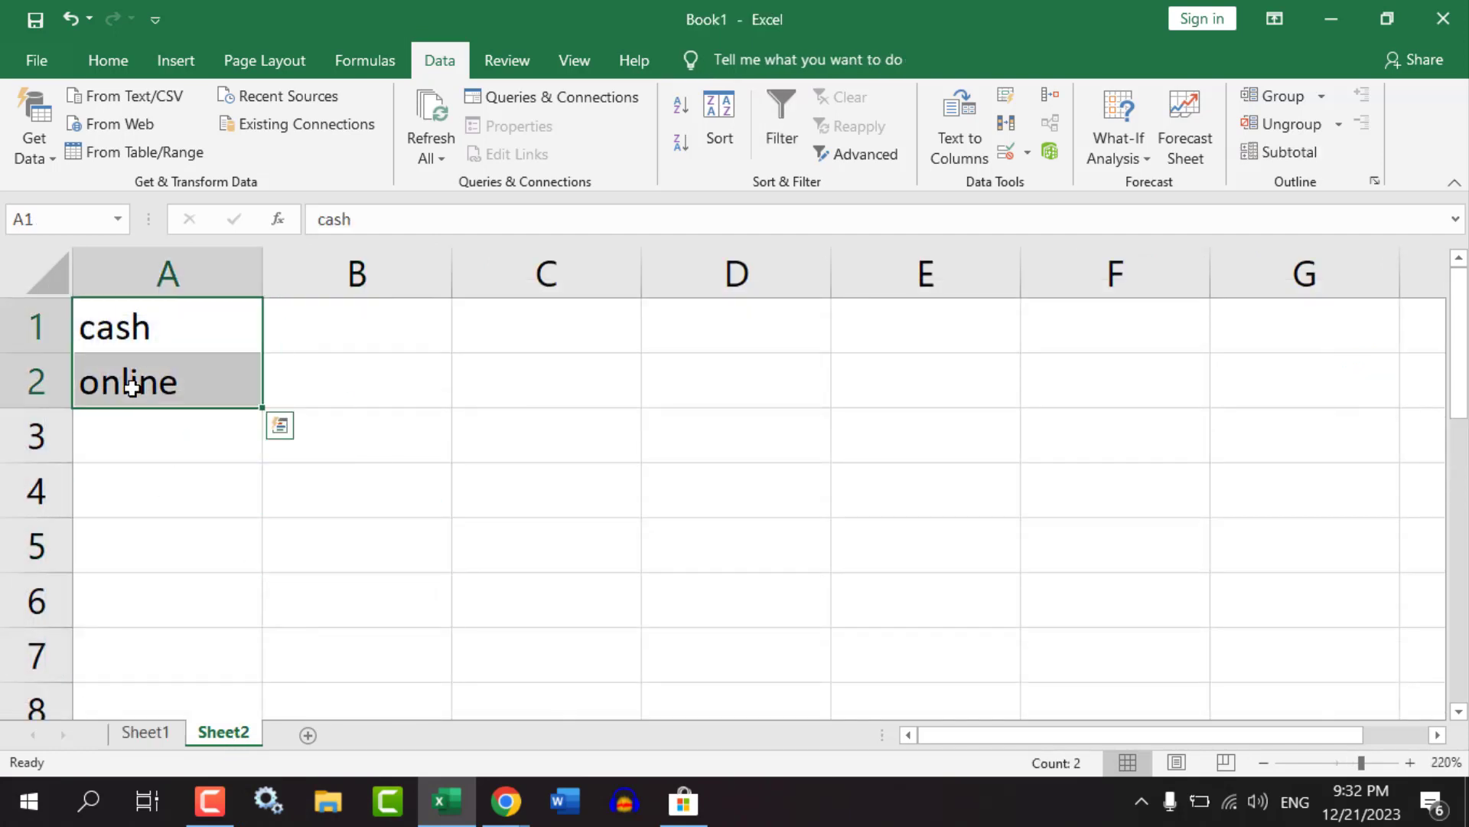
click(457, 475)
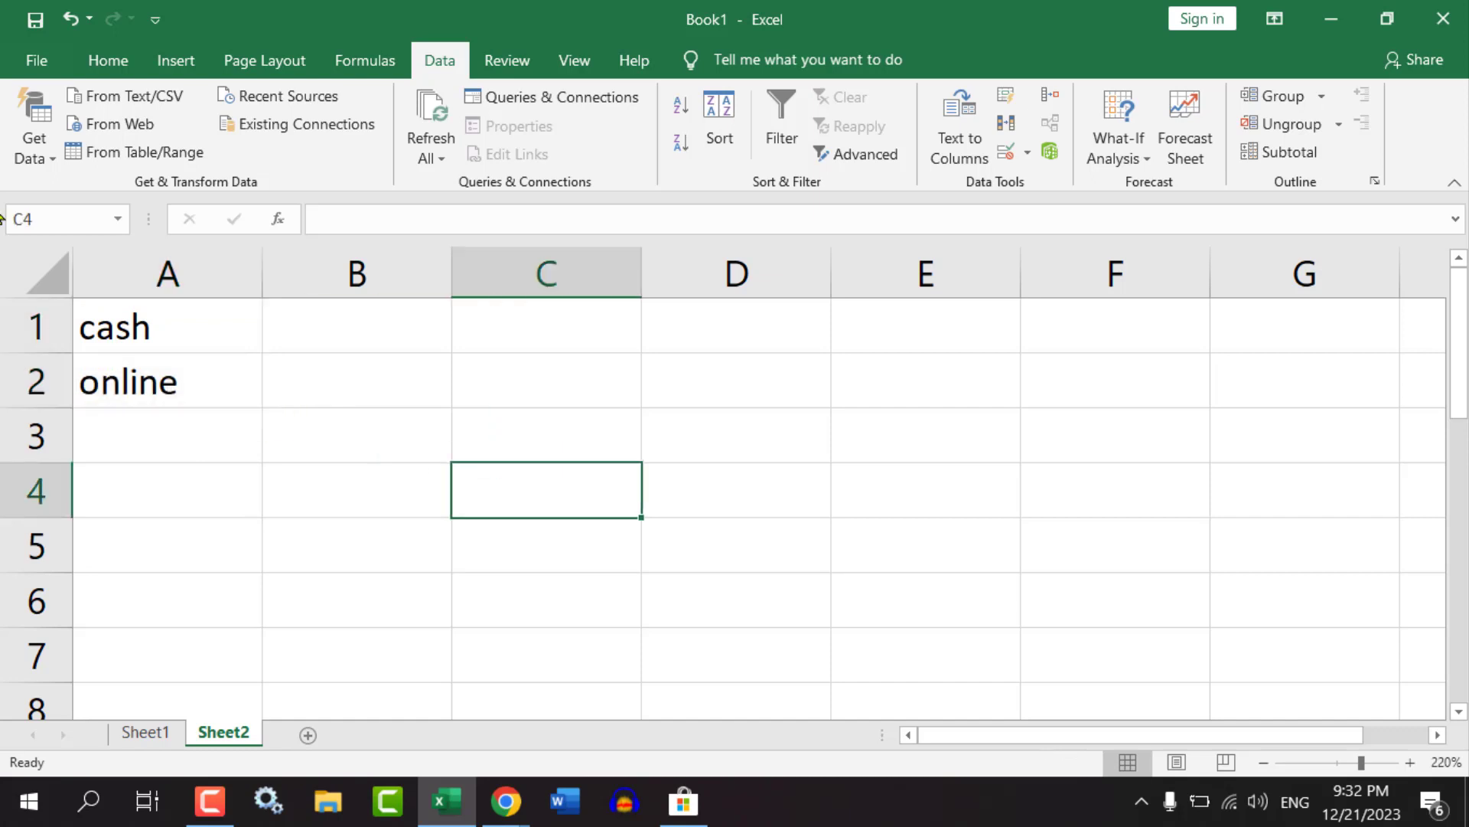
click(109, 63)
click(242, 65)
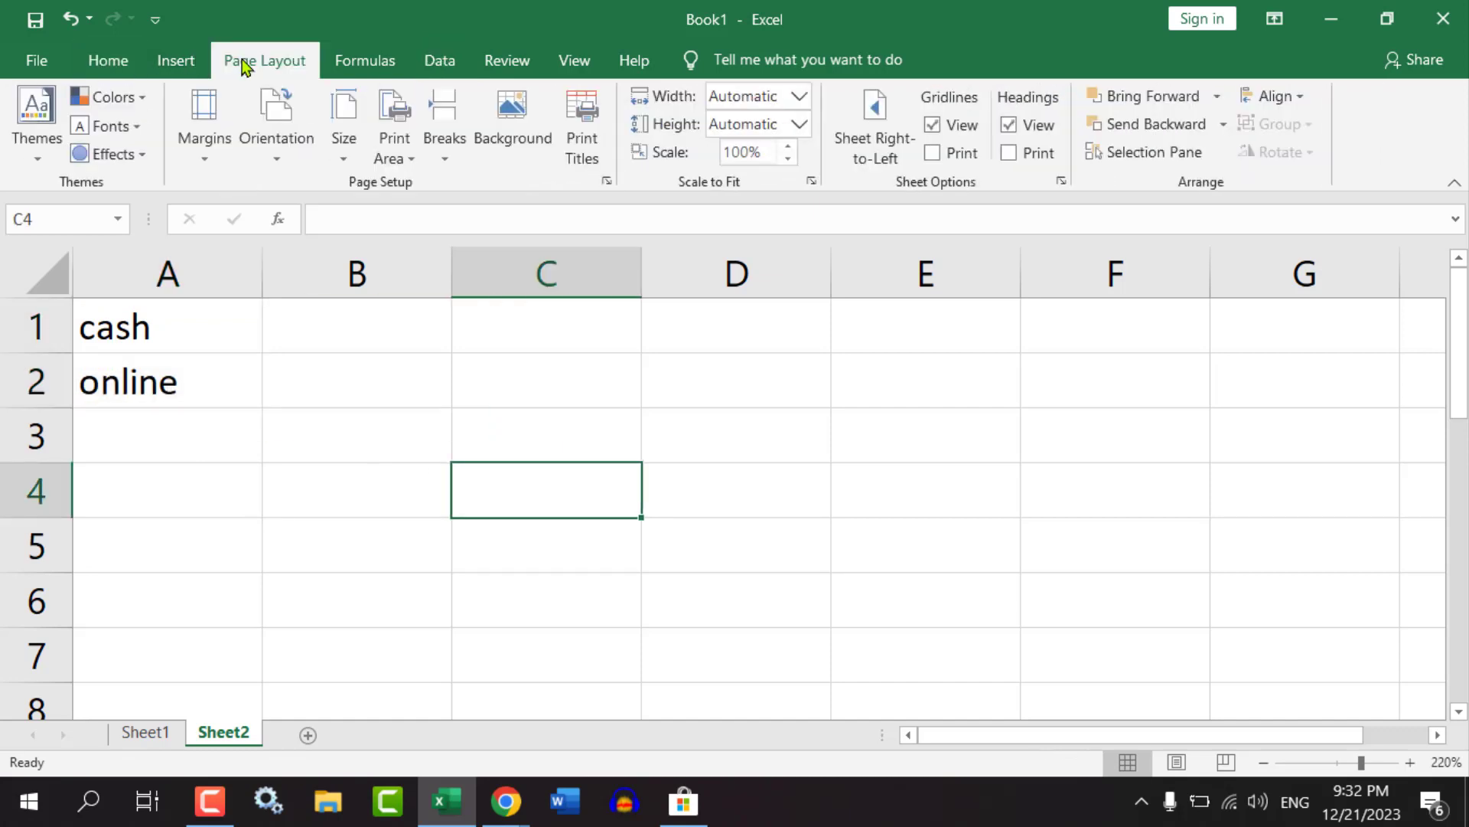
click(874, 117)
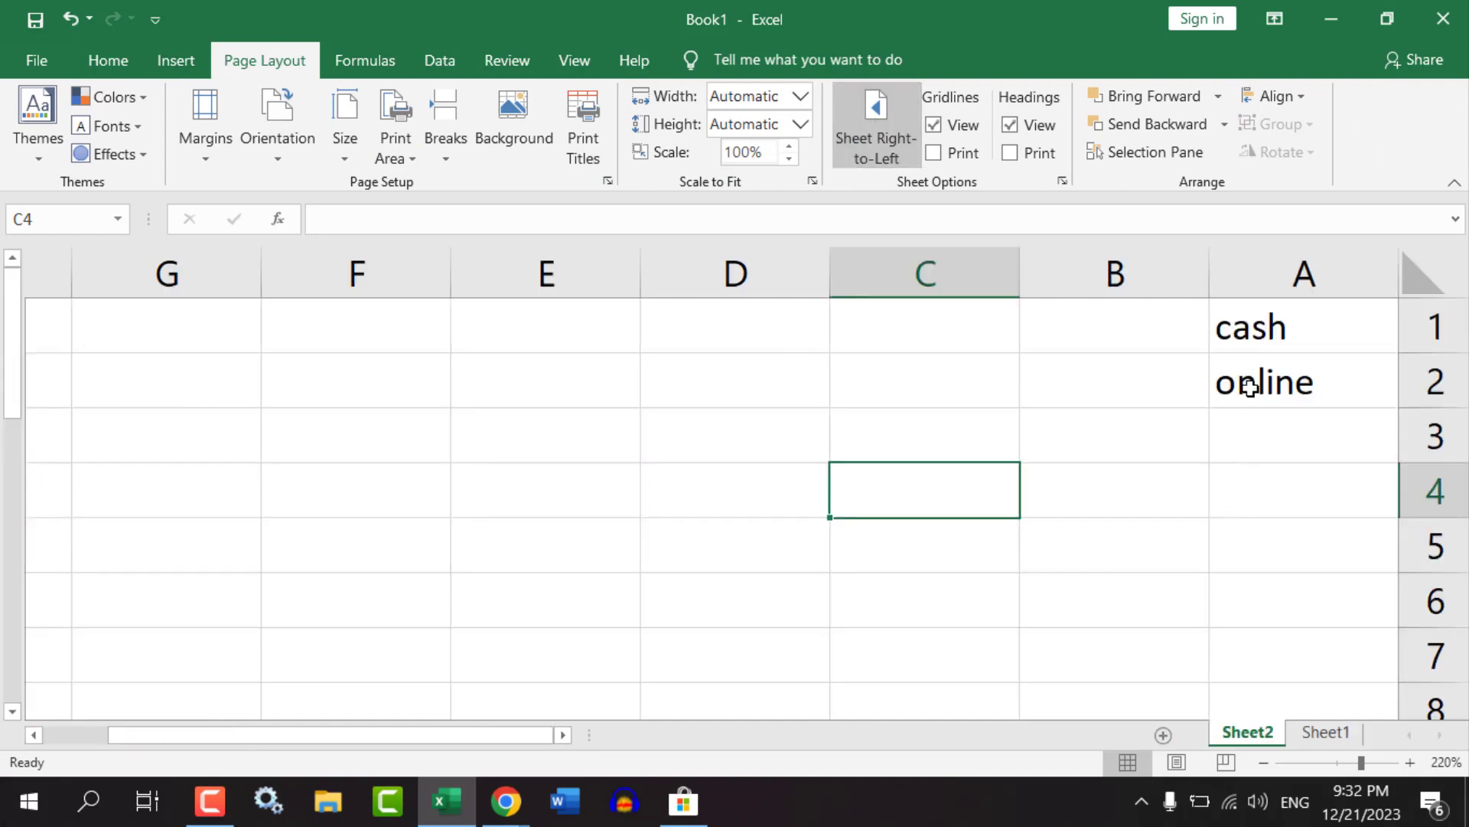
Clear the cash and online entries from cells A1 to A2 of Sheet2.
drag(1259, 340, 1262, 380)
key(Delete)
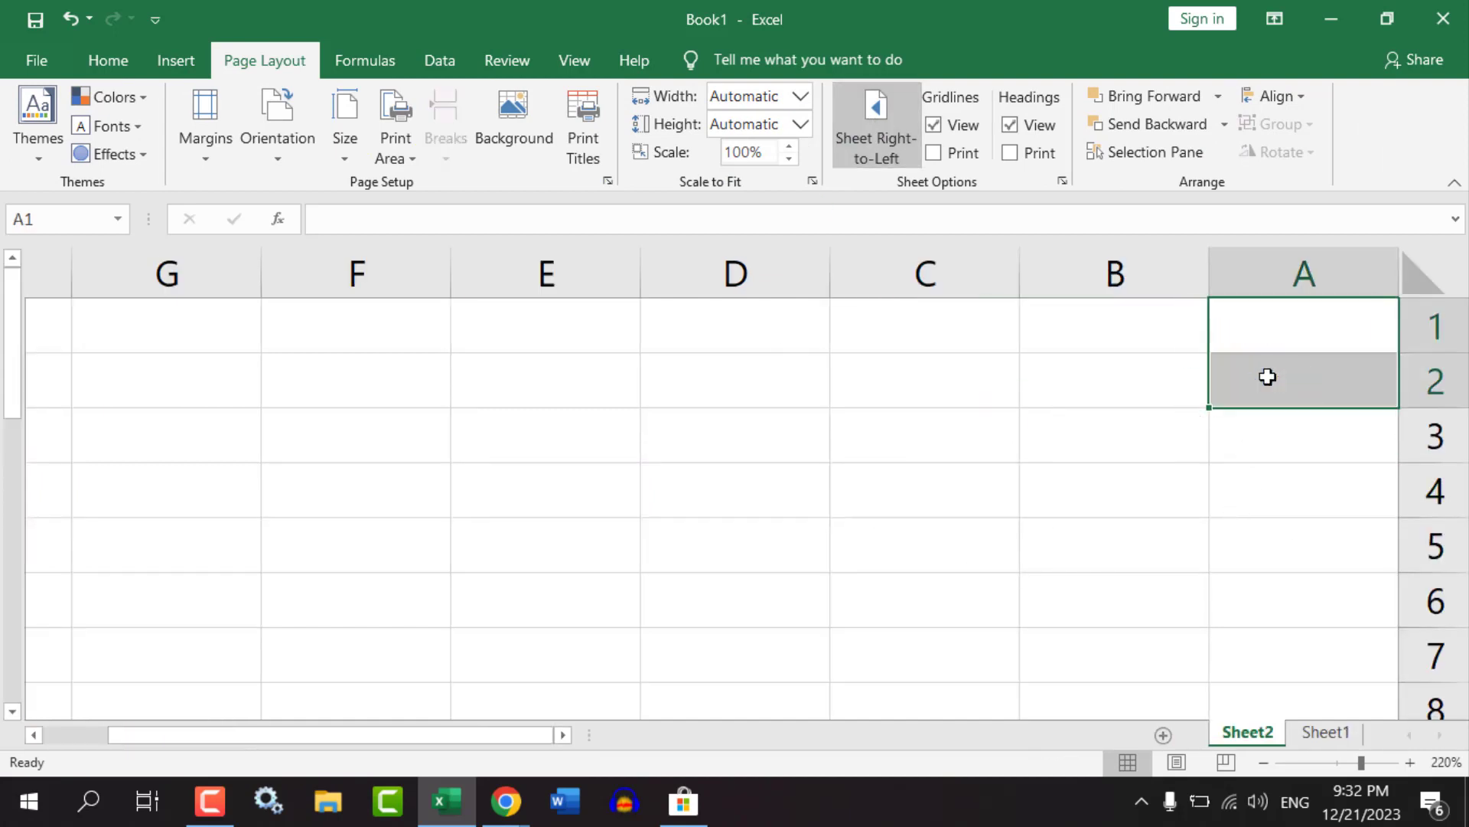
click(1259, 417)
Enter three first names in Urdu script in cells A2 to A4 of Sheet2.
click(1256, 398)
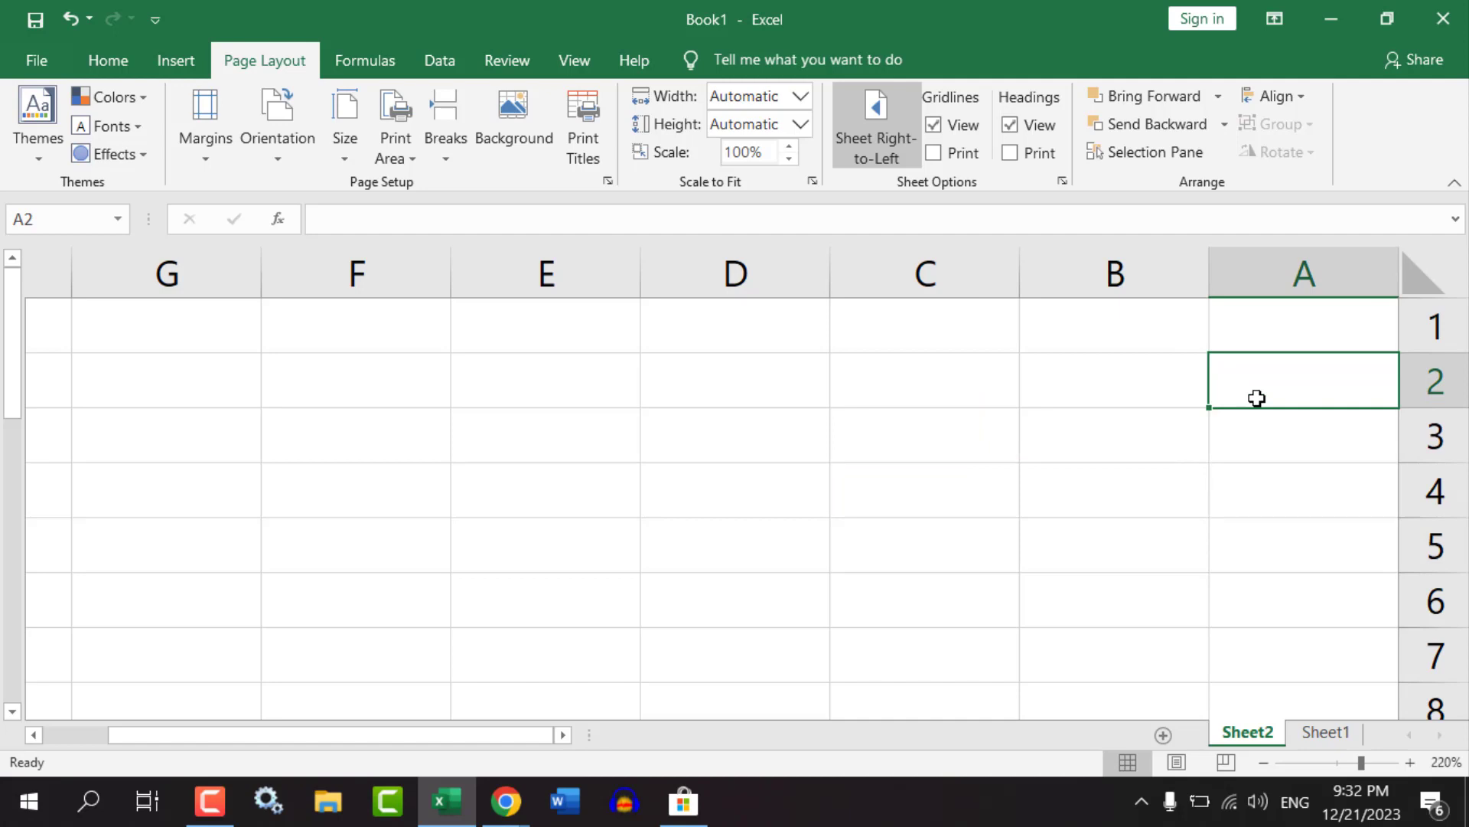
text(as)
key(BackSpace)
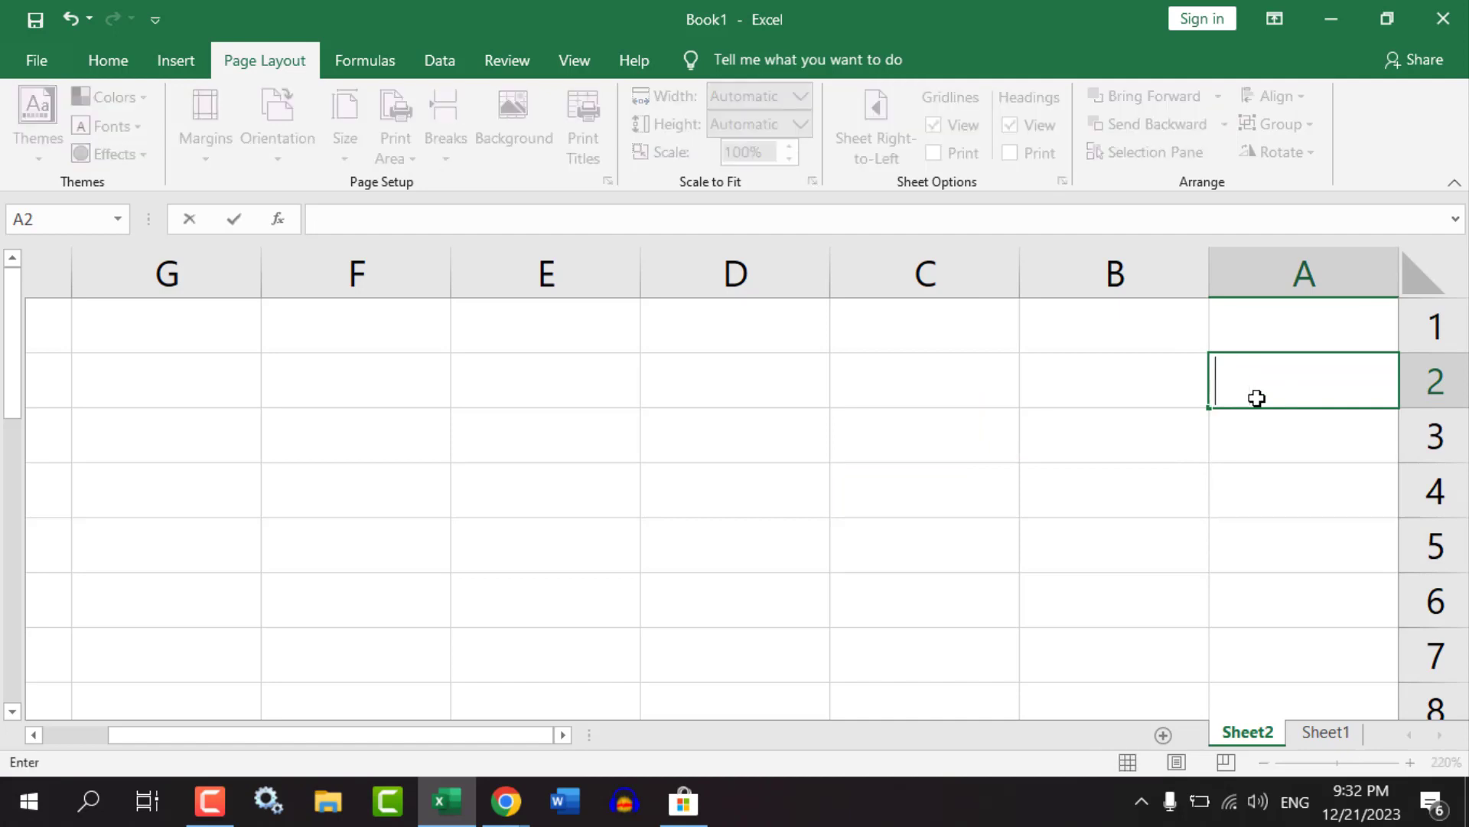
text(اسلم)
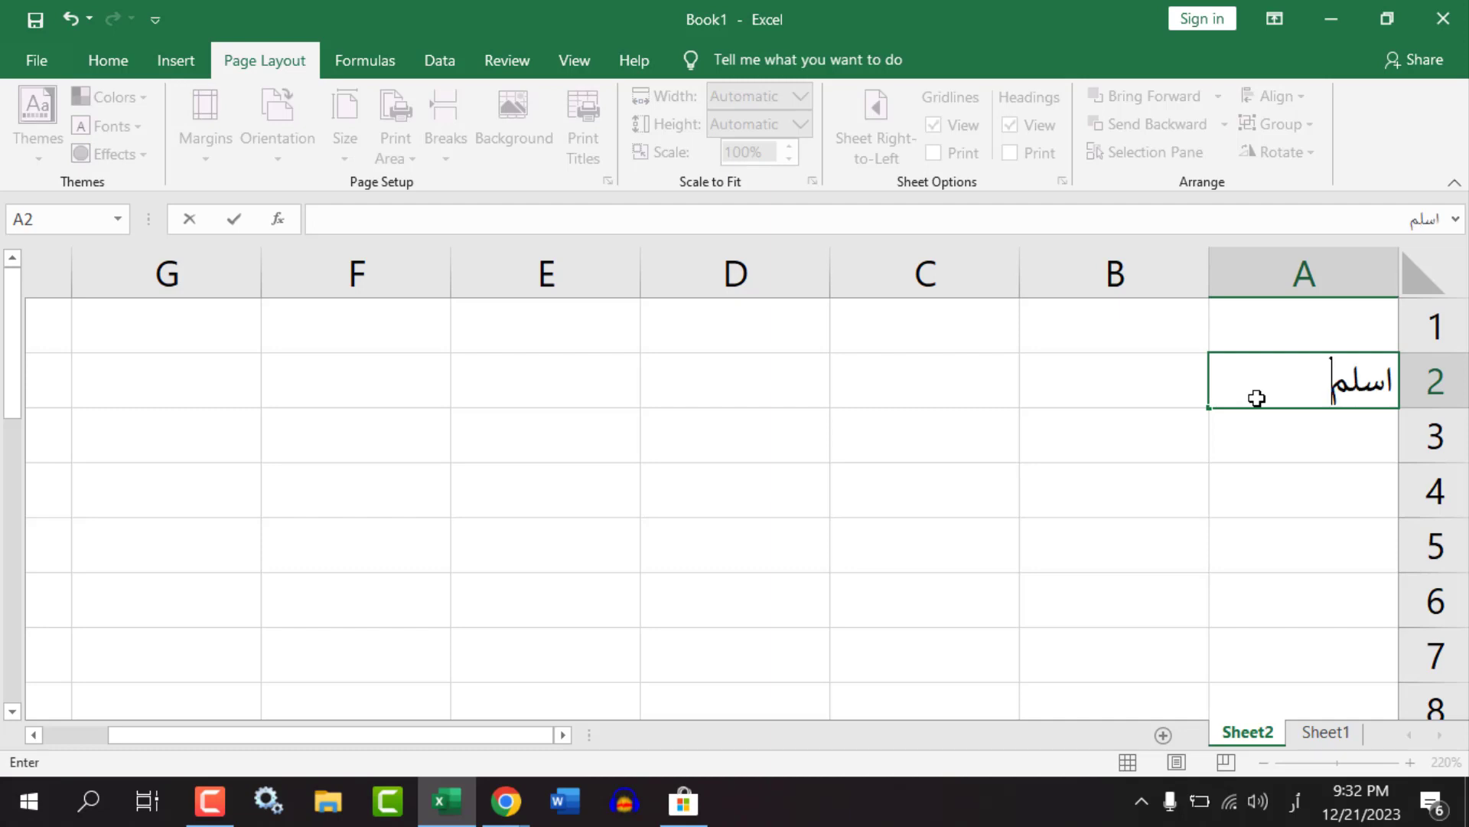
key(Return)
text(احمدن)
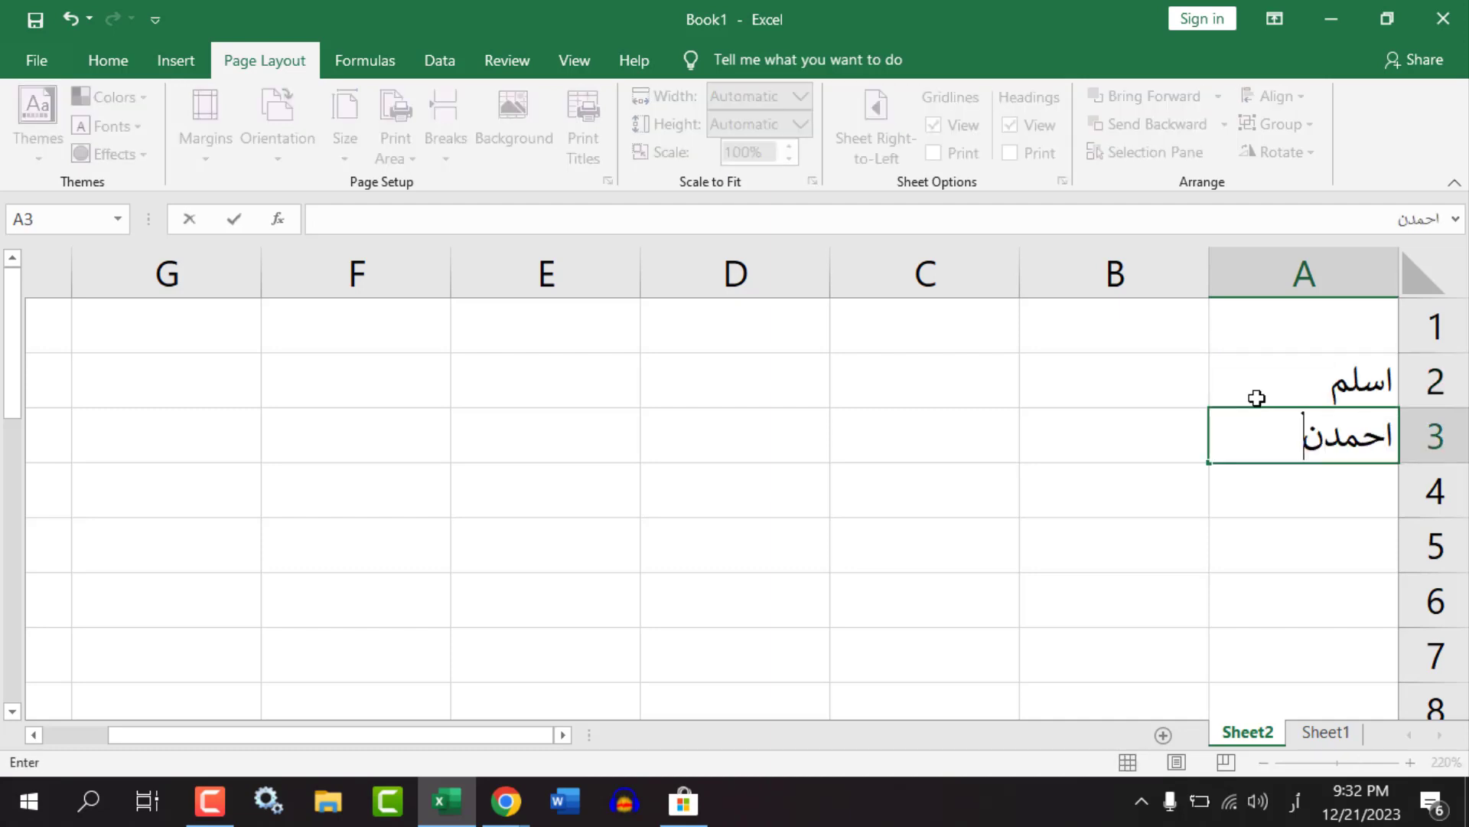
key(BackSpace)
key(Return)
text(فرقان)
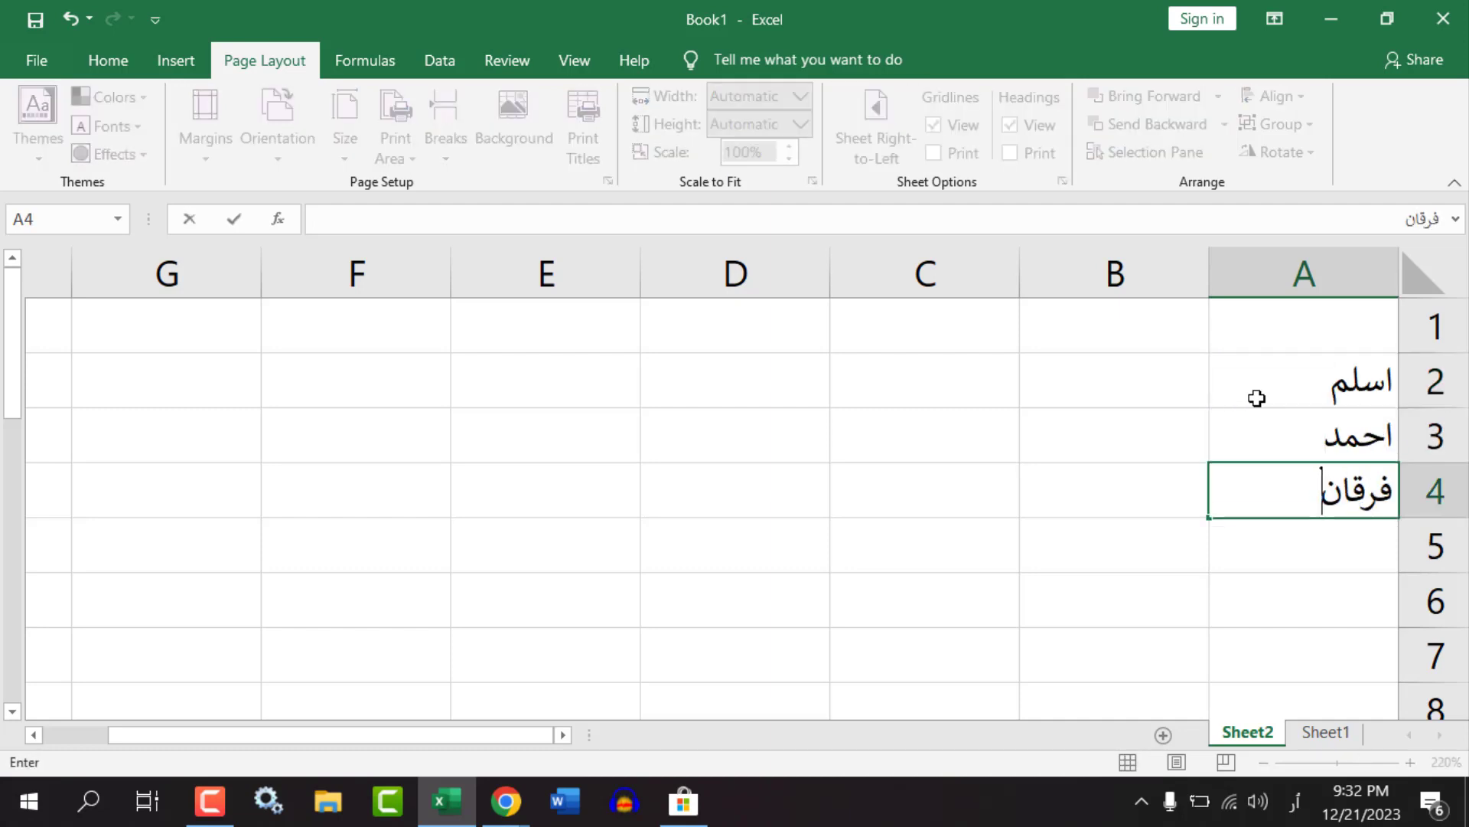
key(Return)
Add two more first names in Urdu script in cells A5 and A6.
text(ر)
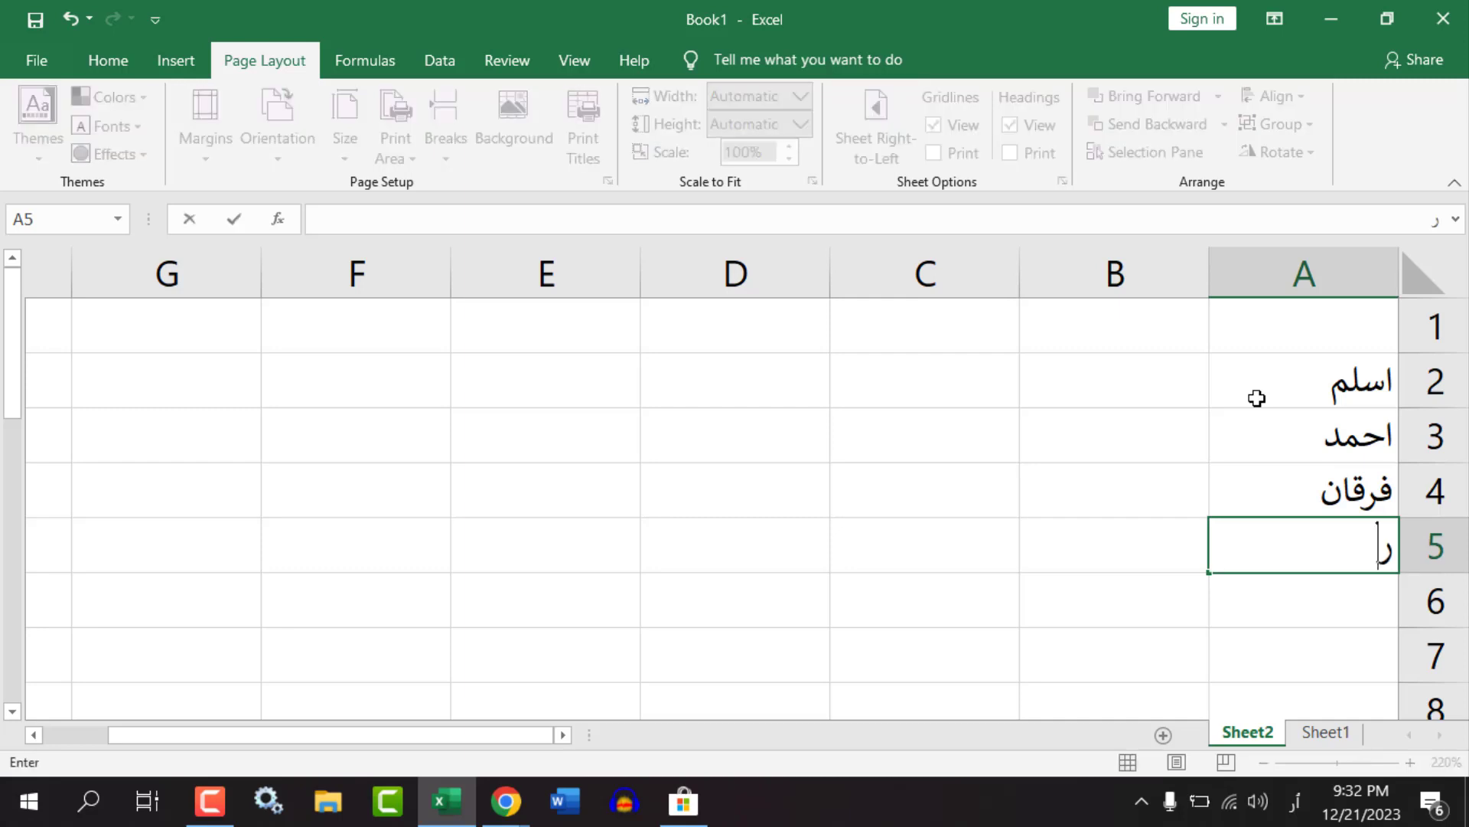
text(عبدالرهما)
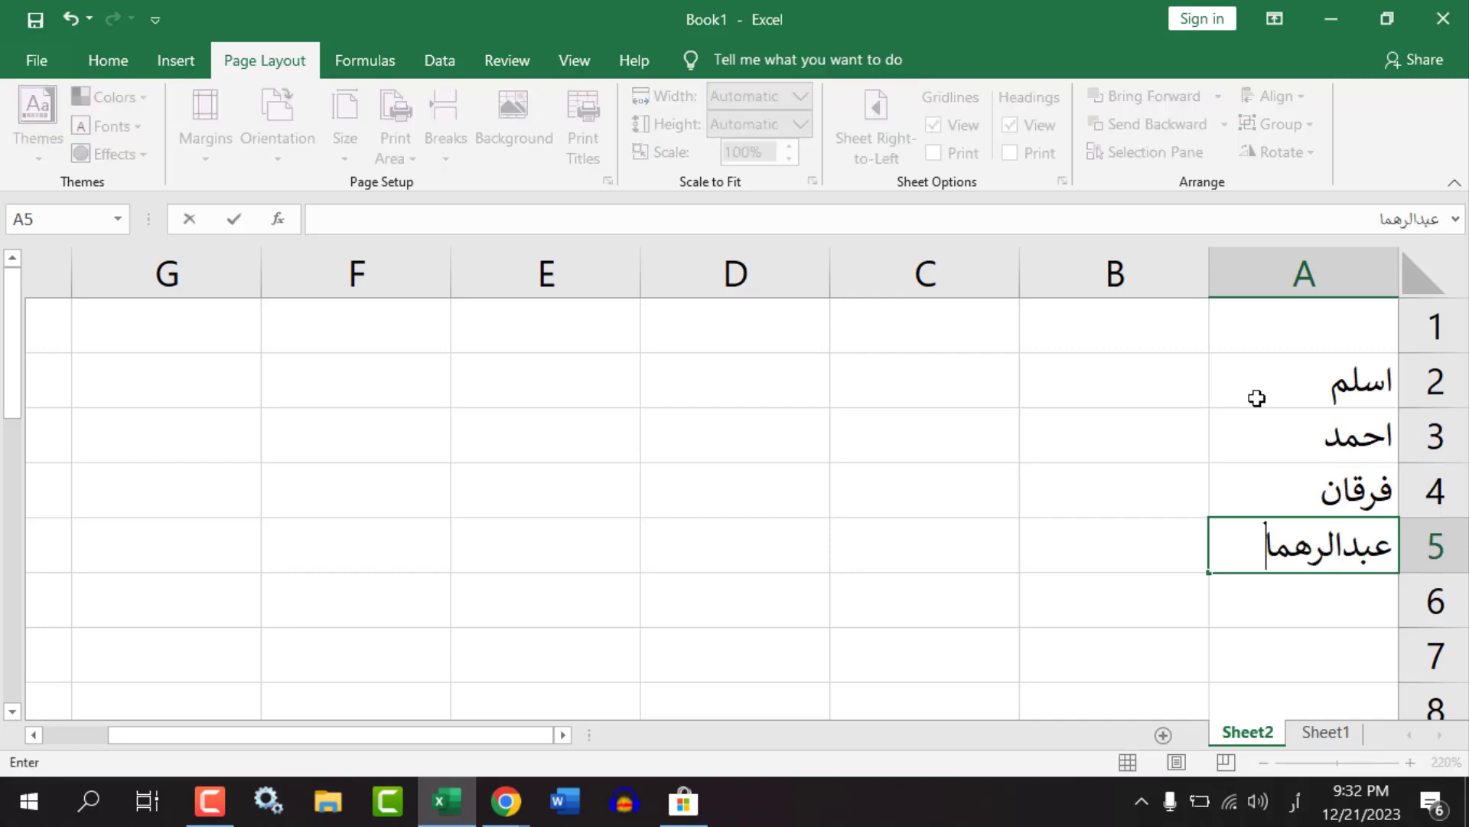
key(BackSpace)
key(BackSpace)
key(BackSpace)
text(حمان)
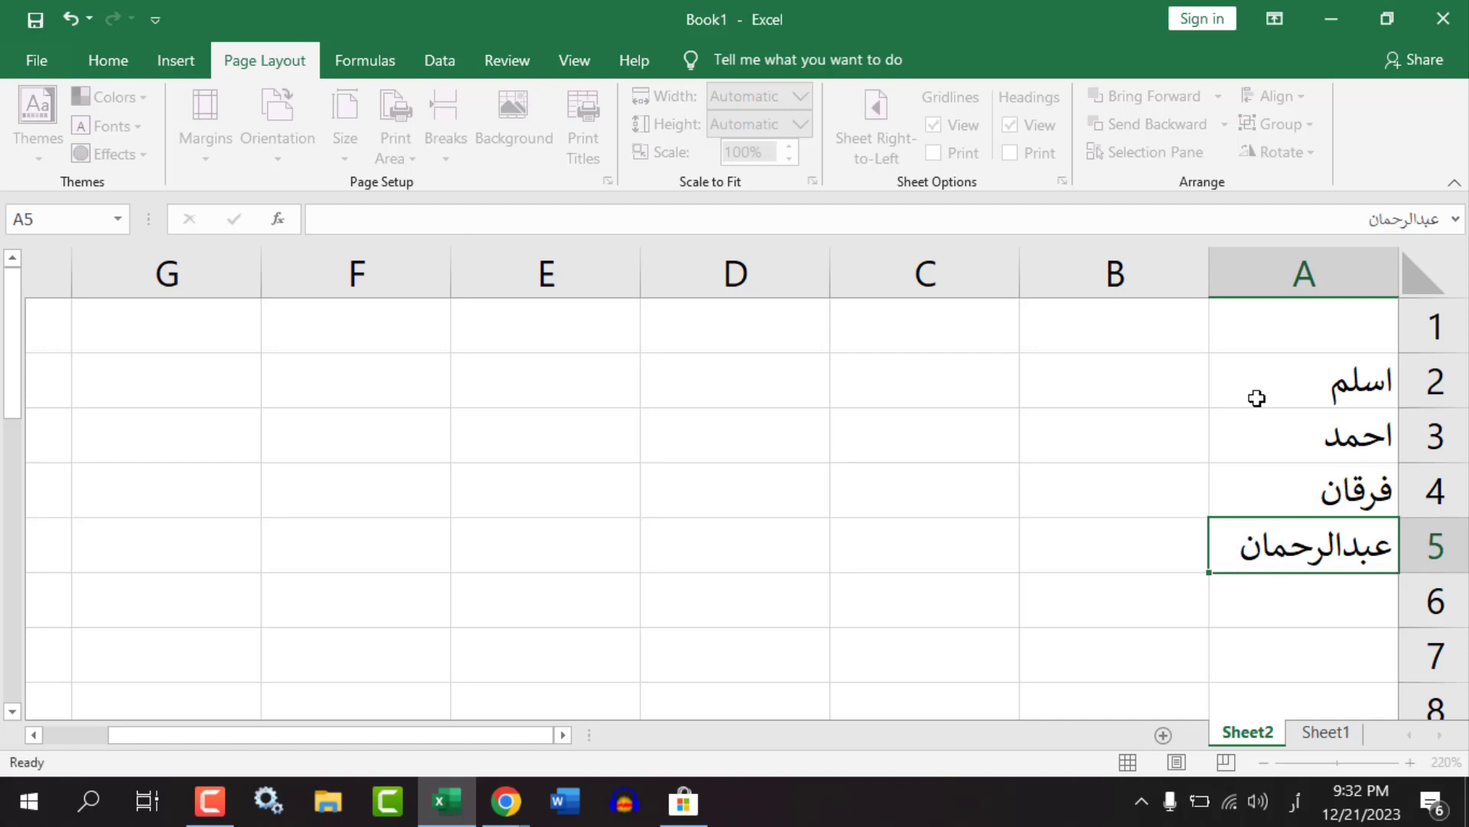
key(Return)
text(عنايت)
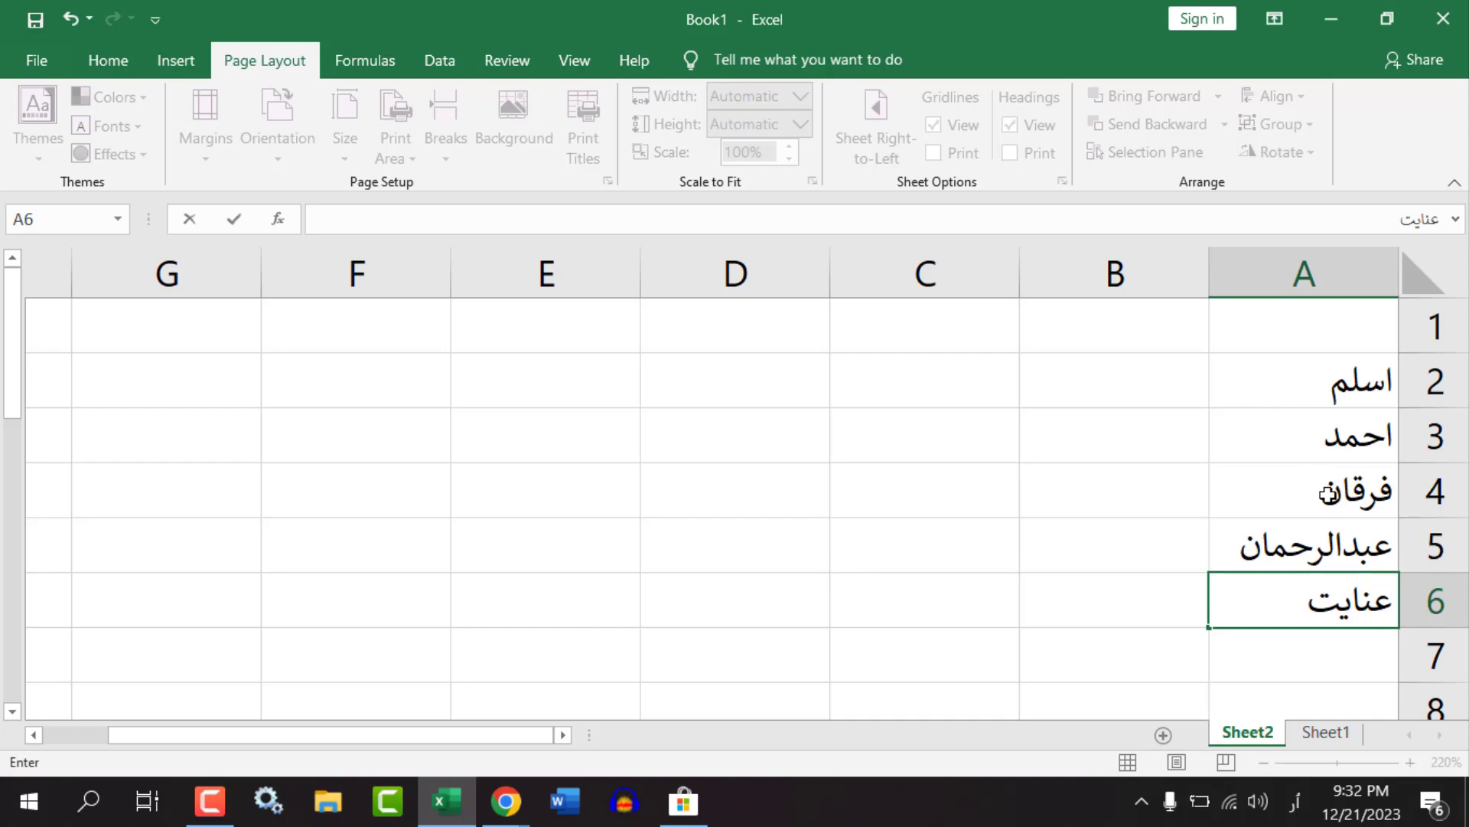
drag(1328, 496, 1324, 601)
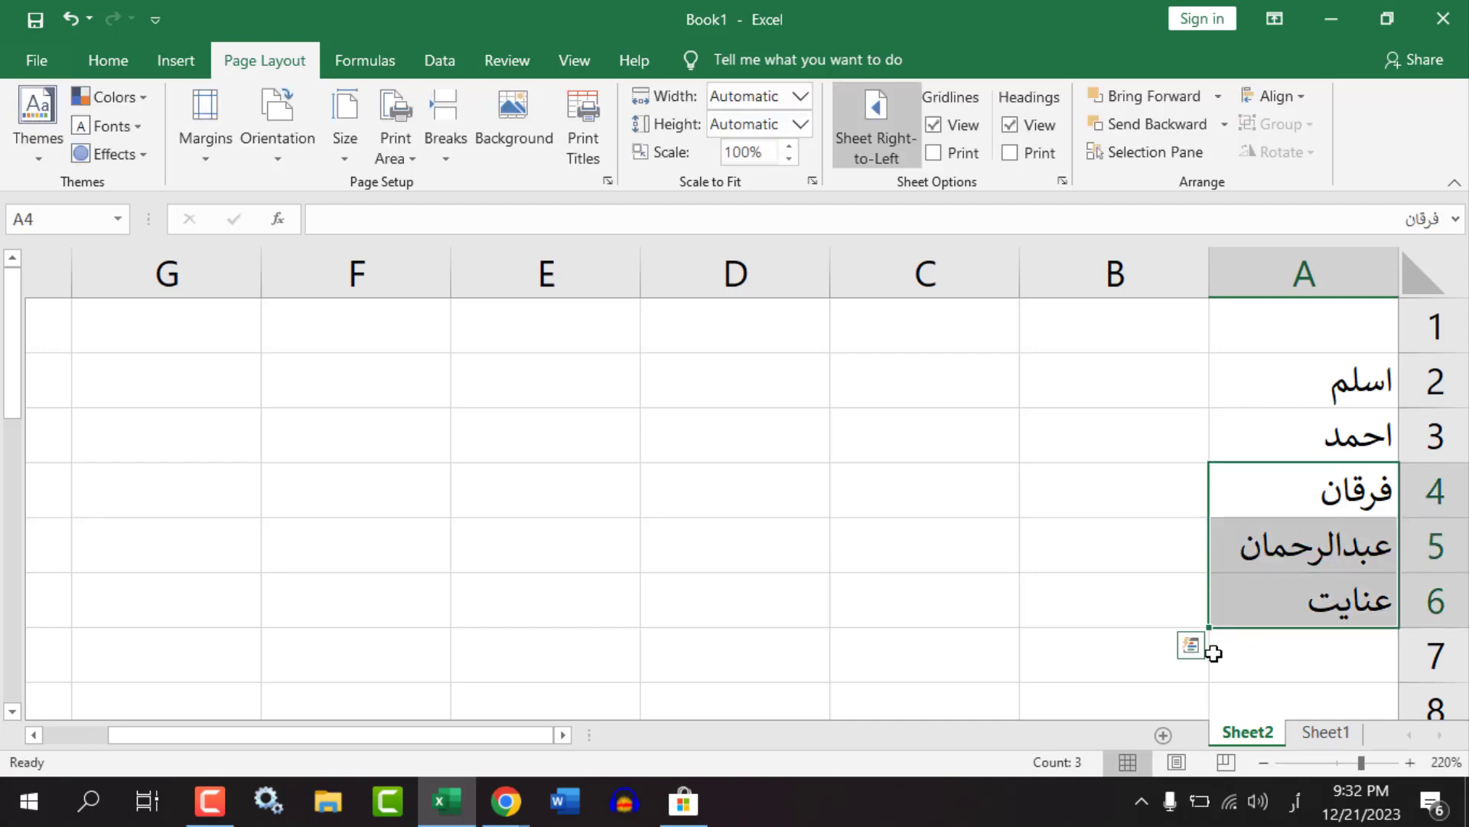
Extend the list of Urdu names in column A of Sheet2 down to row 17 by repeating the existing names.
mouse_move(1209, 629)
mouse_down()
mouse_move(1219, 712)
mouse_move(1217, 650)
mouse_move(1204, 648)
mouse_up()
scroll(1203, 648, up, 1)
drag(1325, 331, 1190, 678)
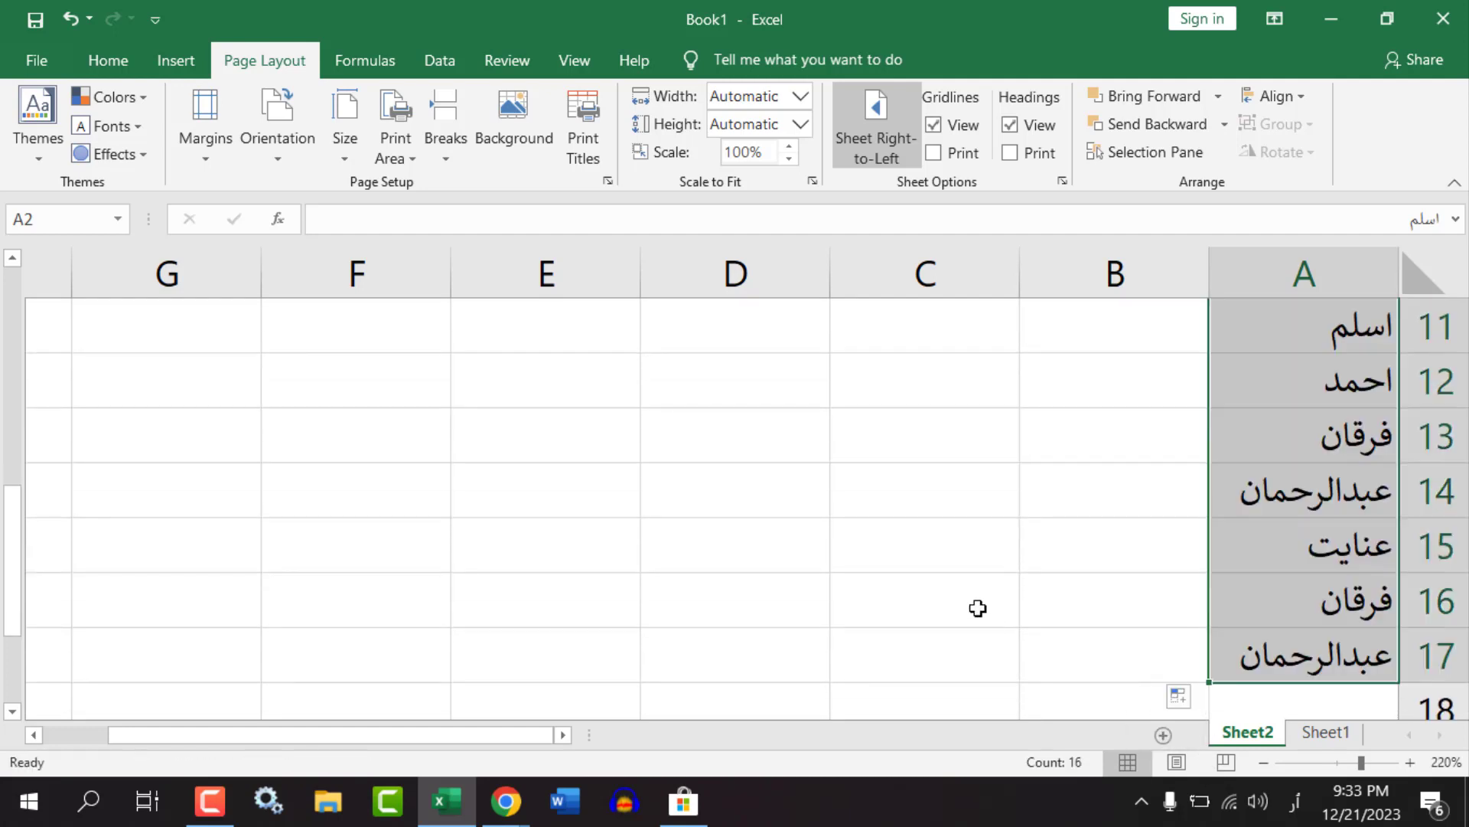
scroll(1053, 592, up, 4)
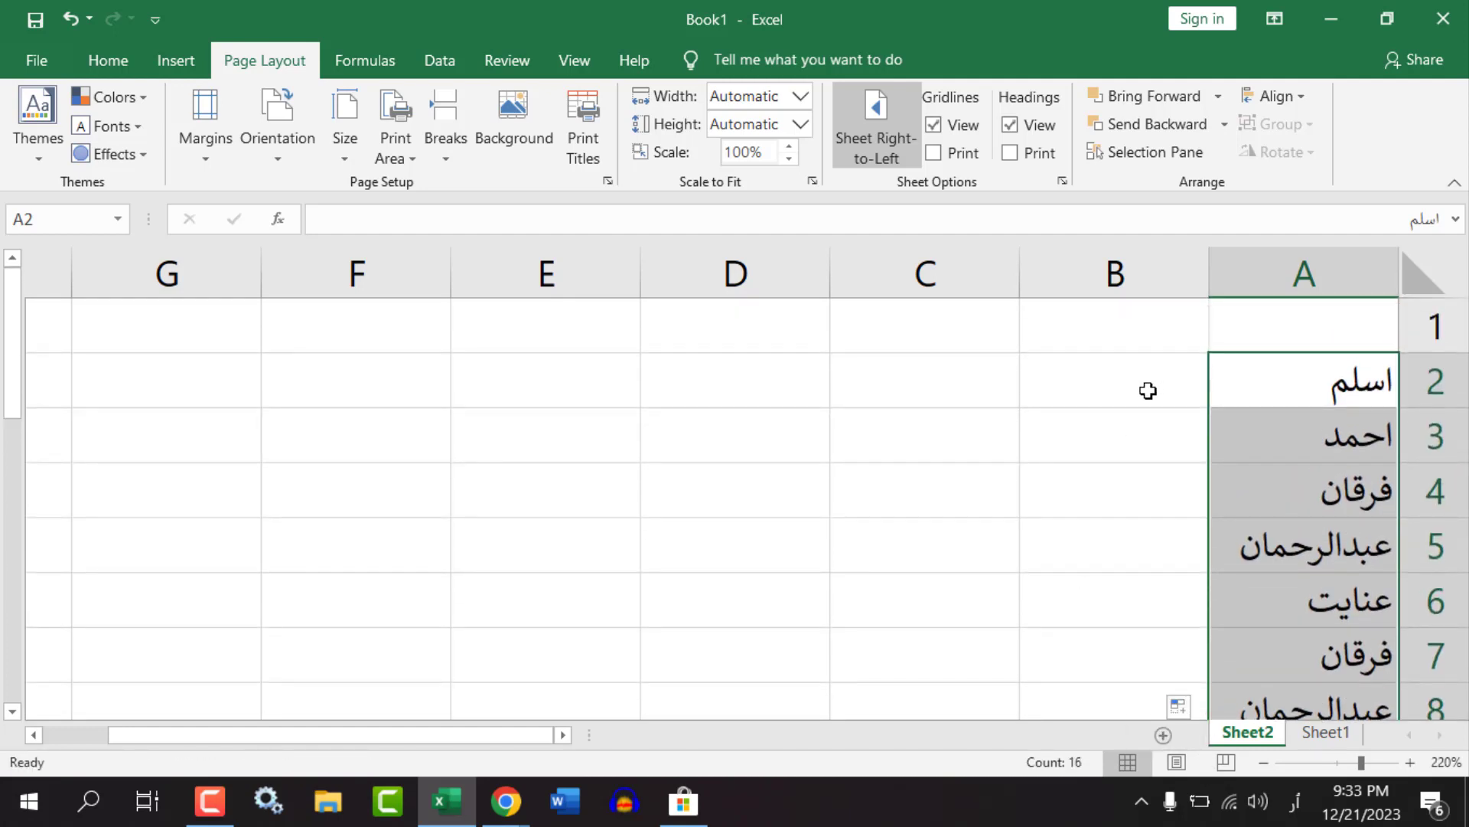
Enter the amounts 4578, 5487, 658, 25 and 21 beside the names in cells B2 to B6.
click(1148, 391)
text(4578)
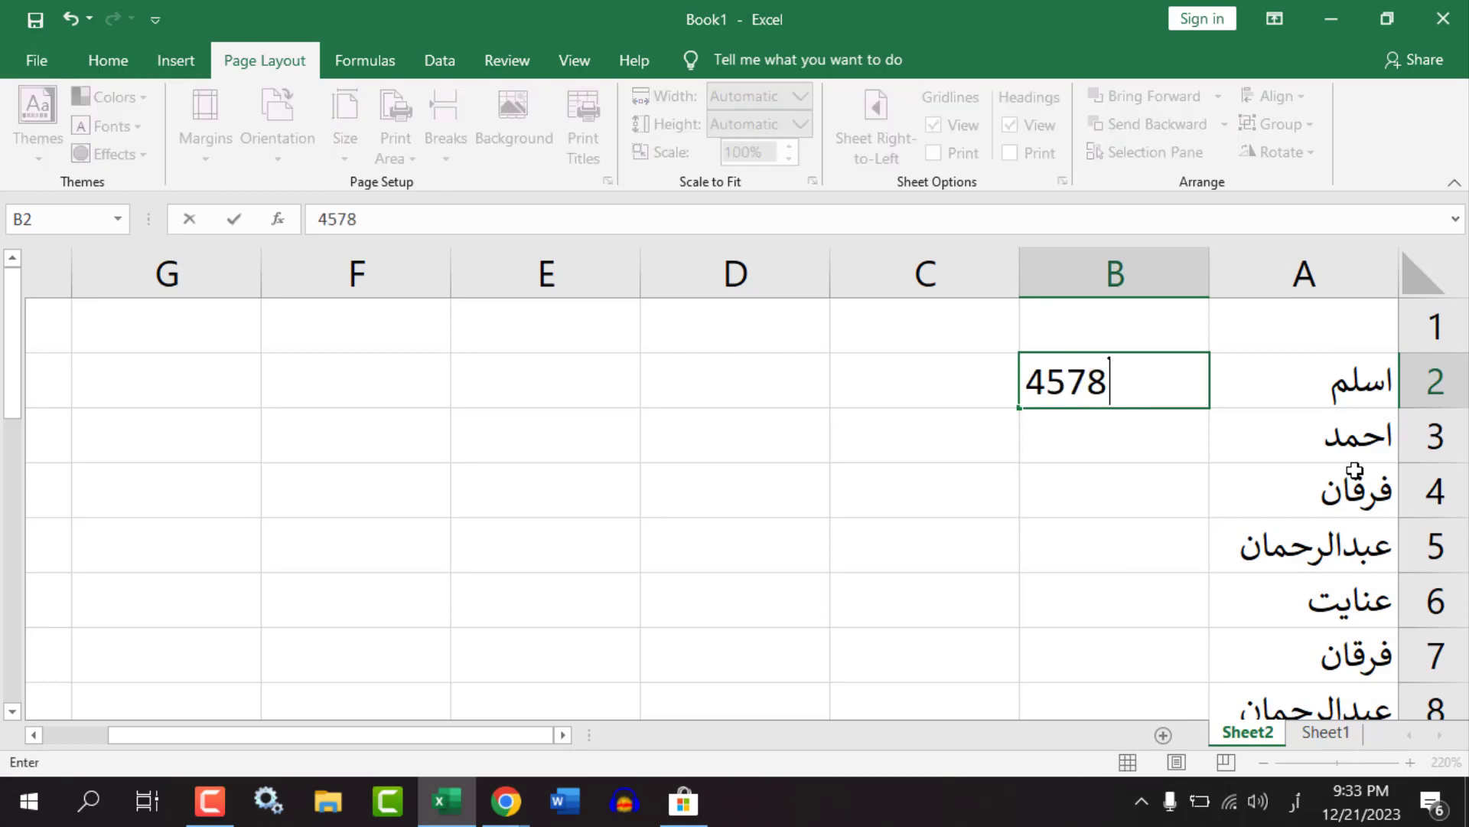
key(Return)
text(5487)
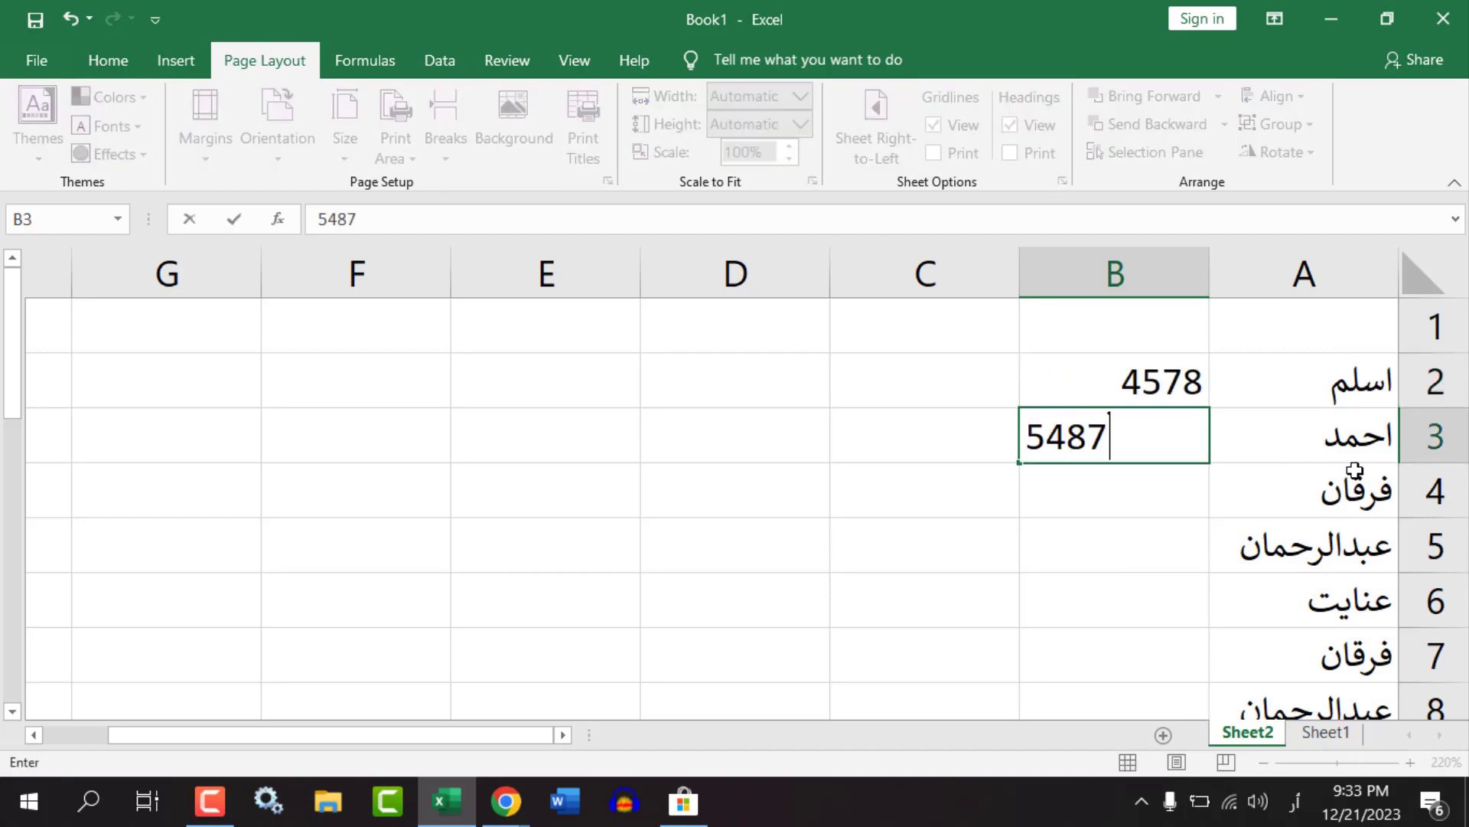
key(Return)
text(658)
key(Return)
text(25)
key(Return)
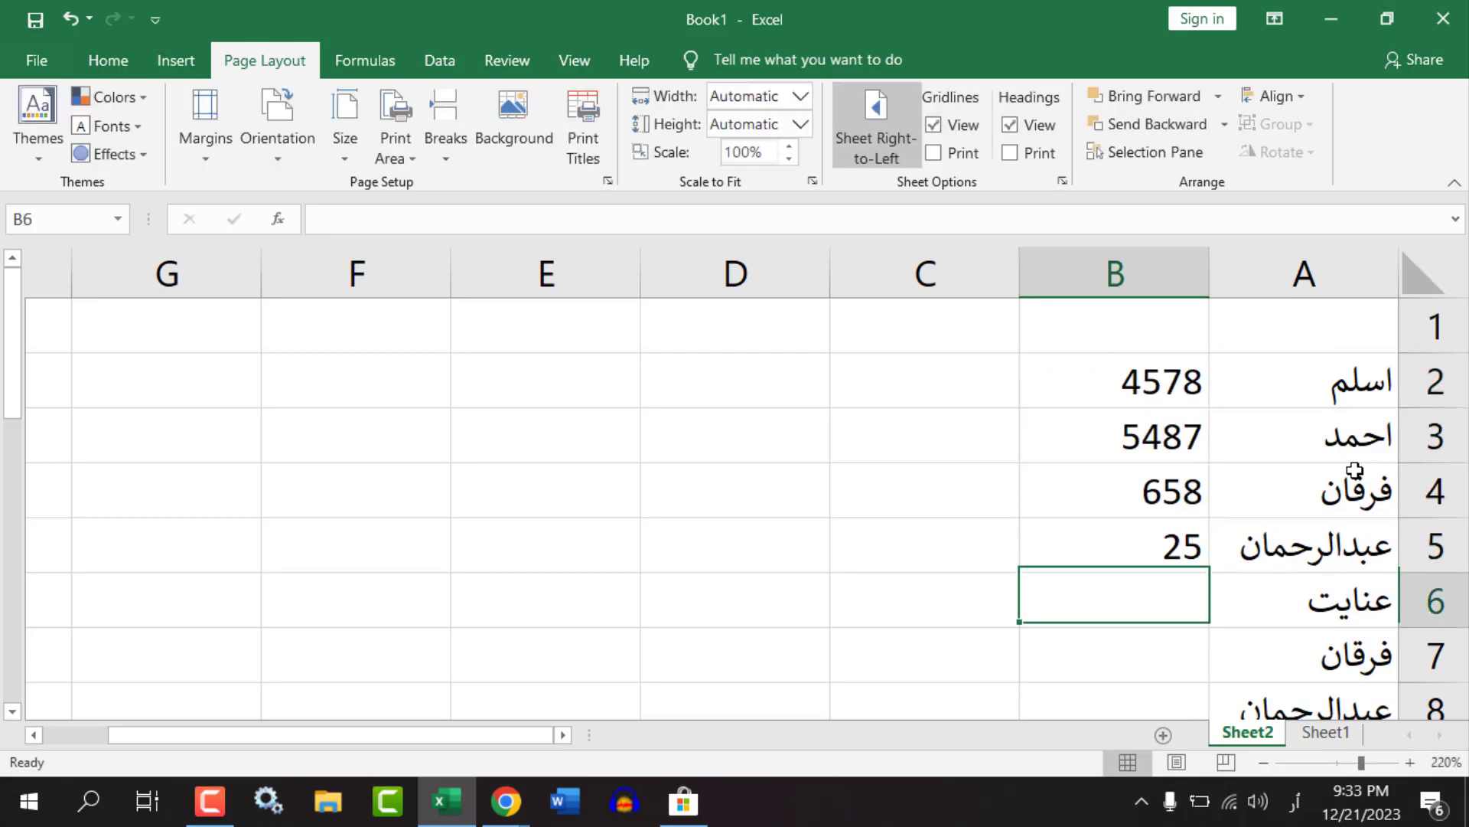
text(21)
key(Return)
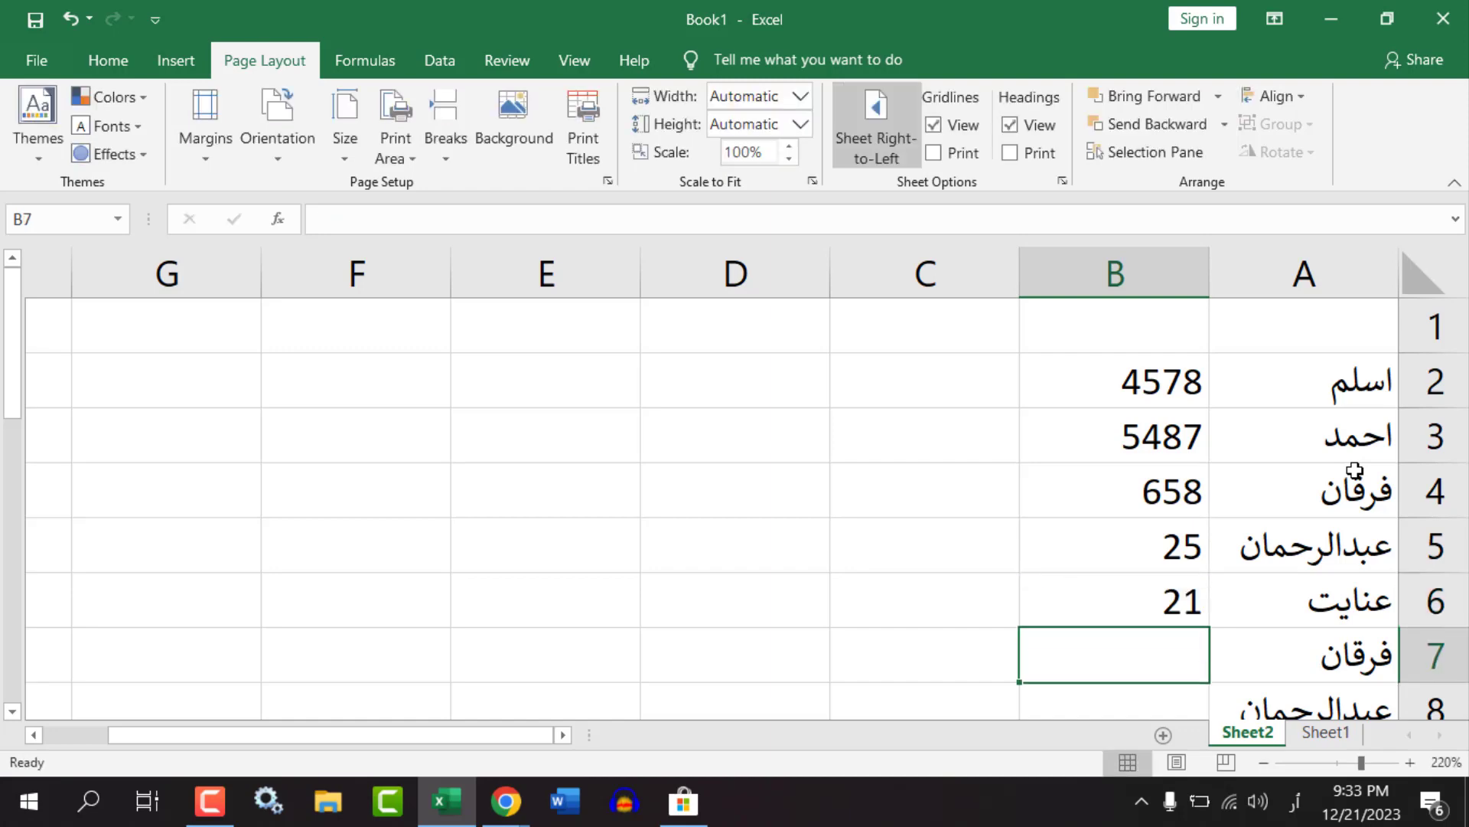
Enter the amounts 256, 100, 200, 500 and 7820 in cells B7 to B11.
text(256)
key(Return)
text(100)
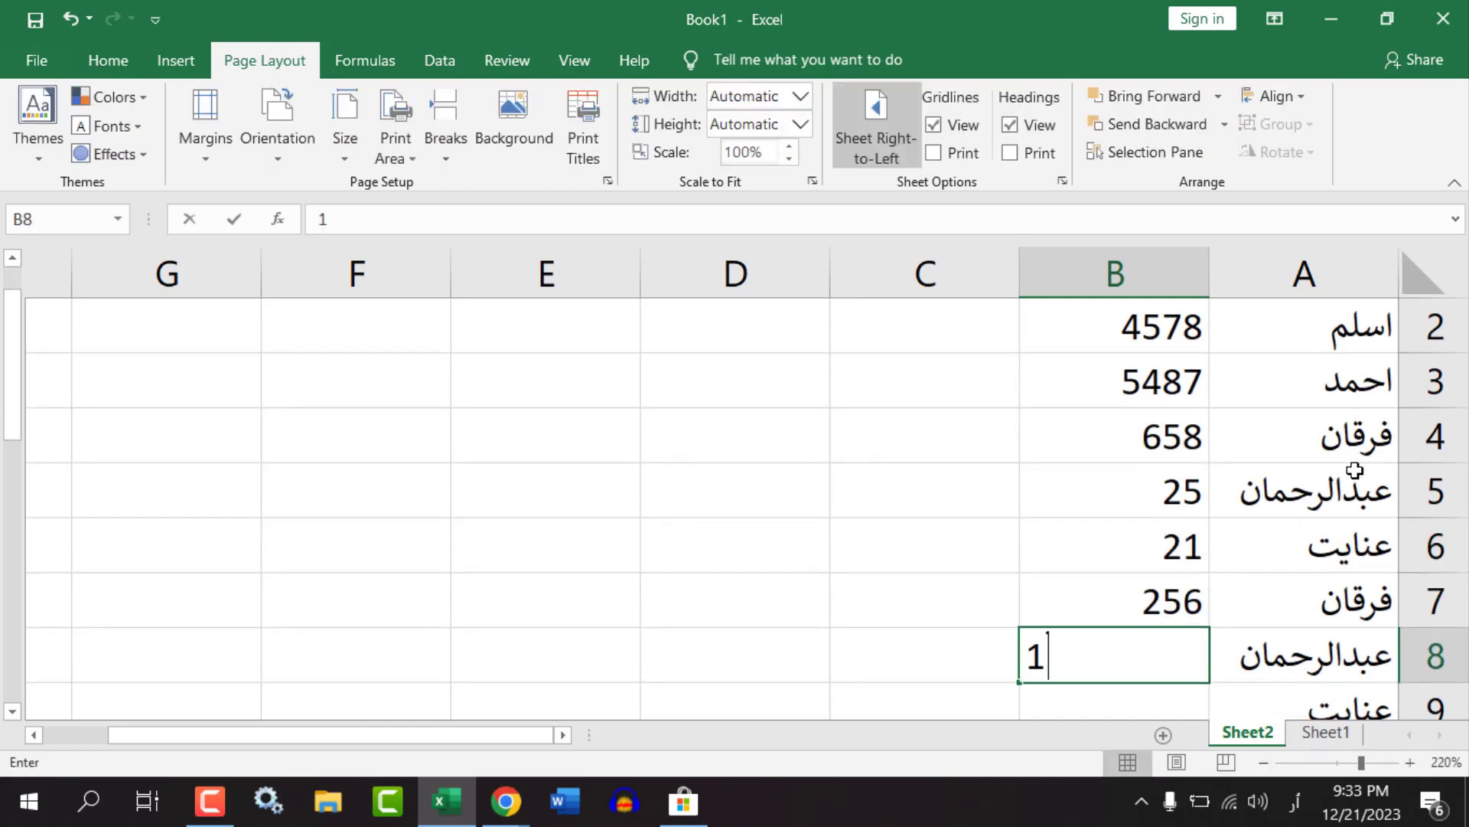
key(Return)
text(200)
key(Return)
text(500)
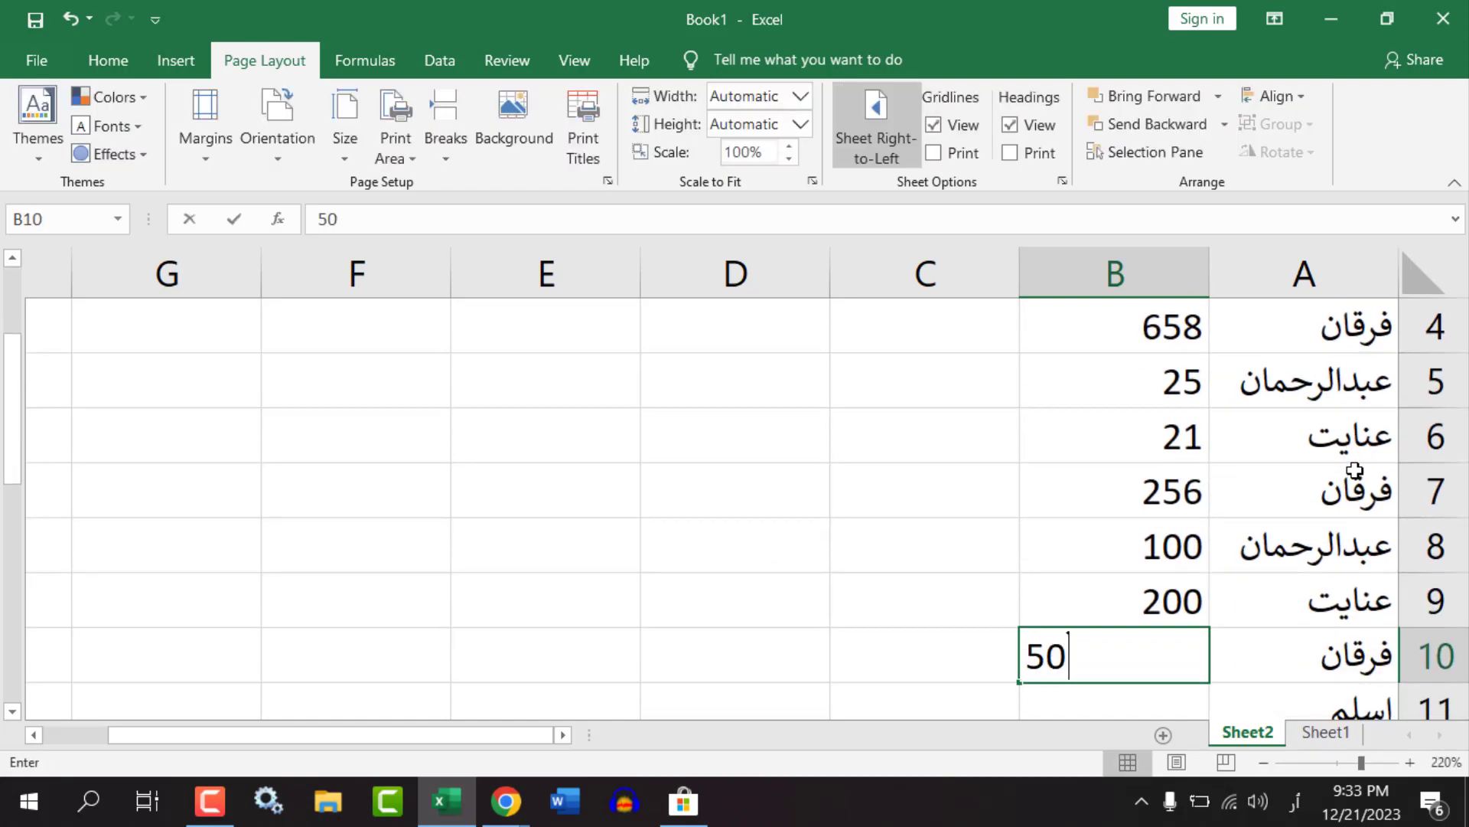
key(Return)
text(7820)
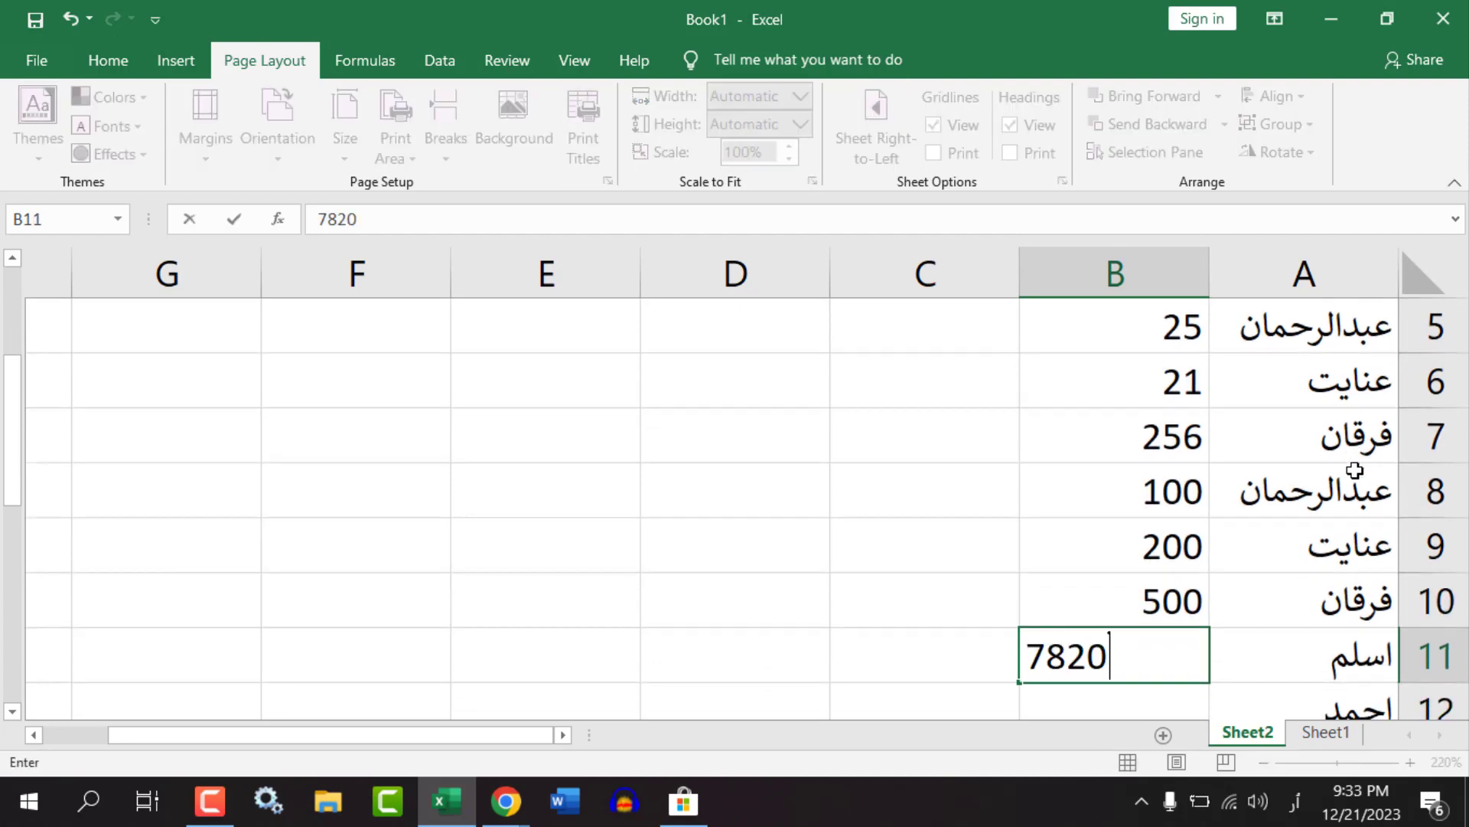
key(Return)
Complete the amounts in cells B12 to B17 with 580, 250, 20, 300, 600 and 500.
text(580)
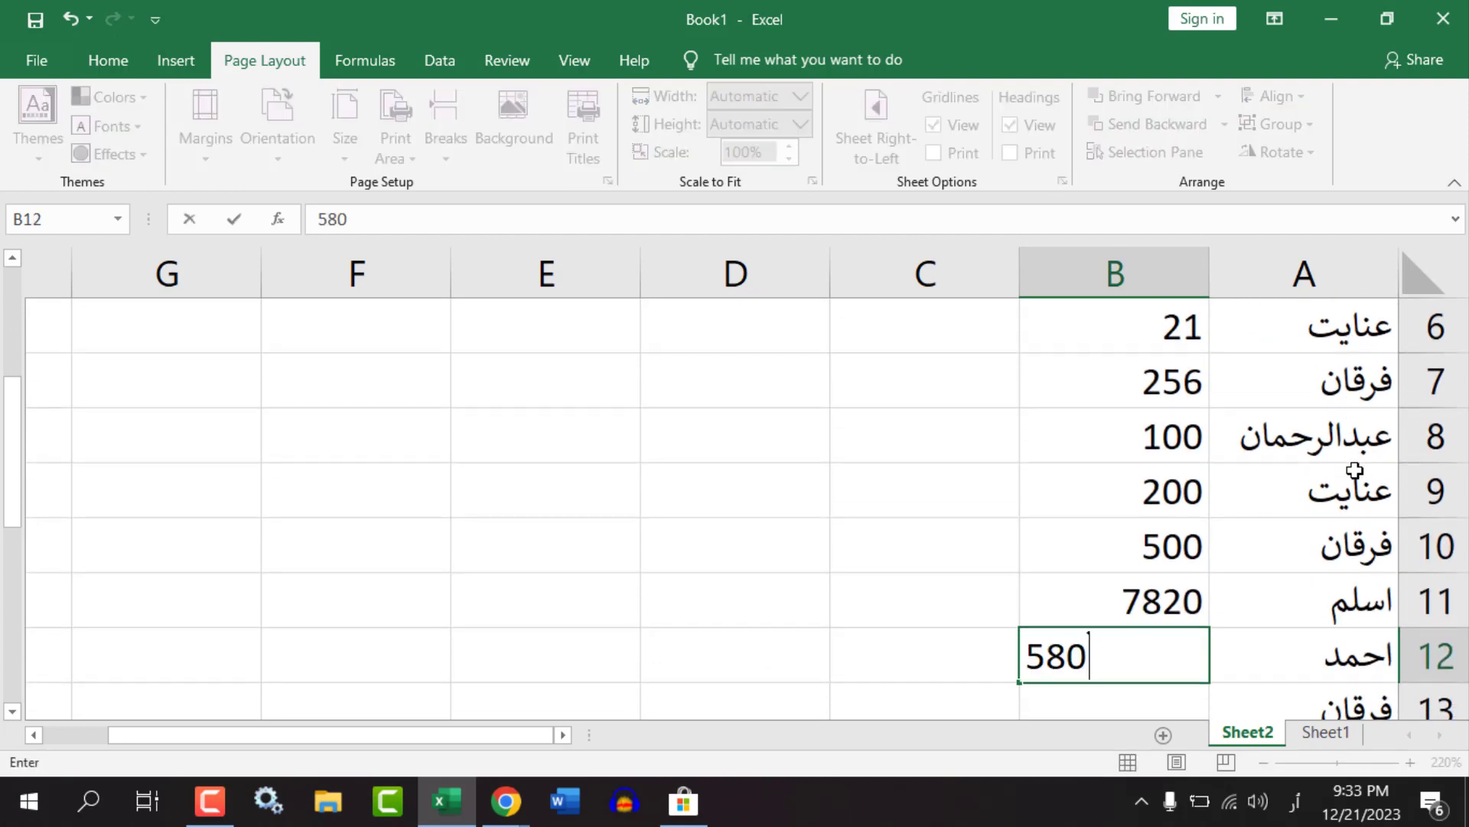
key(Return)
text(250)
key(Return)
text(20)
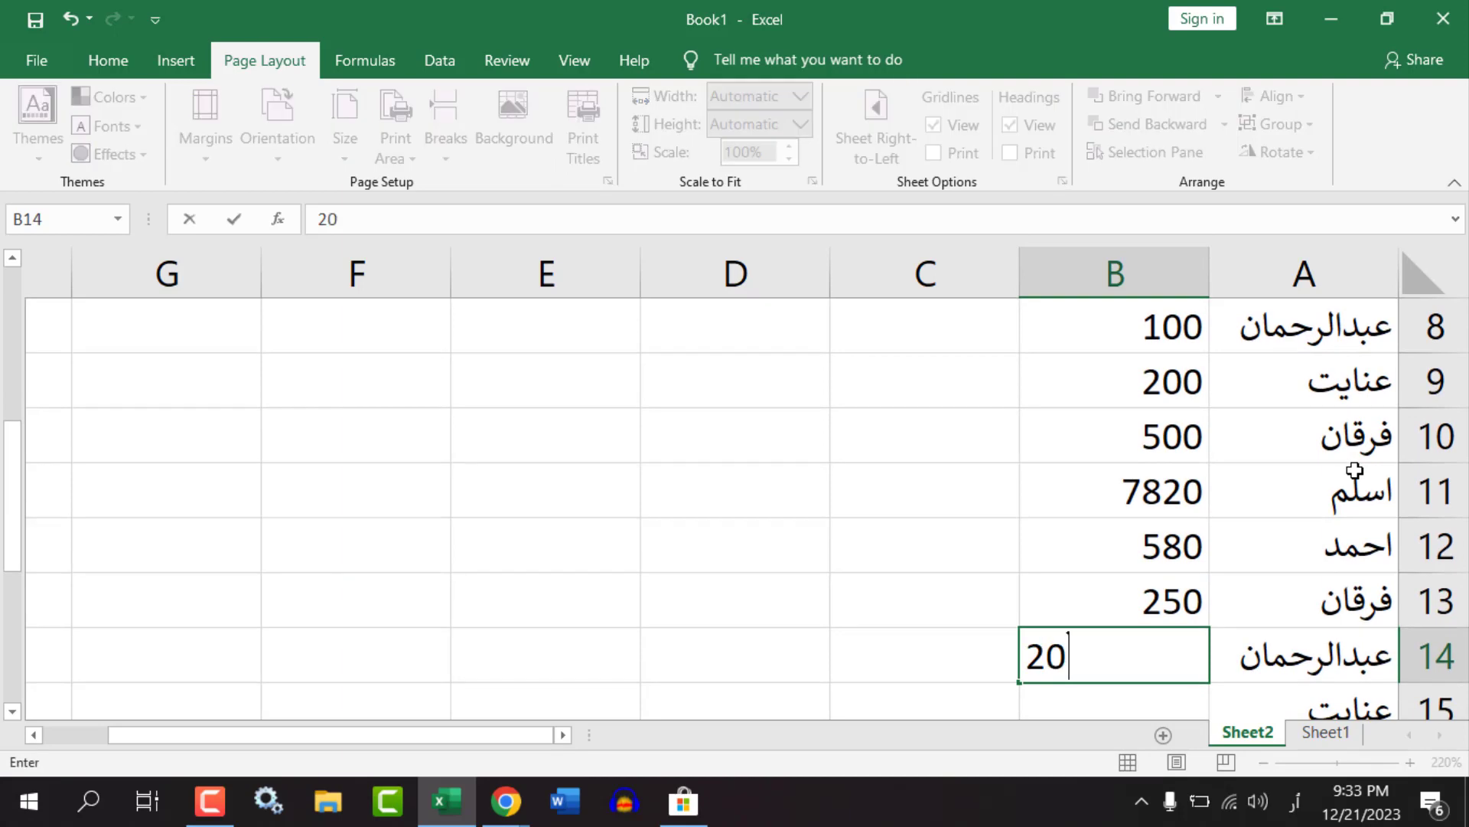
key(Return)
text(300)
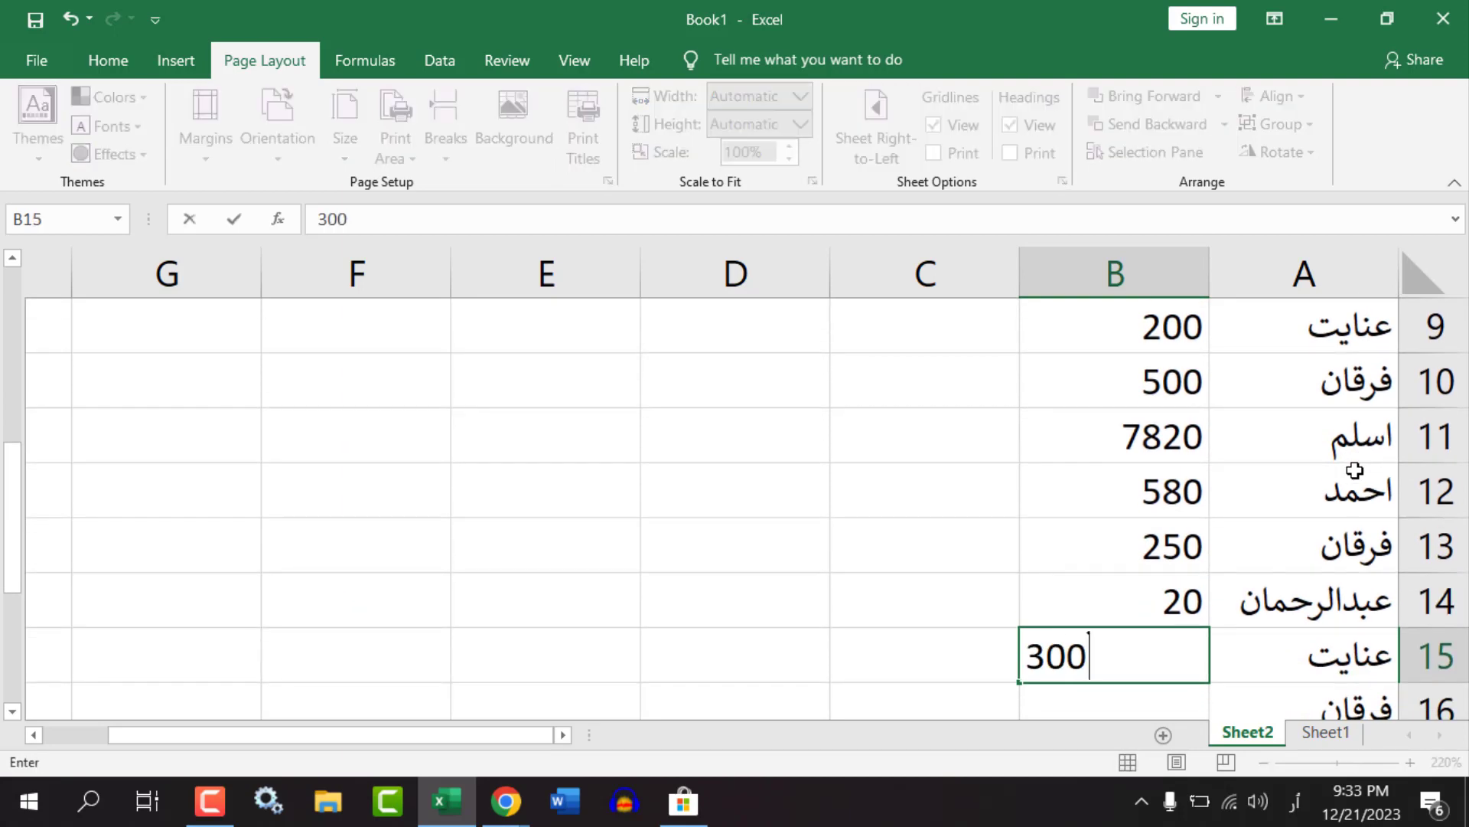
key(Return)
text(600)
key(Return)
text(500)
key(ctrl+Return)
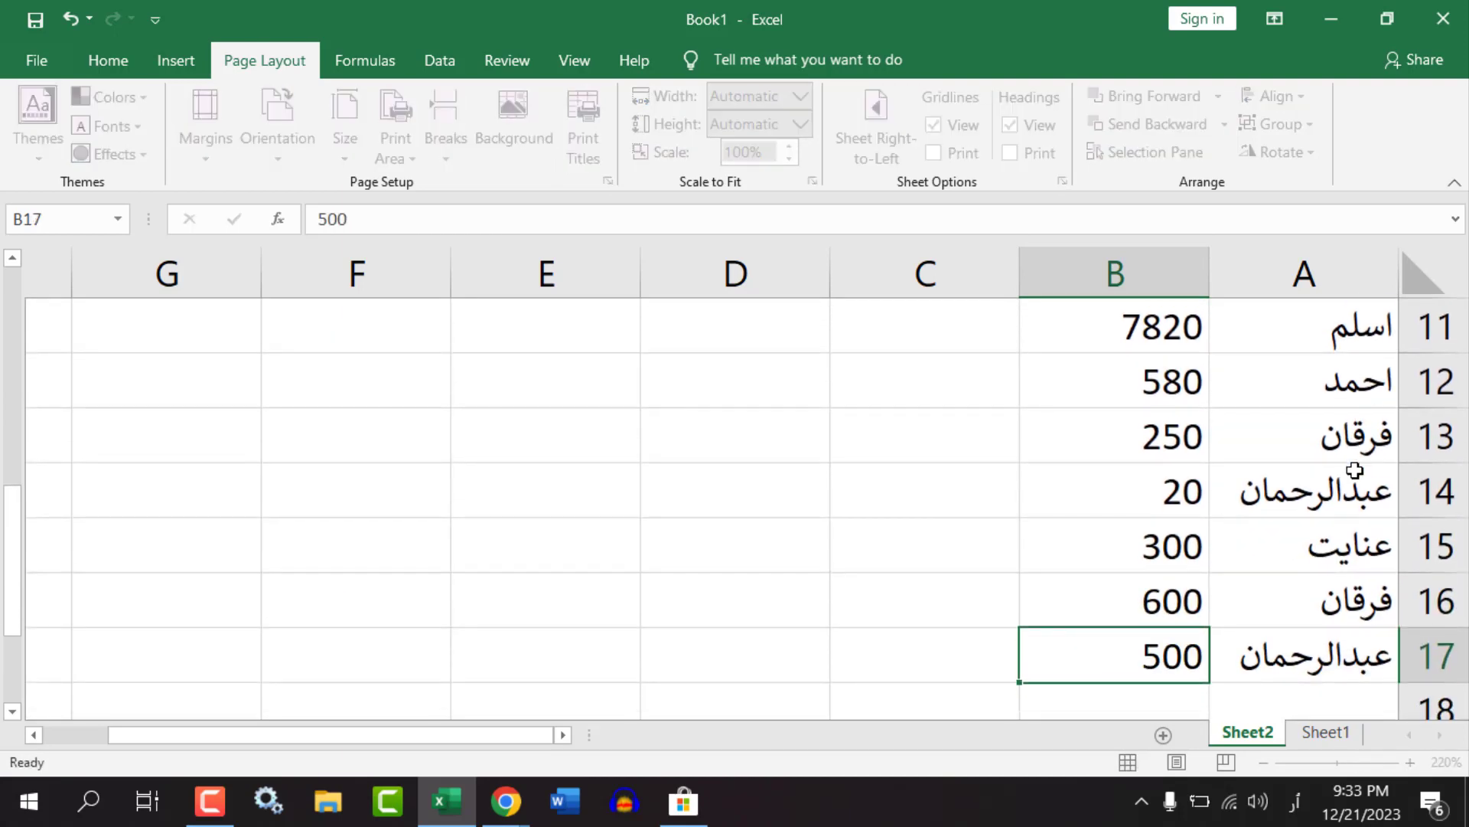
key(Return)
text(8000)
key(Return)
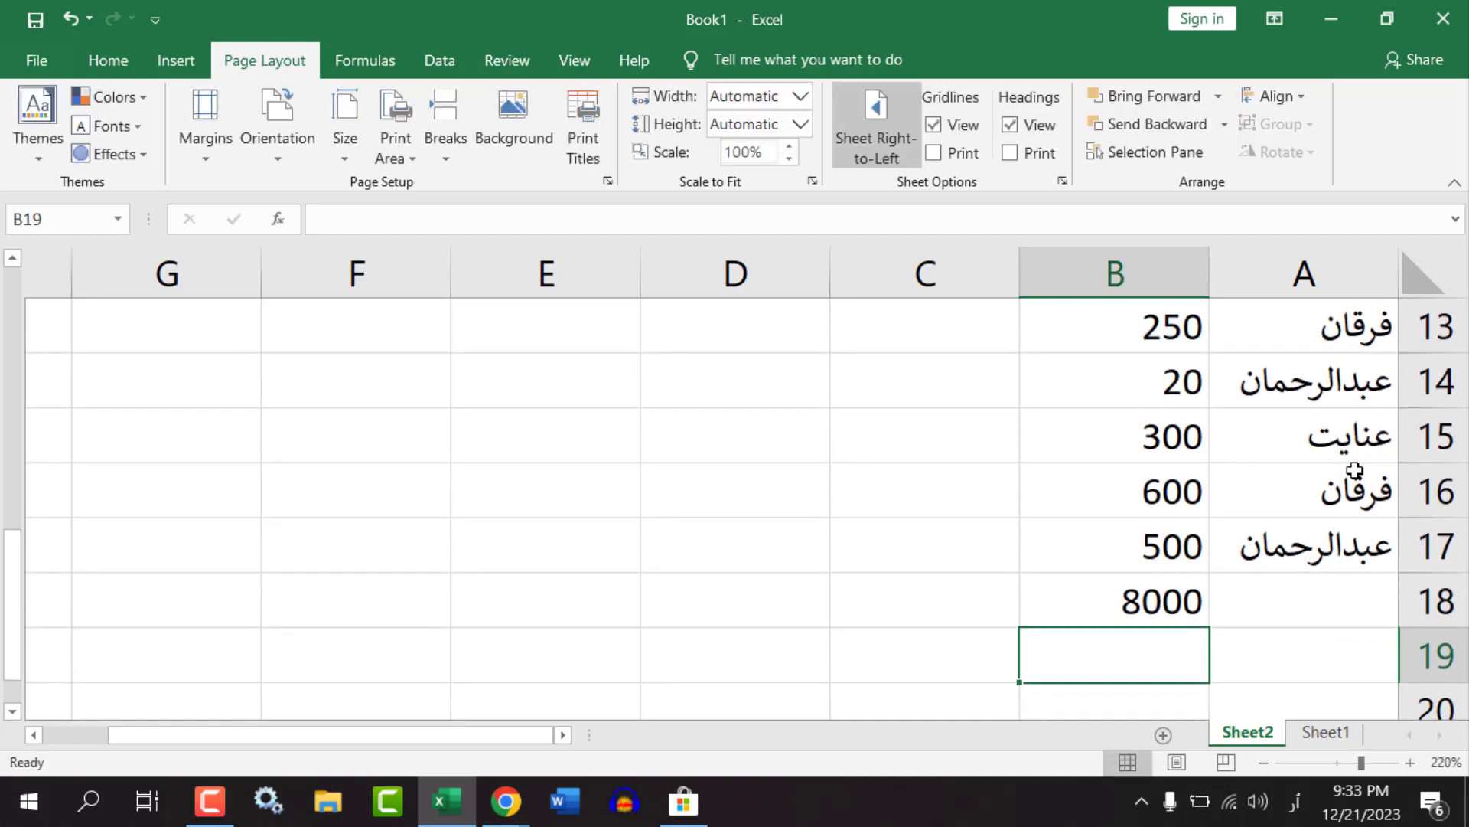
click(1189, 611)
key(Delete)
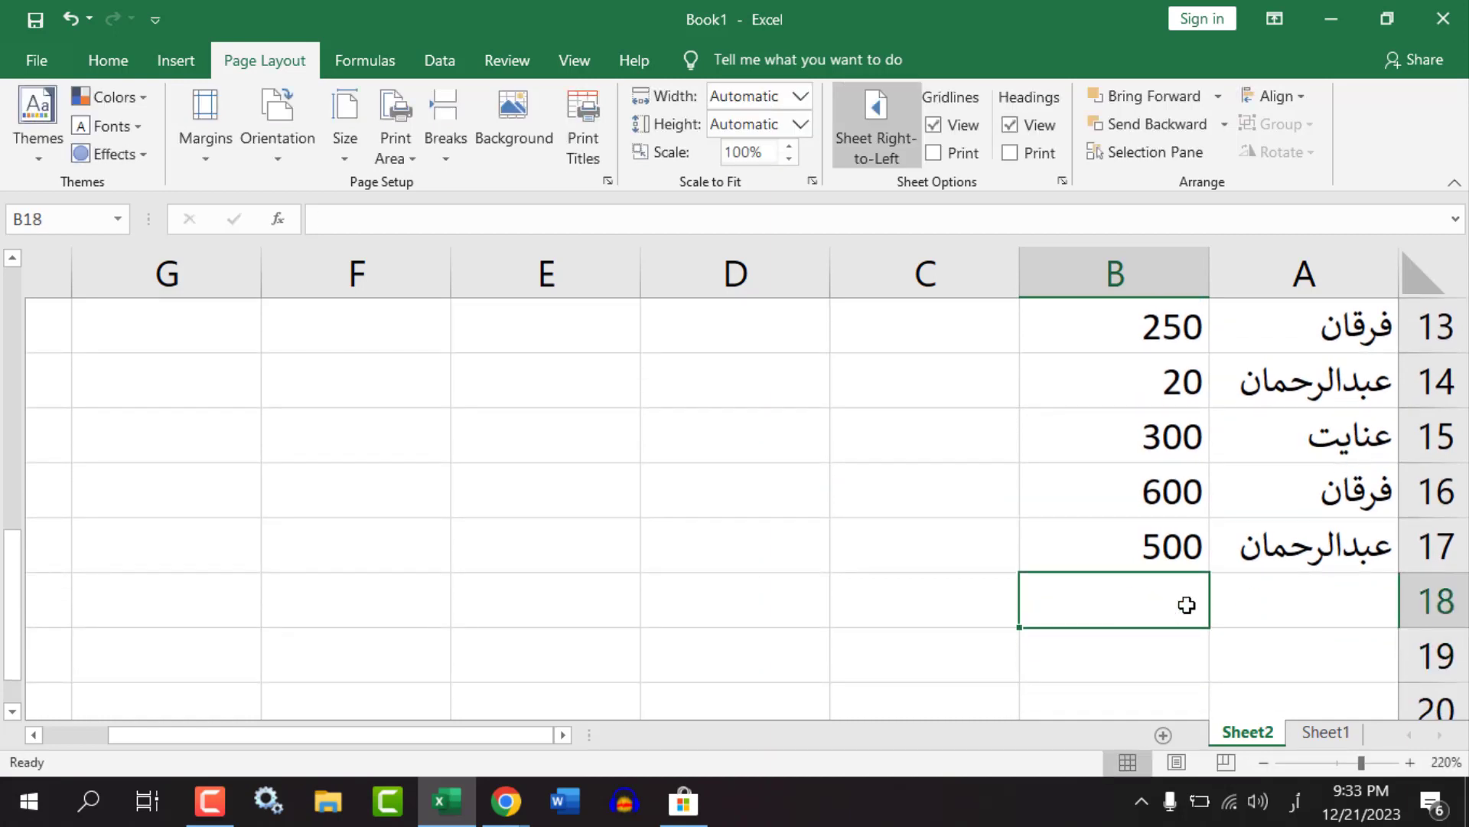
Centre the names and amounts in cells A2 to B17 horizontally and apply all borders to the range.
scroll(1171, 605, up, 4)
drag(1273, 393, 1045, 457)
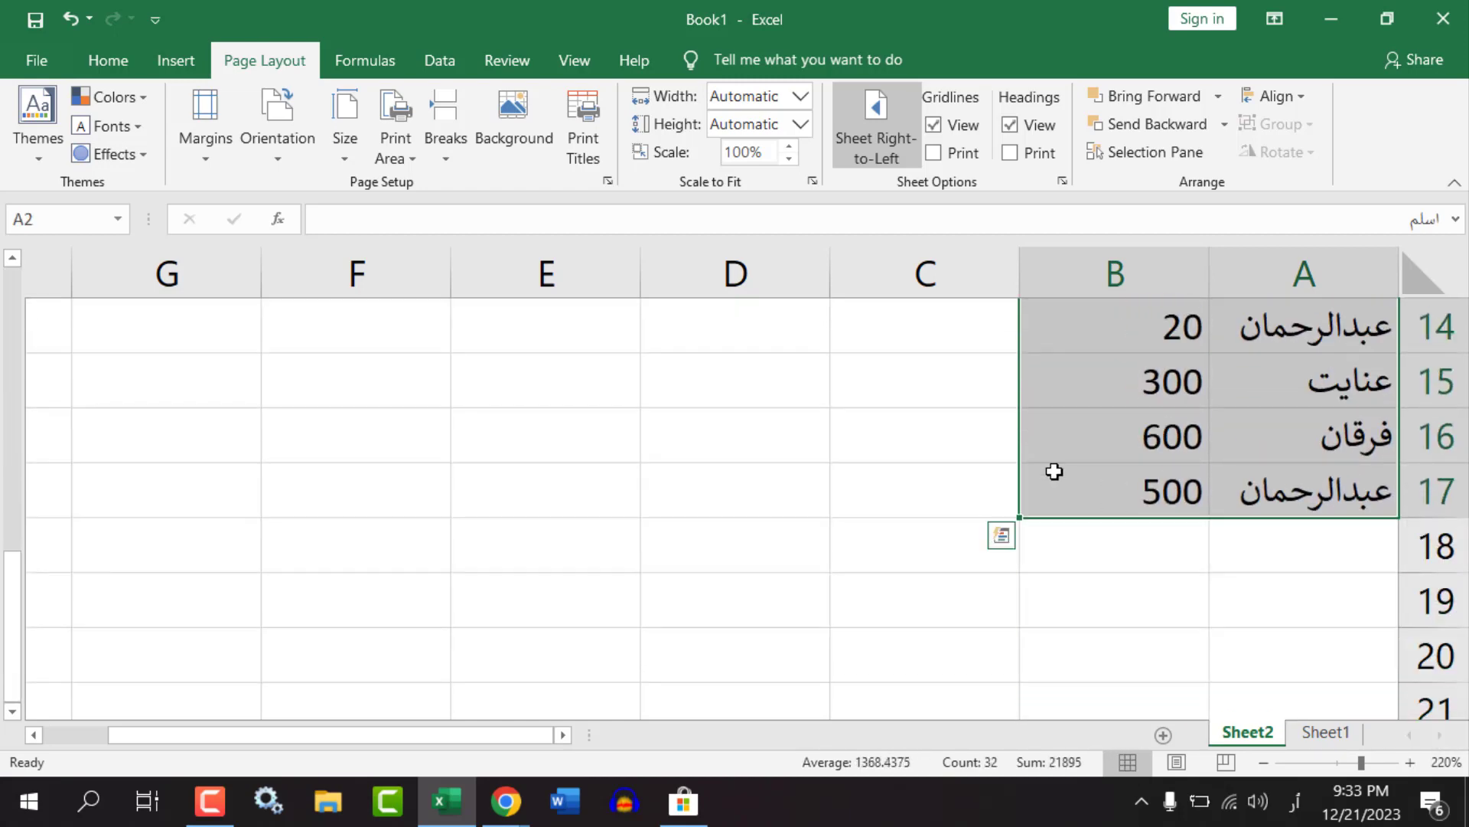
scroll(1055, 471, up, 4)
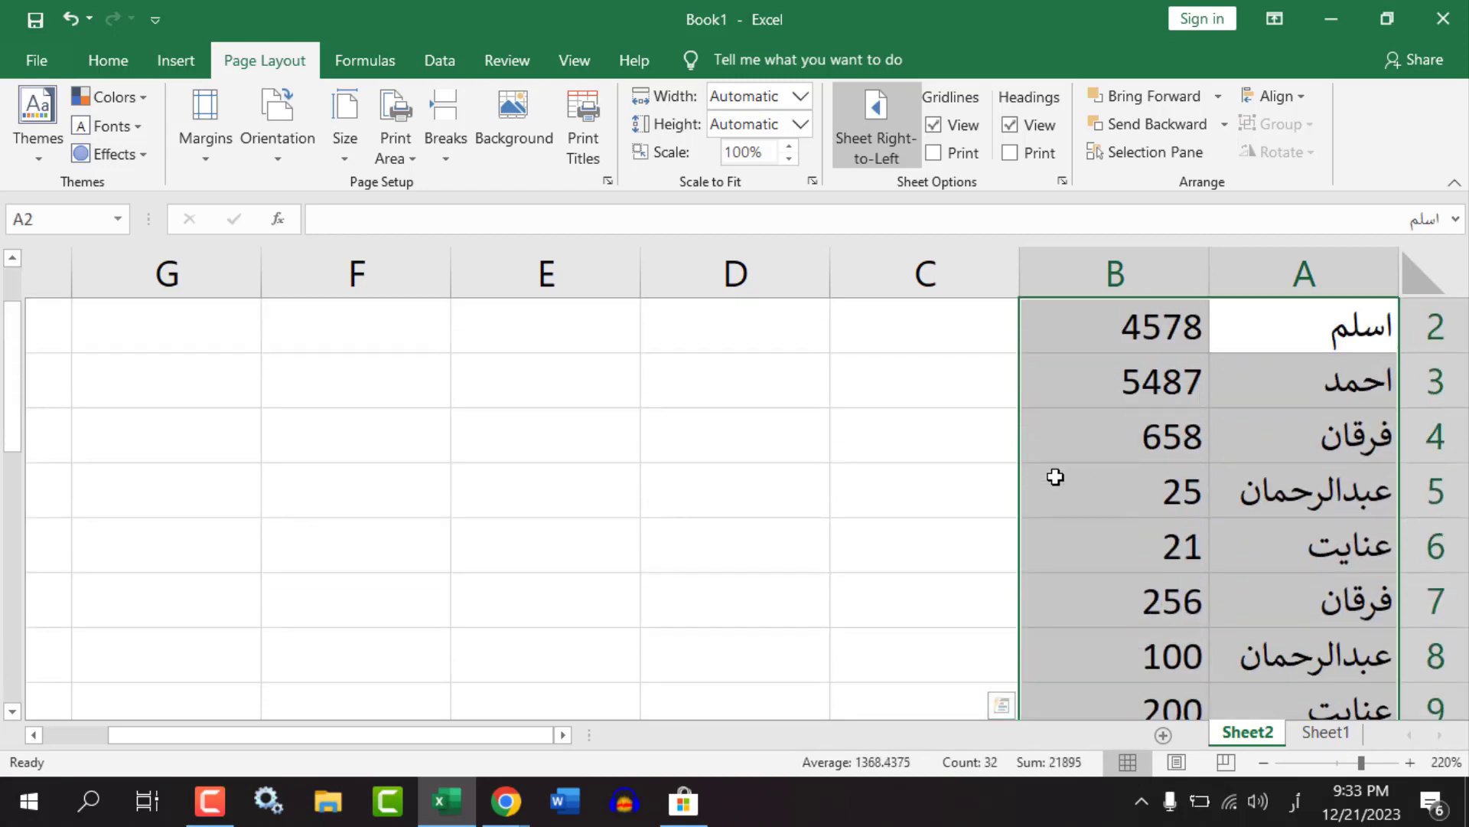
click(108, 60)
click(426, 143)
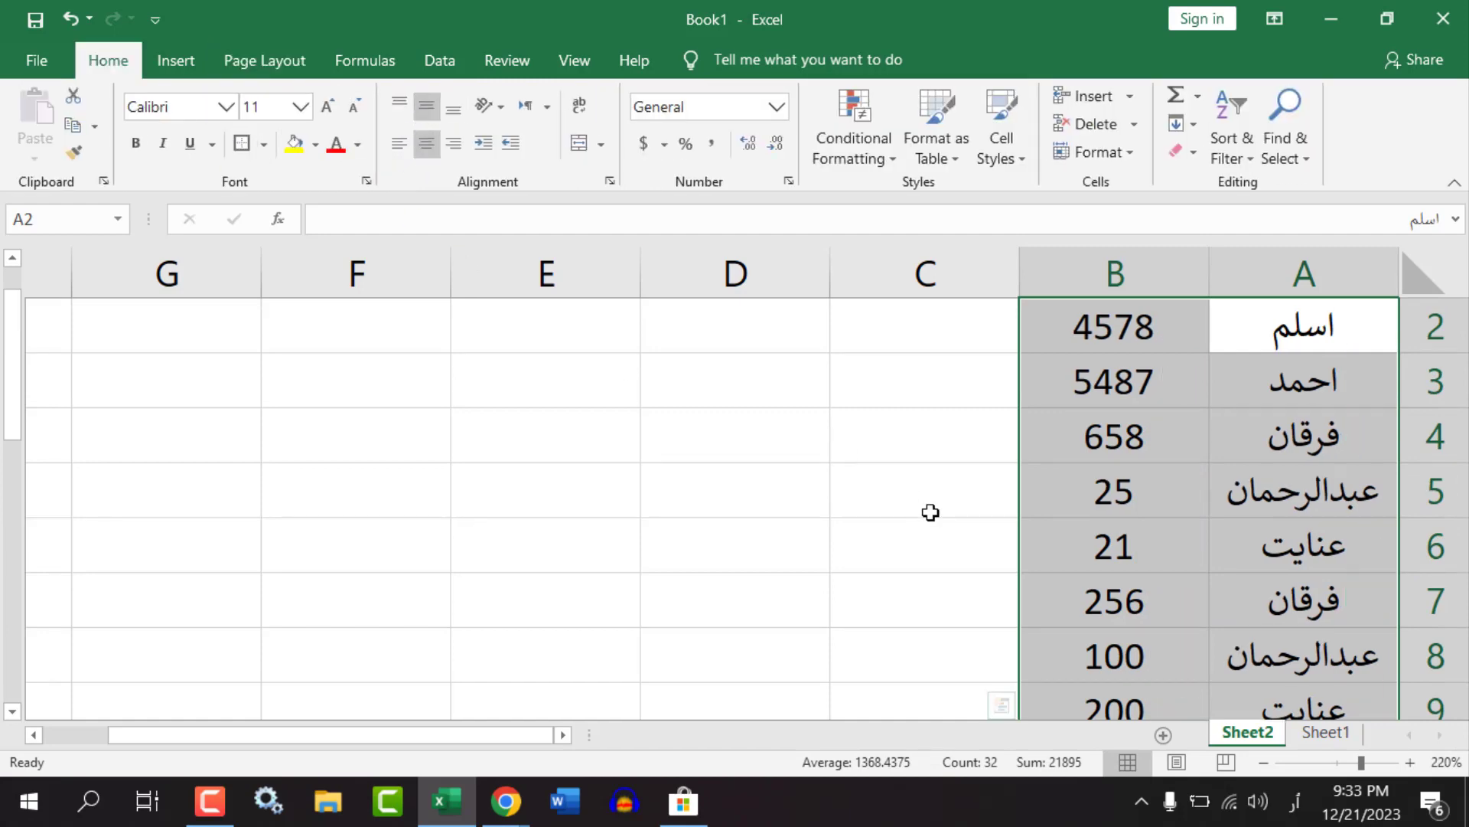
scroll(930, 512, up, 1)
click(263, 144)
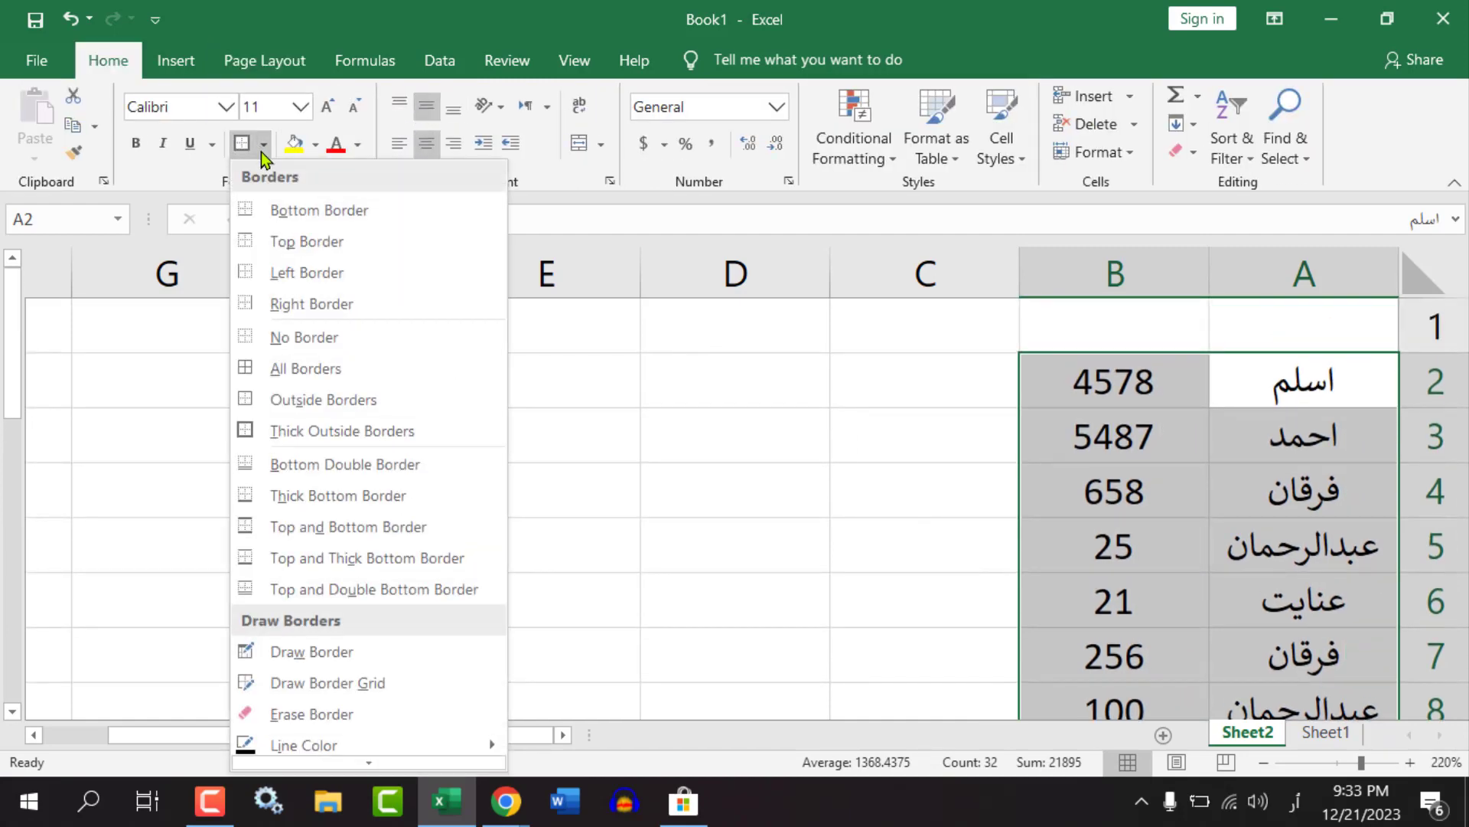
click(258, 378)
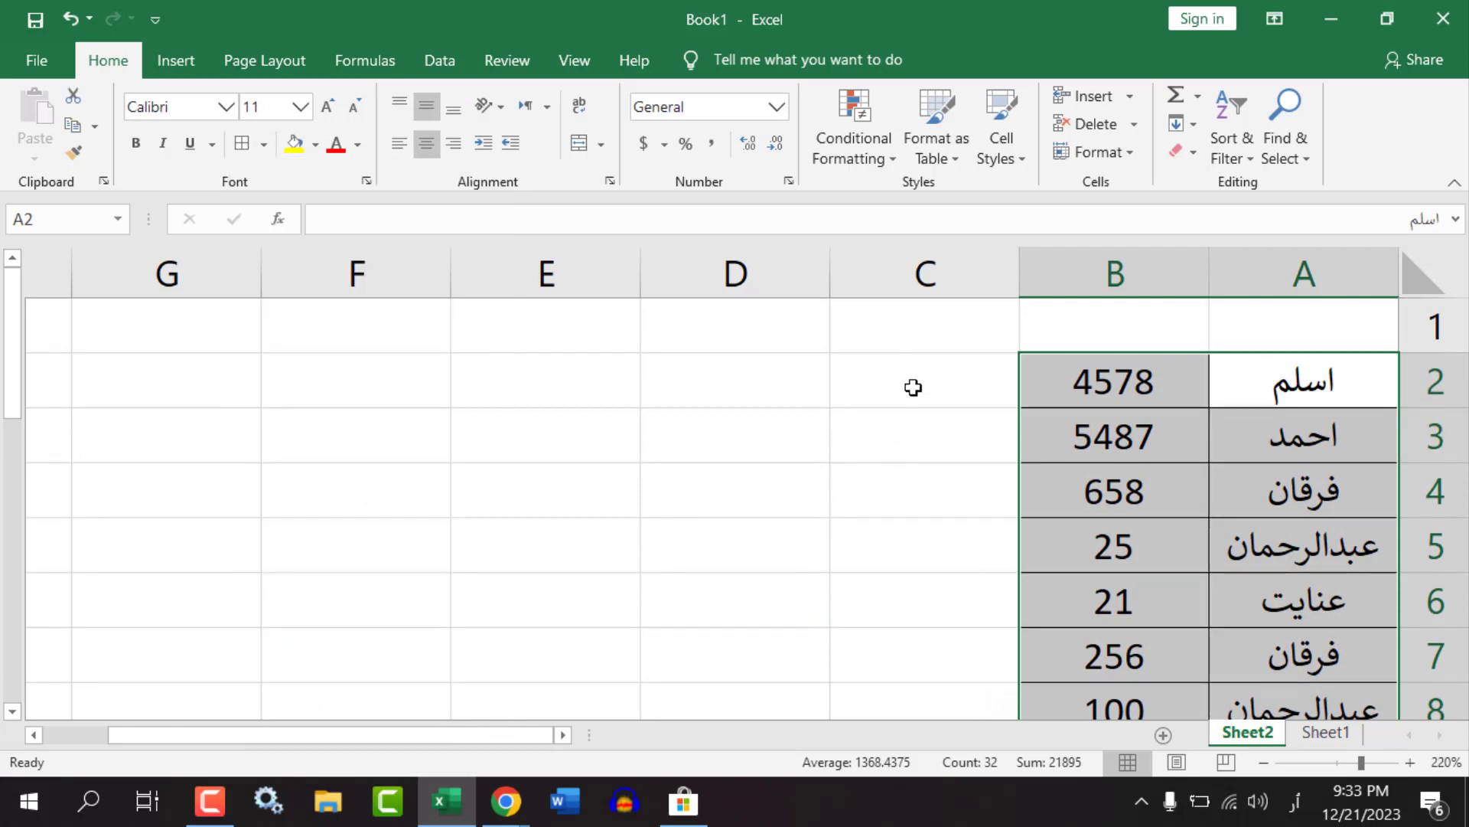
Examine the names in column A for entries that occur more than once.
click(913, 387)
click(692, 395)
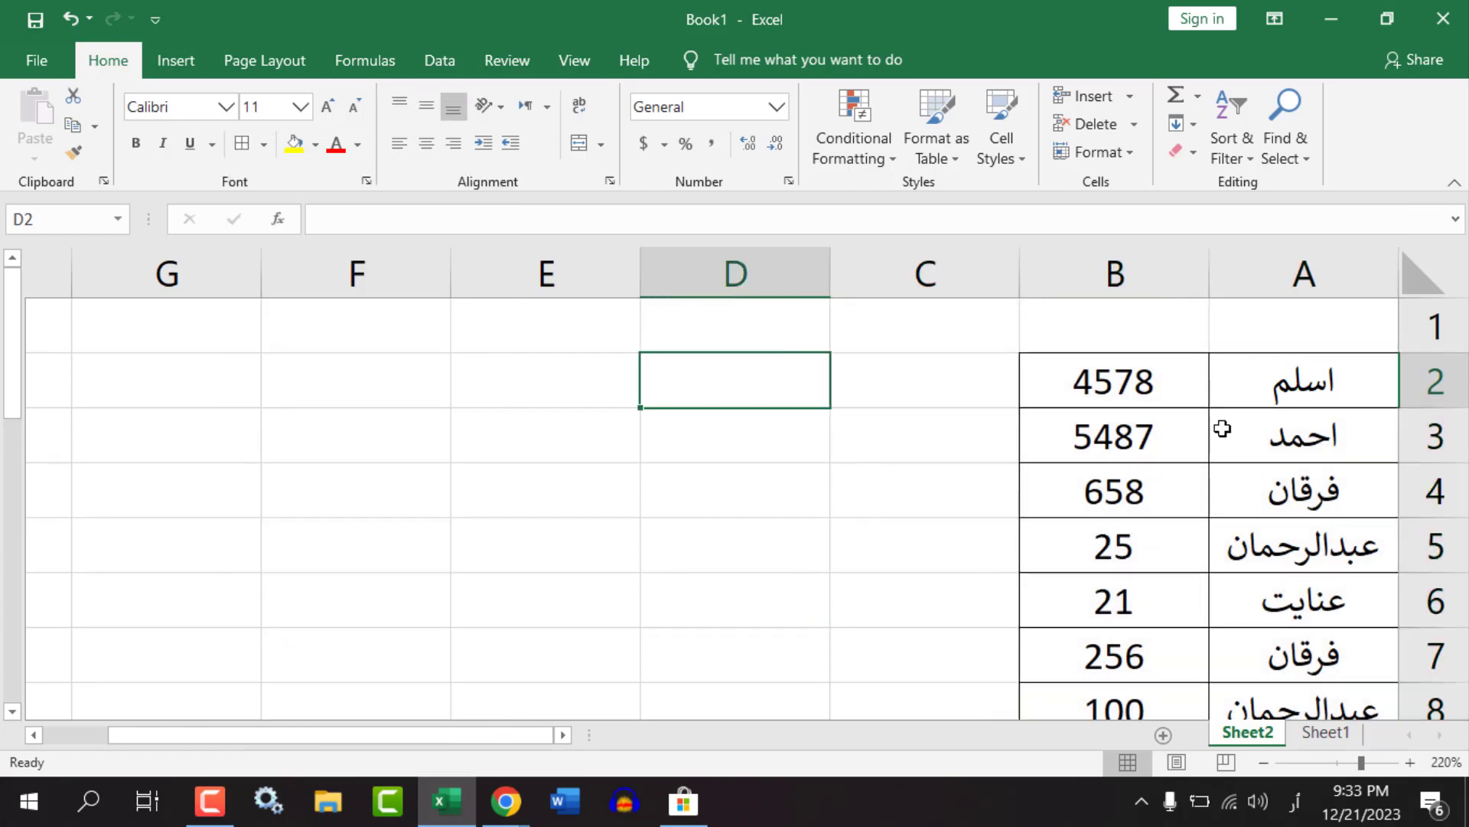
click(1264, 383)
scroll(1252, 496, down, 2)
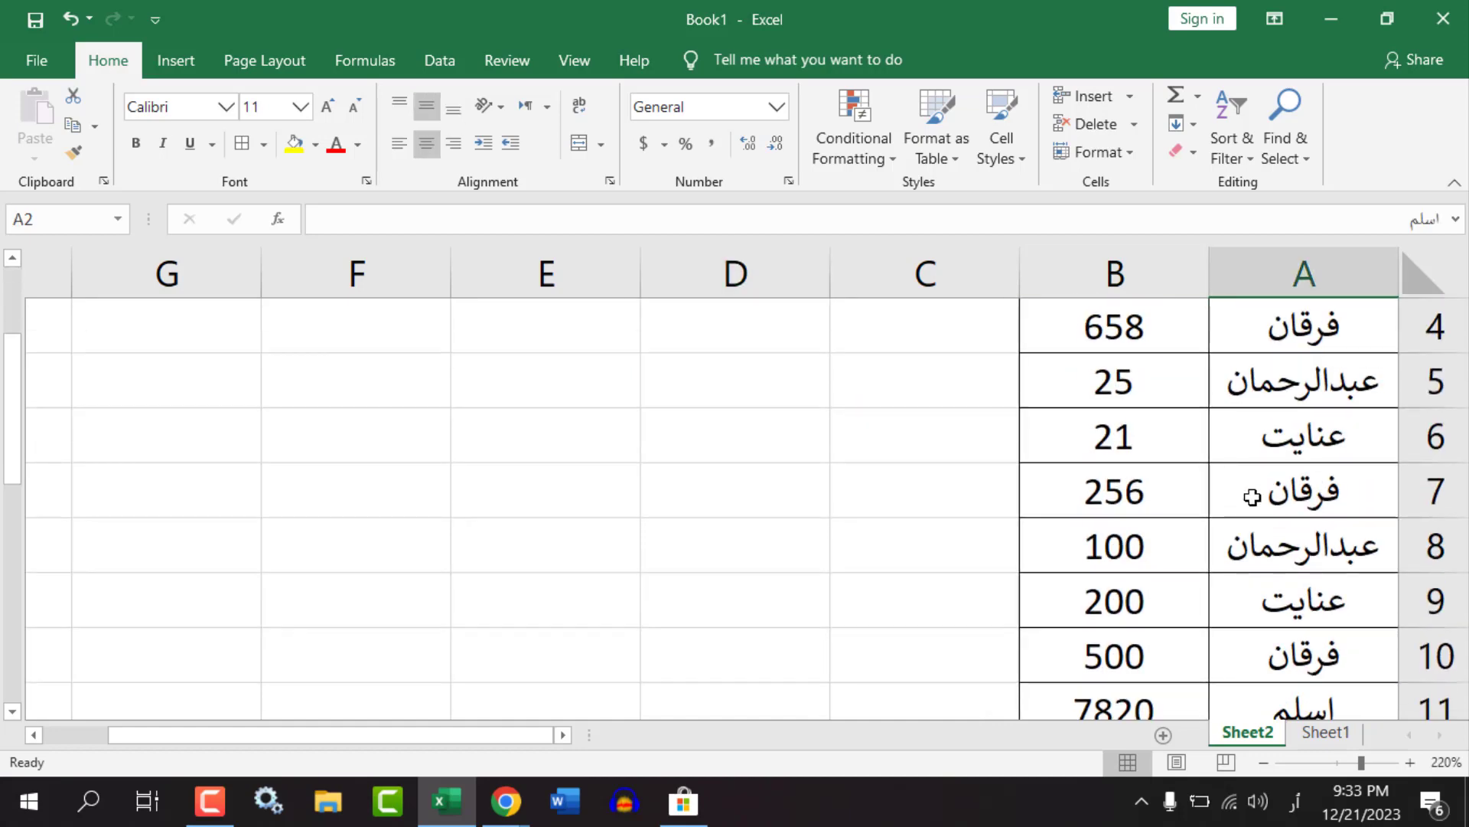
click(1256, 536)
scroll(1236, 566, down, 1)
scroll(1217, 582, down, 3)
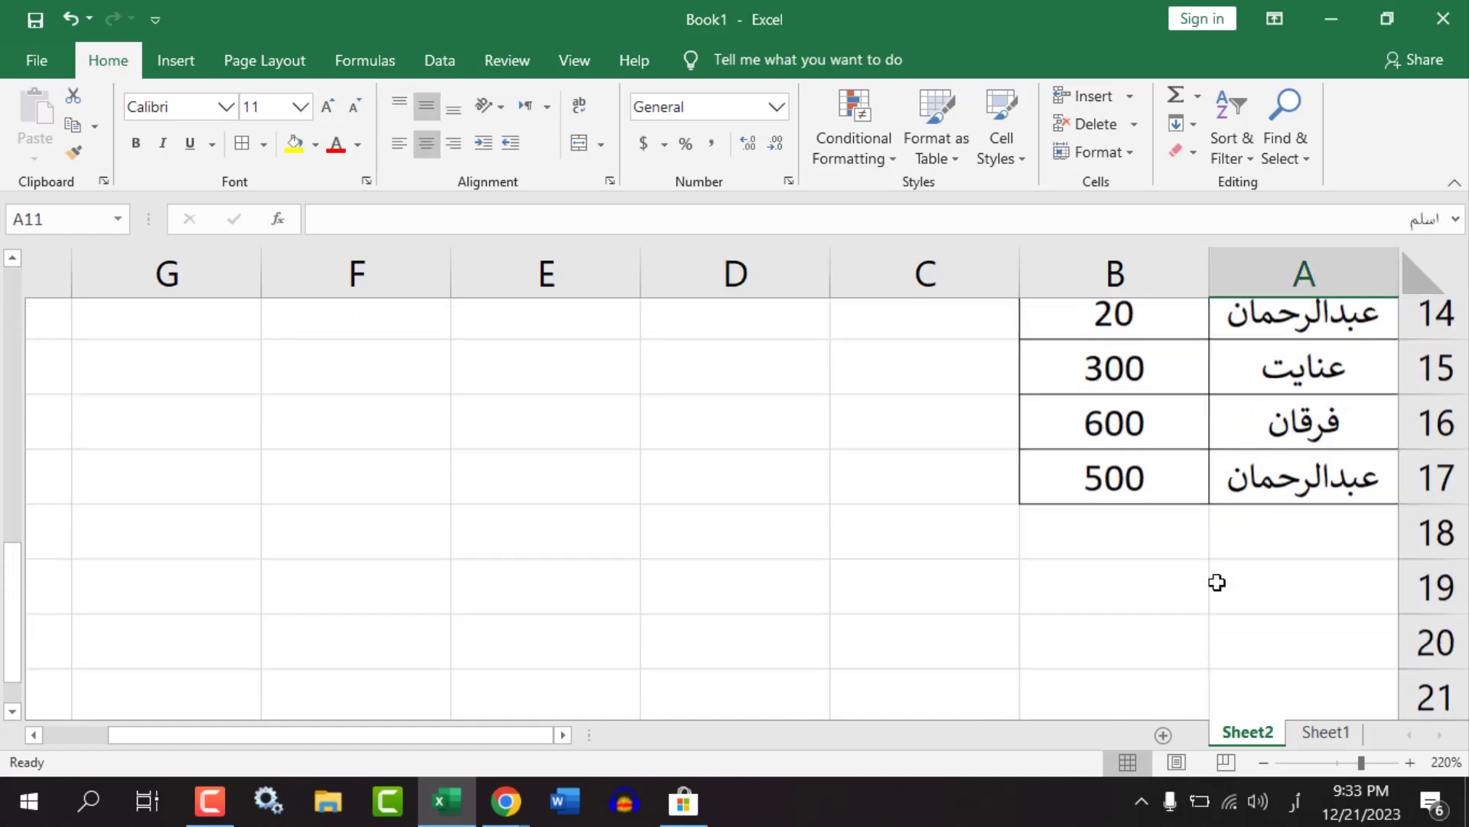
scroll(1196, 547, up, 3)
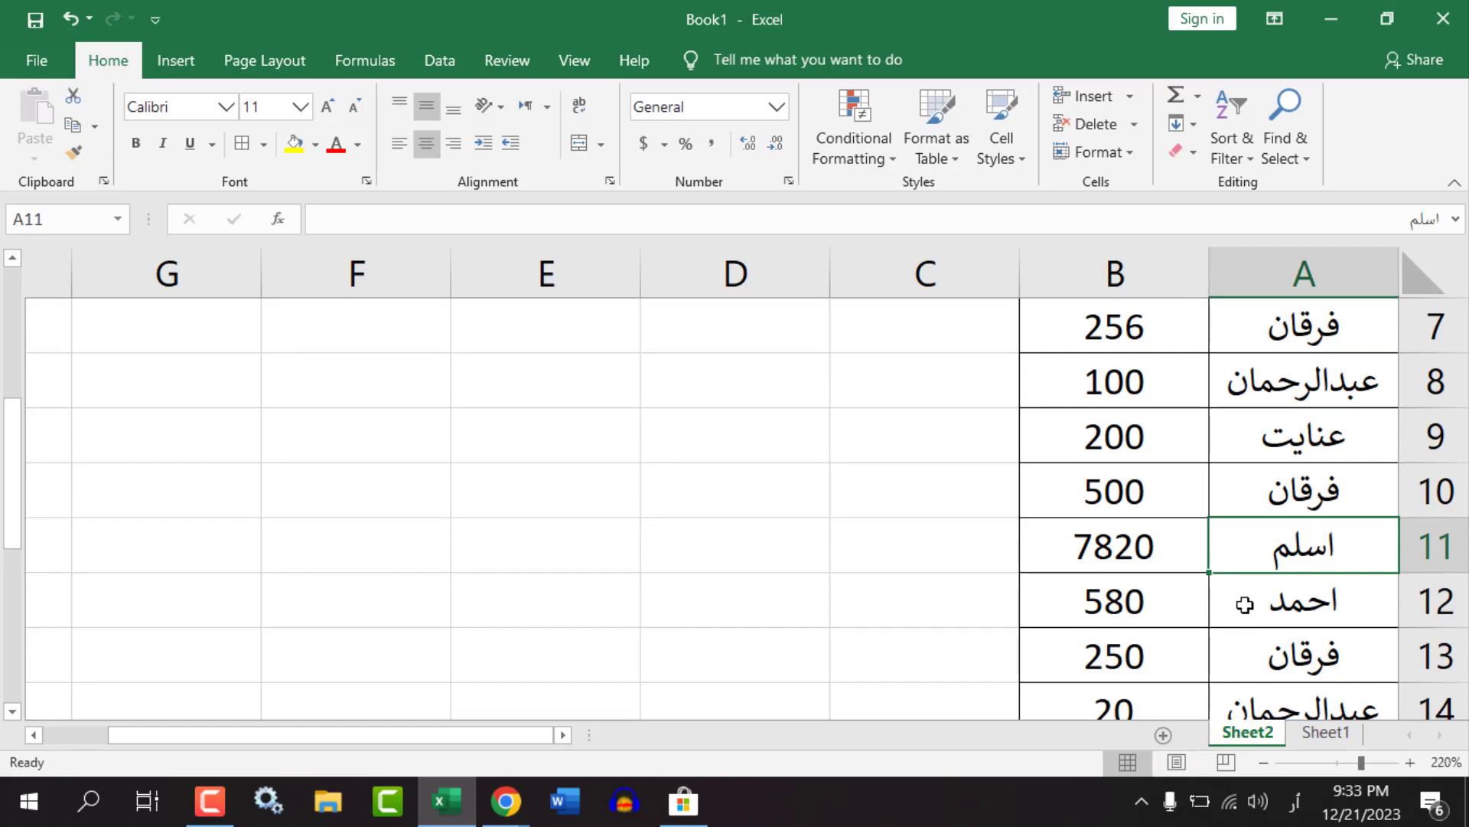
scroll(1234, 548, up, 2)
click(1294, 470)
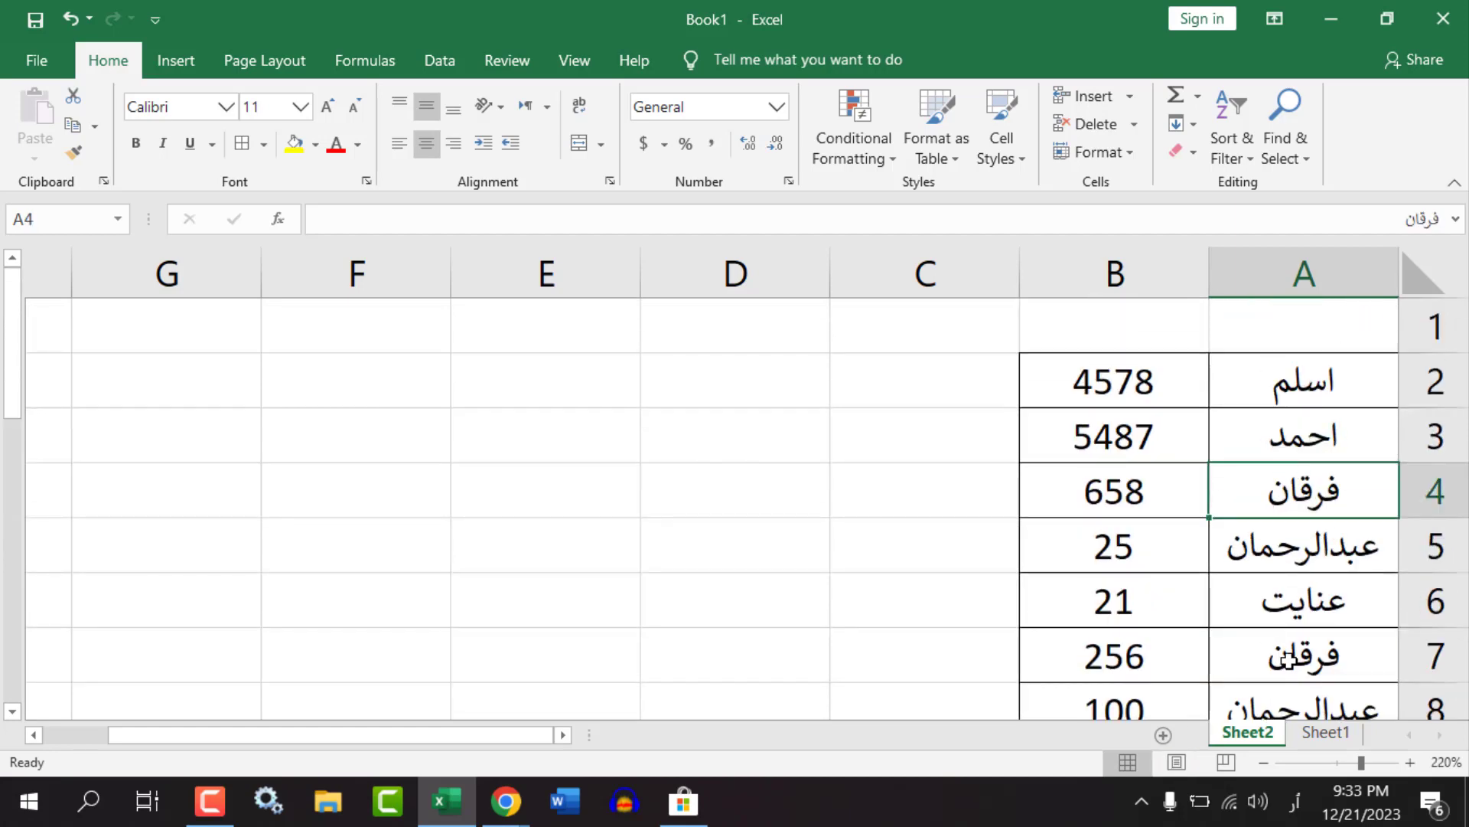
click(1289, 657)
scroll(1289, 656, down, 2)
click(1316, 491)
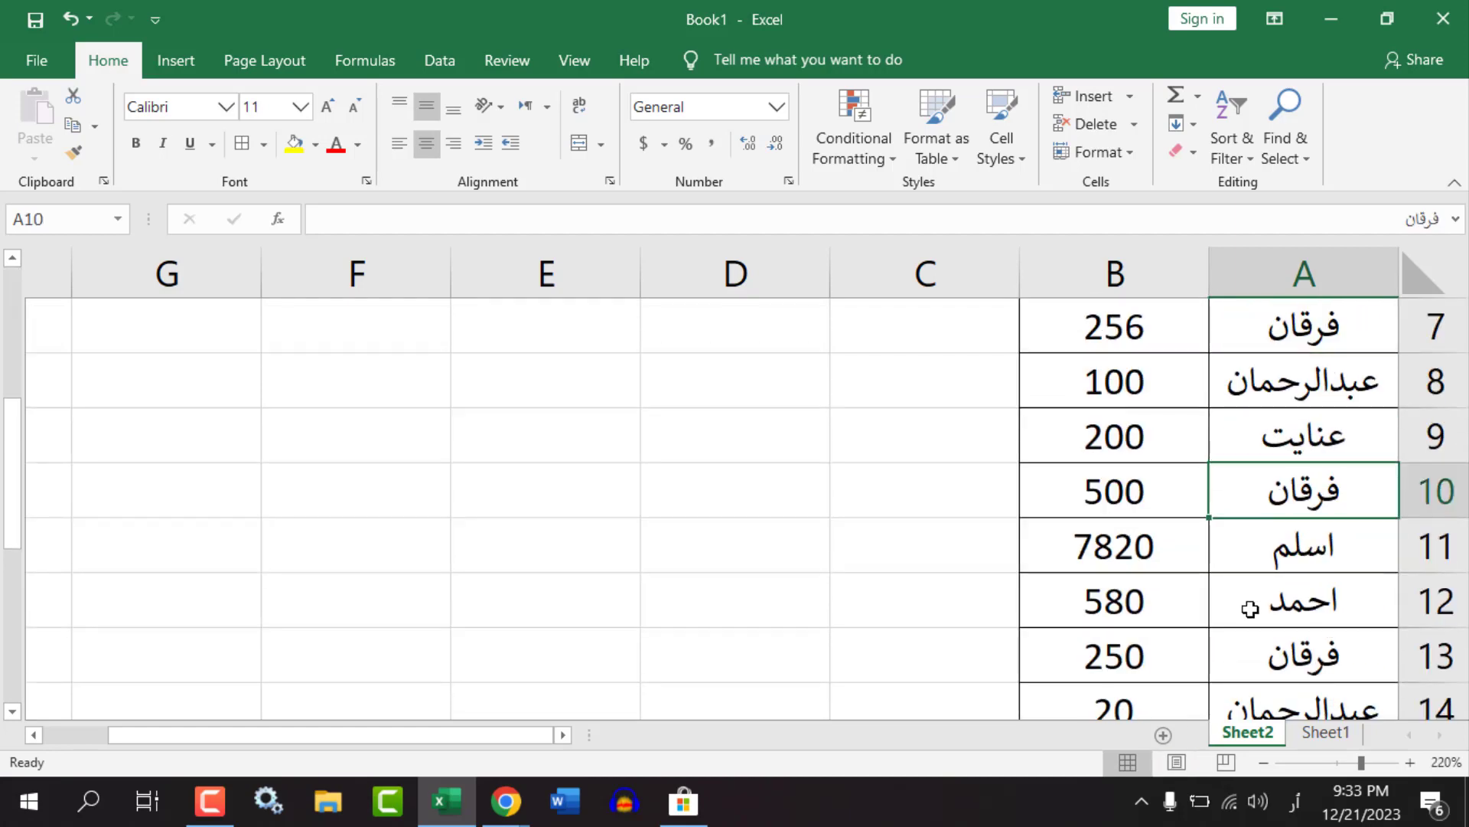
scroll(1279, 559, down, 1)
click(1308, 494)
scroll(1164, 582, up, 3)
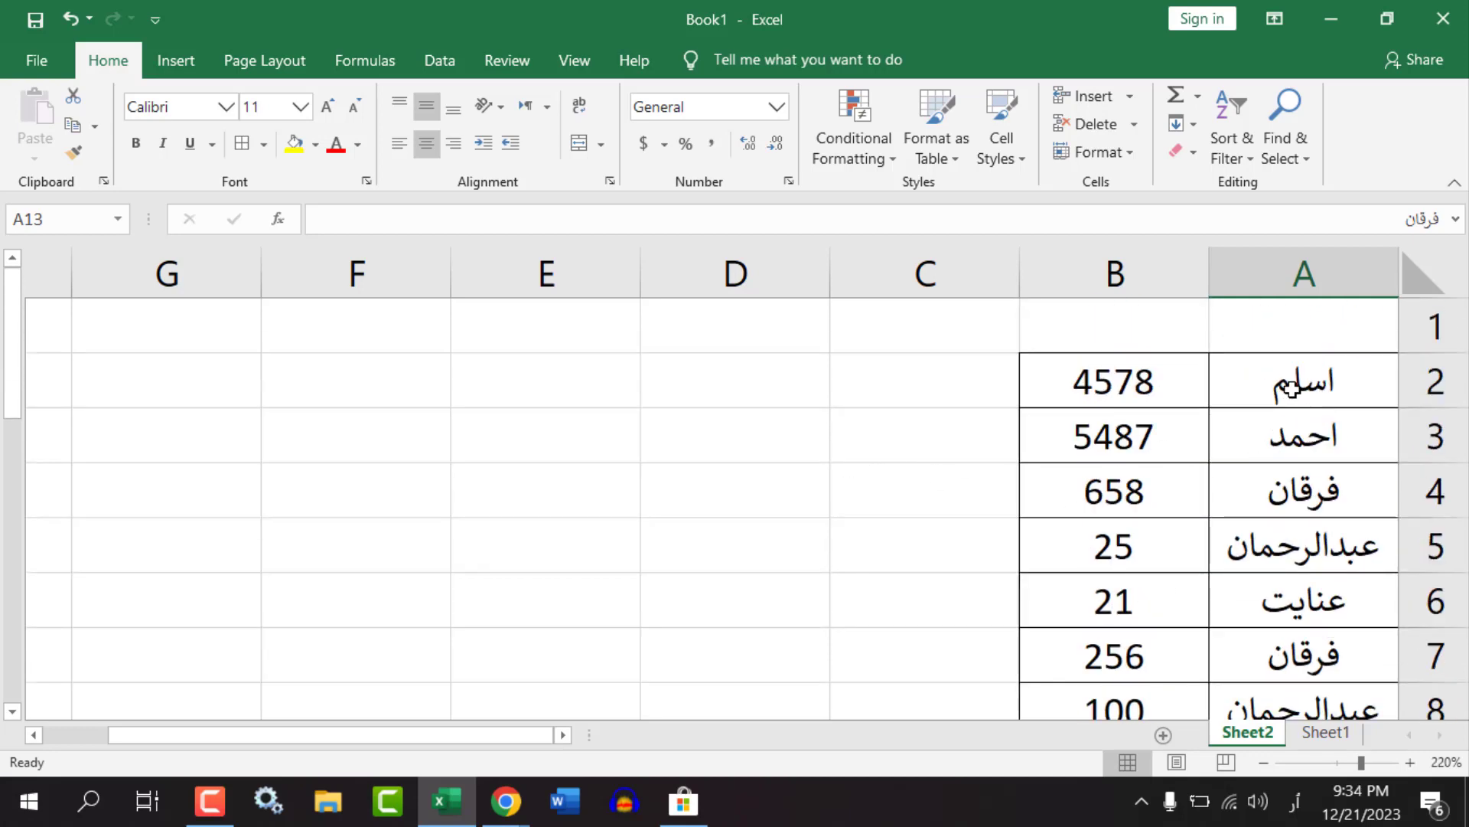
Copy the names in cells A2 to A7 into a new sheet starting at cell A1, and return to Sheet2.
drag(1292, 389, 1271, 647)
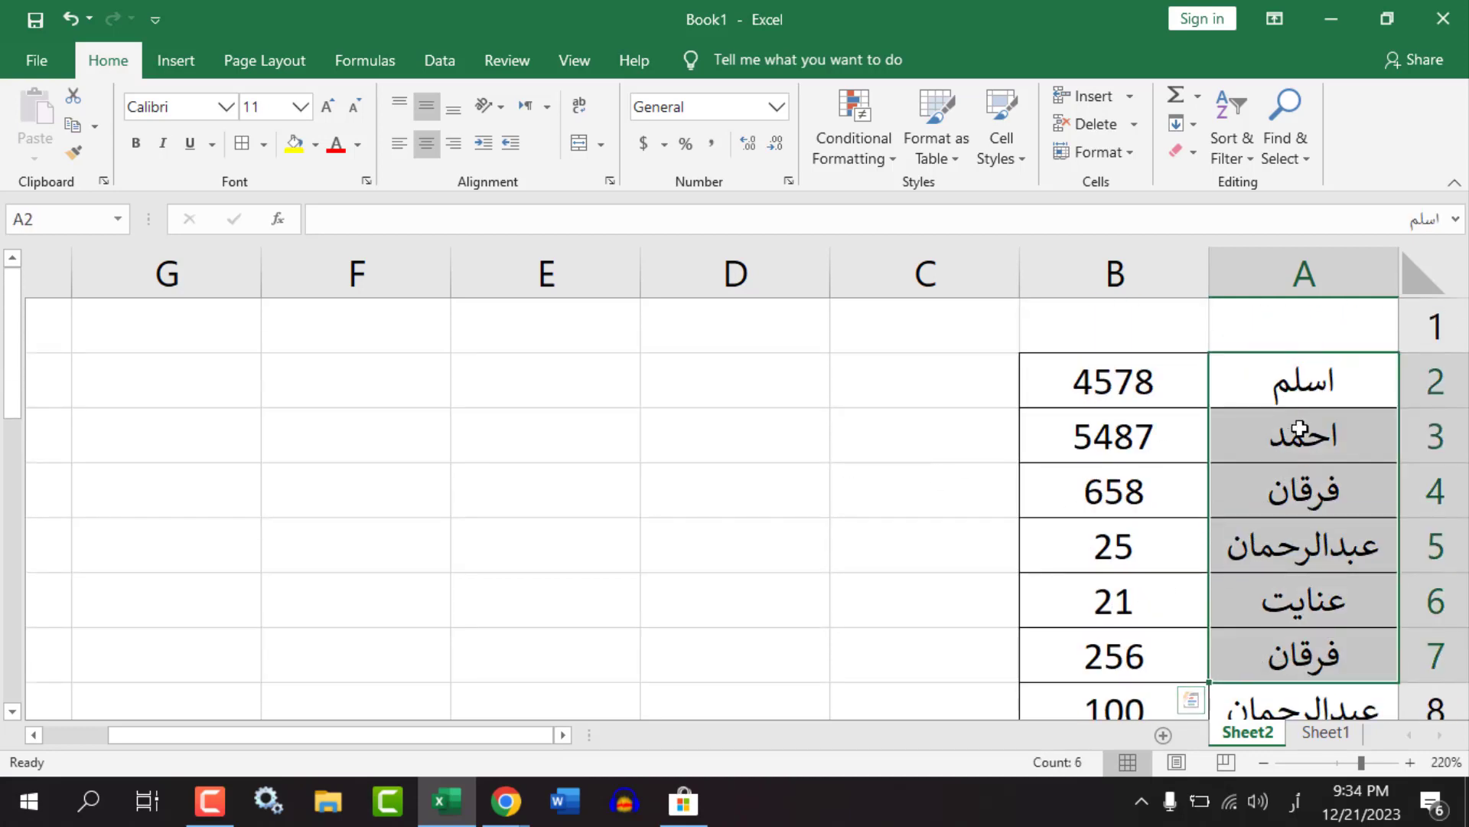
click(1248, 383)
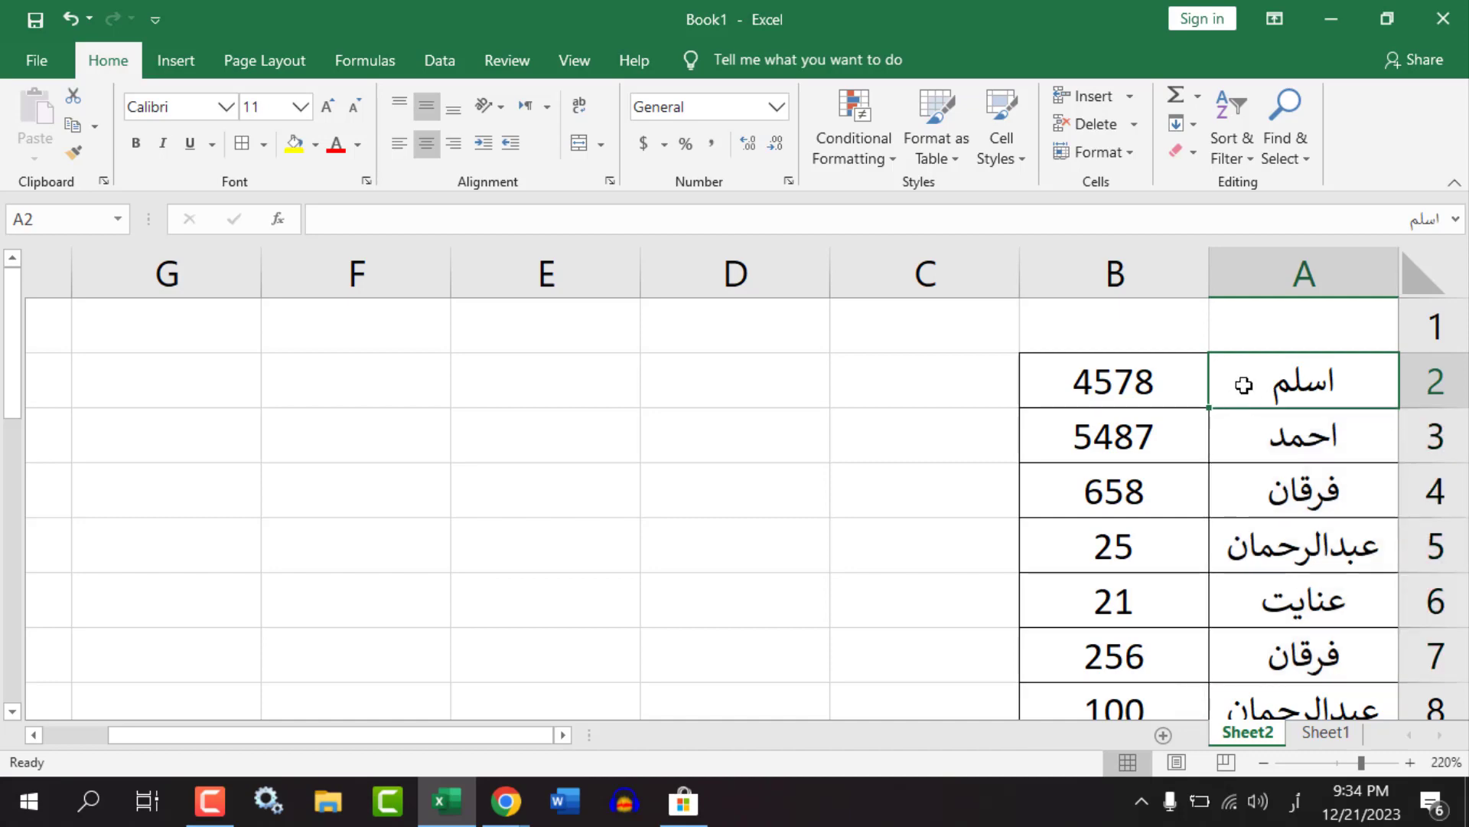
drag(1253, 406, 1261, 634)
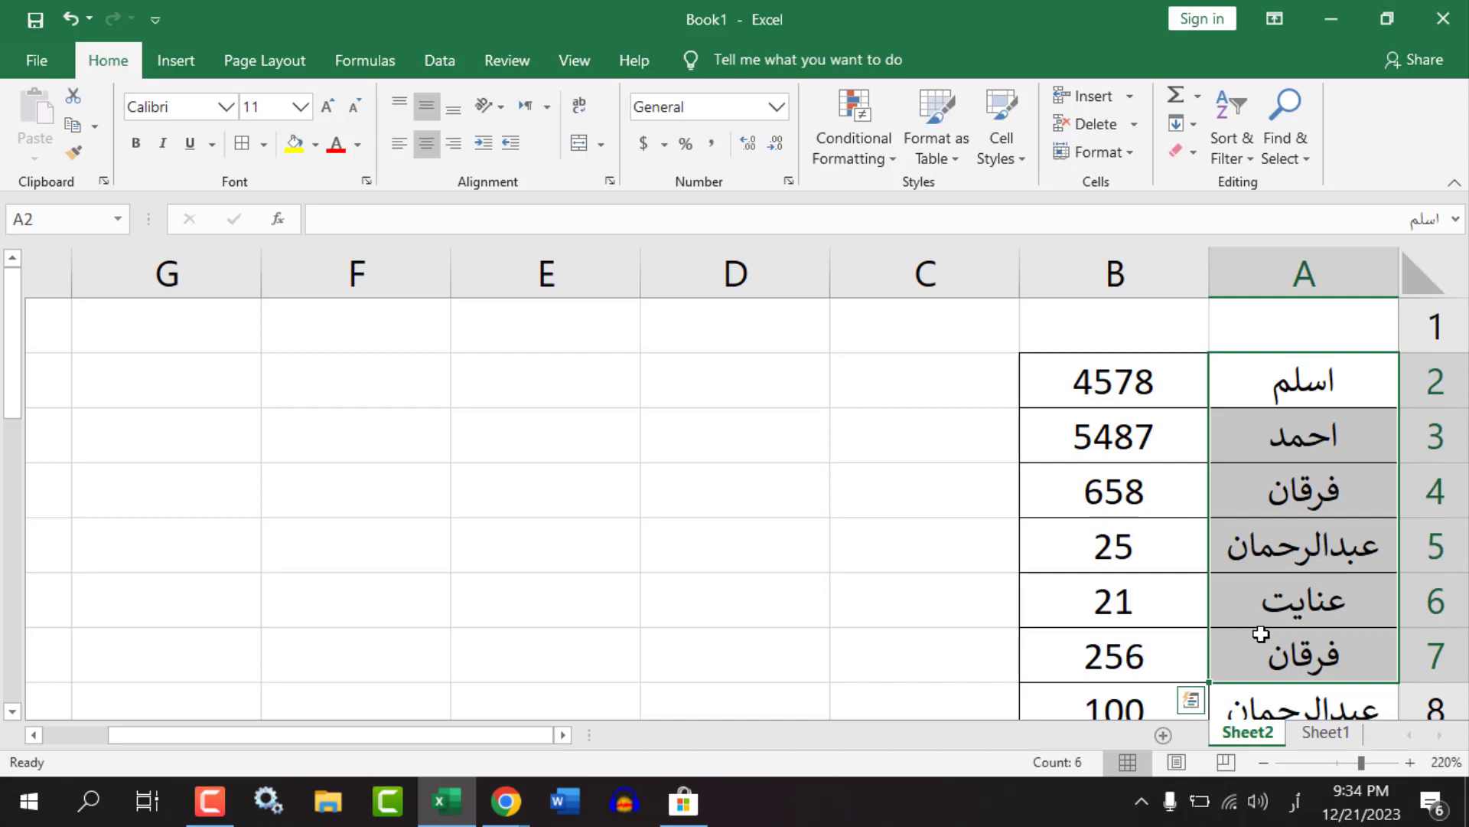
scroll(1255, 620, down, 1)
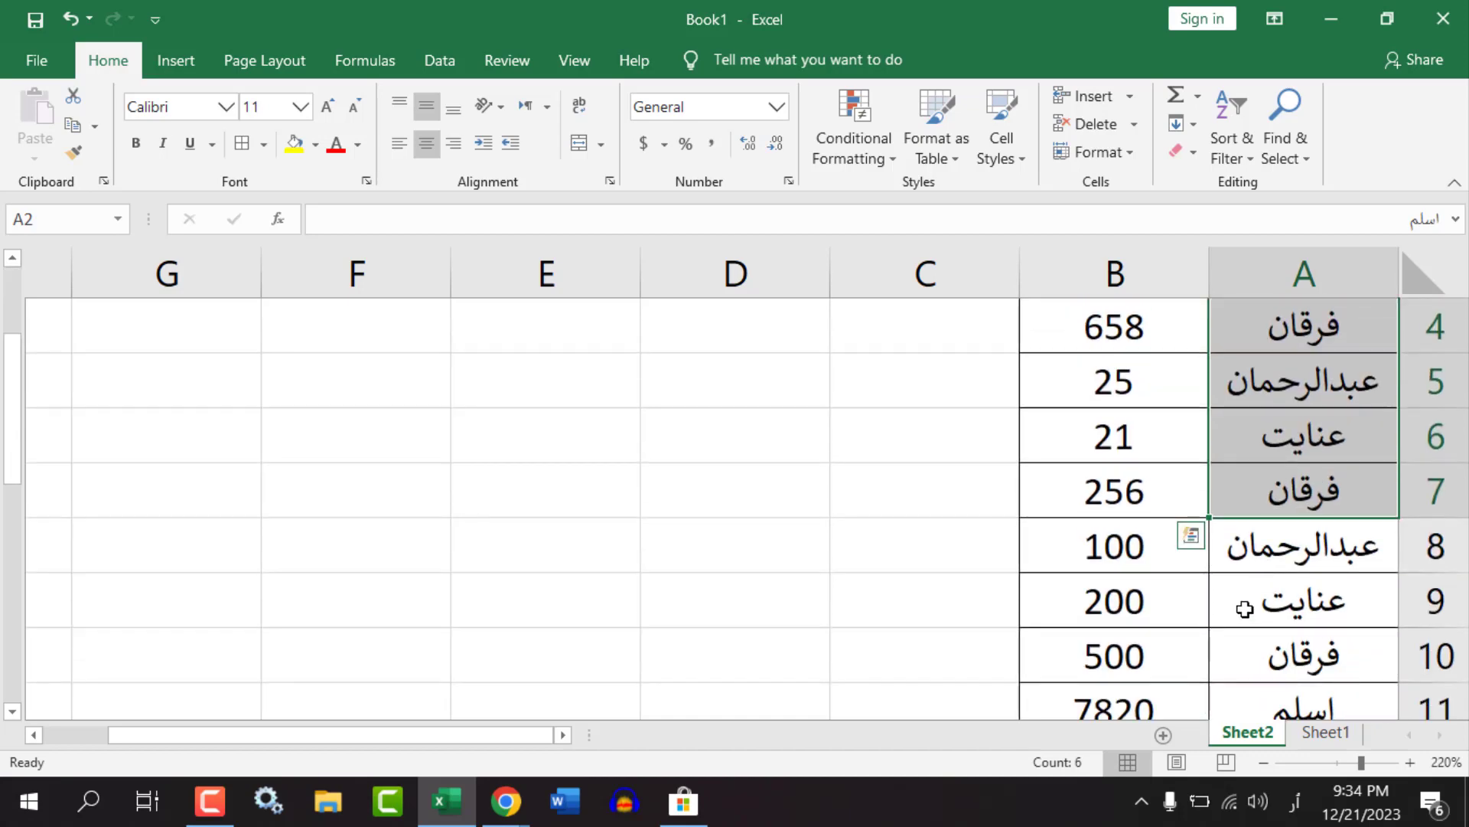
key(ctrl+c)
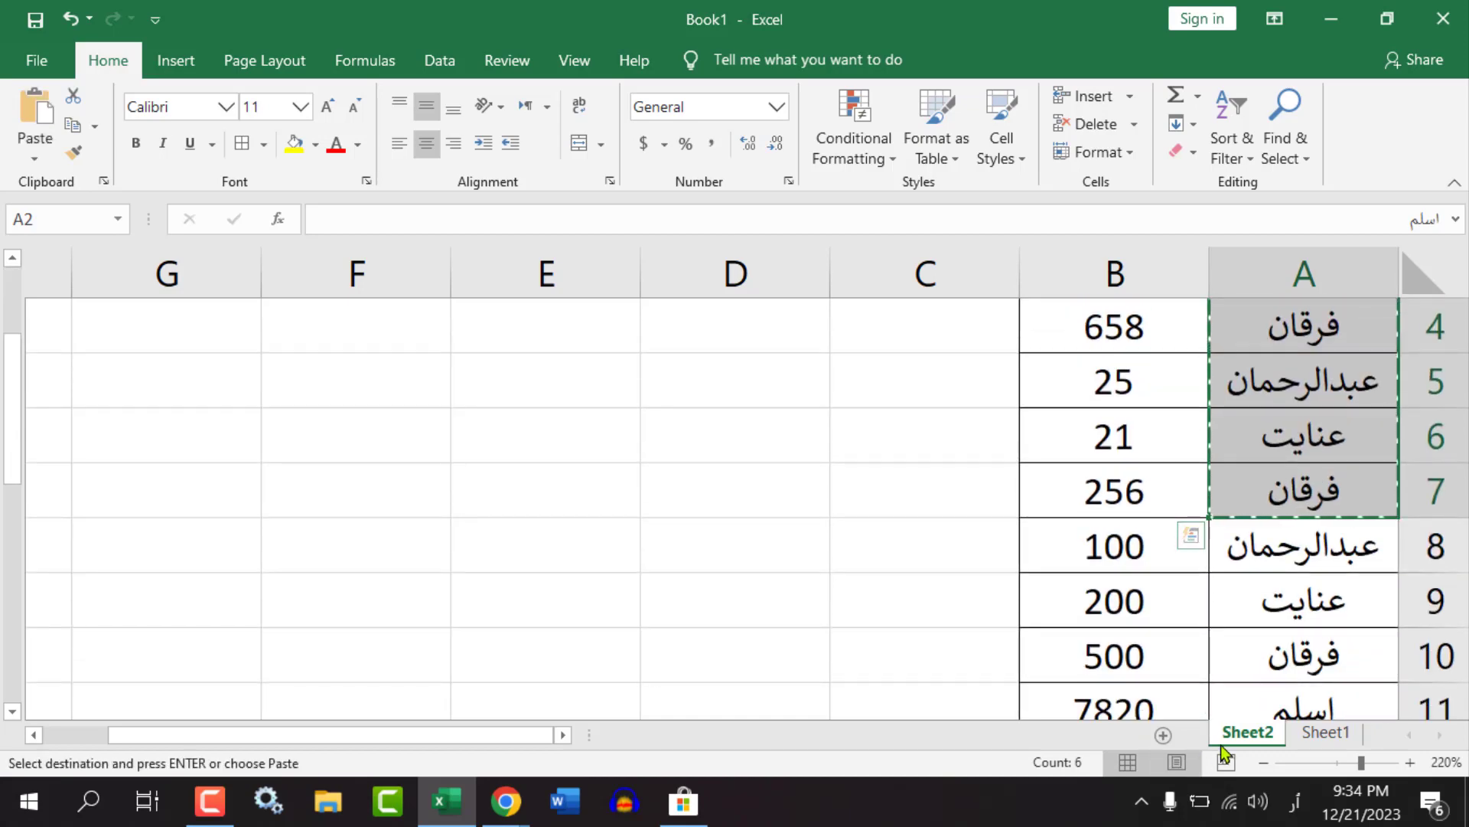
click(1164, 736)
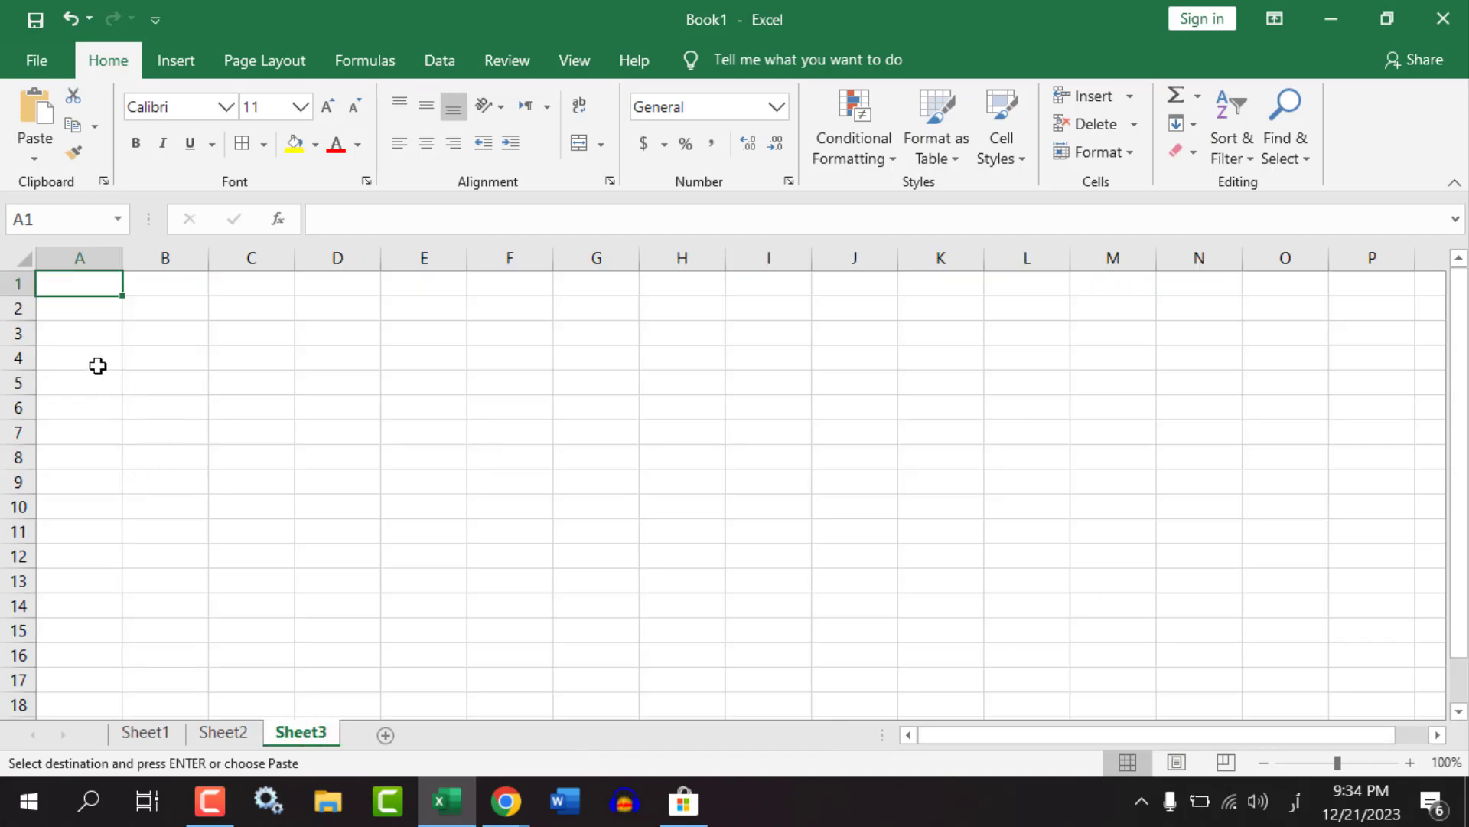
key(ctrl+v)
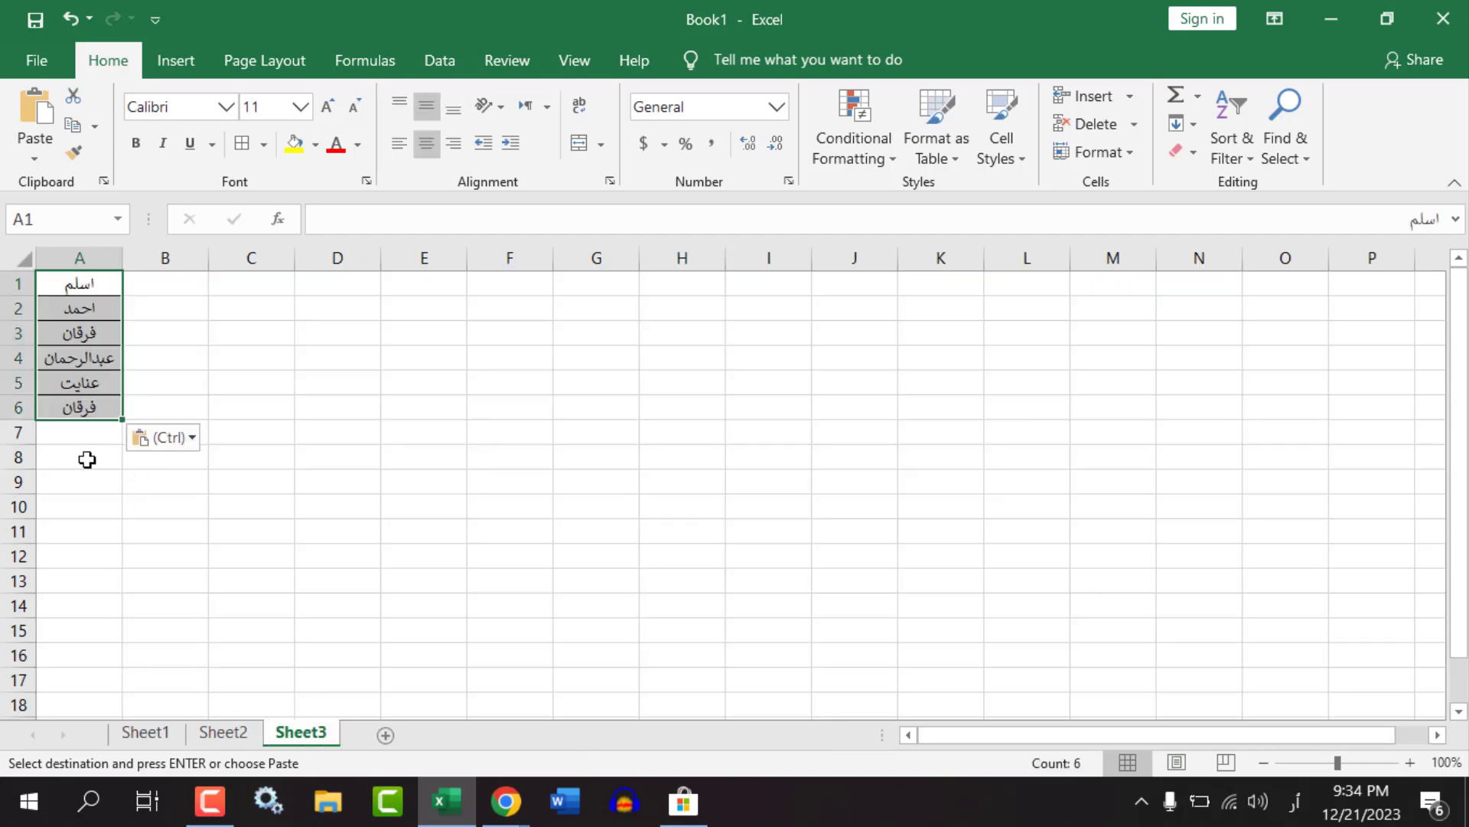
click(236, 741)
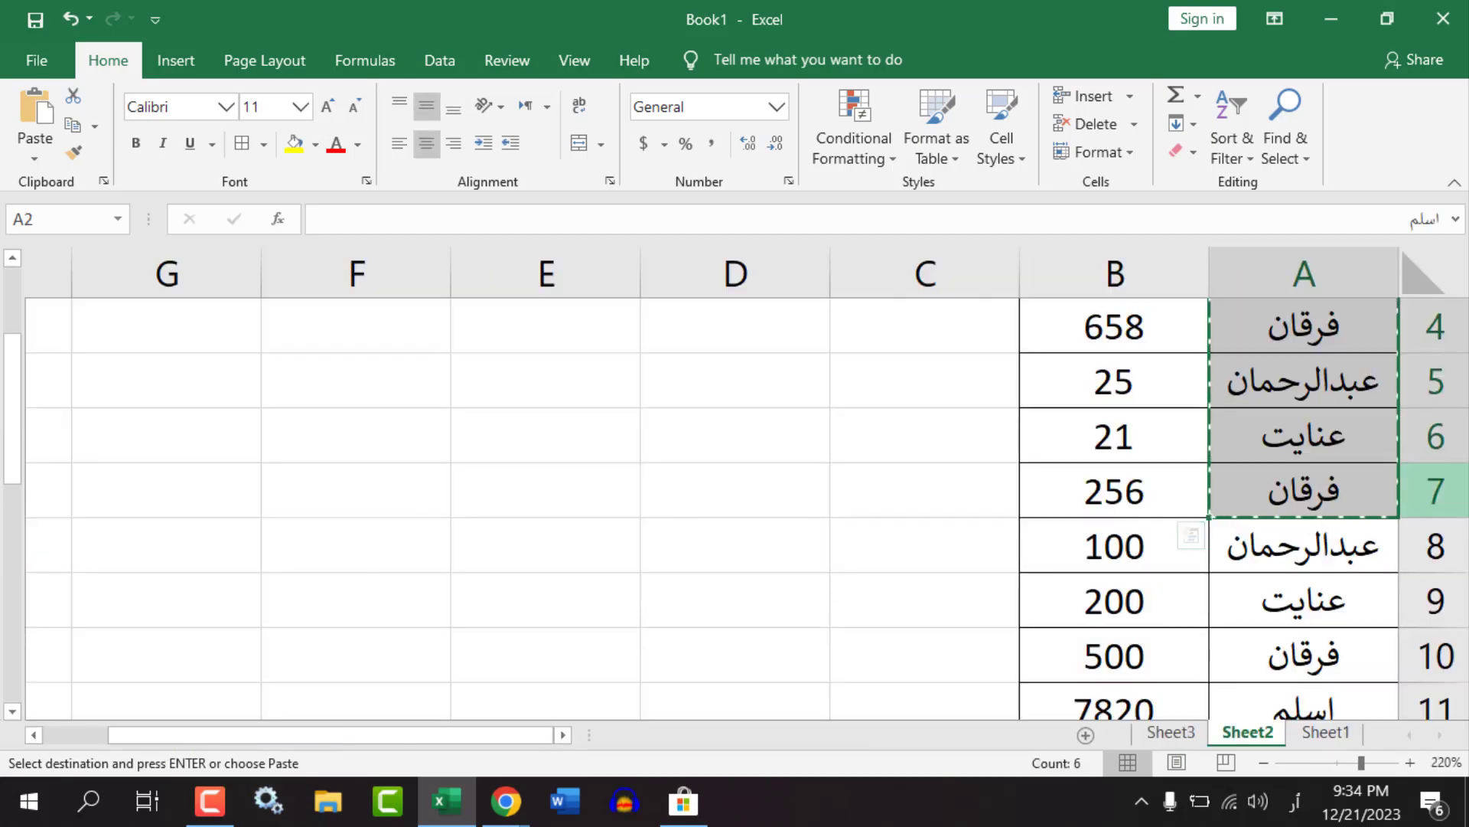
Apply all borders and a thick outside border to cells D2 and E2 on Sheet2.
scroll(796, 530, up, 1)
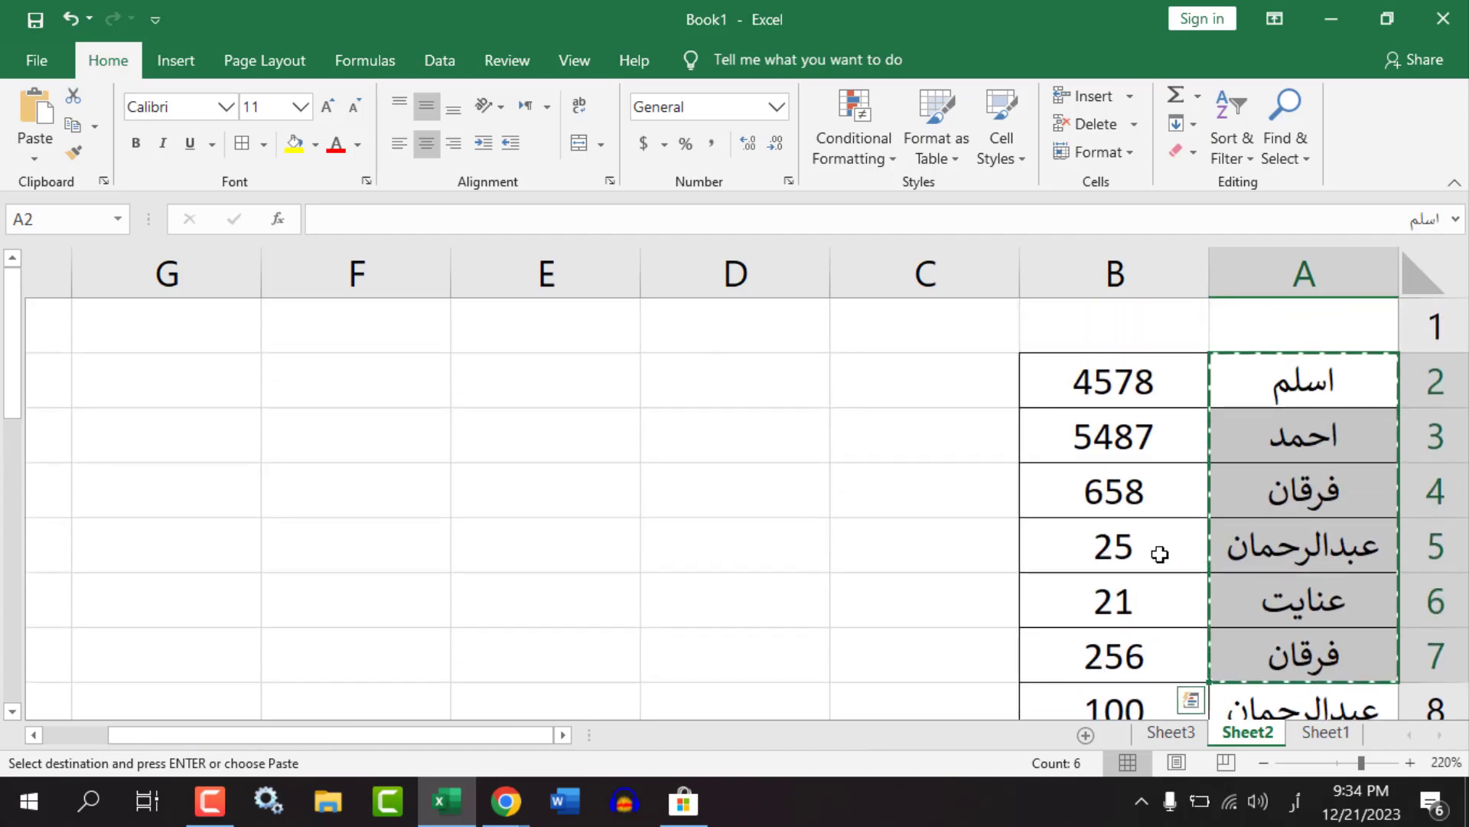
click(587, 380)
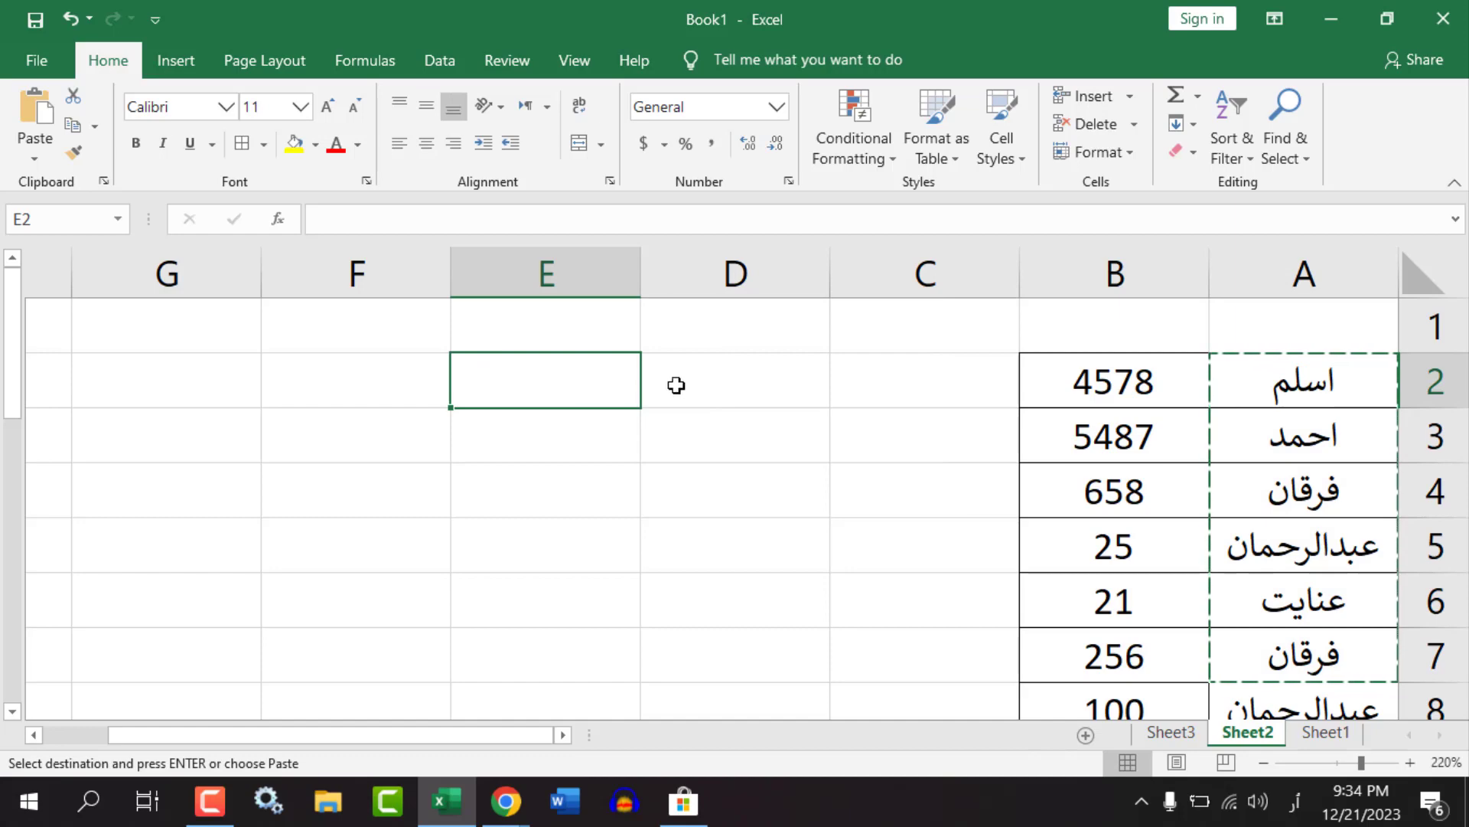
drag(691, 383, 533, 377)
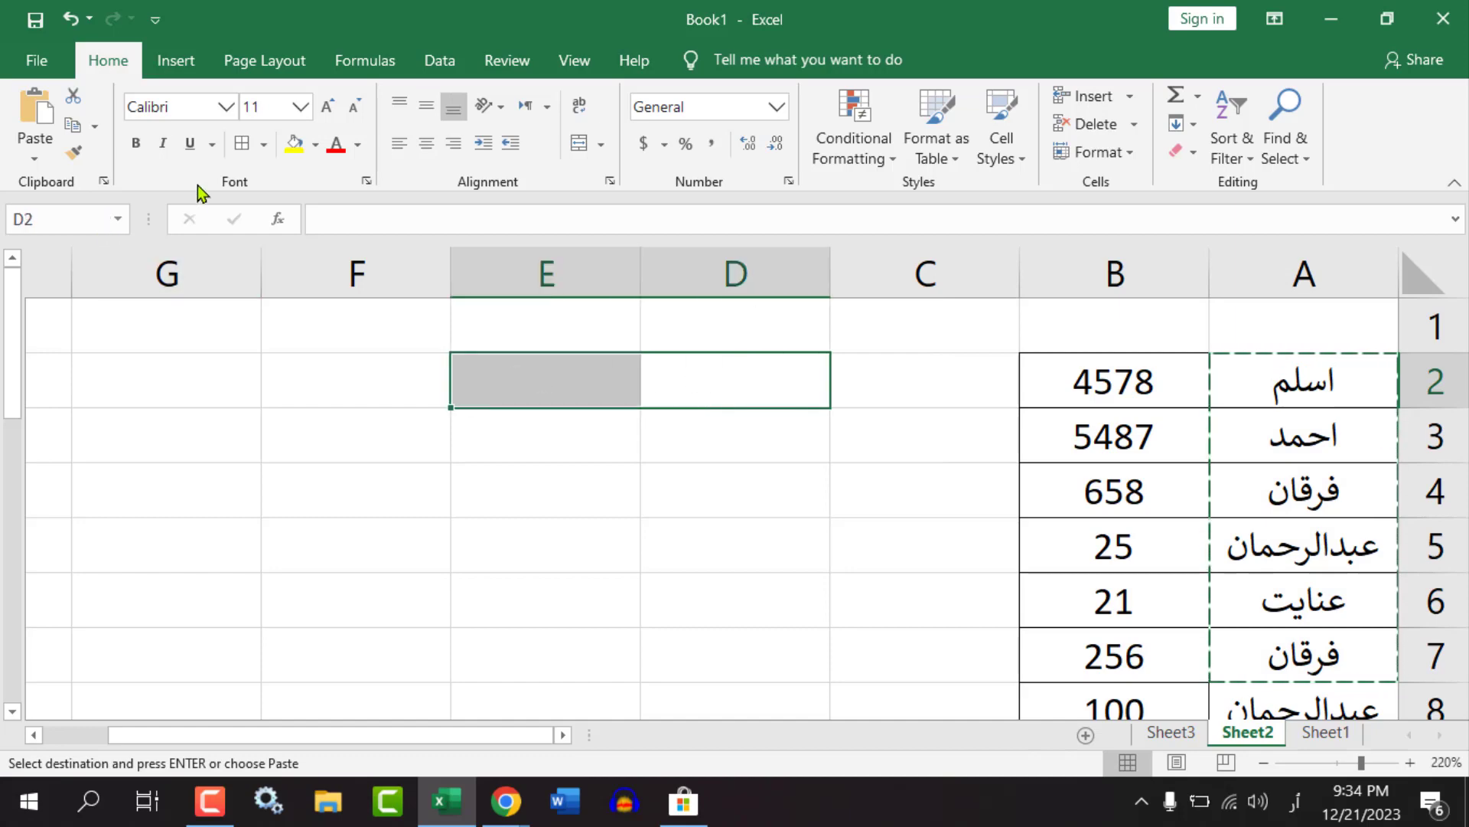
click(242, 143)
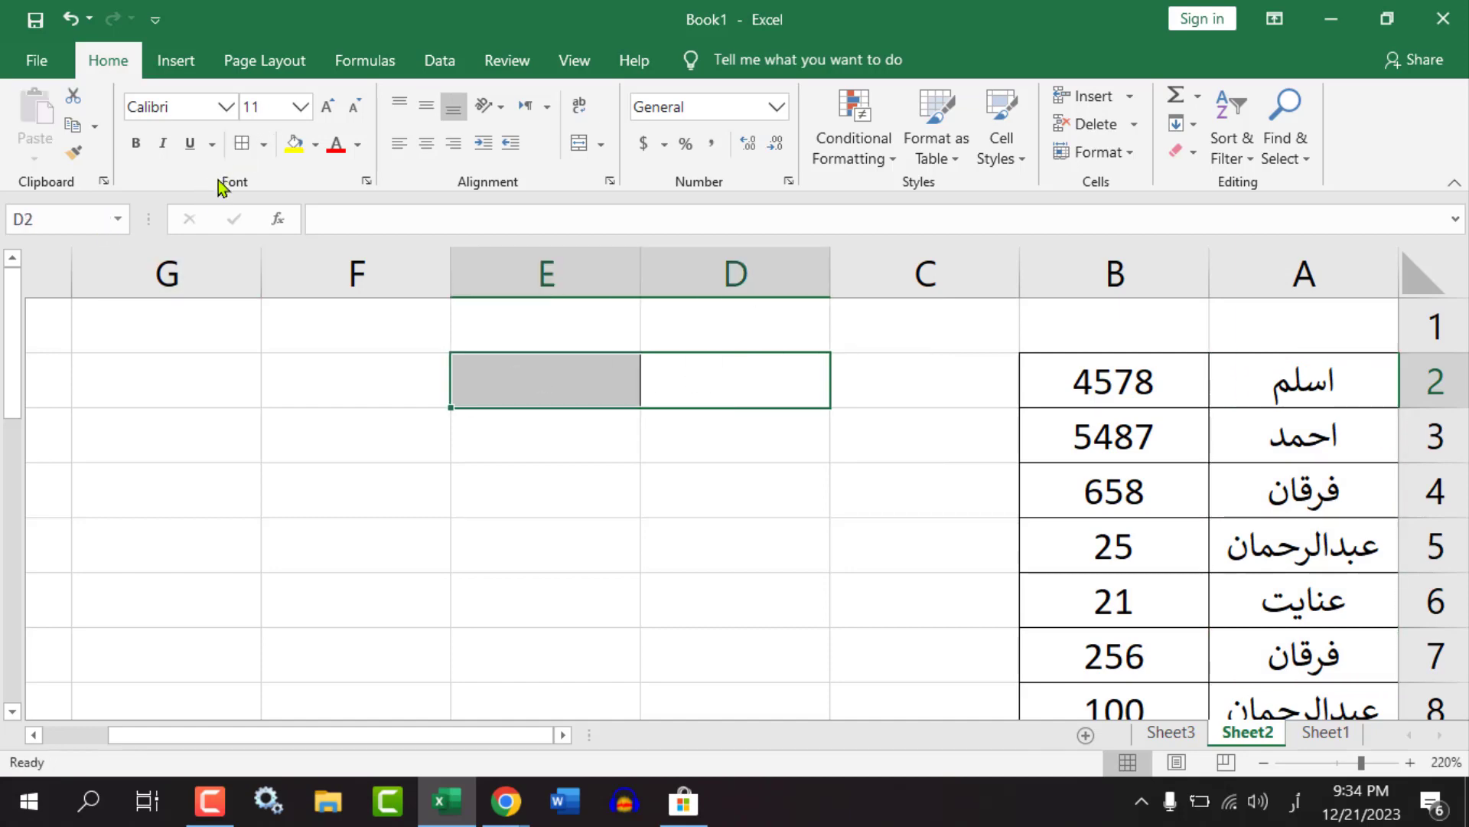
click(265, 153)
click(247, 430)
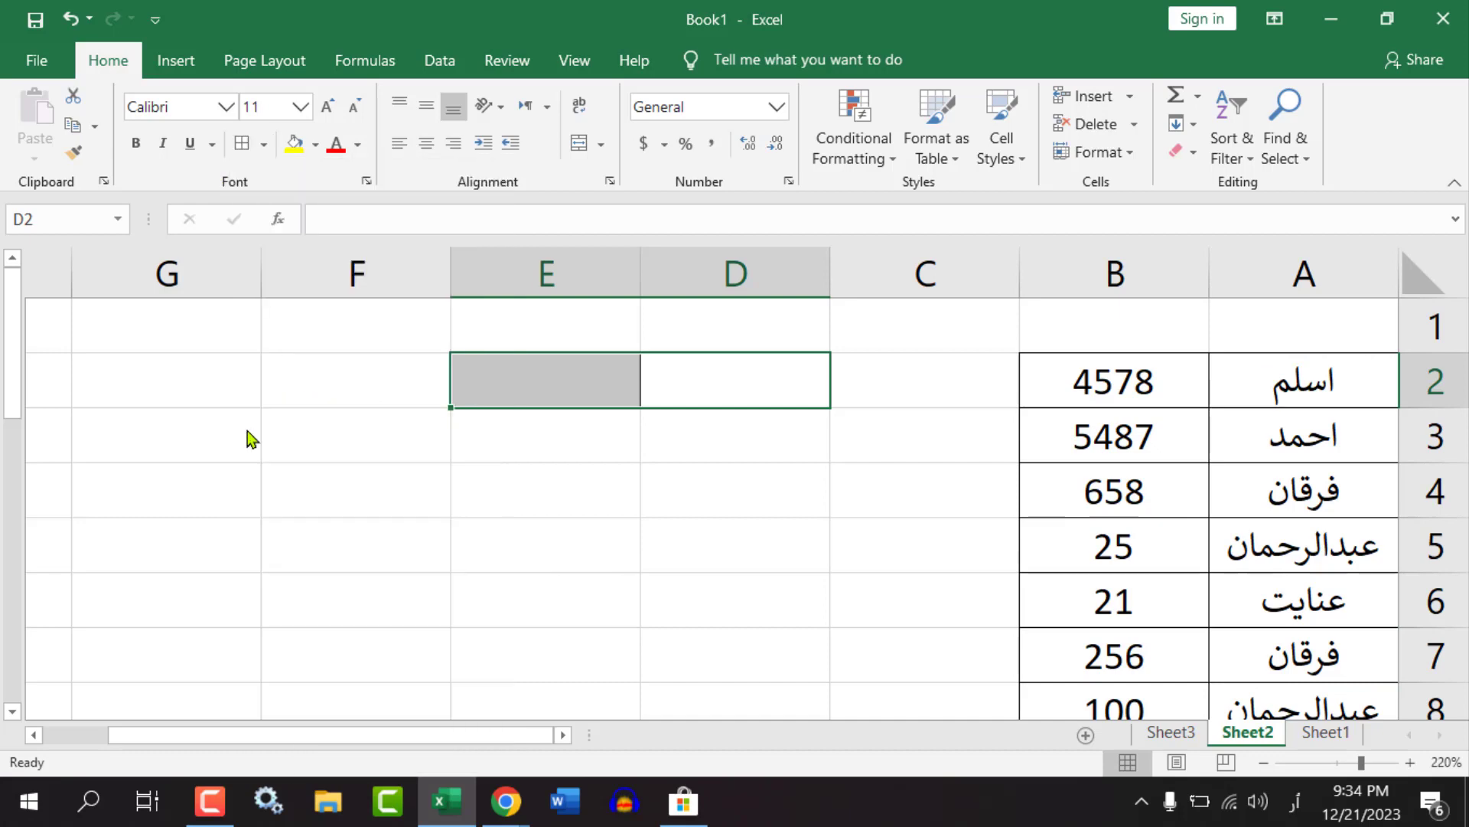
click(745, 391)
click(761, 458)
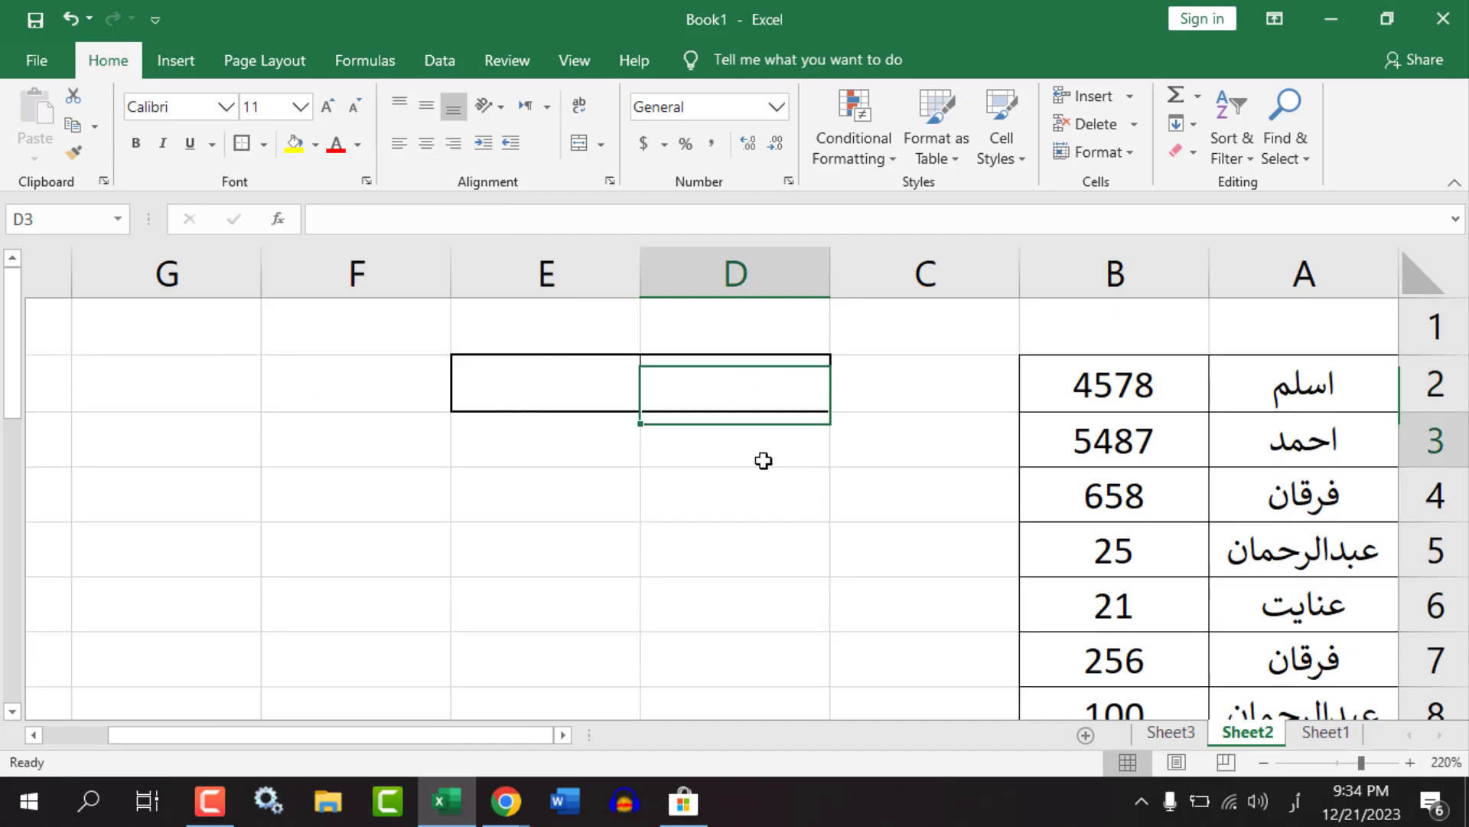
Add a data validation drop-down list to cell D2 with the source =Sheet3!$A$1:$A$6 and open the list to check its entries.
click(757, 384)
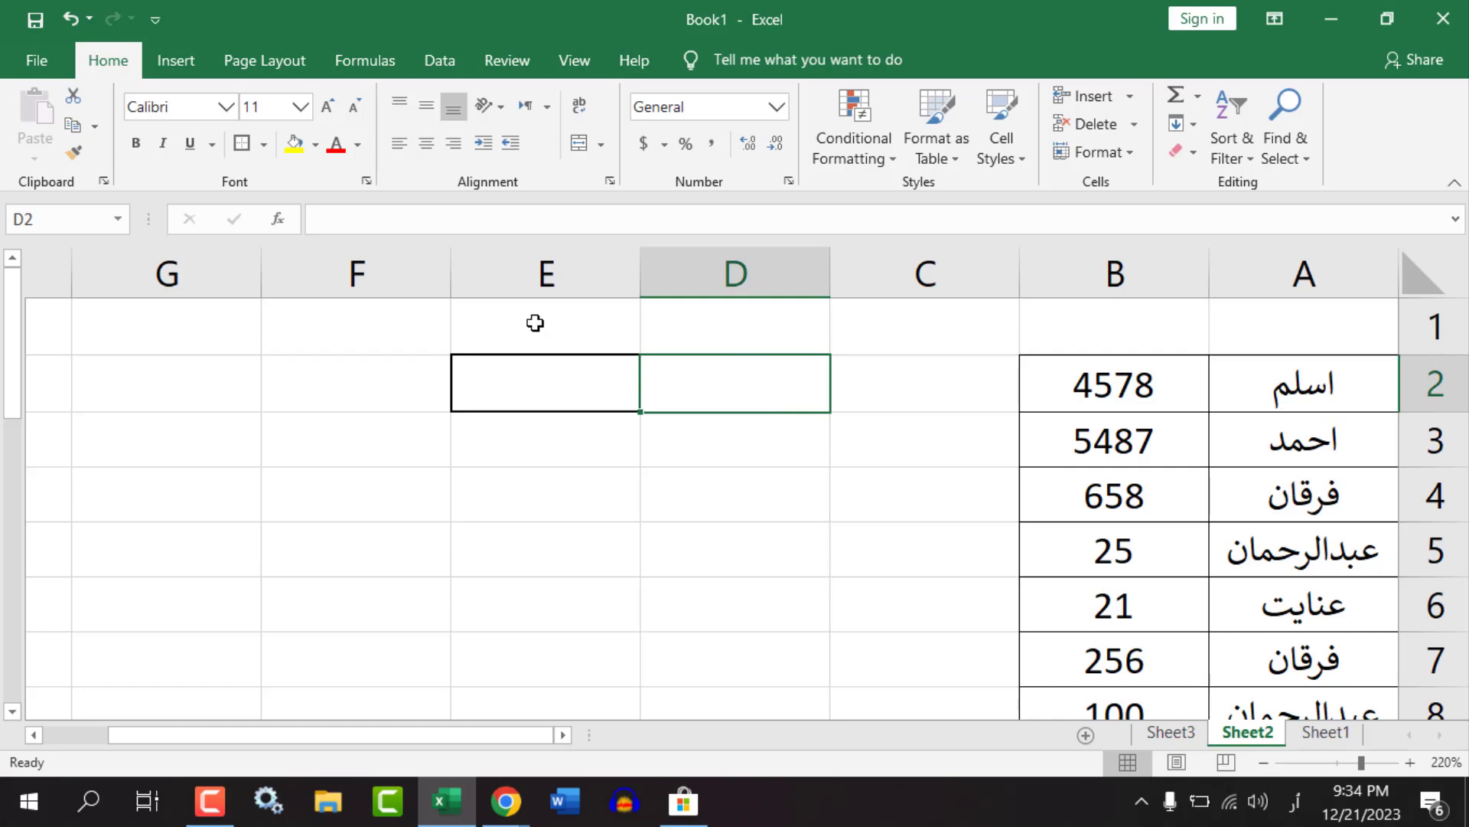
click(436, 61)
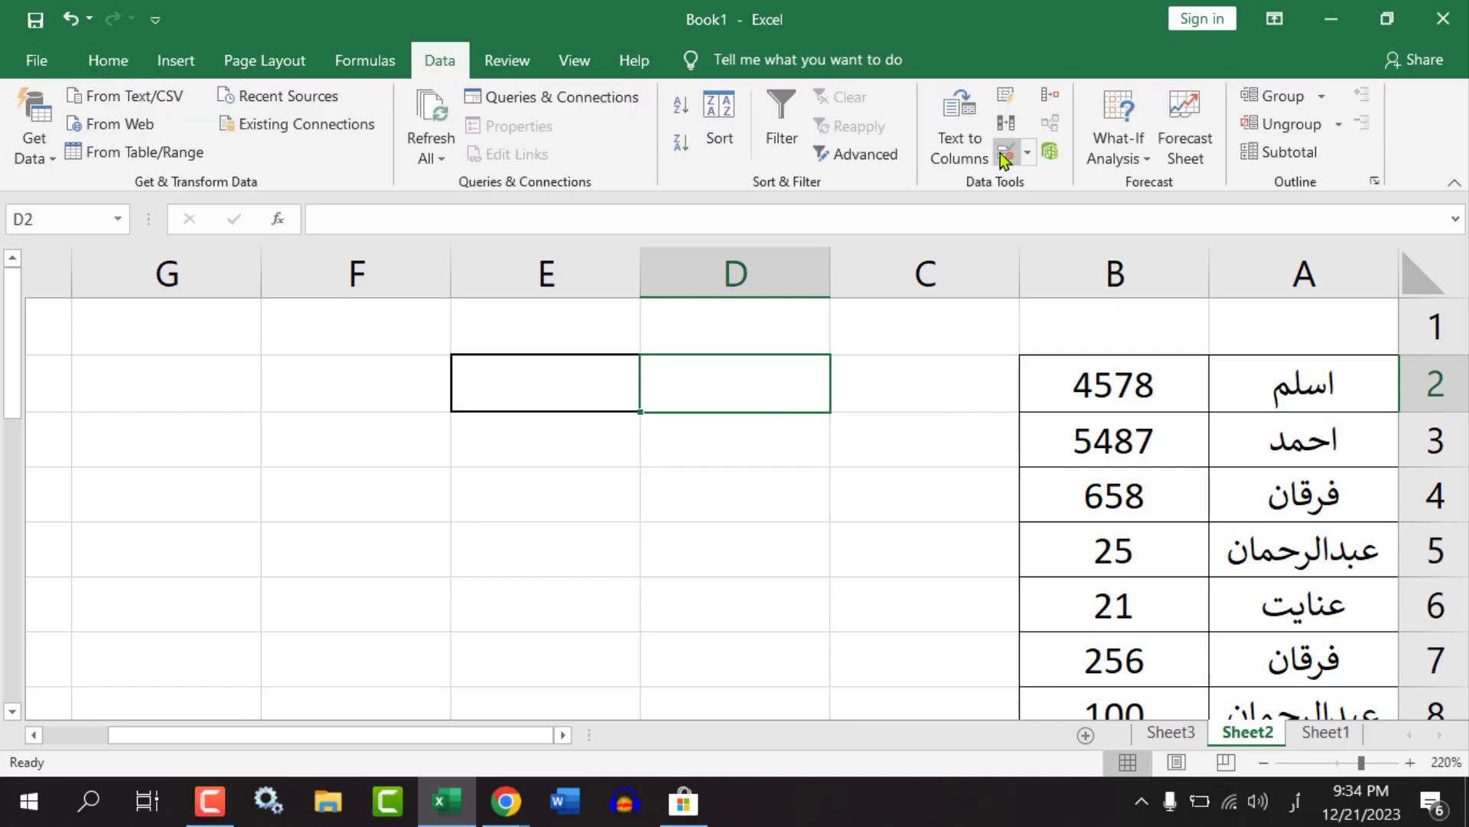
click(1005, 159)
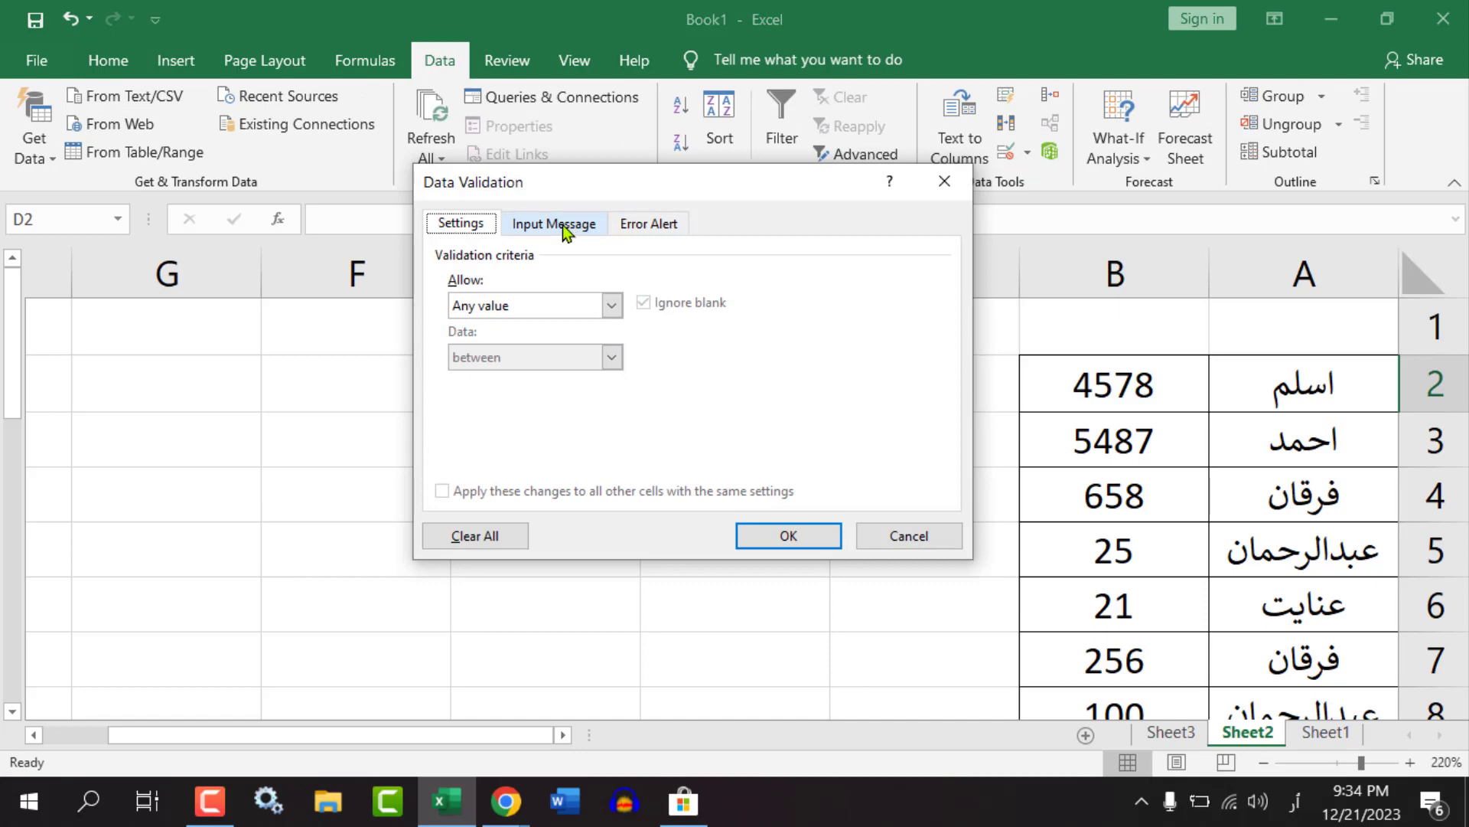
click(611, 305)
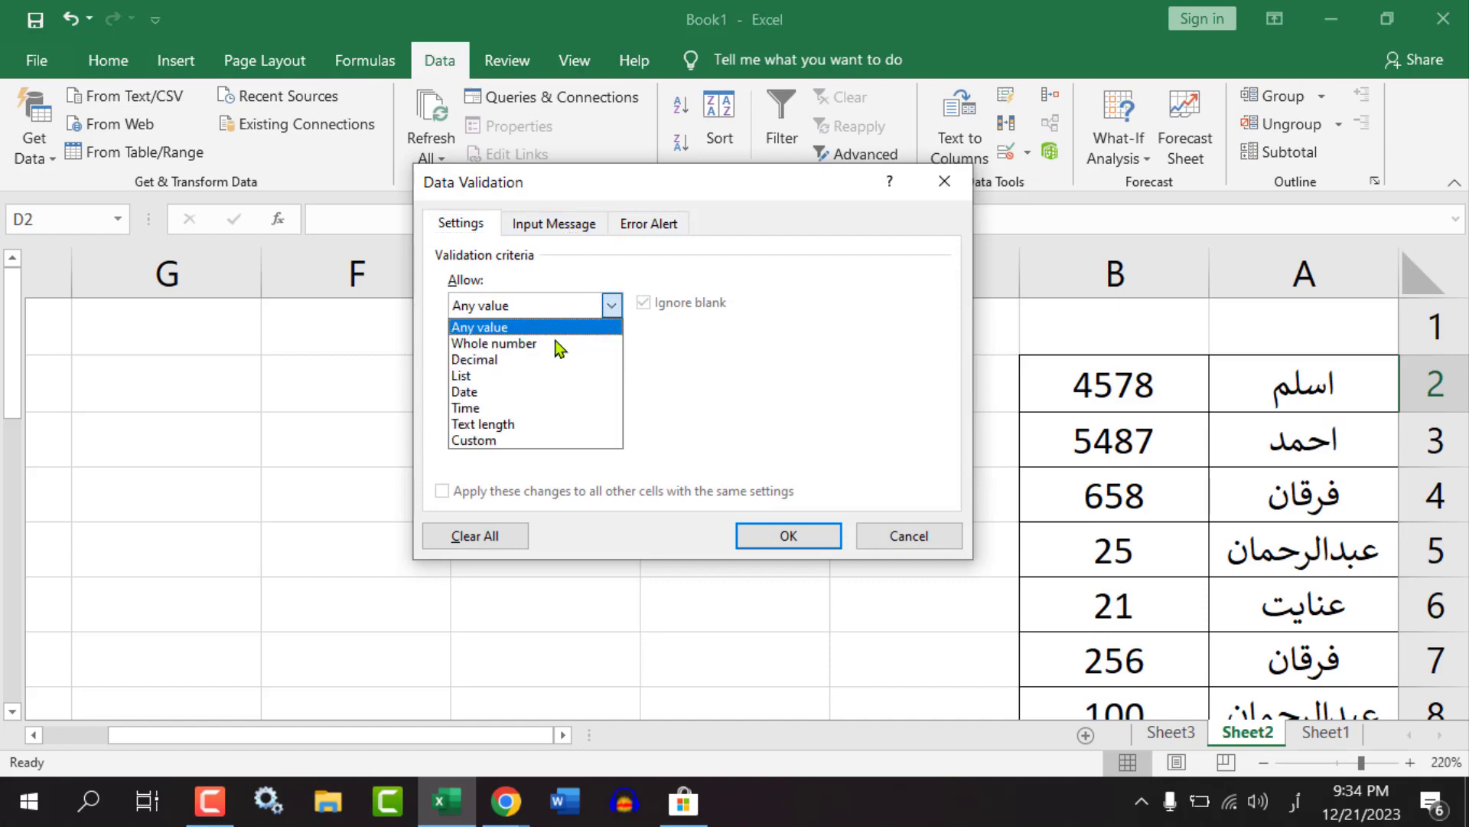
click(466, 379)
click(560, 407)
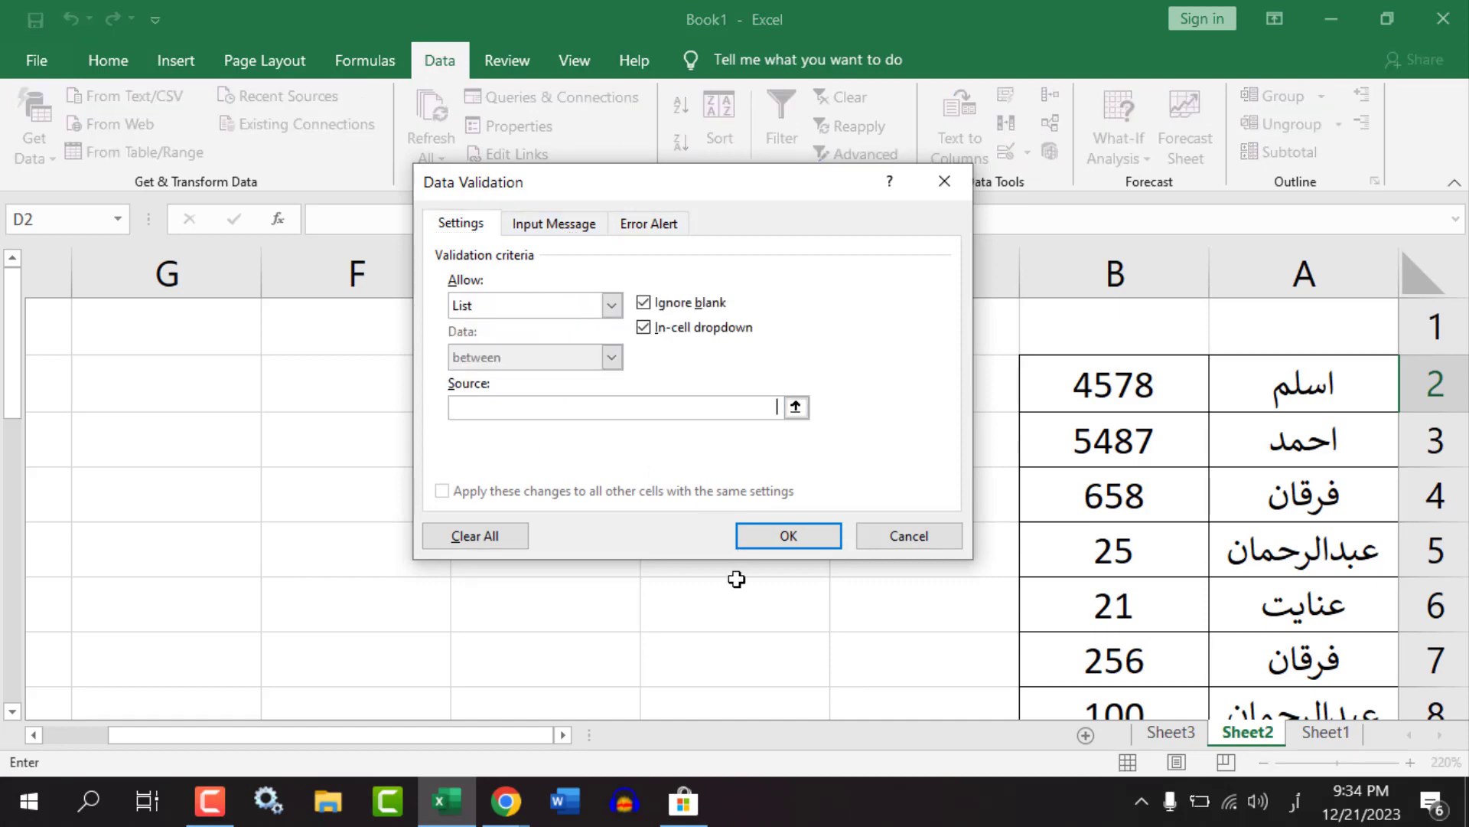
click(1170, 733)
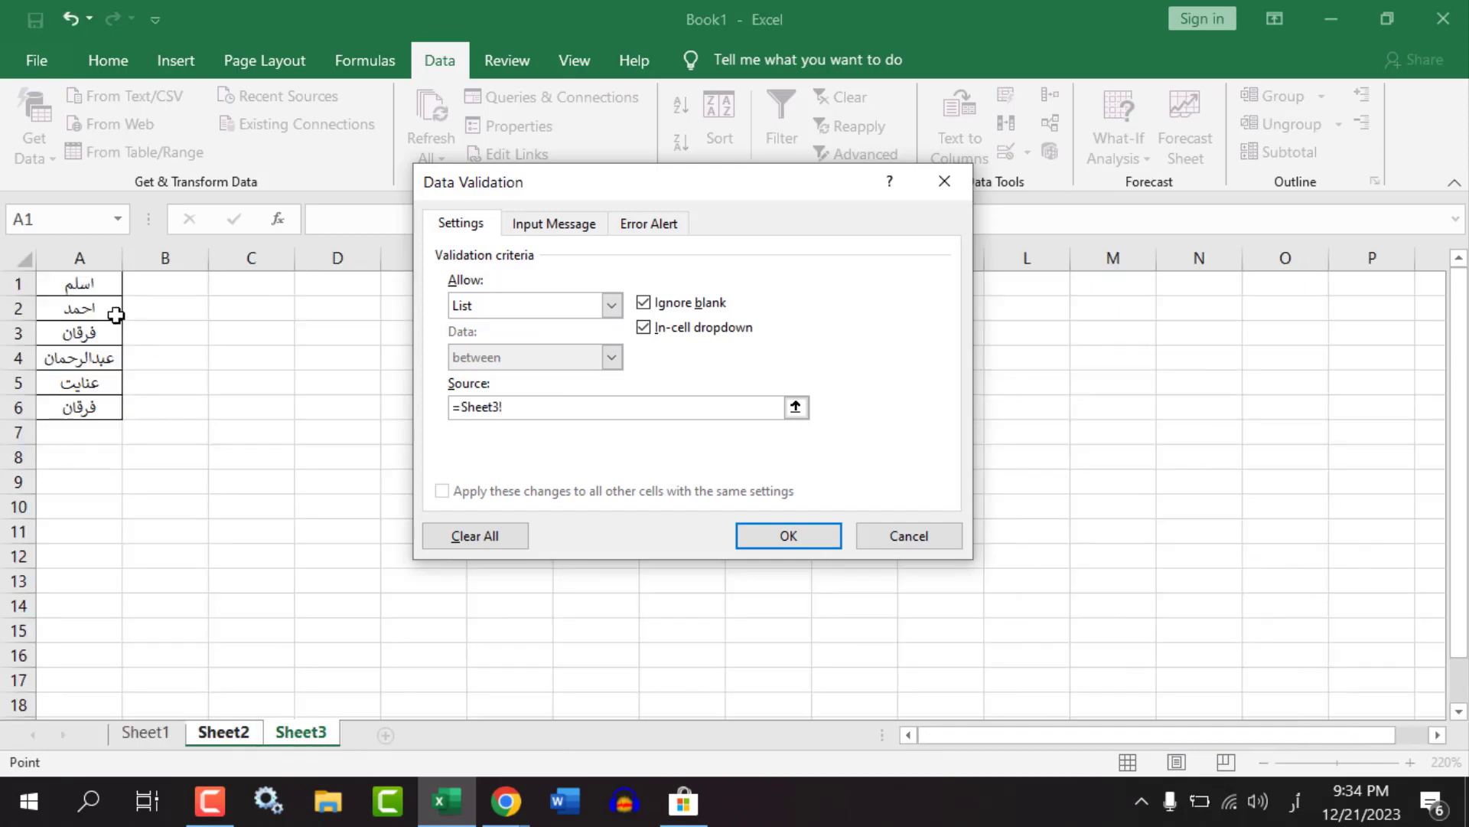
drag(67, 285, 73, 331)
drag(78, 392, 79, 417)
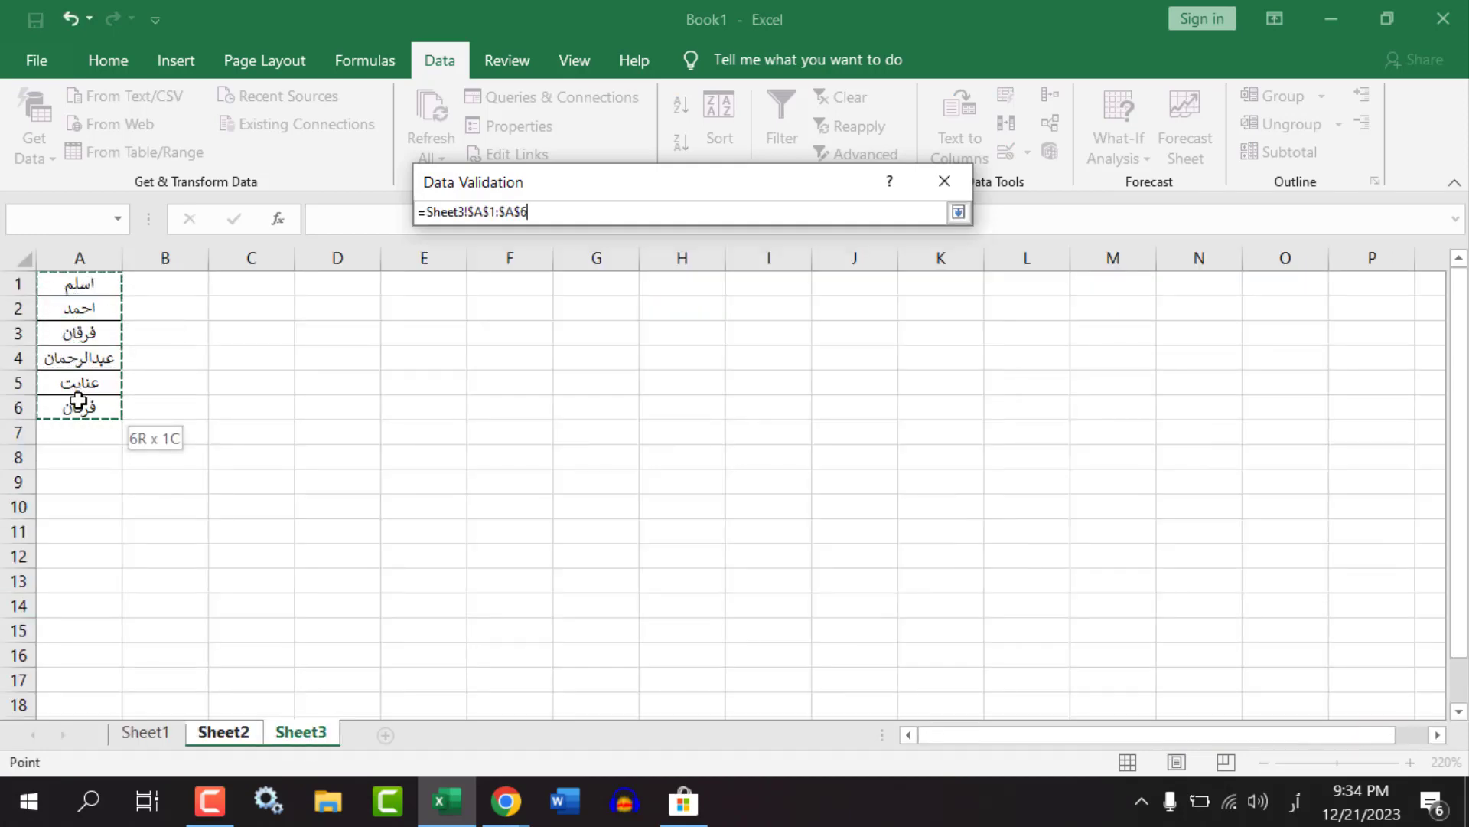
click(788, 536)
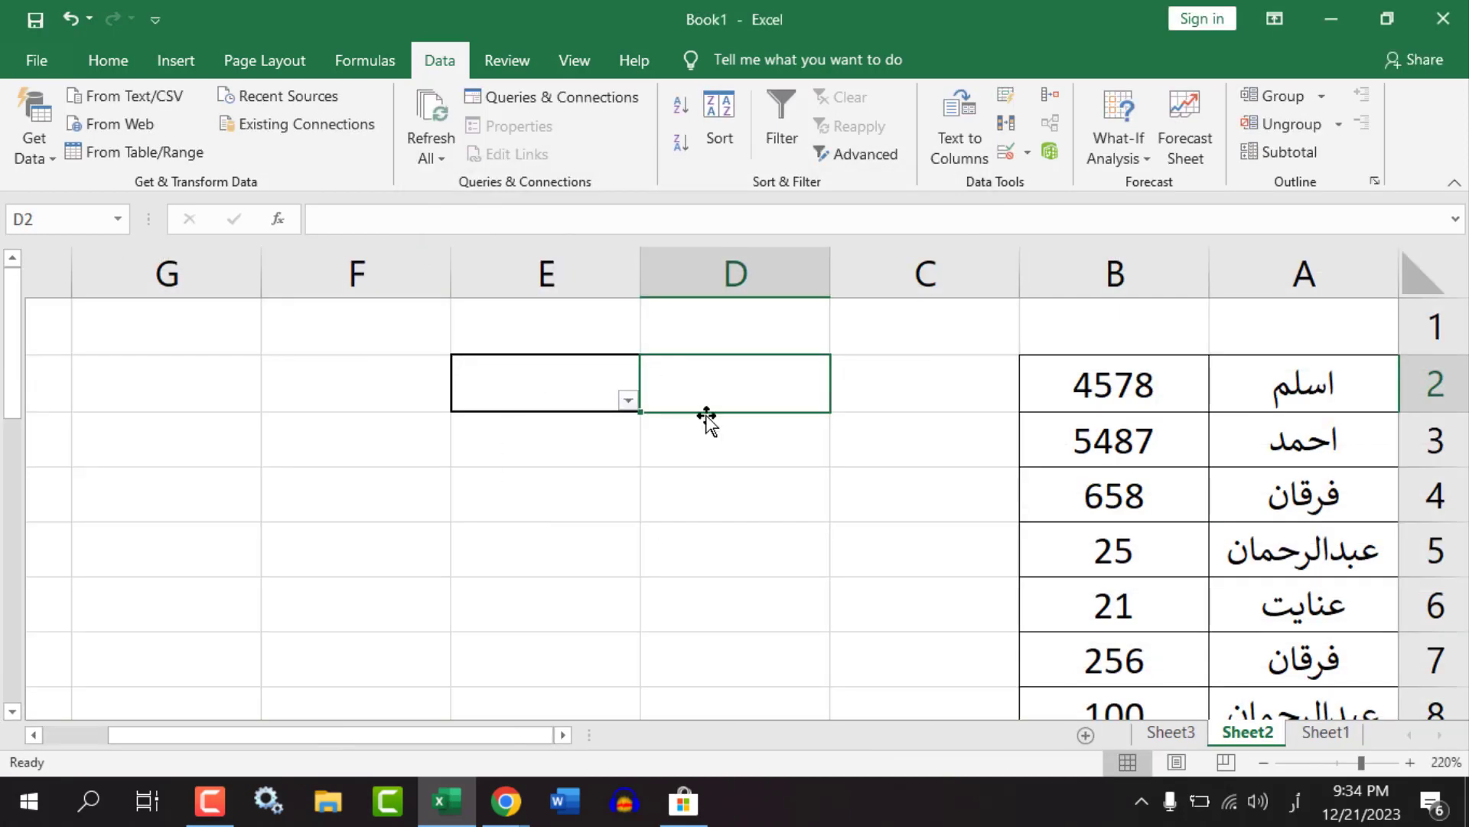
click(628, 401)
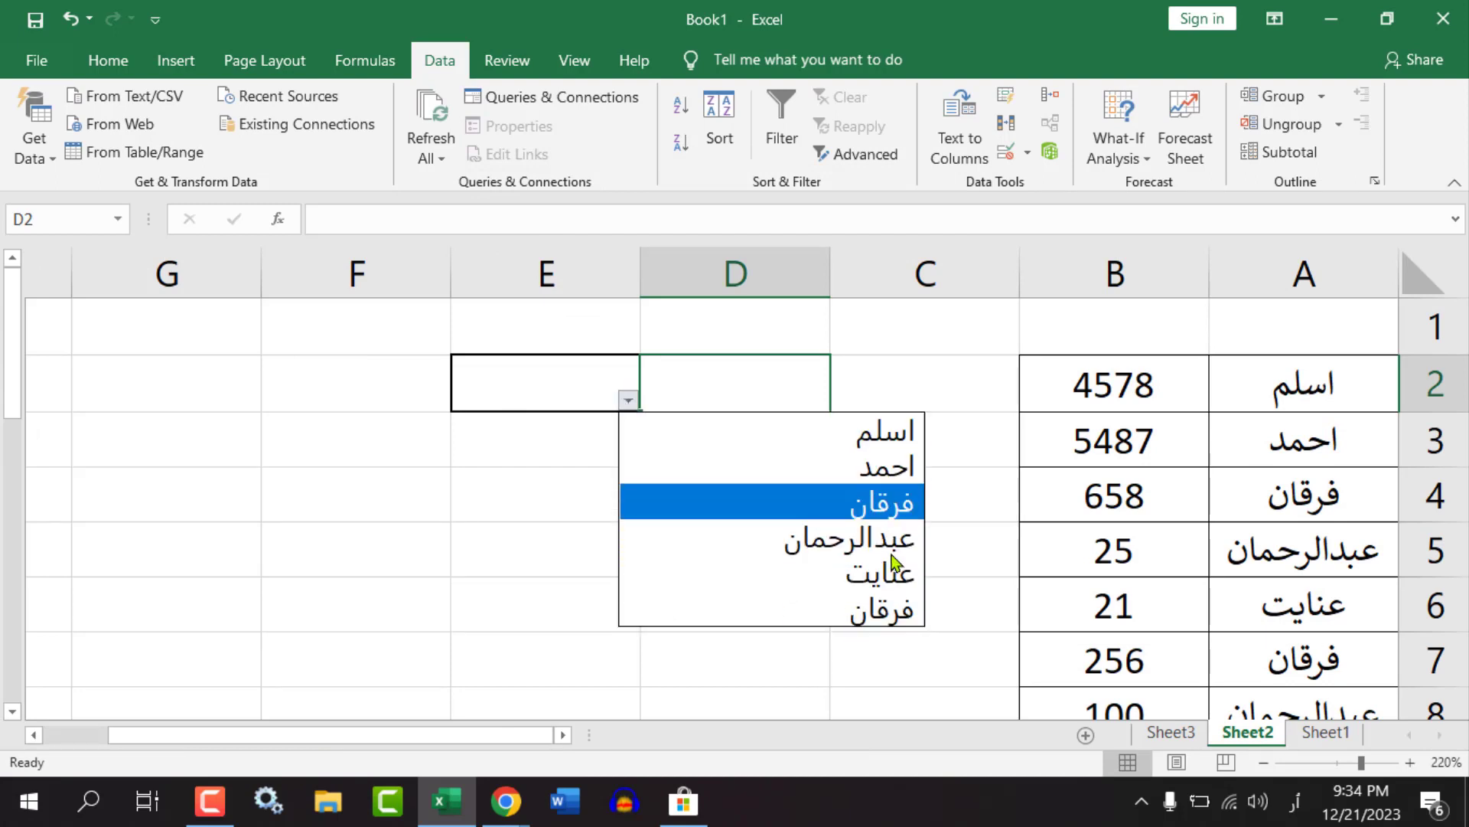
Widen column E to about twice its width and start a SUMIF formula in cell E2 with the range A2:A17.
click(545, 387)
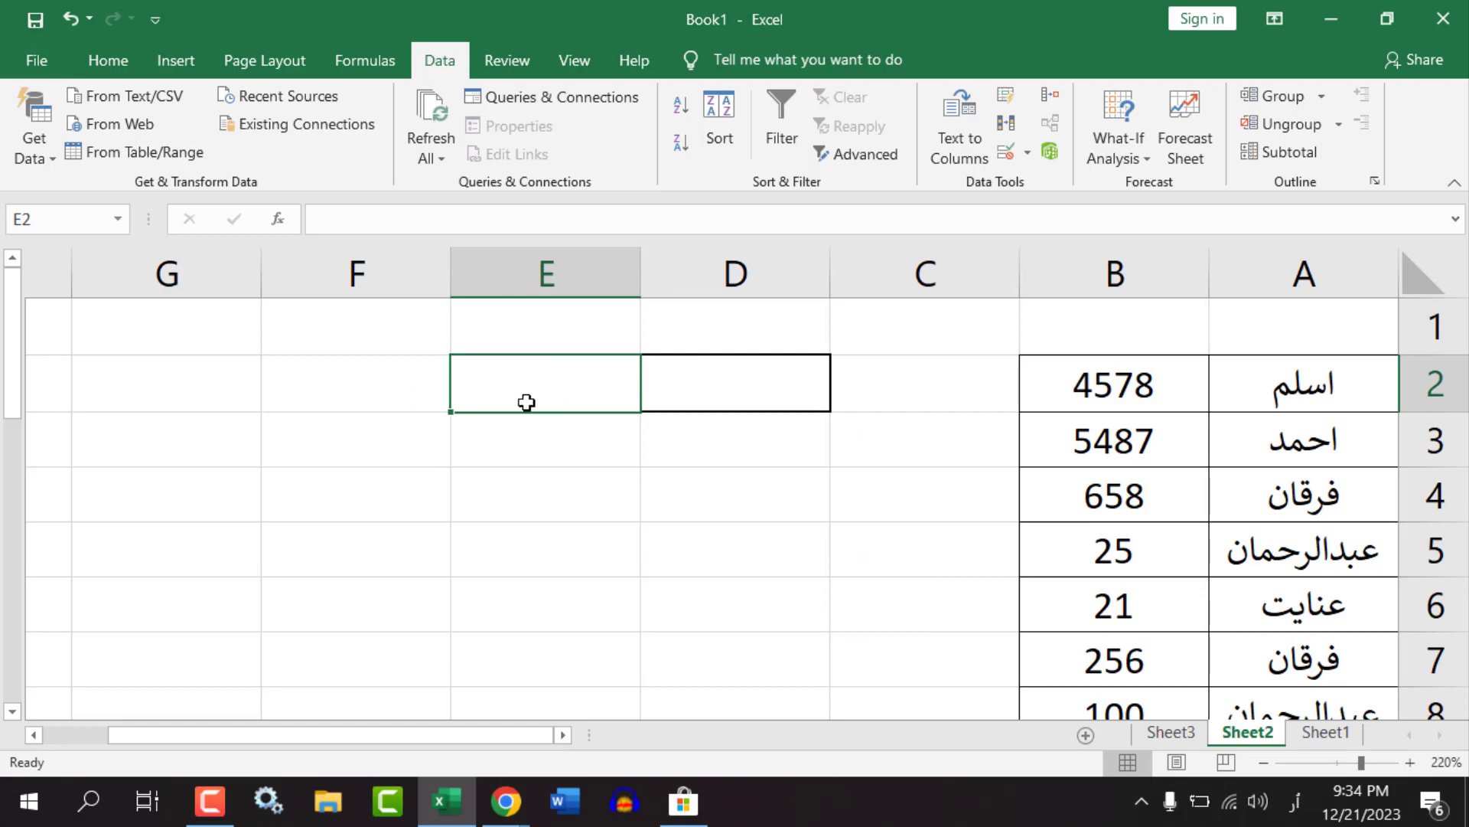
drag(450, 262, 280, 329)
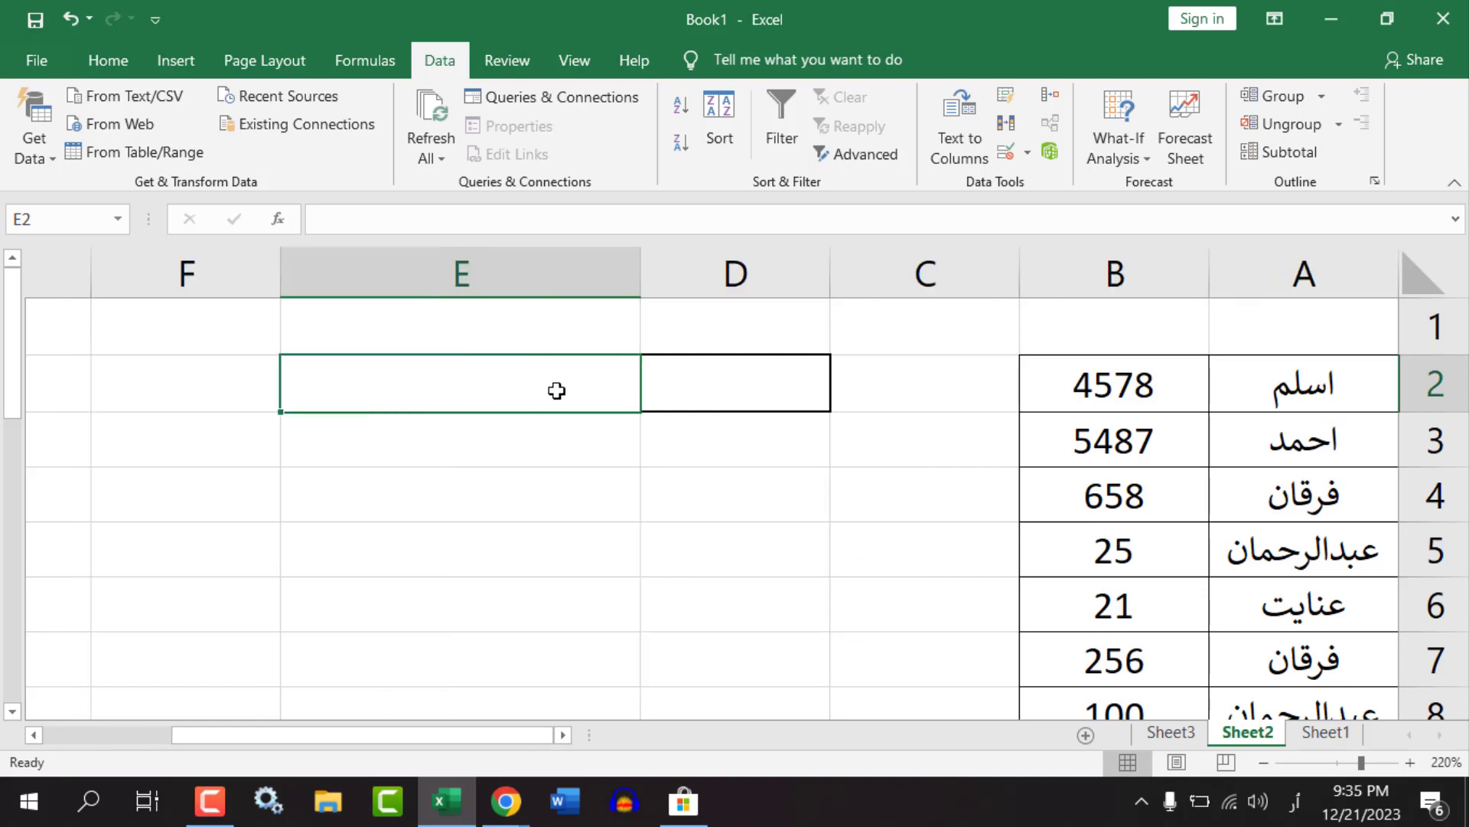
text(ؤ)
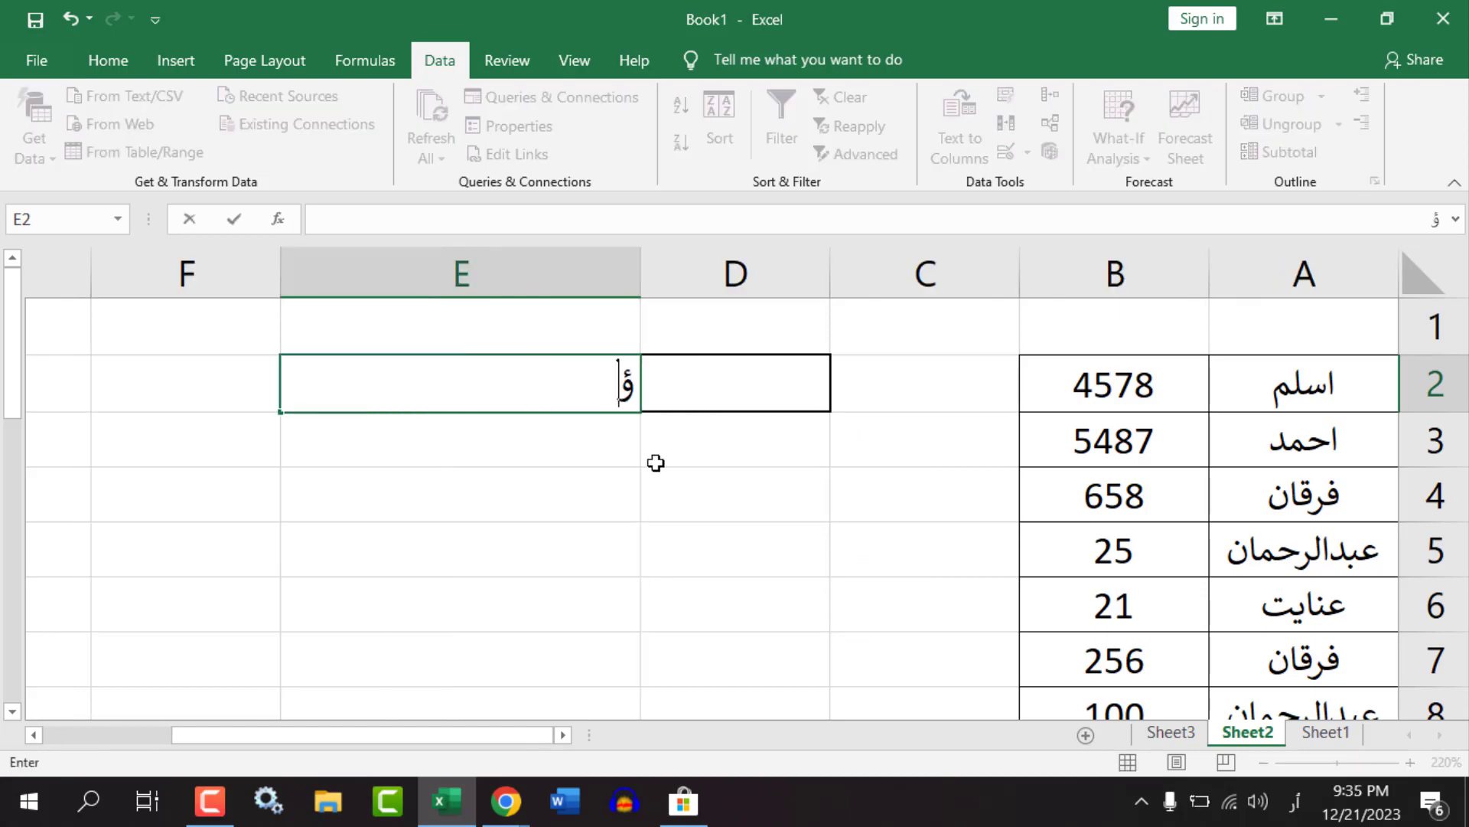
key(BackSpace)
text(=sumif)
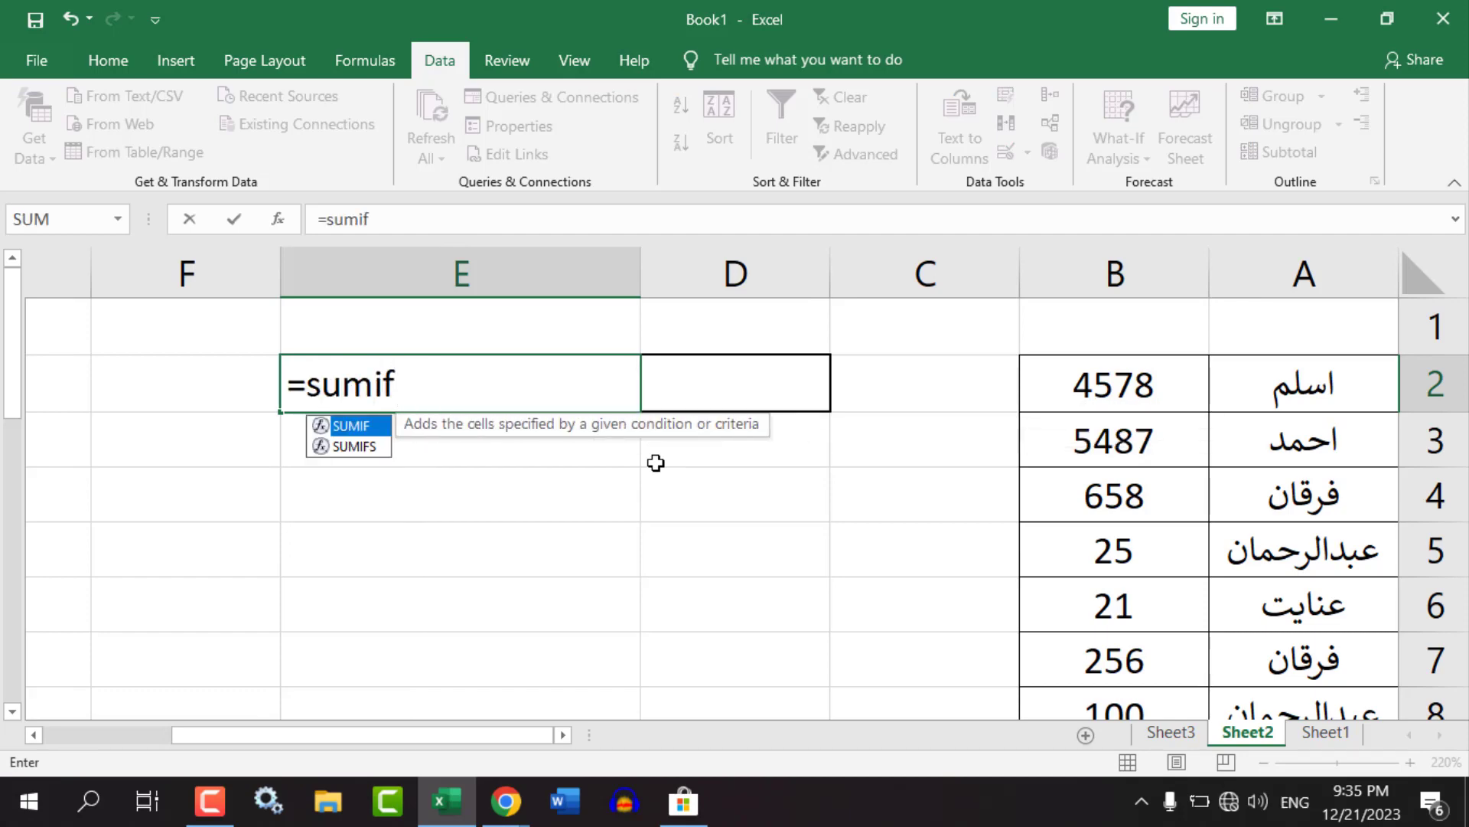
key(Tab)
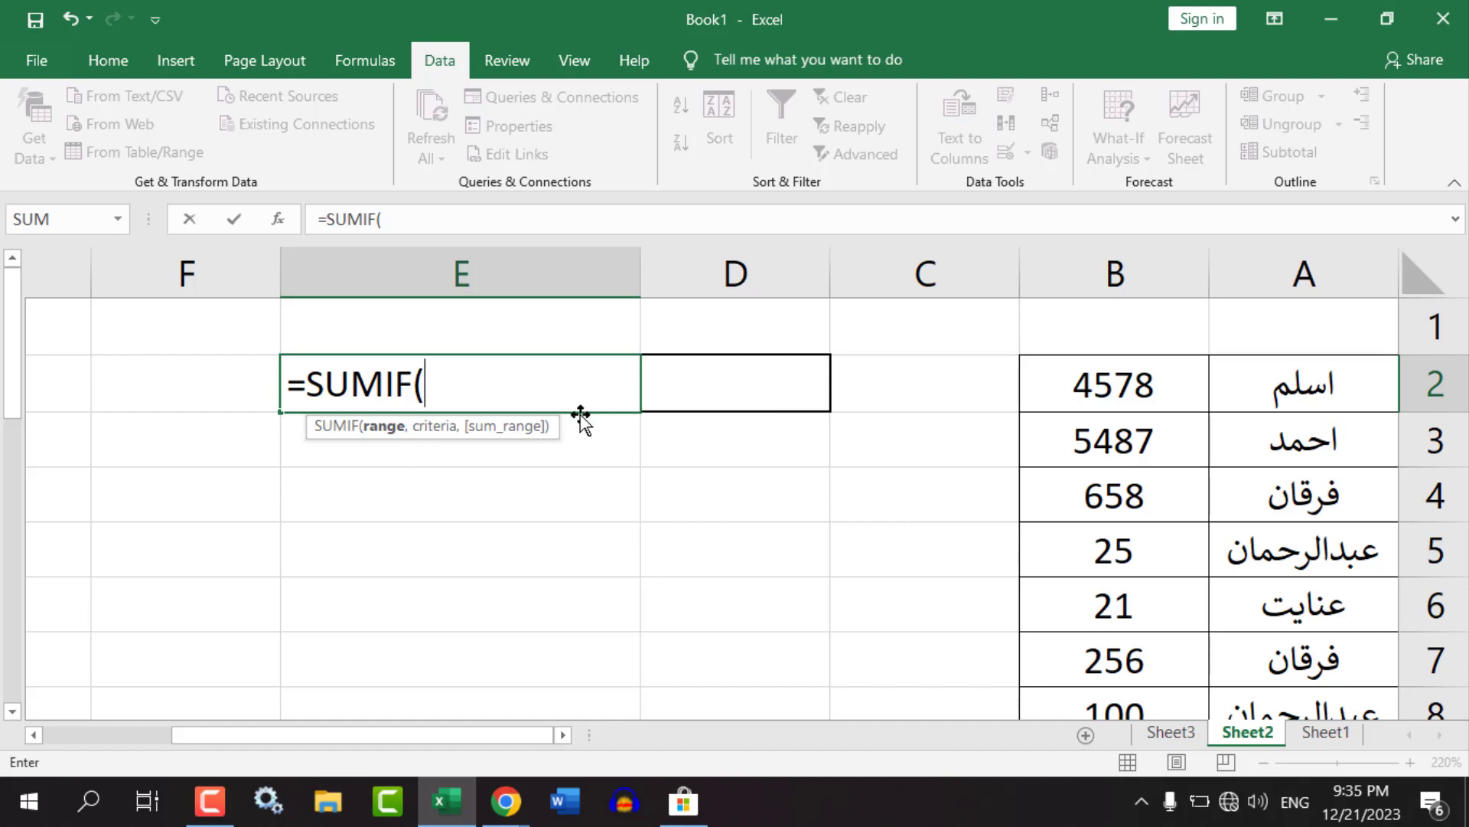
click(1322, 391)
drag(1331, 441, 1310, 616)
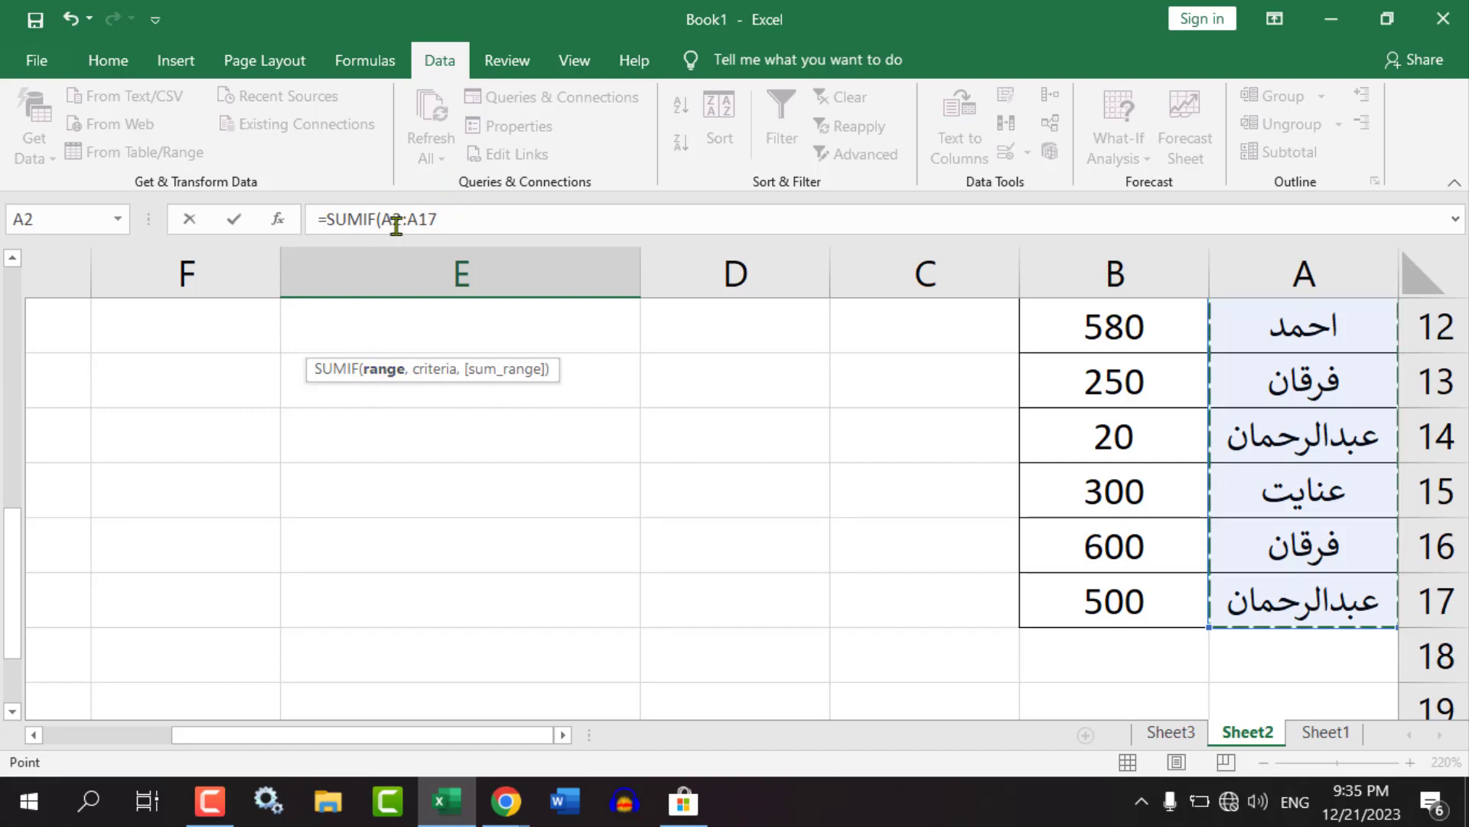
scroll(918, 551, up, 4)
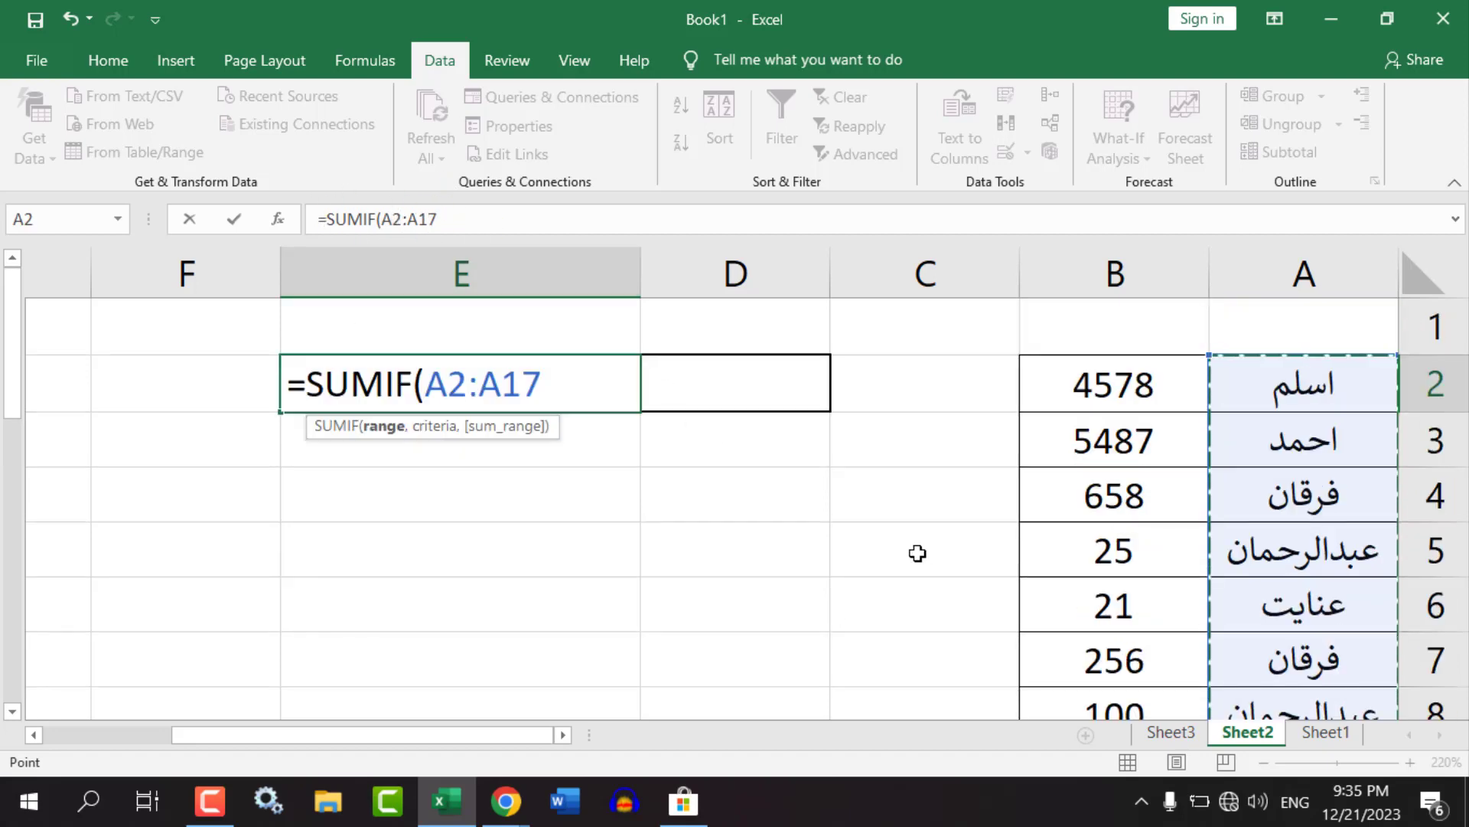
click(595, 394)
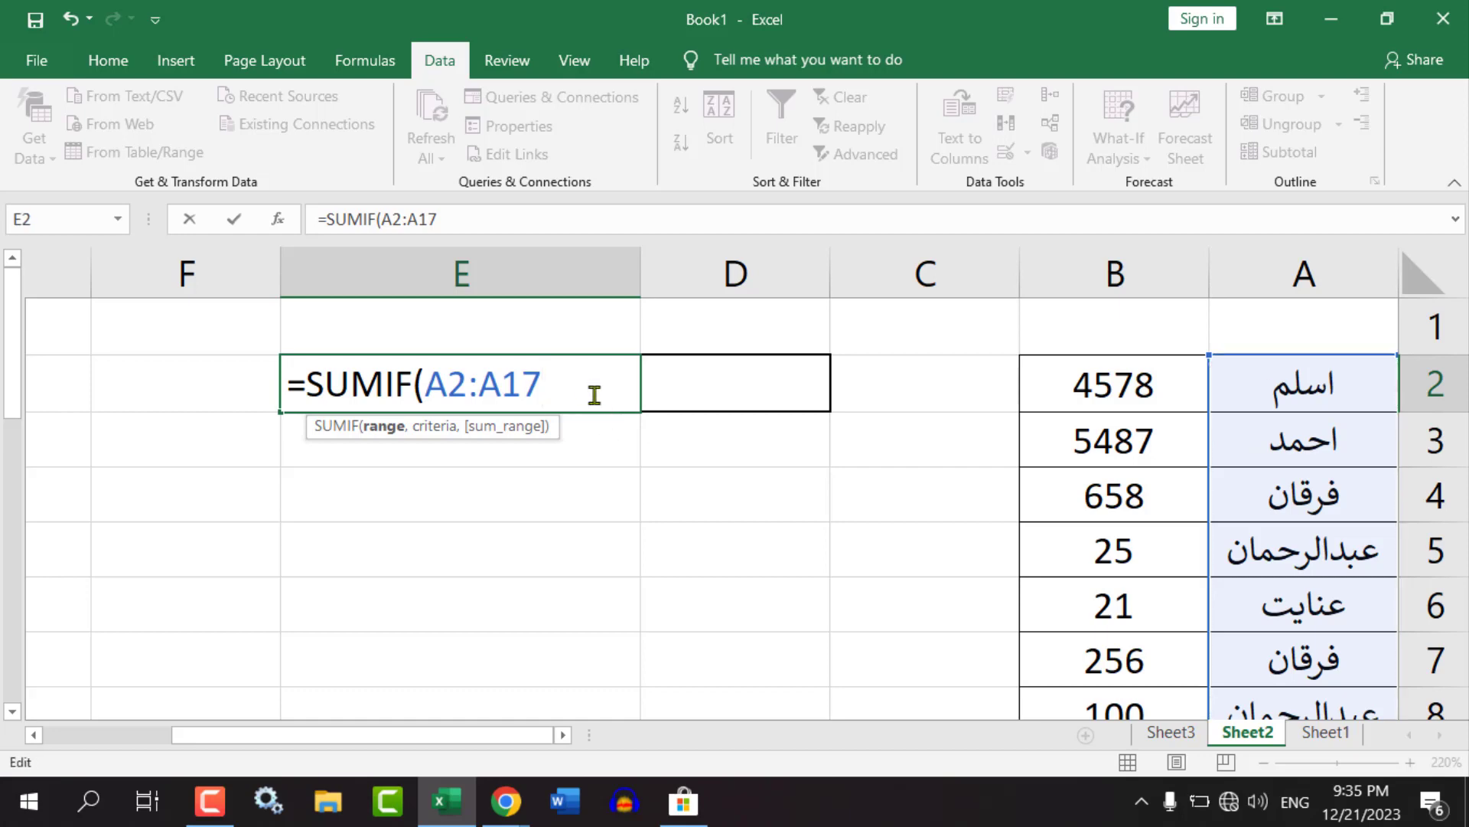
Complete the SUMIF formula in E2 with D2 as the criteria and B2:B17 as the sum range.
text(,)
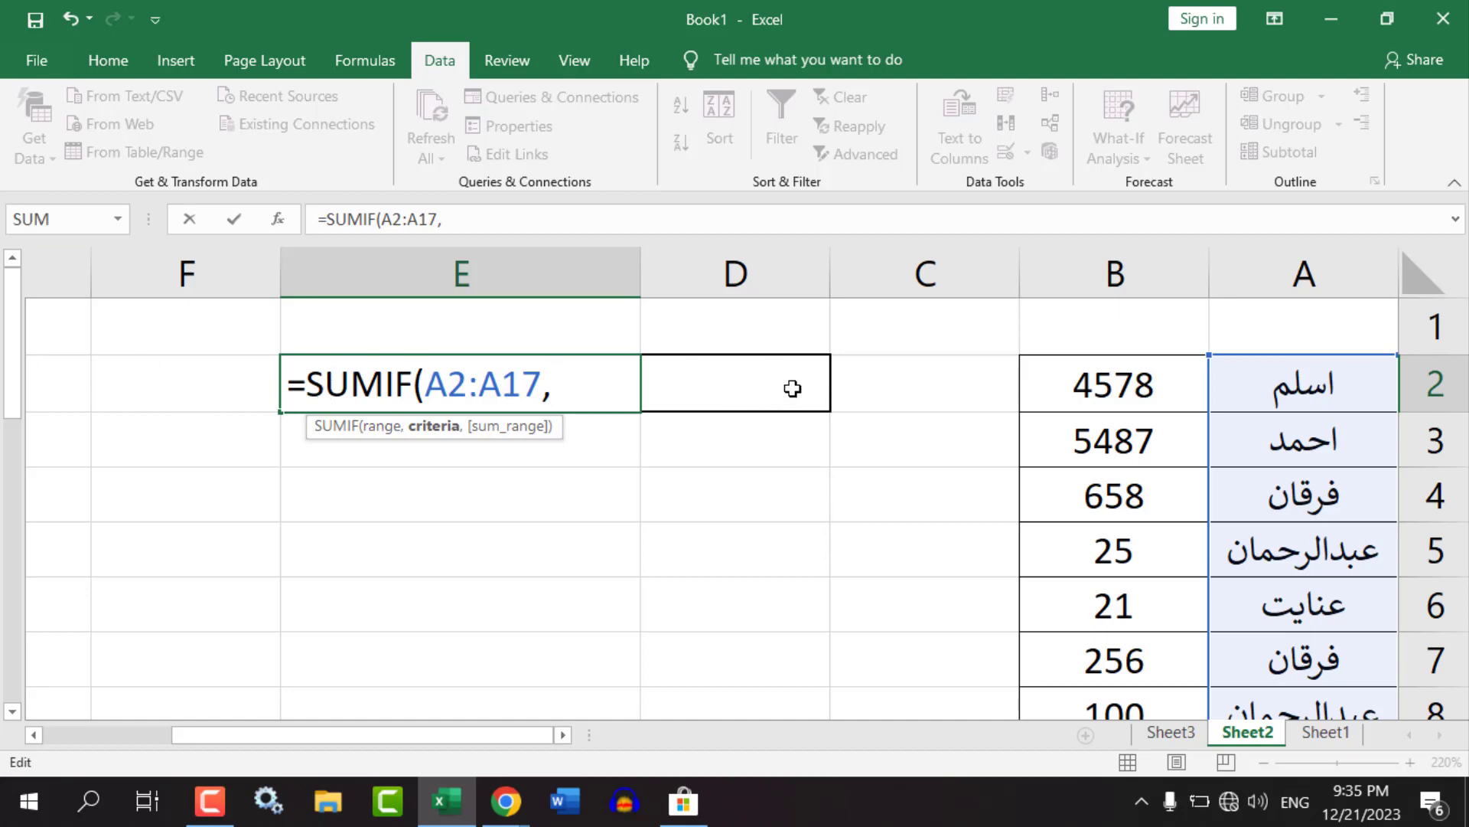
click(752, 382)
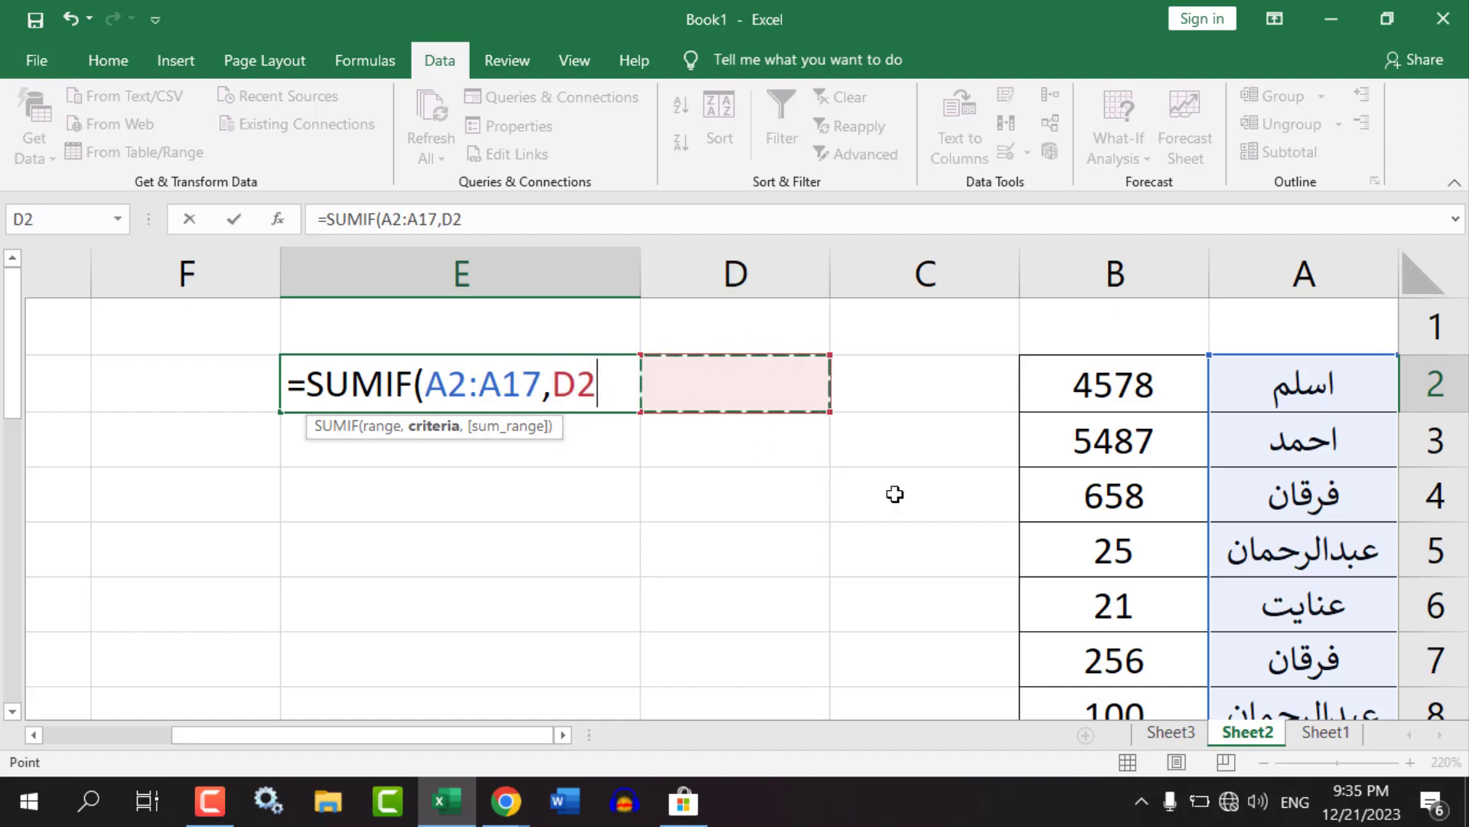
text(,)
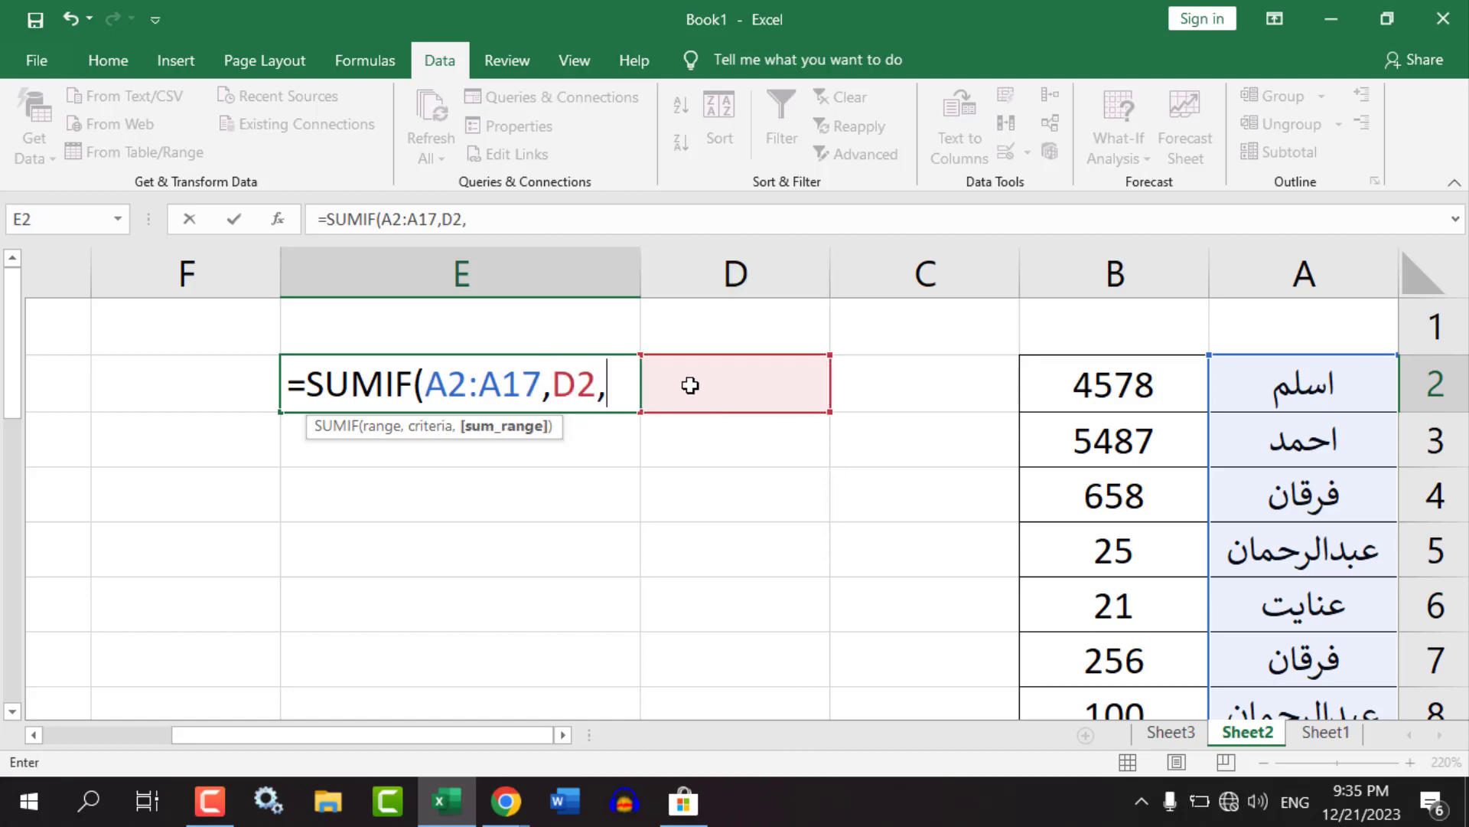
drag(1131, 383, 1108, 601)
scroll(635, 557, up, 4)
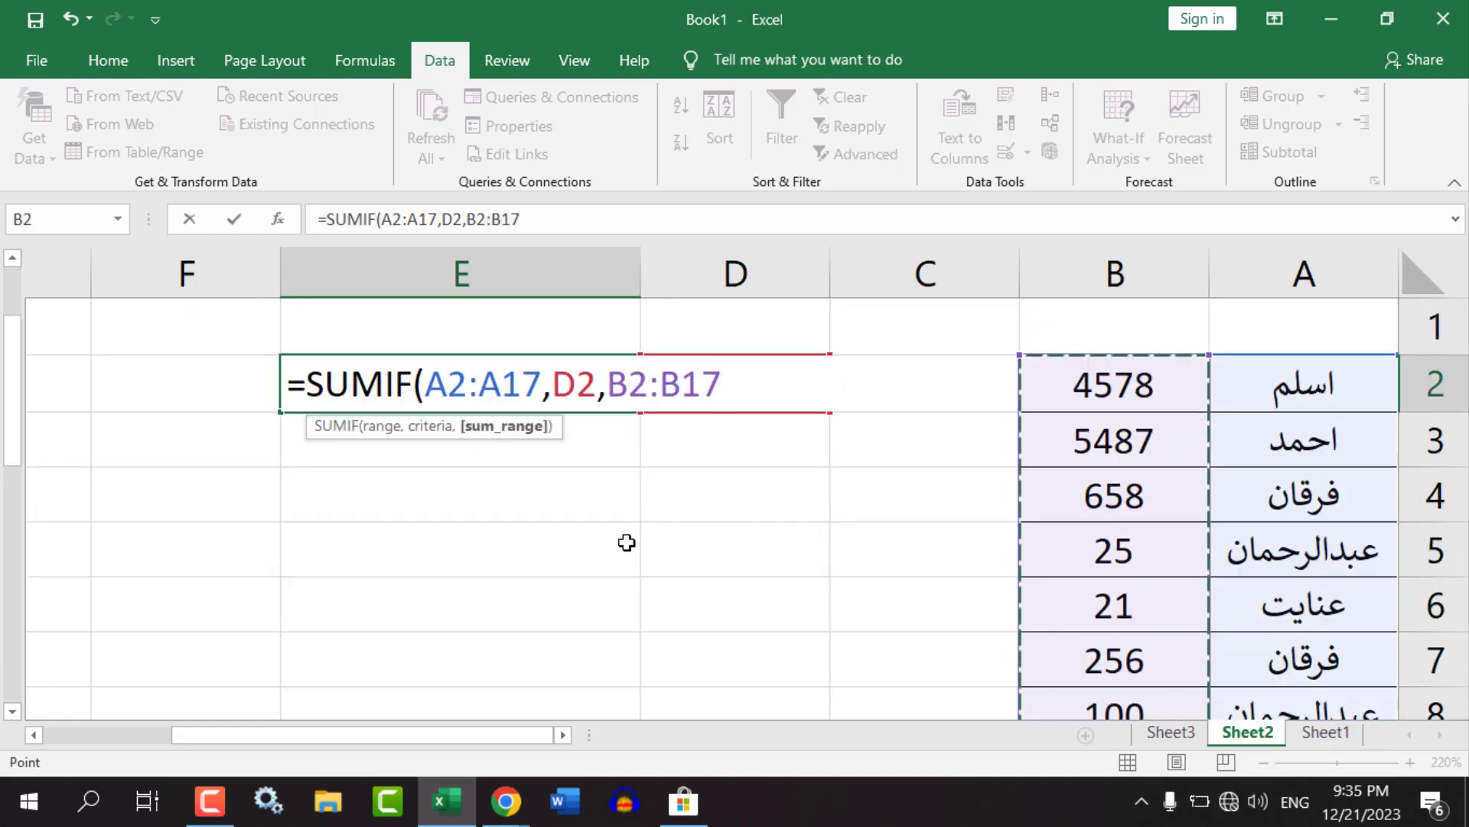
text())
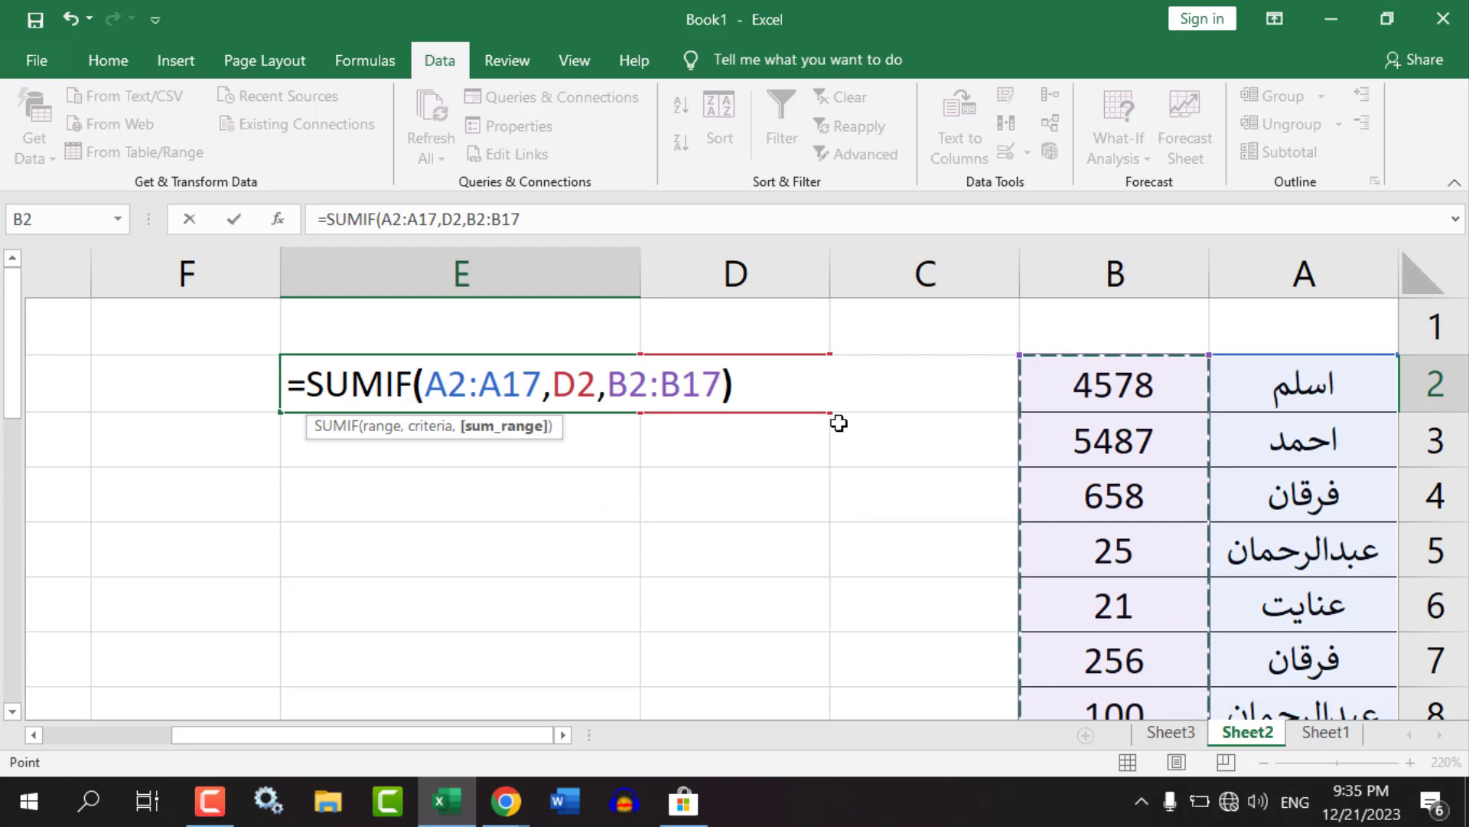
key(Return)
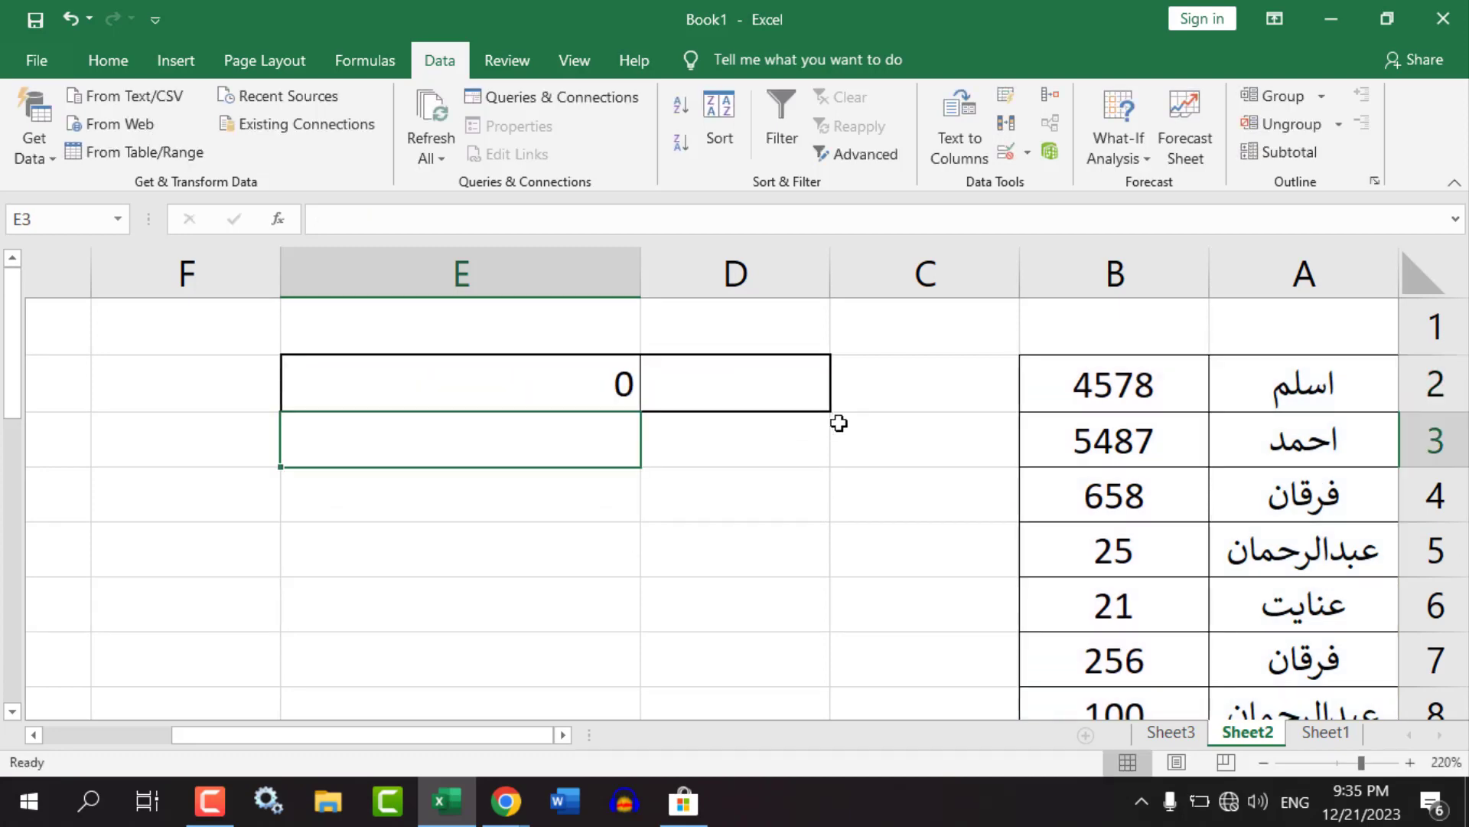
Choose the first name from the drop-down list in cell D2 as the SUMIF criterion.
click(601, 387)
click(767, 383)
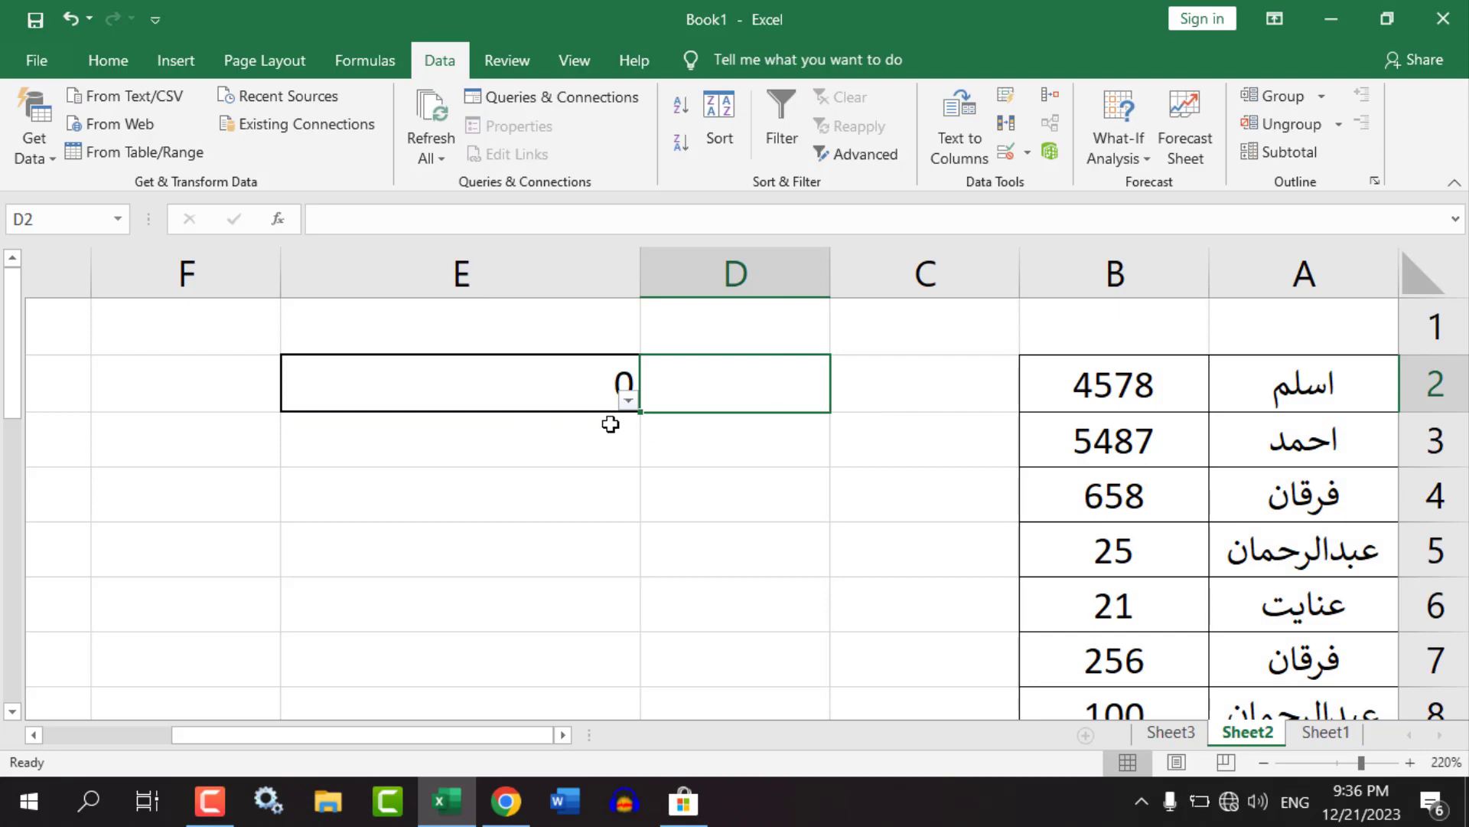
click(628, 401)
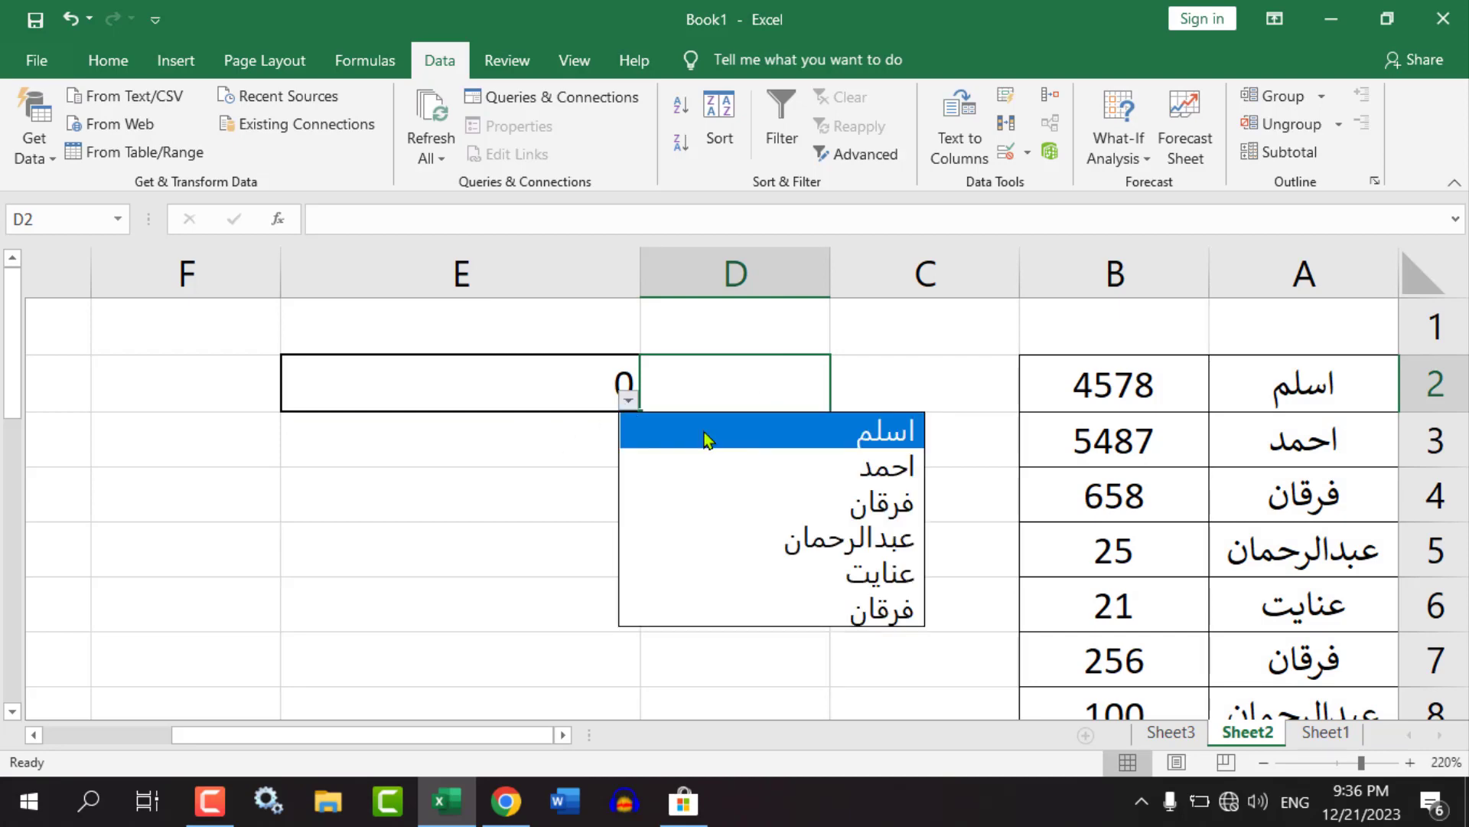
click(675, 426)
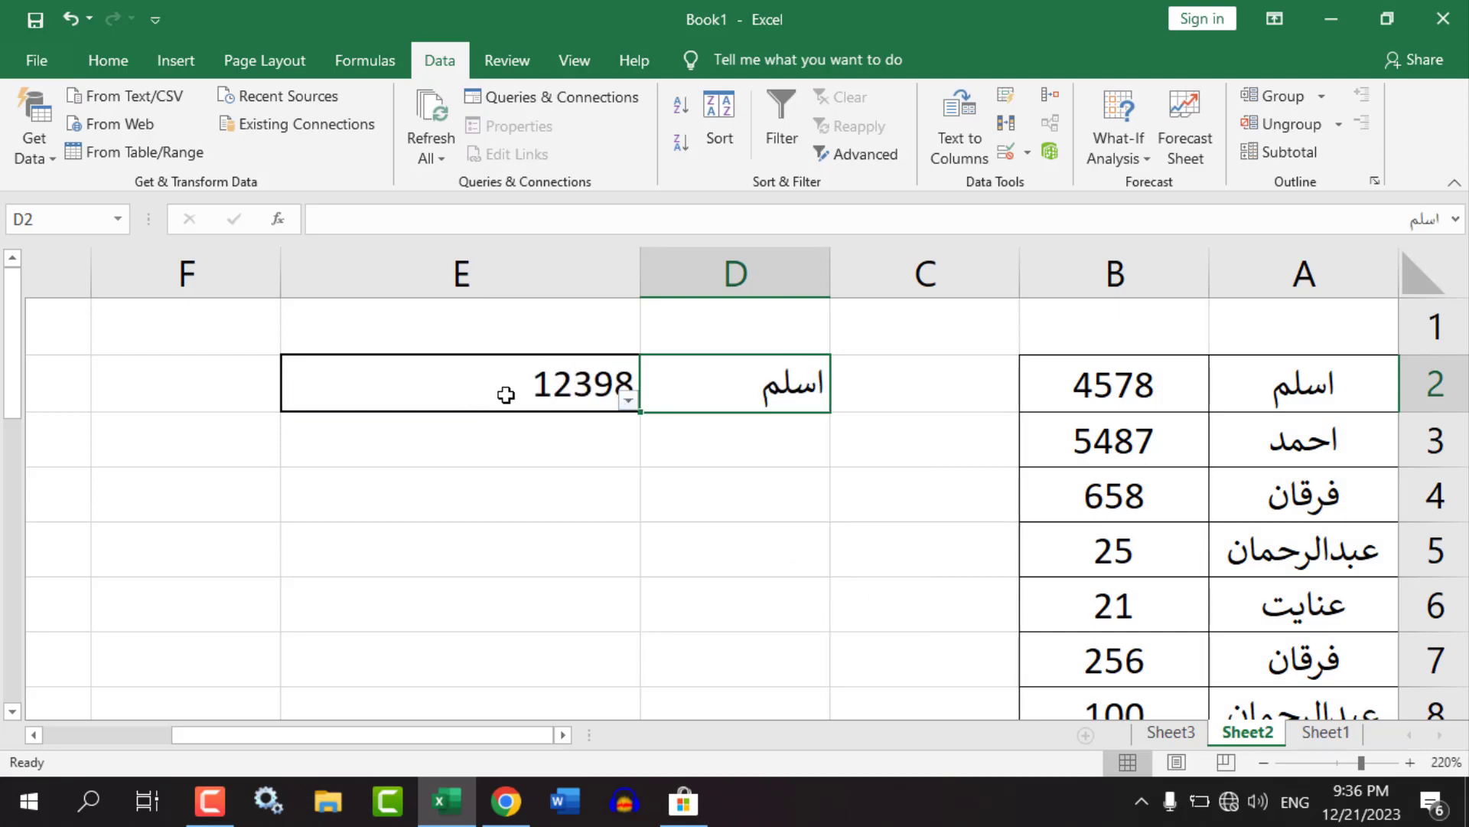
Format the total in E2 as Currency with symbol None and 0 decimal places, and make it bold.
click(468, 391)
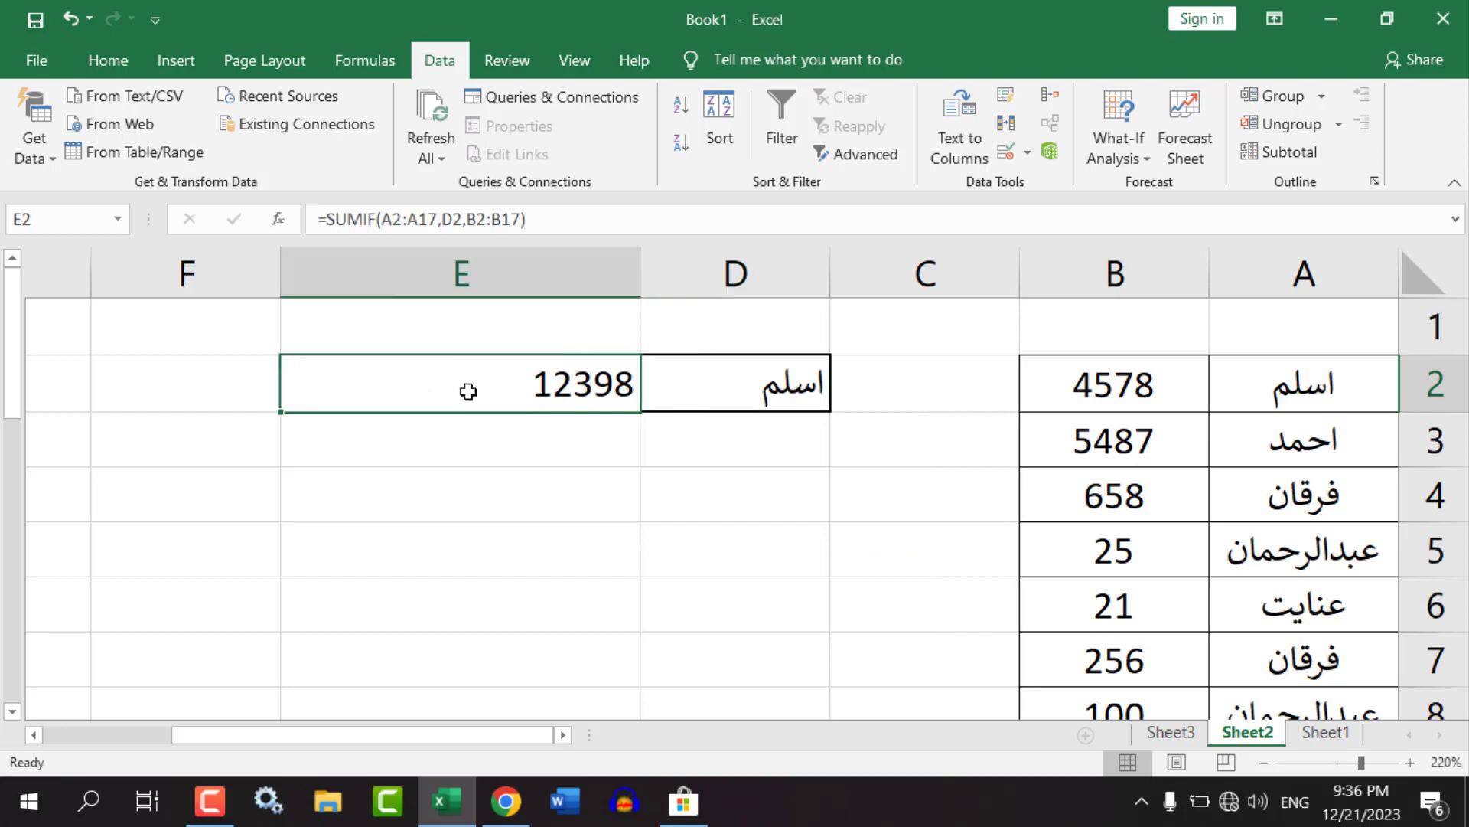
click(108, 60)
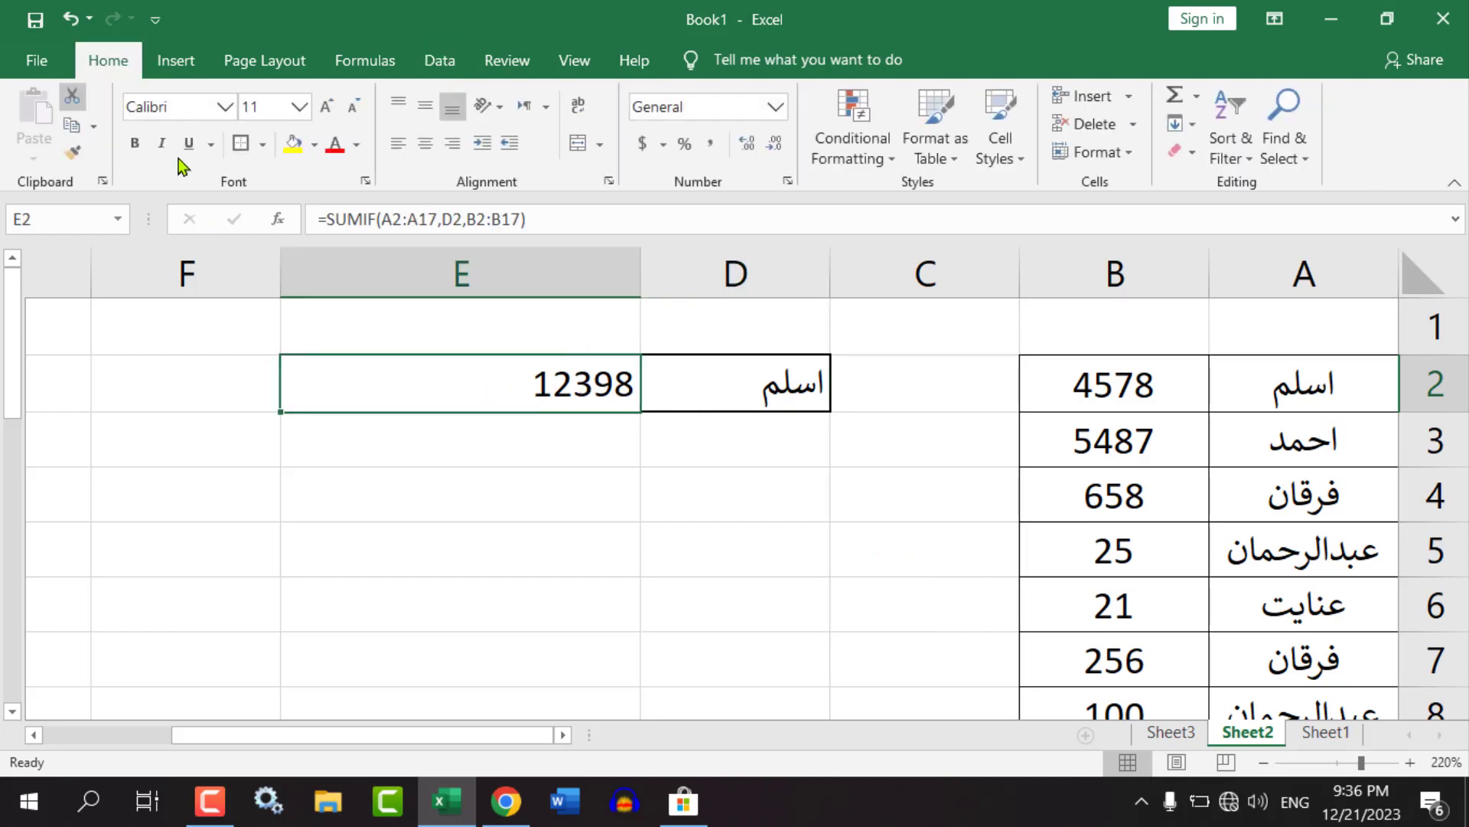
click(777, 117)
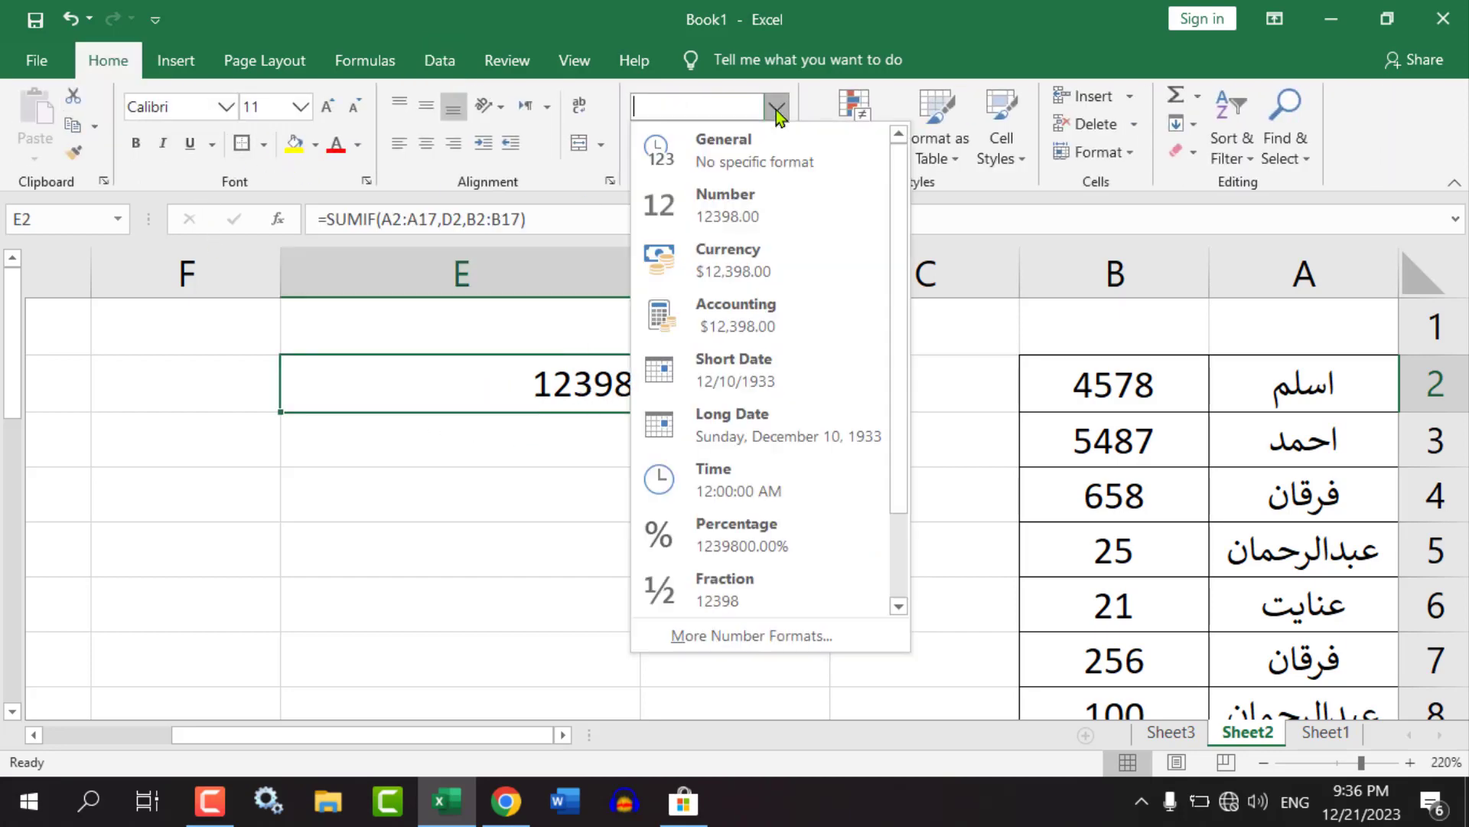
click(736, 261)
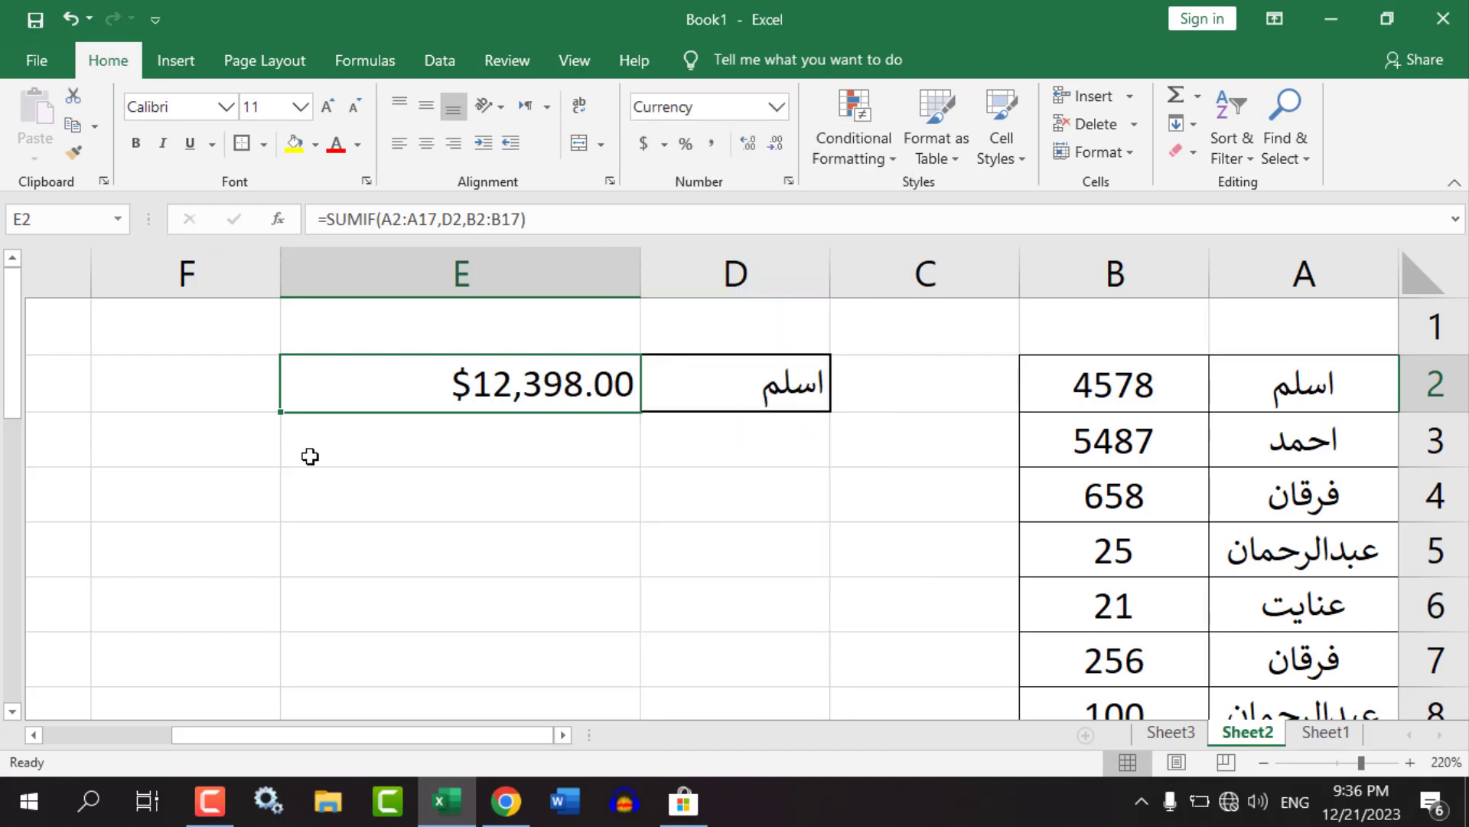
click(791, 184)
click(748, 263)
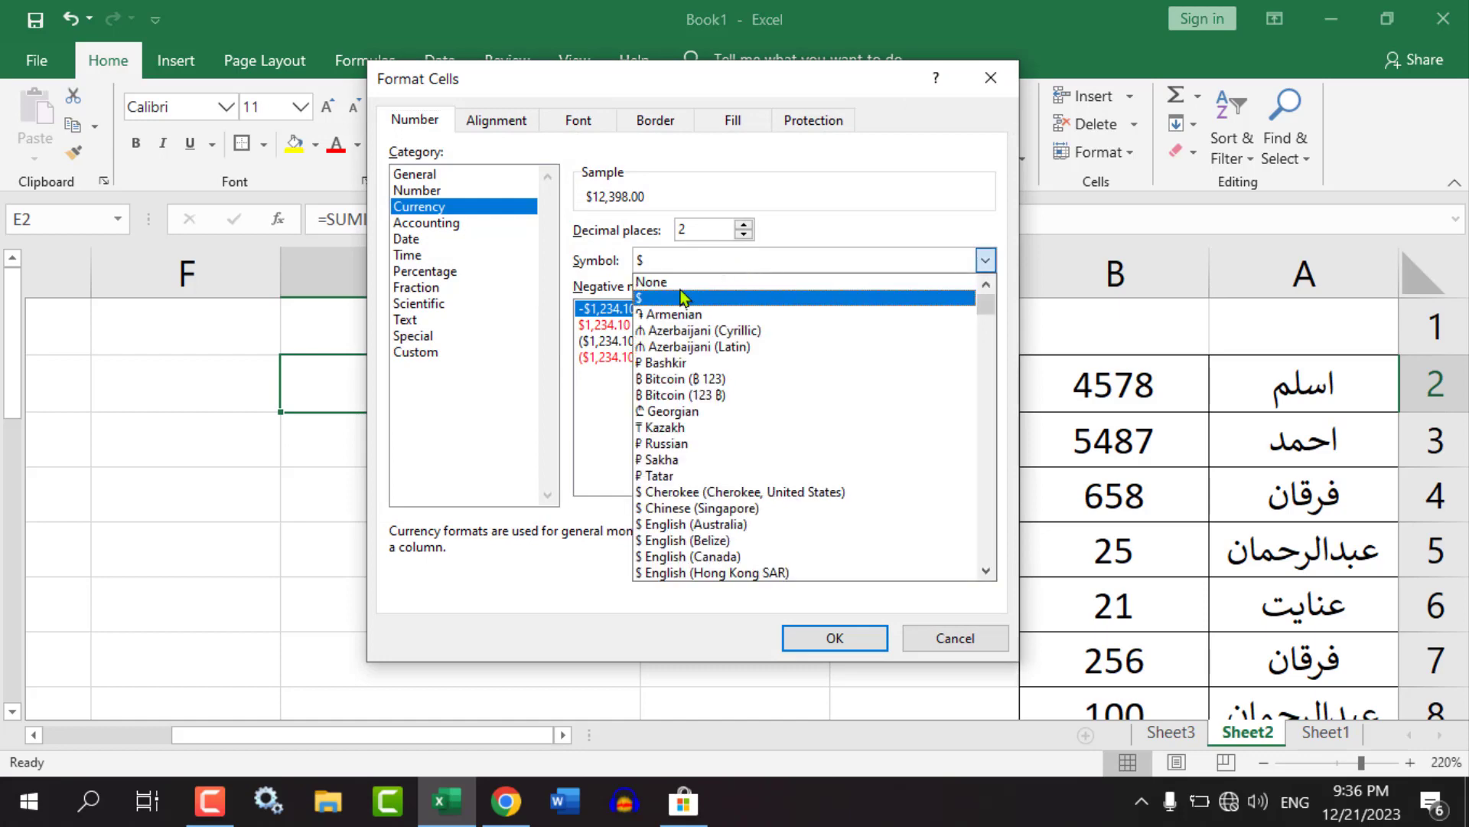
click(660, 285)
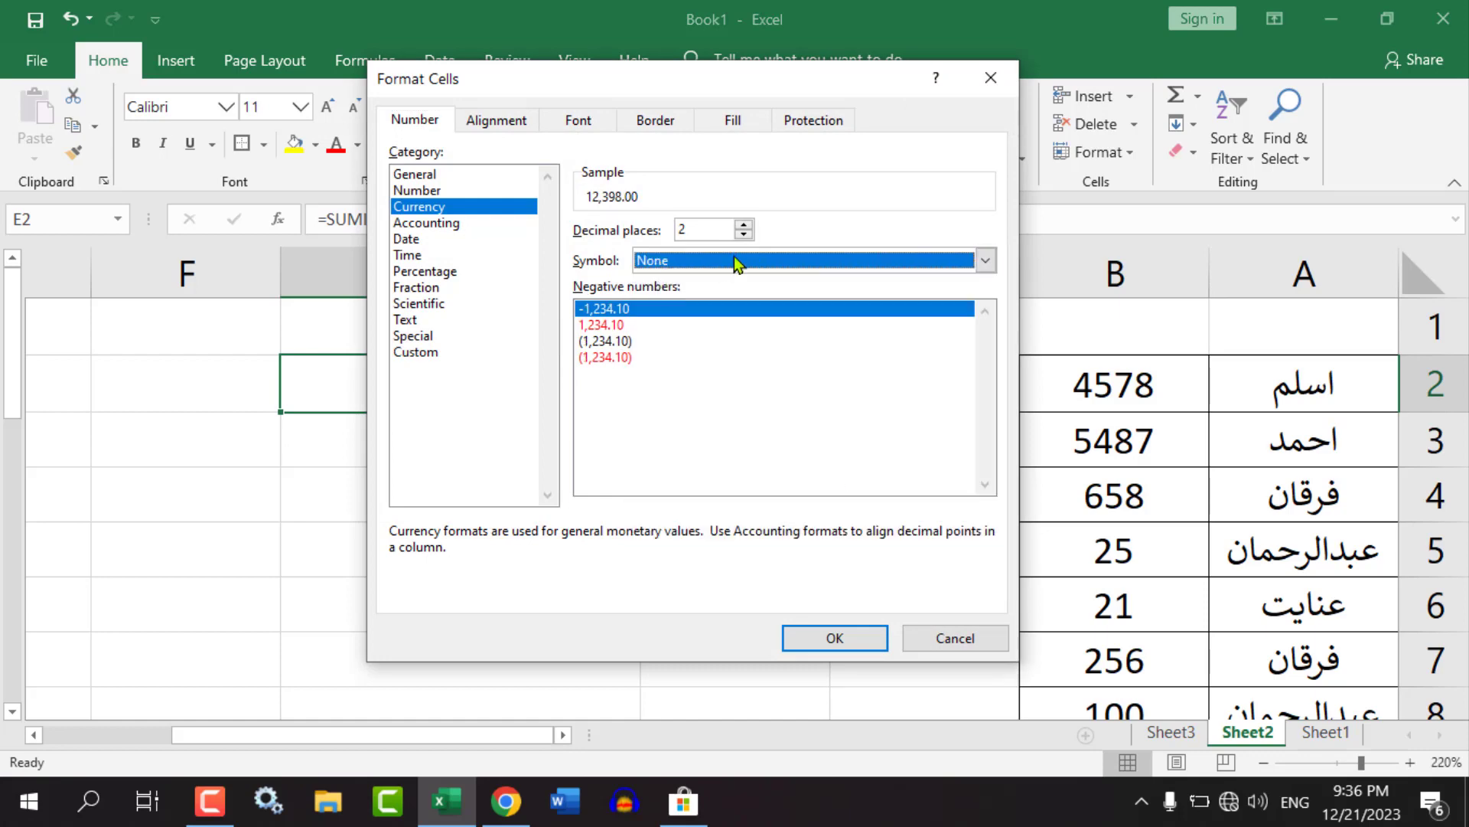
double_click(741, 234)
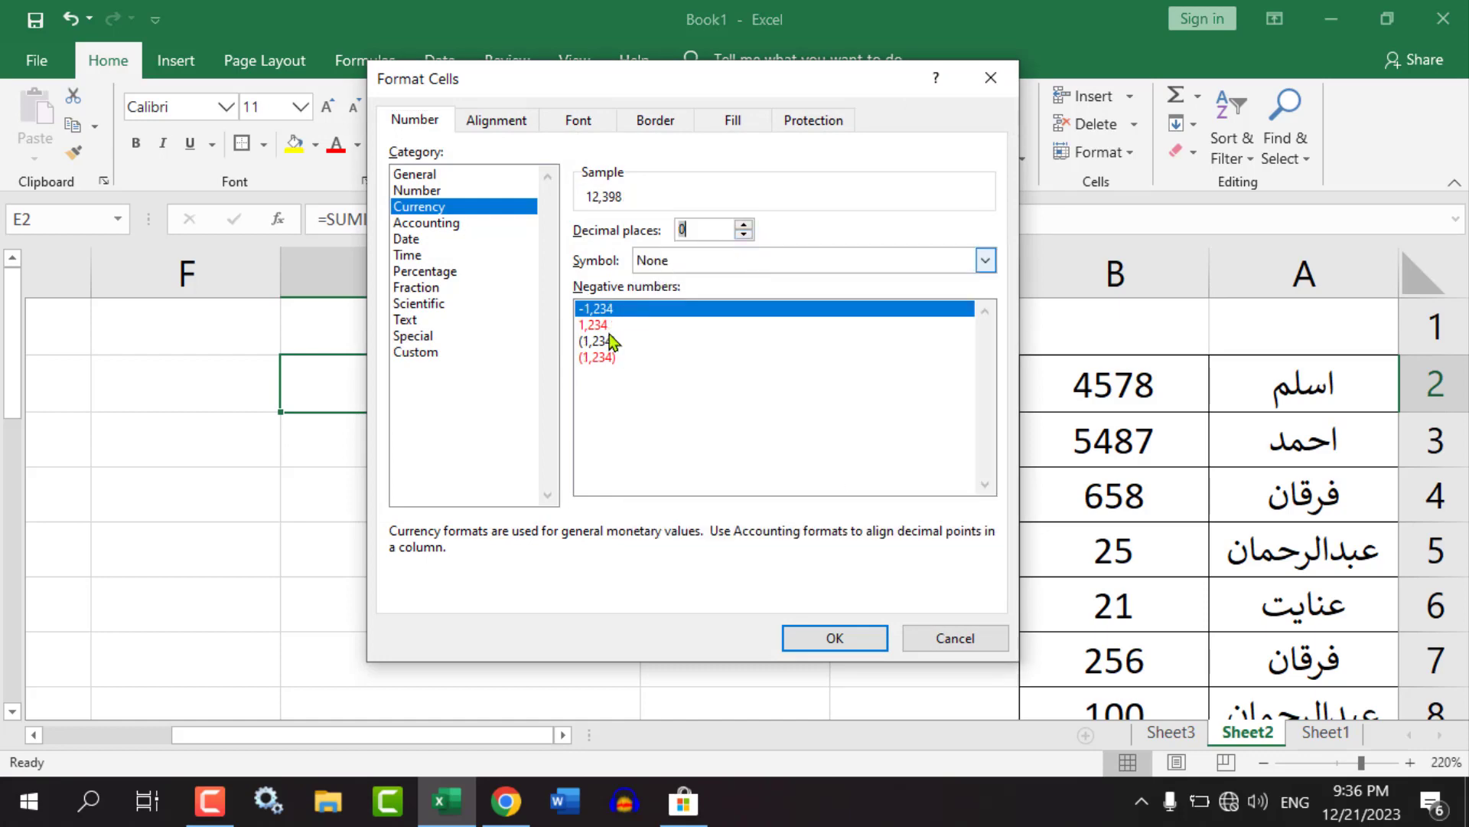
click(833, 641)
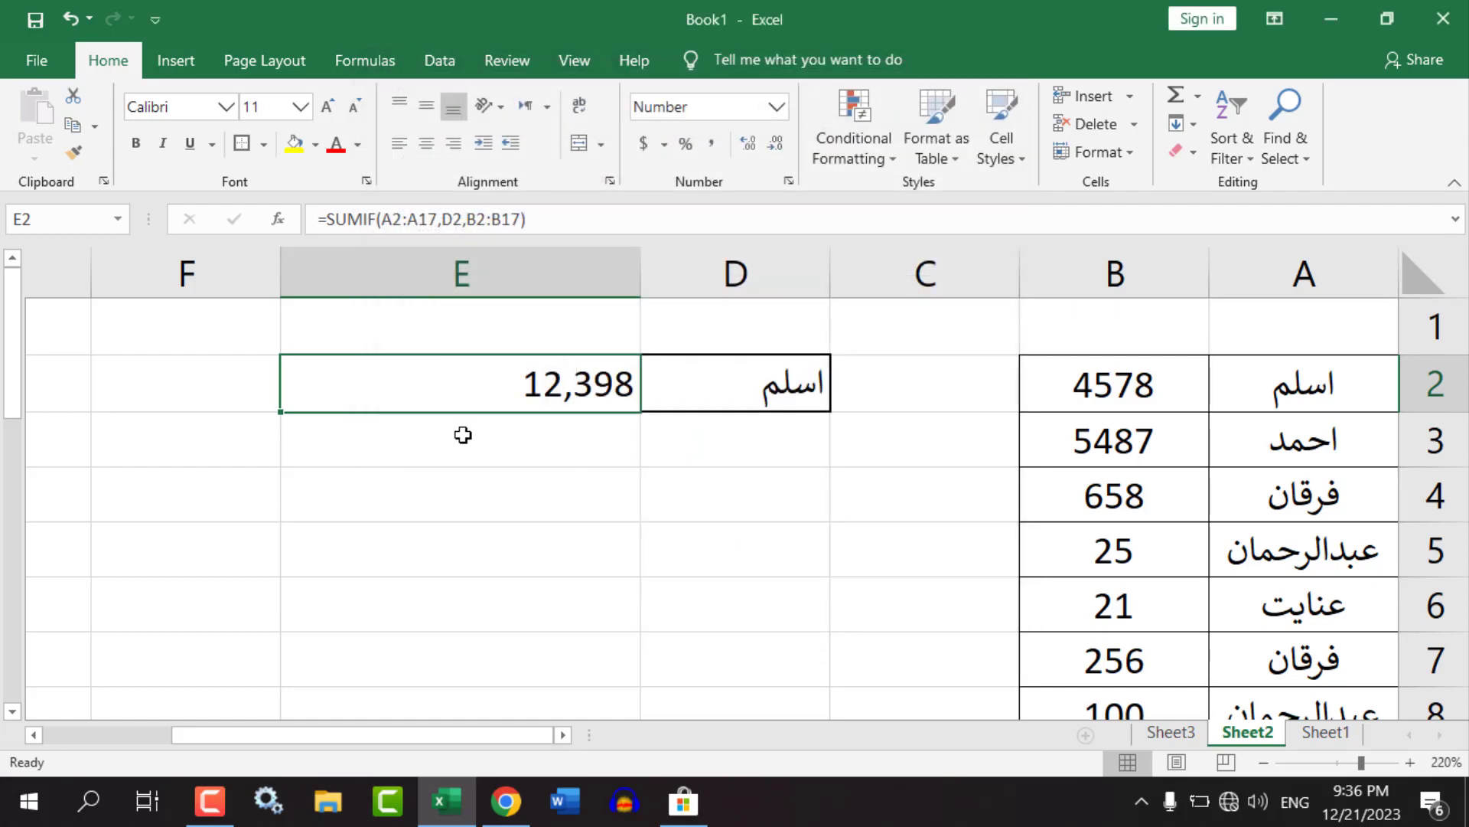
click(135, 145)
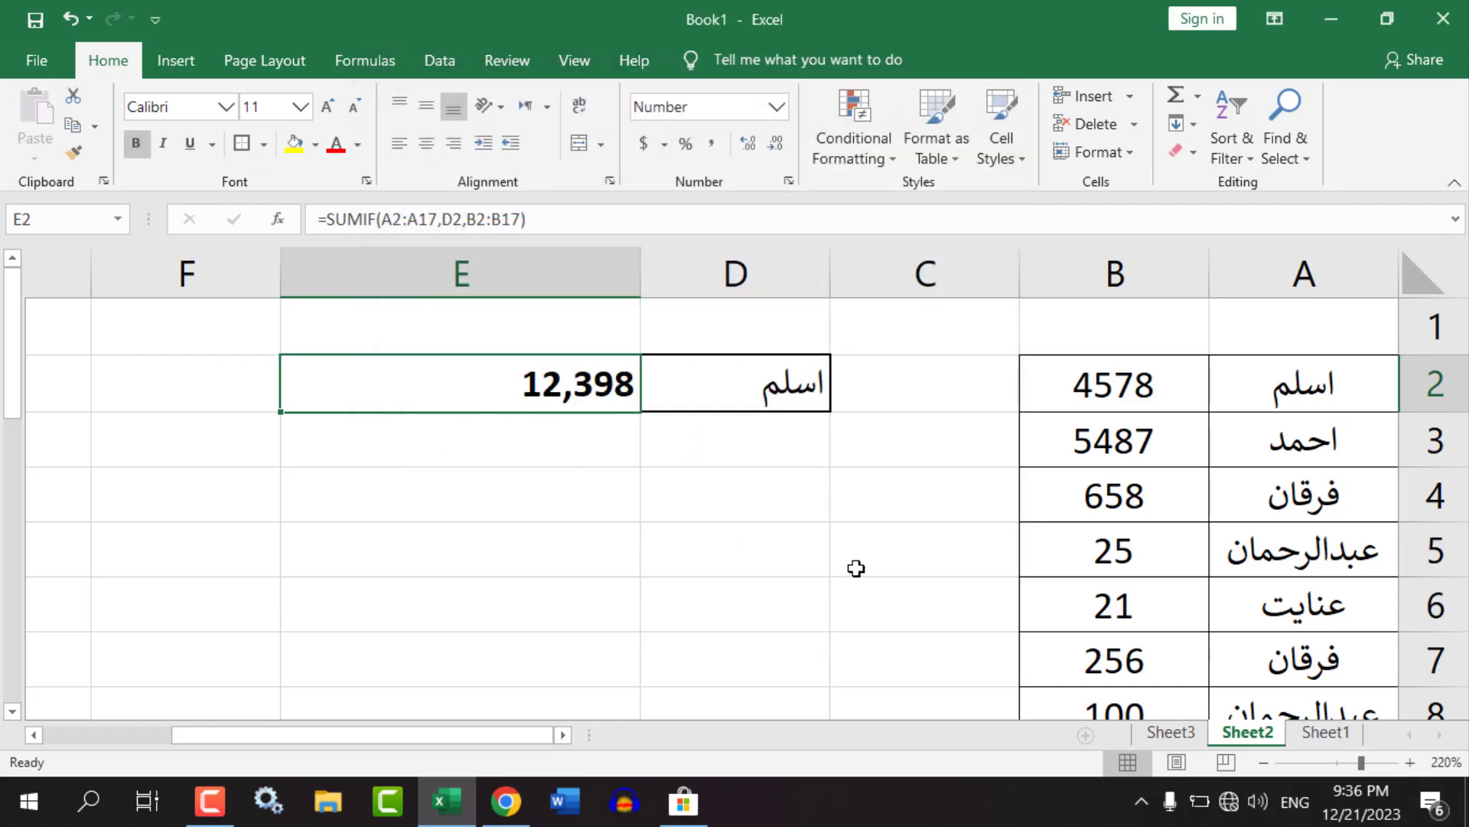
Test the SUMIF total by choosing the second, fourth, fifth and finally the last name from the drop-down list in D2.
click(694, 396)
click(629, 401)
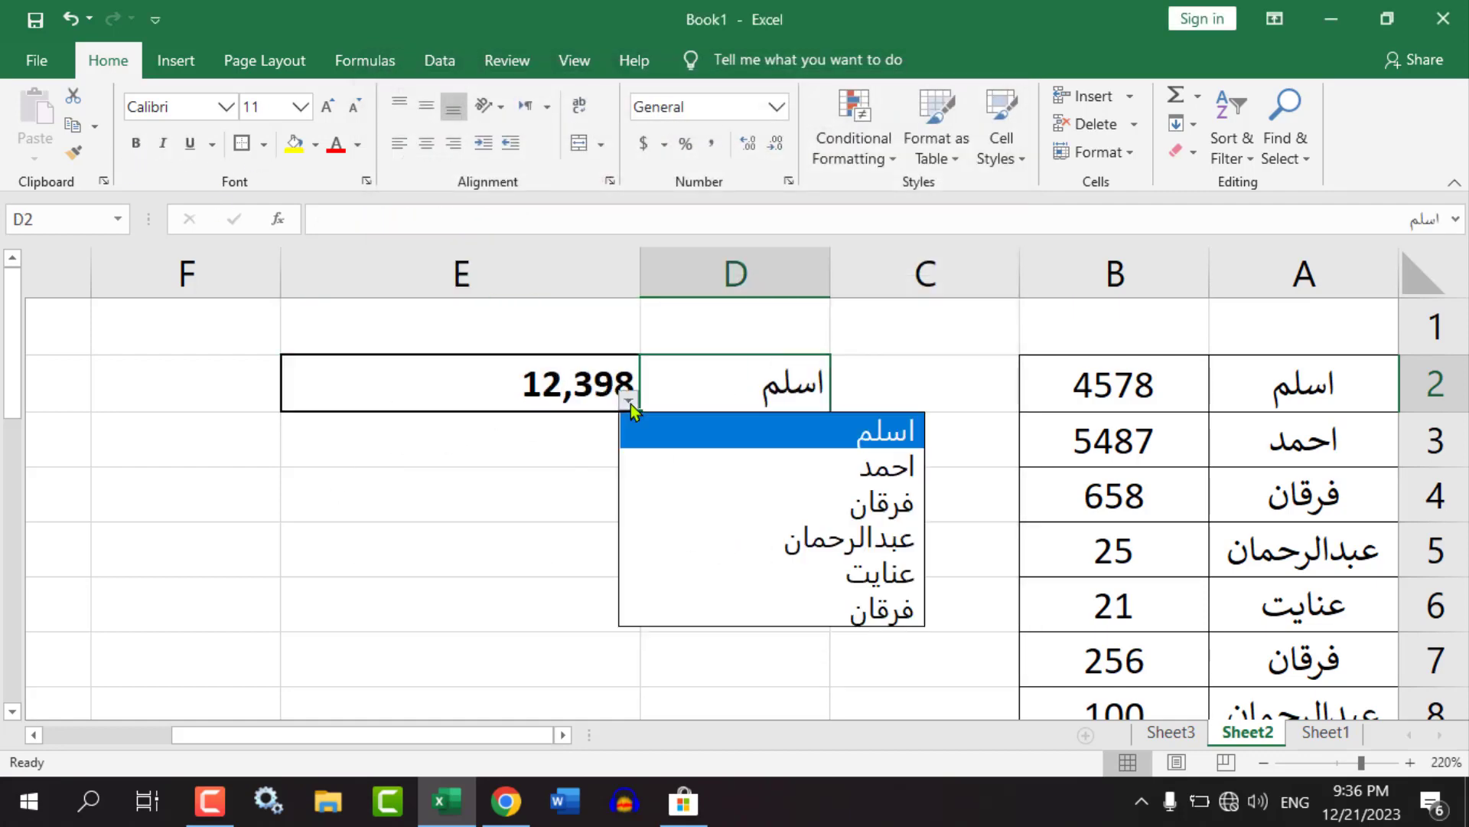
click(650, 469)
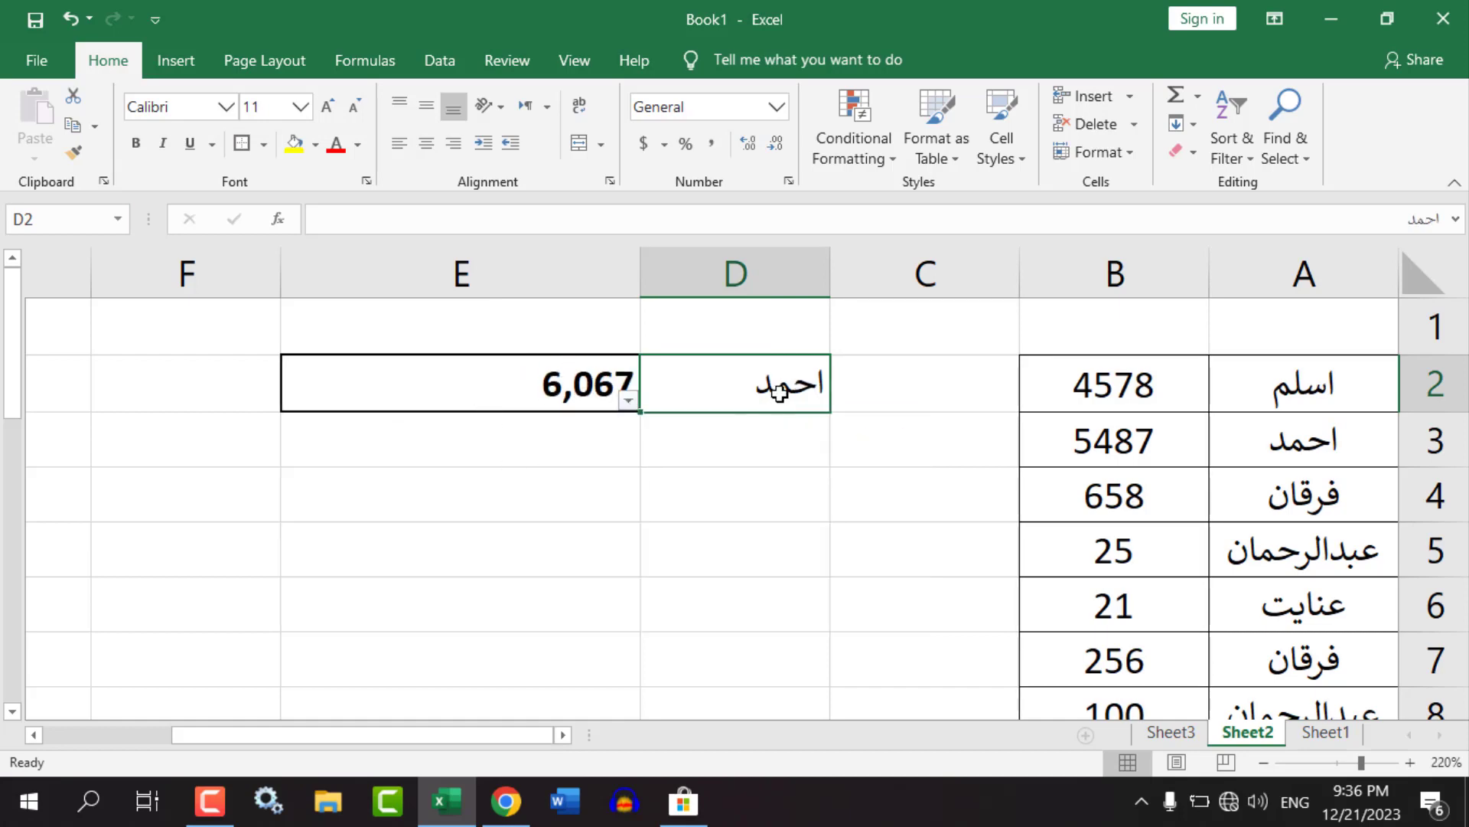
click(627, 400)
click(738, 545)
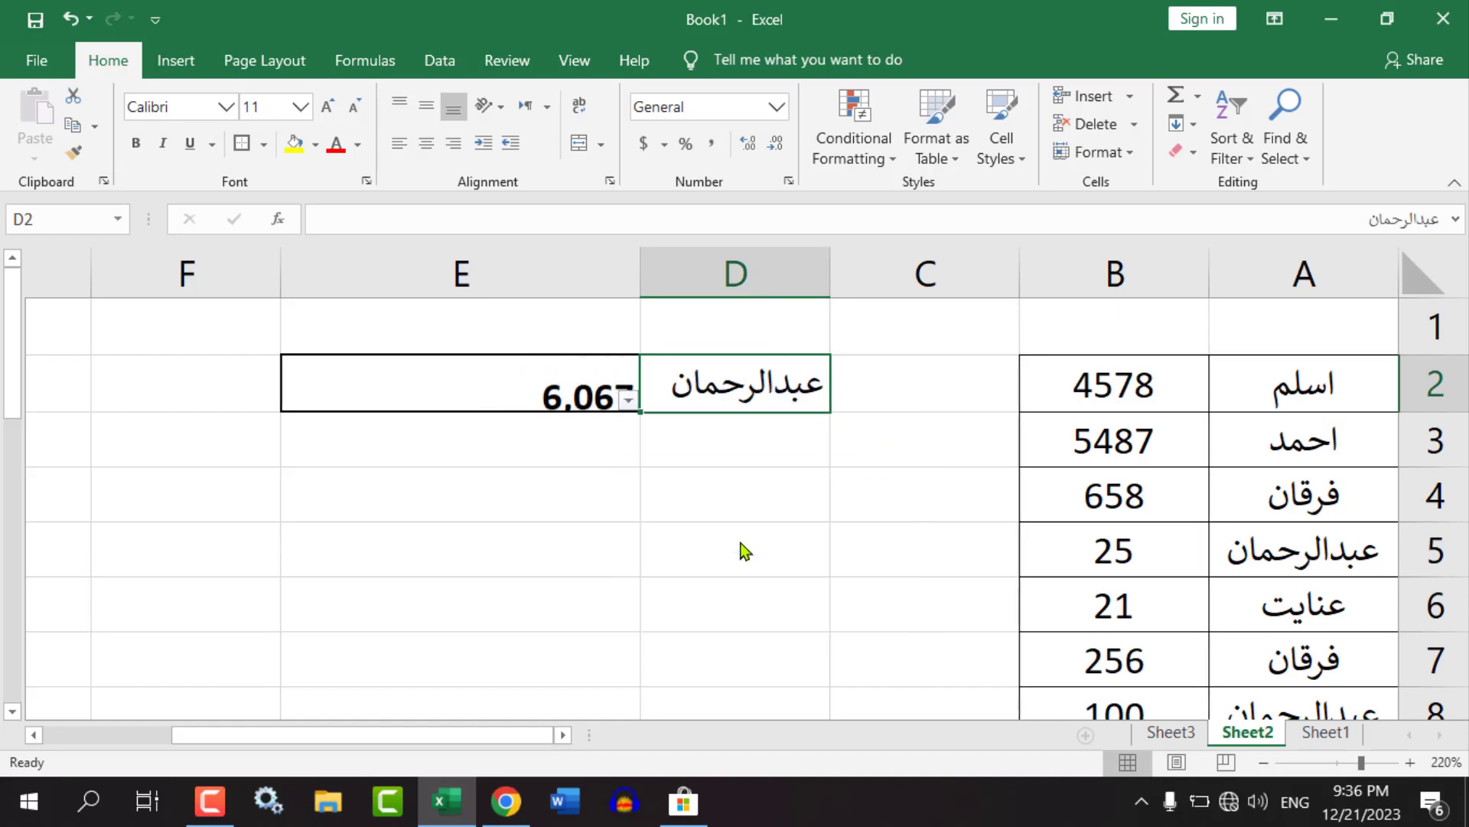
click(629, 401)
click(802, 577)
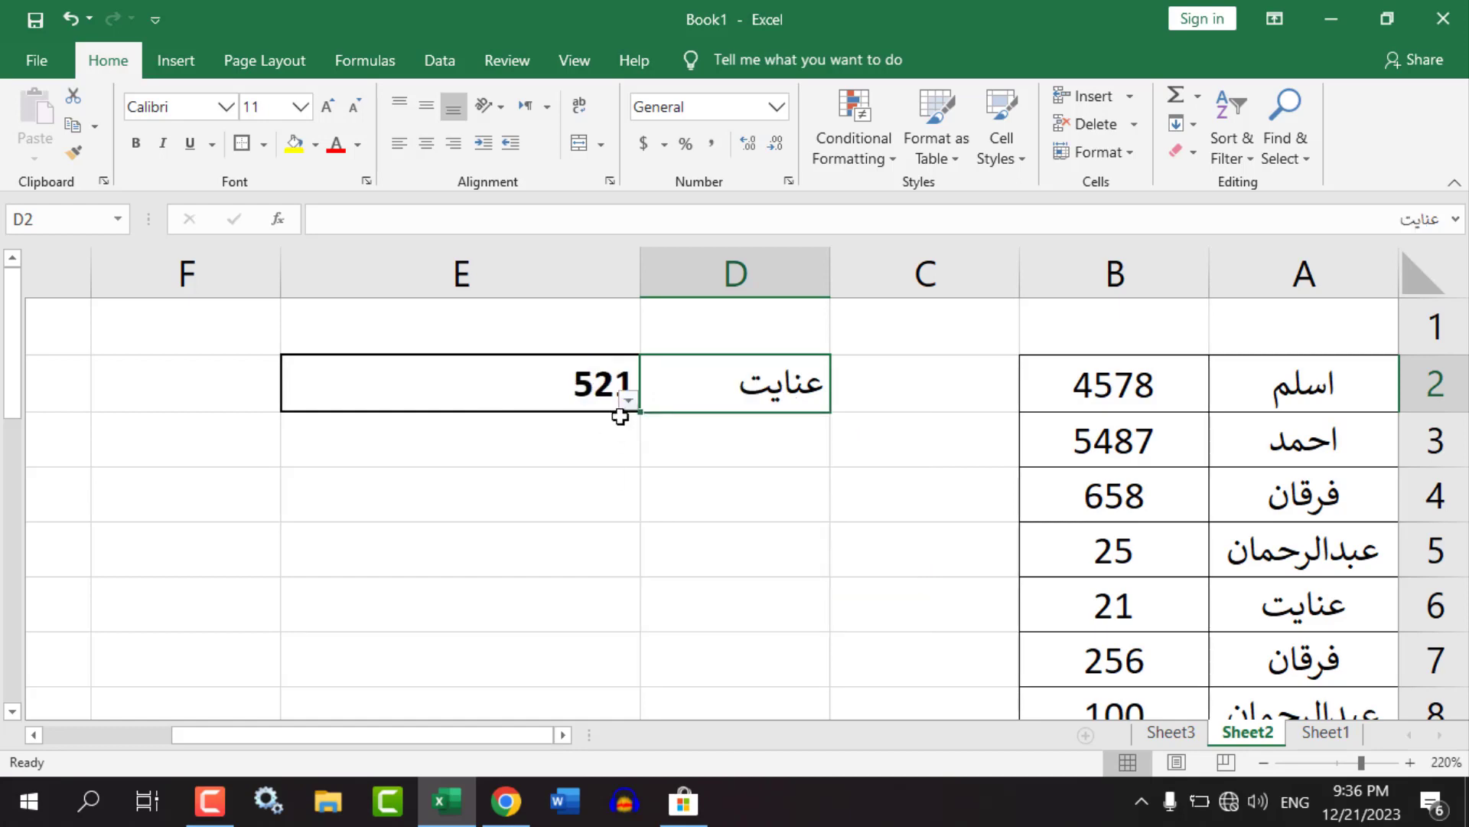
click(627, 399)
click(810, 620)
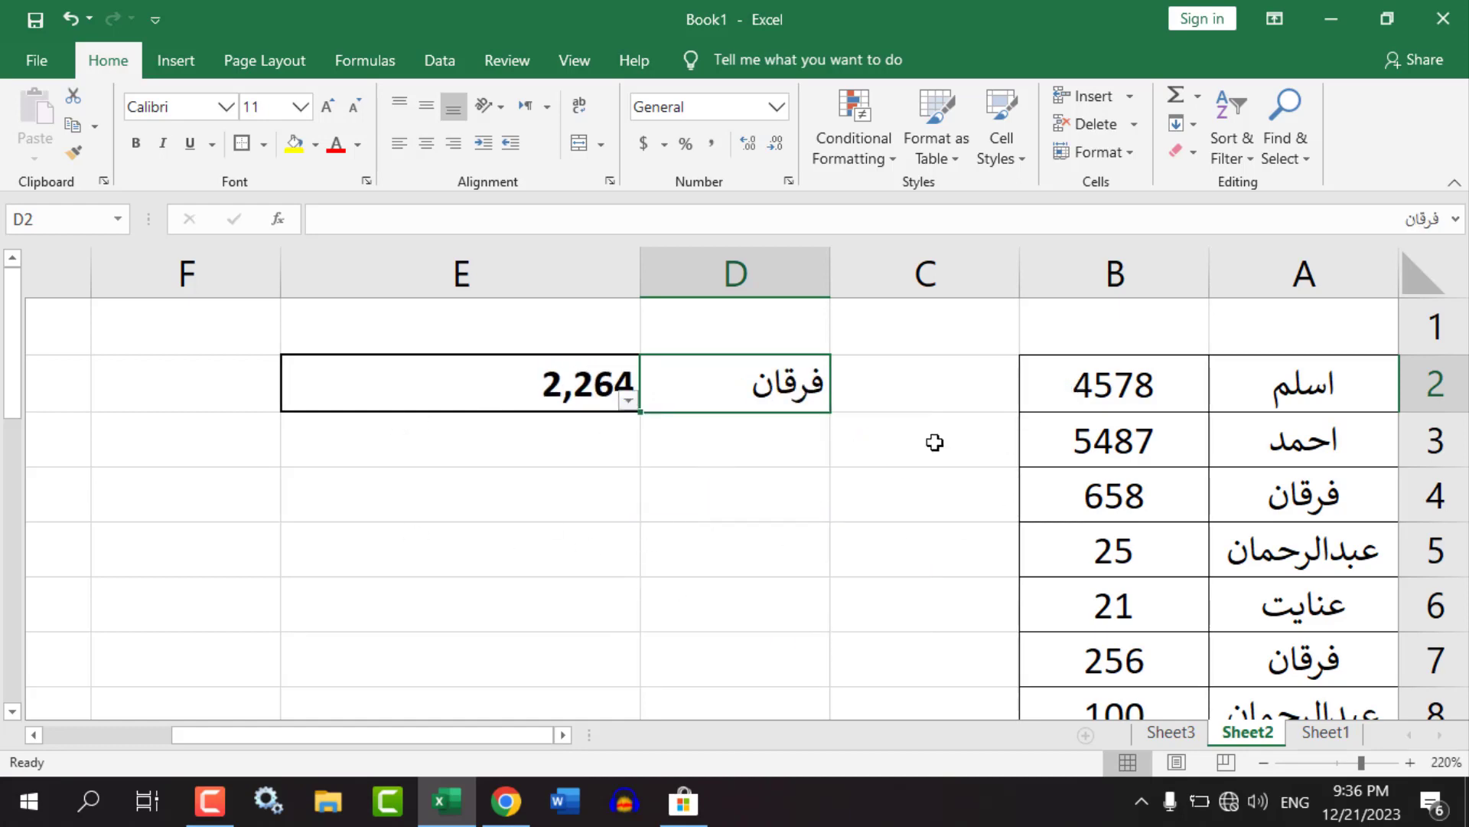
Narrow column E to a little under half its current width and select cell D2.
click(343, 391)
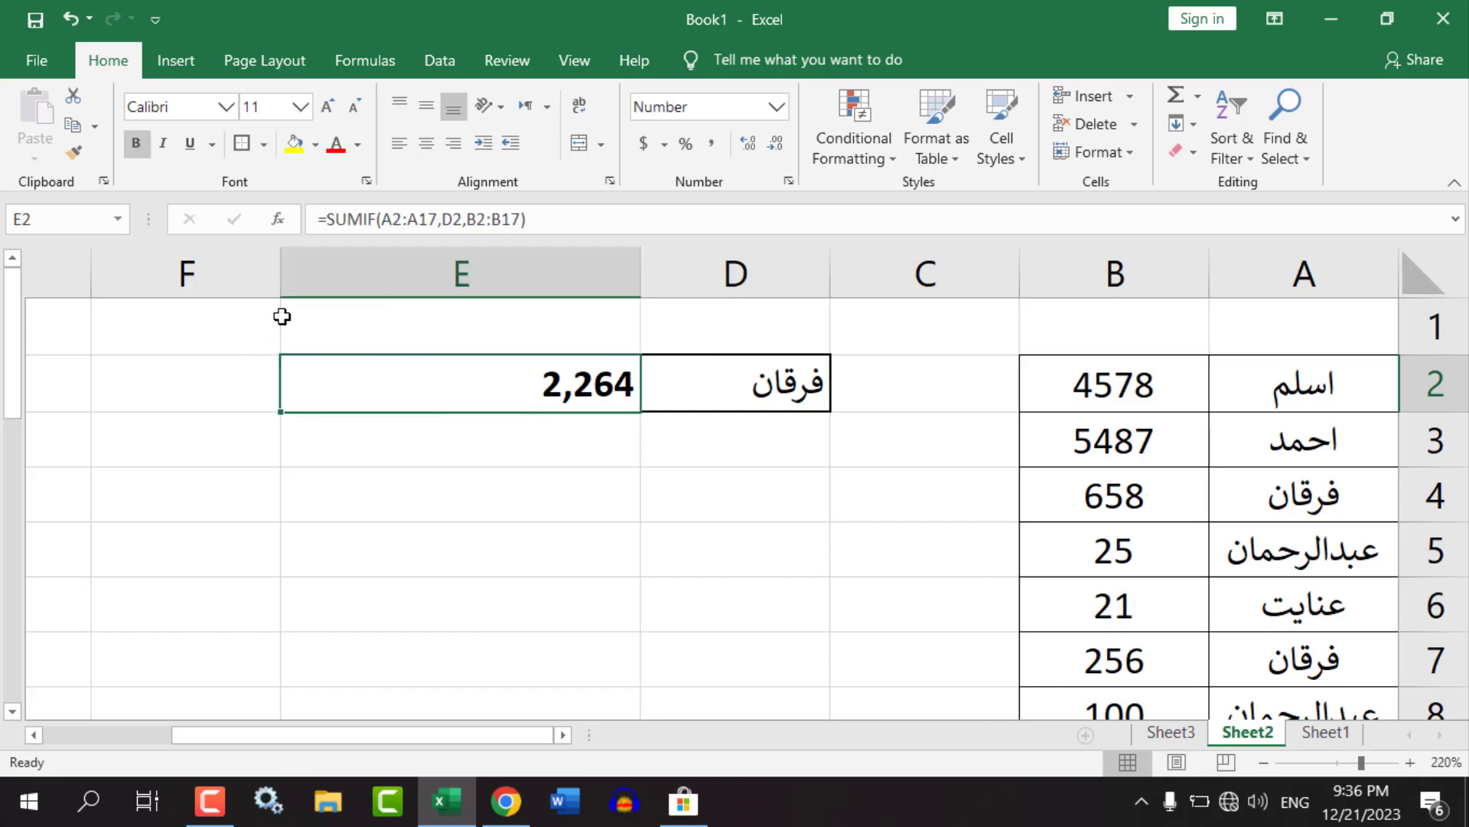
drag(280, 279, 489, 297)
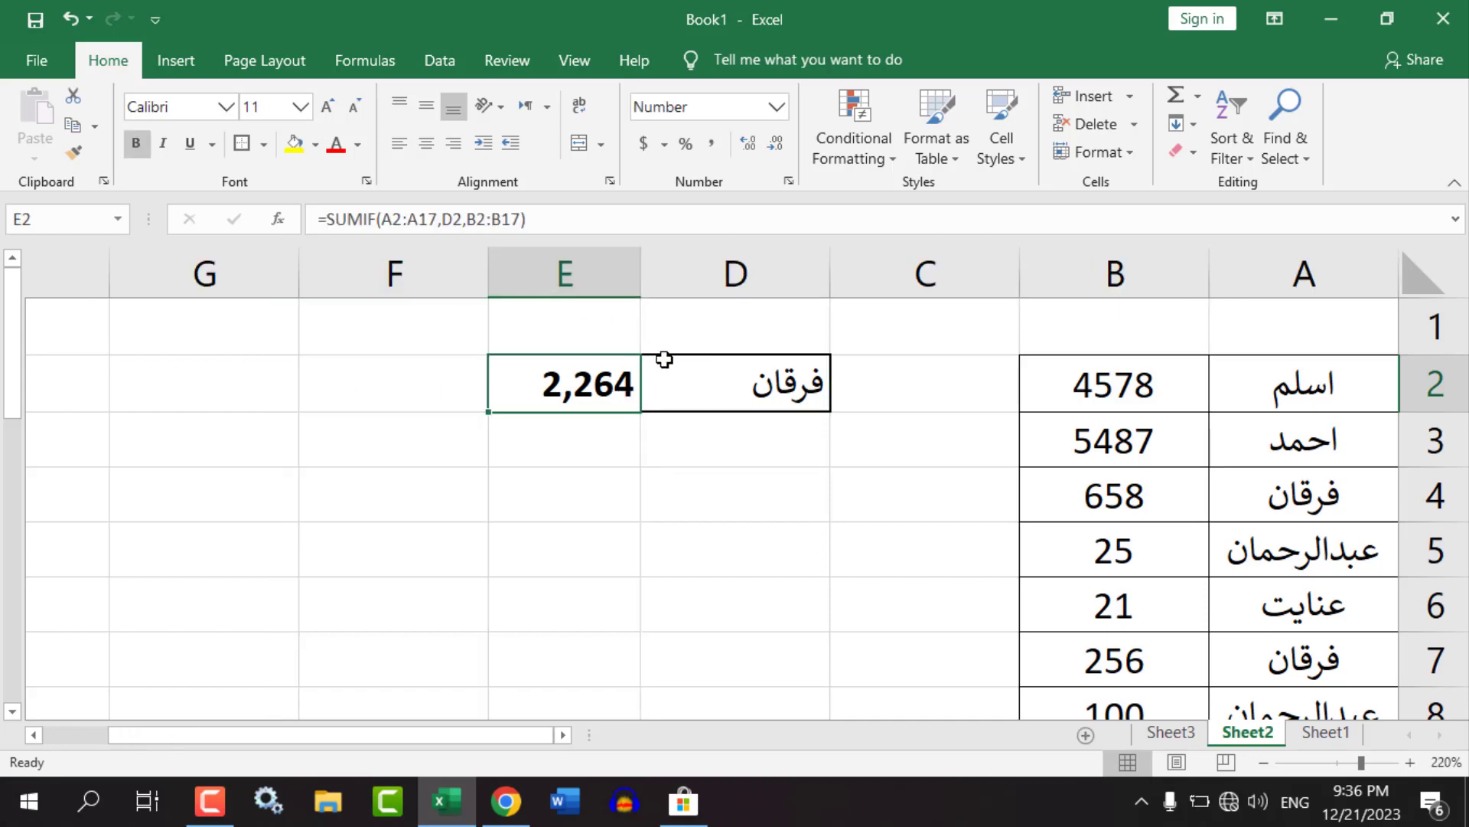
click(733, 394)
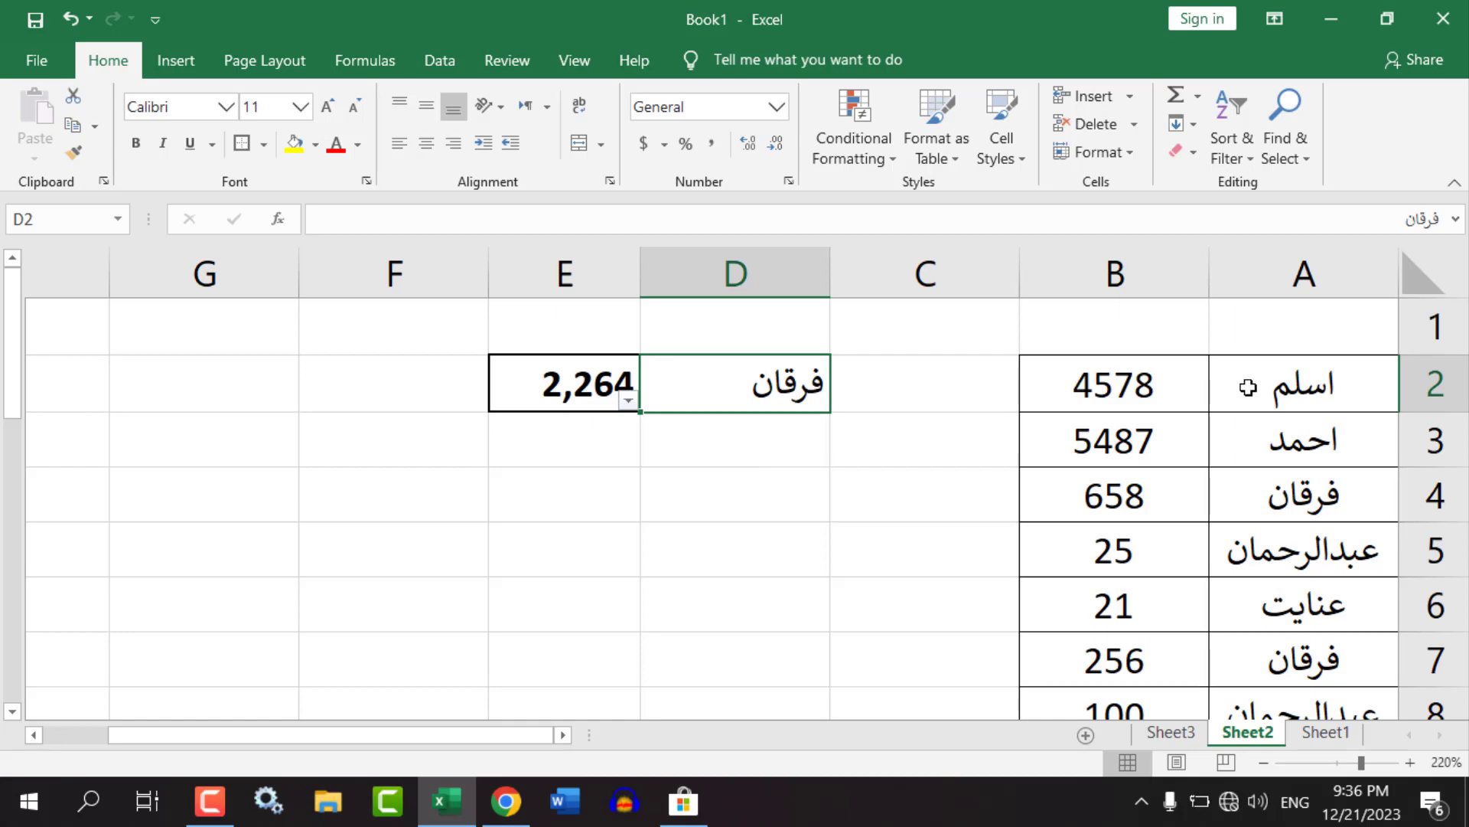
drag(1267, 386, 1080, 398)
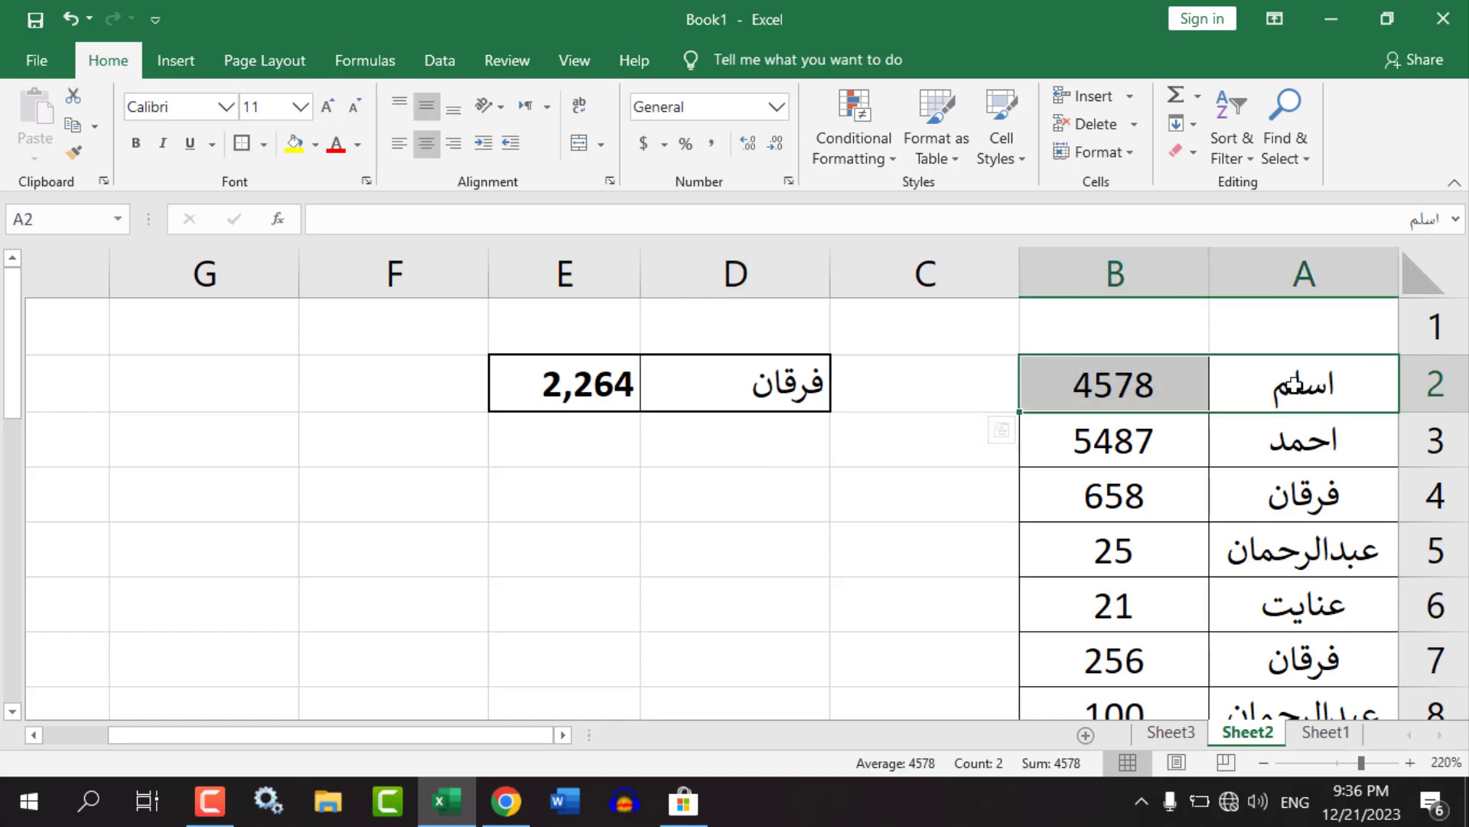
drag(1217, 405, 360, 394)
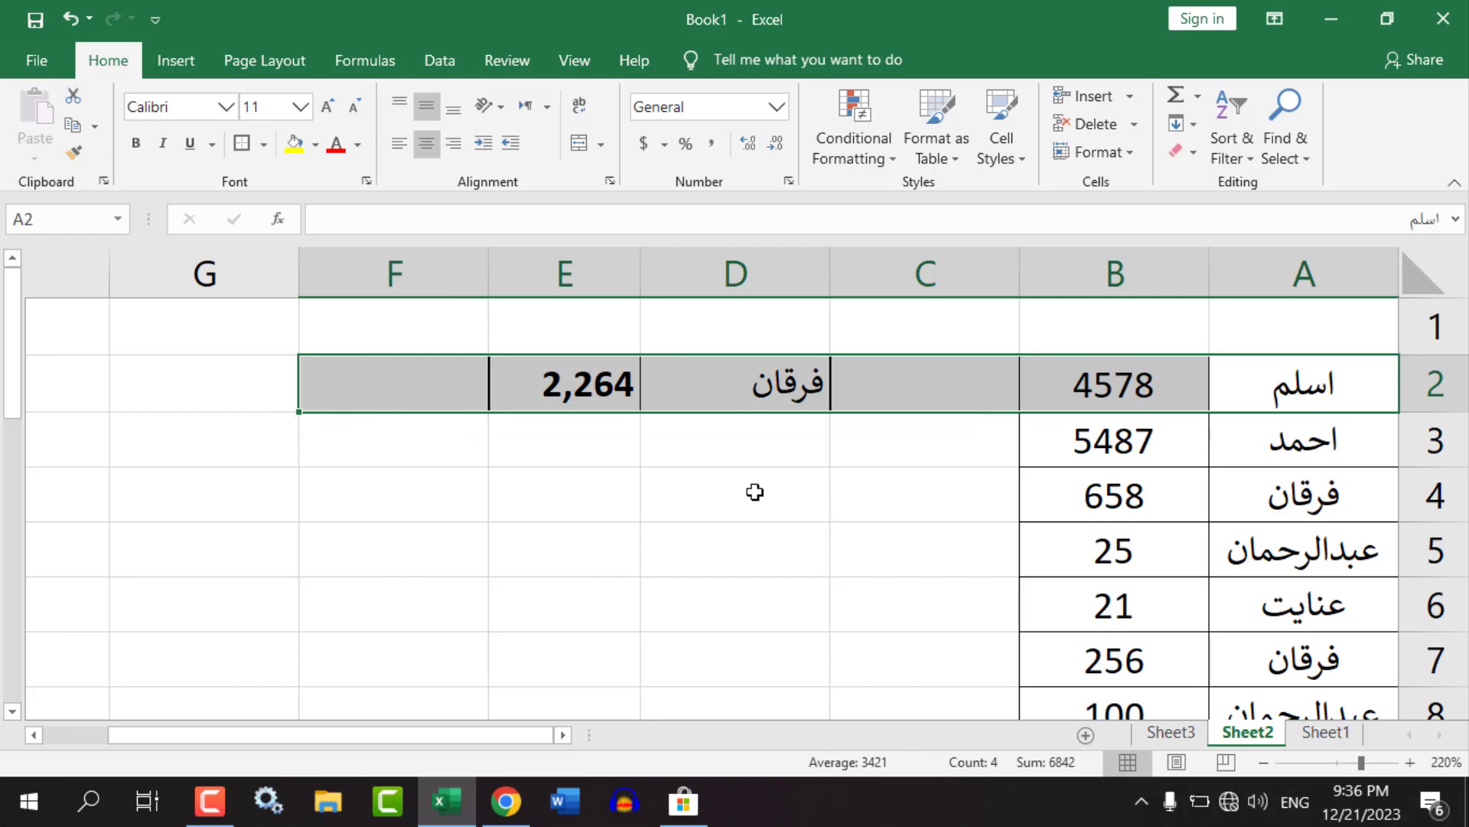
drag(440, 458, 1044, 436)
click(958, 436)
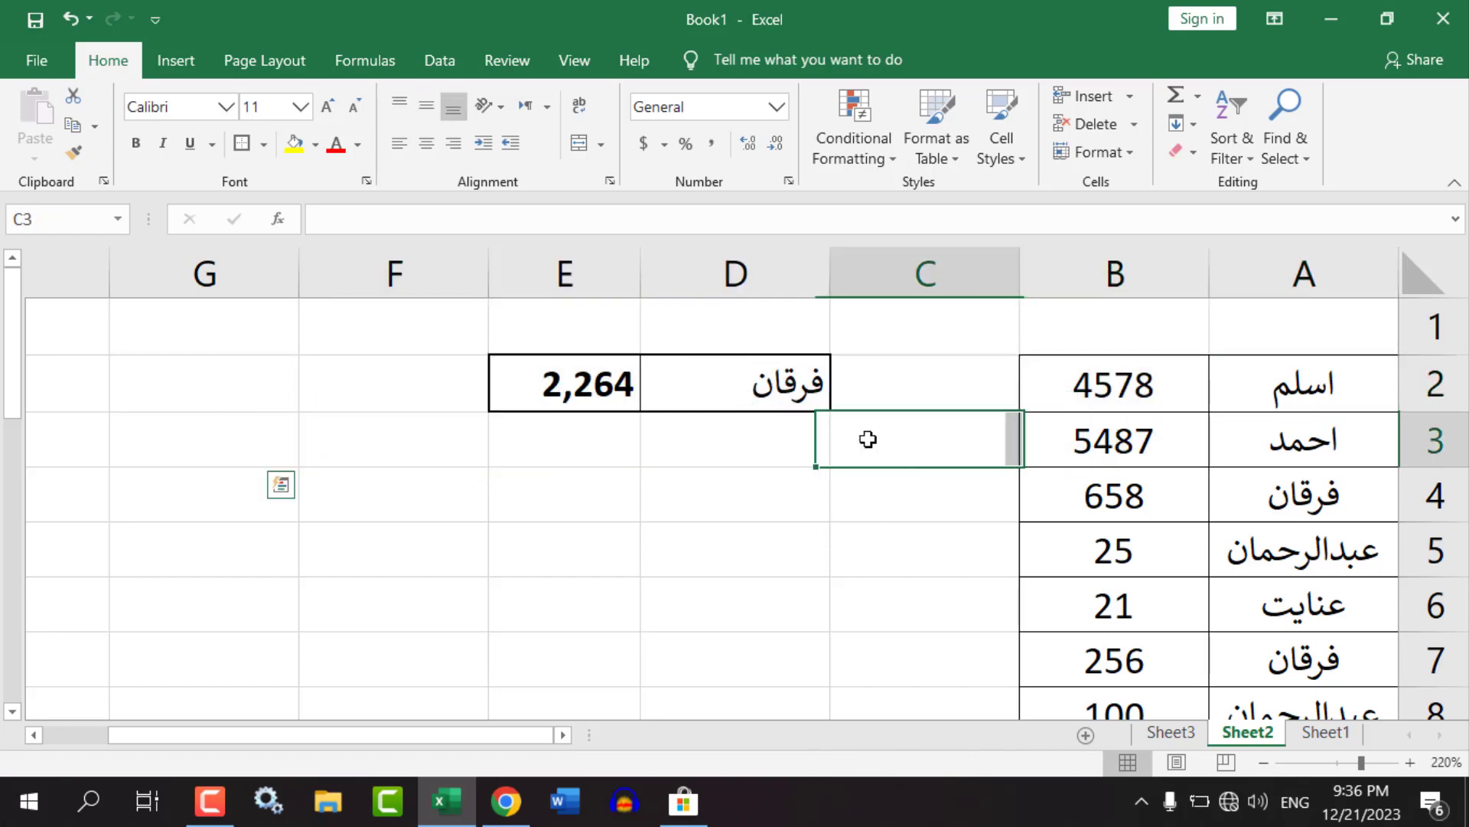
click(387, 438)
drag(704, 442, 1313, 440)
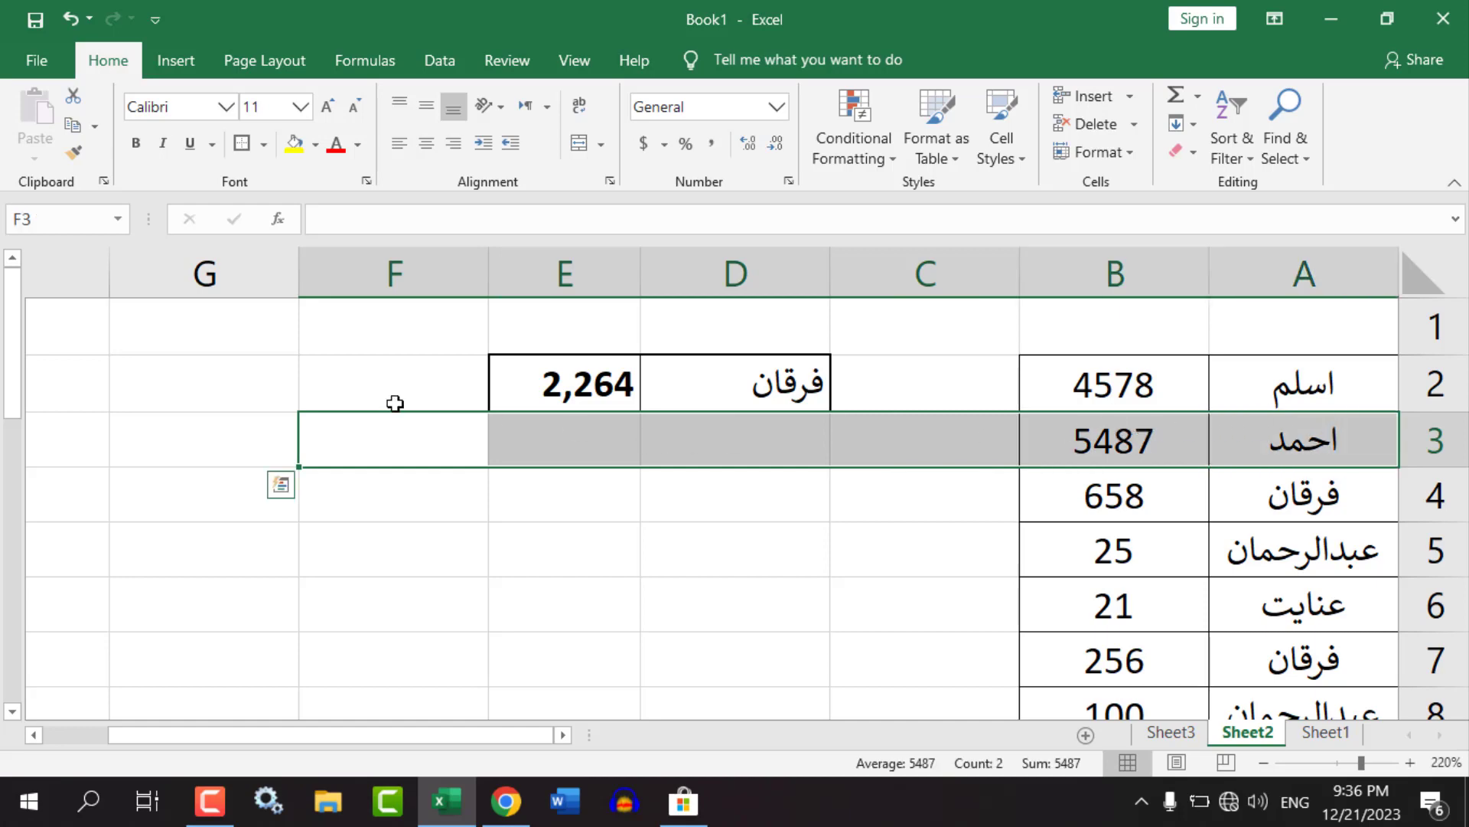
click(378, 379)
drag(503, 377, 1270, 383)
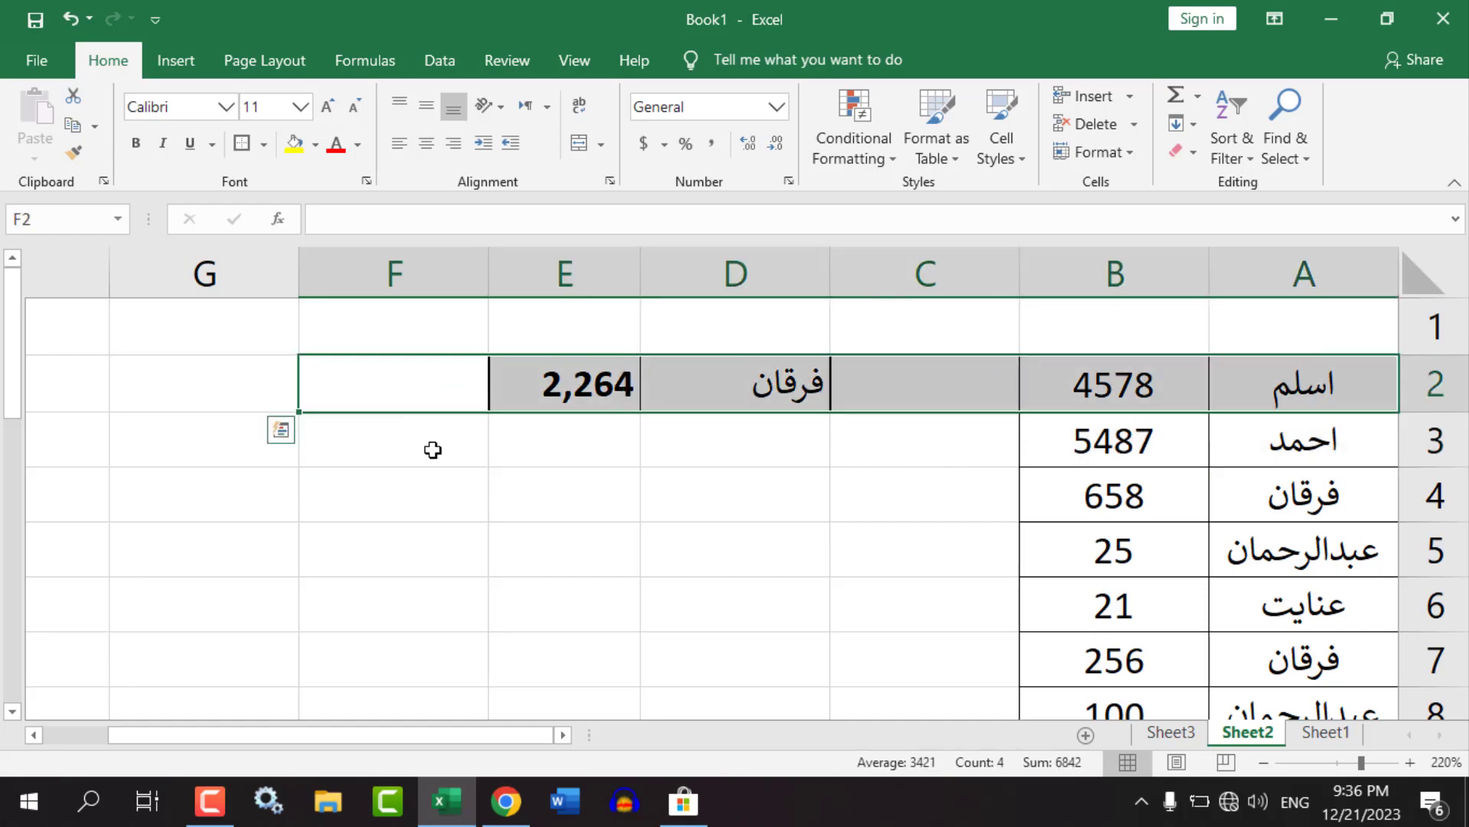
click(379, 456)
Go through Sheet3 back to Sheet1 and review the sumif and sumifs entries in cells H3 and H4.
click(1171, 733)
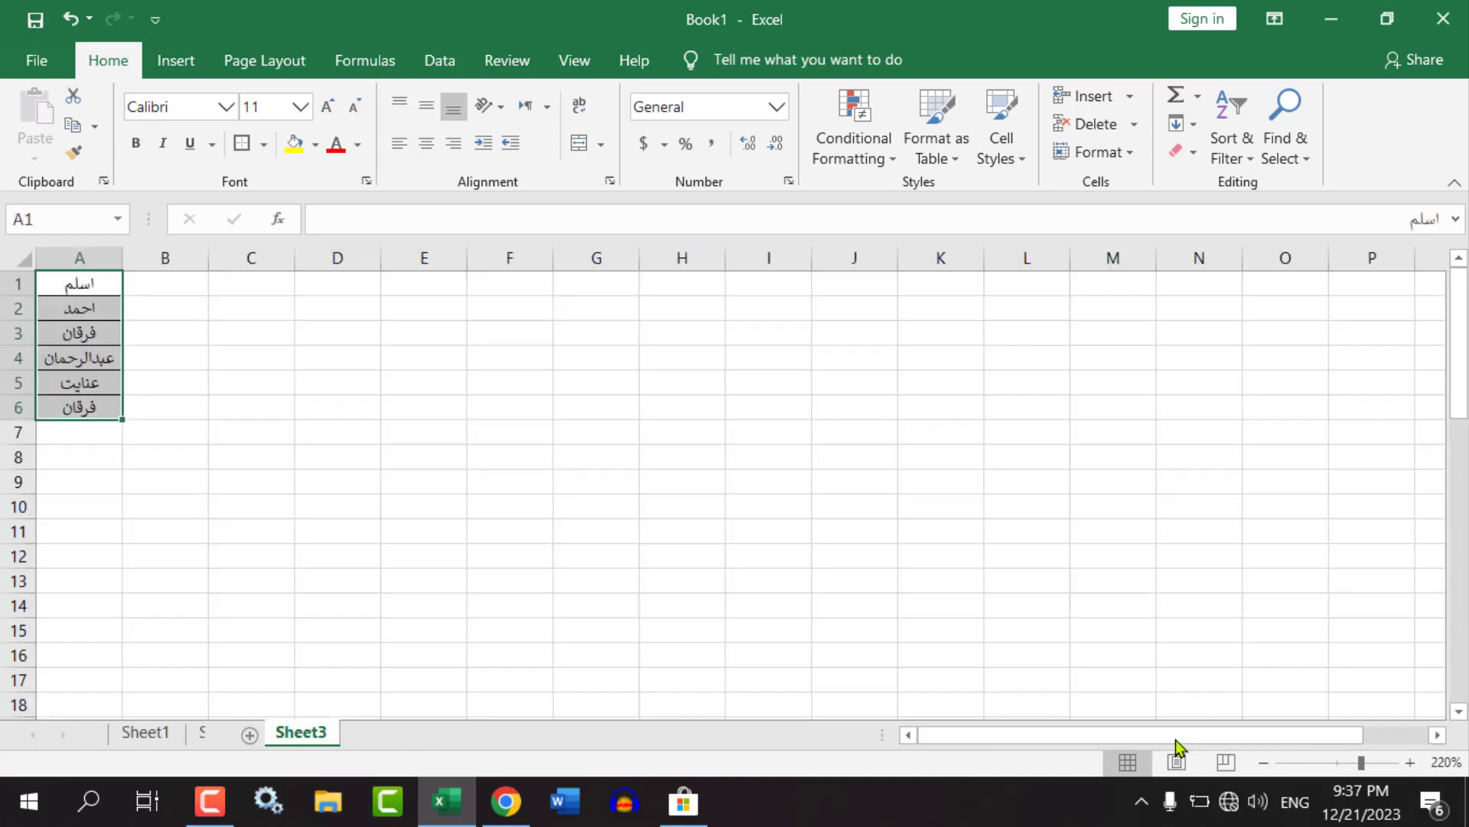
click(142, 733)
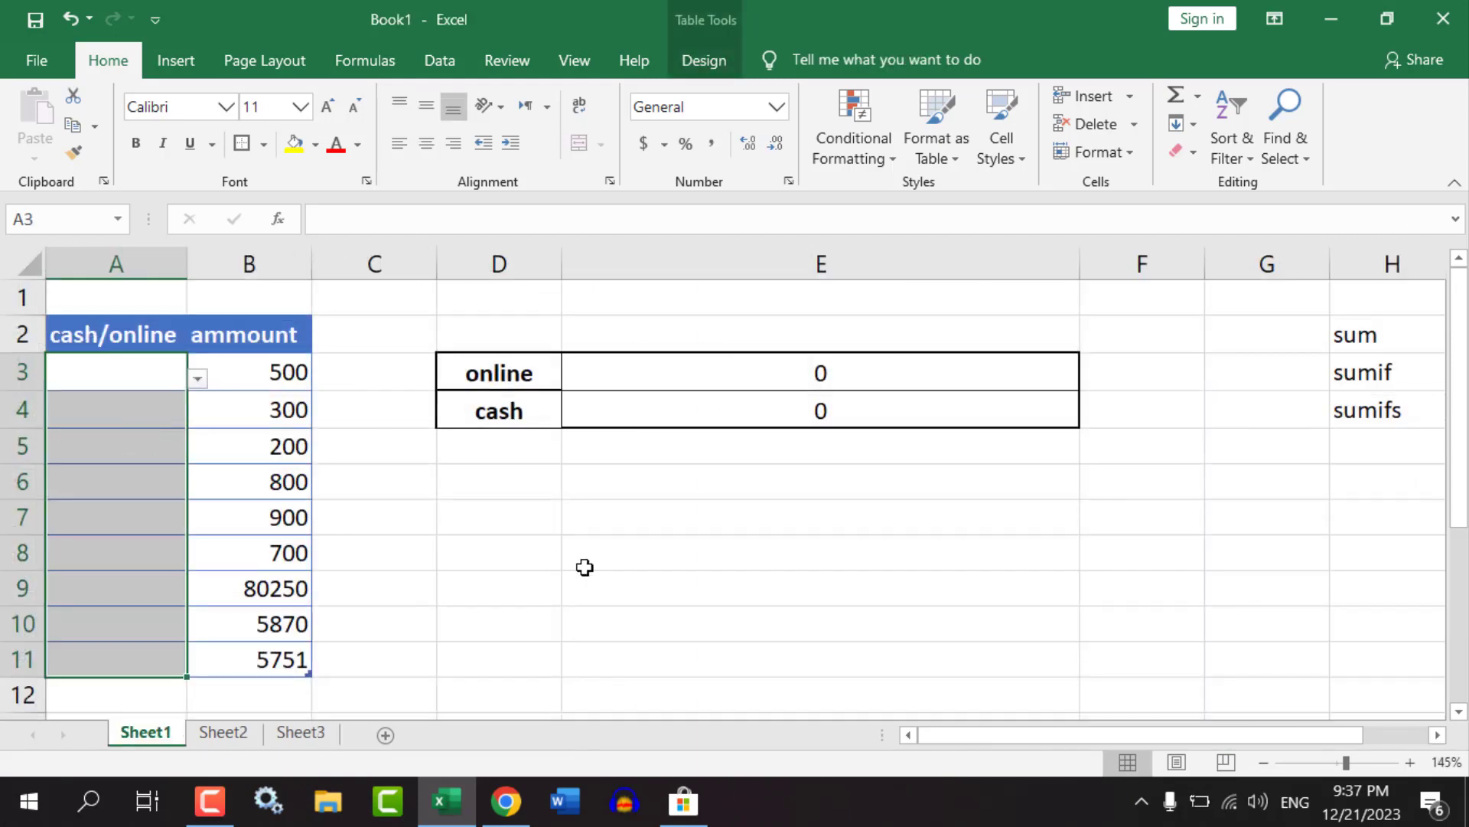
click(590, 562)
click(1370, 373)
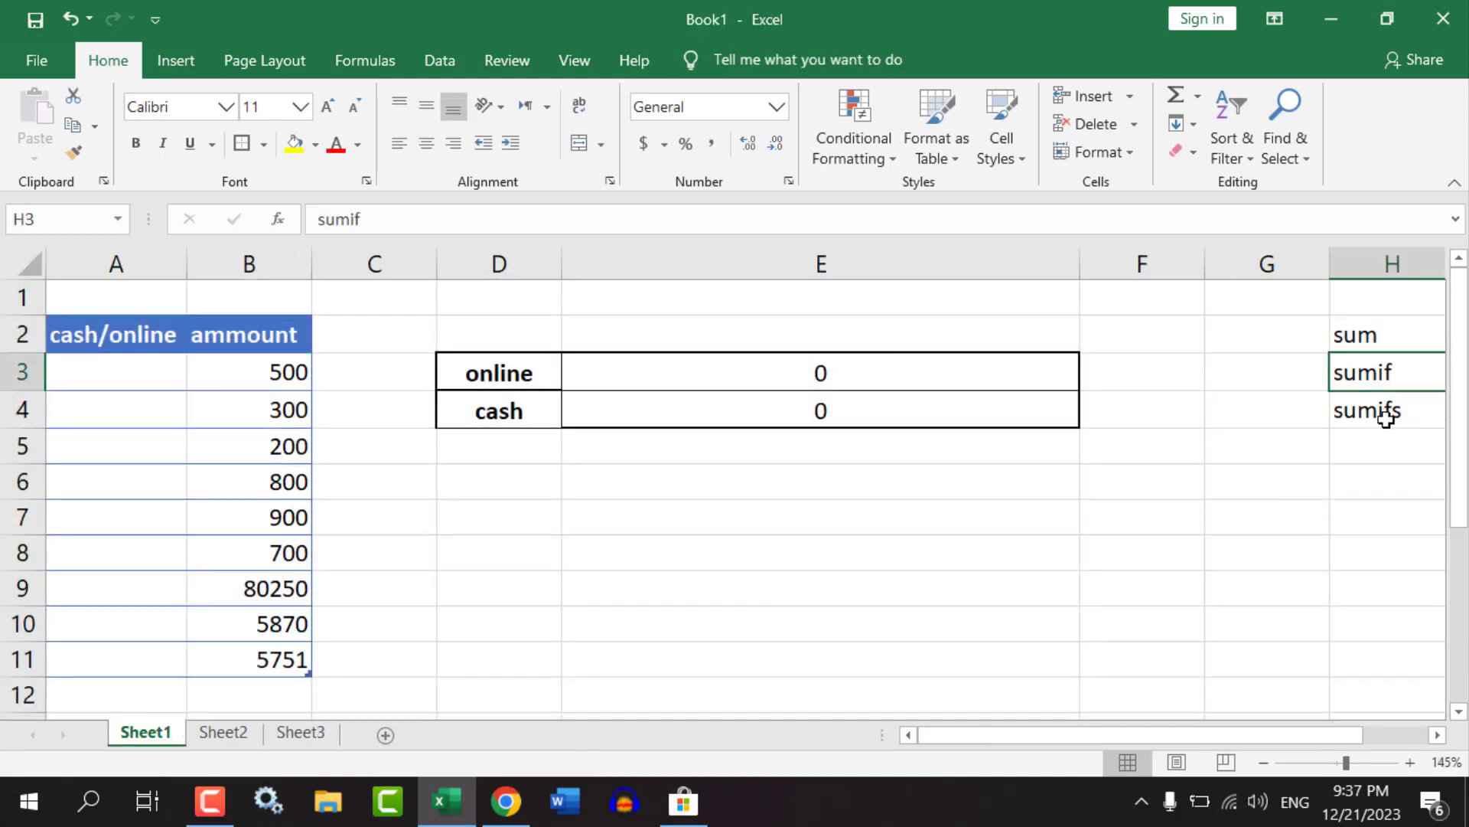
click(1386, 414)
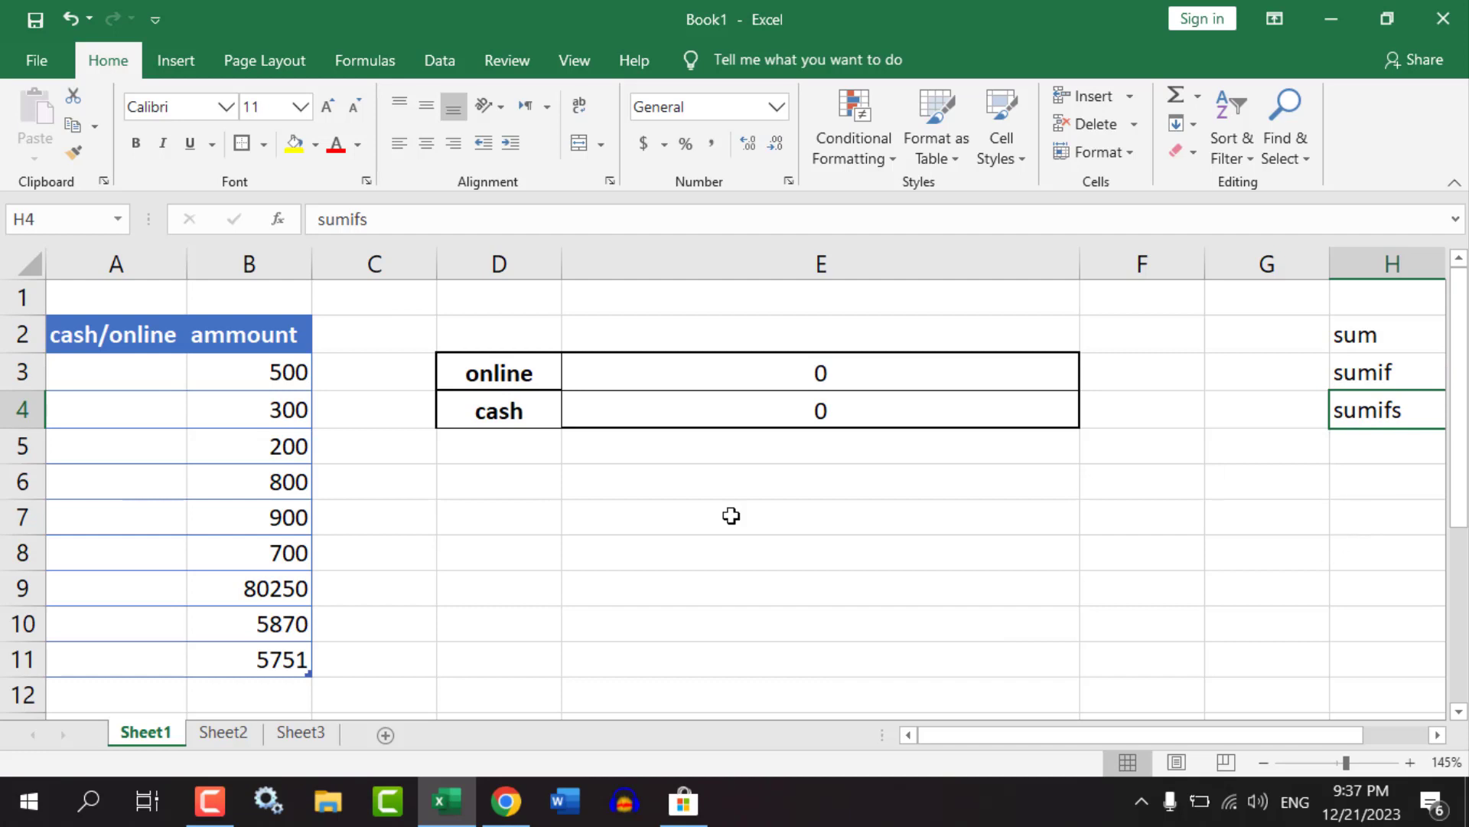
click(1397, 371)
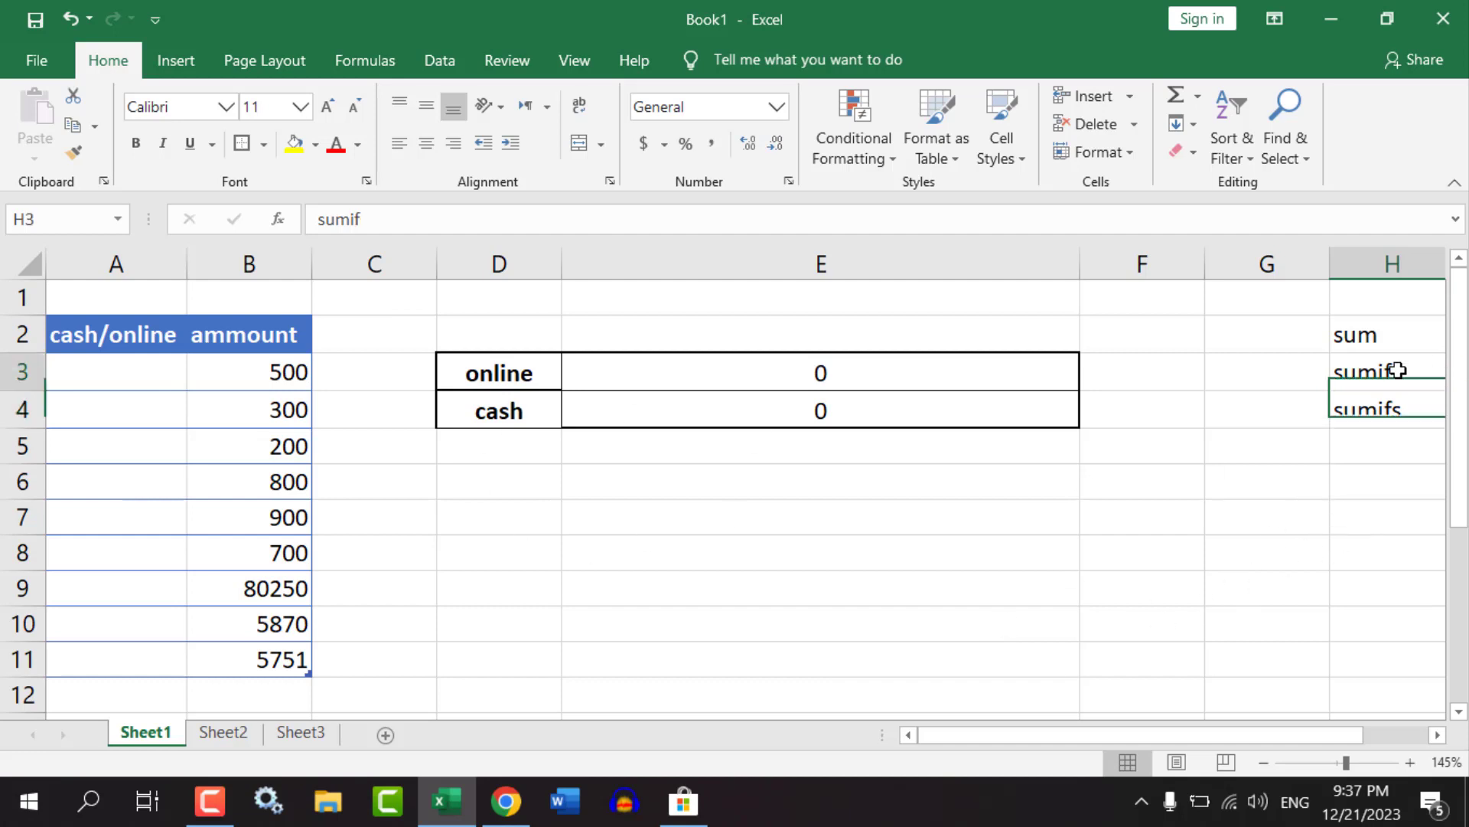
drag(1320, 365, 1231, 422)
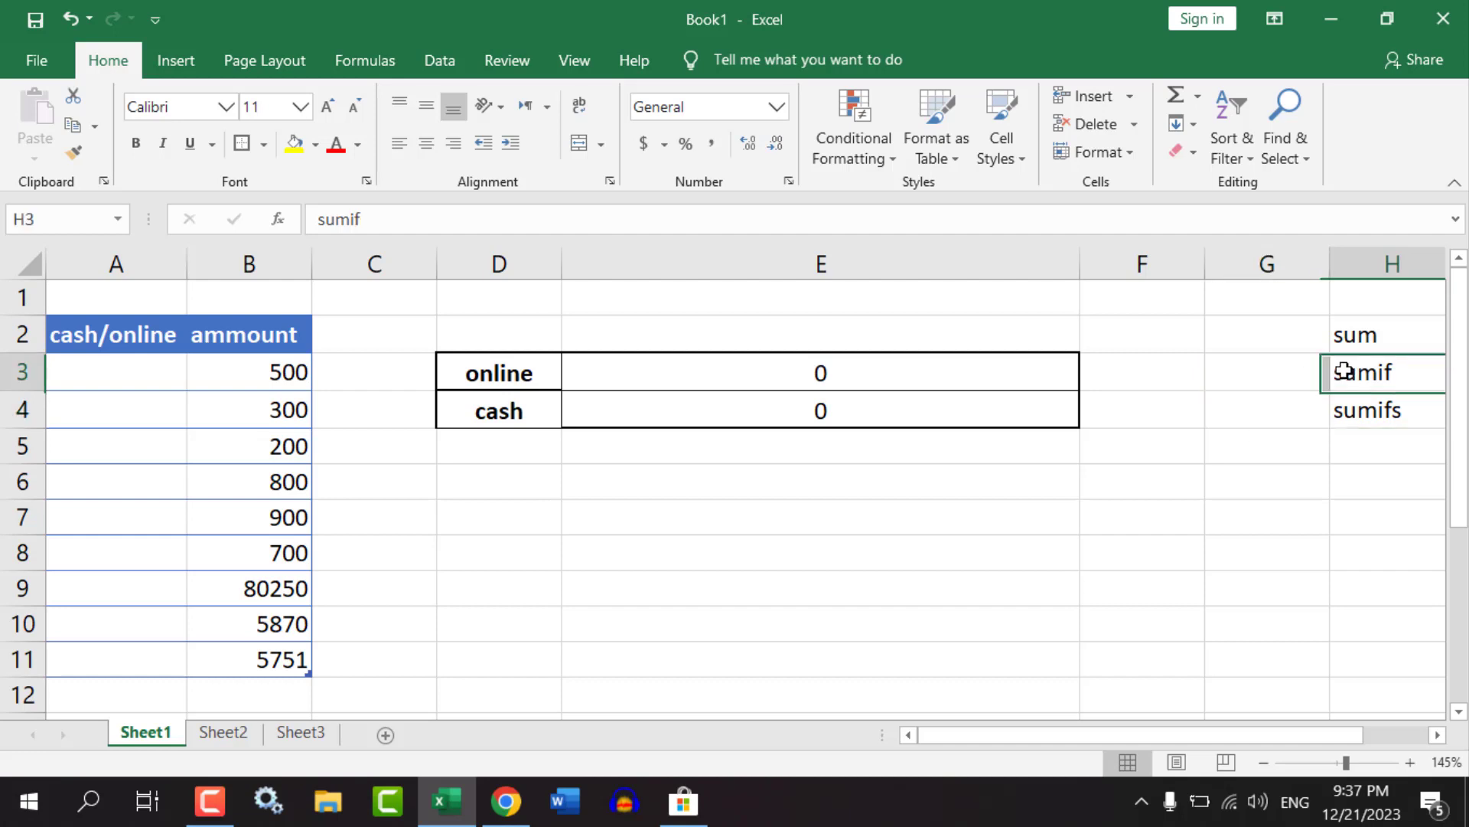
drag(1341, 371, 1250, 403)
click(893, 644)
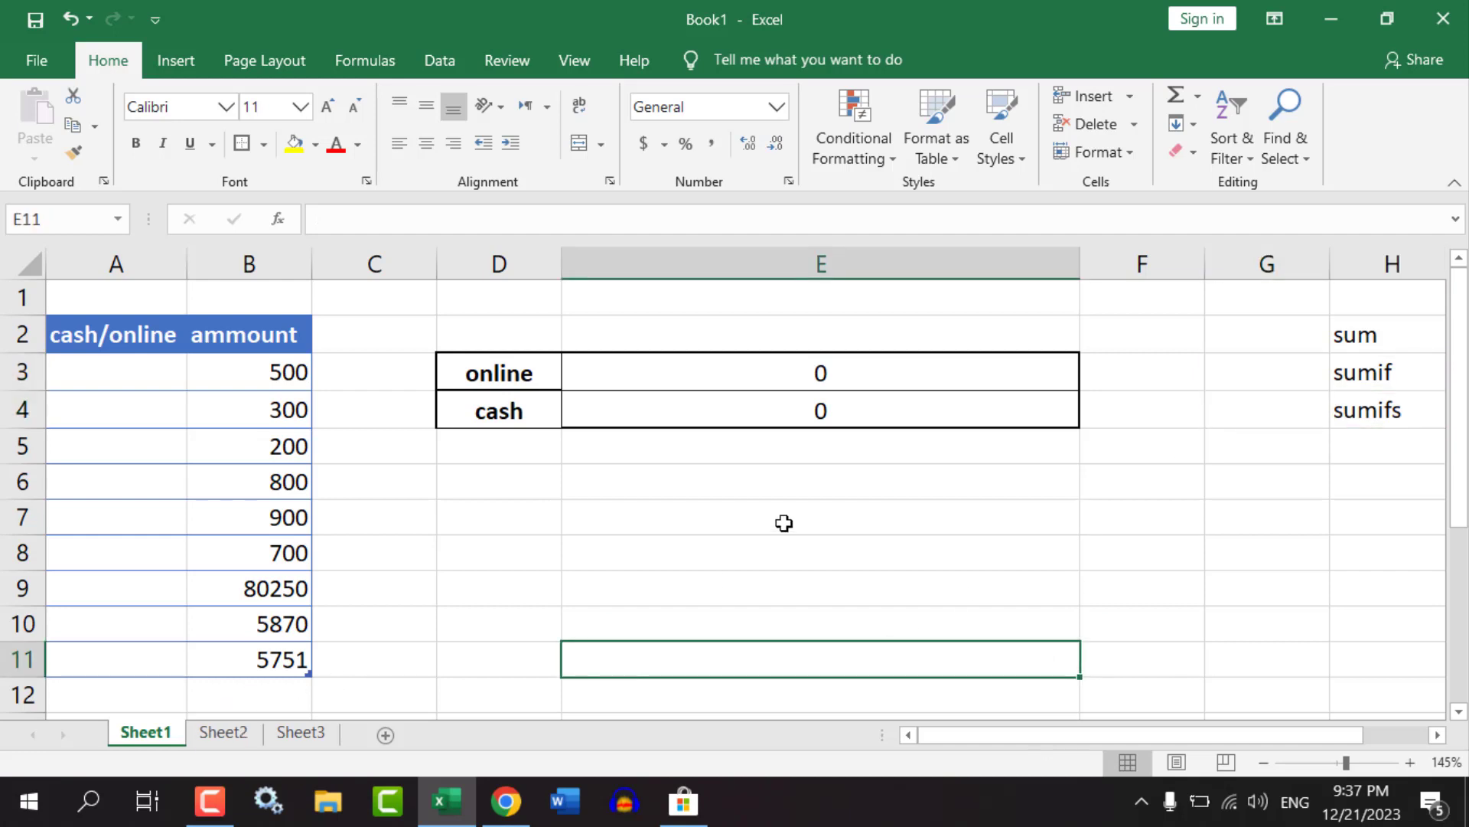
click(731, 529)
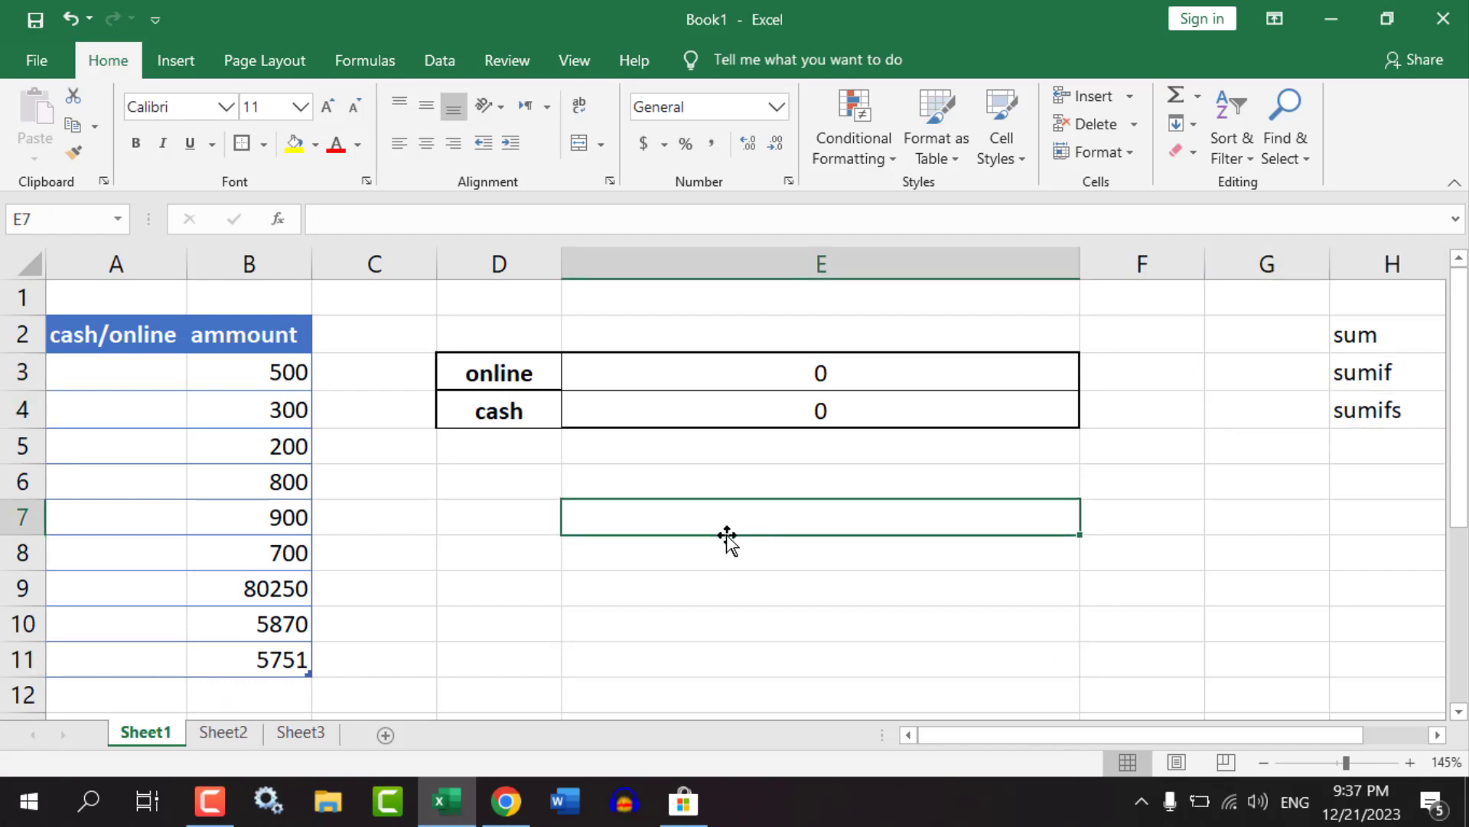
click(495, 819)
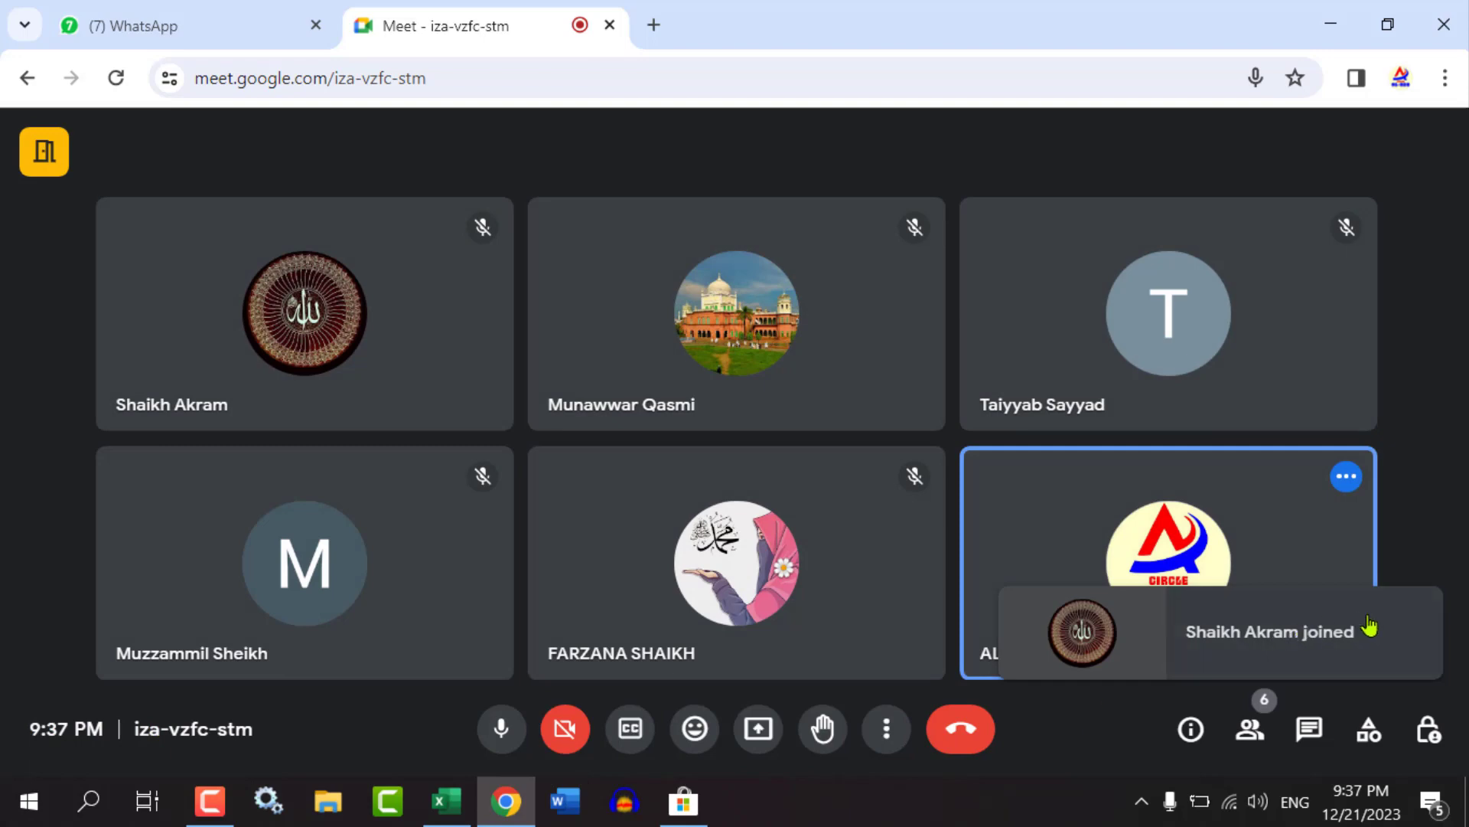
click(1324, 31)
click(551, 612)
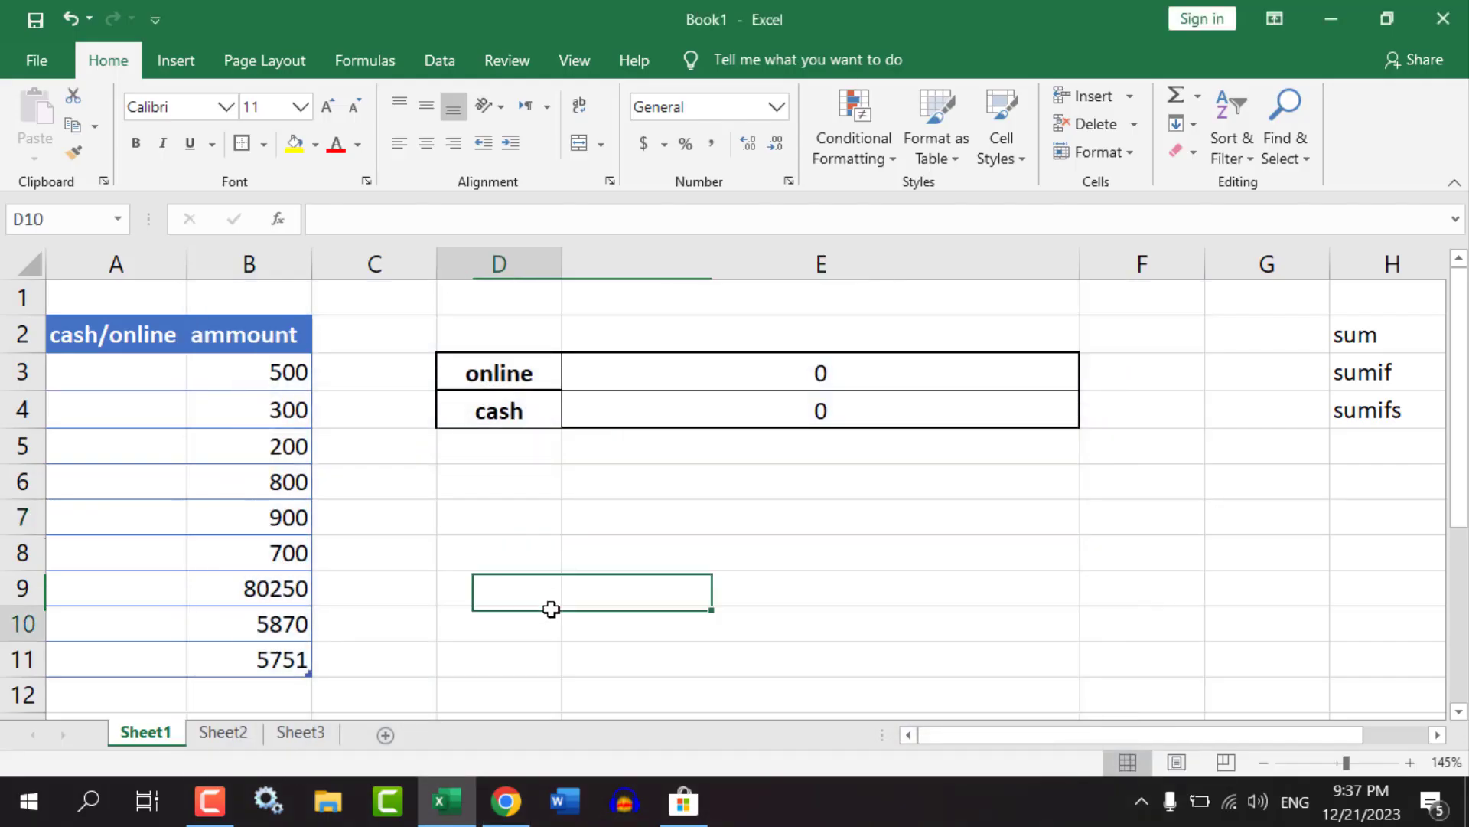
click(223, 800)
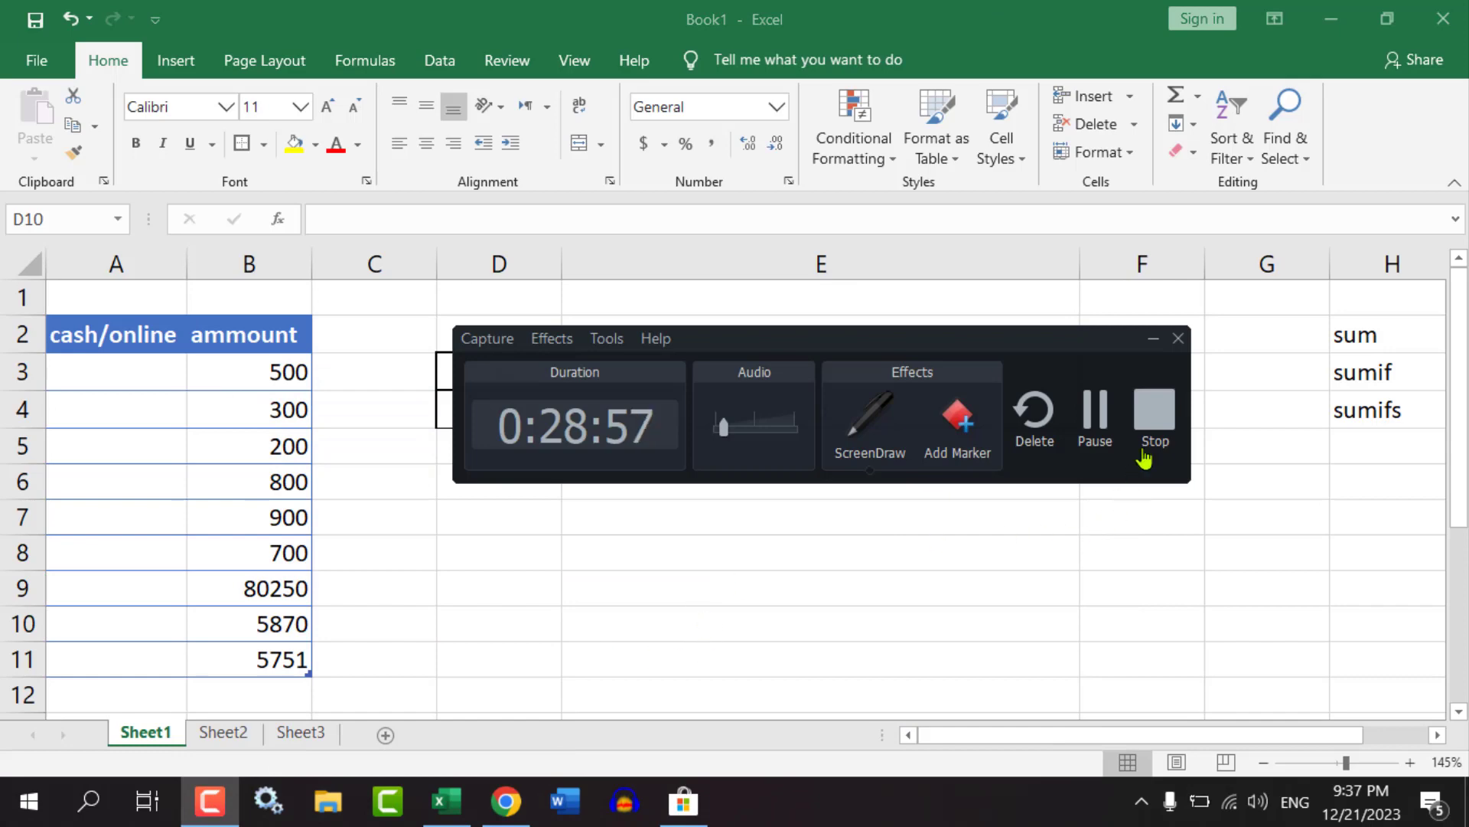